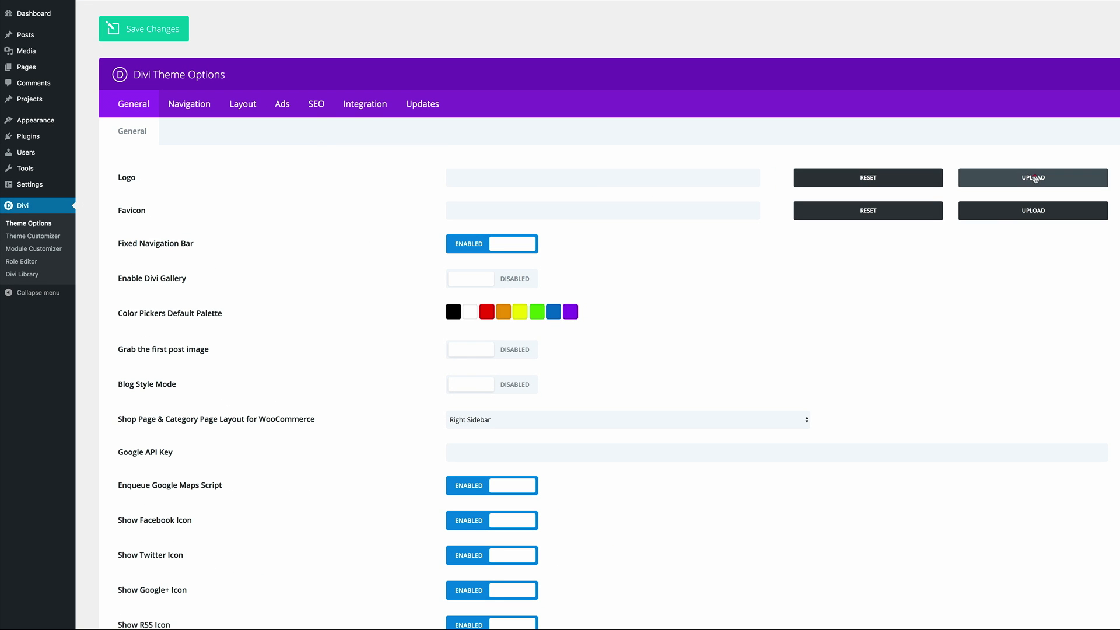
- Upload Logo.png from the Desktop's Wedding Website folder and set it as the site logo
{"action": "left_click", "coordinate": [1035, 177]}
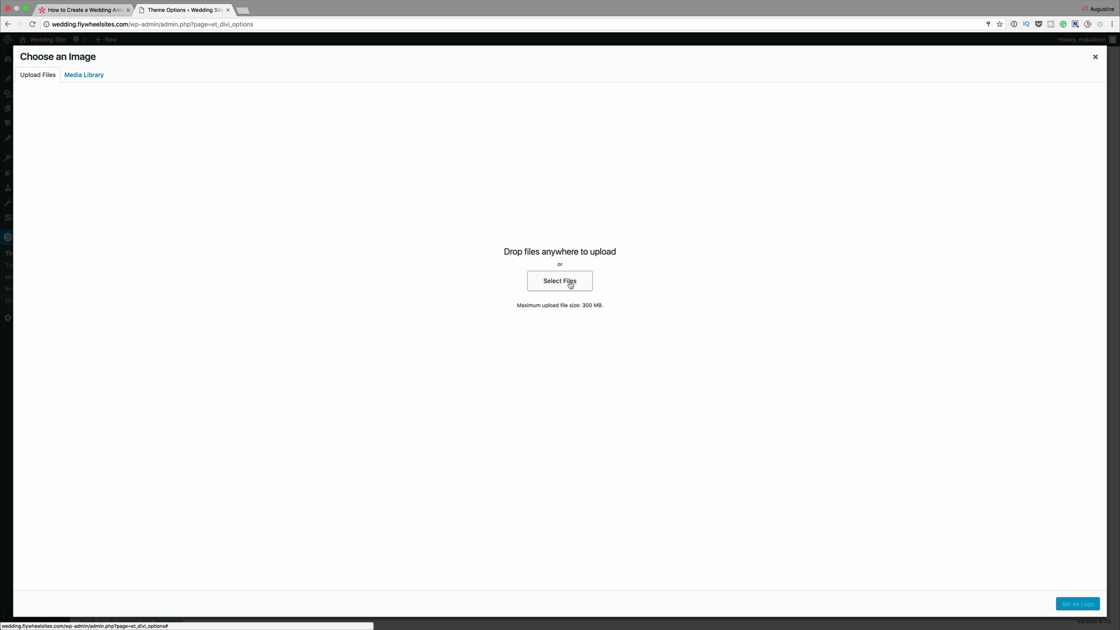
{"action": "left_click", "coordinate": [568, 283]}
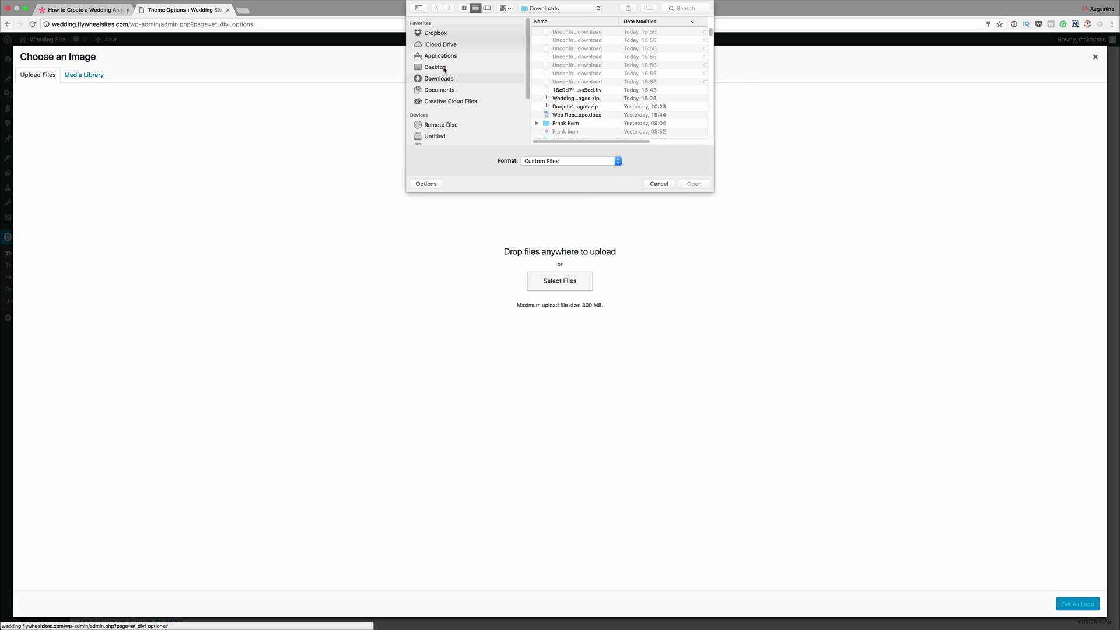
{"action": "left_click", "coordinate": [436, 68]}
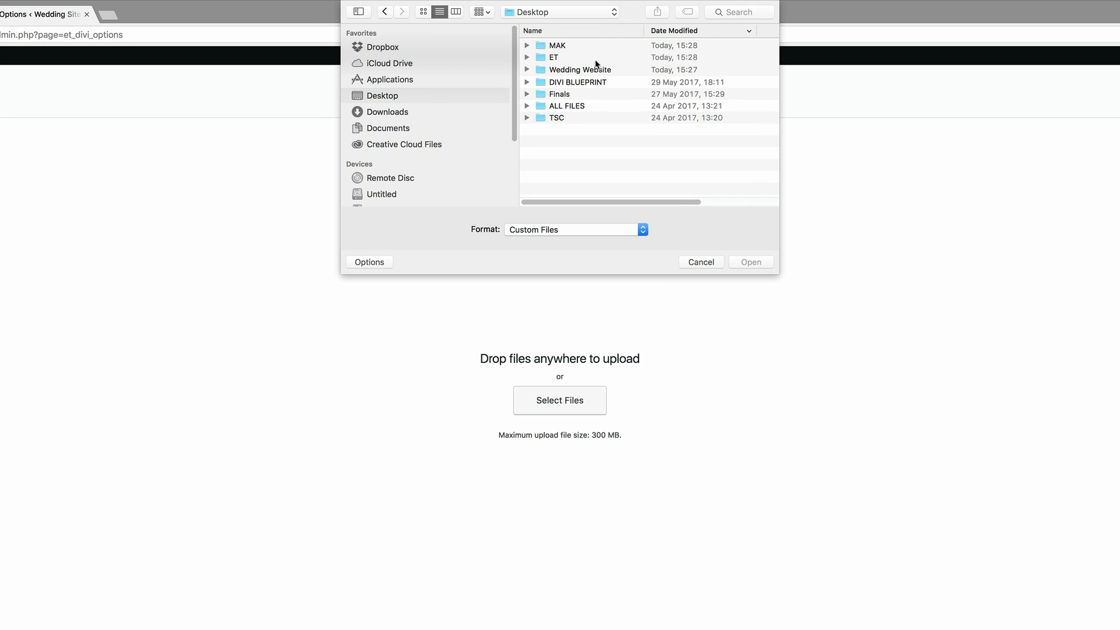
{"action": "double_click", "coordinate": [603, 70]}
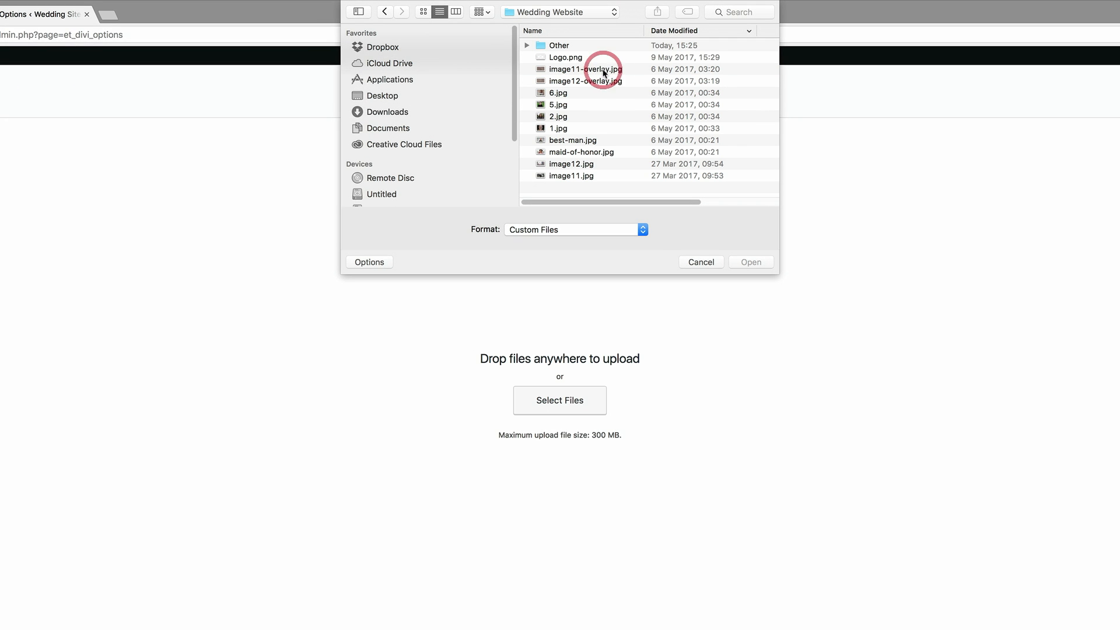
{"action": "left_click_drag", "start_coordinate": [778, 272], "coordinate": [849, 304]}
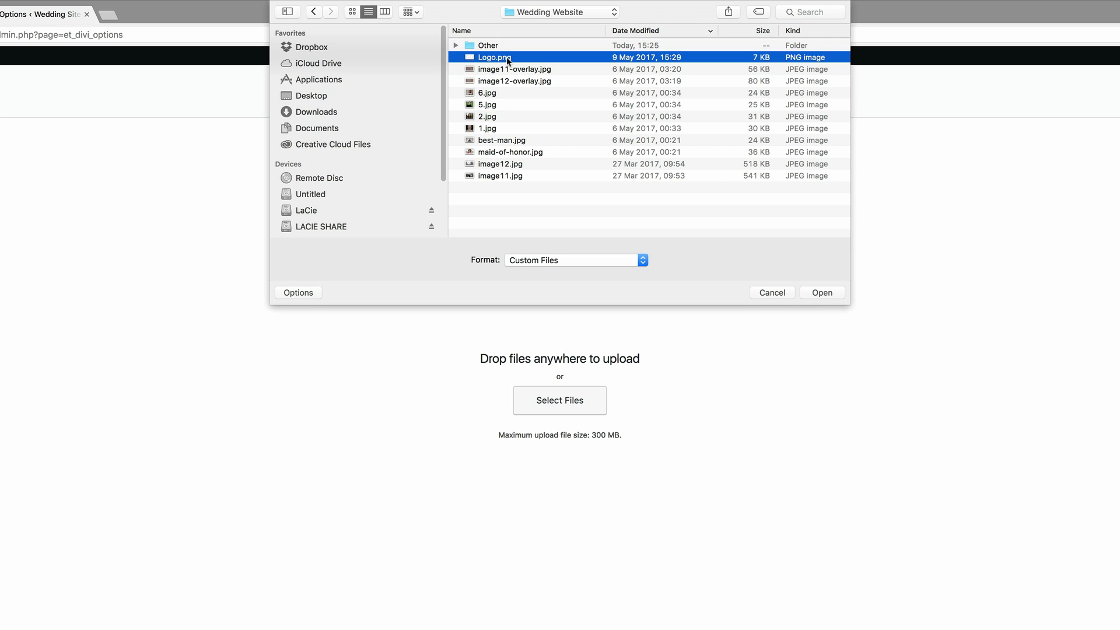
{"action": "double_click", "coordinate": [494, 57]}
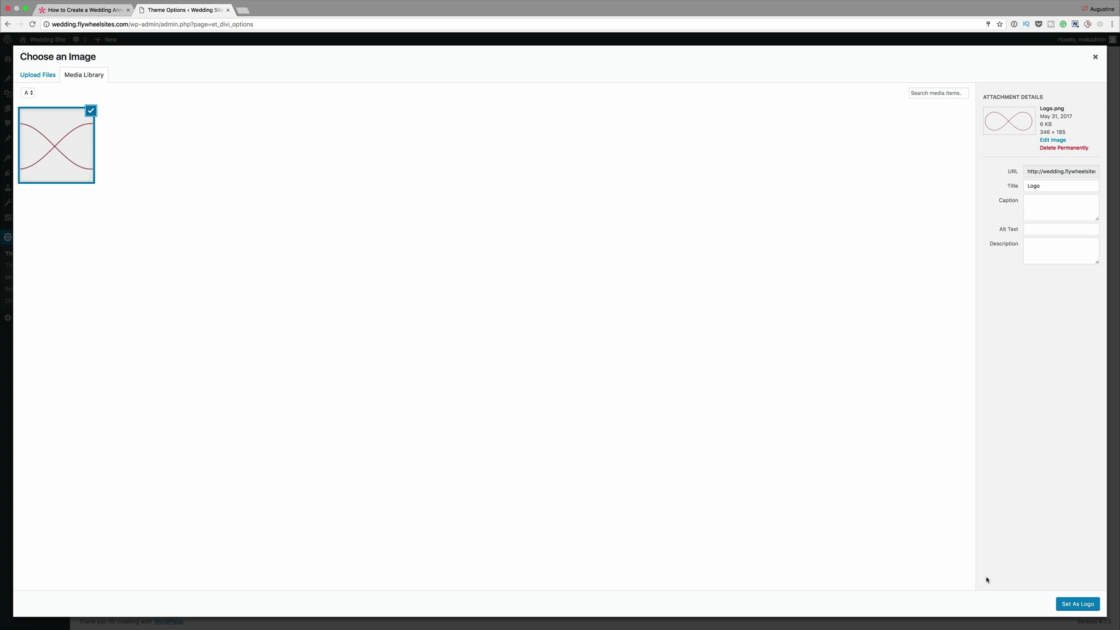
{"action": "left_click", "coordinate": [1077, 604]}
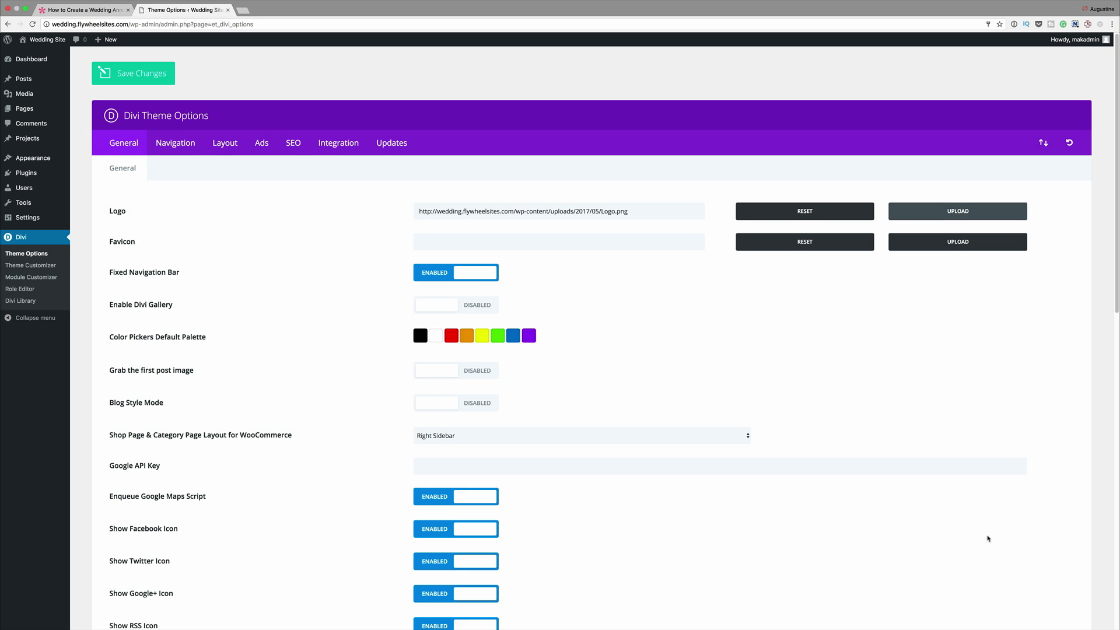
- Save the Divi theme options with the new logo
{"action": "scroll", "coordinate": [807, 367], "scroll_direction": "down", "scroll_amount": 6}
{"action": "scroll", "coordinate": [807, 368], "scroll_direction": "down", "scroll_amount": 7}
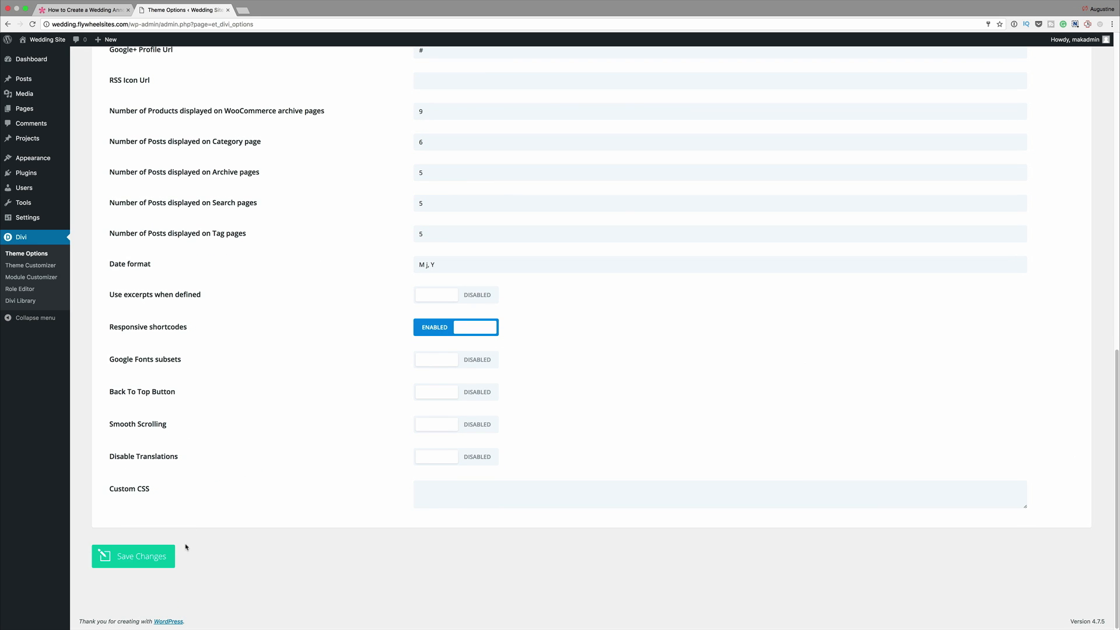
{"action": "scroll", "coordinate": [263, 308], "scroll_direction": "up", "scroll_amount": 15}
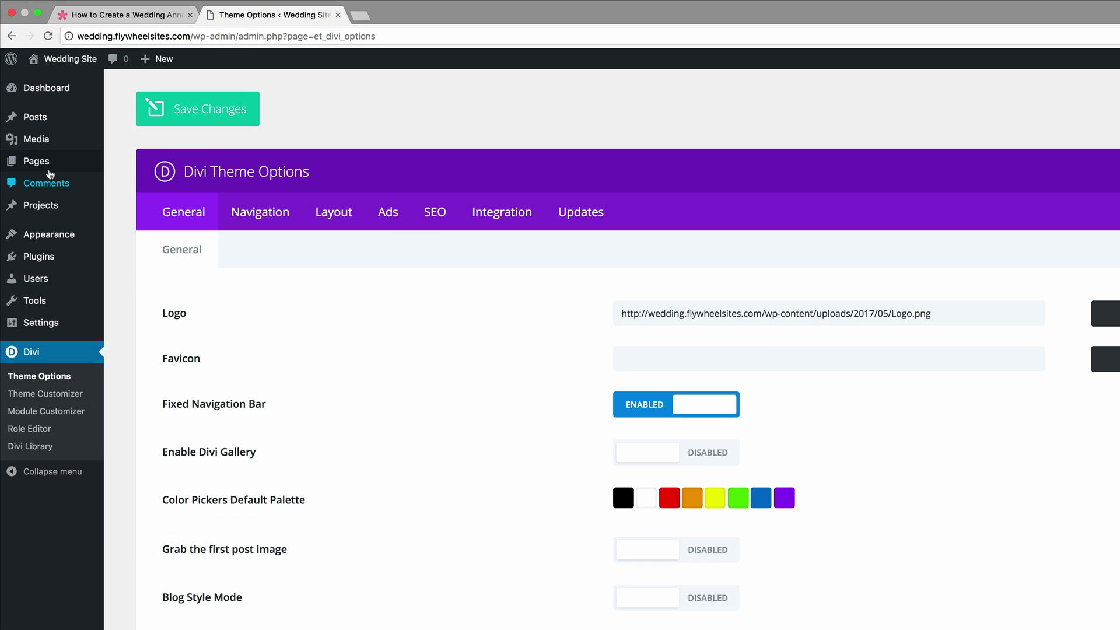
- Create a new page titled "Home" and publish it
{"action": "mouse_move", "coordinate": [35, 109]}
{"action": "left_click", "coordinate": [140, 182]}
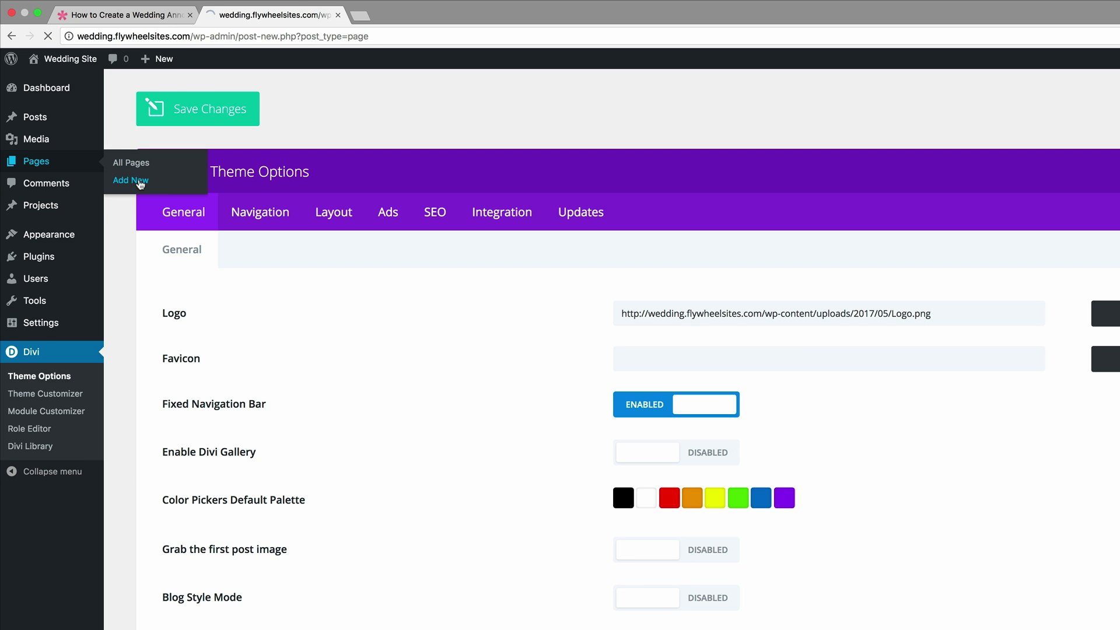
{"action": "left_click", "coordinate": [258, 122]}
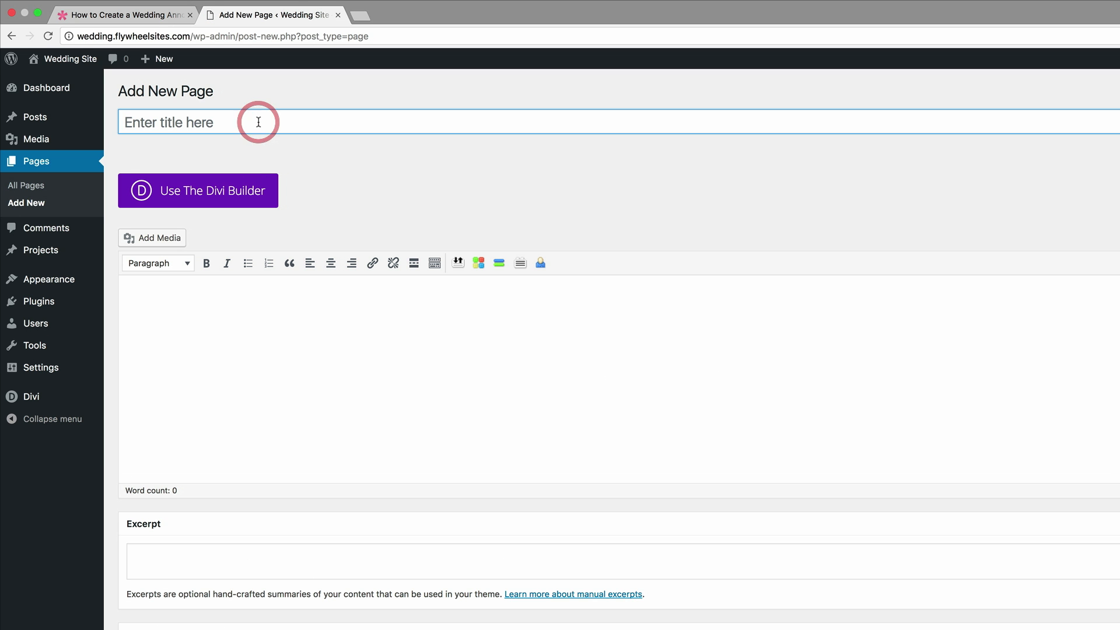
{"action": "type", "text": "Home"}
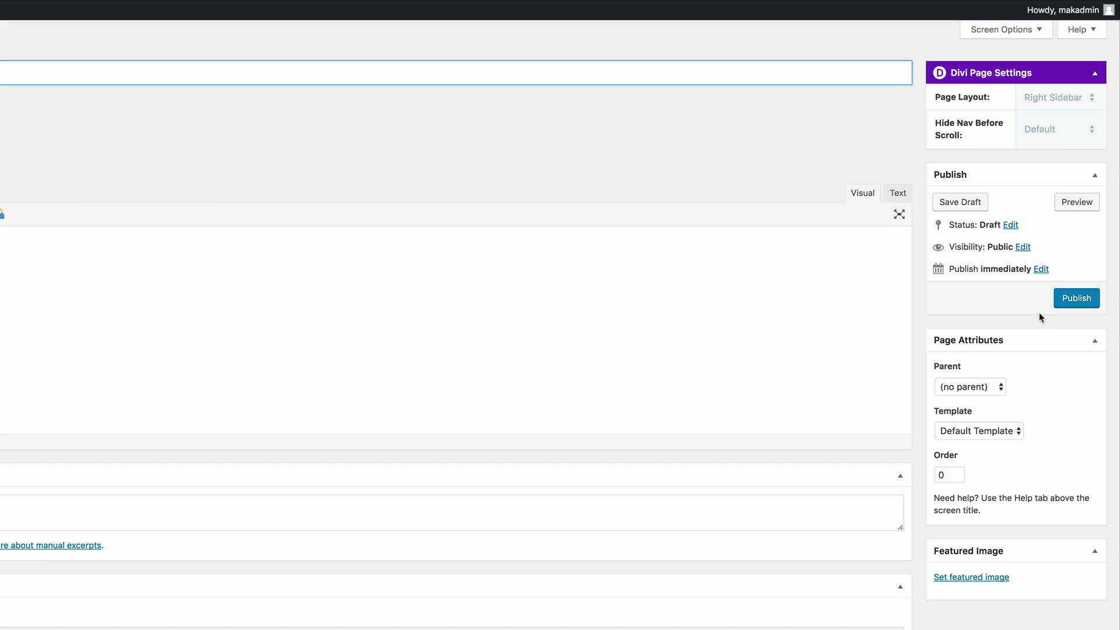
{"action": "left_click", "coordinate": [1071, 300]}
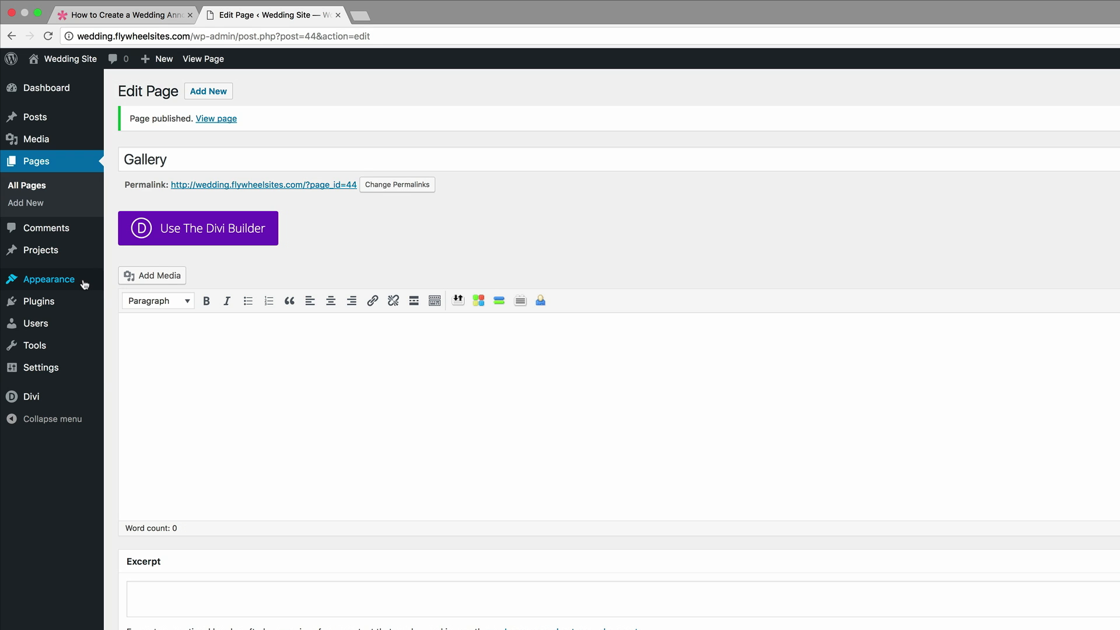
- Create a new navigation menu named "main menu"
{"action": "mouse_move", "coordinate": [76, 283]}
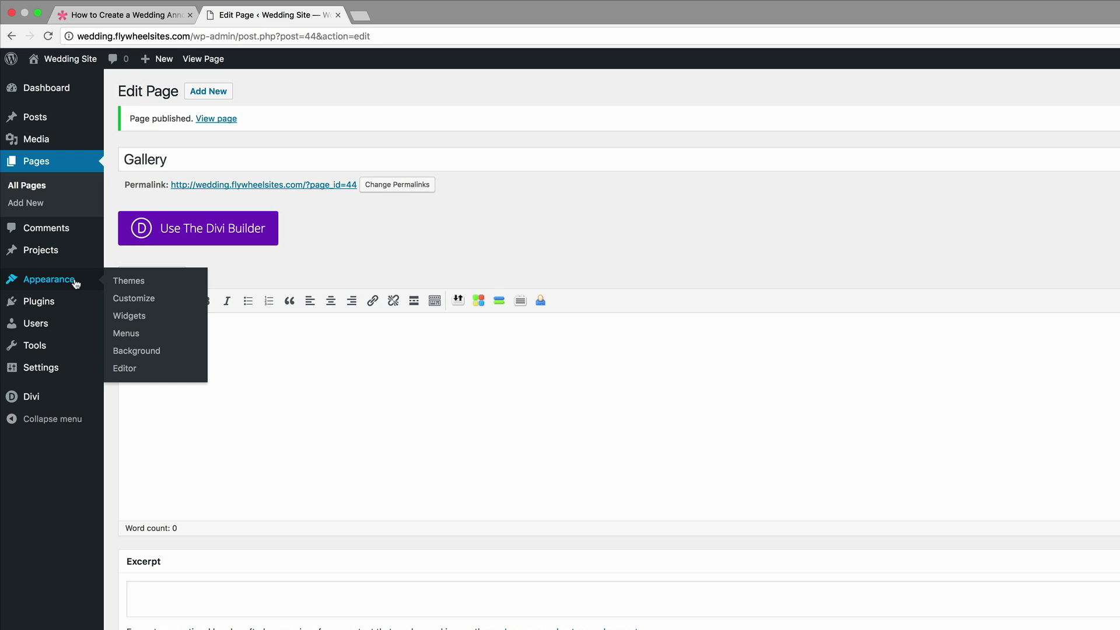
{"action": "left_click", "coordinate": [132, 335]}
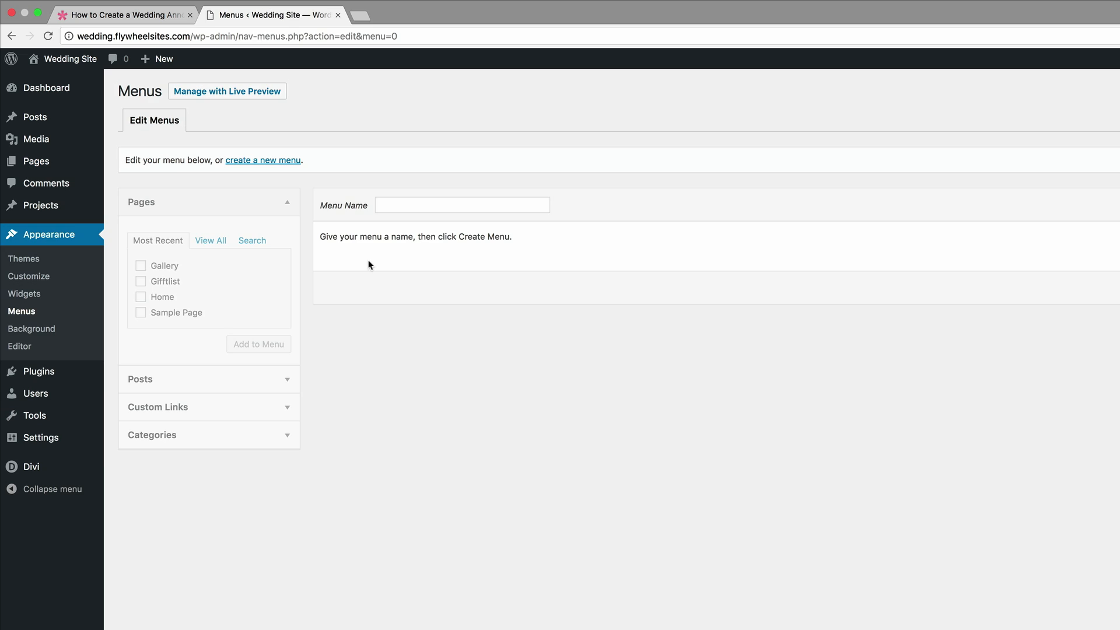
{"action": "left_click", "coordinate": [395, 205]}
{"action": "type", "text": "main men"}
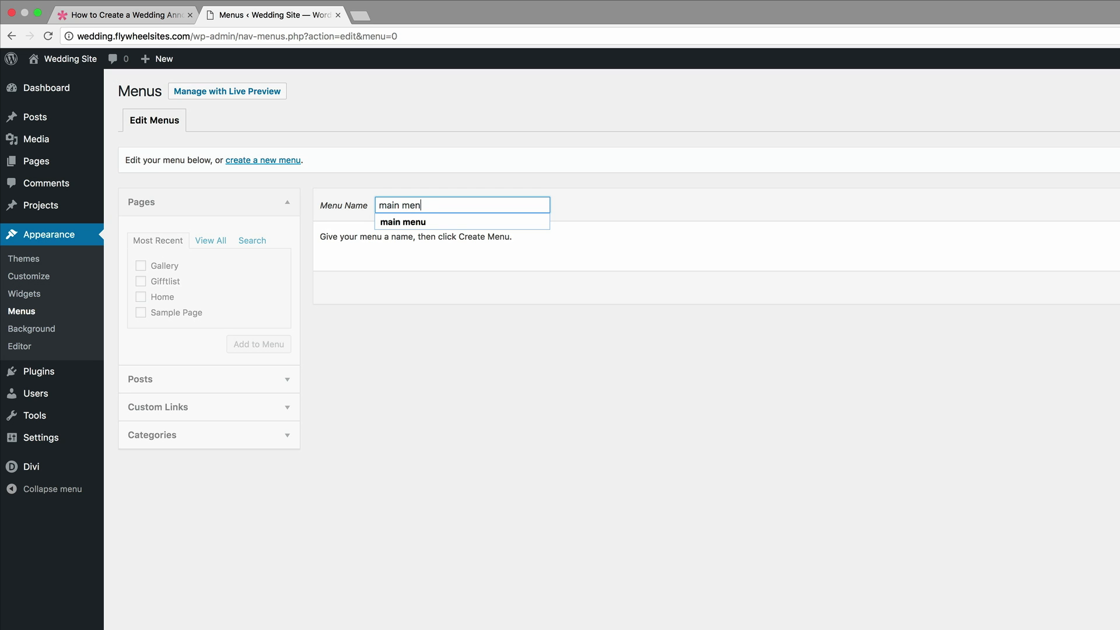
{"action": "type", "text": "u"}
{"action": "left_click", "coordinate": [492, 220]}
{"action": "left_click", "coordinate": [1090, 172]}
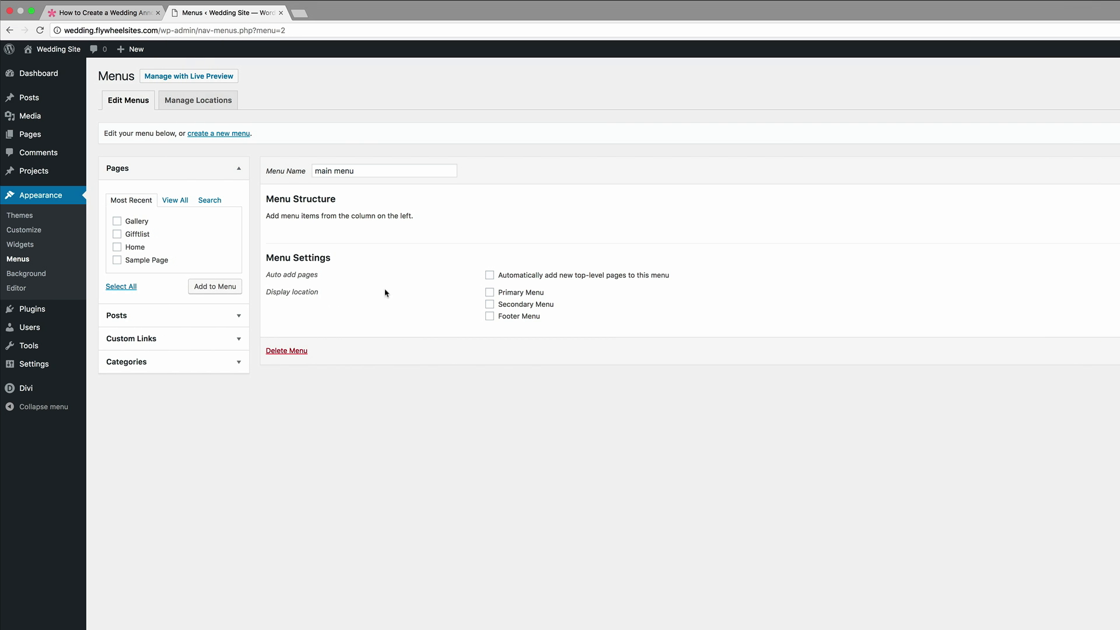
- Add the Gallery, Gifftlist and Home pages to the menu with Home placed first, and save the menu
{"action": "left_click", "coordinate": [117, 222]}
{"action": "left_click", "coordinate": [118, 235]}
{"action": "left_click", "coordinate": [118, 247]}
{"action": "left_click", "coordinate": [227, 288]}
{"action": "left_click_drag", "start_coordinate": [341, 300], "coordinate": [341, 245]}
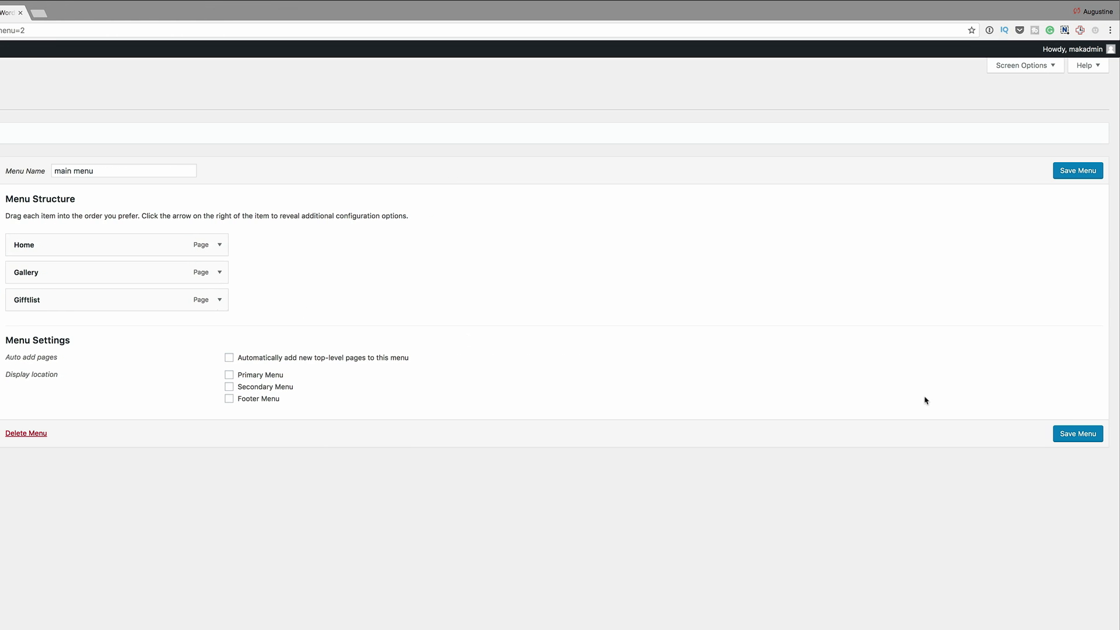
{"action": "left_click", "coordinate": [1086, 434]}
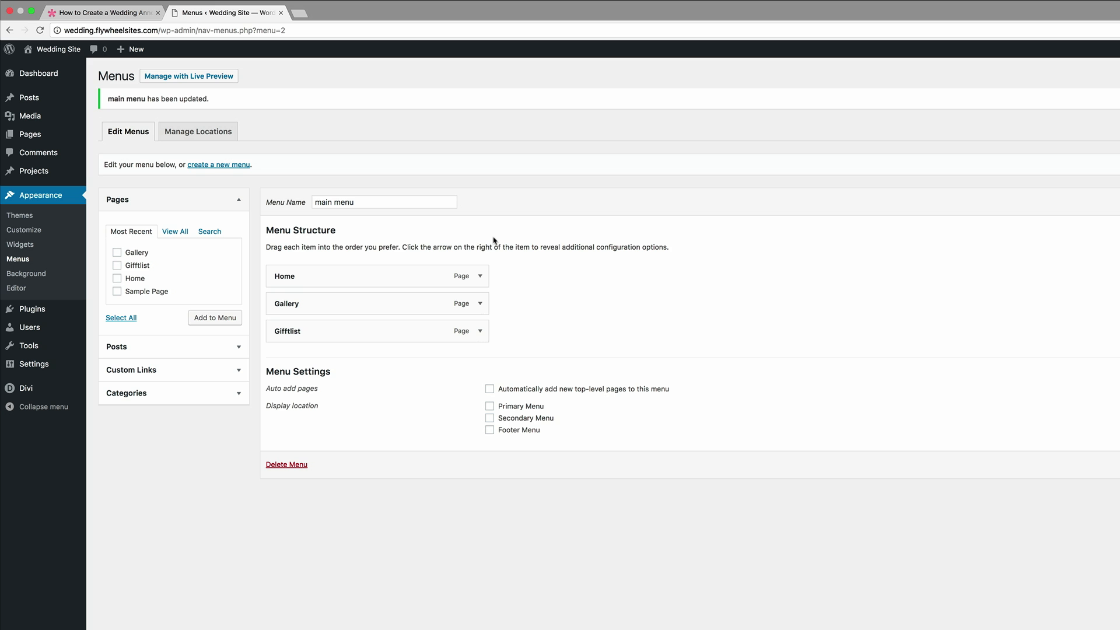
- Assign main menu to the Primary Menu theme location and save the menu locations
{"action": "left_click", "coordinate": [207, 133]}
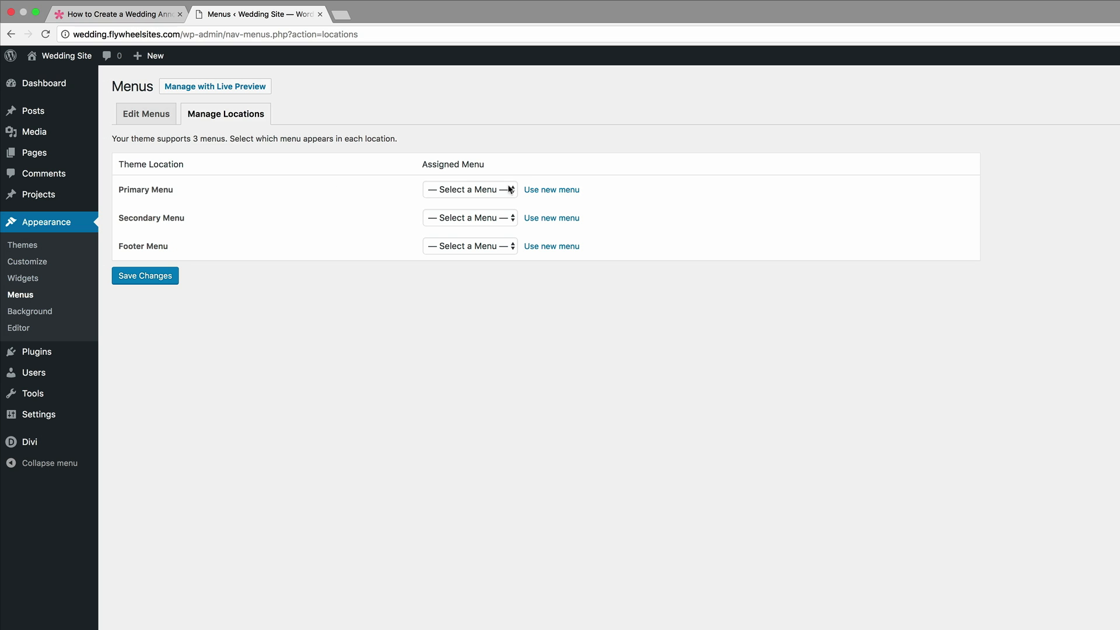
{"action": "left_click", "coordinate": [508, 189]}
{"action": "left_click", "coordinate": [499, 201]}
{"action": "left_click", "coordinate": [155, 275]}
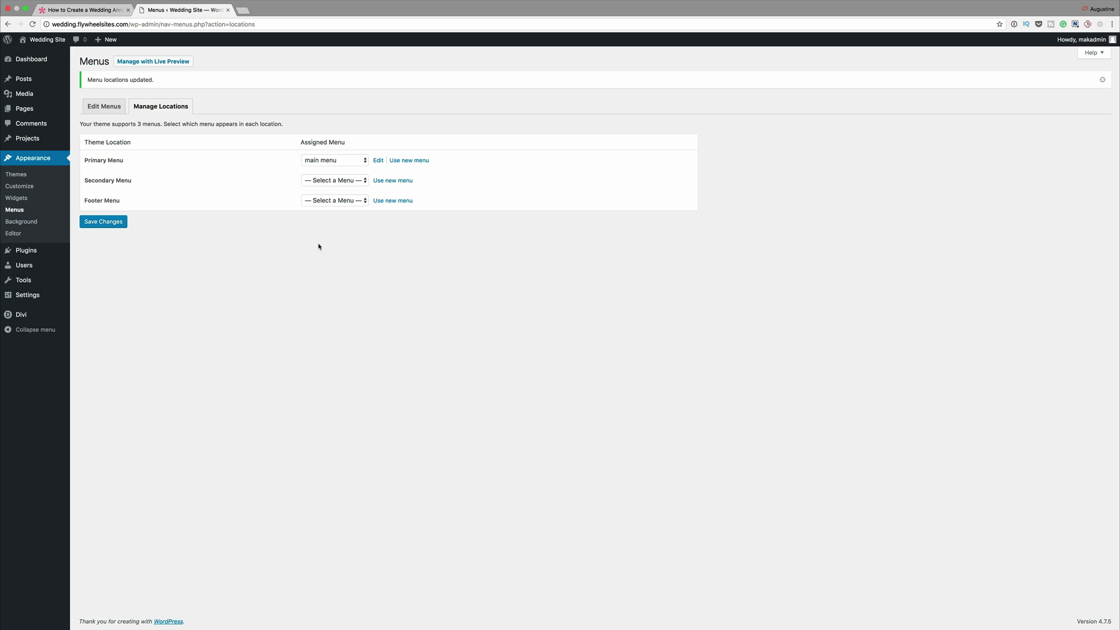
- Visit the live site in a separate tab to check its logo and menu, and return to the admin page
{"action": "mouse_move", "coordinate": [57, 40]}
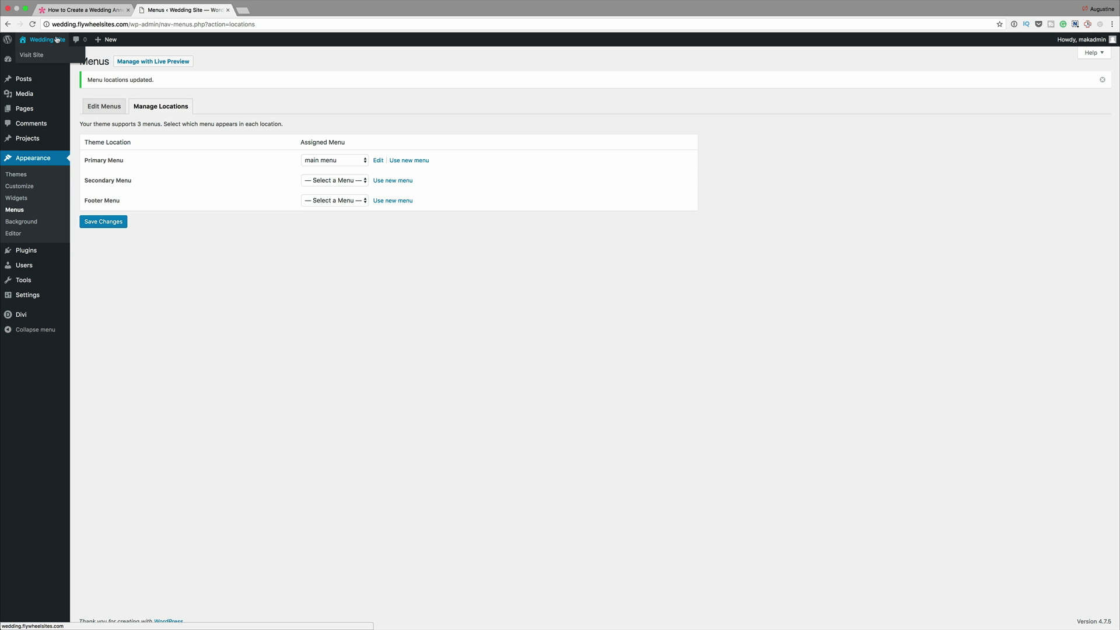
{"action": "left_click", "coordinate": [34, 55]}
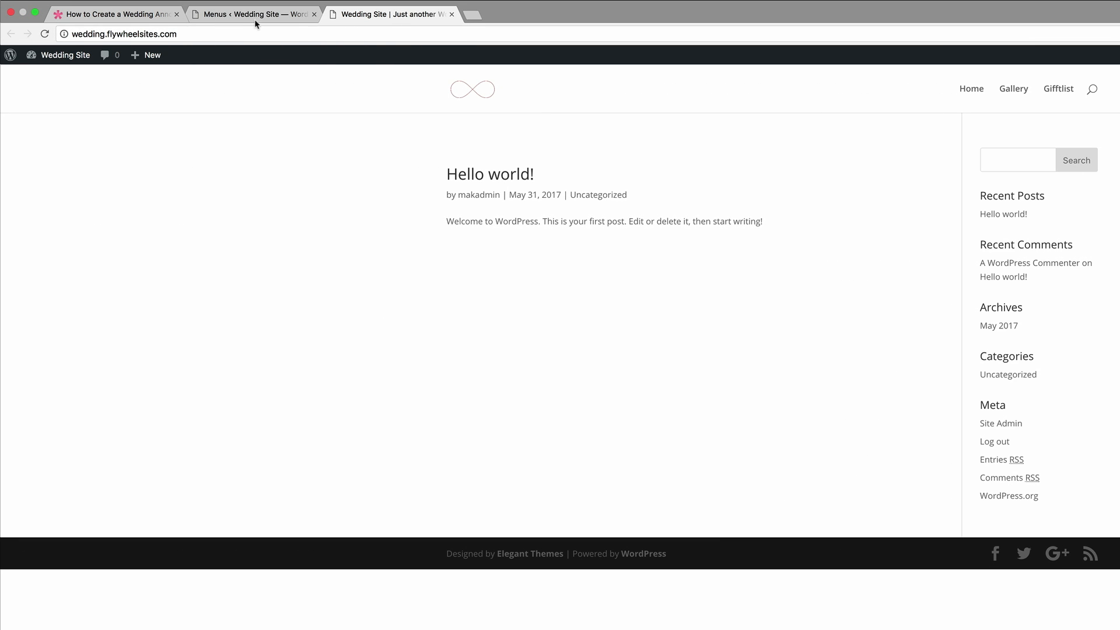
{"action": "left_click", "coordinate": [254, 19]}
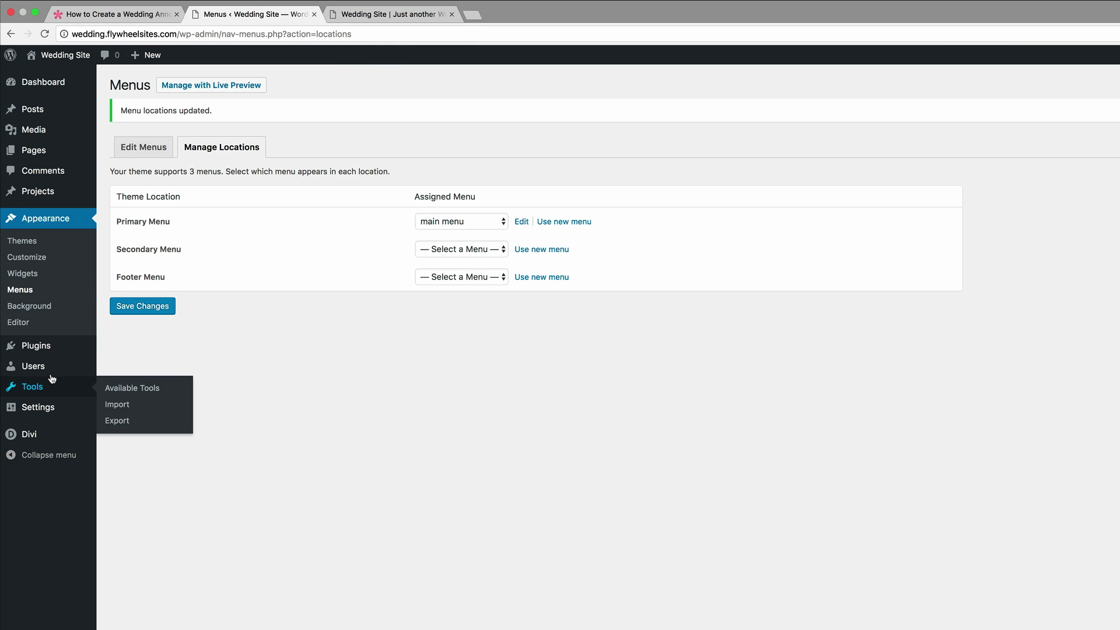
- Set the site's front page to the static page Home, save the reading settings, and reload the live site
{"action": "mouse_move", "coordinate": [50, 410]}
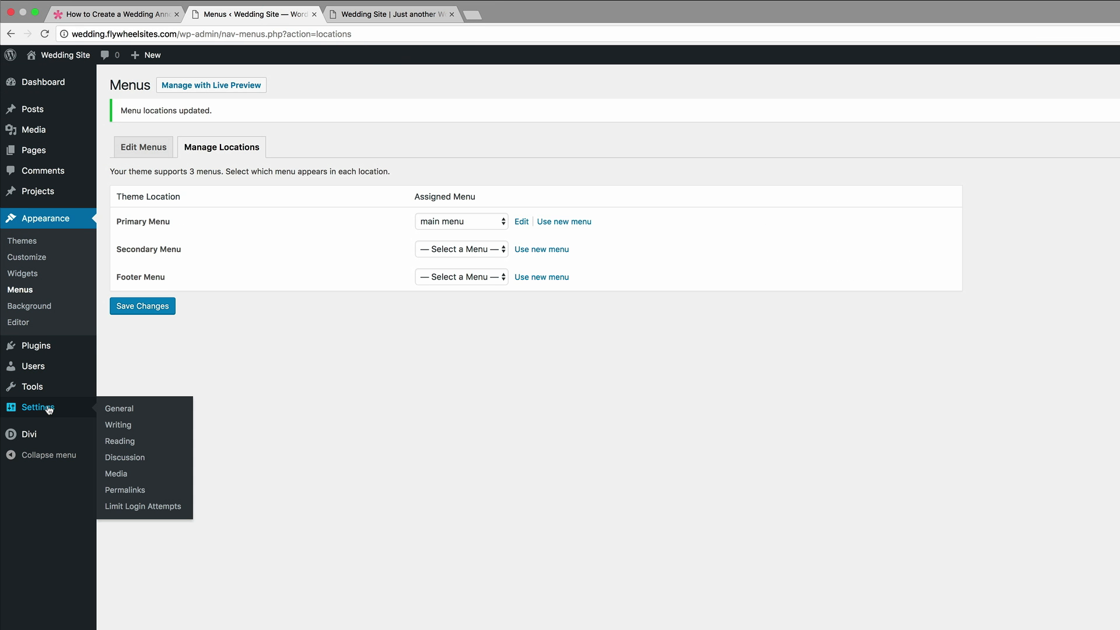
{"action": "left_click", "coordinate": [119, 441]}
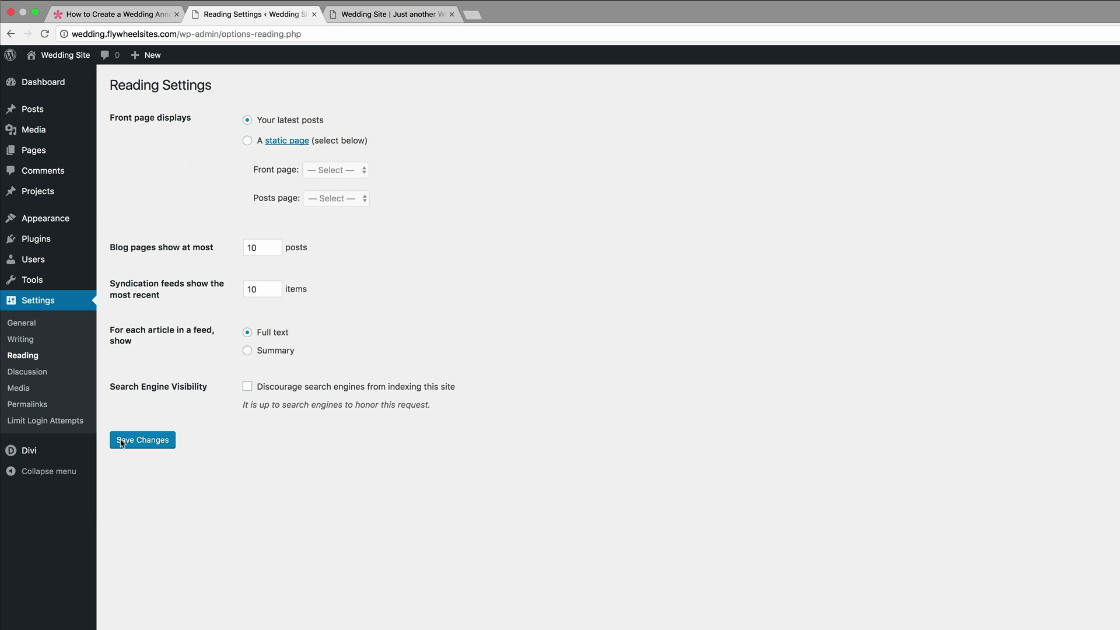
{"action": "left_click", "coordinate": [247, 140]}
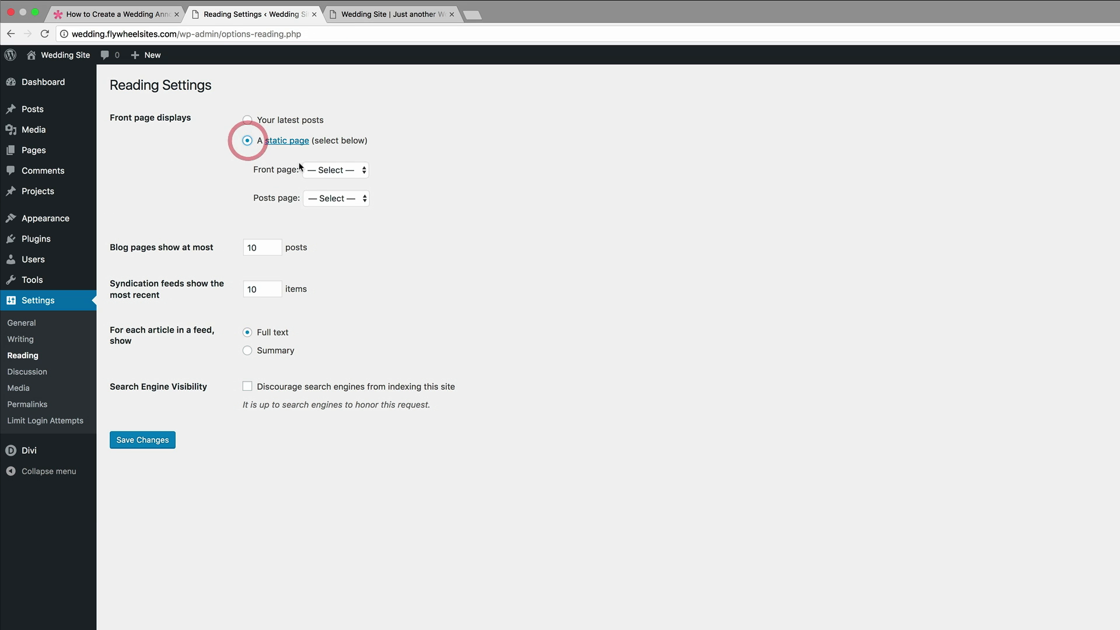
{"action": "left_click", "coordinate": [356, 170]}
{"action": "left_click", "coordinate": [344, 204]}
{"action": "left_click", "coordinate": [158, 441]}
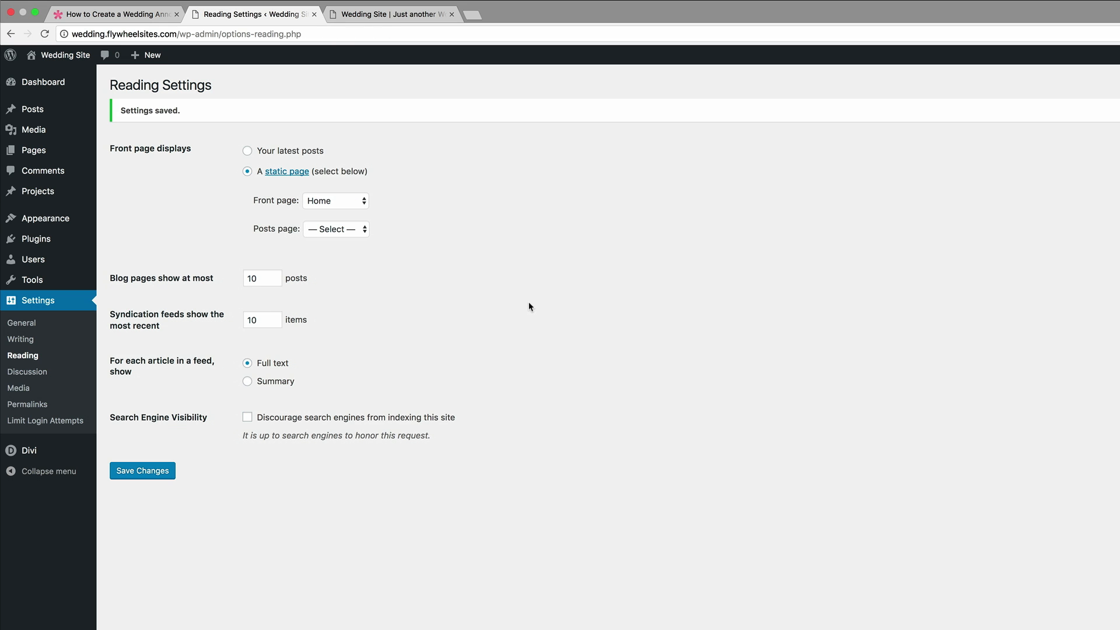
{"action": "left_click", "coordinate": [417, 15]}
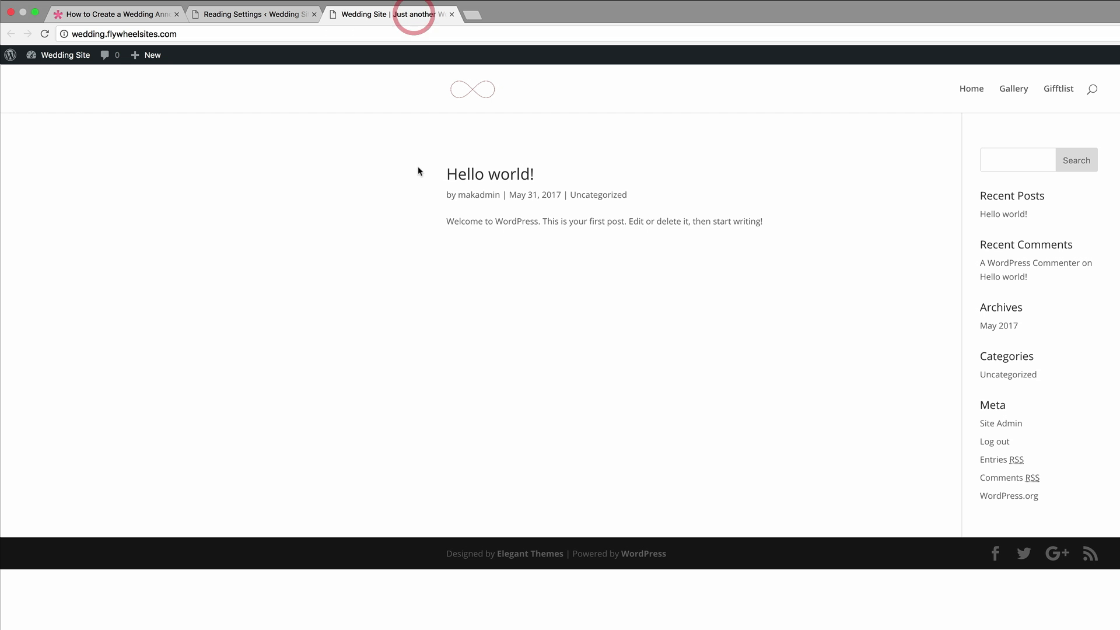
{"action": "left_click", "coordinate": [44, 34]}
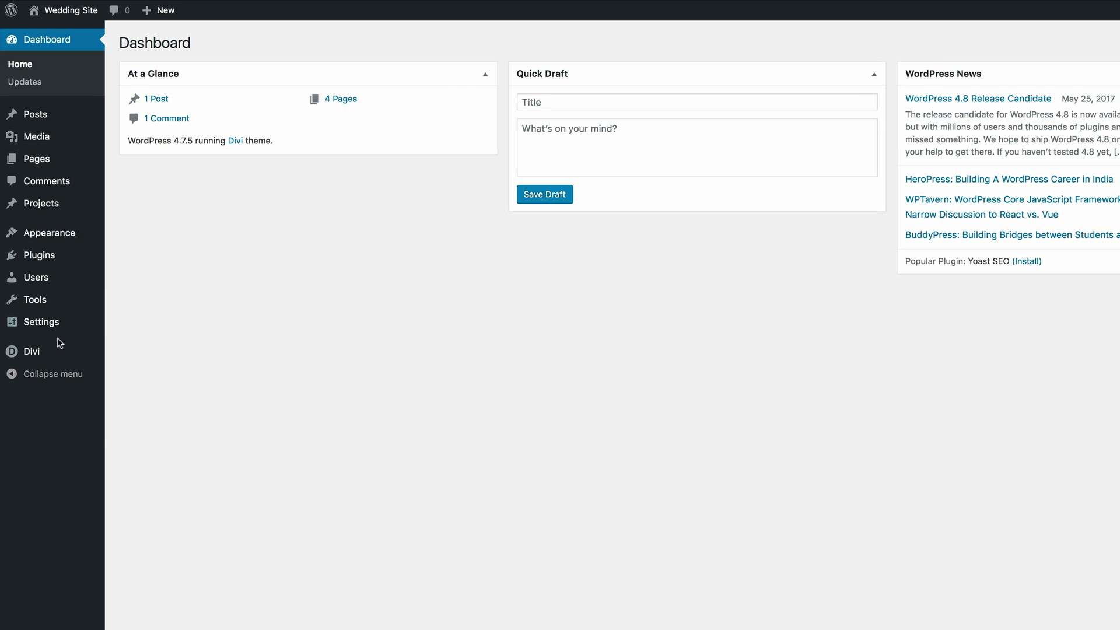
- Open the Primary Menu Bar settings in Divi's Theme Customizer and set the logo max height to 100
{"action": "mouse_move", "coordinate": [48, 355]}
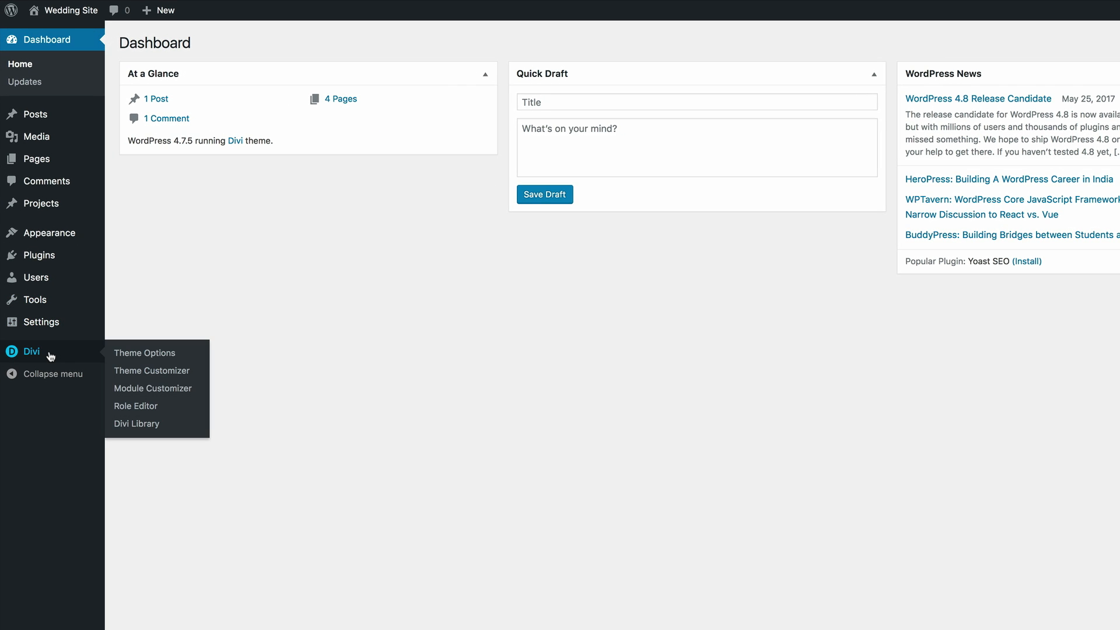
{"action": "left_click", "coordinate": [172, 372]}
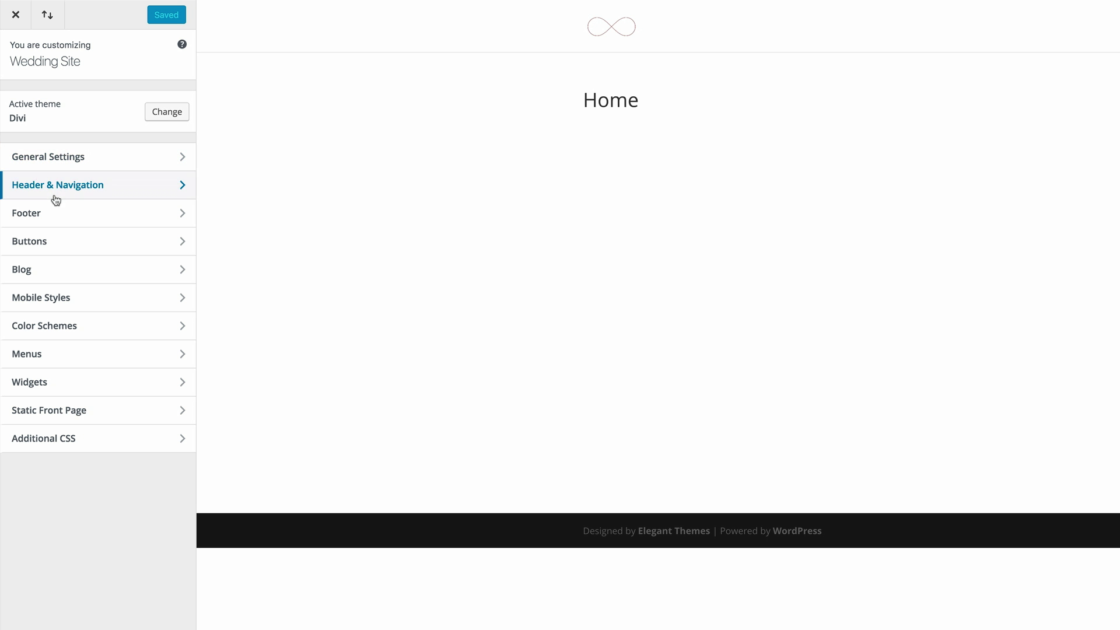
{"action": "left_click", "coordinate": [60, 184]}
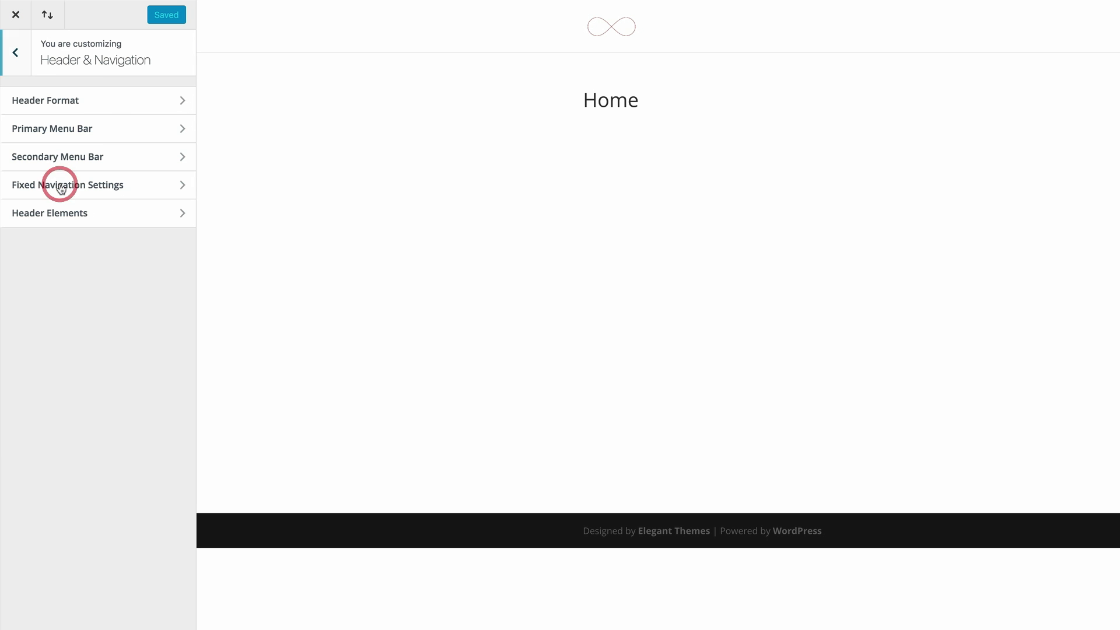
{"action": "left_click", "coordinate": [73, 129]}
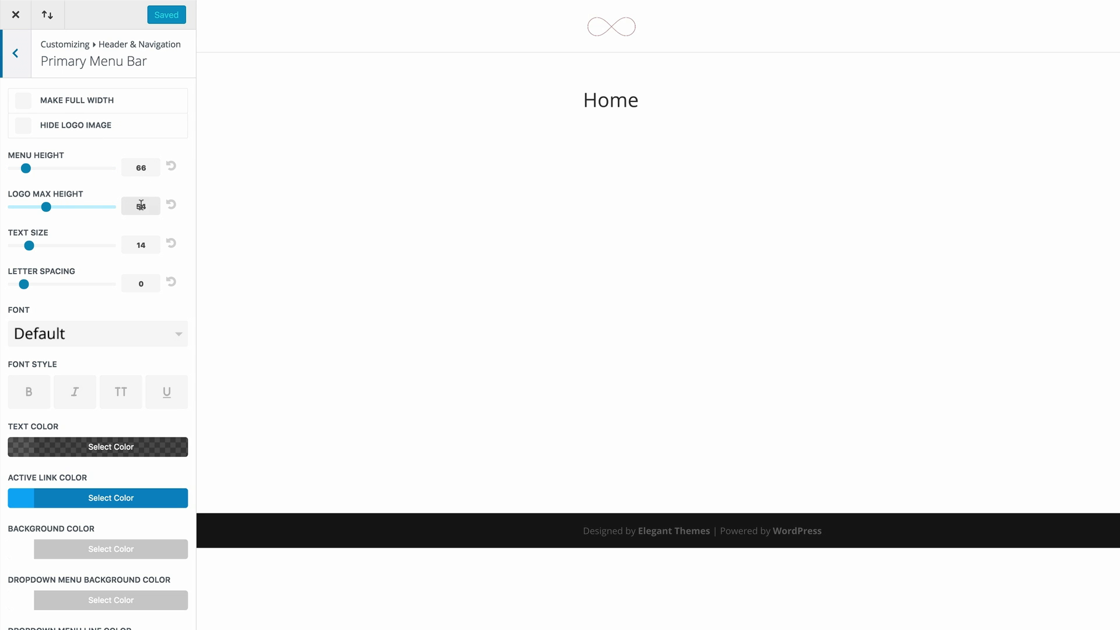
{"action": "left_click_drag", "start_coordinate": [146, 206], "coordinate": [136, 206]}
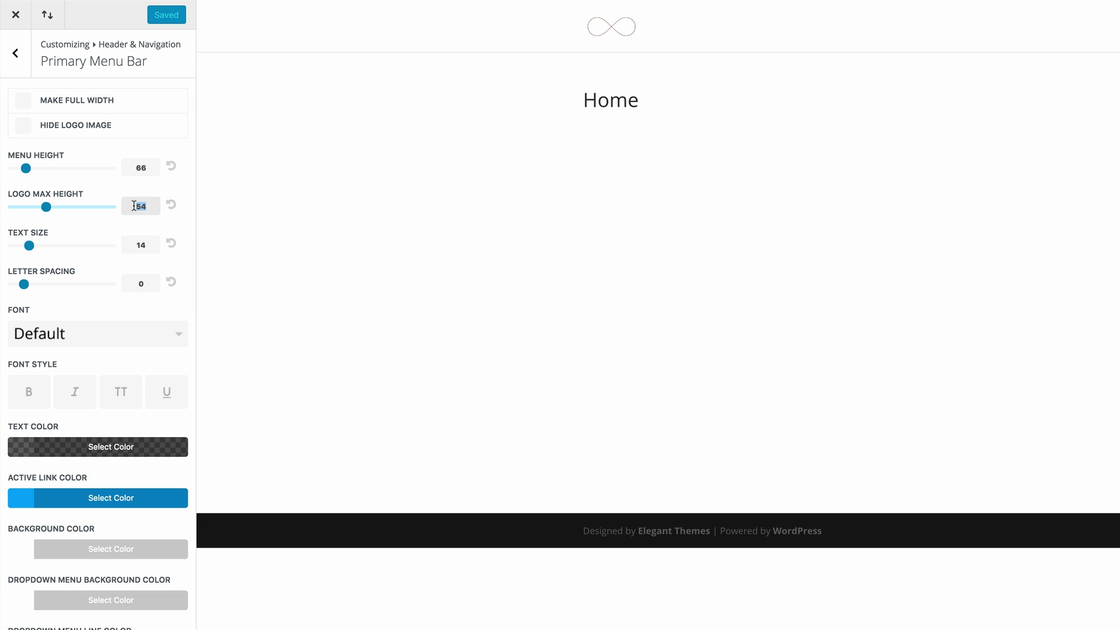
{"action": "type", "text": "100"}
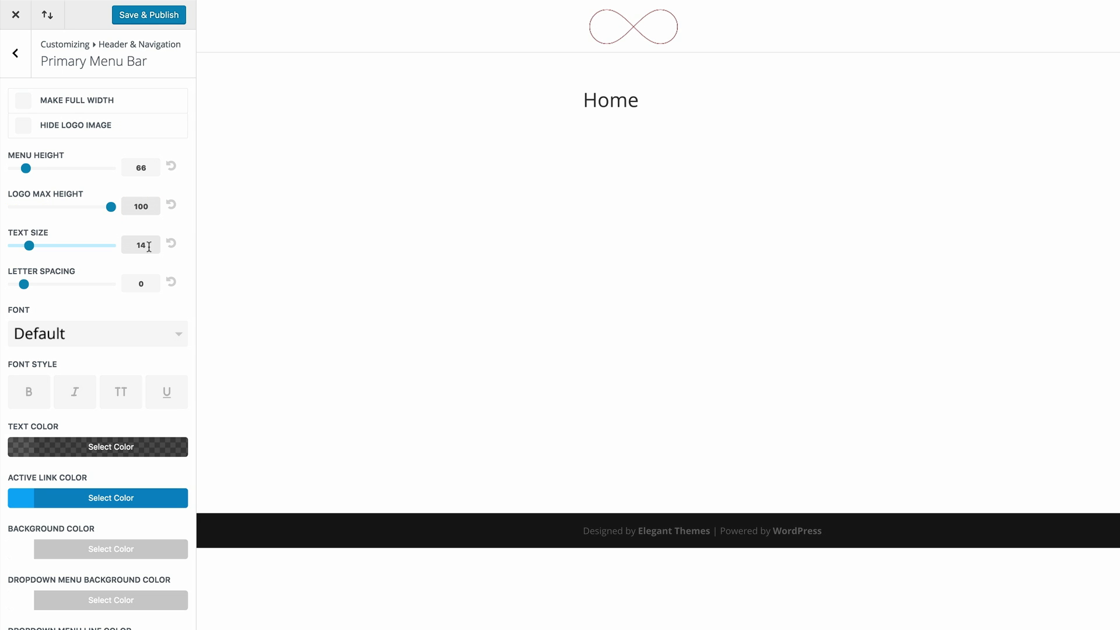
- Set the primary menu's text size to 16 and its letter spacing to 2
{"action": "double_click", "coordinate": [149, 248]}
{"action": "type", "text": "16"}
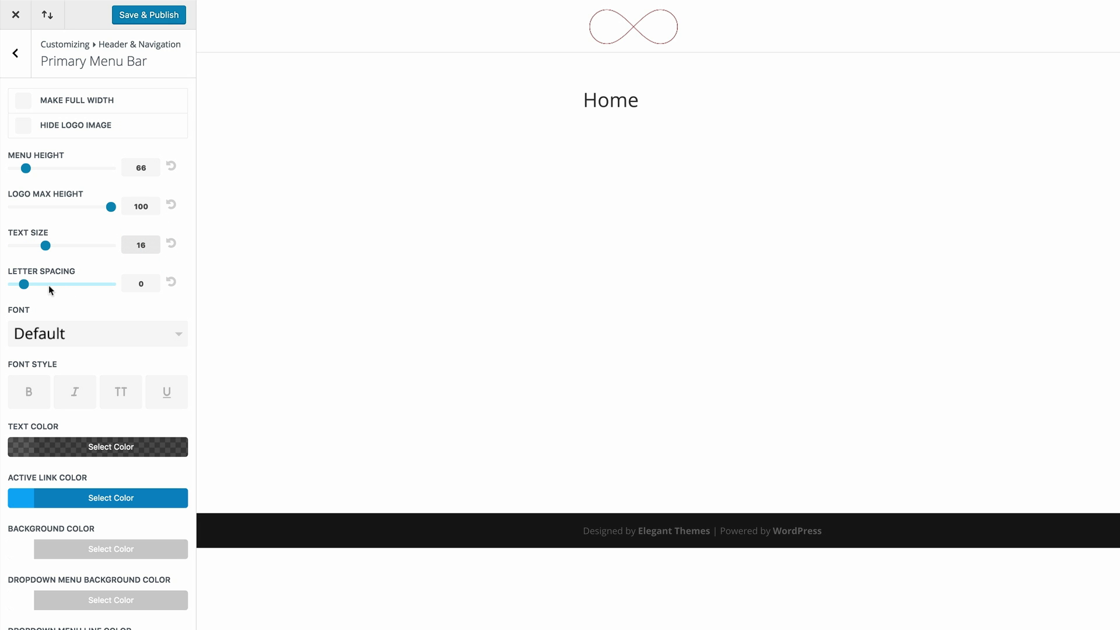
{"action": "left_click_drag", "start_coordinate": [25, 284], "coordinate": [42, 284]}
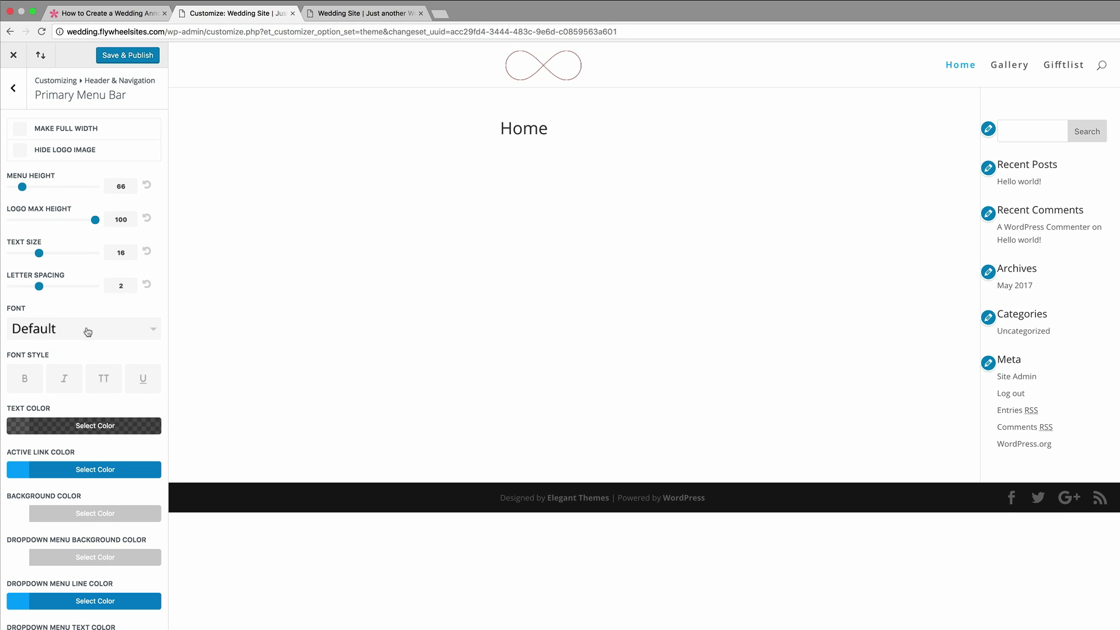
- Change the primary menu font to Raleway Light with the bold font style
{"action": "left_click", "coordinate": [87, 331]}
{"action": "scroll", "coordinate": [100, 405], "scroll_direction": "down", "scroll_amount": 15}
{"action": "scroll", "coordinate": [100, 407], "scroll_direction": "down", "scroll_amount": 3}
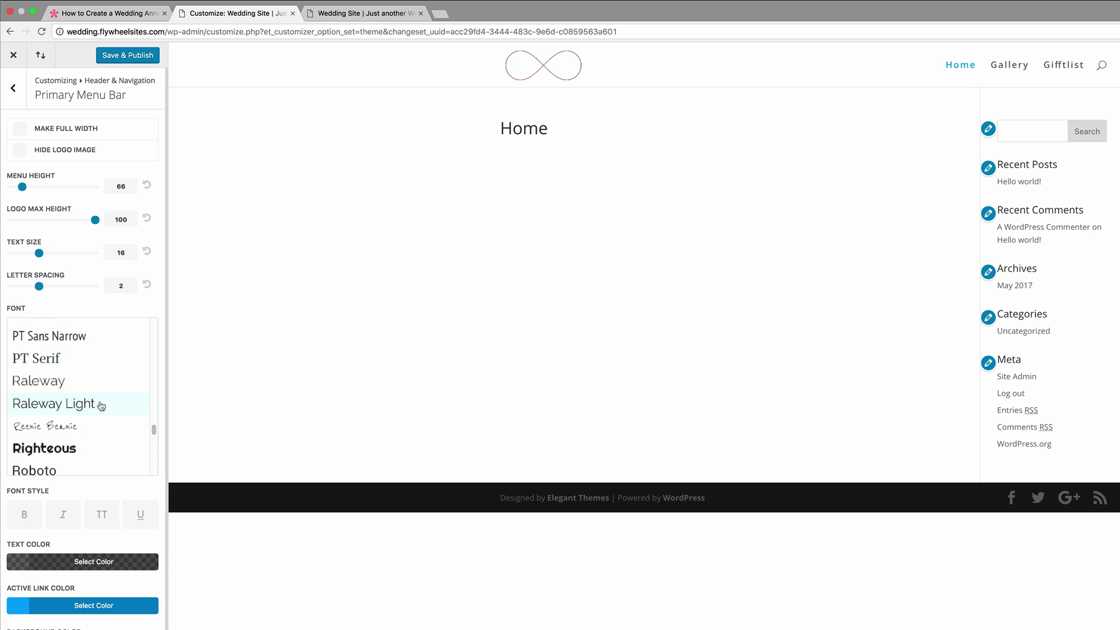
{"action": "left_click", "coordinate": [83, 405]}
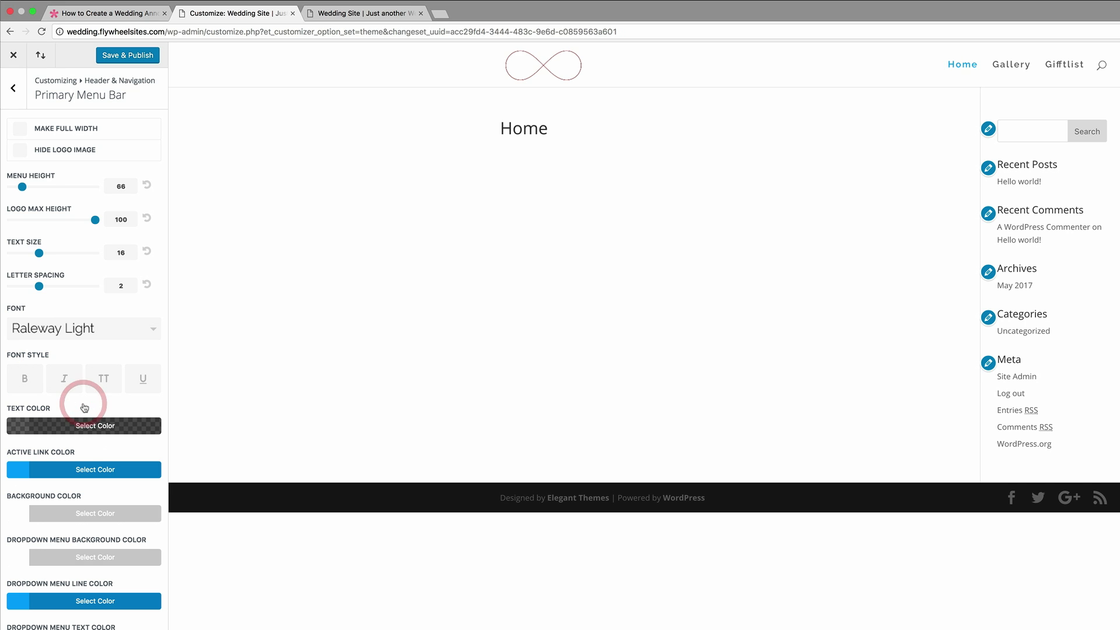
{"action": "left_click", "coordinate": [27, 380]}
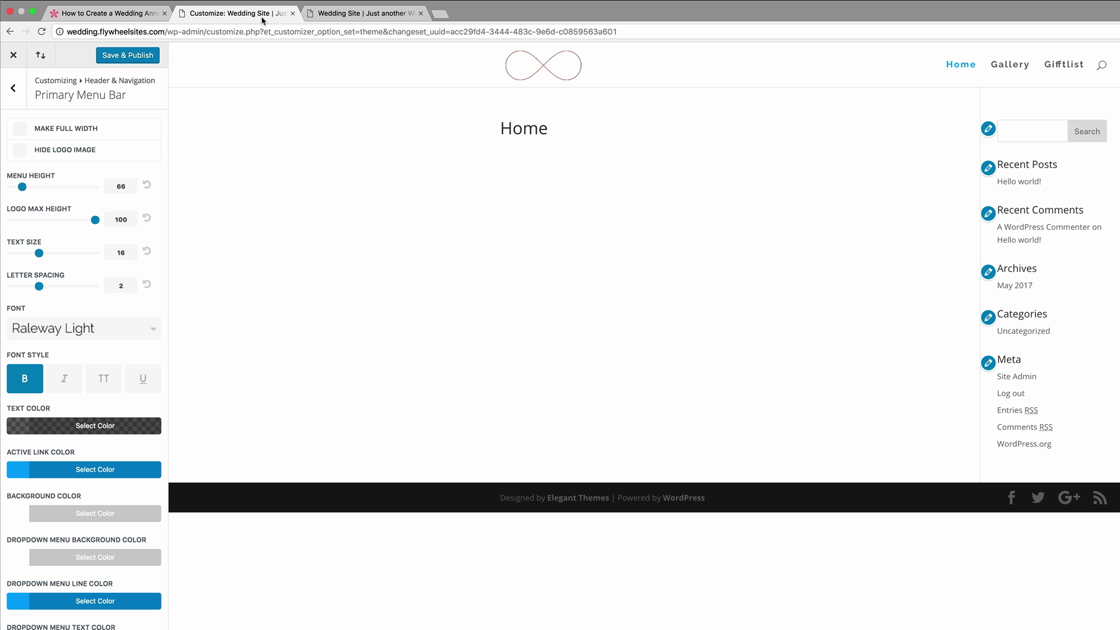
- Set the primary menu's text color to #9b7461
{"action": "left_click", "coordinate": [18, 426]}
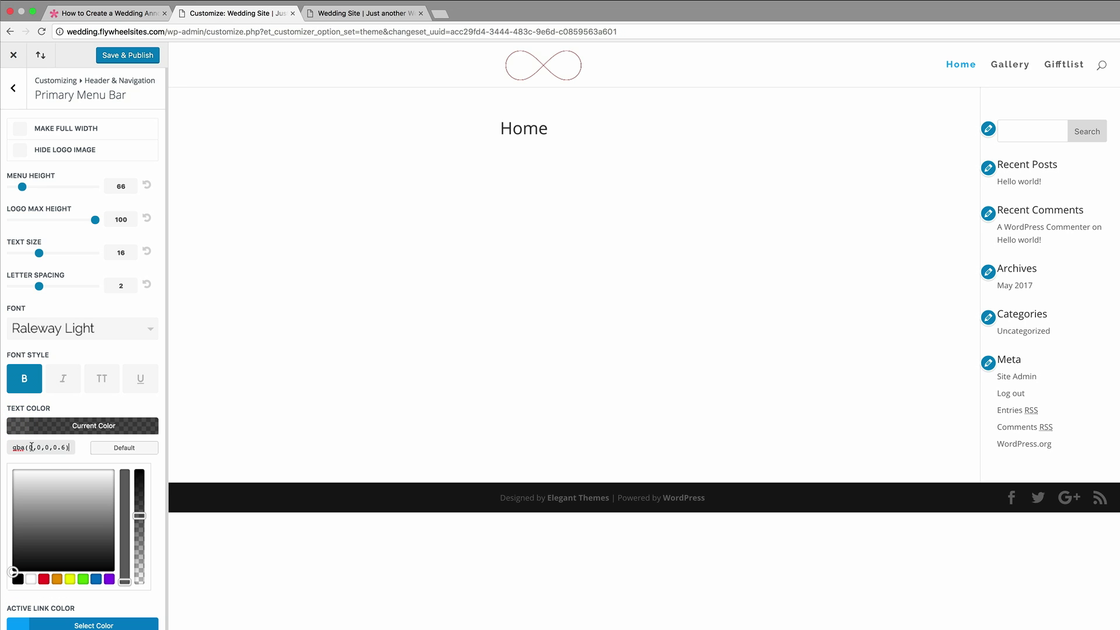
{"action": "triple_click", "coordinate": [69, 447]}
{"action": "type", "text": "#9b7461"}
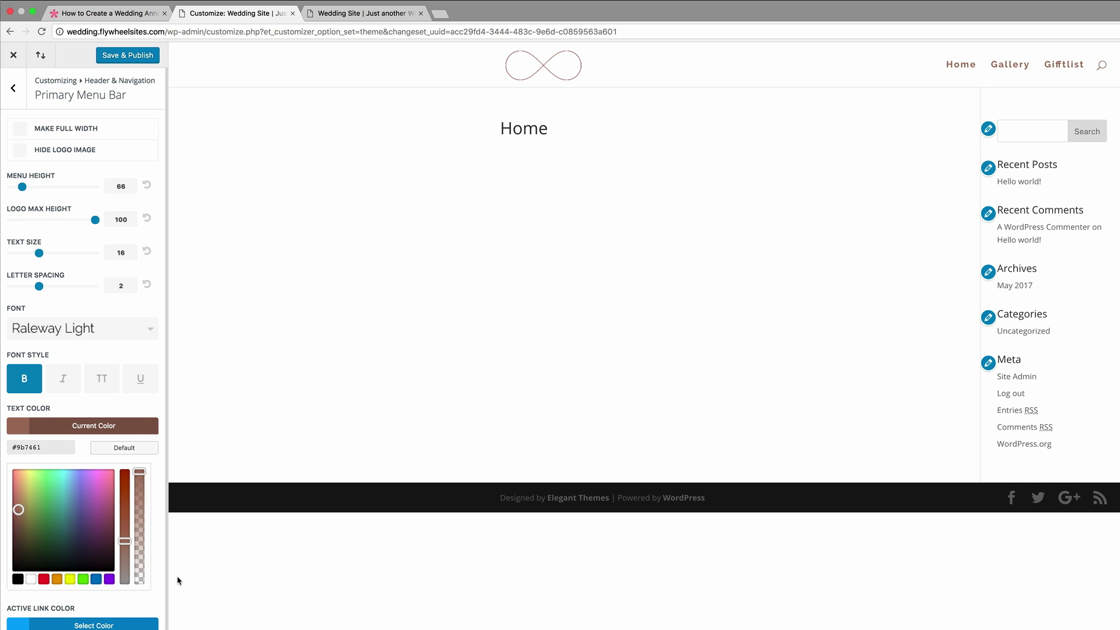
- Give the primary menu bar a semi-transparent light beige background color and publish the customizer changes
{"action": "scroll", "coordinate": [141, 607], "scroll_direction": "down", "scroll_amount": 2}
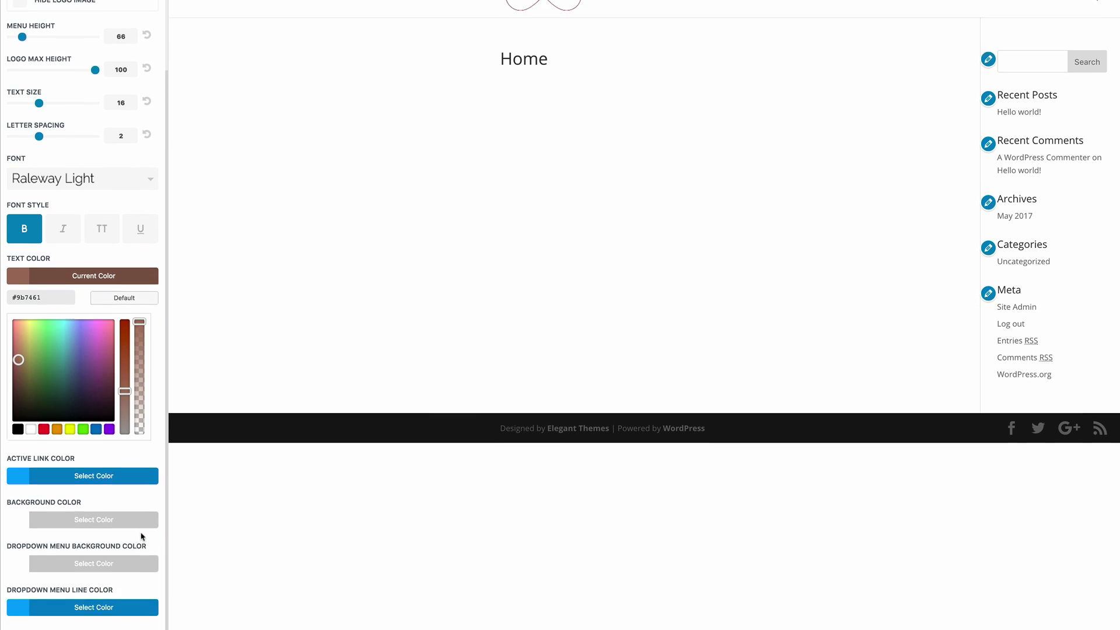
{"action": "left_click", "coordinate": [18, 589]}
{"action": "double_click", "coordinate": [57, 305]}
{"action": "left_click_drag", "start_coordinate": [139, 331], "coordinate": [136, 348]}
{"action": "left_click_drag", "start_coordinate": [33, 304], "coordinate": [64, 305]}
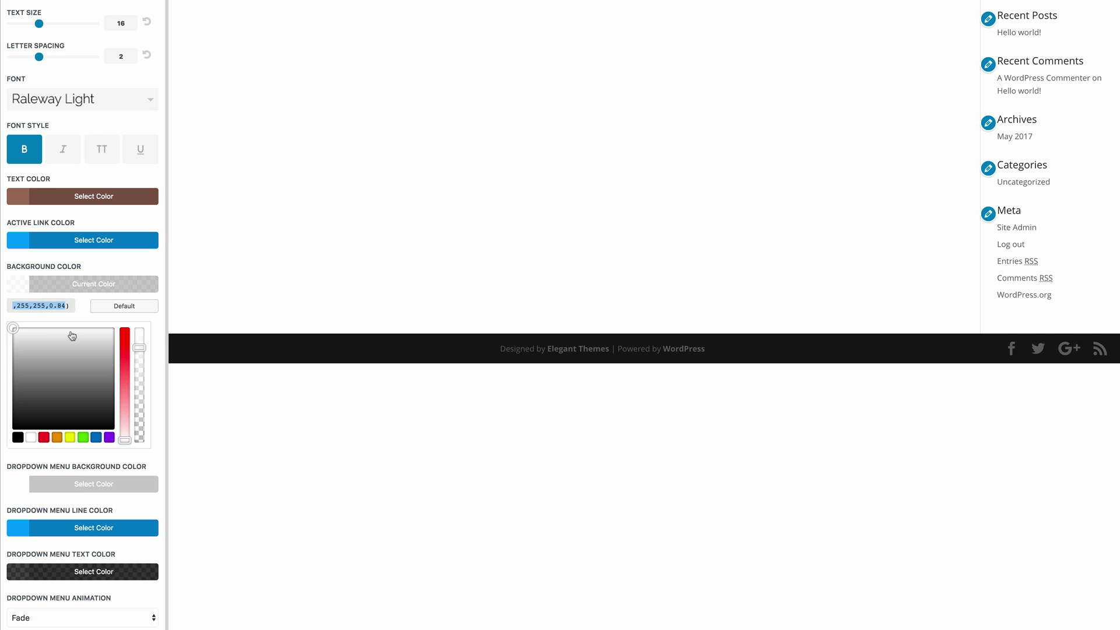
{"action": "key", "text": "super+v"}
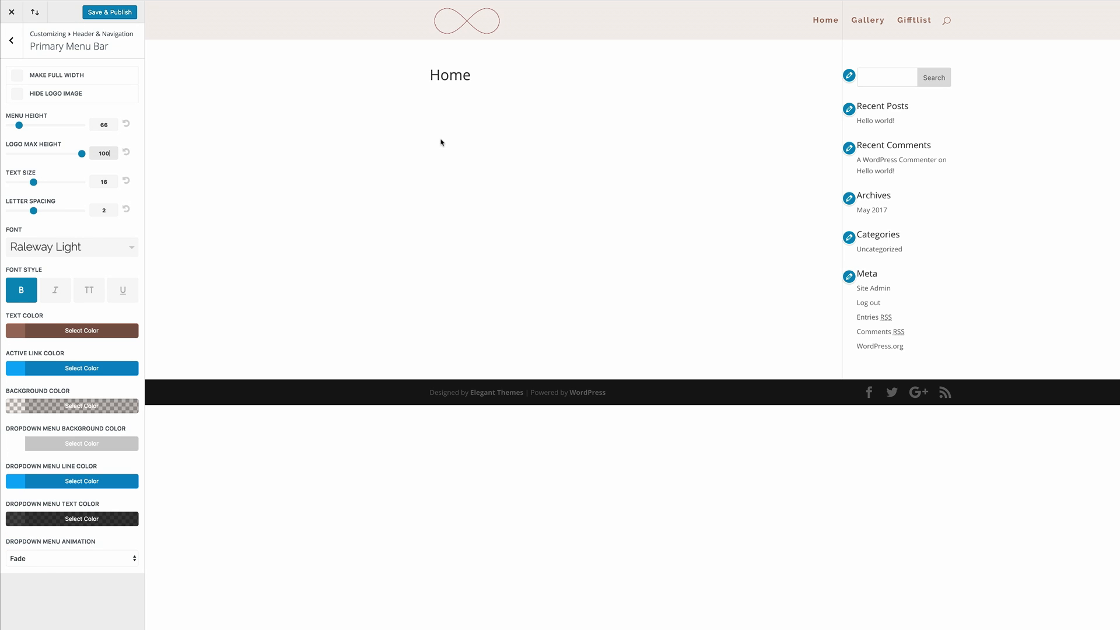
{"action": "left_click", "coordinate": [105, 13]}
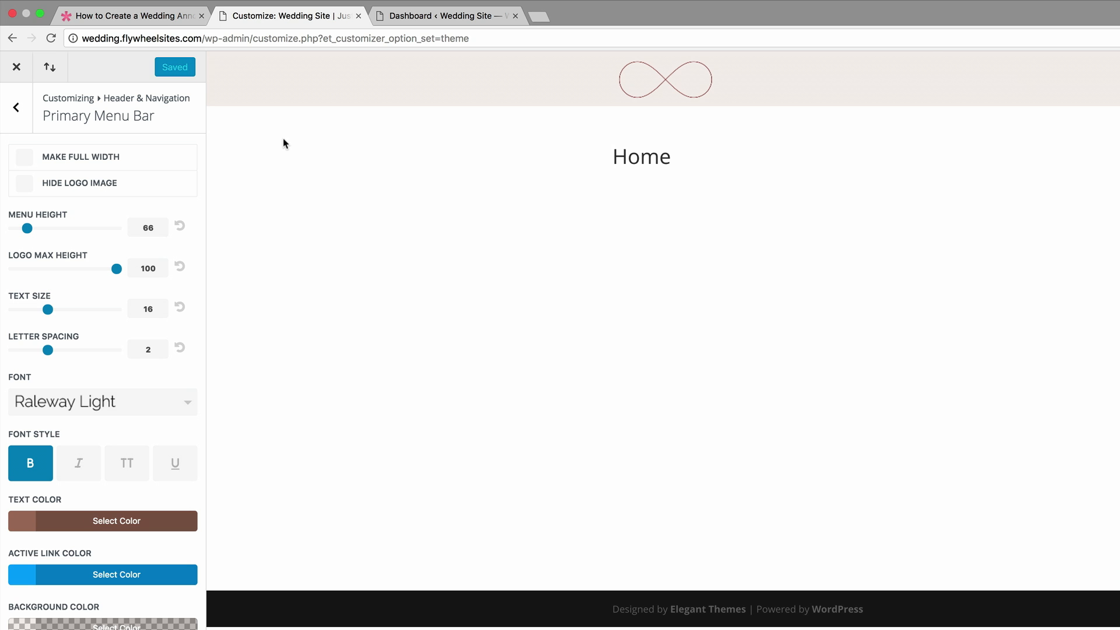
- Change the header style to Centered in the Header Format settings and publish the change
{"action": "left_click", "coordinate": [14, 109]}
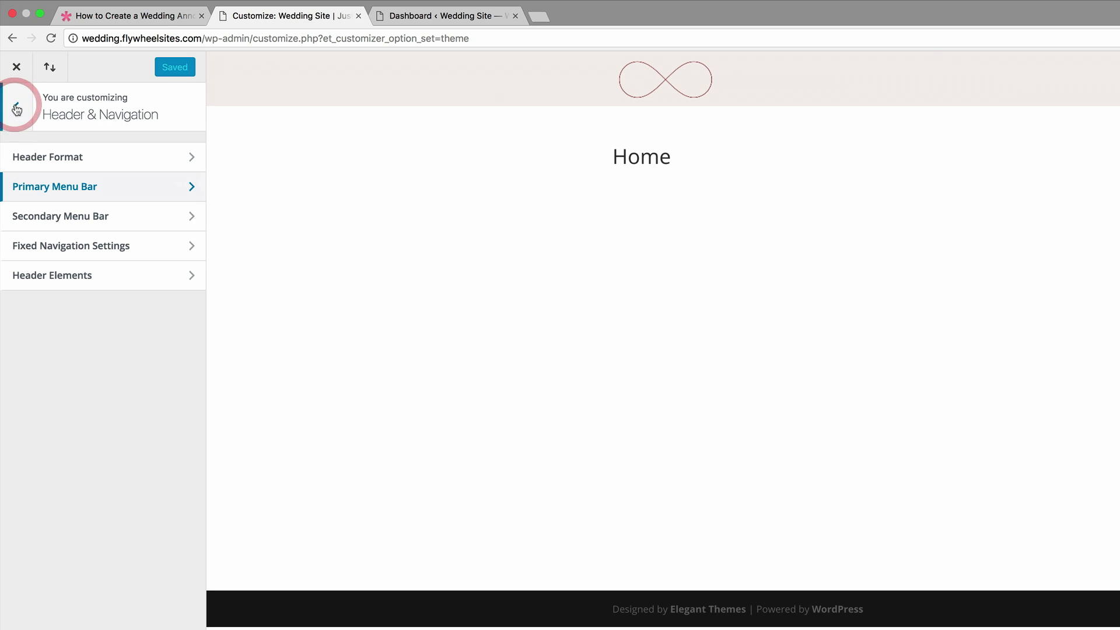
{"action": "left_click", "coordinate": [82, 156]}
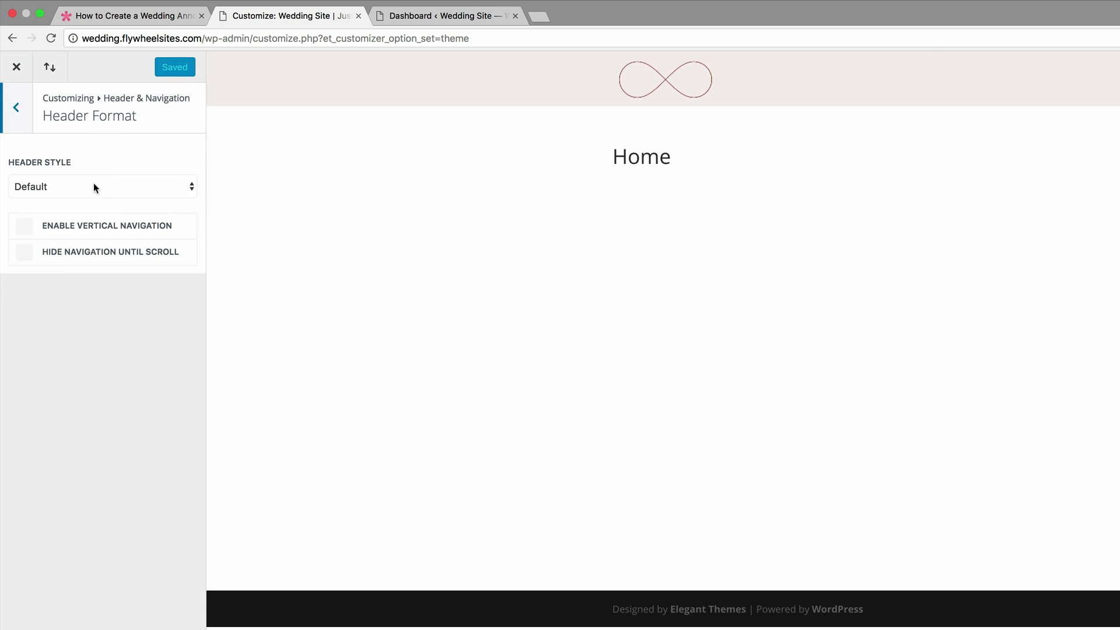
{"action": "left_click", "coordinate": [121, 186]}
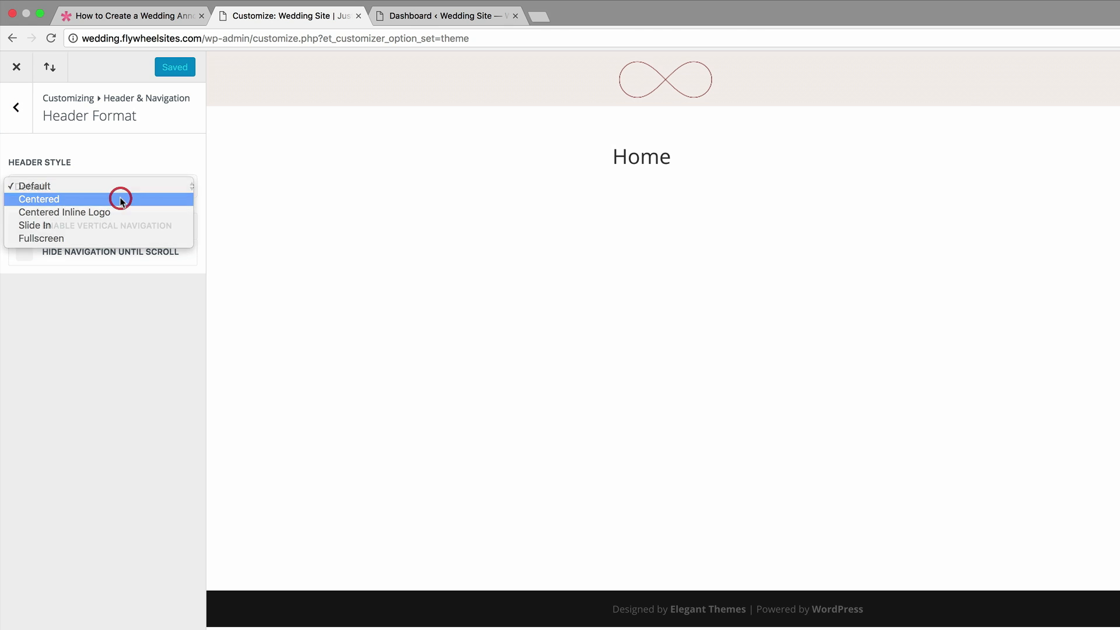
{"action": "left_click", "coordinate": [120, 199]}
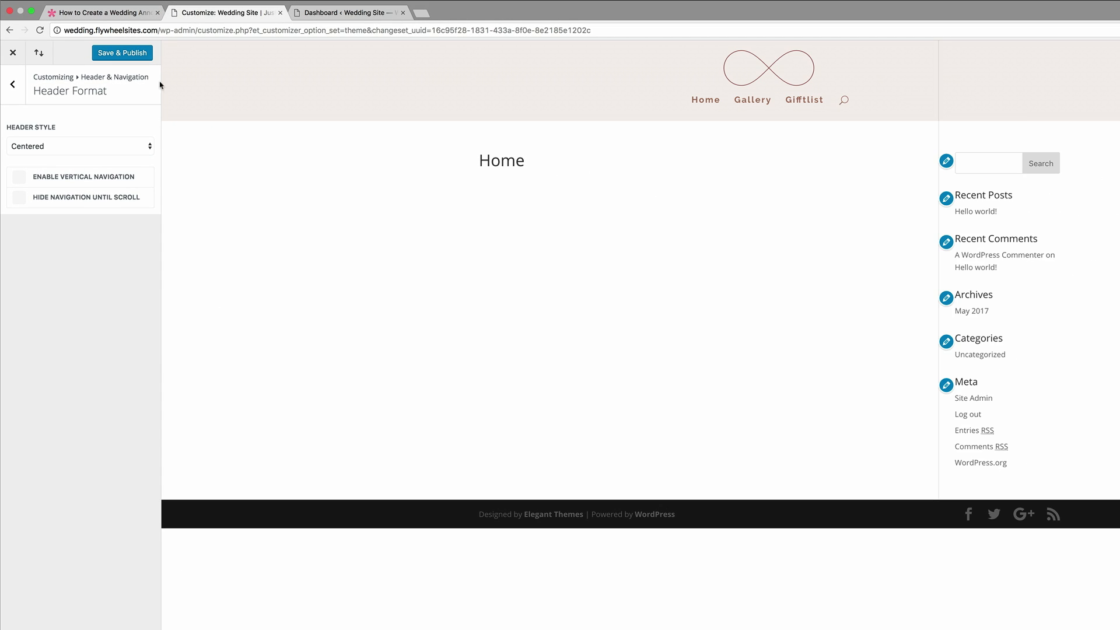
{"action": "left_click", "coordinate": [130, 53]}
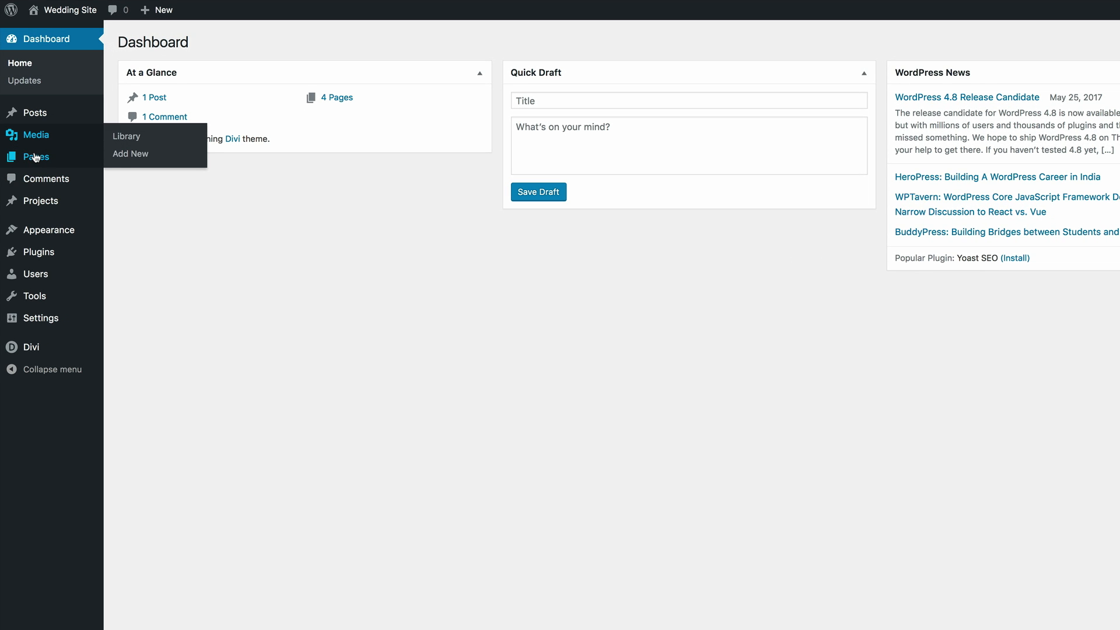
- Open the Home page for editing, enable the Divi Builder on it, and launch the Visual Builder
{"action": "mouse_move", "coordinate": [36, 157]}
{"action": "left_click", "coordinate": [145, 161]}
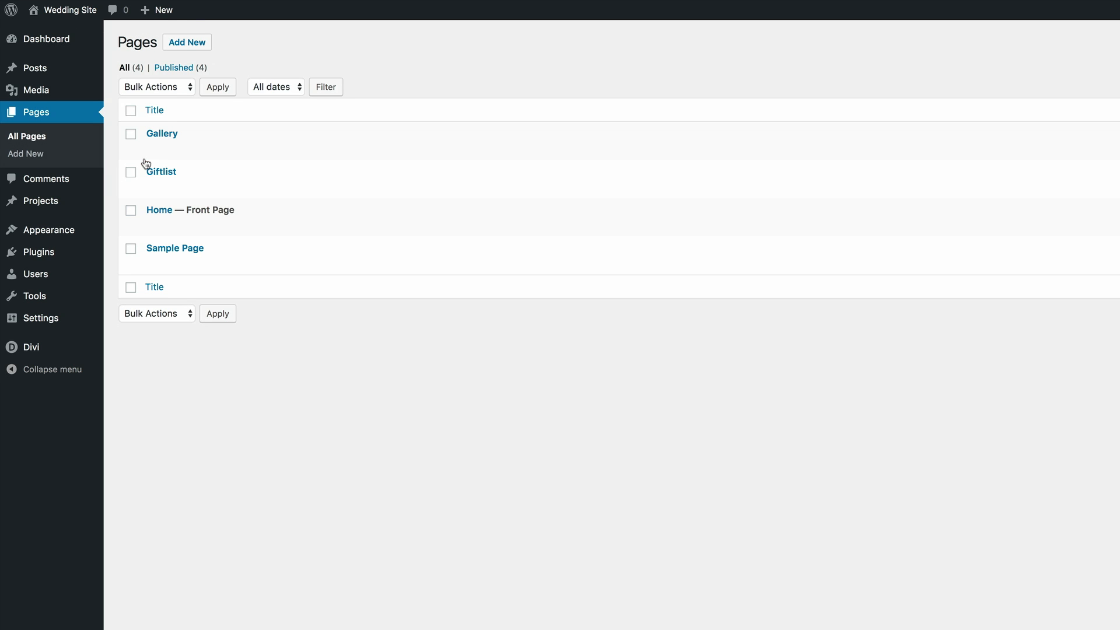
{"action": "left_click", "coordinate": [155, 227]}
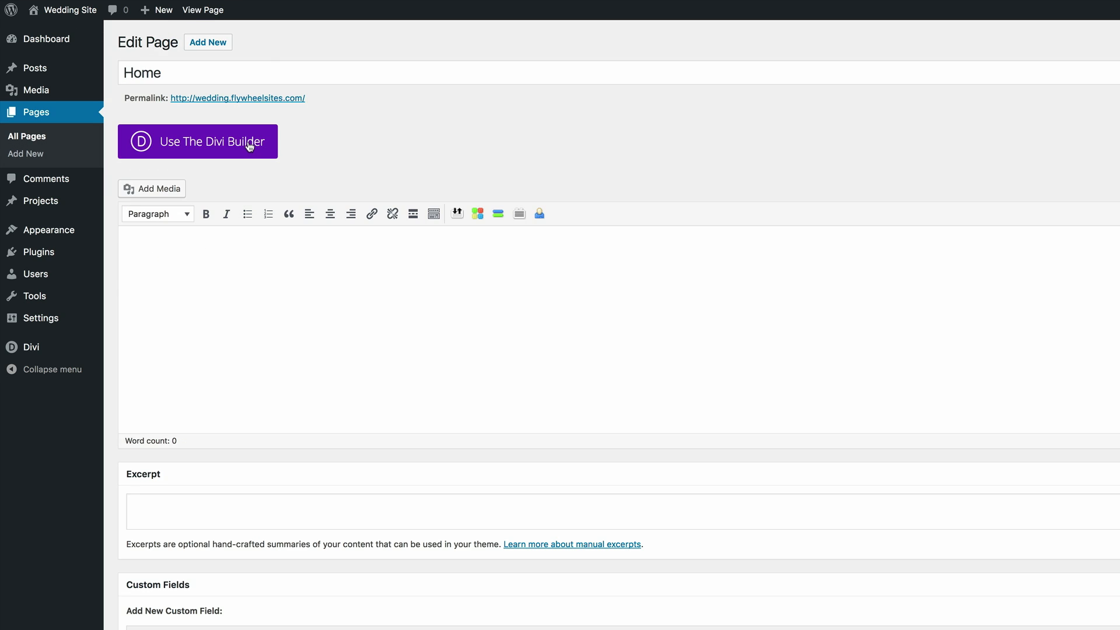
{"action": "left_click", "coordinate": [249, 142]}
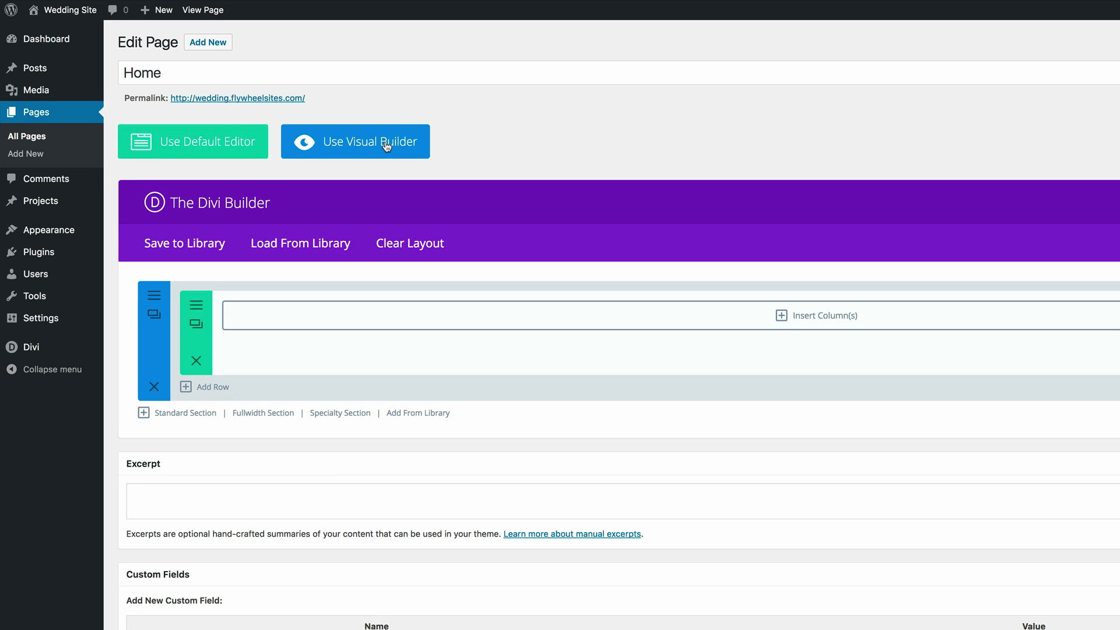
{"action": "left_click", "coordinate": [385, 143]}
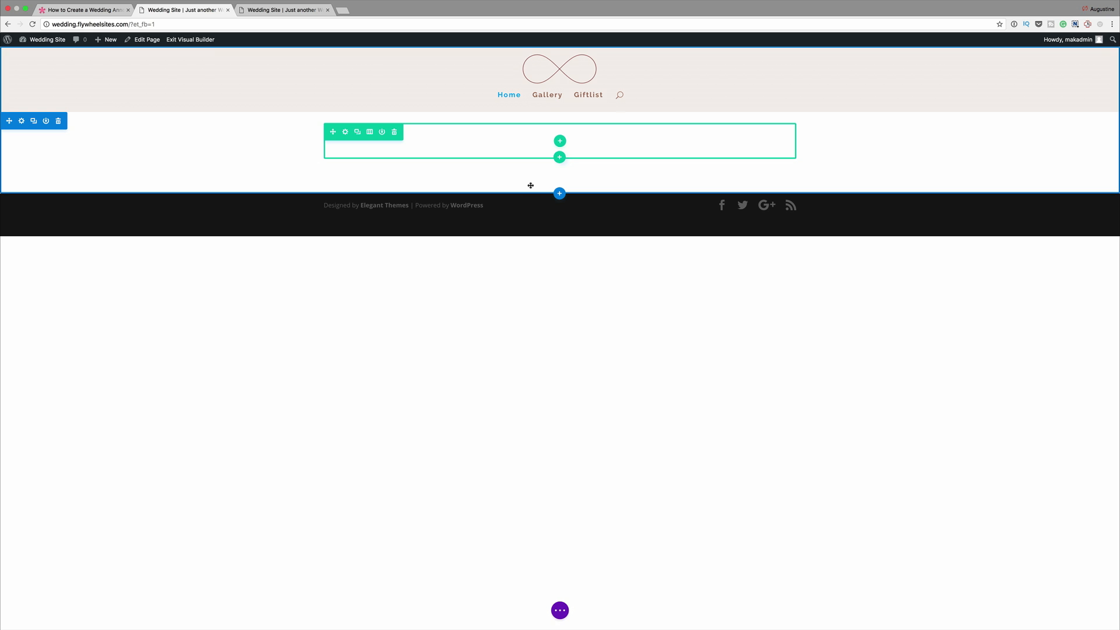
- Give the empty row on the Home page a single-column structure and insert a Text module into it
{"action": "left_click", "coordinate": [561, 143]}
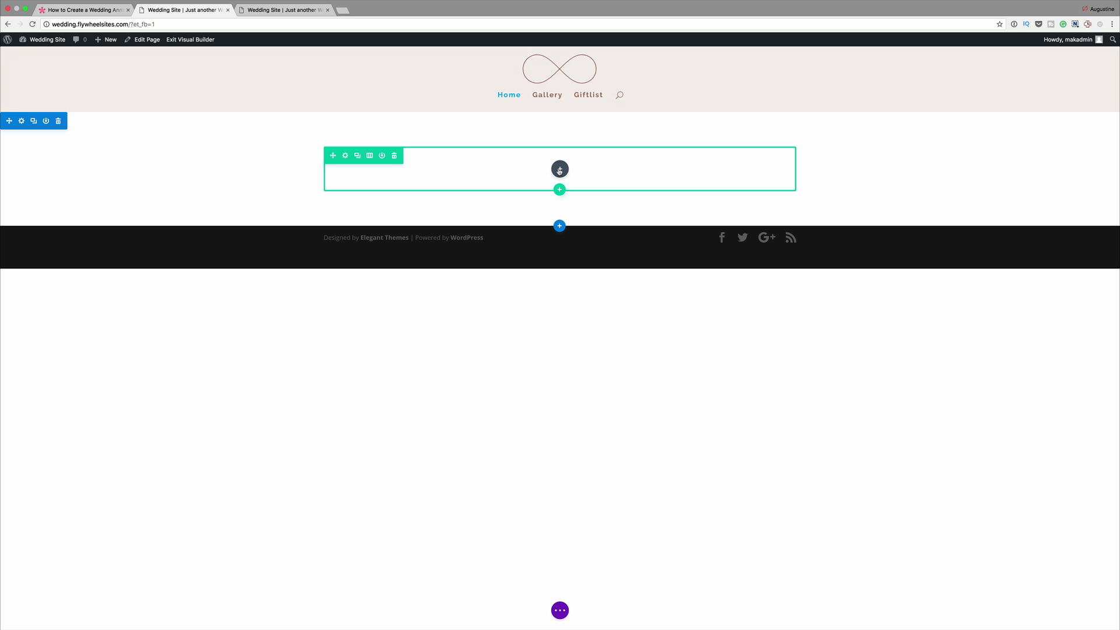
{"action": "left_click", "coordinate": [560, 170]}
{"action": "left_click", "coordinate": [548, 228]}
{"action": "type", "text": "tex"}
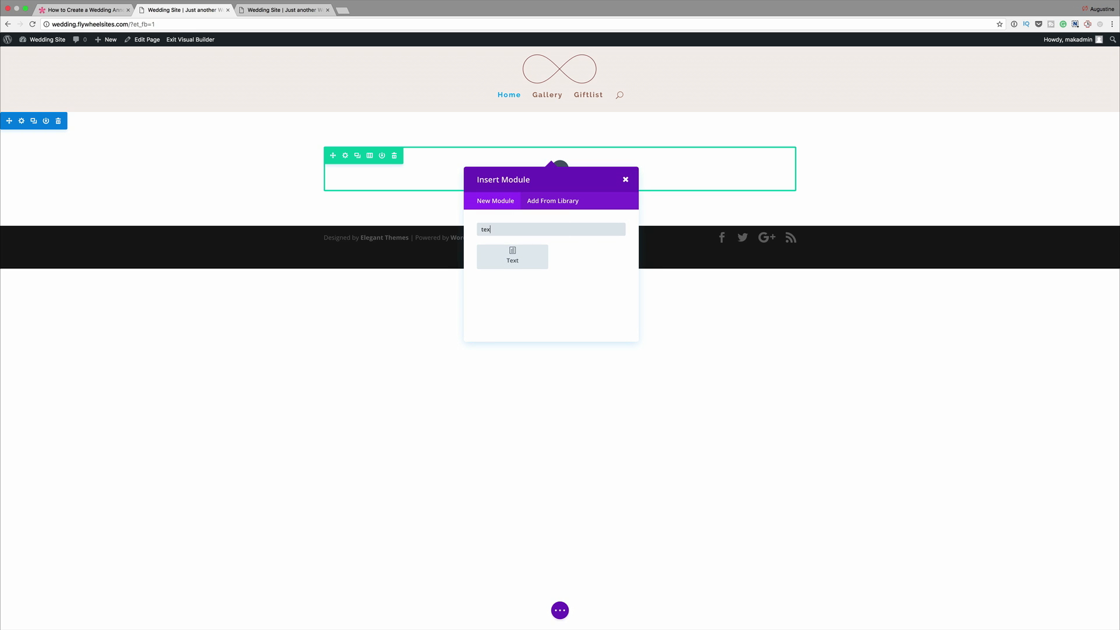
{"action": "left_click", "coordinate": [536, 257]}
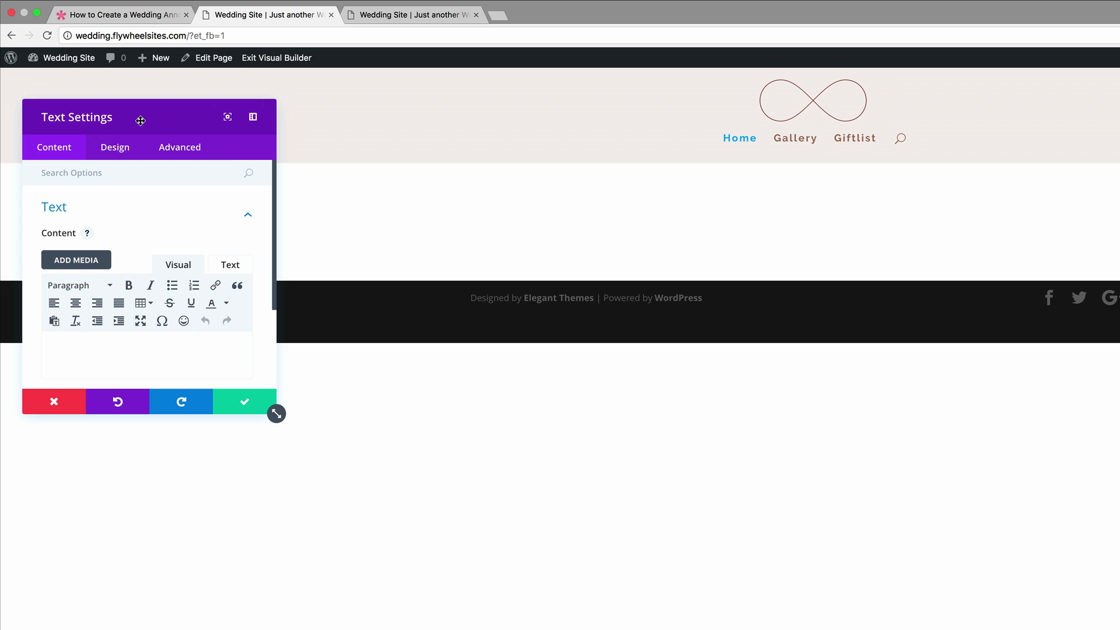
- Save the blank Text module with its settings panel docked beside the page, and duplicate the module
{"action": "left_click", "coordinate": [253, 116]}
{"action": "left_click_drag", "start_coordinate": [254, 491], "coordinate": [317, 491]}
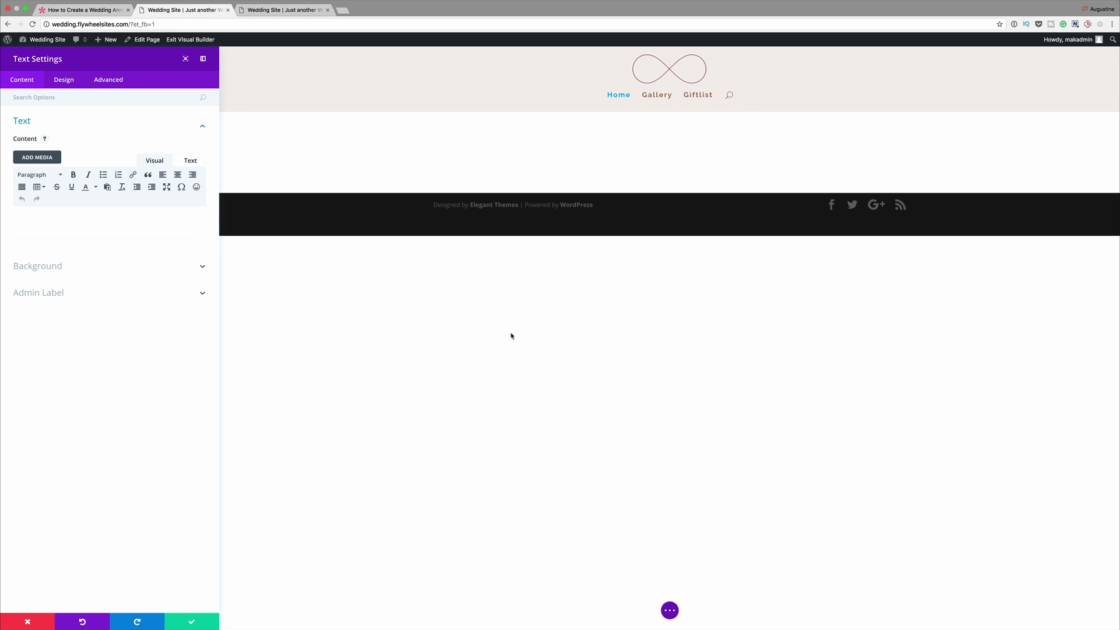
{"action": "left_click", "coordinate": [192, 622]}
{"action": "mouse_move", "coordinate": [561, 123]}
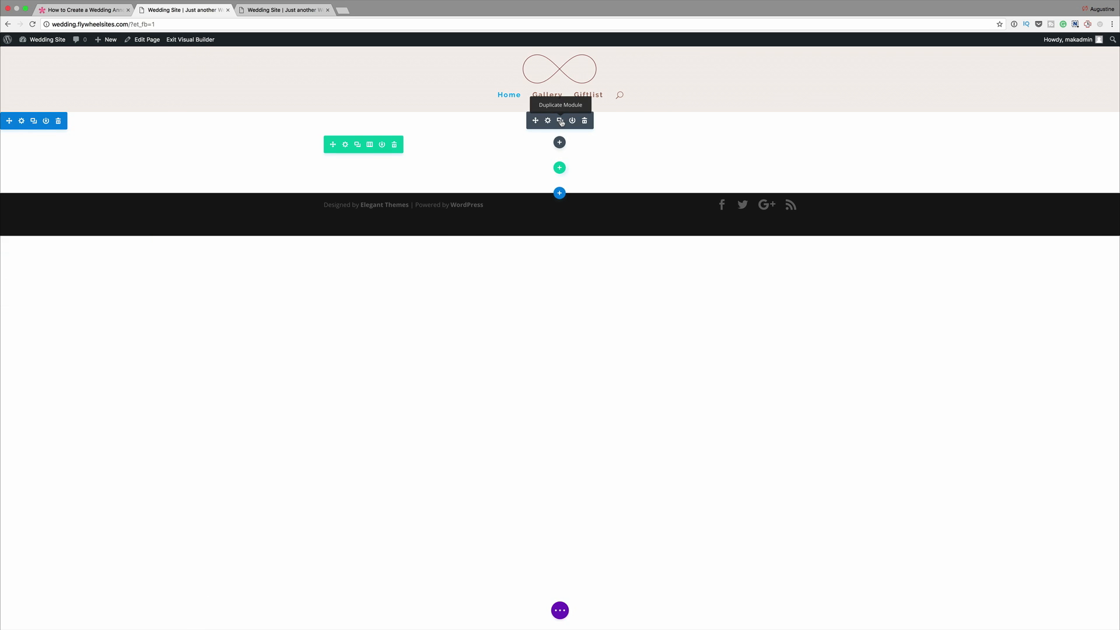
{"action": "left_click", "coordinate": [562, 122]}
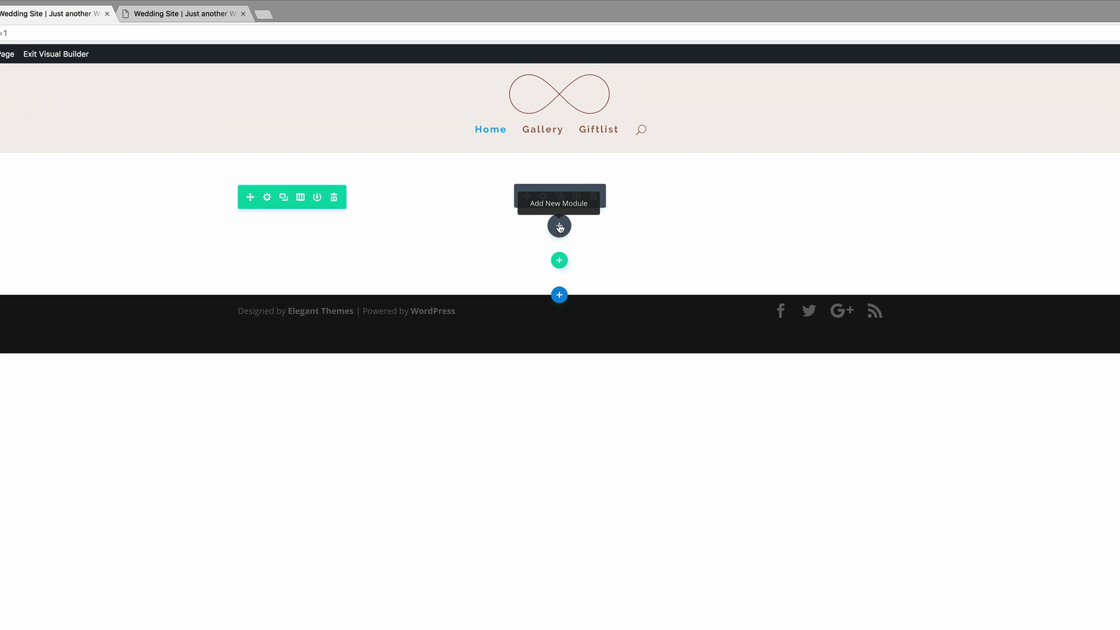
- Insert a Countdown Timer module below the text modules and save it with its default settings
{"action": "left_click", "coordinate": [559, 226]}
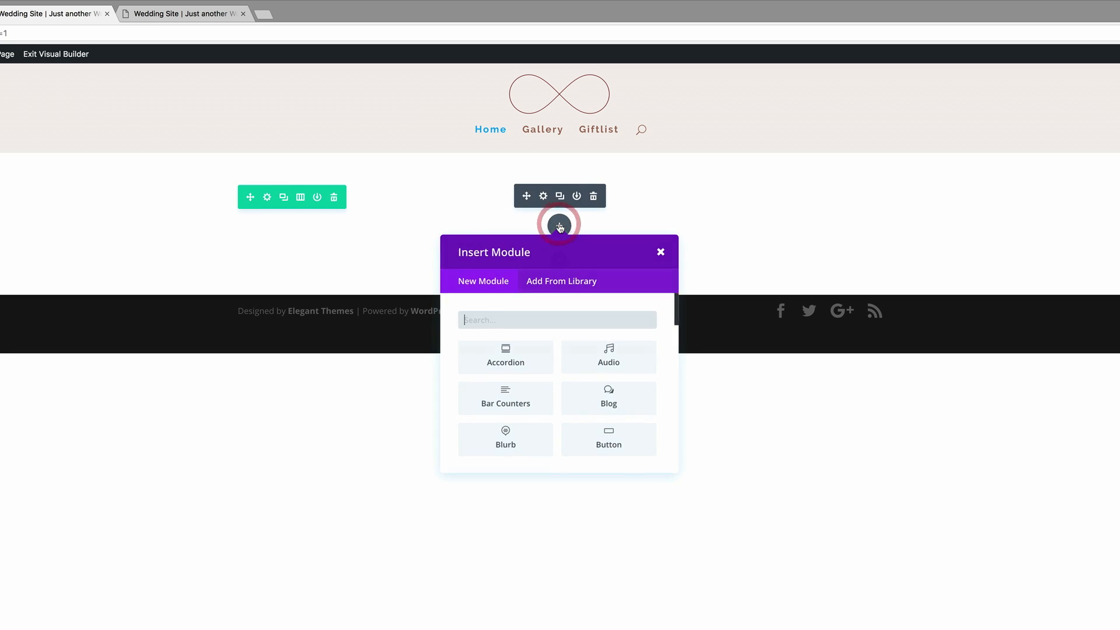
{"action": "left_click", "coordinate": [580, 317]}
{"action": "type", "text": "coun"}
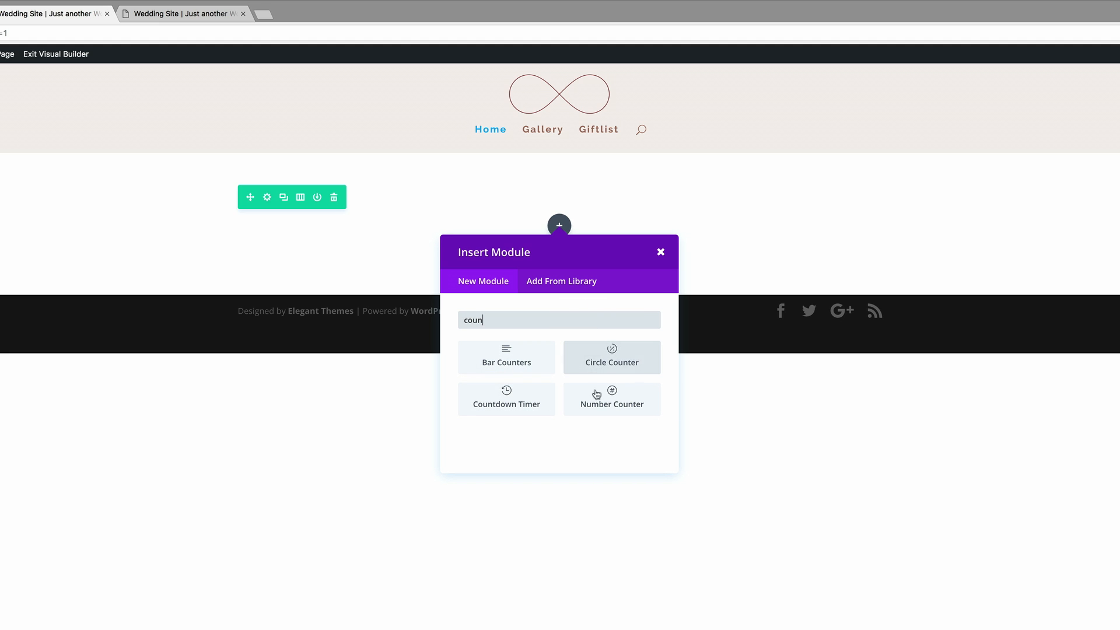
{"action": "left_click", "coordinate": [534, 396]}
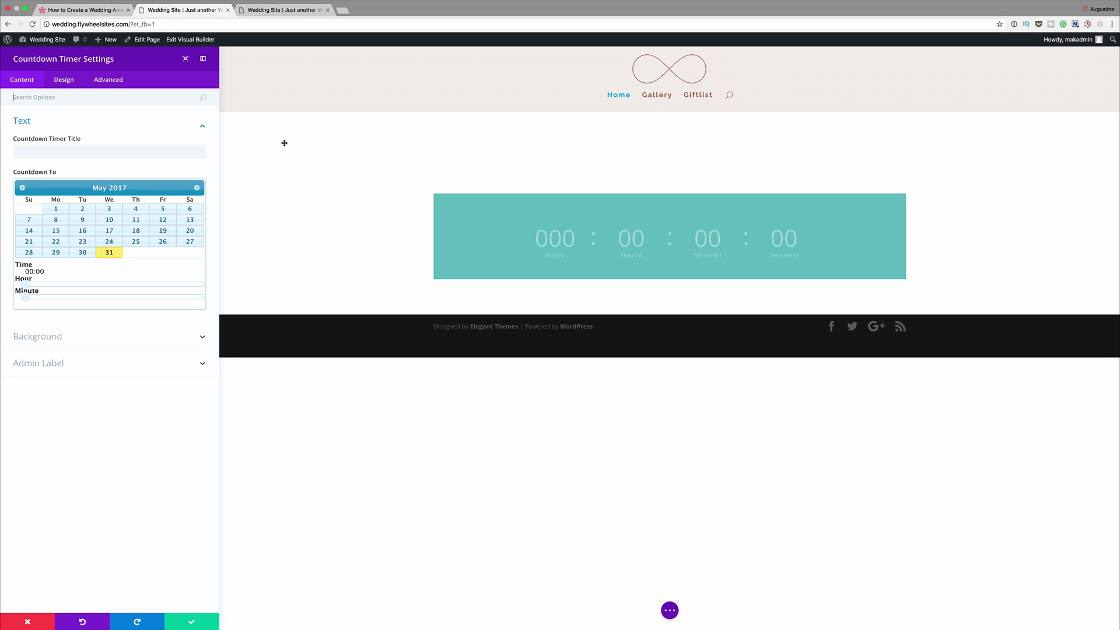
{"action": "left_click", "coordinate": [194, 618]}
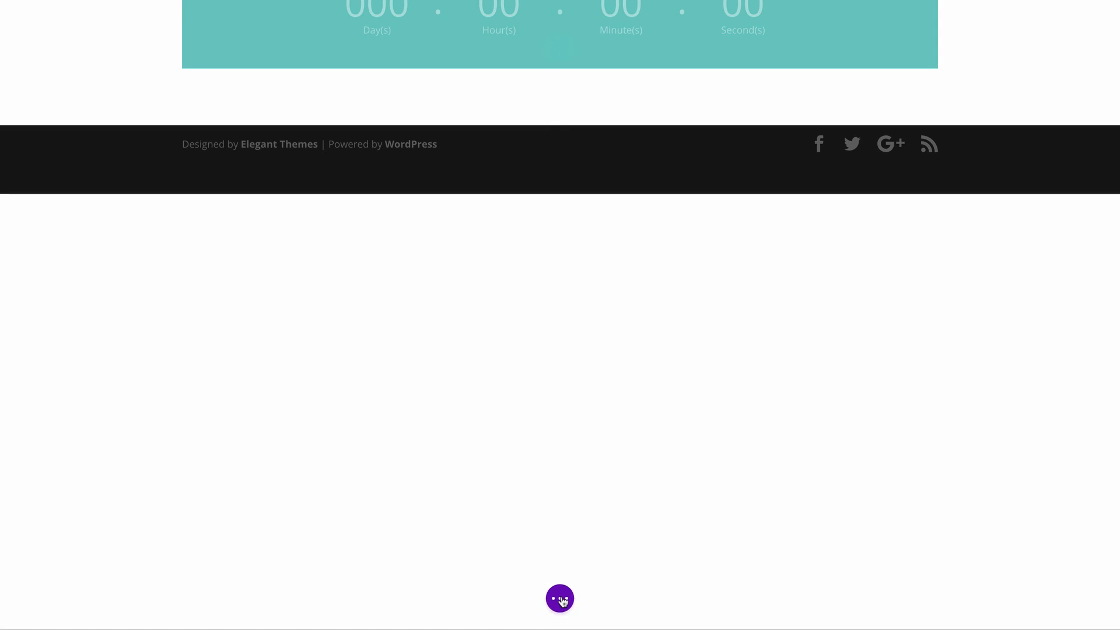
- Move the second Text module below the Countdown Timer in wireframe view, and return to desktop view
{"action": "left_click", "coordinate": [559, 611]}
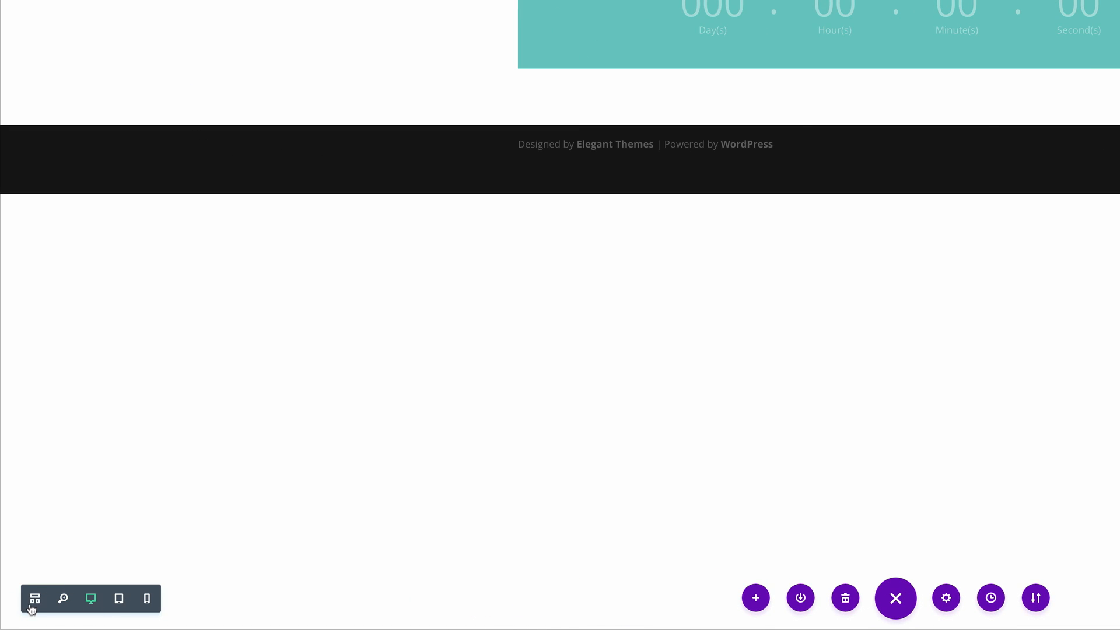
{"action": "left_click", "coordinate": [35, 599]}
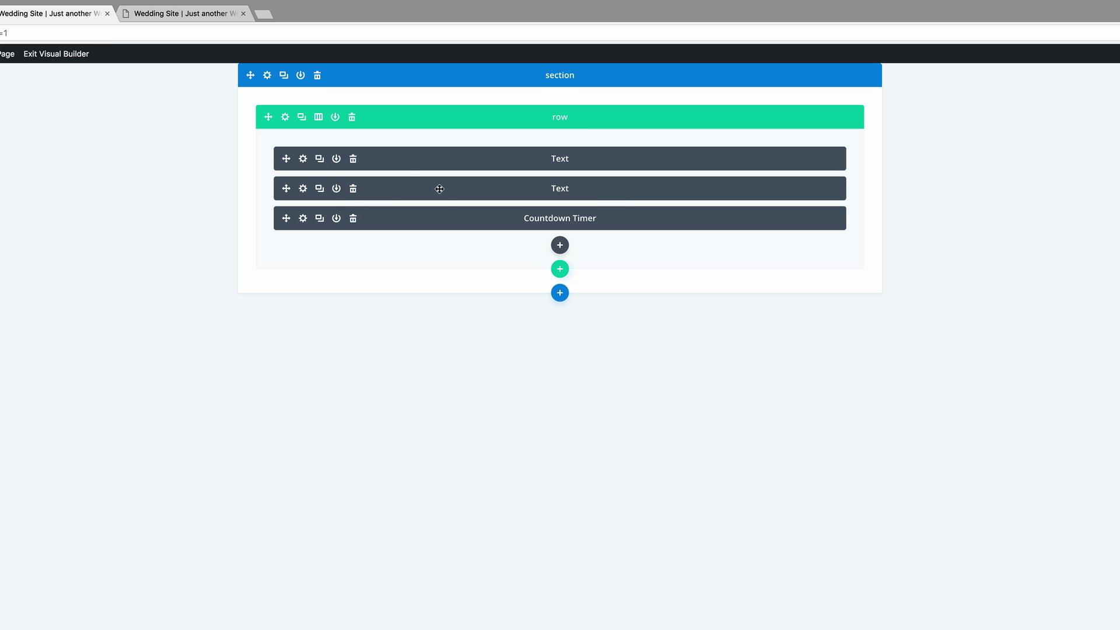
{"action": "left_click_drag", "start_coordinate": [439, 189], "coordinate": [438, 238]}
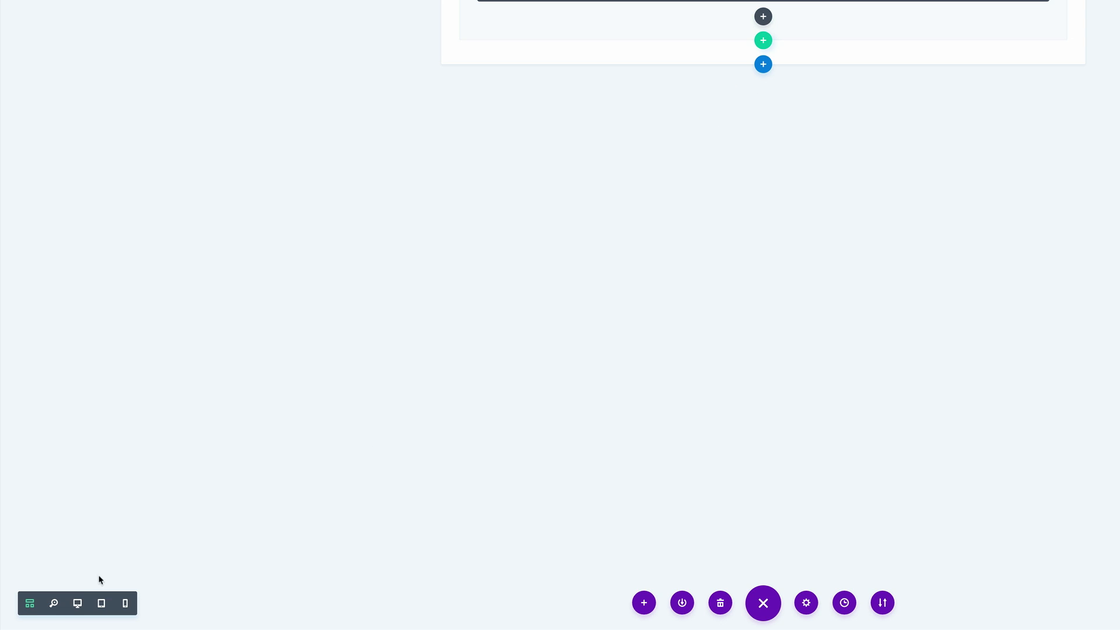
{"action": "left_click", "coordinate": [78, 604]}
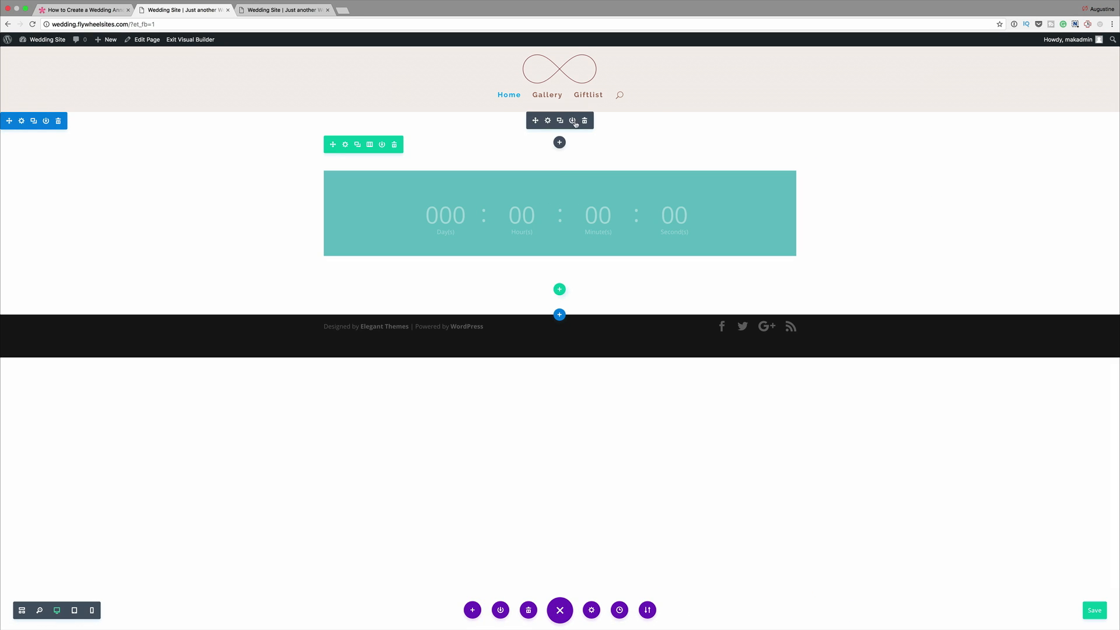
{"action": "left_click", "coordinate": [162, 10]}
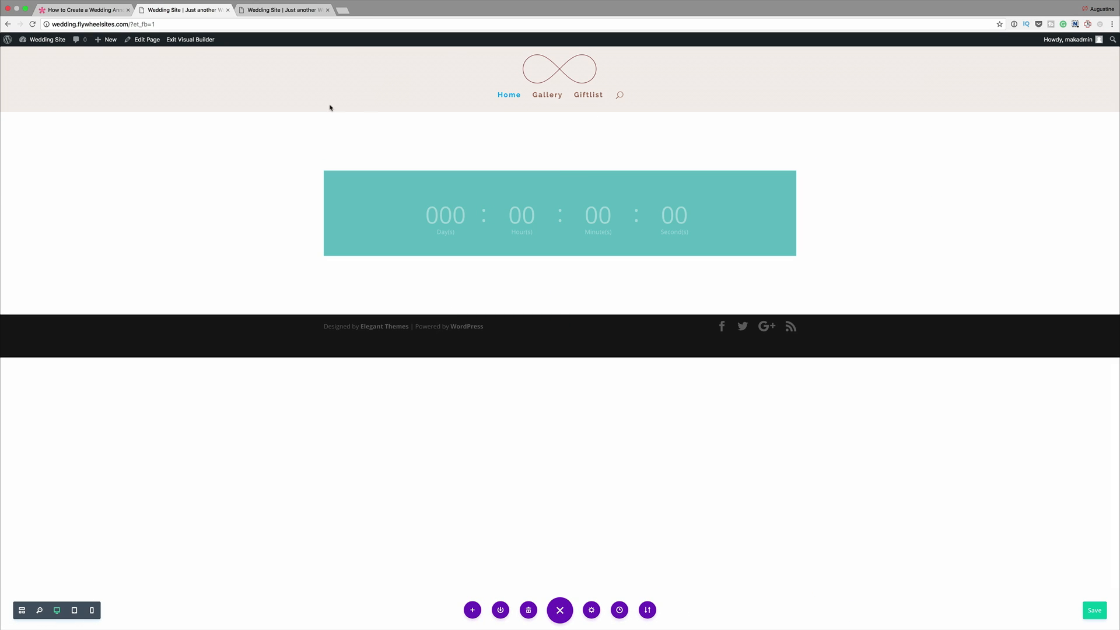
- Set the text font of the first Text module, above the countdown timer, to Tangerine
{"action": "mouse_move", "coordinate": [560, 143]}
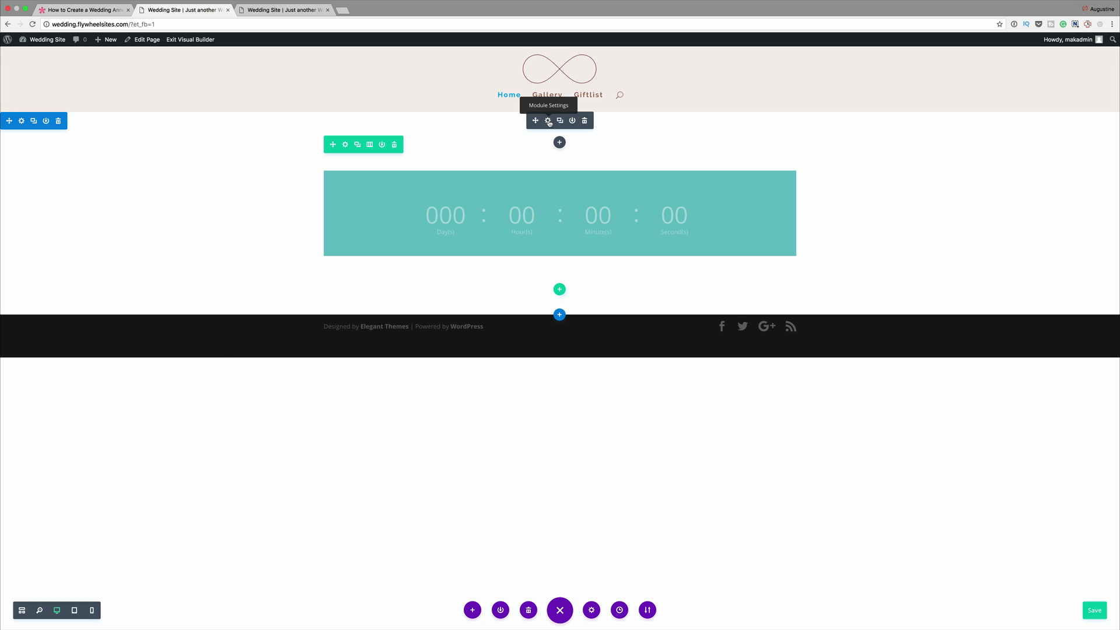
{"action": "left_click", "coordinate": [549, 121]}
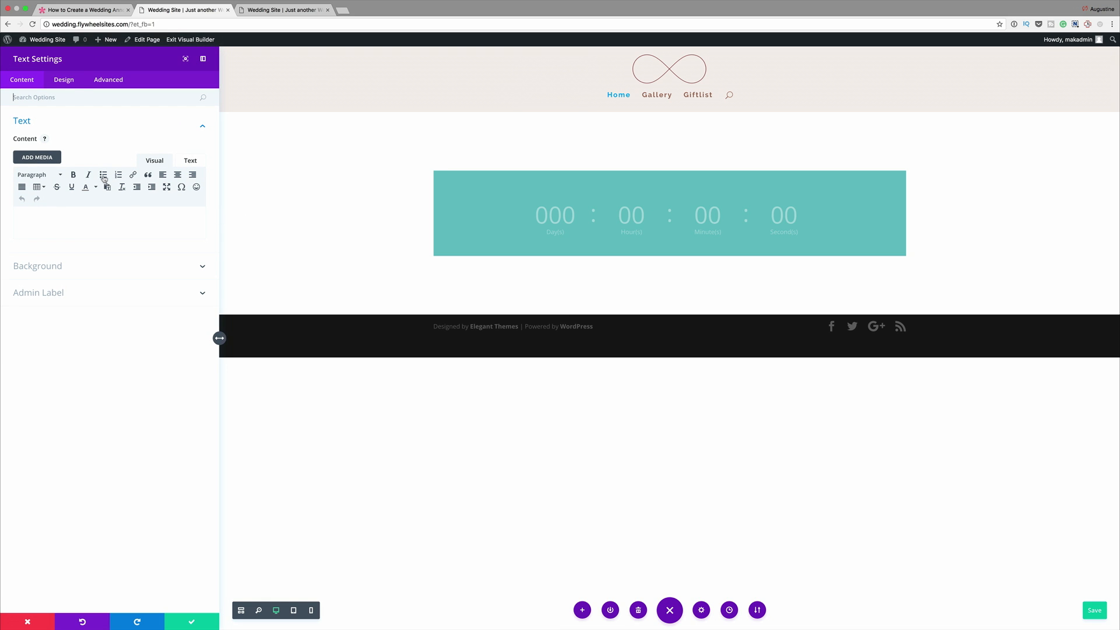
{"action": "left_click", "coordinate": [69, 81]}
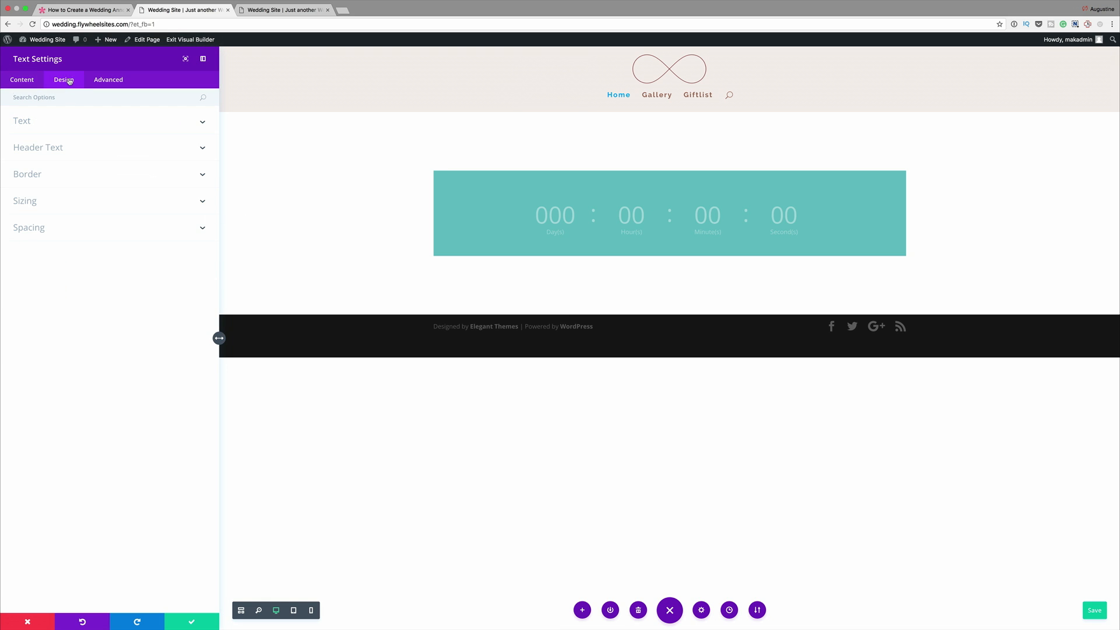
{"action": "left_click", "coordinate": [68, 122]}
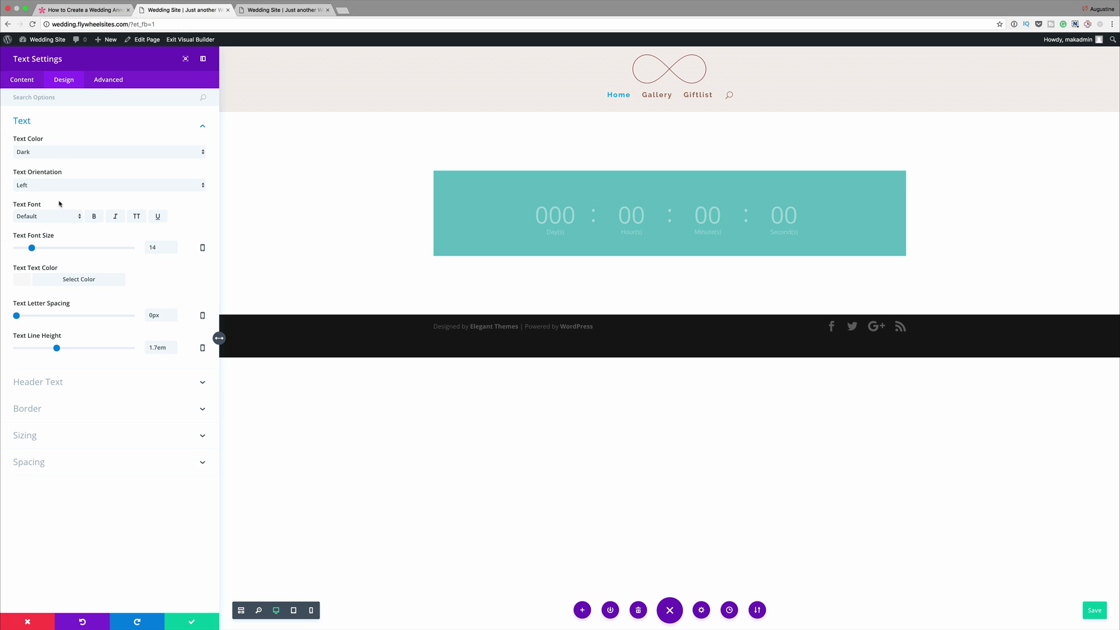
{"action": "left_click", "coordinate": [47, 217]}
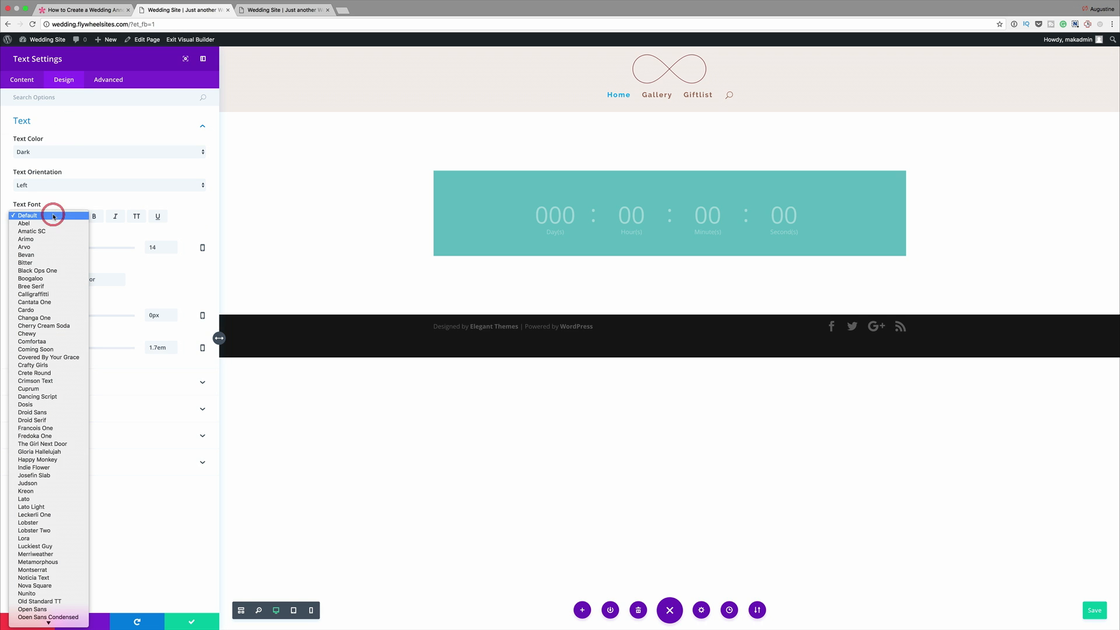
{"action": "scroll", "coordinate": [54, 253], "scroll_direction": "down", "scroll_amount": 10}
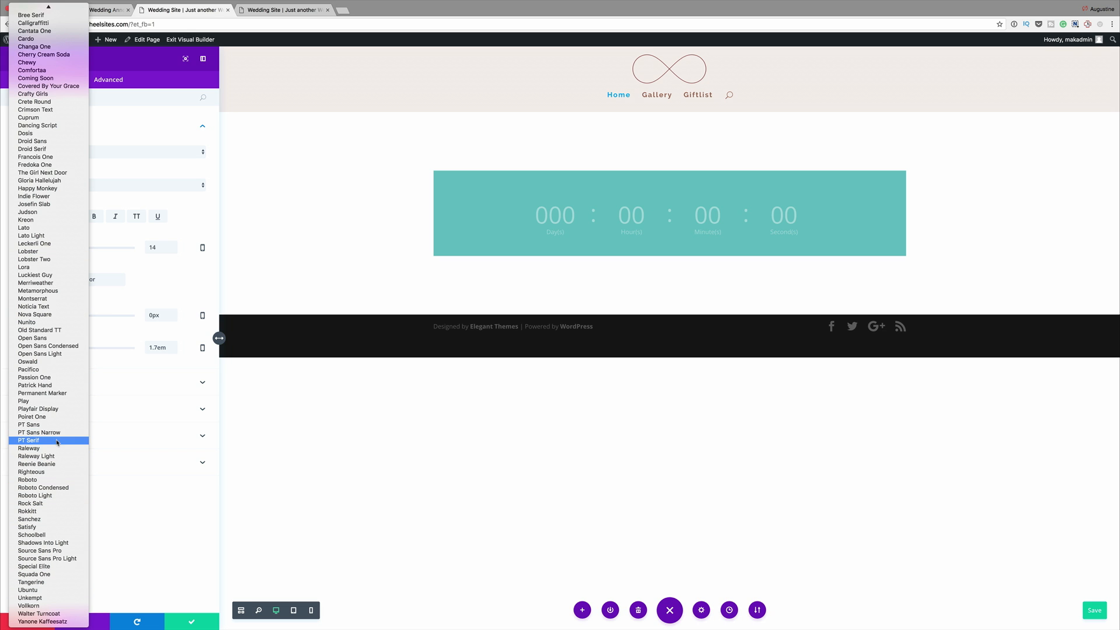
{"action": "left_click", "coordinate": [34, 583]}
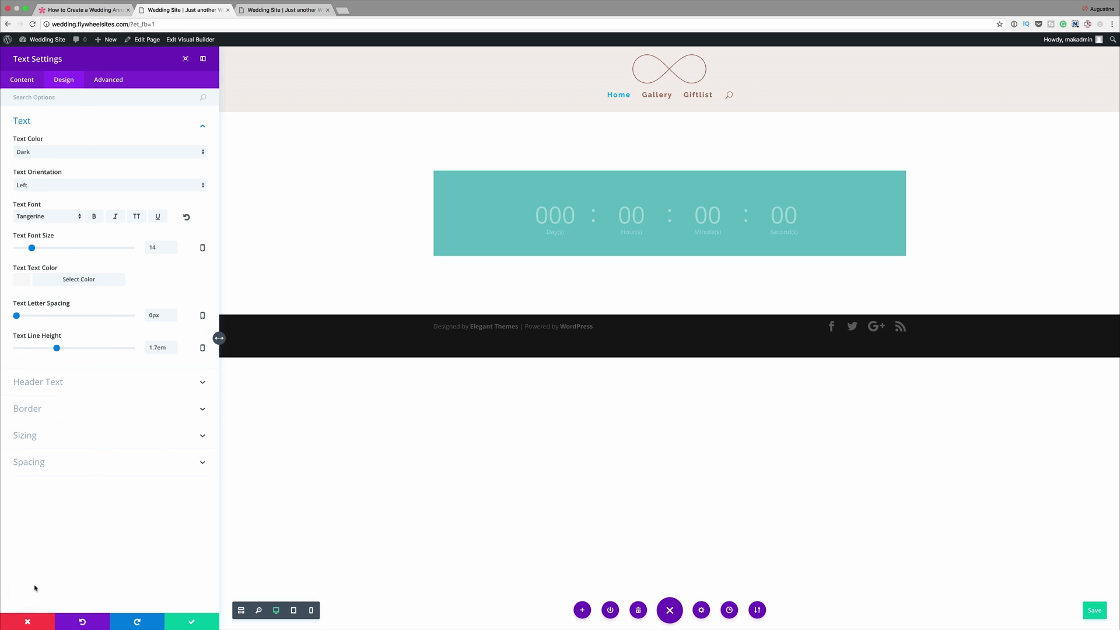
- Enable responsive text font sizes for the Text module: slider maximum for desktop, 80px for tablet and 66px for smartphone
{"action": "left_click", "coordinate": [203, 249]}
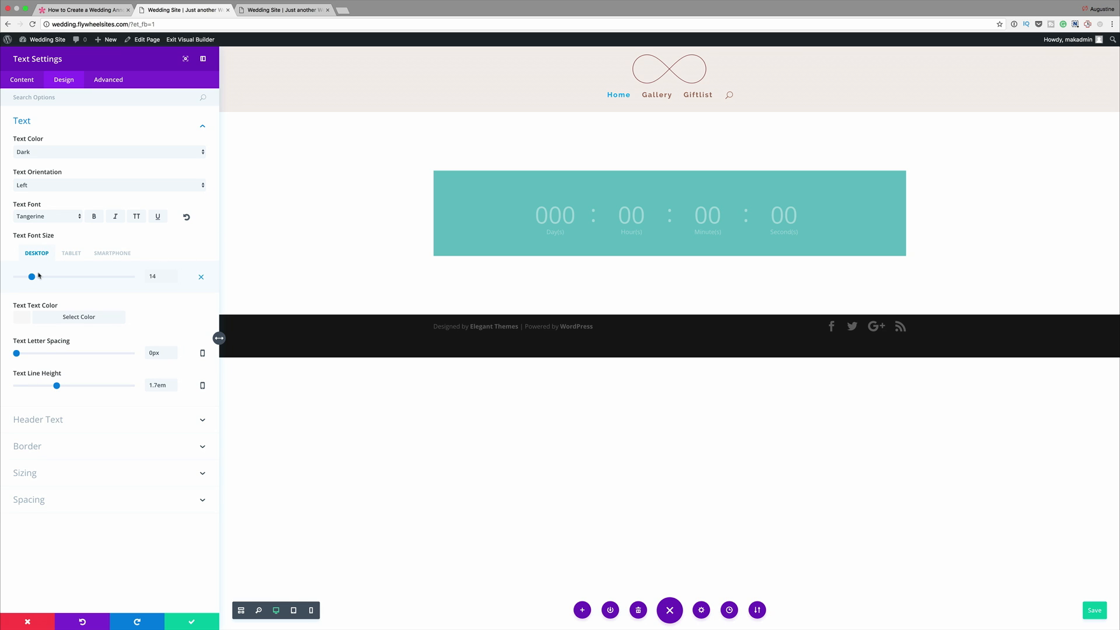
{"action": "left_click_drag", "start_coordinate": [32, 278], "coordinate": [143, 278]}
{"action": "left_click", "coordinate": [75, 253]}
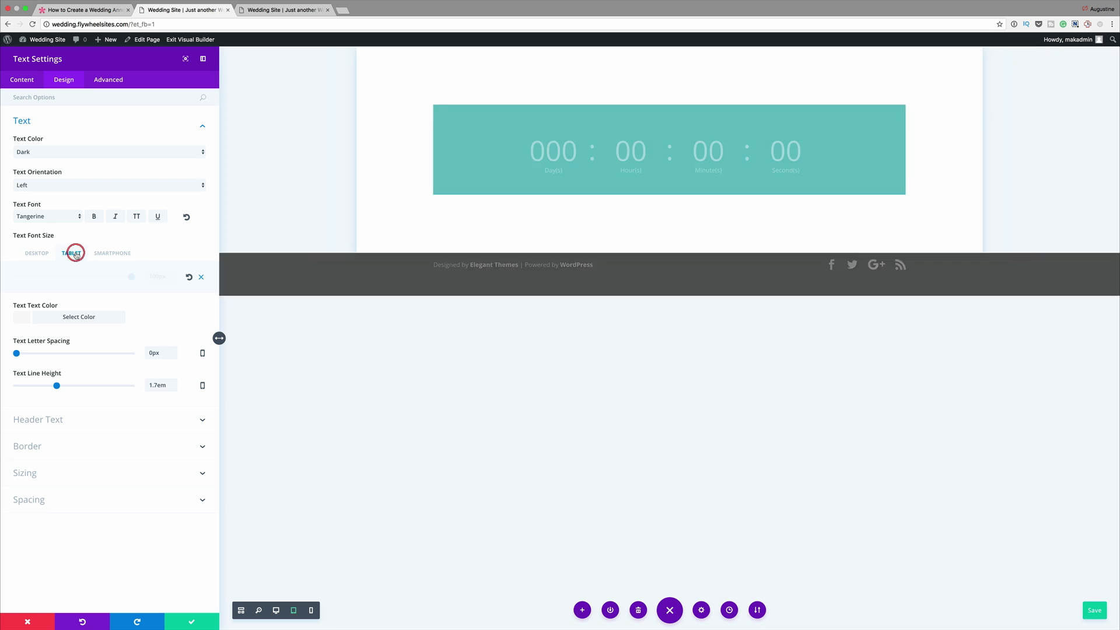
{"action": "left_click_drag", "start_coordinate": [129, 279], "coordinate": [108, 279]}
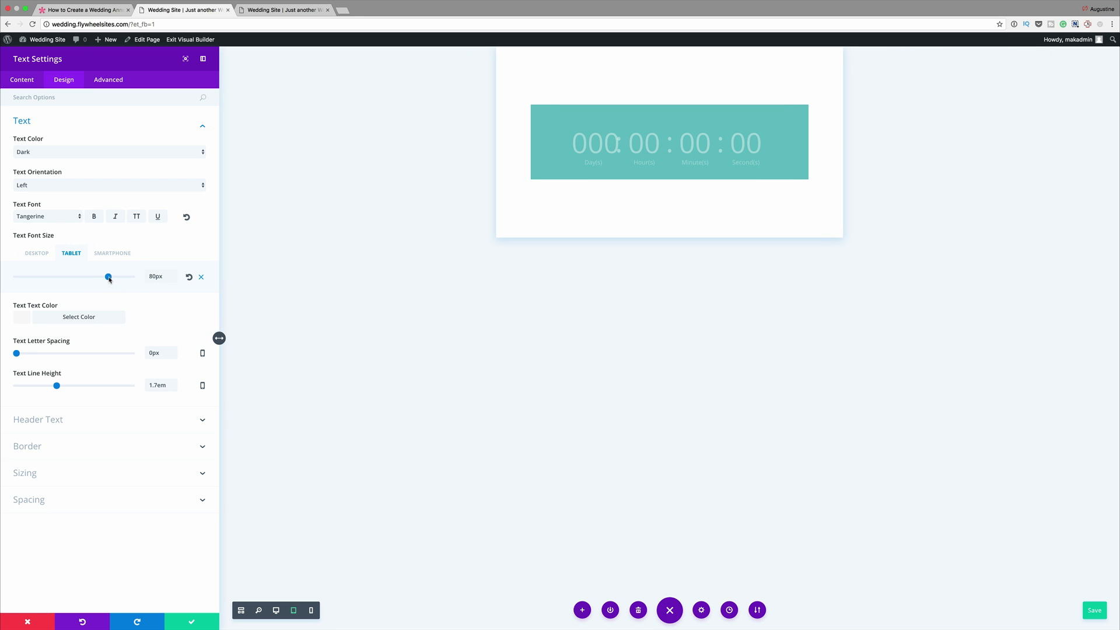
{"action": "left_click", "coordinate": [115, 253]}
{"action": "left_click_drag", "start_coordinate": [107, 277], "coordinate": [93, 278]}
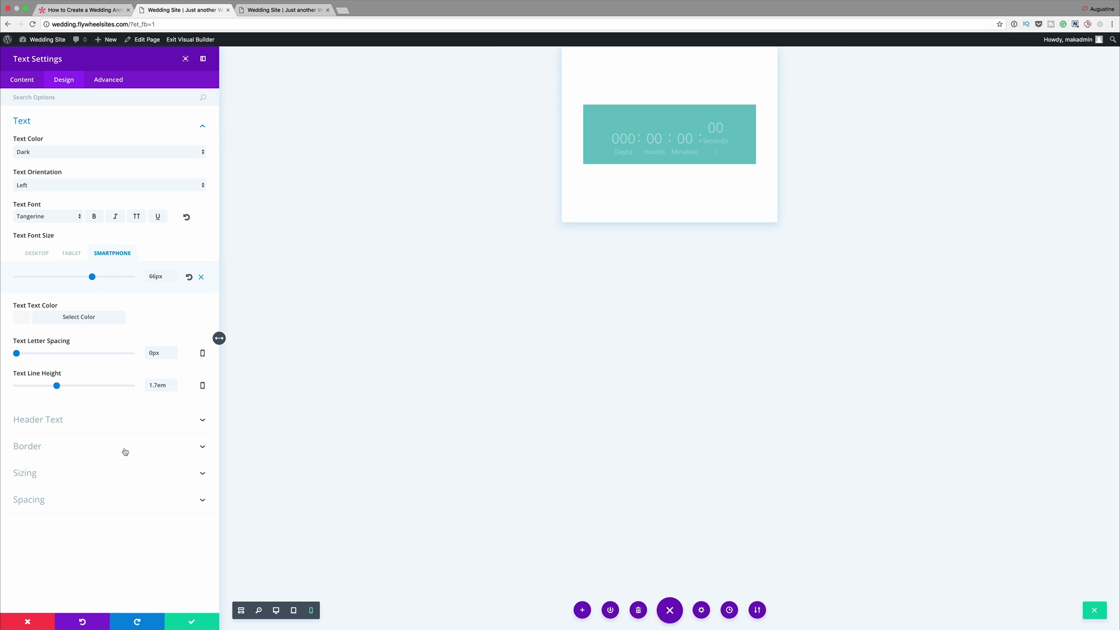
- Find the Text module's custom margin option and set the top margin to 10%
{"action": "left_click", "coordinate": [106, 97]}
{"action": "type", "text": "Mar"}
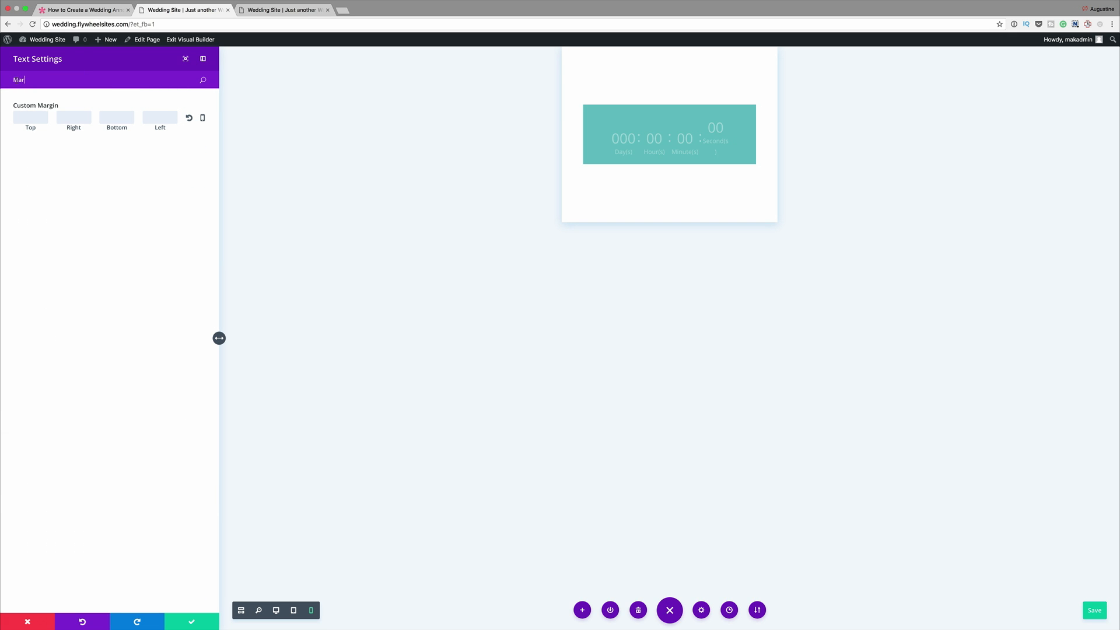
{"action": "left_click", "coordinate": [33, 119]}
{"action": "type", "text": "10"}
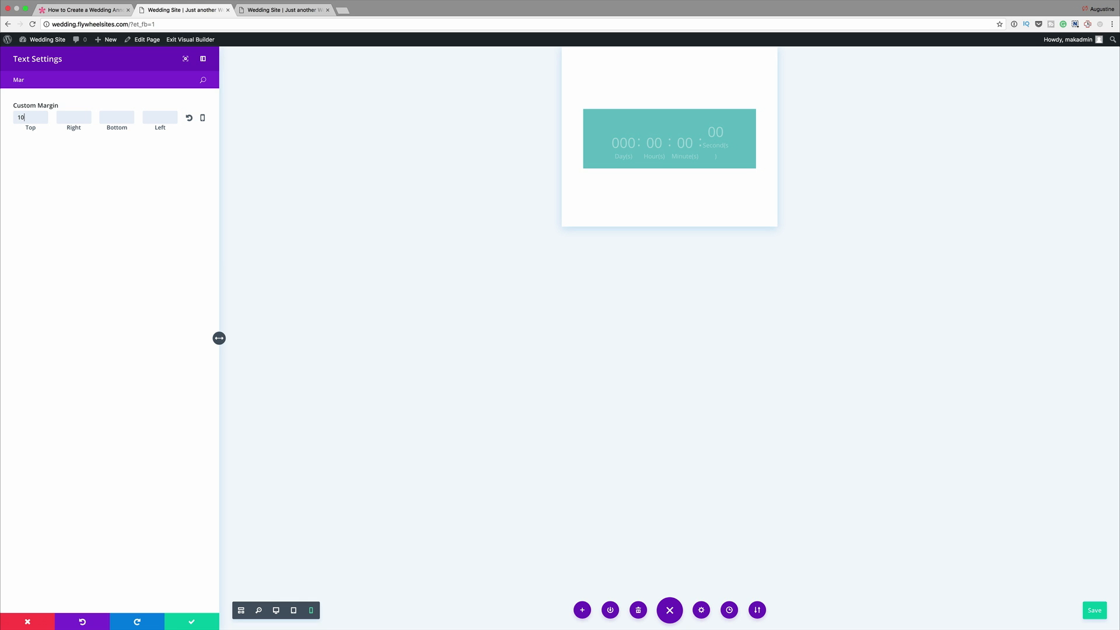
{"action": "type", "text": "%"}
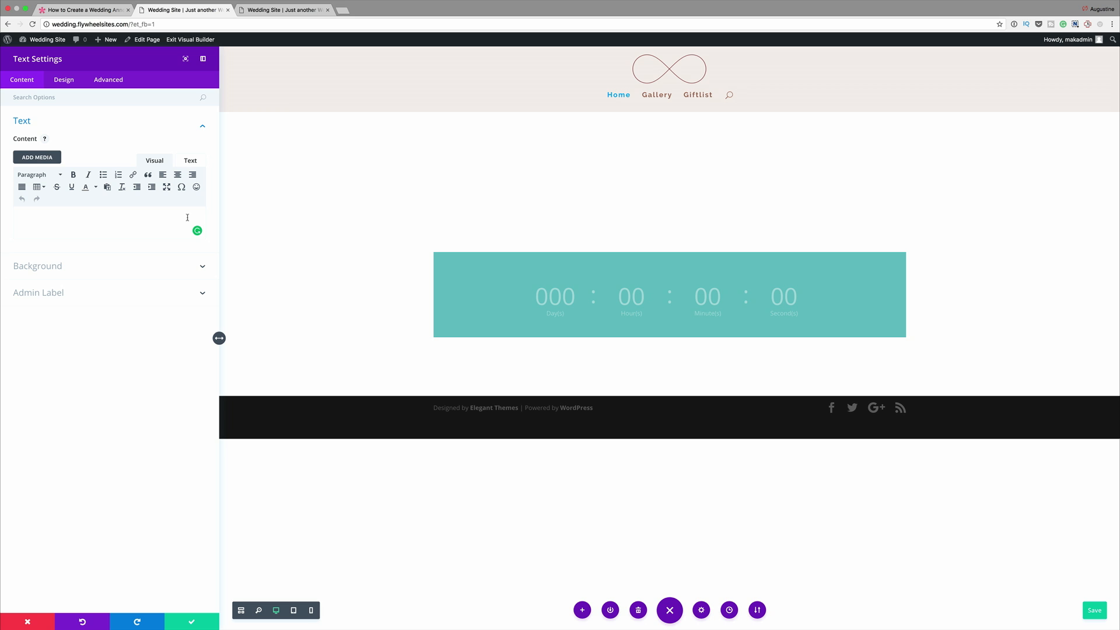
- Enter "When Love Takes Over" as the Text module's content, center it, and save the module settings
{"action": "type", "text": "hen Love Takes "}
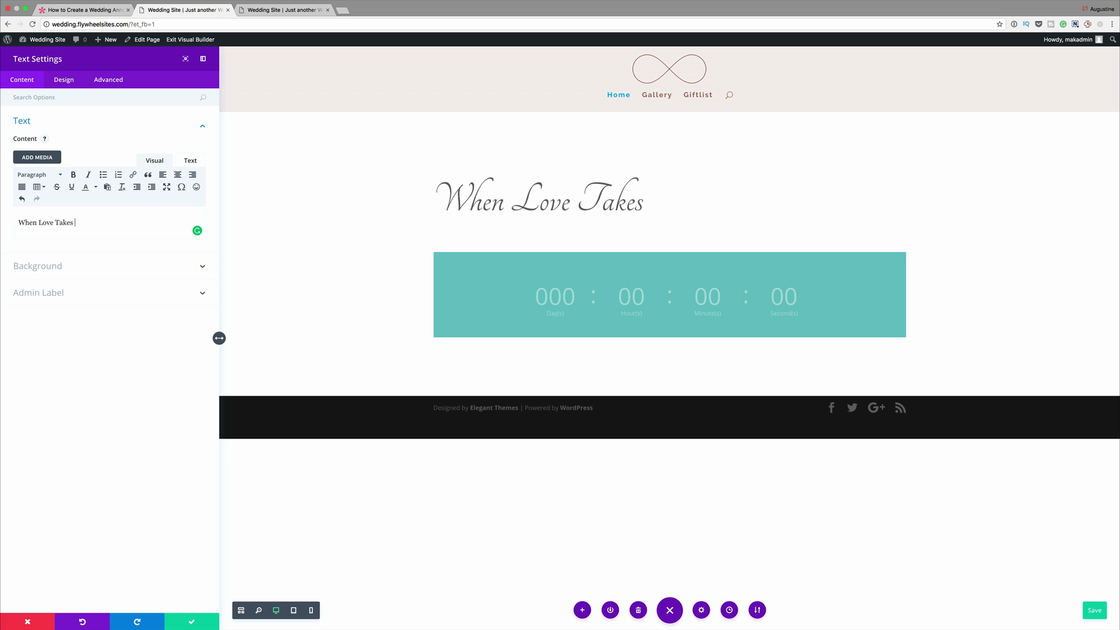
{"action": "type", "text": "Over"}
{"action": "triple_click", "coordinate": [99, 226]}
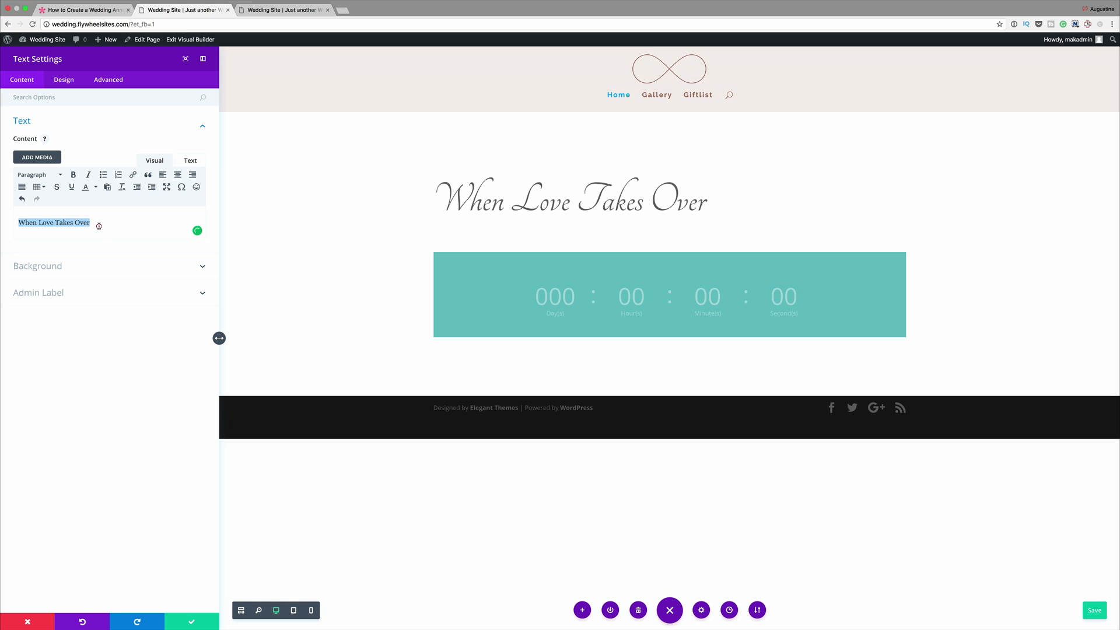
{"action": "left_click", "coordinate": [178, 175]}
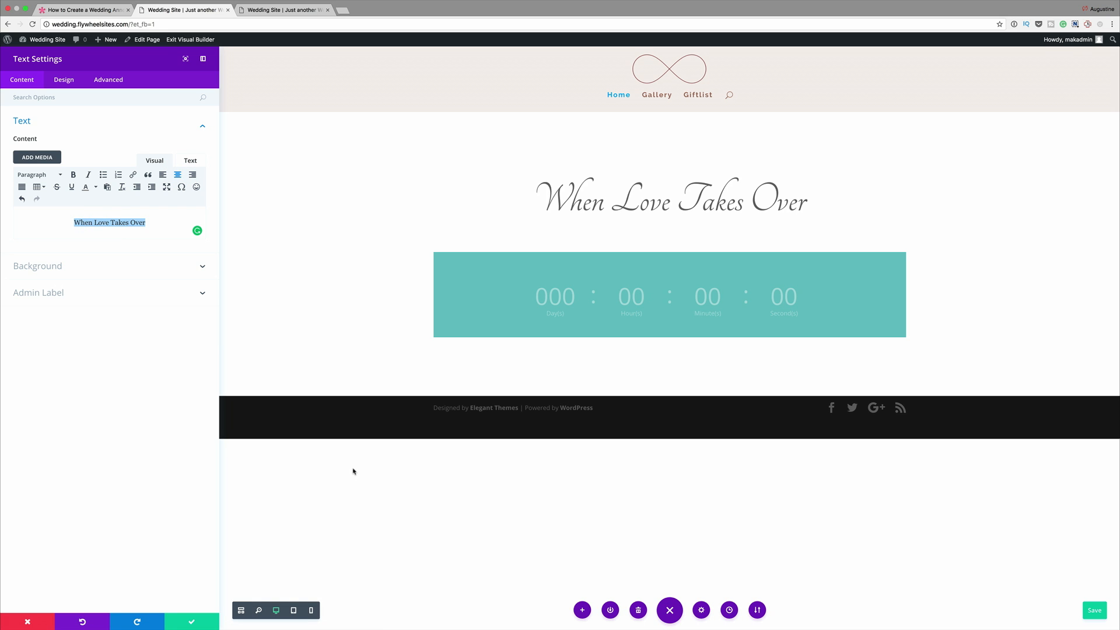
{"action": "left_click", "coordinate": [191, 622]}
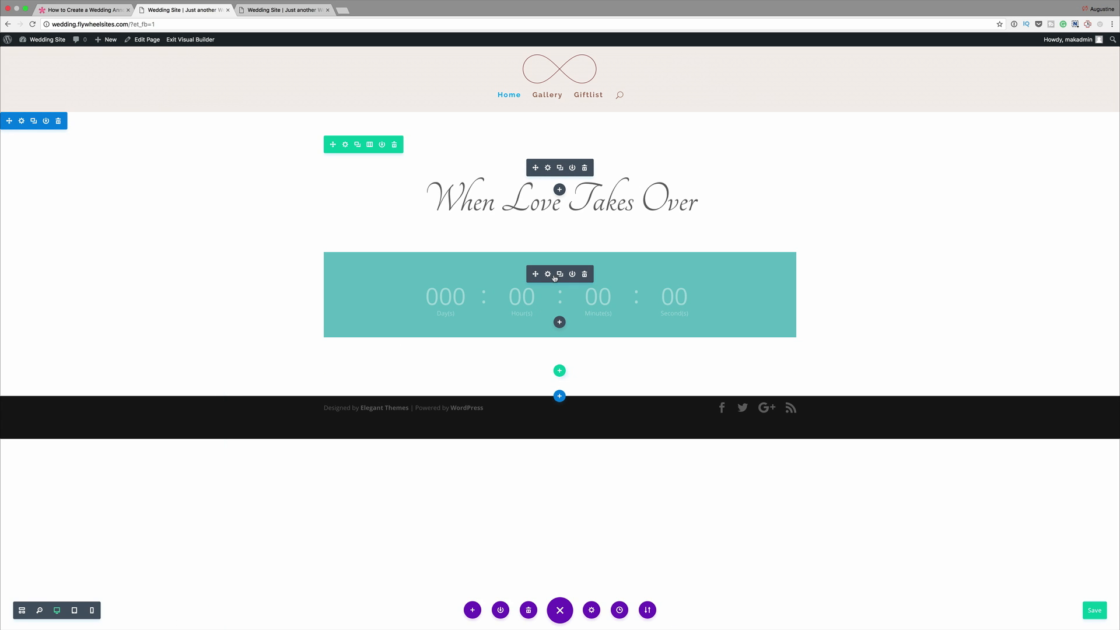
- Set the Countdown Timer's target date to July 29, 2017
{"action": "left_click", "coordinate": [548, 274]}
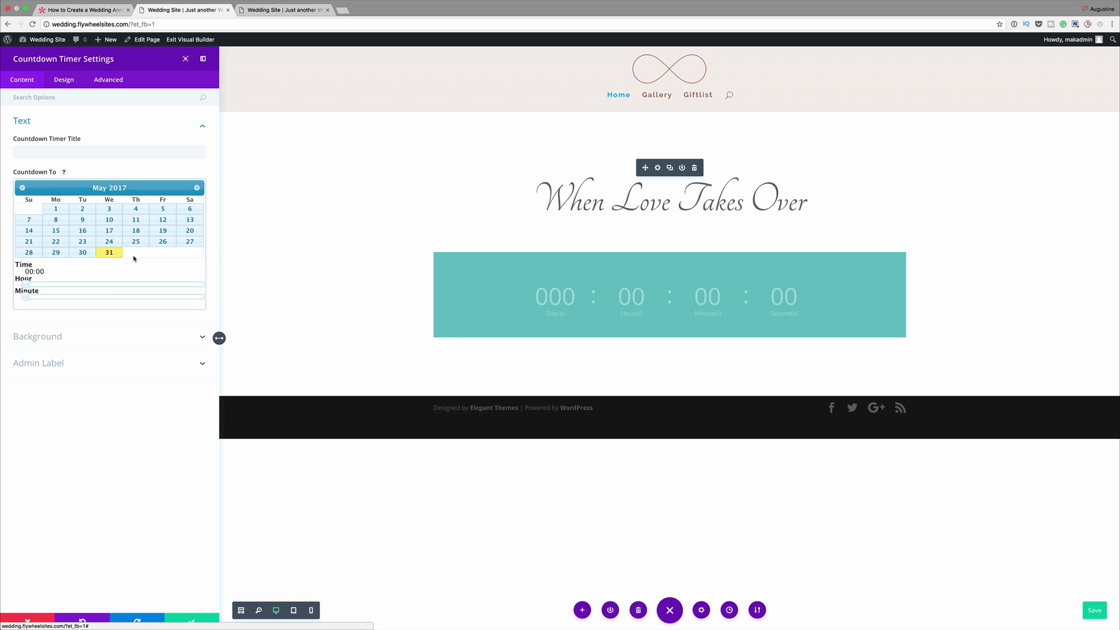
{"action": "left_click", "coordinate": [197, 188]}
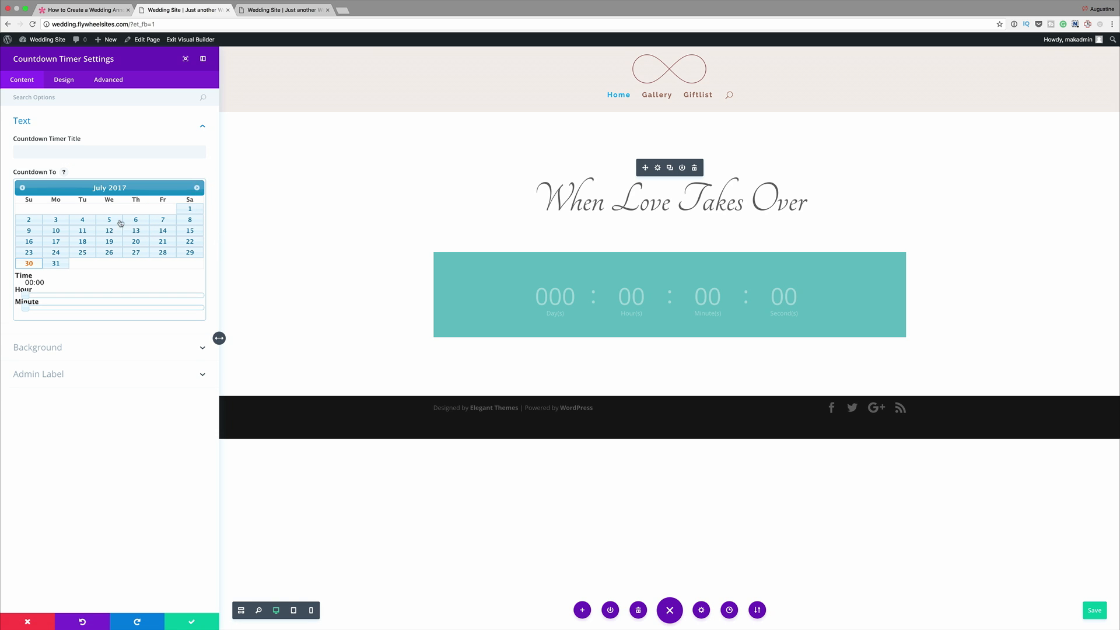
{"action": "left_click", "coordinate": [163, 253]}
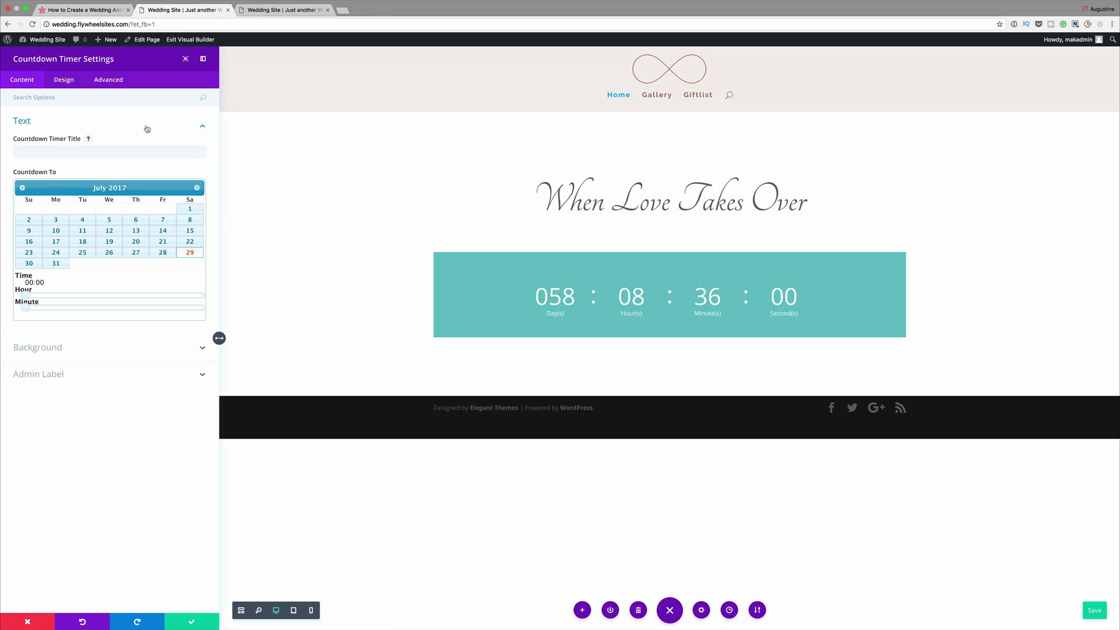
- Set the countdown timer's numbers font to Tangerine with a font size of 74px
{"action": "left_click", "coordinate": [63, 80]}
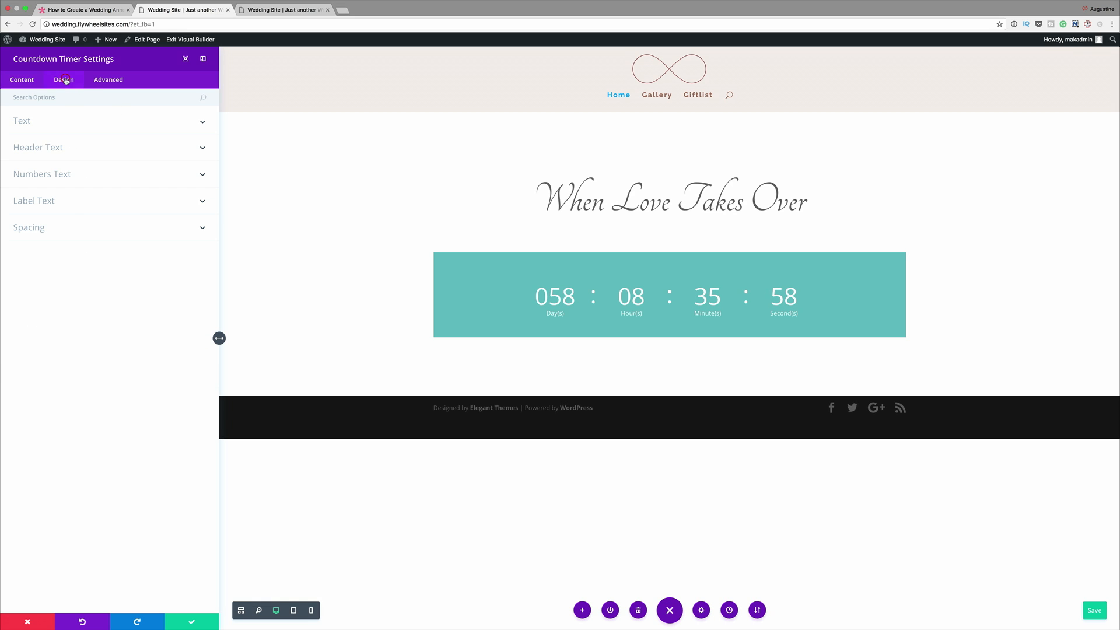
{"action": "left_click", "coordinate": [67, 177]}
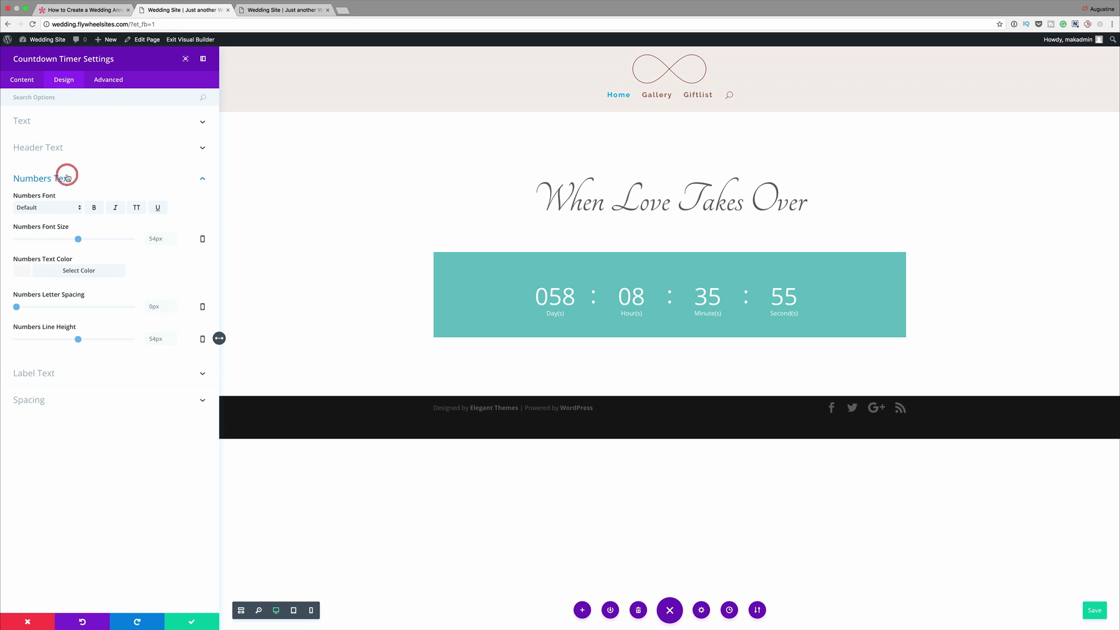
{"action": "left_click", "coordinate": [66, 208]}
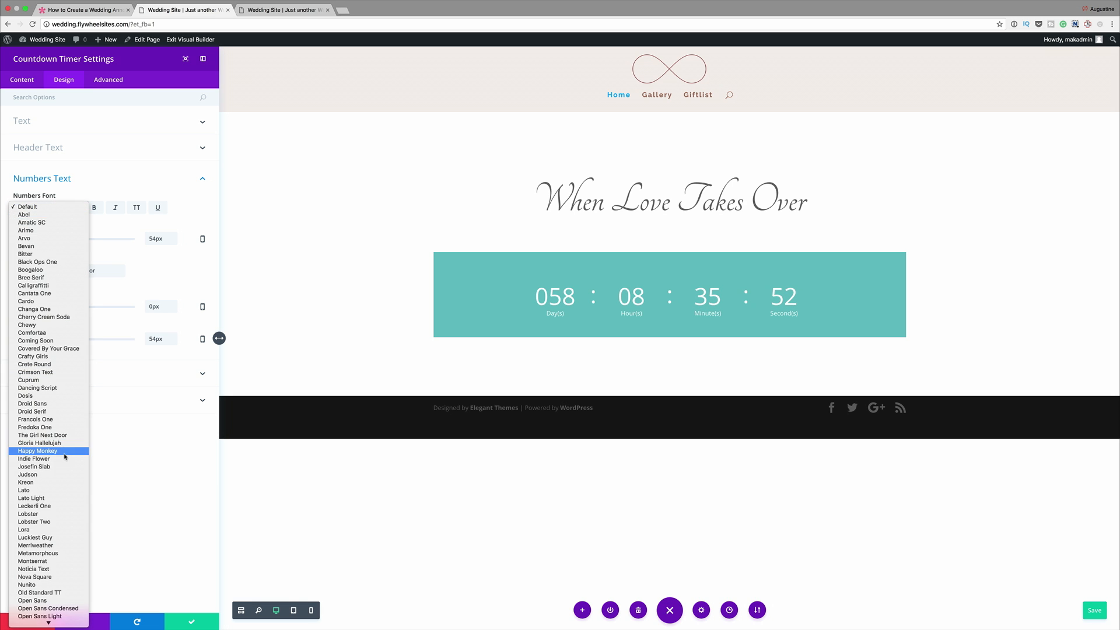
{"action": "scroll", "coordinate": [45, 518], "scroll_direction": "down", "scroll_amount": 5}
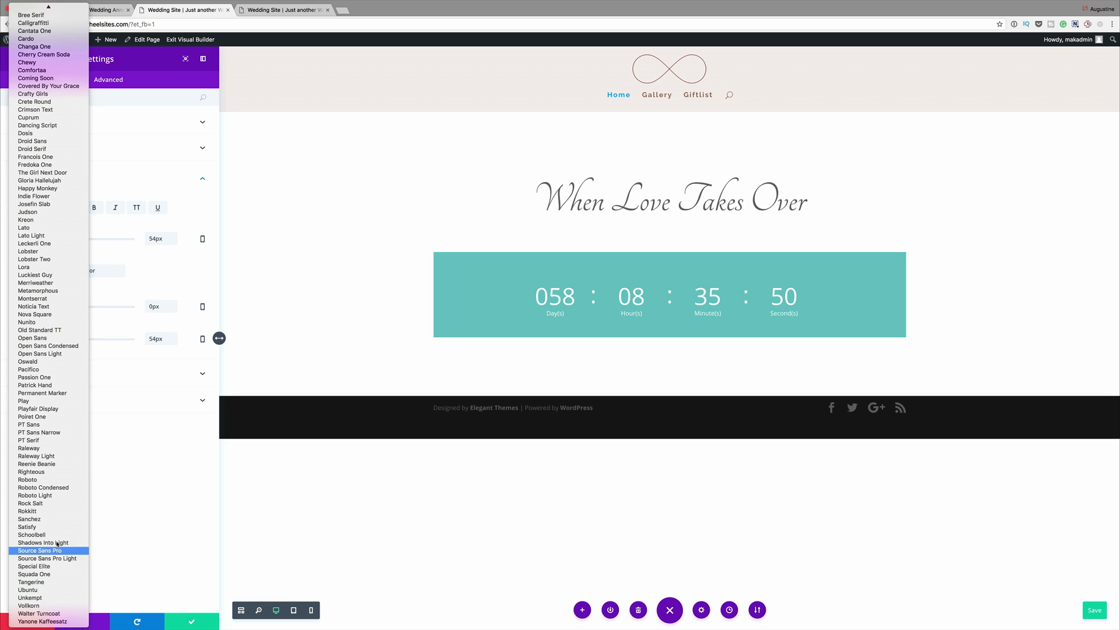
{"action": "left_click", "coordinate": [58, 582]}
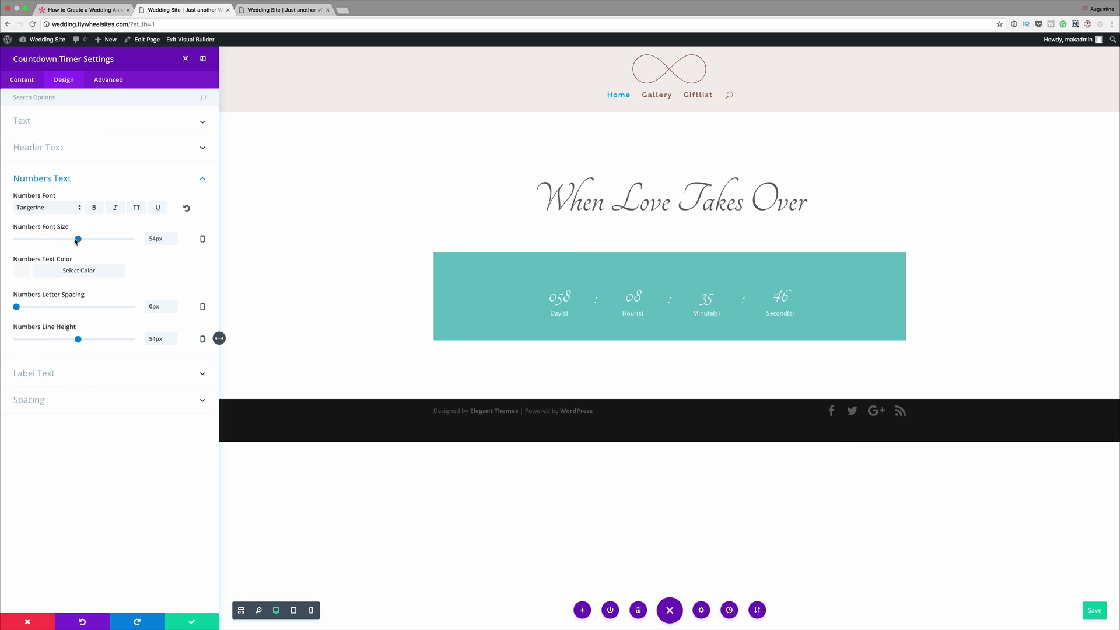
{"action": "left_click_drag", "start_coordinate": [78, 240], "coordinate": [102, 244]}
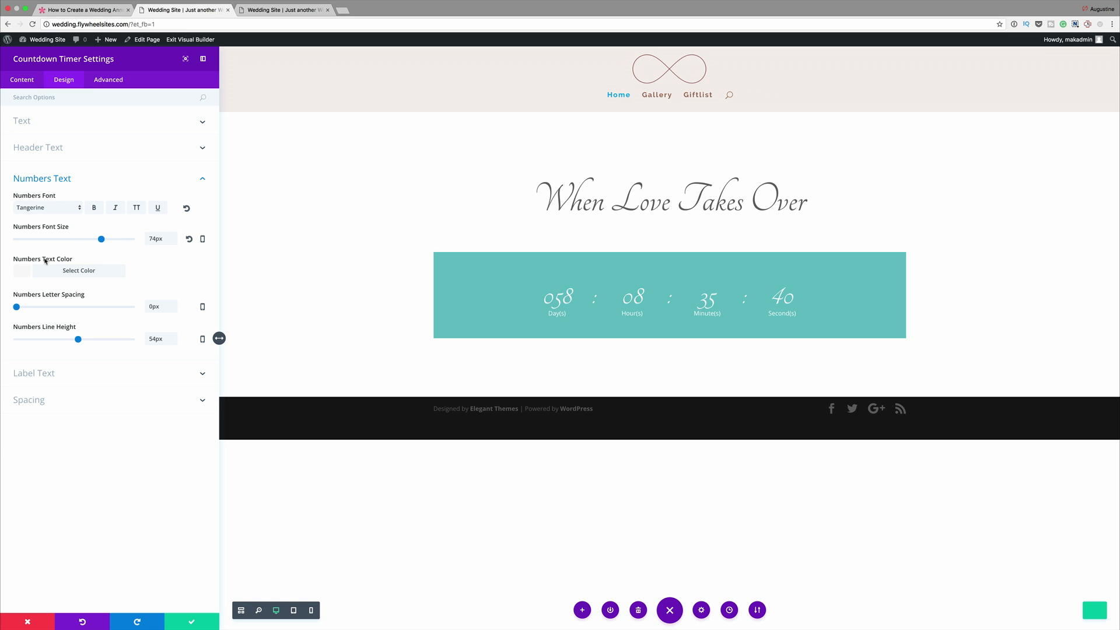
- Apply the copied brown hex color as the countdown timer's numbers text color
{"action": "left_click", "coordinate": [22, 271]}
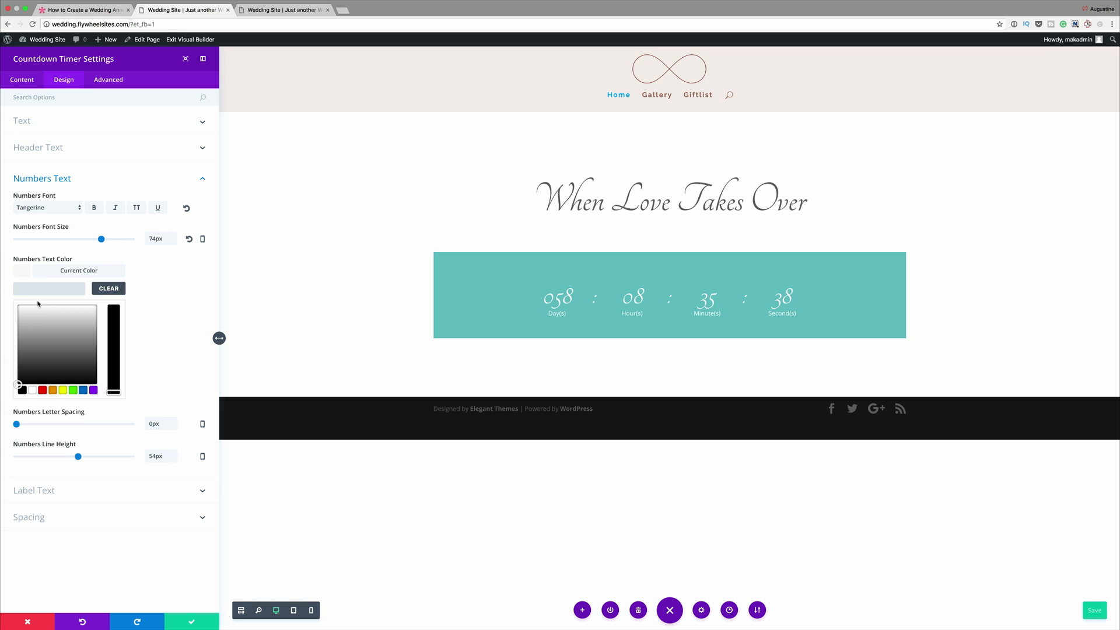
{"action": "type", "text": "#9b857b"}
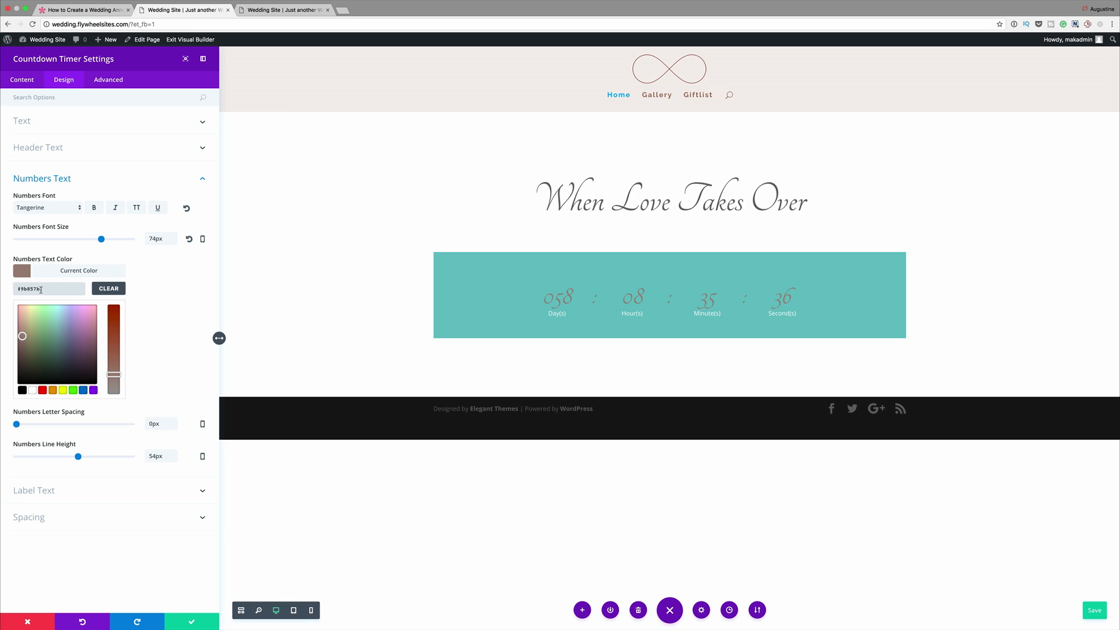
{"action": "left_click", "coordinate": [176, 309]}
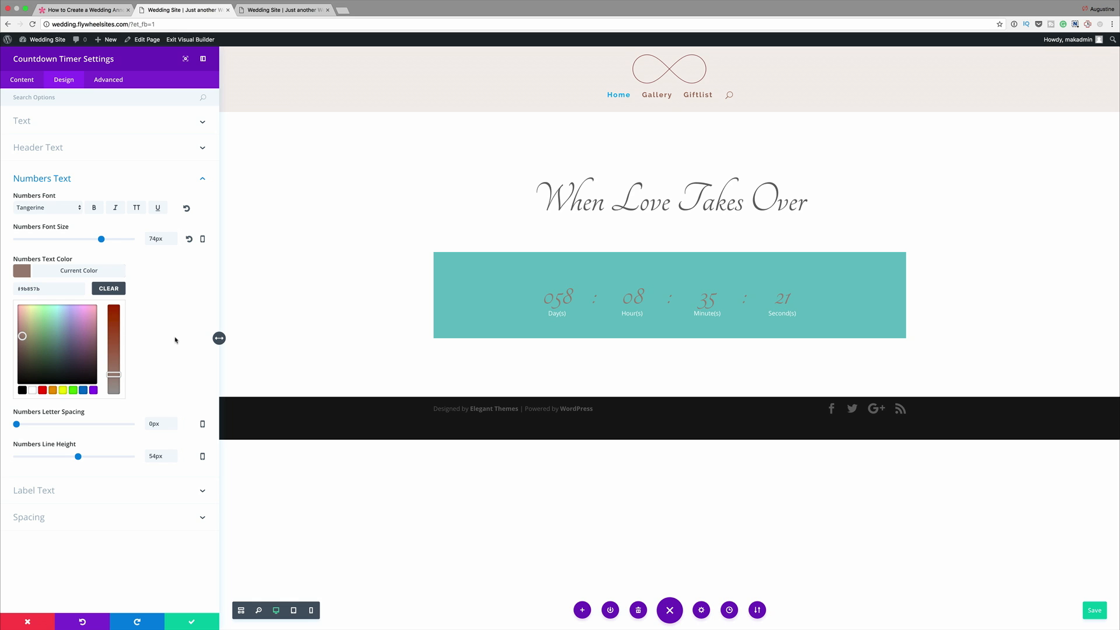
- Set the countdown timer's label font to Raleway Light and apply the copied brown hex color as the label text color
{"action": "left_click", "coordinate": [53, 493]}
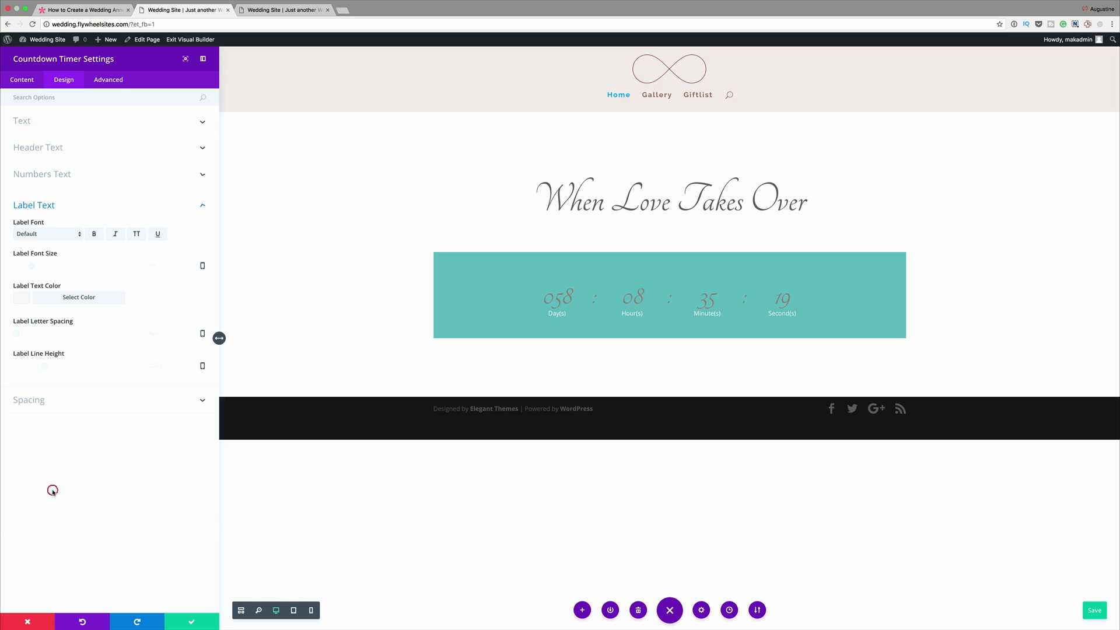
{"action": "left_click", "coordinate": [52, 235]}
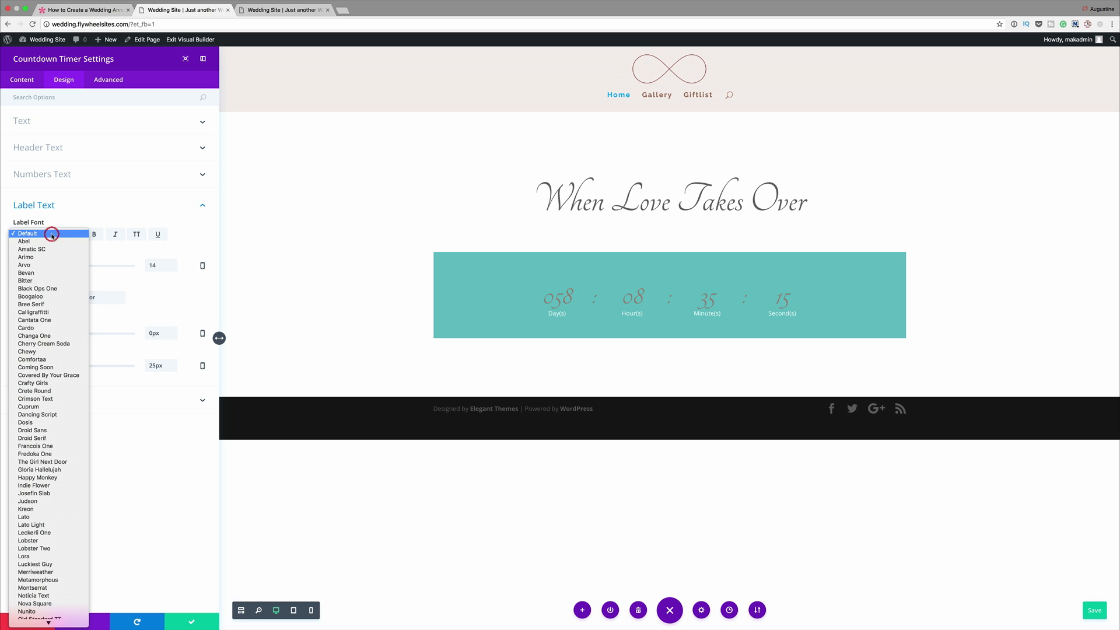
{"action": "scroll", "coordinate": [53, 513], "scroll_direction": "down", "scroll_amount": 5}
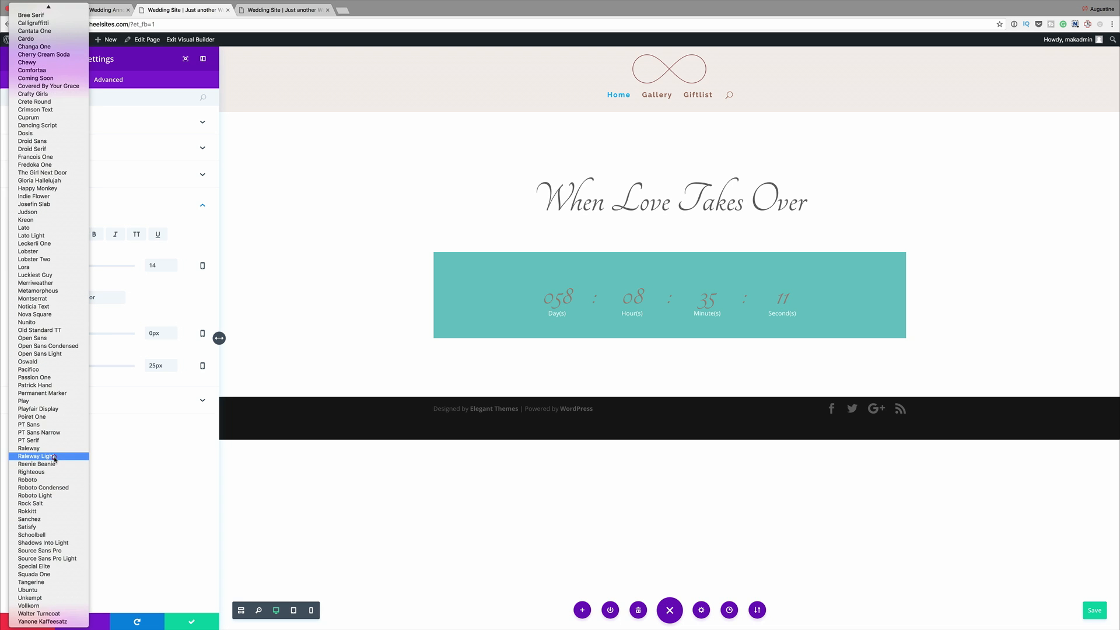
{"action": "left_click", "coordinate": [53, 456]}
{"action": "left_click", "coordinate": [79, 297]}
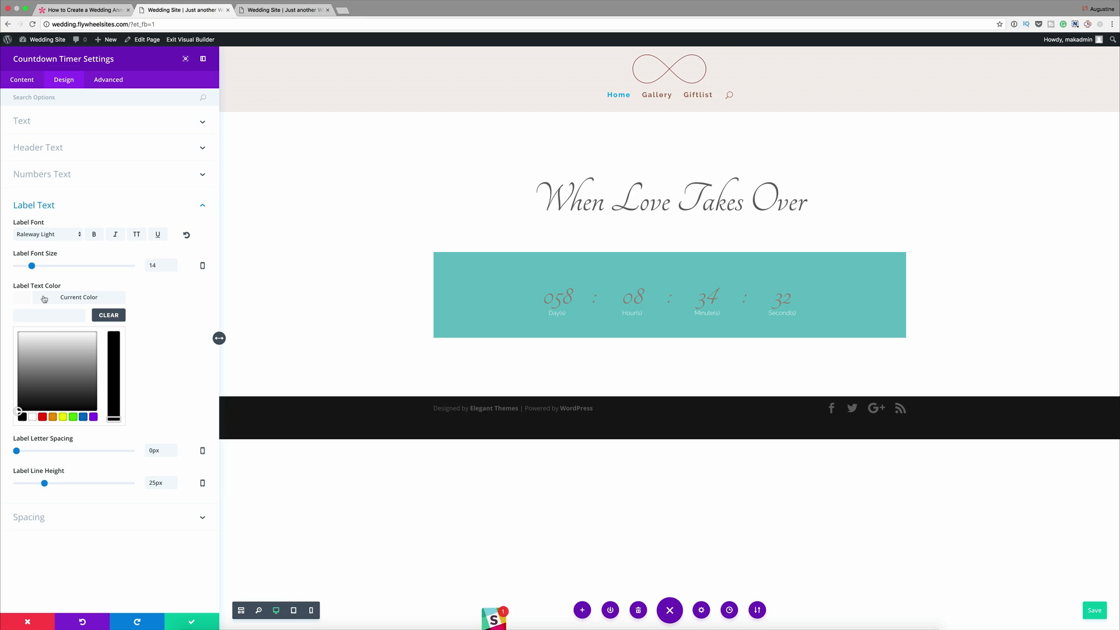
{"action": "left_click", "coordinate": [44, 298]}
{"action": "left_click", "coordinate": [24, 298]}
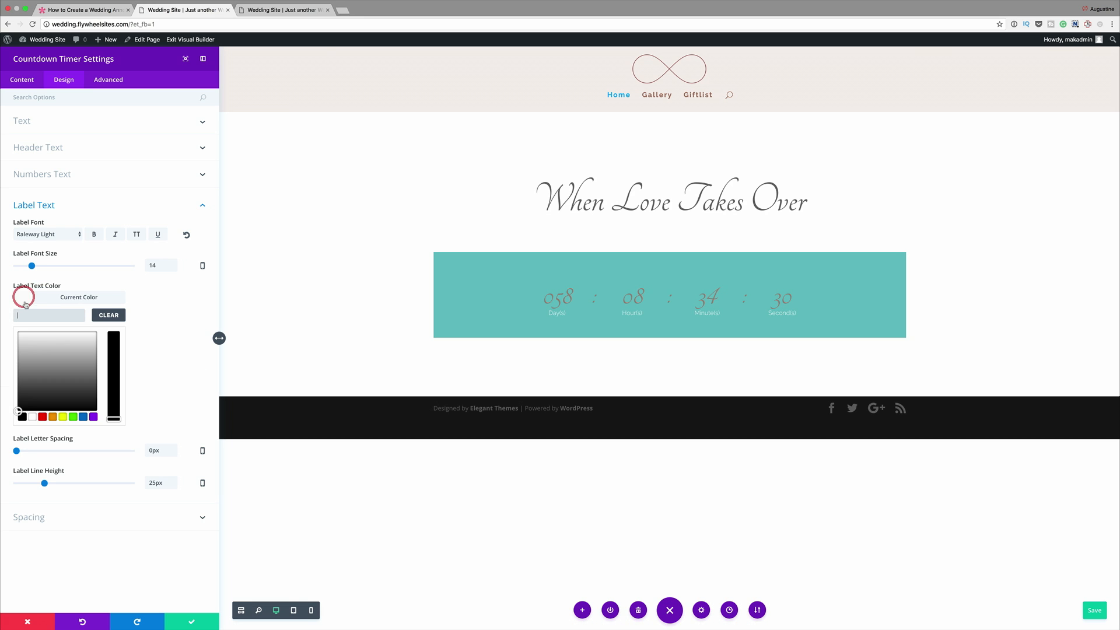
{"action": "type", "text": "#9b857b"}
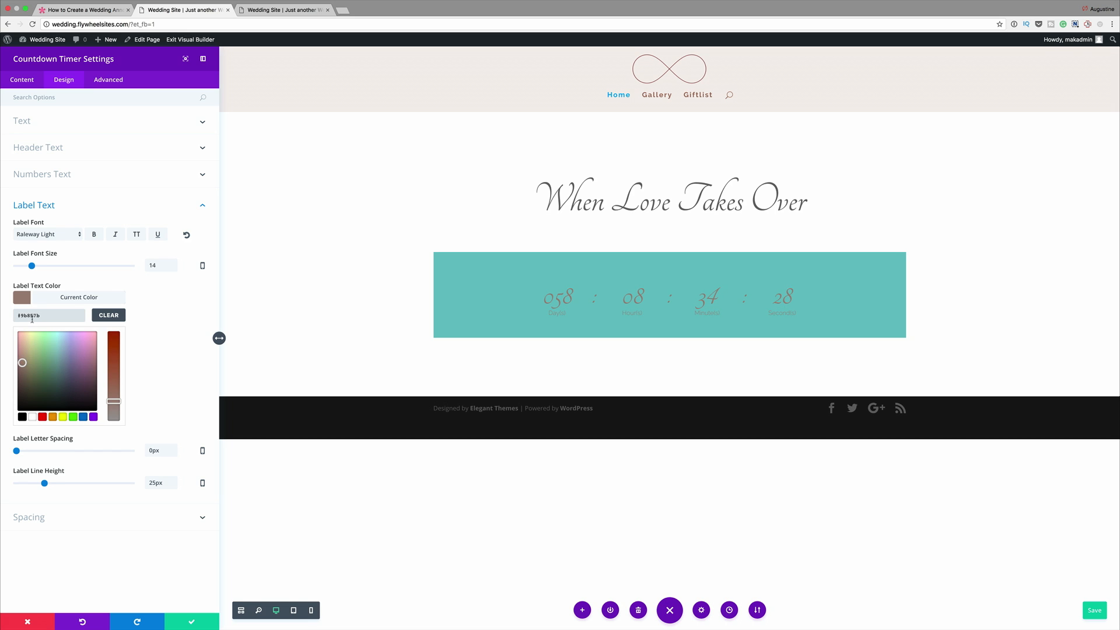
- Set the countdown timer's custom padding to 10% for both top and bottom
{"action": "left_click", "coordinate": [123, 99]}
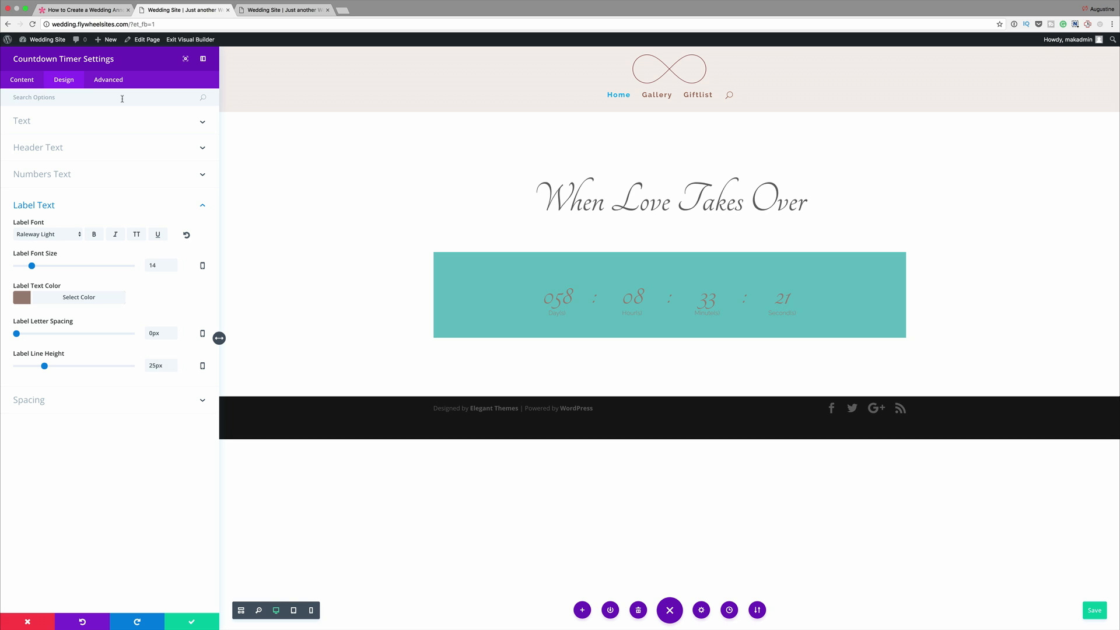
{"action": "type", "text": "Pad"}
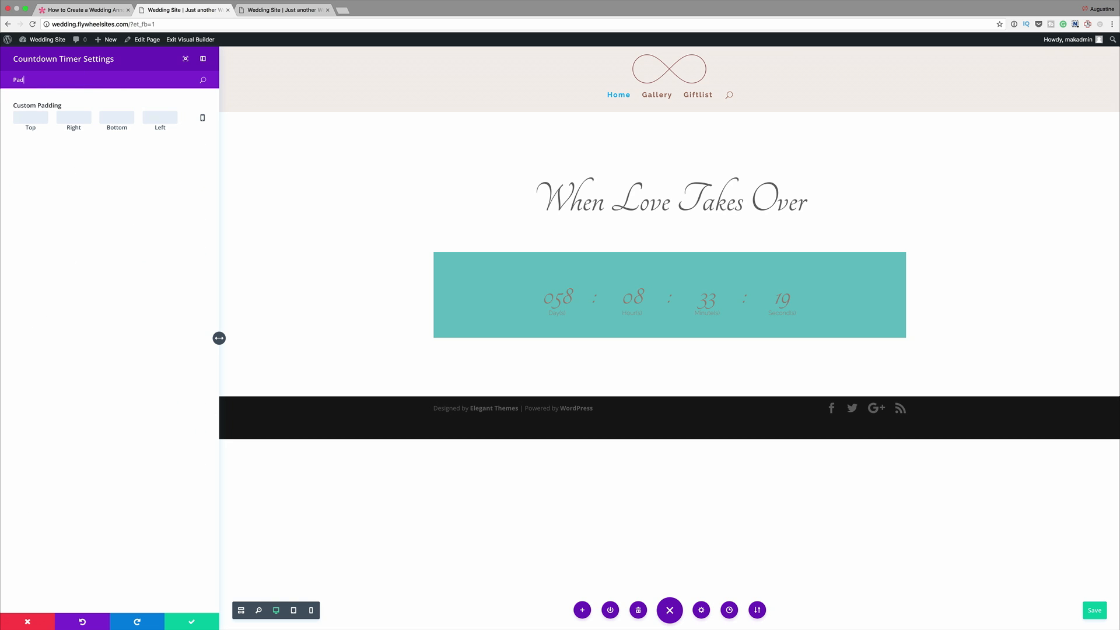
{"action": "left_click", "coordinate": [42, 117]}
{"action": "type", "text": "10"}
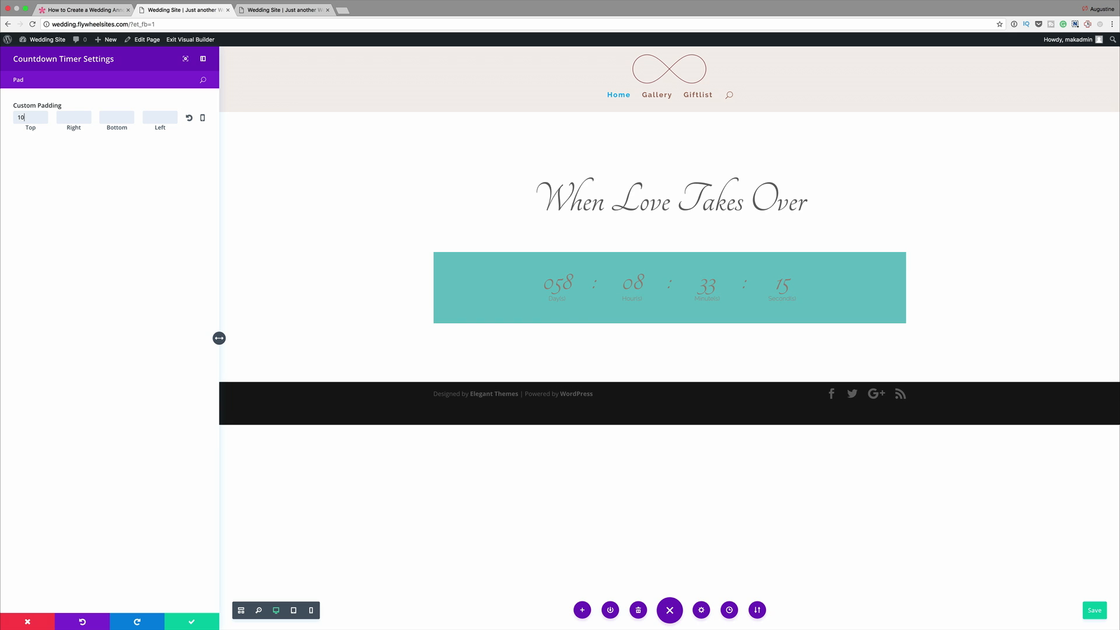
{"action": "type", "text": "%"}
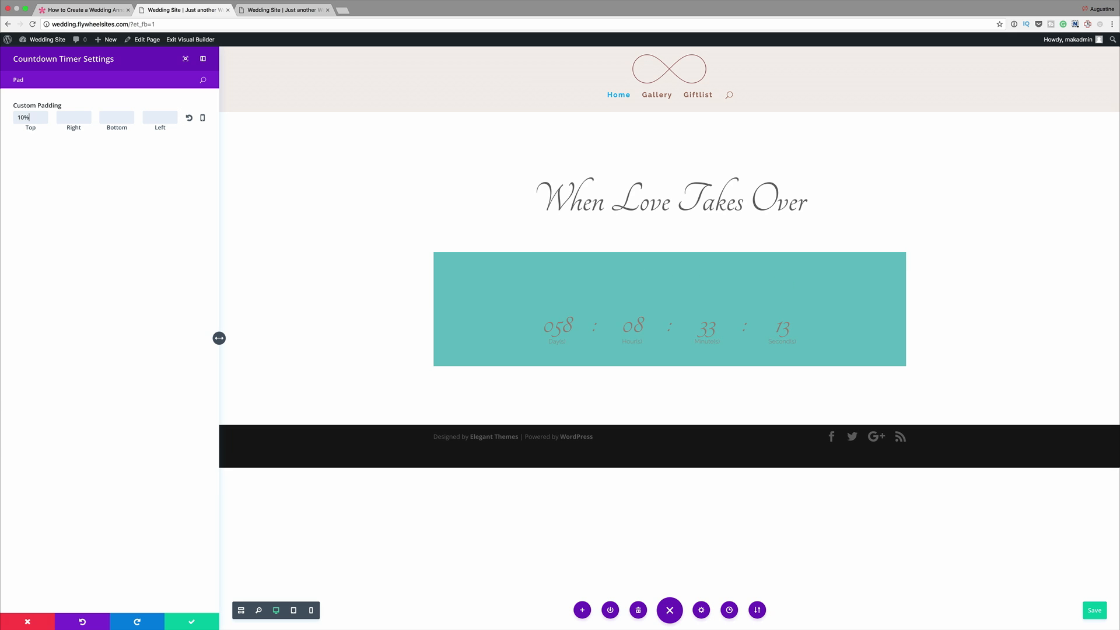
{"action": "left_click", "coordinate": [116, 117]}
{"action": "type", "text": "10%"}
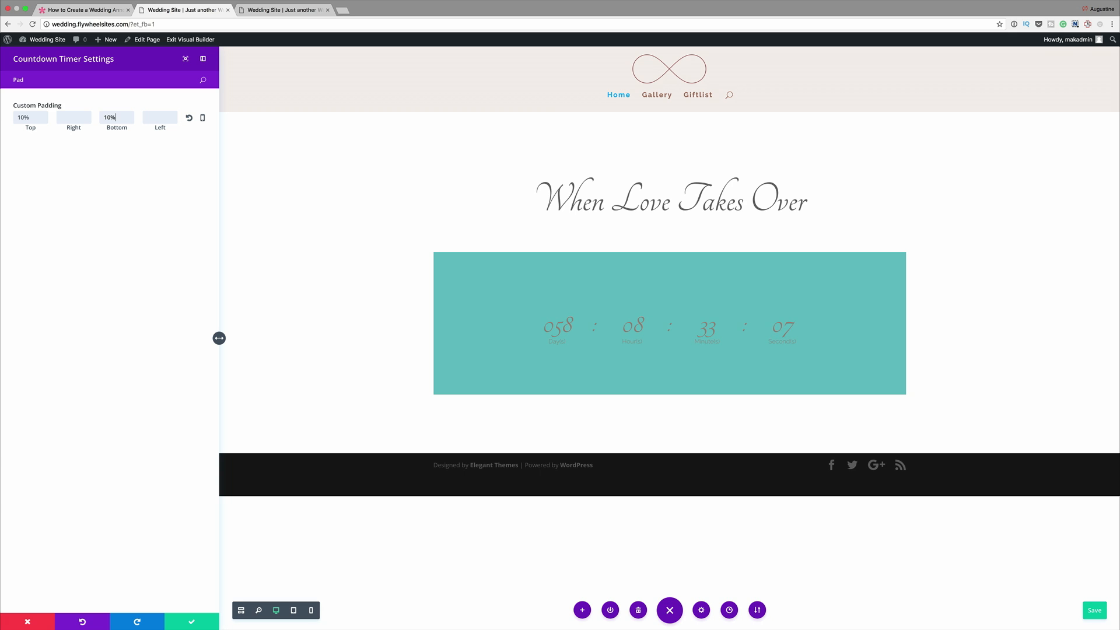
{"action": "key", "text": "BackSpace"}
{"action": "key", "text": "BackSpace"}
{"action": "key", "text": "BackSpace"}
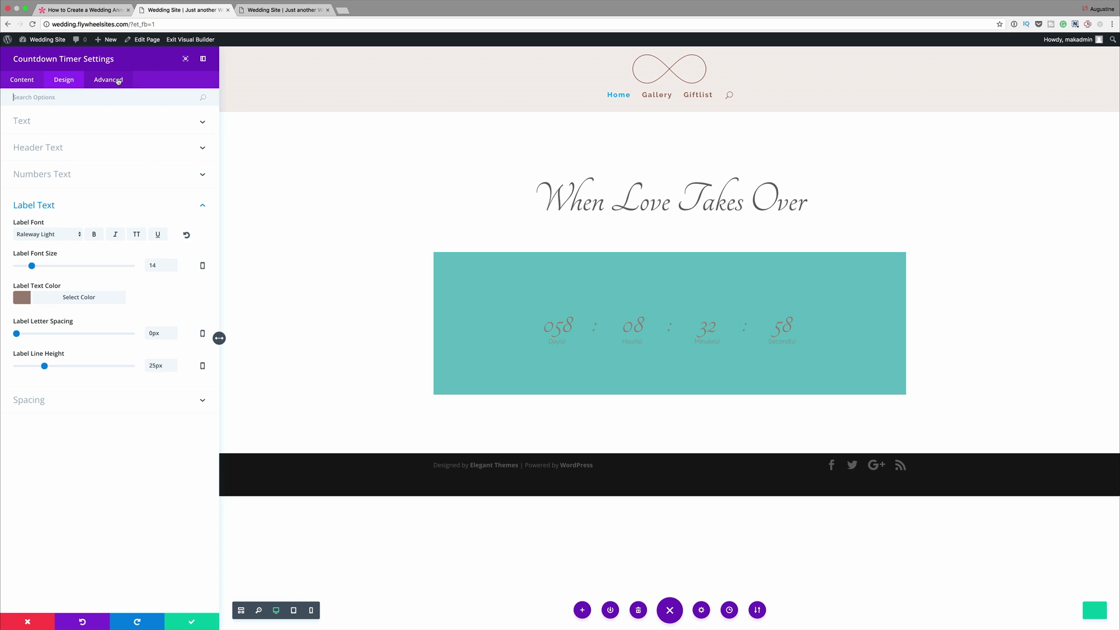
- Paste the copied custom CSS into the countdown timer to narrow it and add a box shadow
{"action": "left_click", "coordinate": [118, 81]}
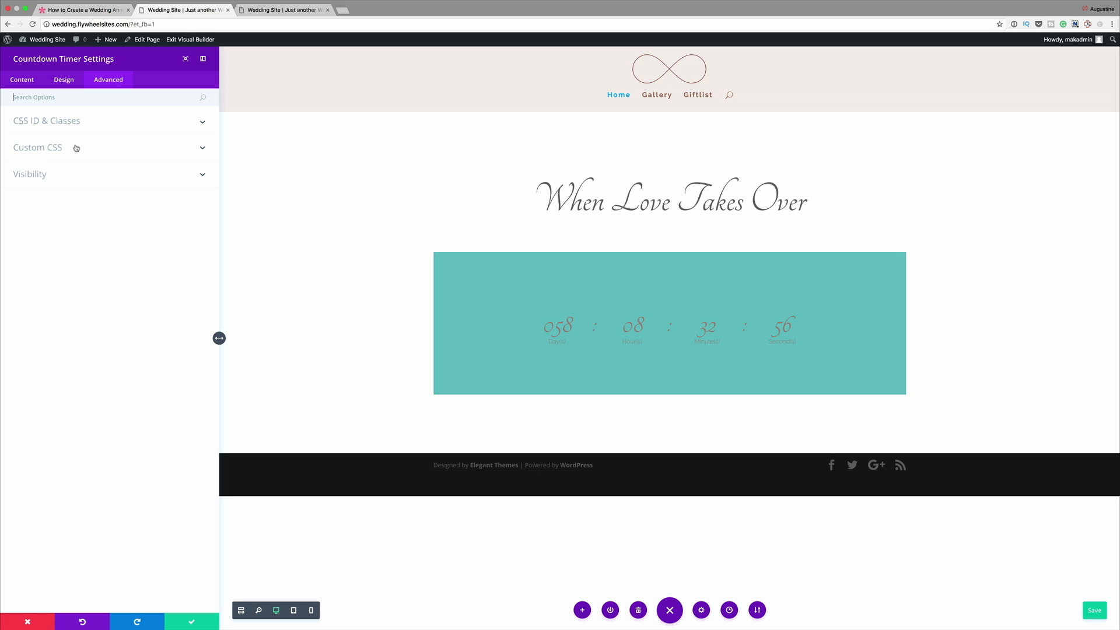
{"action": "left_click", "coordinate": [53, 148]}
{"action": "left_click", "coordinate": [48, 218]}
{"action": "type", "text": "max-width: 50%; margin-left: auto; margin-right: auto; box-shadow: 0px 12px 50px #a9a9a9;"}
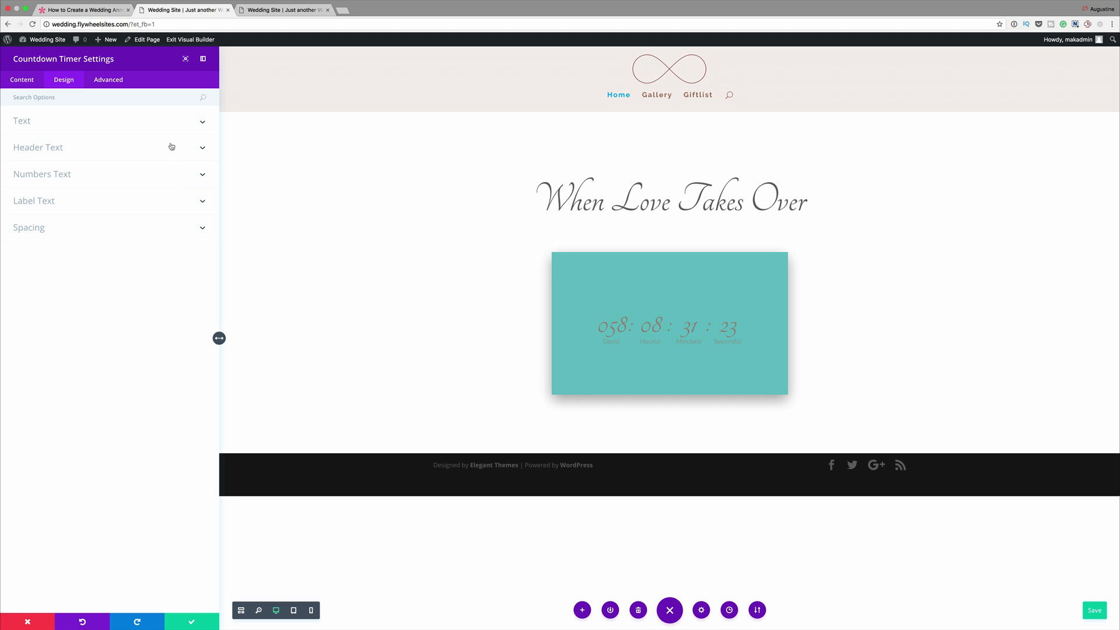
- Set the countdown timer's numbers line height to 70px
{"action": "left_click", "coordinate": [171, 99]}
{"action": "type", "text": "Line"}
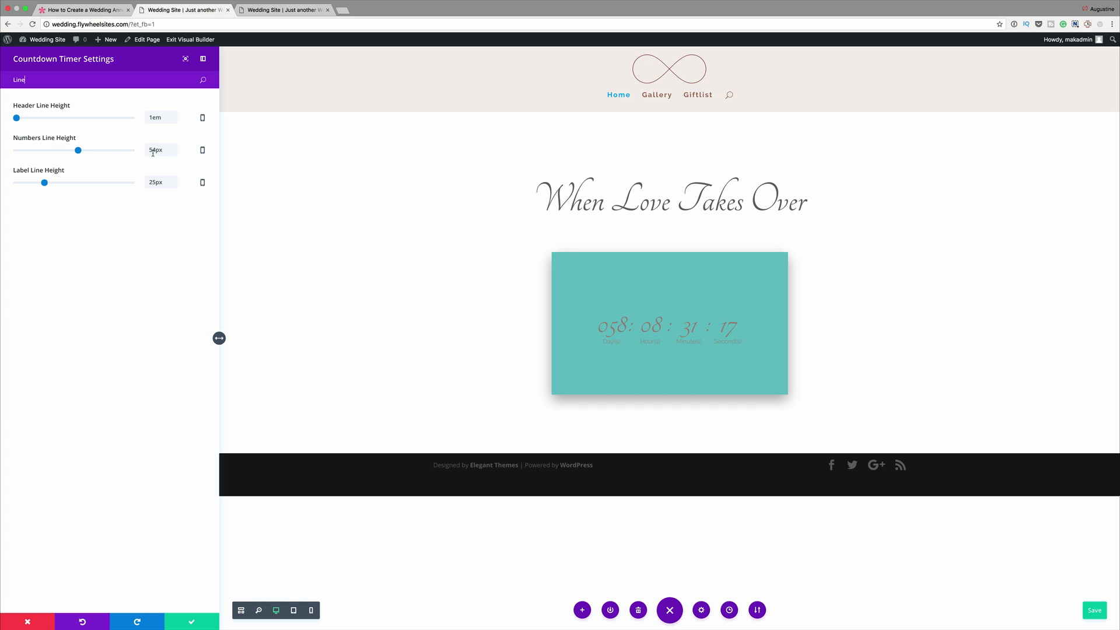
{"action": "left_click_drag", "start_coordinate": [155, 150], "coordinate": [140, 144]}
{"action": "type", "text": "70"}
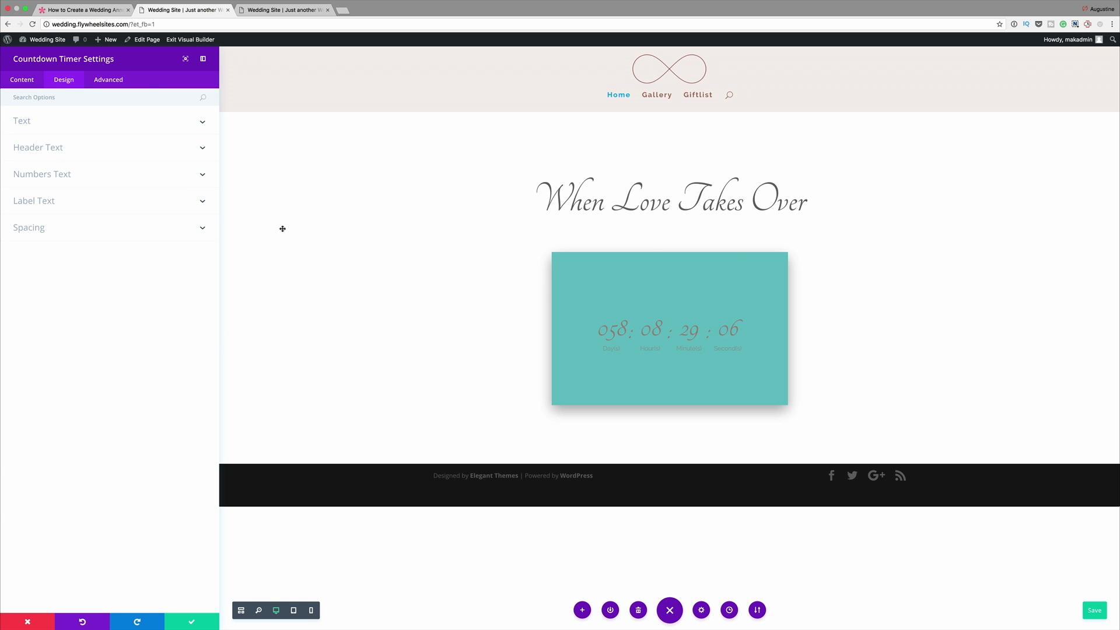
- Change the countdown timer's background color to light pink and save the module settings
{"action": "type", "text": "Co"}
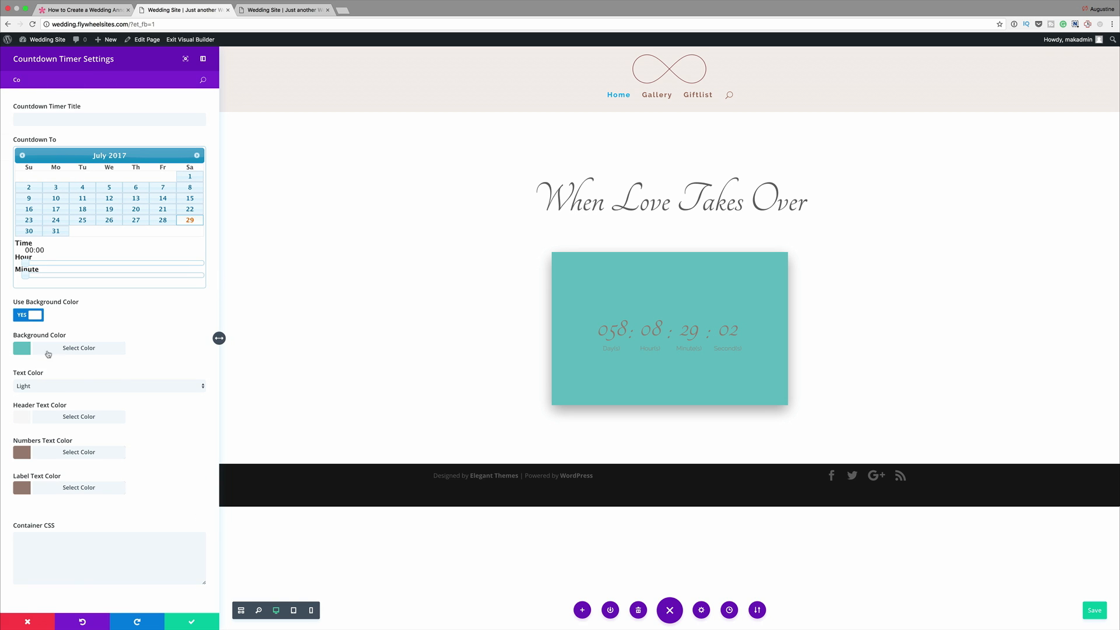
{"action": "left_click", "coordinate": [21, 350]}
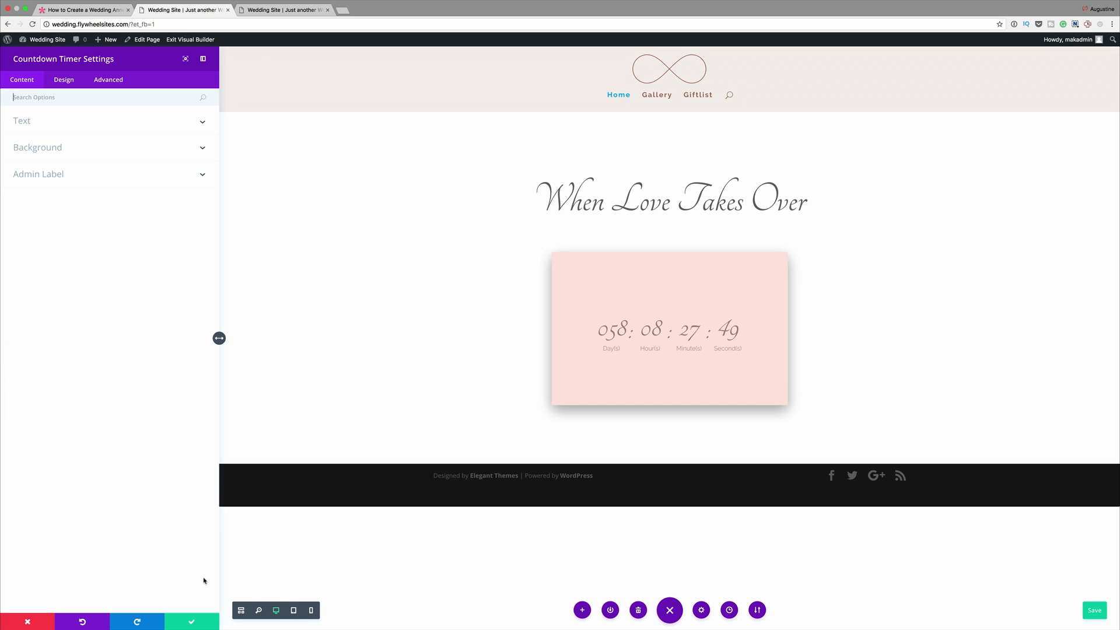
{"action": "left_click", "coordinate": [192, 623]}
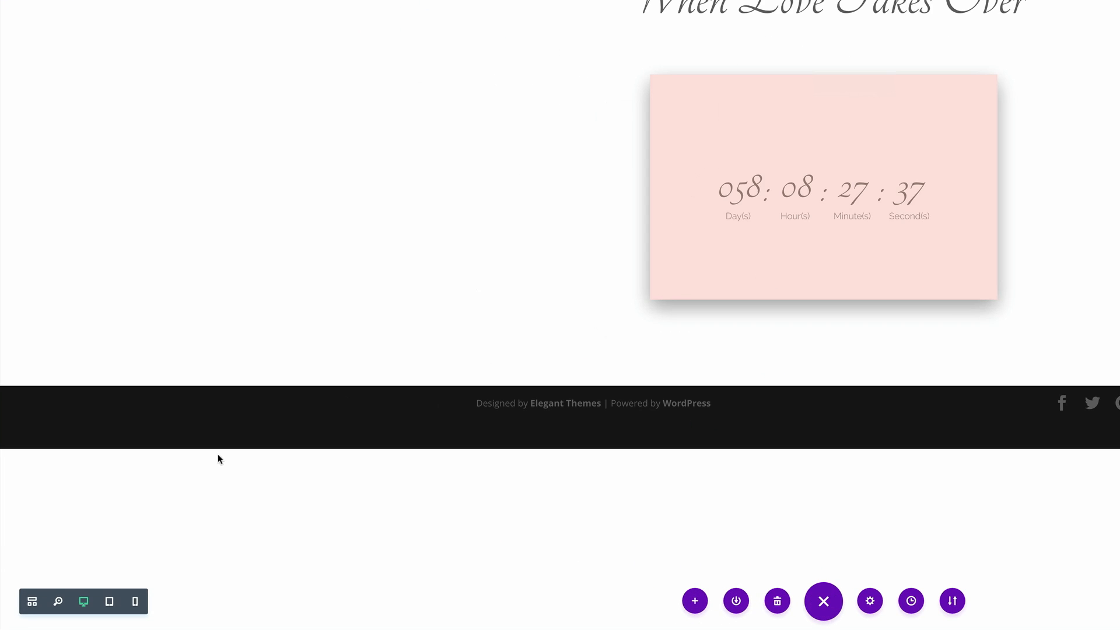
- Disable the Countdown Timer module on phone and tablet in the wireframe view and save the page
{"action": "left_click", "coordinate": [33, 601]}
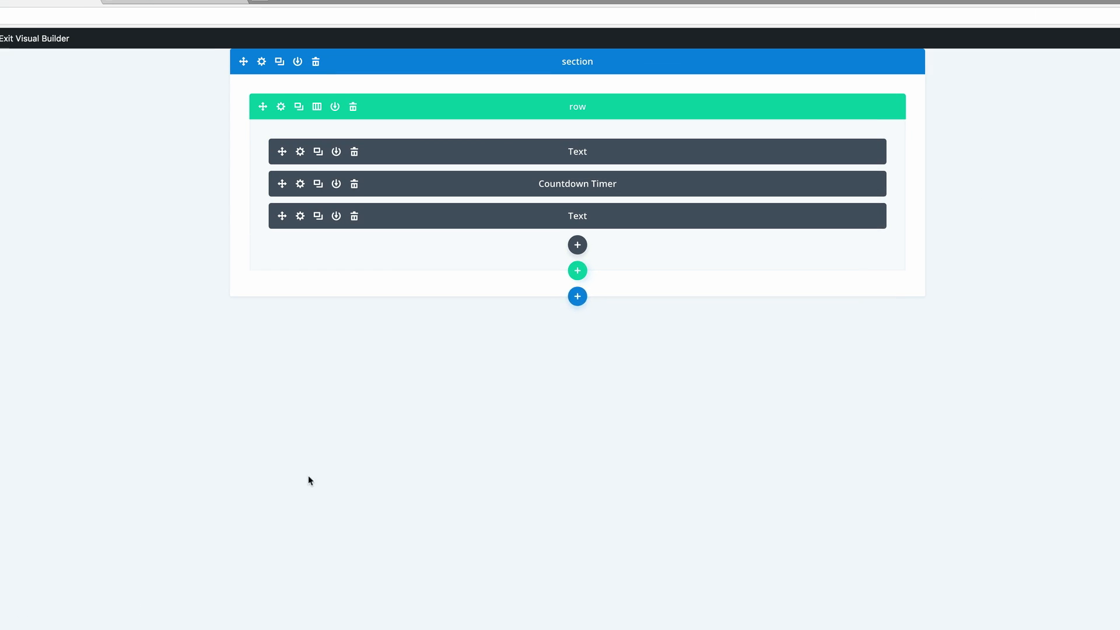
{"action": "right_click", "coordinate": [379, 203]}
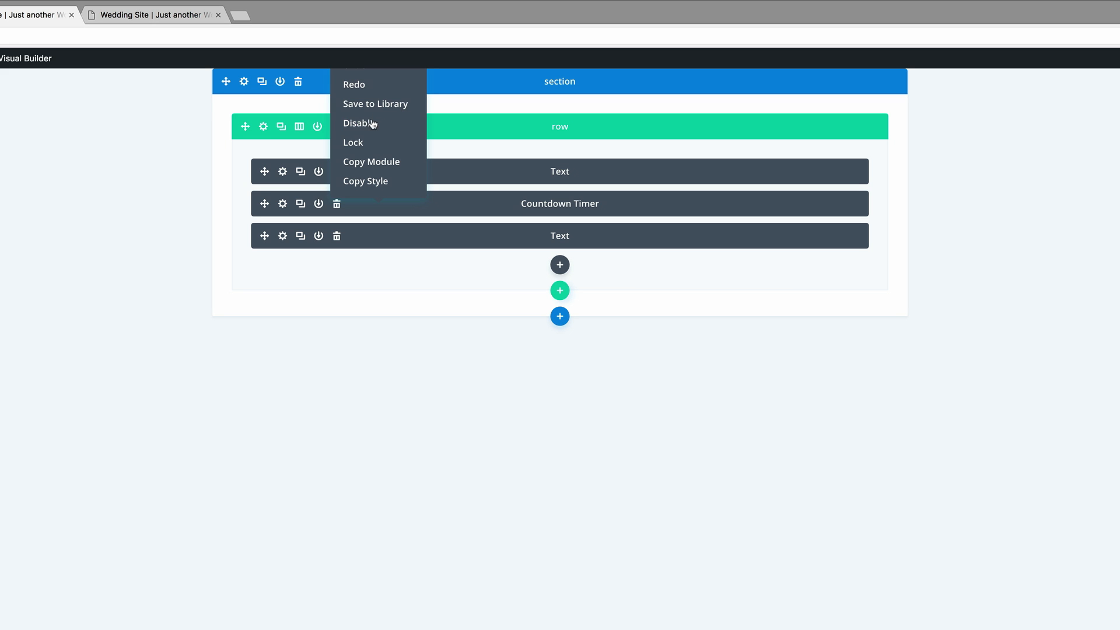
{"action": "mouse_move", "coordinate": [370, 124]}
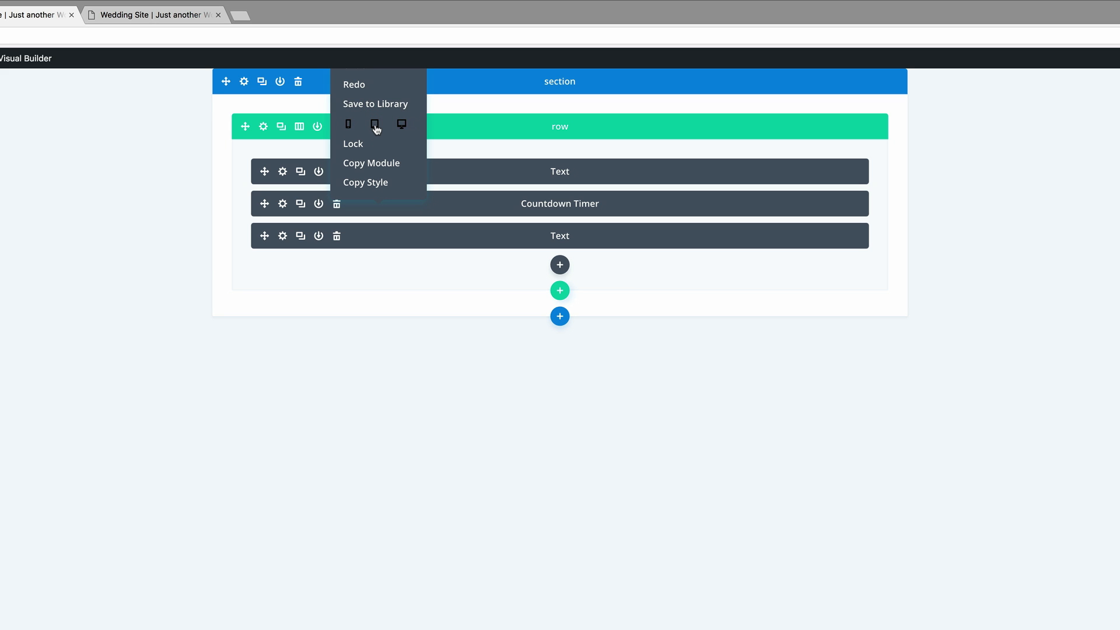
{"action": "left_click", "coordinate": [376, 125]}
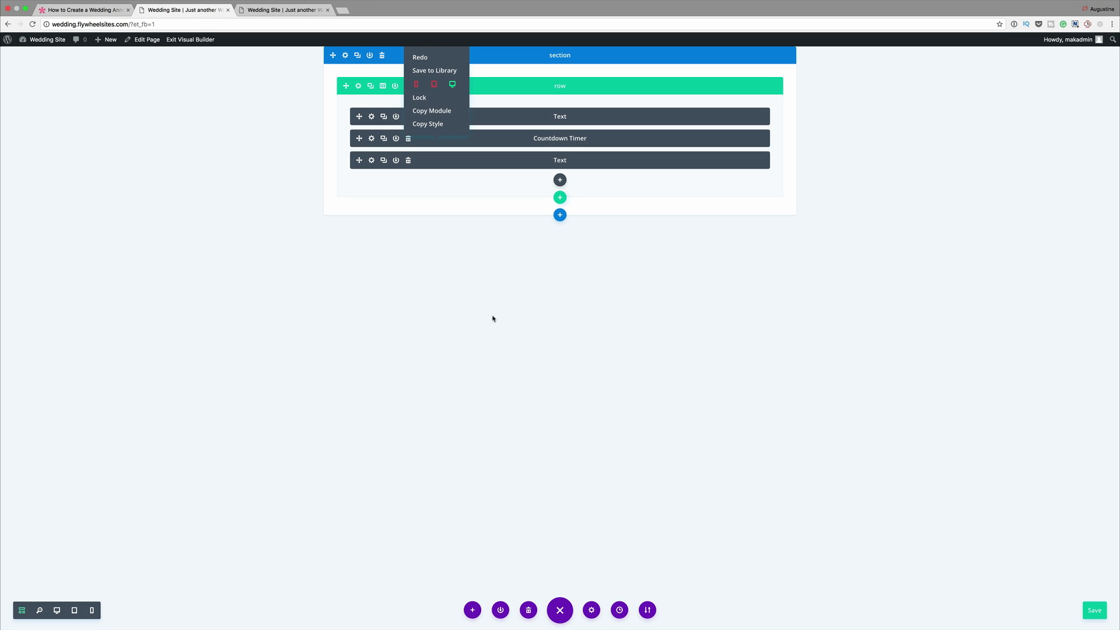
{"action": "left_click", "coordinate": [490, 319]}
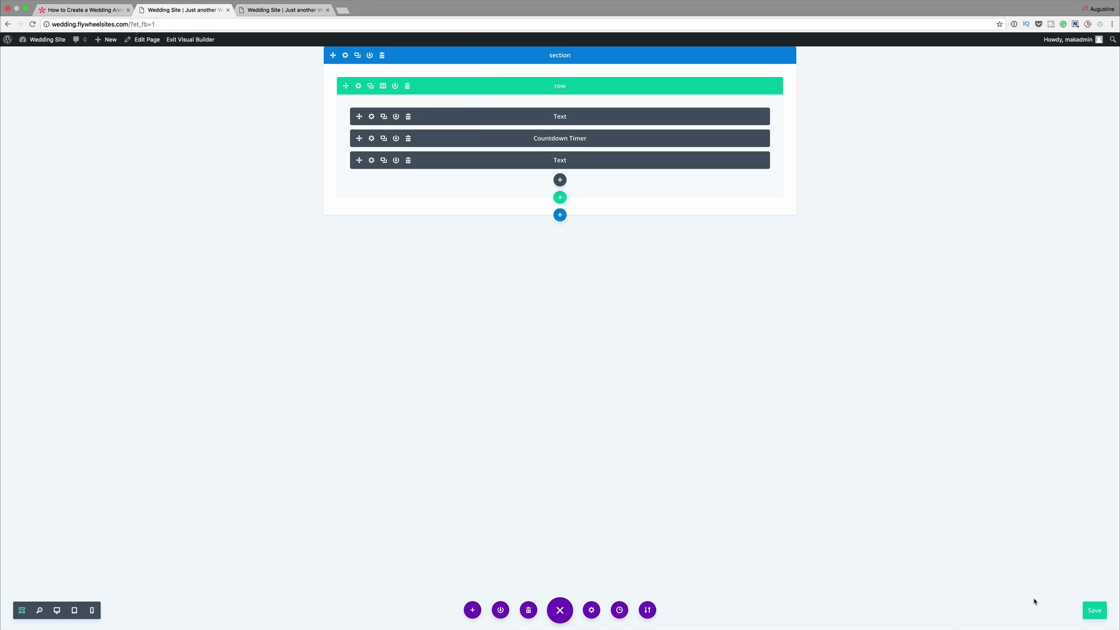
{"action": "left_click", "coordinate": [1094, 612]}
- Duplicate the countdown timer and set the lower copy as disabled on desktop but enabled on tablet and phone
{"action": "left_click", "coordinate": [57, 611]}
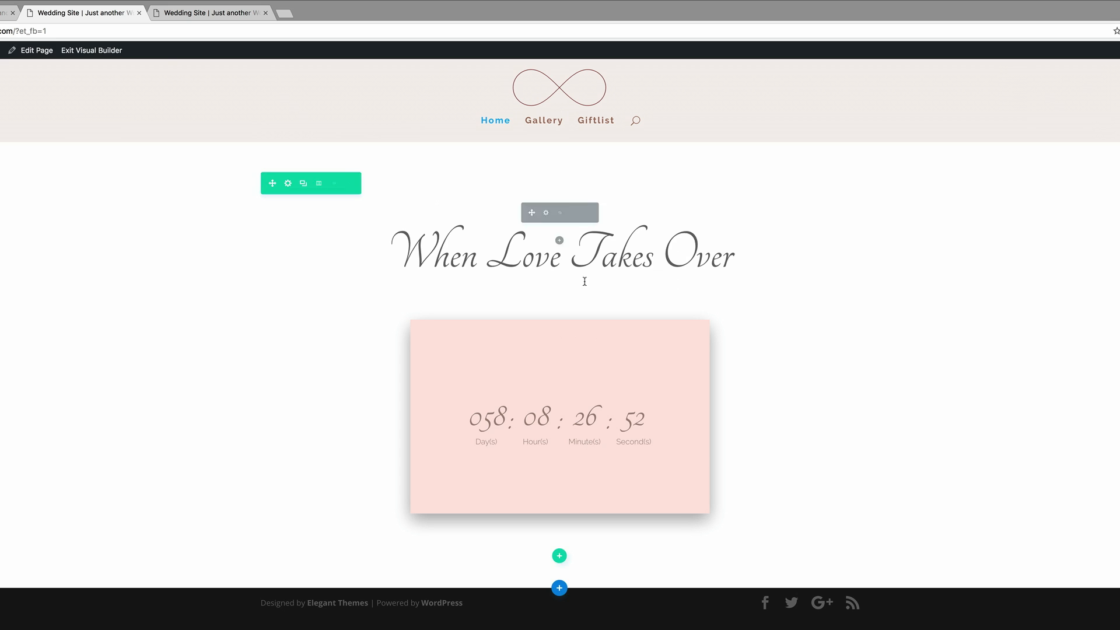
{"action": "left_click", "coordinate": [560, 274]}
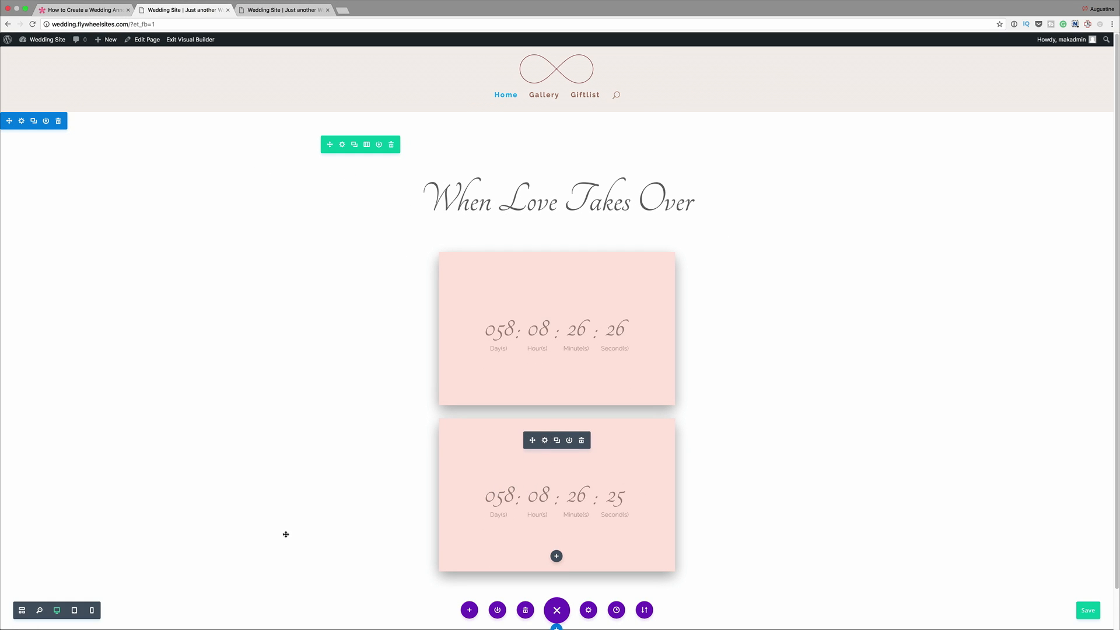
{"action": "left_click", "coordinate": [22, 610]}
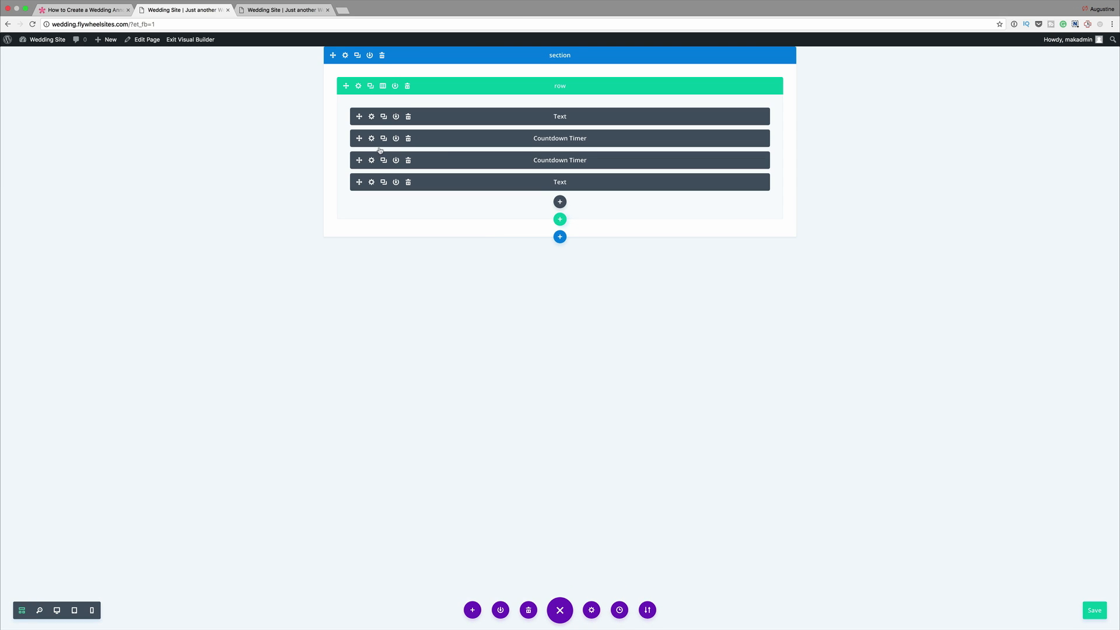
{"action": "right_click", "coordinate": [458, 160]}
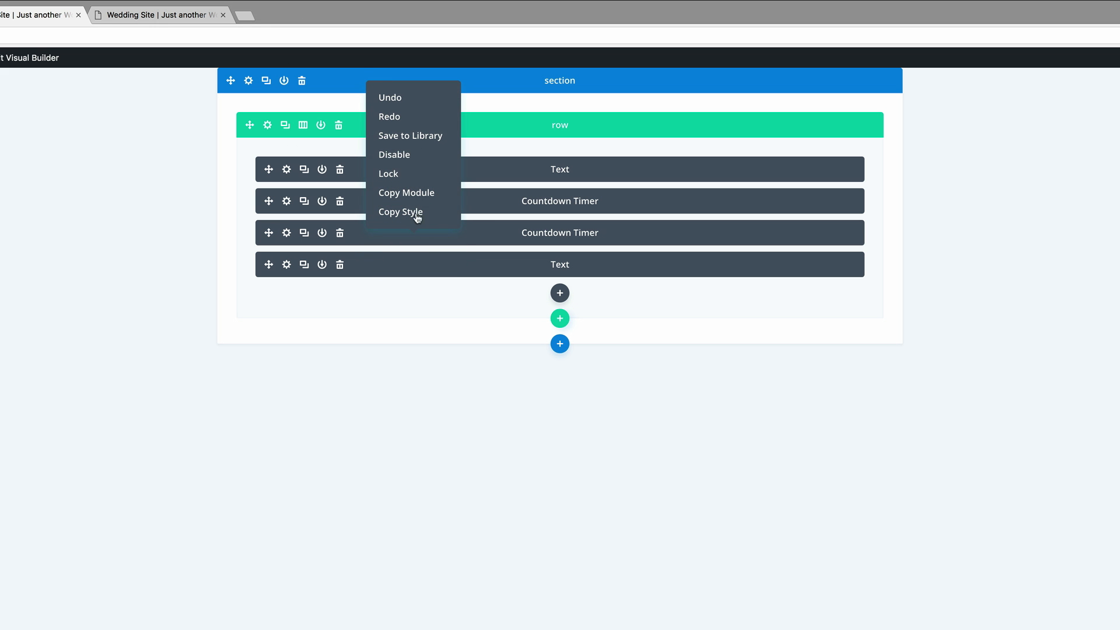
{"action": "left_click", "coordinate": [393, 153]}
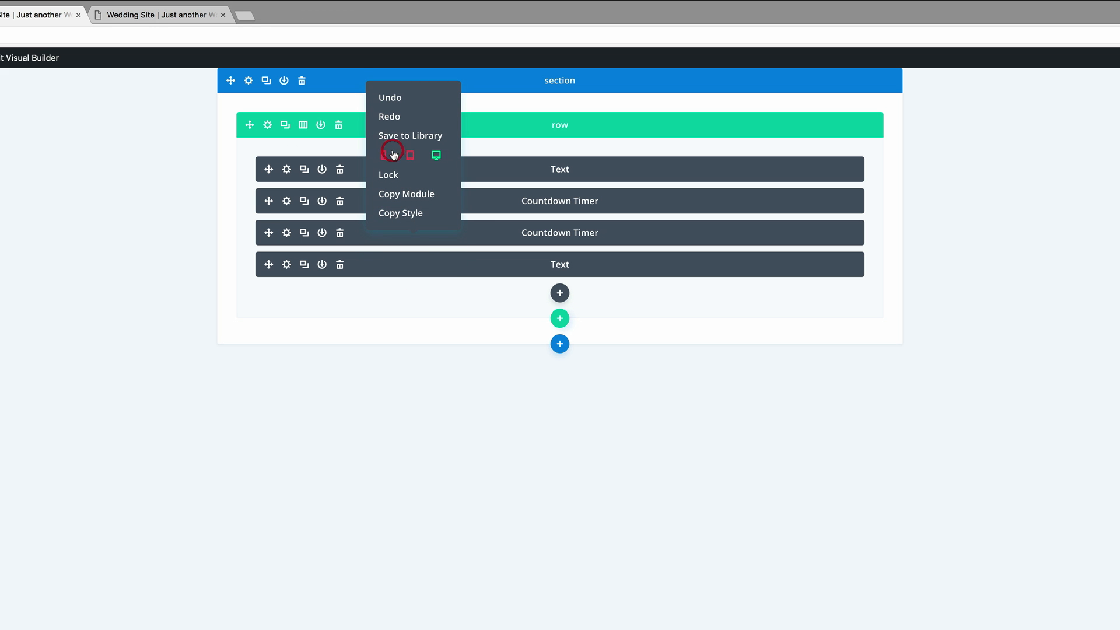
{"action": "left_click", "coordinate": [437, 156]}
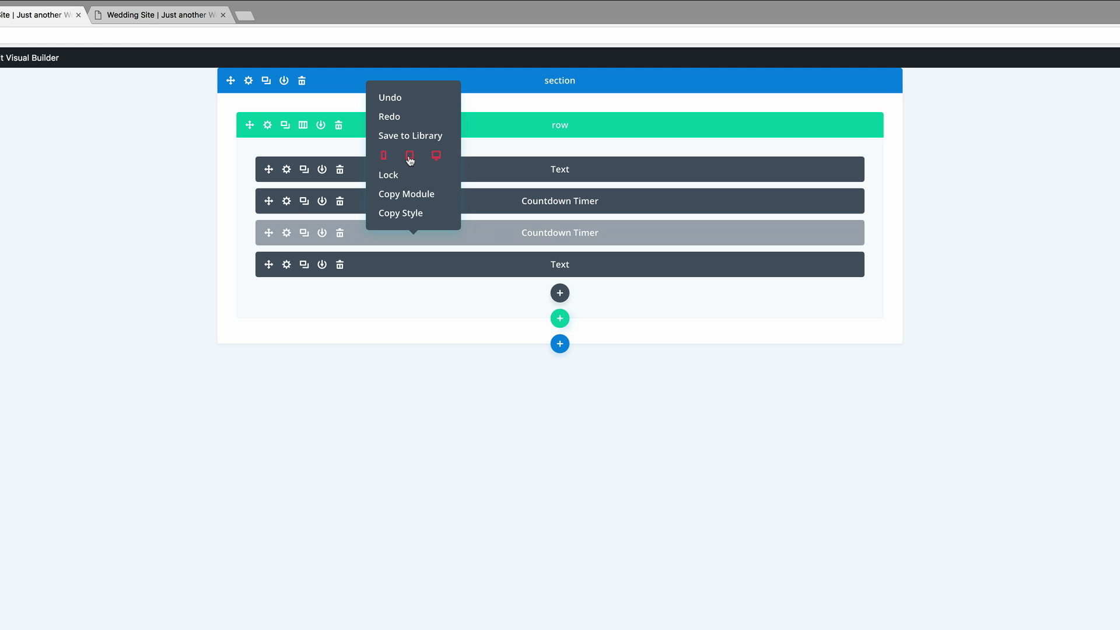
{"action": "left_click", "coordinate": [410, 157]}
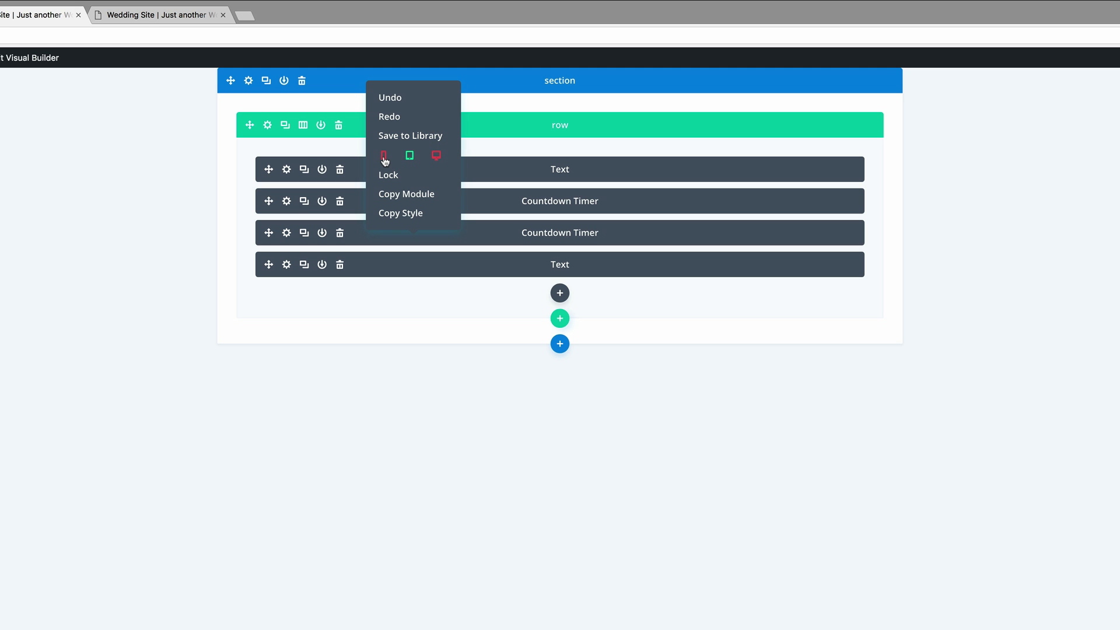
{"action": "left_click", "coordinate": [384, 158]}
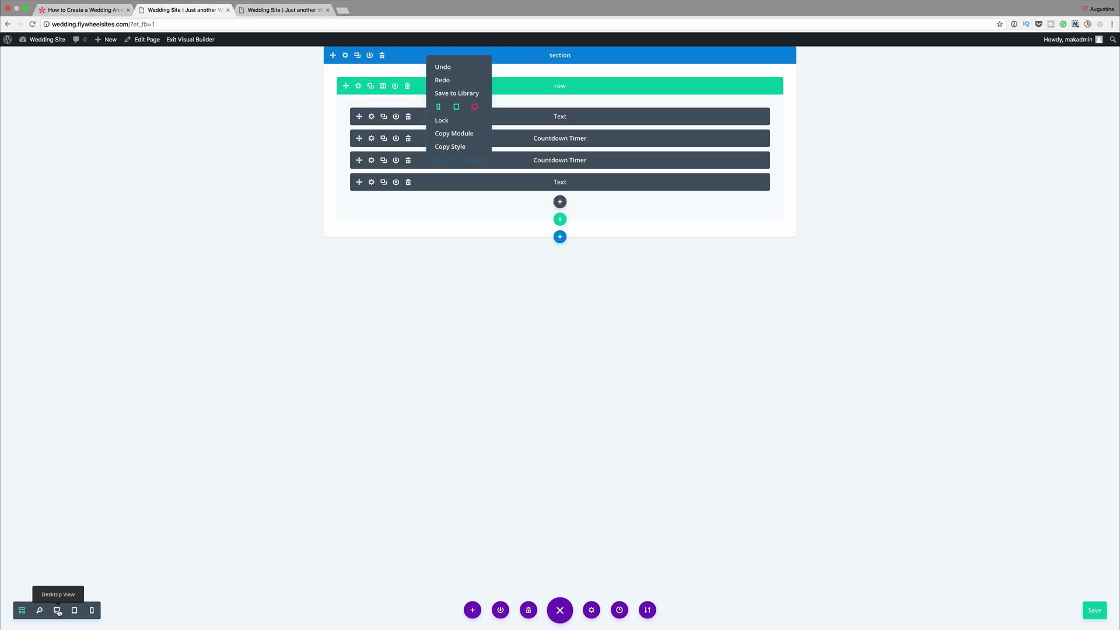
- Open the lower countdown timer's number text settings in the desktop view and examine its font size and line height on tablet and smartphone
{"action": "left_click", "coordinate": [57, 611]}
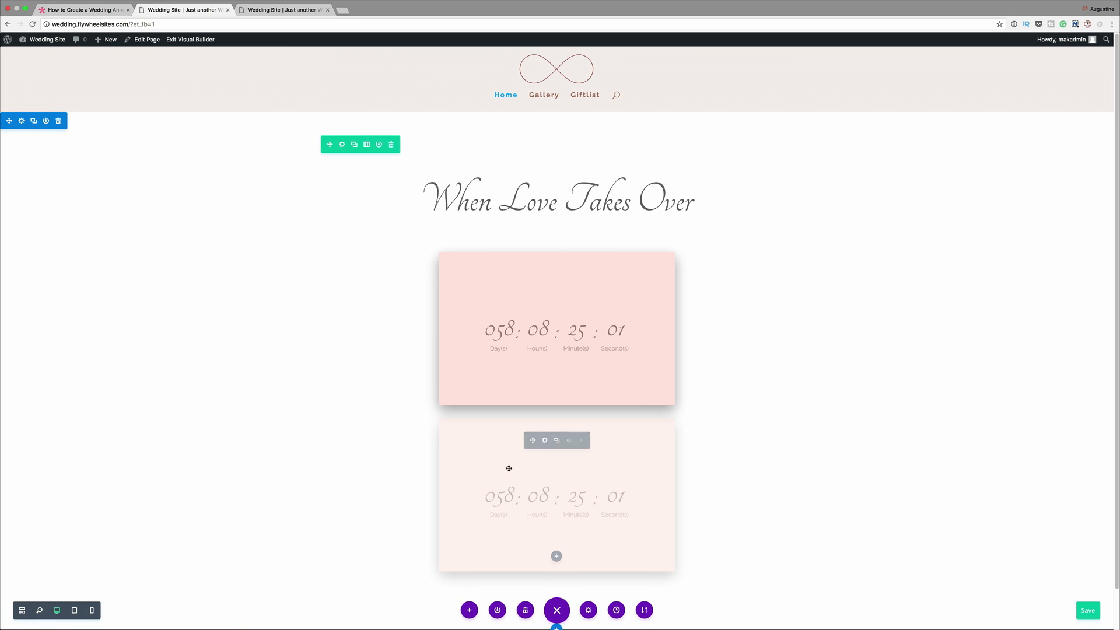
{"action": "left_click", "coordinate": [545, 439]}
{"action": "left_click", "coordinate": [66, 79]}
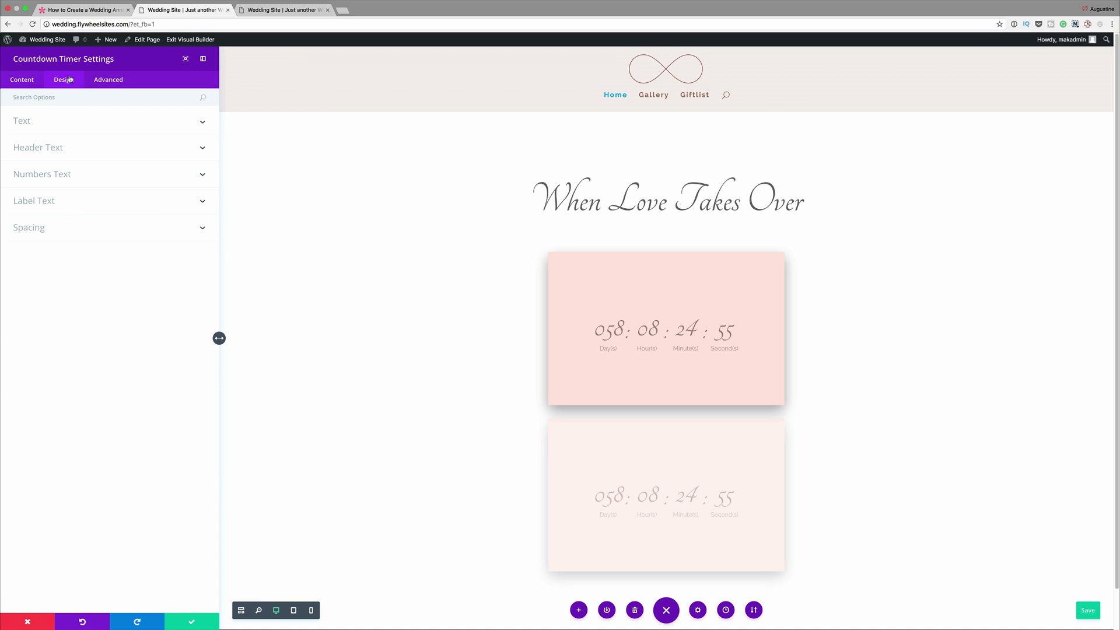
{"action": "left_click", "coordinate": [84, 176]}
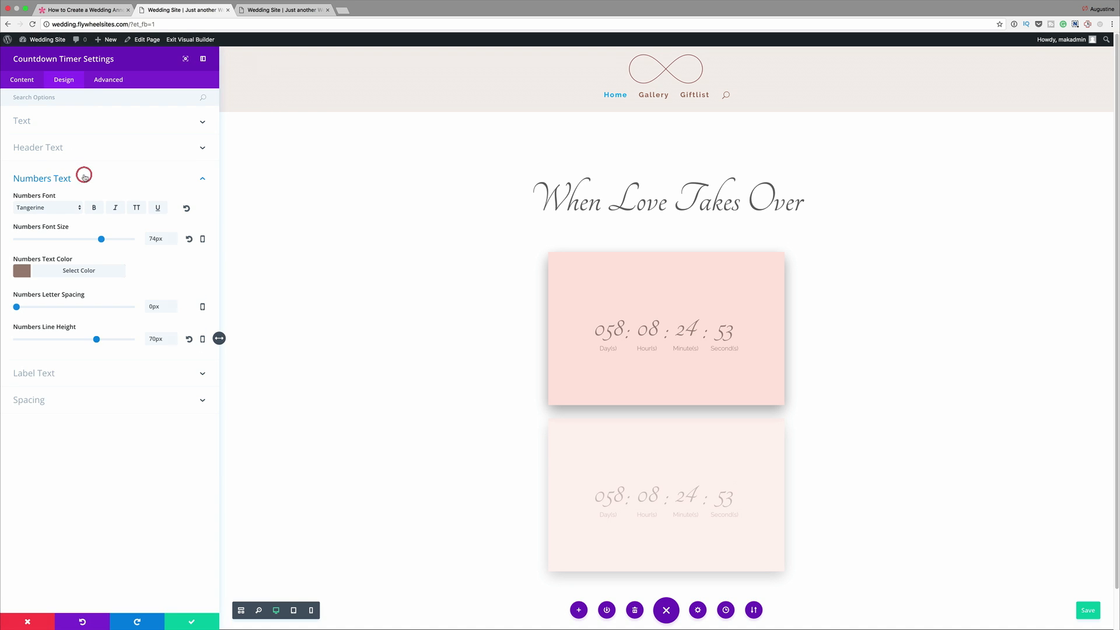
{"action": "left_click", "coordinate": [203, 241]}
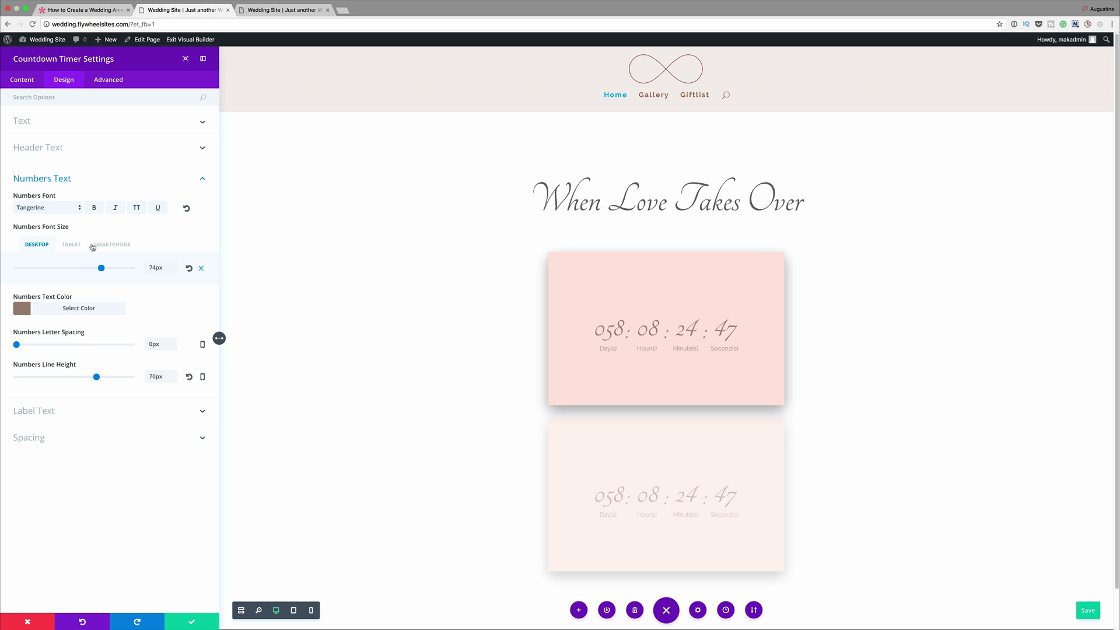
{"action": "left_click", "coordinate": [113, 244]}
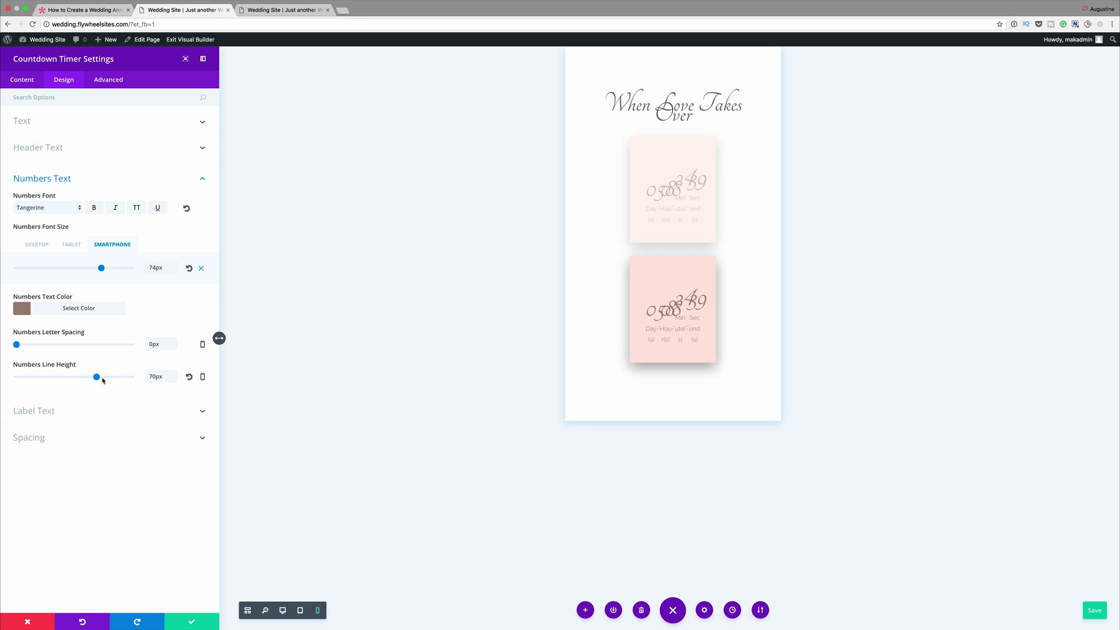
{"action": "left_click", "coordinate": [76, 245]}
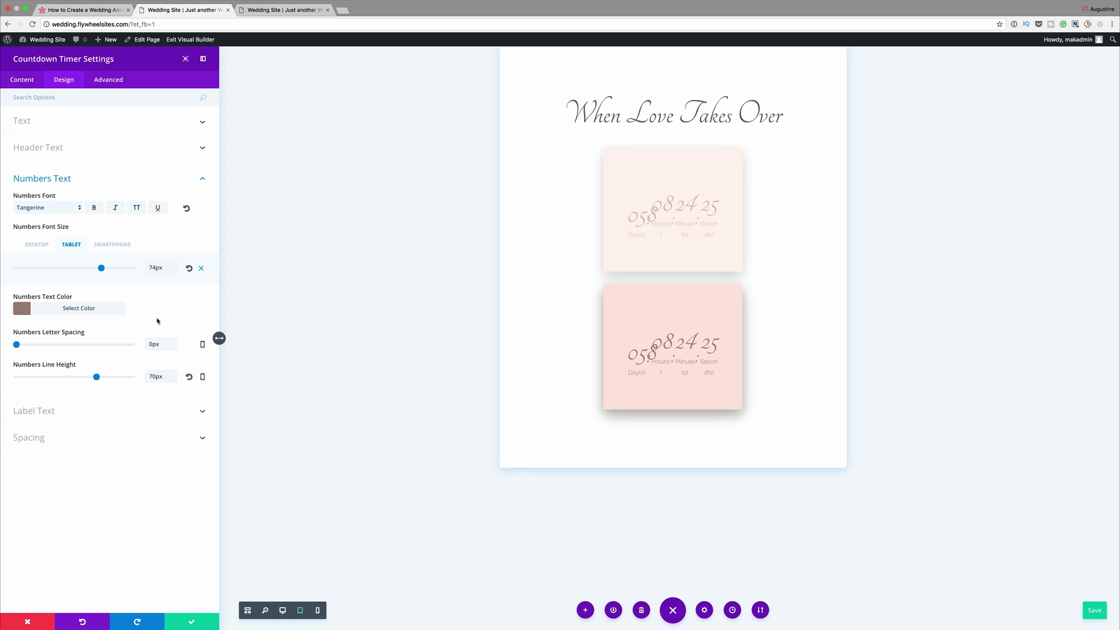
{"action": "left_click", "coordinate": [203, 376]}
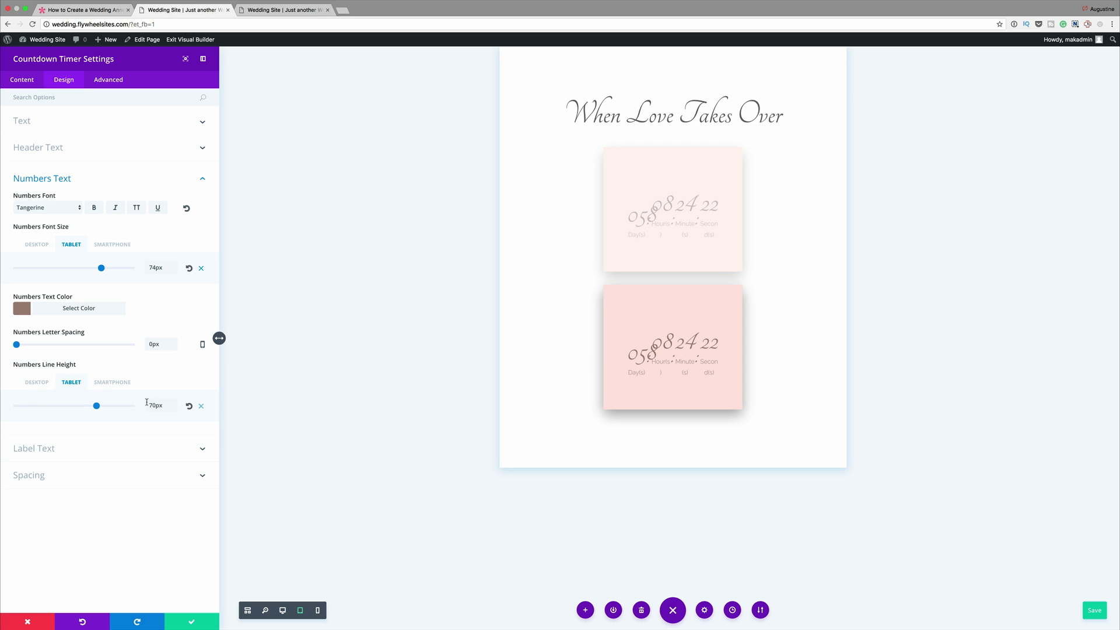
{"action": "left_click", "coordinate": [121, 383]}
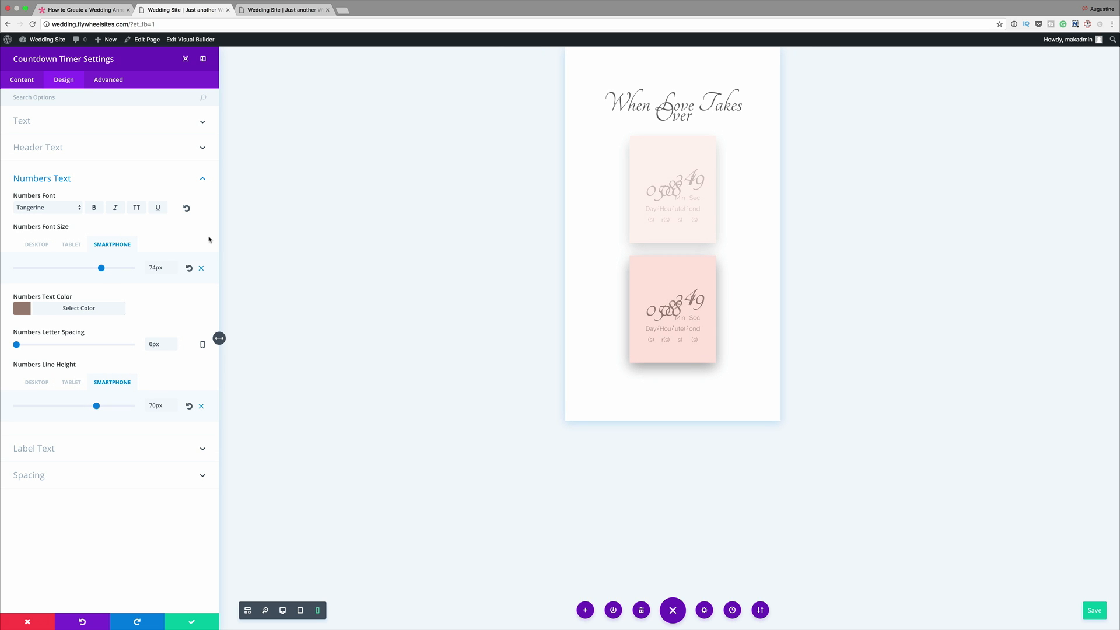
- Set the lower countdown timer's label font size to 12px for smartphone only
{"action": "left_click", "coordinate": [70, 447]}
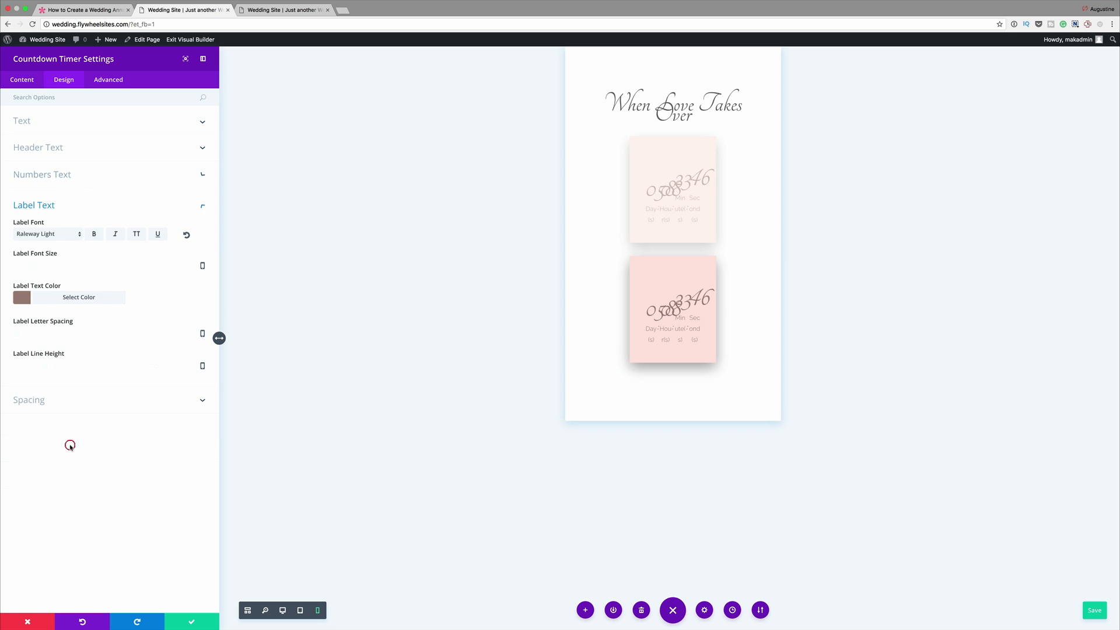
{"action": "left_click", "coordinate": [163, 265]}
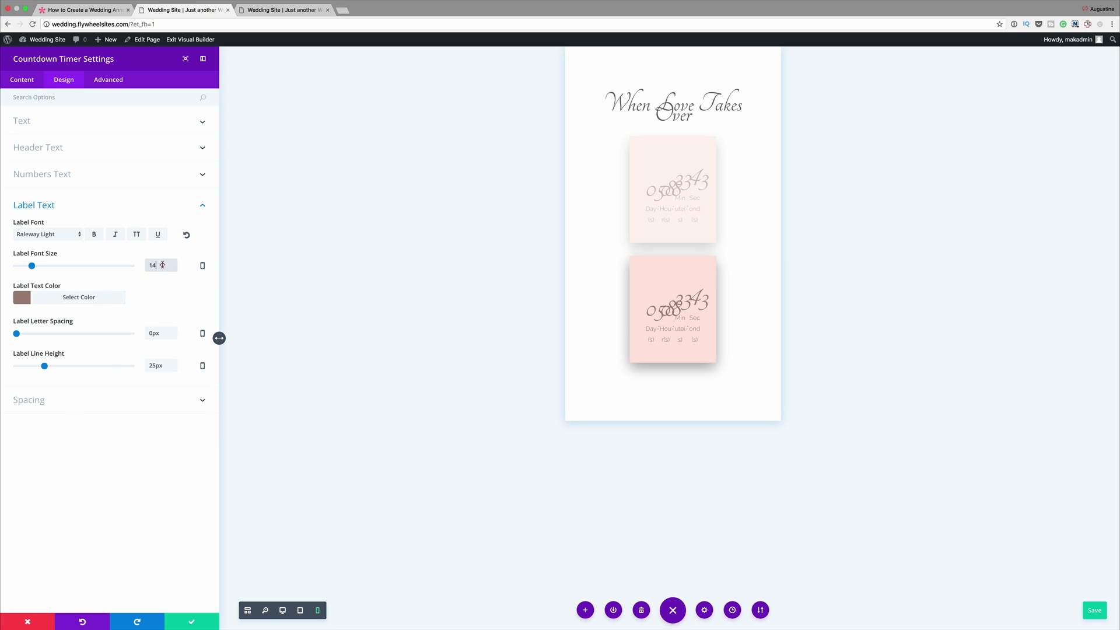
{"action": "left_click", "coordinate": [203, 266]}
{"action": "left_click_drag", "start_coordinate": [32, 296], "coordinate": [29, 295]}
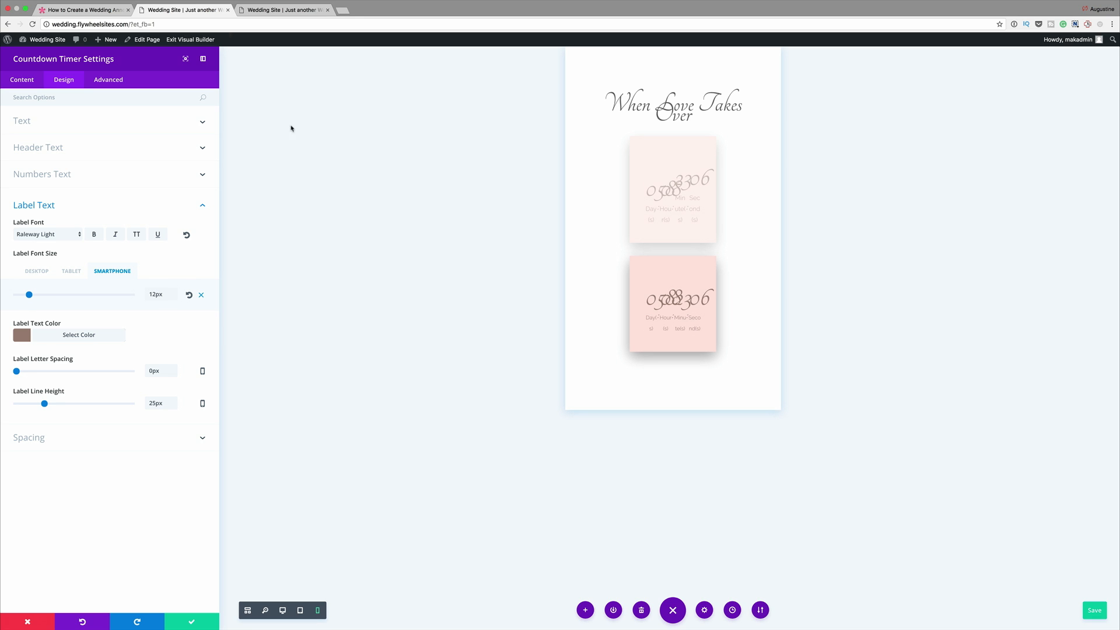
- Replace the lower timer's main element CSS with auto left and right margins and a 0px 12px 50px gray box shadow, and save
{"action": "left_click", "coordinate": [115, 81]}
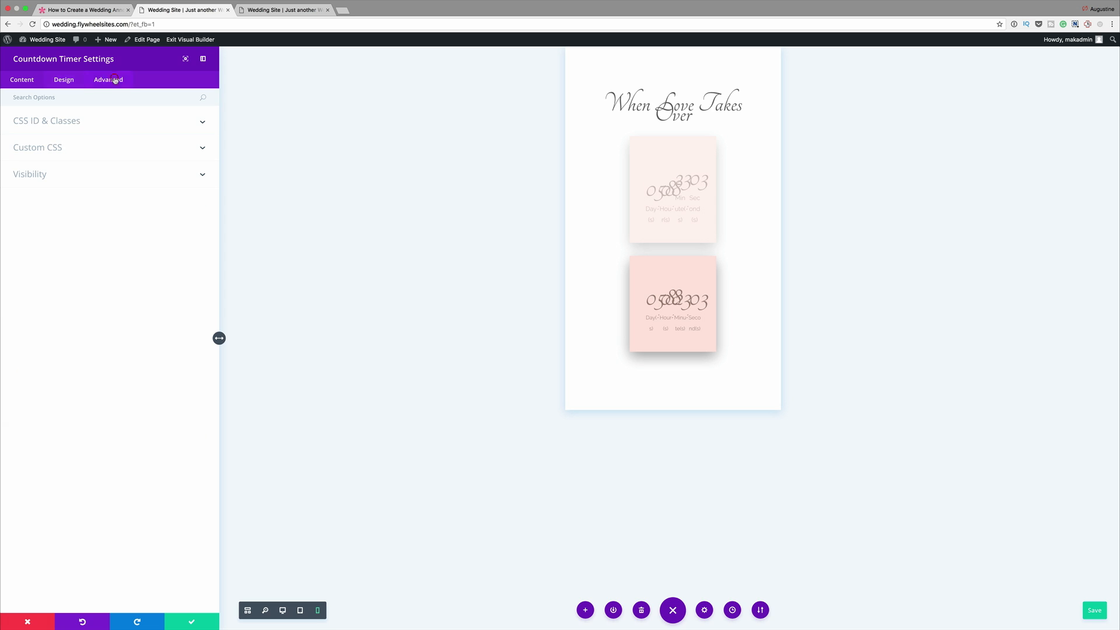
{"action": "left_click", "coordinate": [55, 147]}
{"action": "left_click_drag", "start_coordinate": [130, 232], "coordinate": [14, 208]}
{"action": "key", "text": "super+c"}
{"action": "key", "text": "BackSpace"}
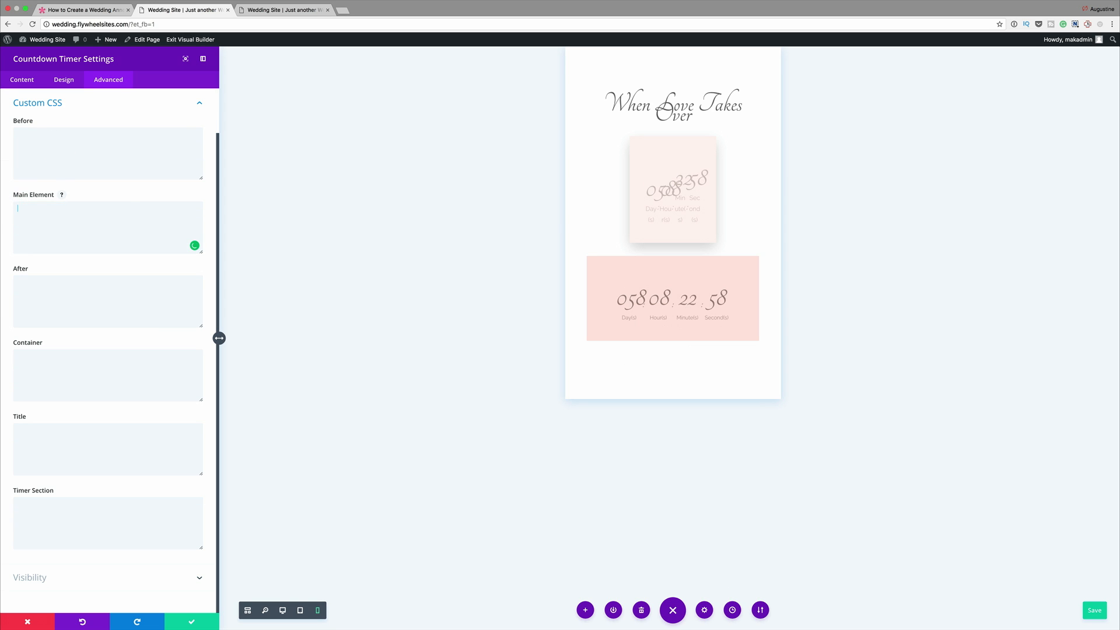
{"action": "key", "text": "super+v"}
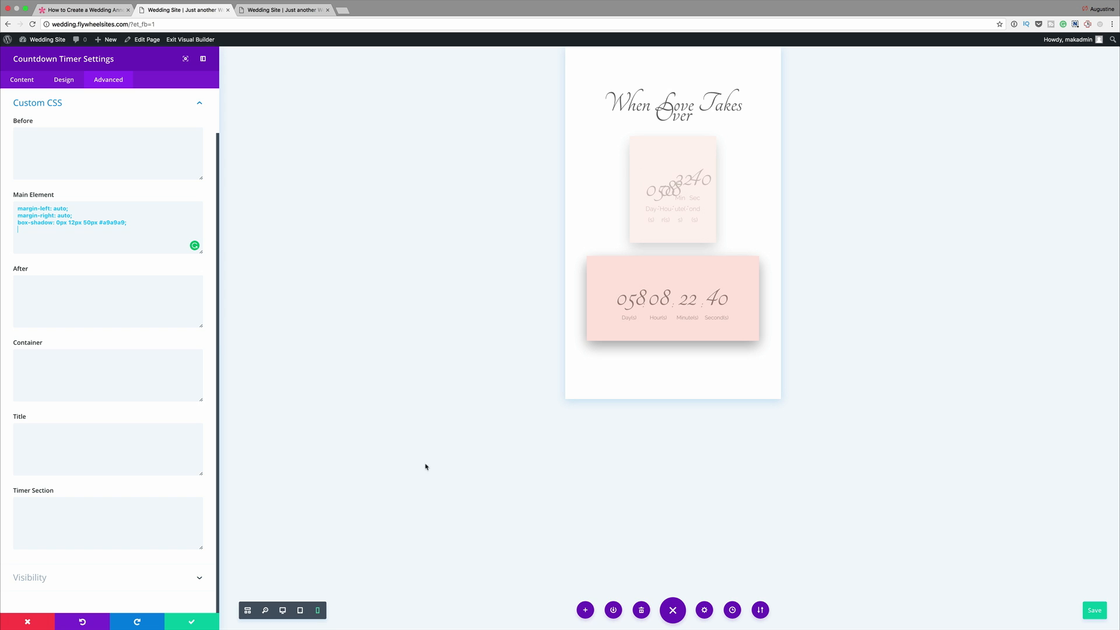
{"action": "left_click", "coordinate": [191, 623]}
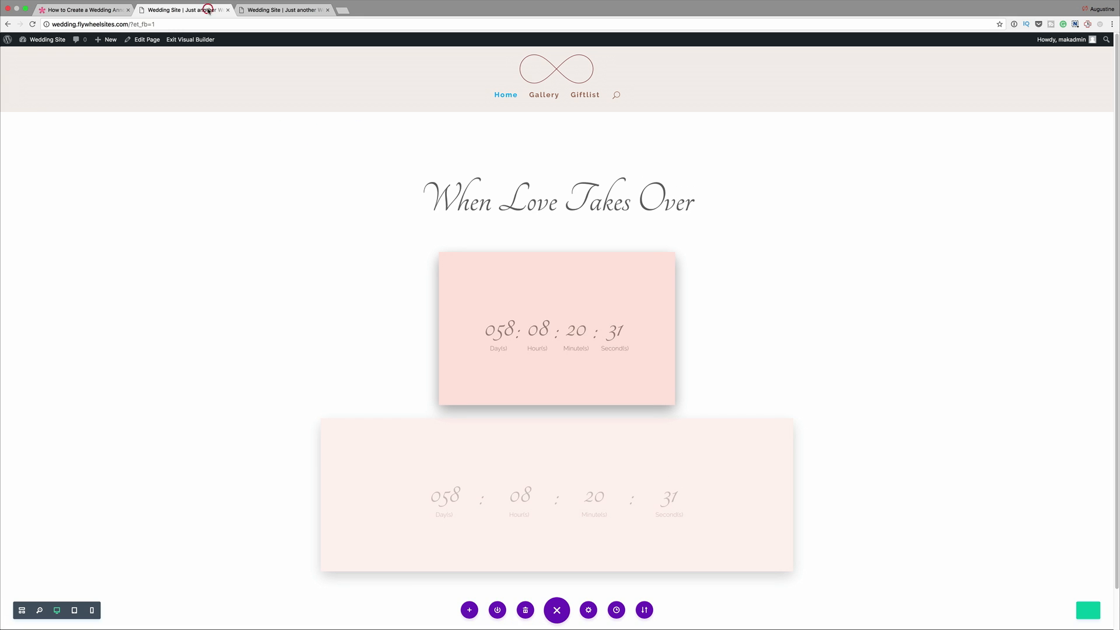
{"action": "key", "text": "ctrl+s"}
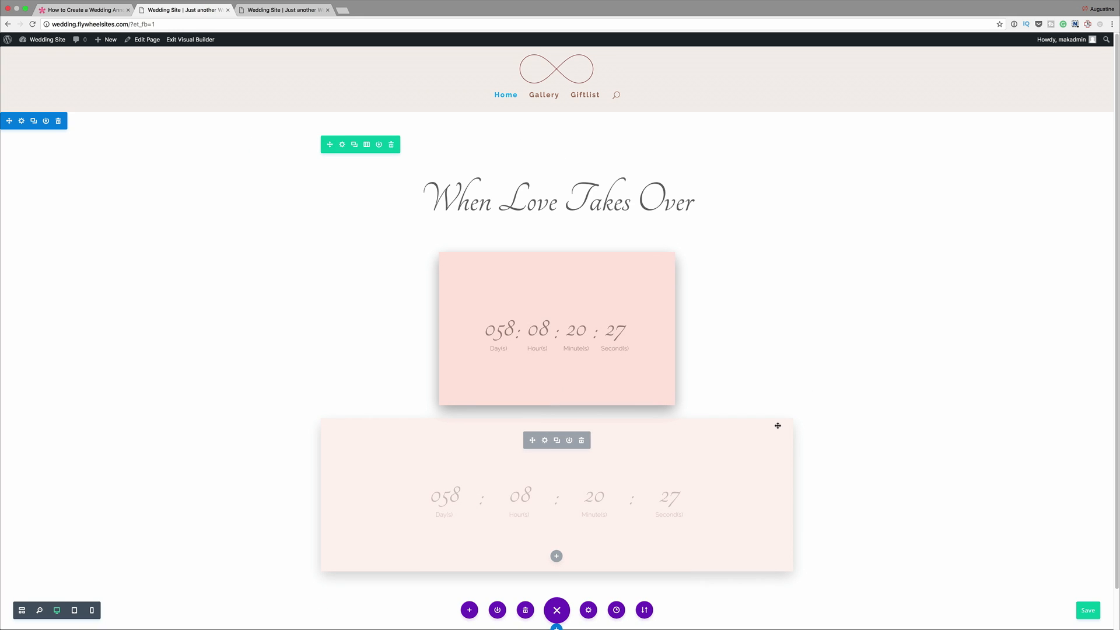
- Enter the couple's first names joined by an ampersand in the text module below the countdown timers and center the text
{"action": "scroll", "coordinate": [595, 555], "scroll_direction": "down", "scroll_amount": 1}
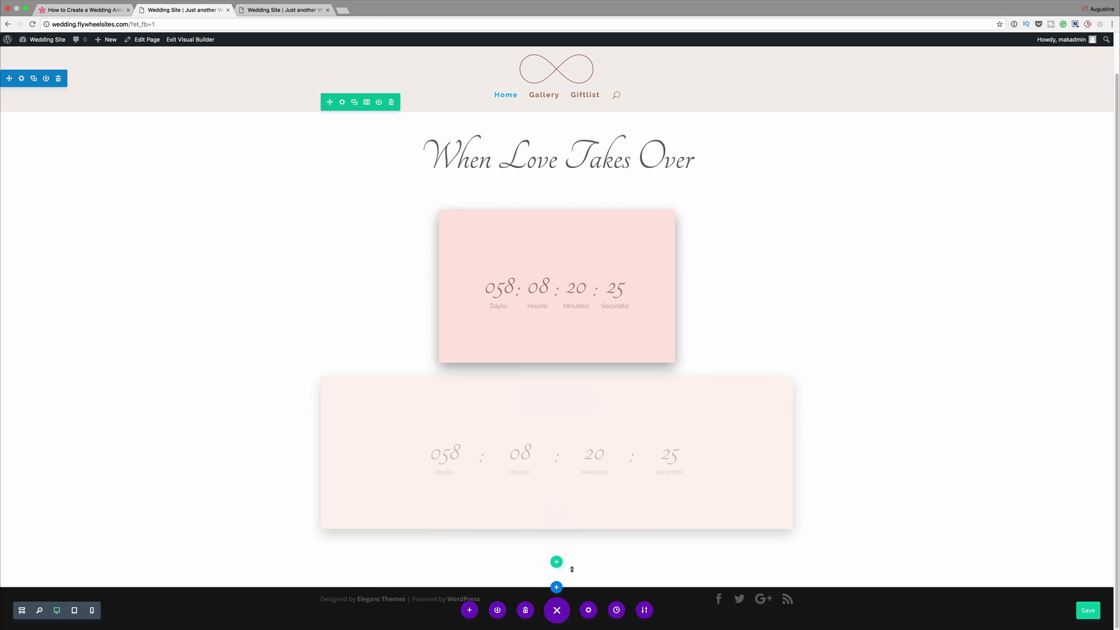
{"action": "scroll", "coordinate": [583, 552], "scroll_direction": "up", "scroll_amount": 1}
{"action": "scroll", "coordinate": [547, 569], "scroll_direction": "down", "scroll_amount": 1}
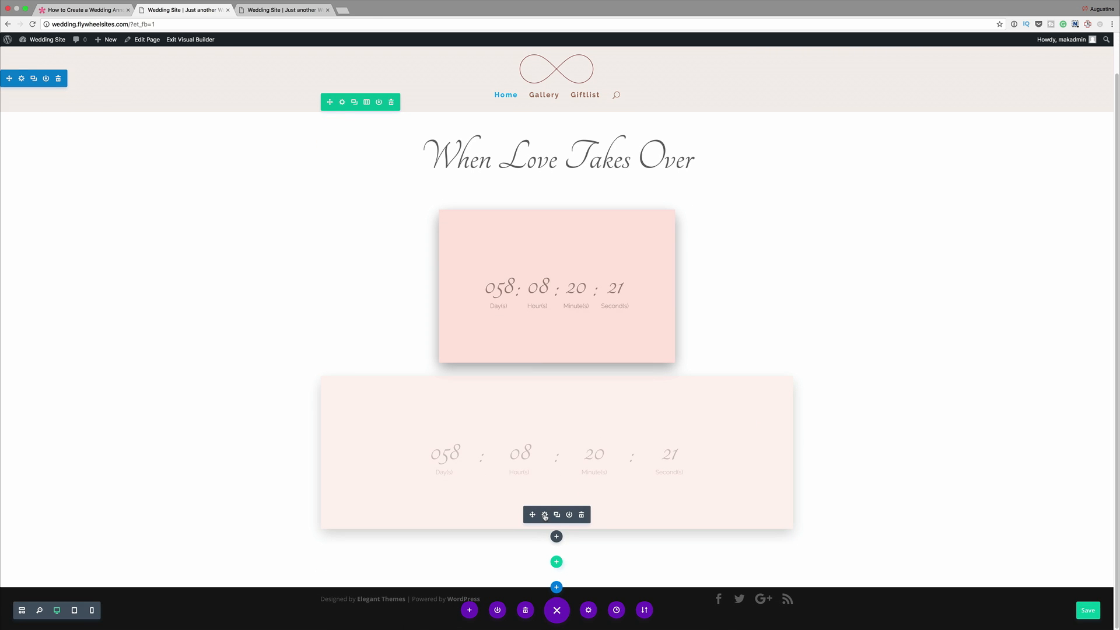
{"action": "left_click", "coordinate": [545, 515]}
{"action": "left_click", "coordinate": [102, 219]}
{"action": "type", "text": "James "}
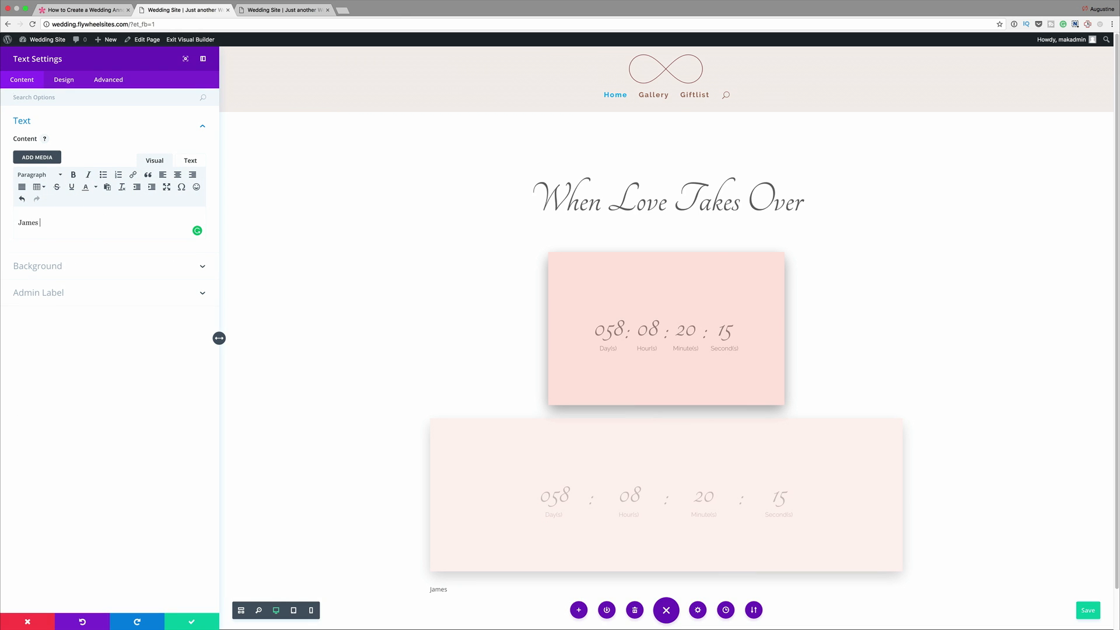
{"action": "type", "text": "& Jessica"}
{"action": "key", "text": "alt+shift+Left"}
{"action": "key", "text": "alt+shift+Left"}
{"action": "key", "text": "alt+shift+Left"}
{"action": "left_click", "coordinate": [178, 174]}
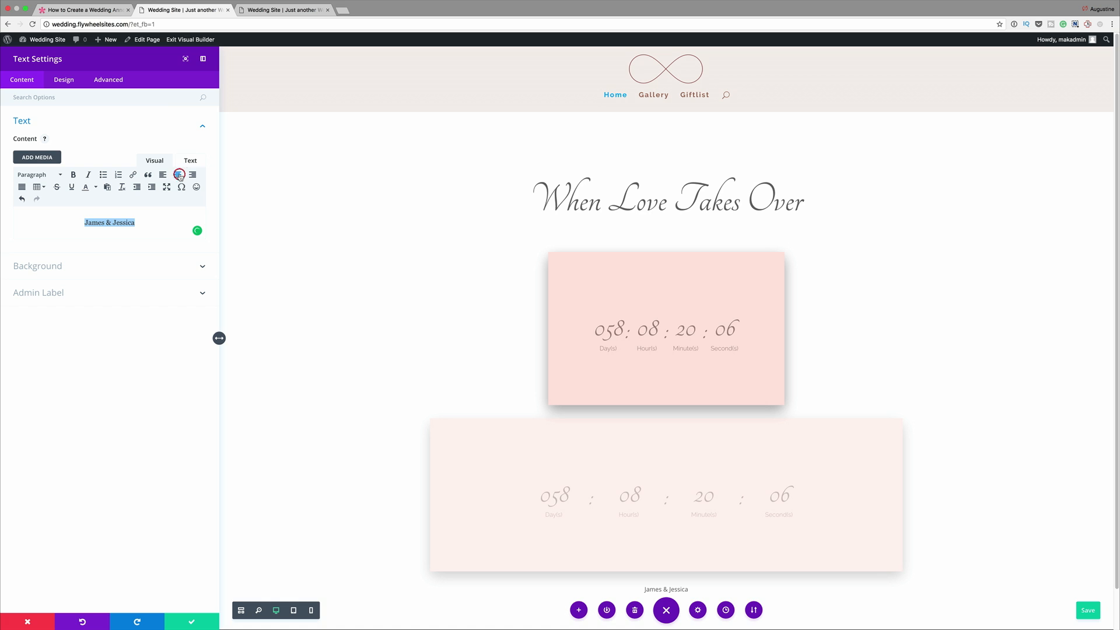
- Set the couple's names text to the Tangerine font at 50px
{"action": "scroll", "coordinate": [676, 563], "scroll_direction": "down", "scroll_amount": 2}
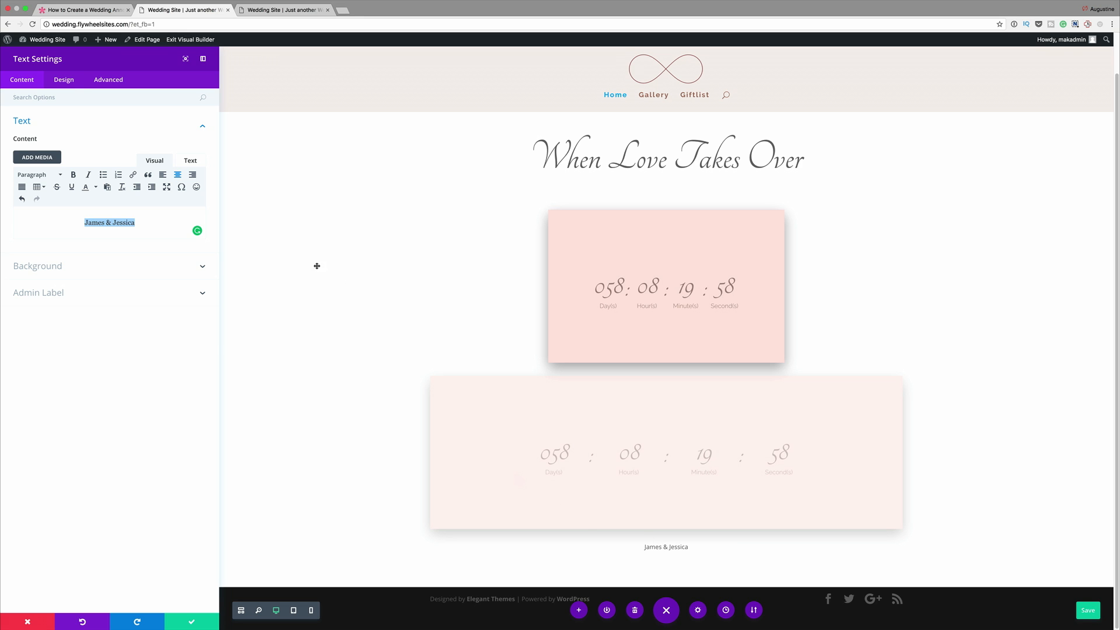
{"action": "left_click", "coordinate": [64, 80]}
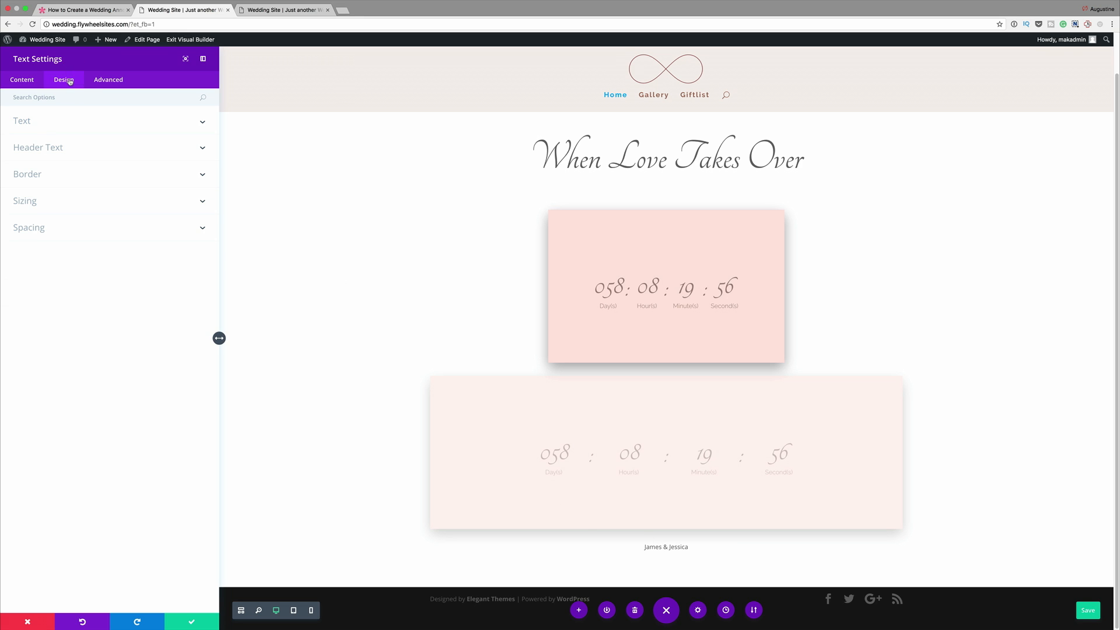
{"action": "left_click", "coordinate": [56, 124]}
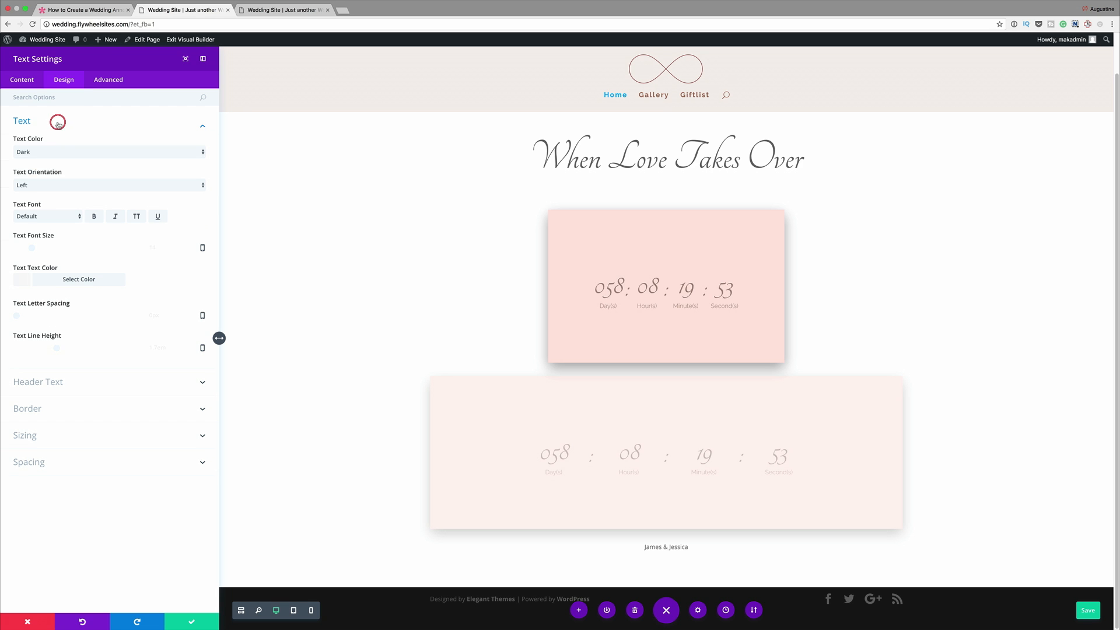
{"action": "left_click", "coordinate": [49, 218]}
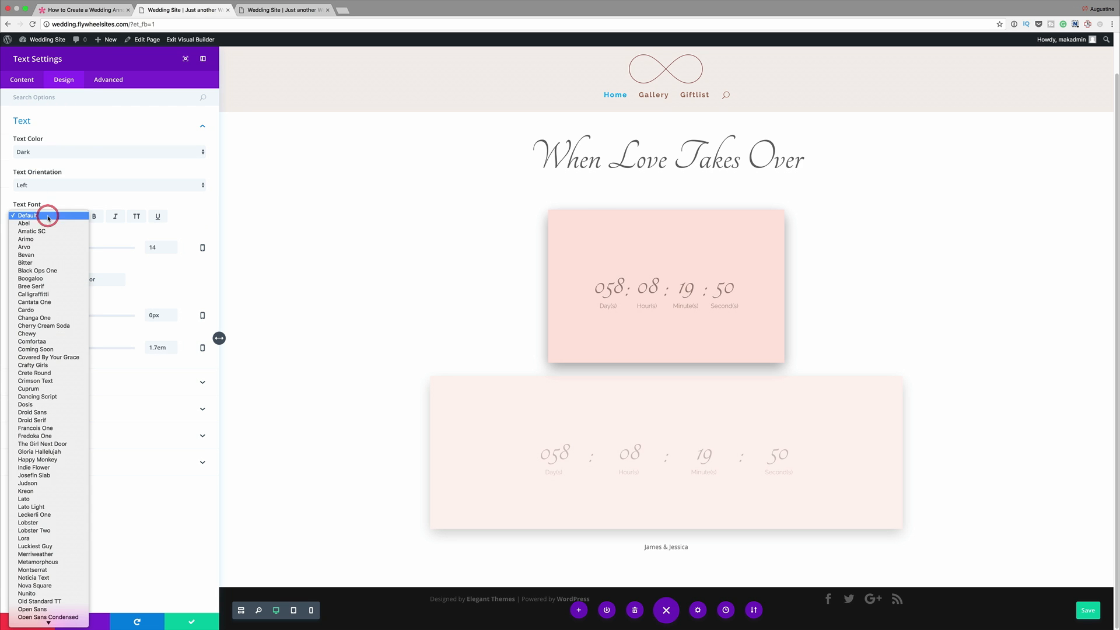
{"action": "left_click", "coordinate": [56, 582]}
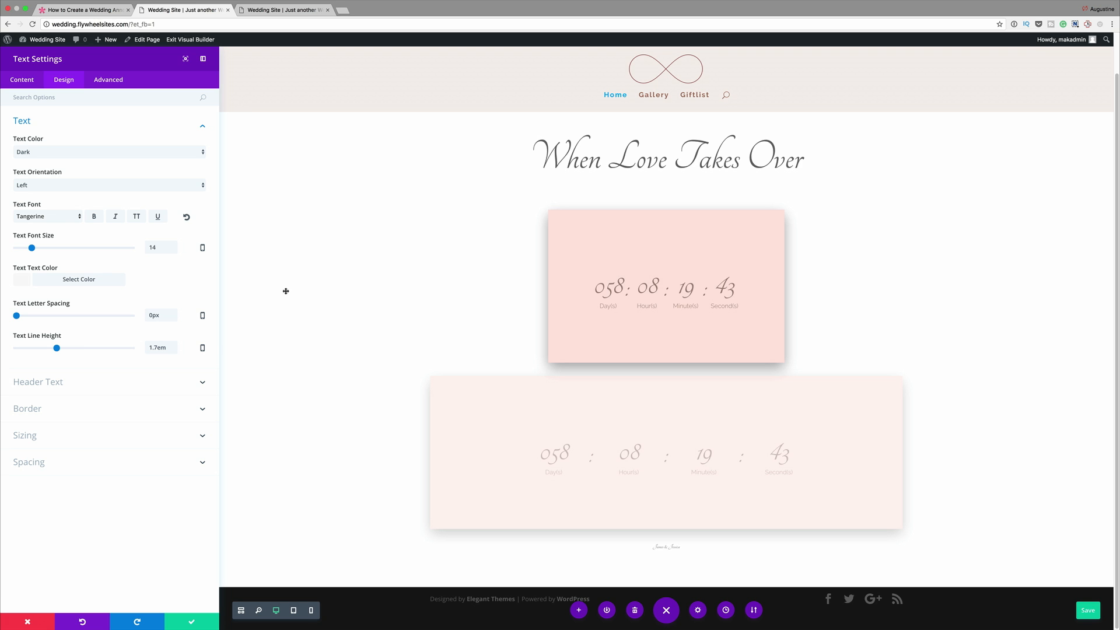
{"action": "double_click", "coordinate": [166, 247]}
{"action": "type", "text": "50"}
- Change the text color of the couple's names to the same grayish brown as the countdown timer text
{"action": "left_click", "coordinate": [78, 279]}
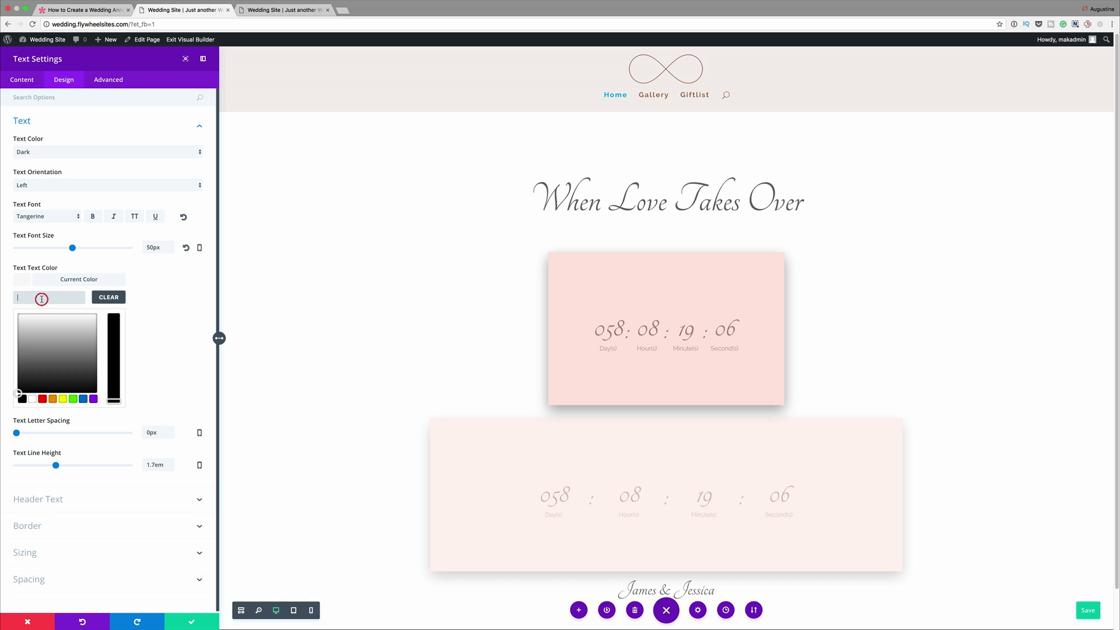
{"action": "type", "text": "#9b857b"}
{"action": "scroll", "coordinate": [239, 385], "scroll_direction": "down", "scroll_amount": 2}
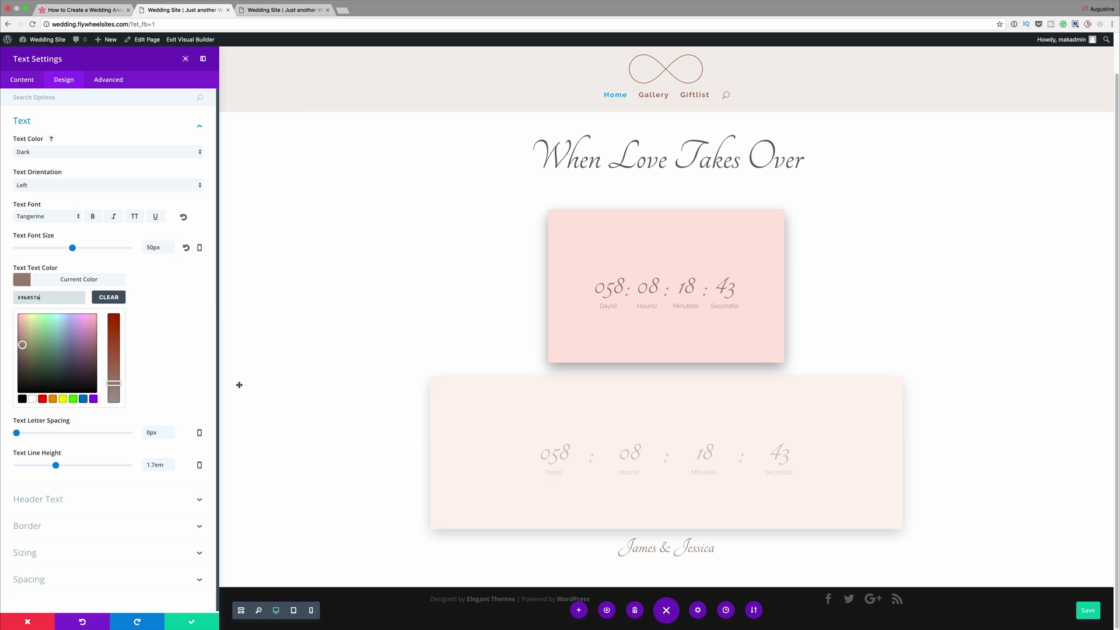
- Find the custom margin options for the names text, set the top margin to 10%, and save the module settings
{"action": "left_click", "coordinate": [160, 96]}
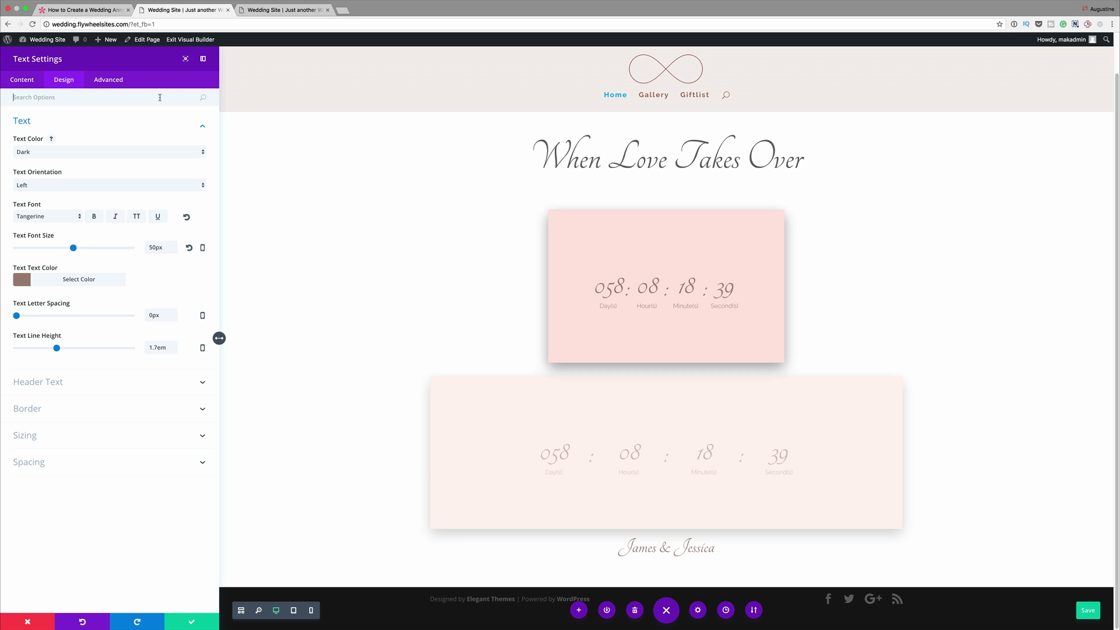
{"action": "type", "text": "C"}
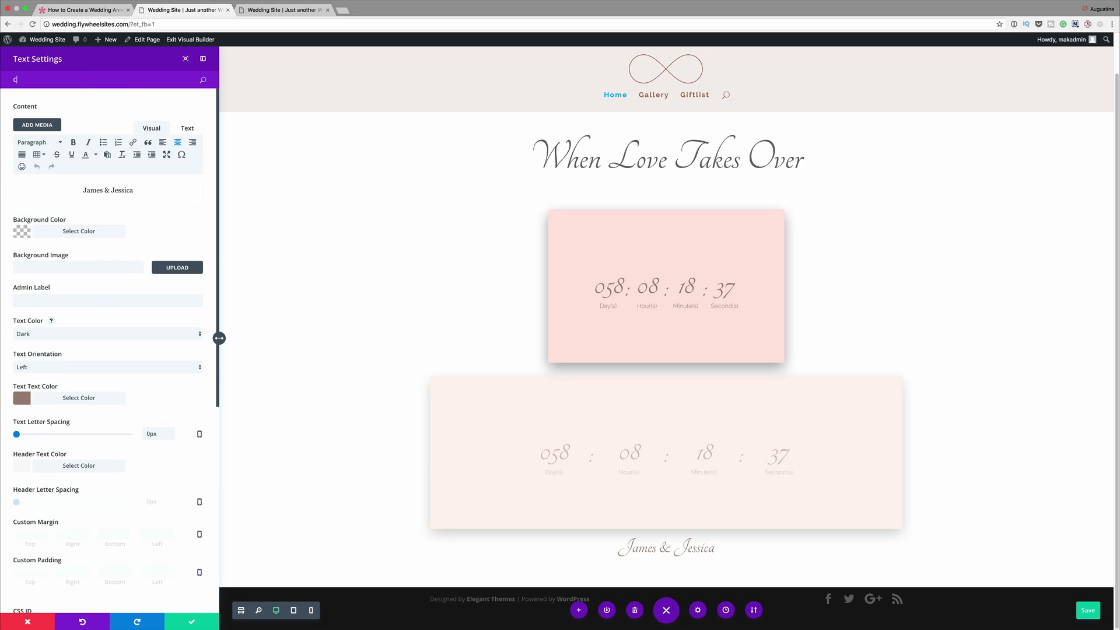
{"action": "type", "text": "us"}
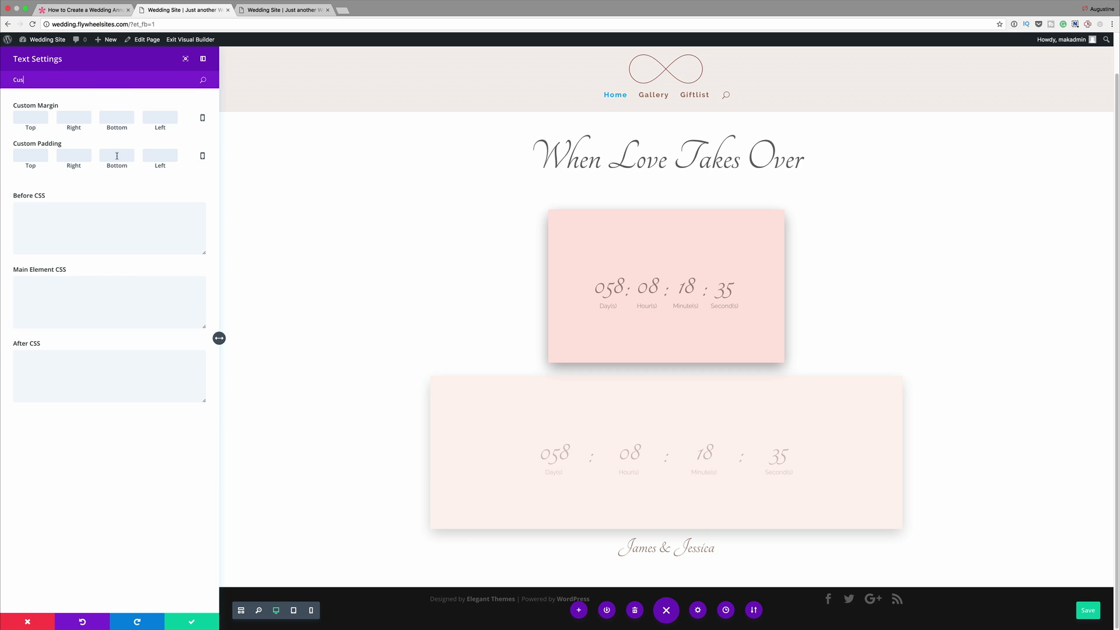
{"action": "type", "text": "10"}
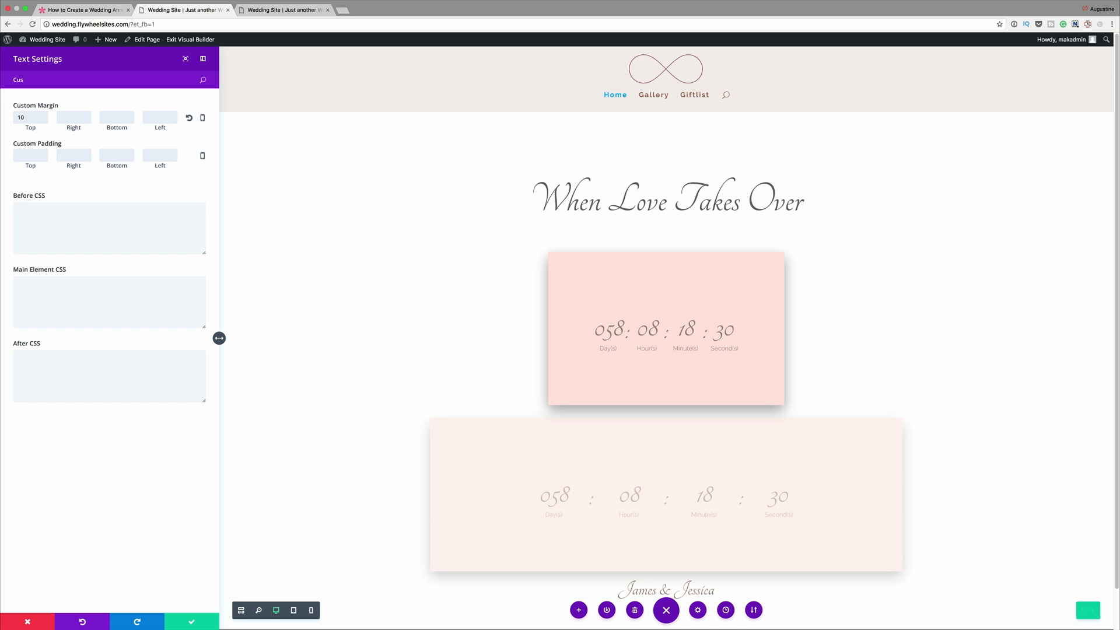
{"action": "type", "text": "%"}
{"action": "scroll", "coordinate": [340, 250], "scroll_direction": "down", "scroll_amount": 2}
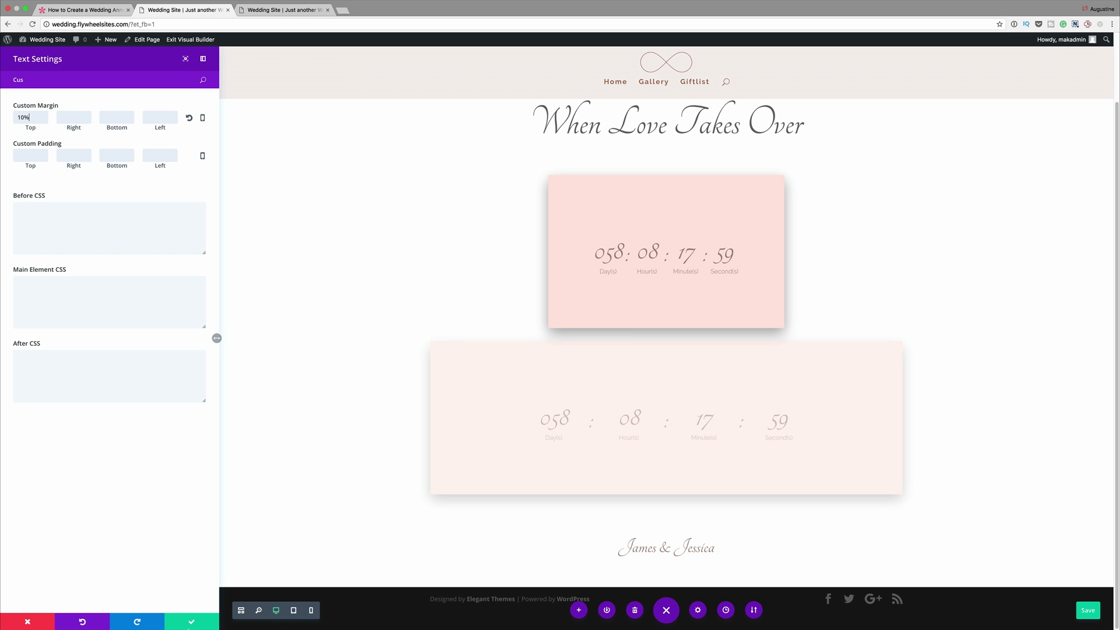
{"action": "left_click", "coordinate": [186, 619]}
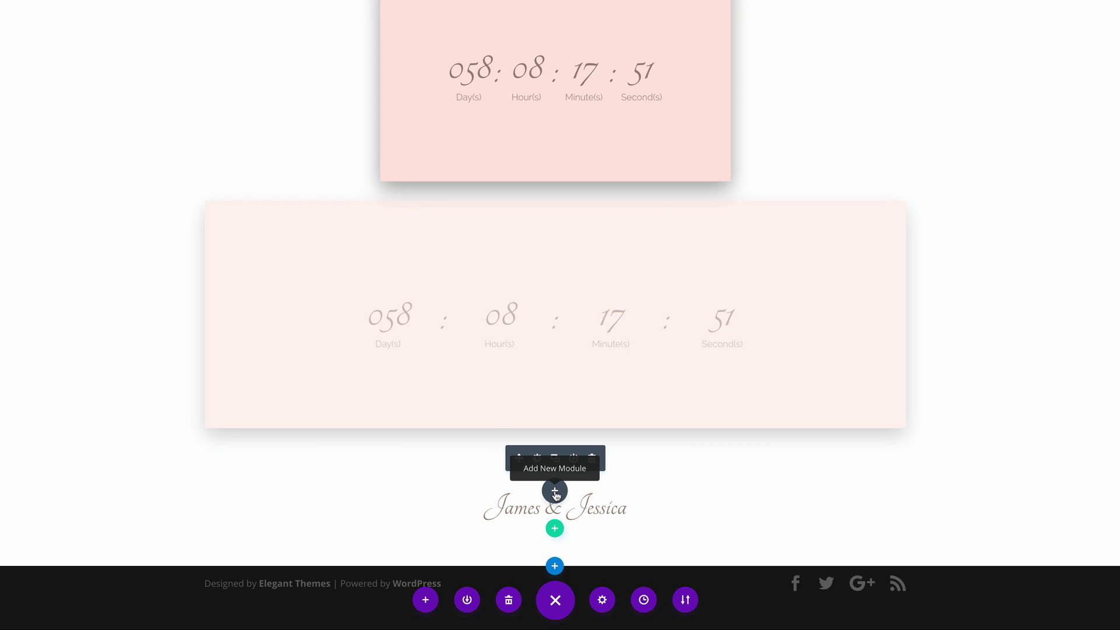
- Add a Divider module below the couple's names and set its visibility to Show Divider
{"action": "left_click", "coordinate": [555, 493]}
{"action": "left_click", "coordinate": [536, 394]}
{"action": "type", "text": "div"}
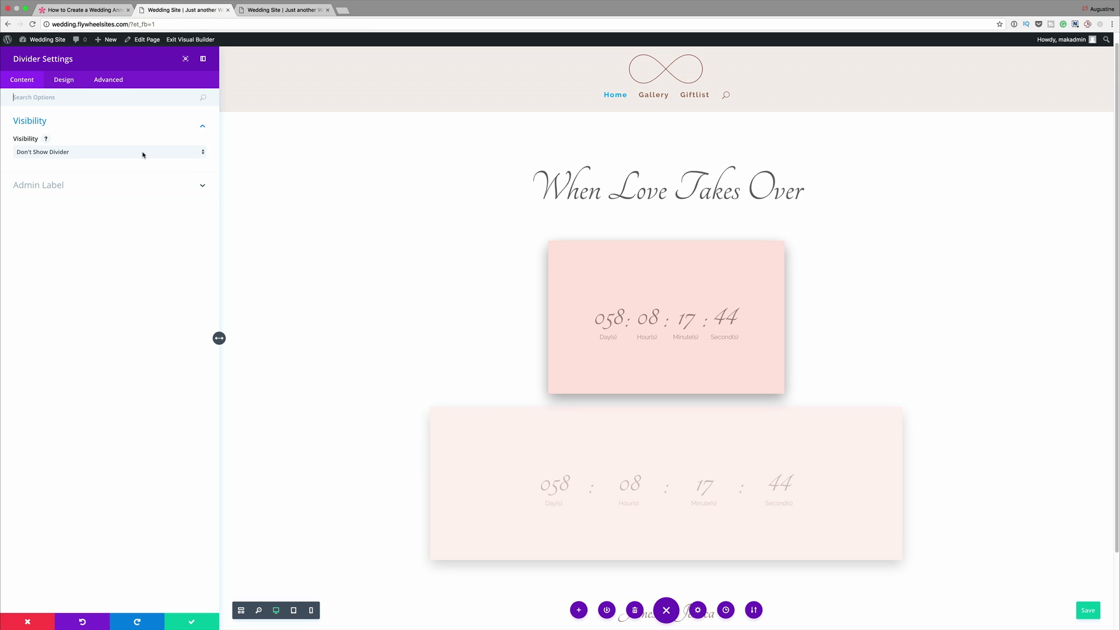
{"action": "left_click", "coordinate": [143, 153]}
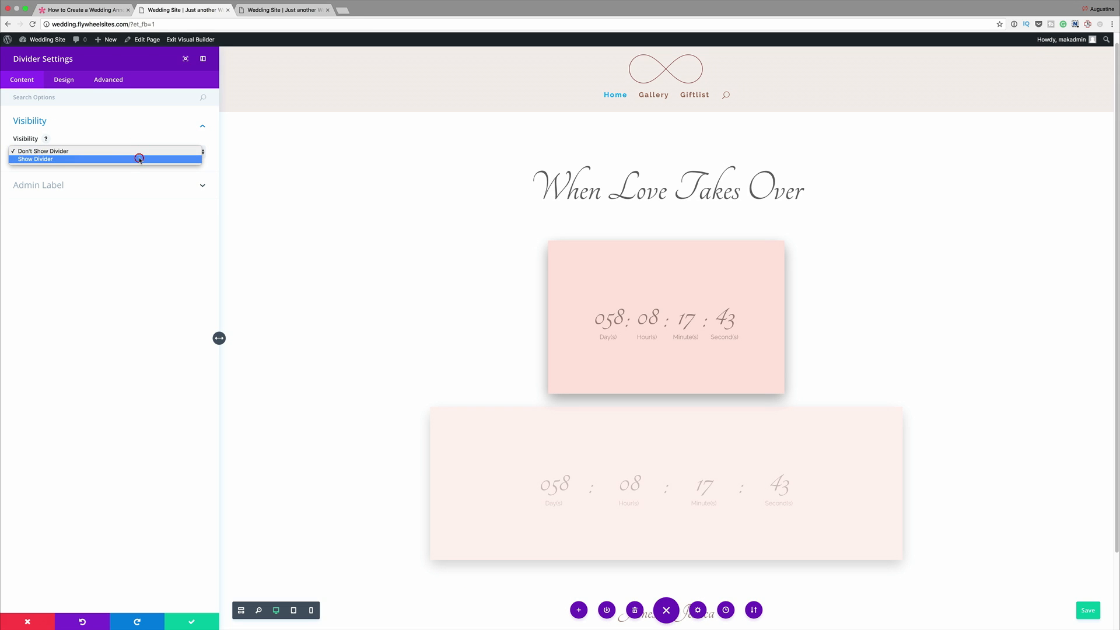
{"action": "left_click", "coordinate": [140, 159]}
- Change the divider's color to the same grayish brown as the couple's names text
{"action": "left_click", "coordinate": [65, 81]}
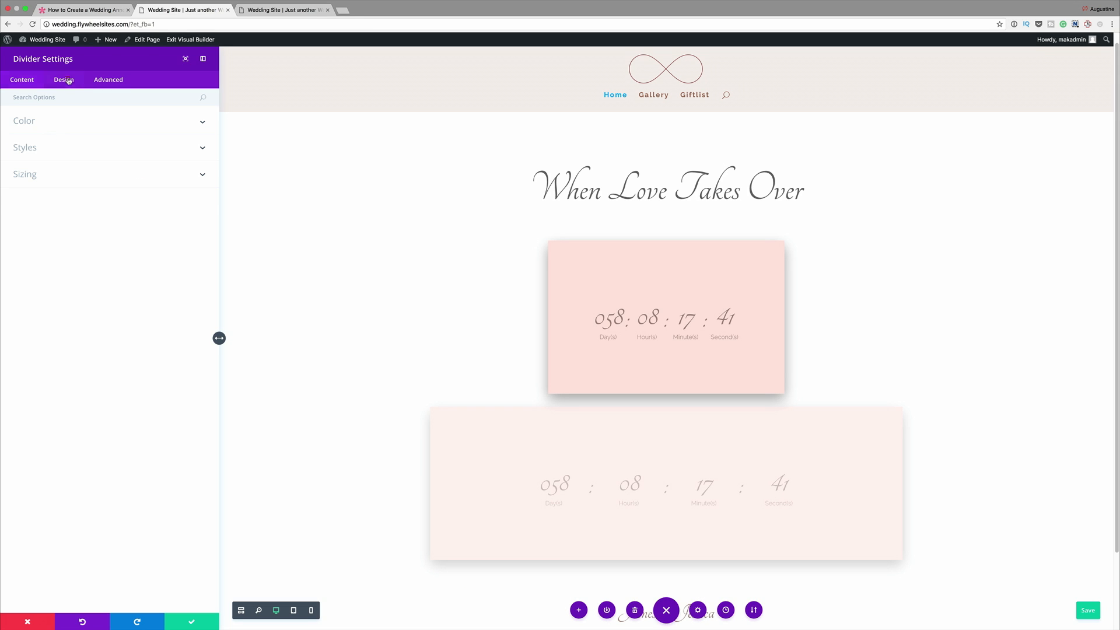
{"action": "left_click", "coordinate": [54, 124]}
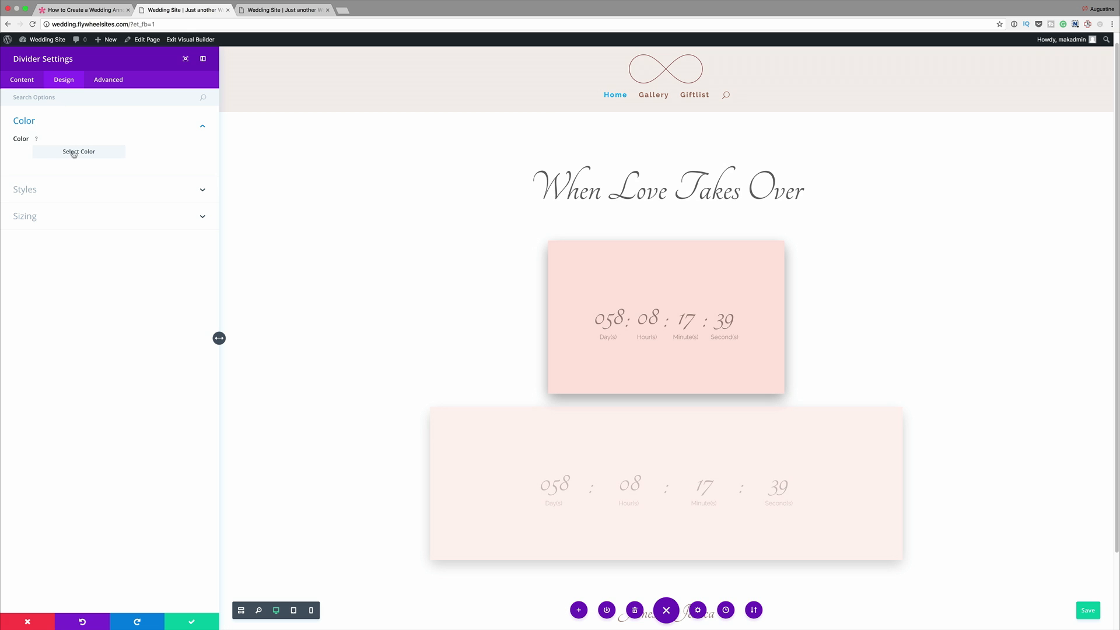
{"action": "left_click", "coordinate": [58, 151]}
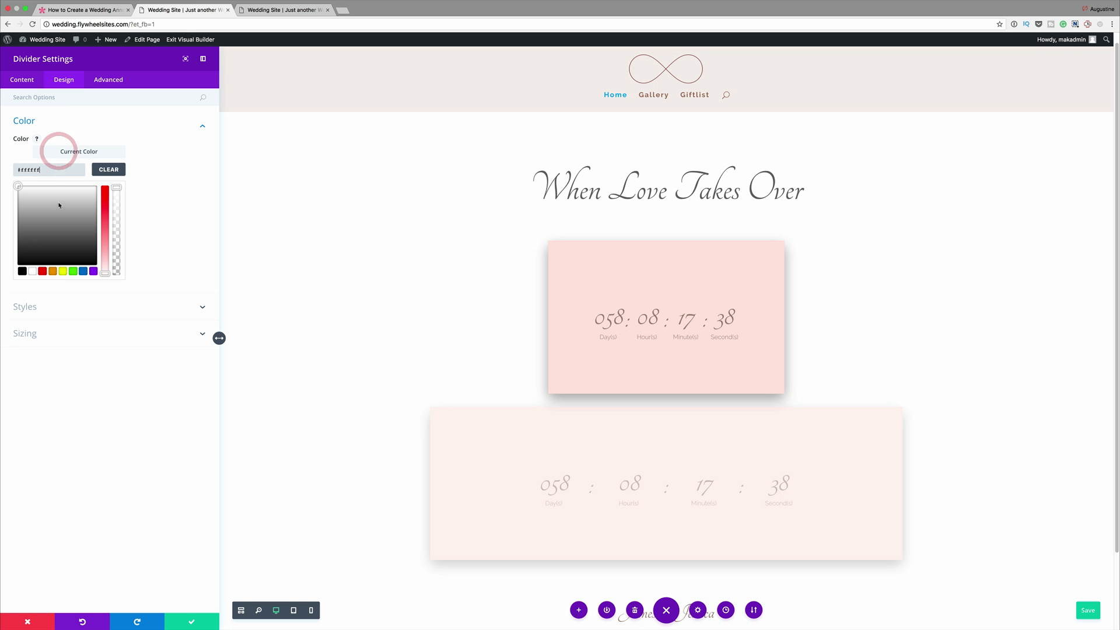
{"action": "double_click", "coordinate": [23, 170]}
{"action": "key", "text": "super+v"}
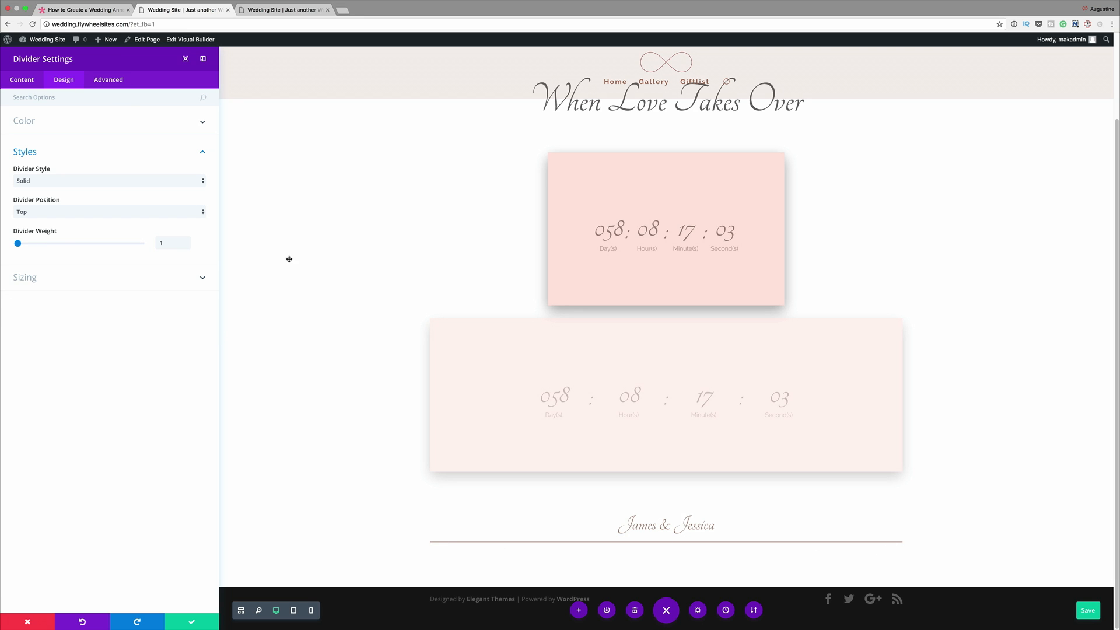
- Add main-element custom CSS to the divider with automatic left and right margins and 30% width, and save the module
{"action": "left_click", "coordinate": [105, 81]}
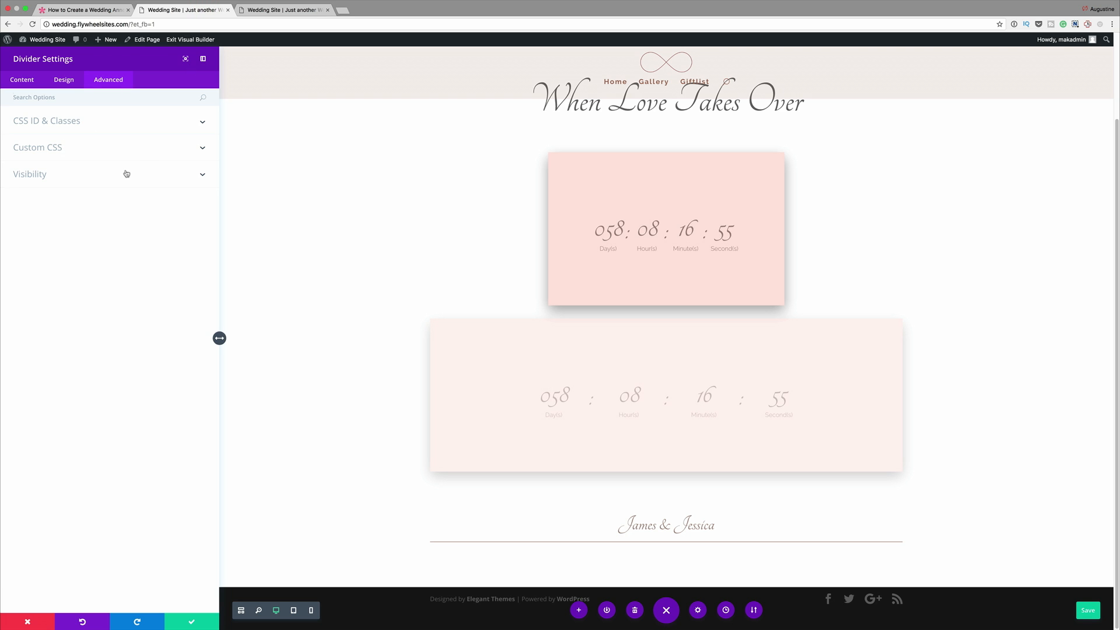
{"action": "left_click", "coordinate": [45, 149]}
{"action": "left_click", "coordinate": [60, 268]}
{"action": "type", "text": "margin-left: auto; margin-right: auto; width: 30%;"}
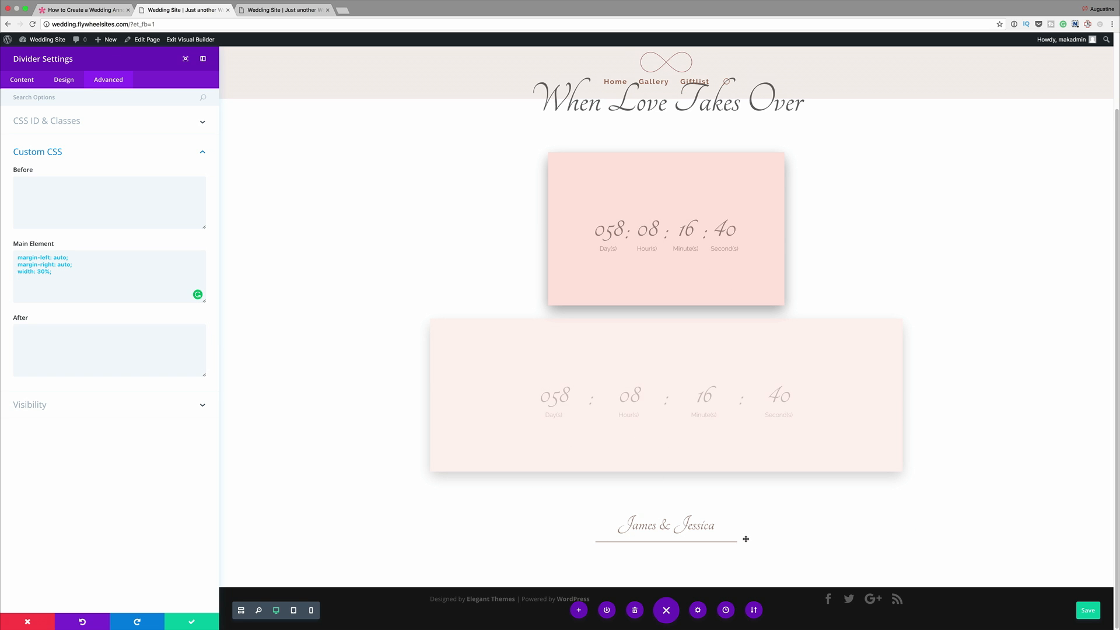
{"action": "left_click", "coordinate": [193, 620]}
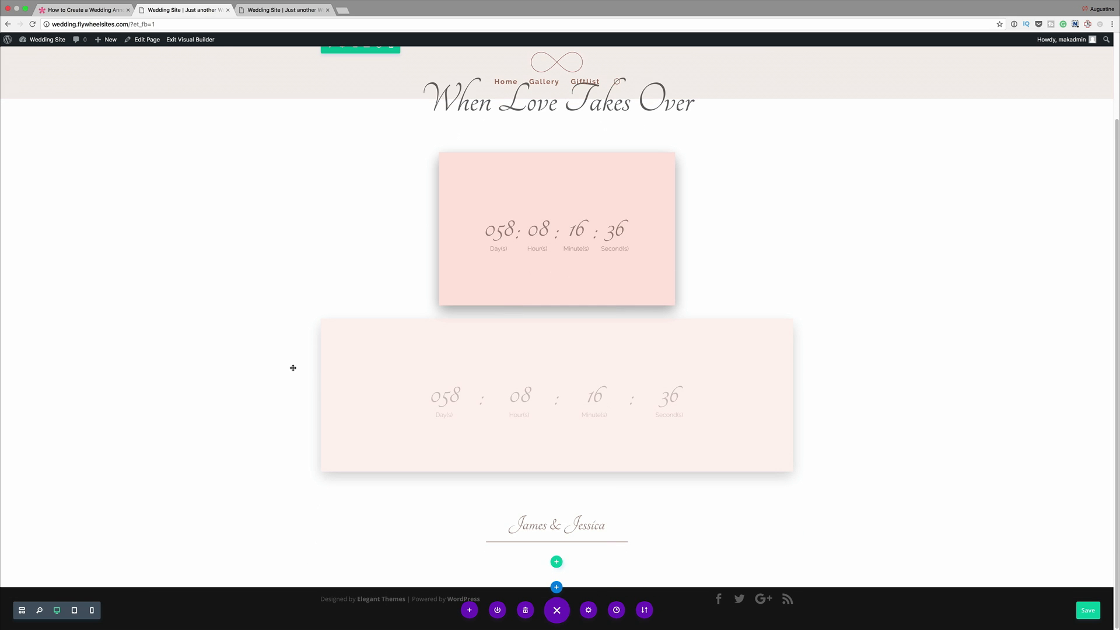
- Reload the live Home page in the other browser tab to check the current design
{"action": "scroll", "coordinate": [312, 300], "scroll_direction": "up", "scroll_amount": 2}
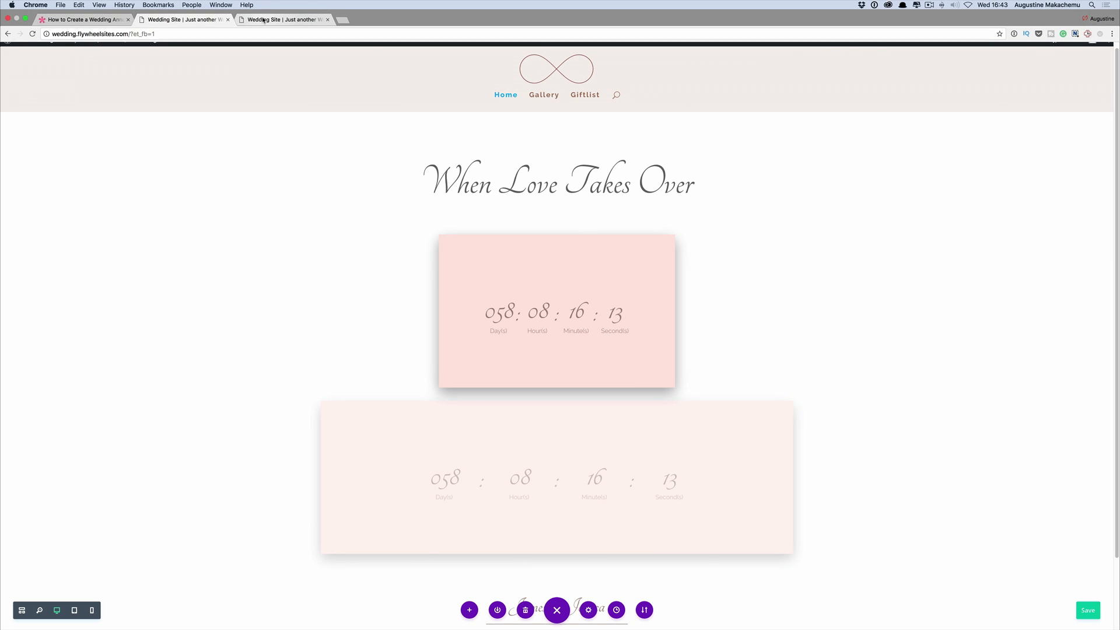
{"action": "left_click", "coordinate": [286, 10]}
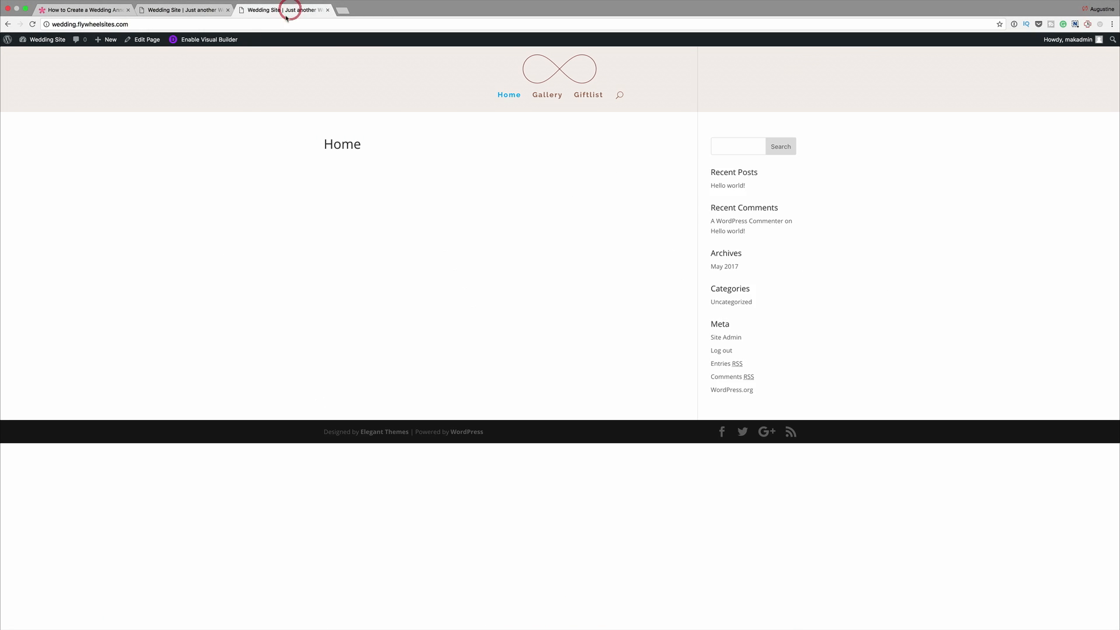
{"action": "left_click", "coordinate": [32, 25]}
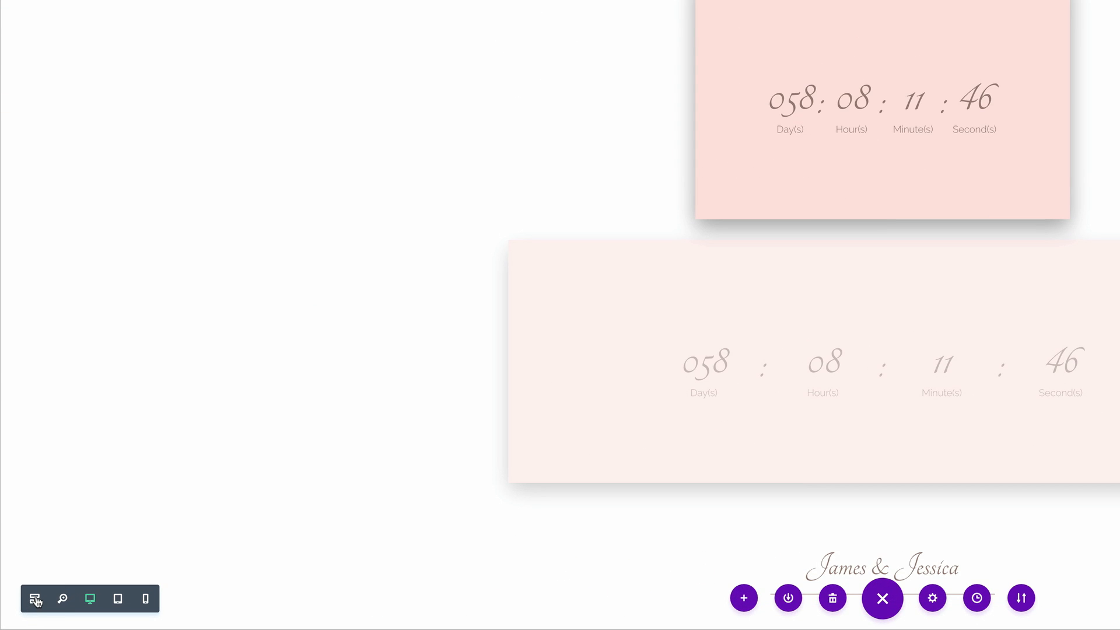
- In wireframe view, add a regular section below the first one with a two-column row, without inserting a module
{"action": "left_click", "coordinate": [35, 600]}
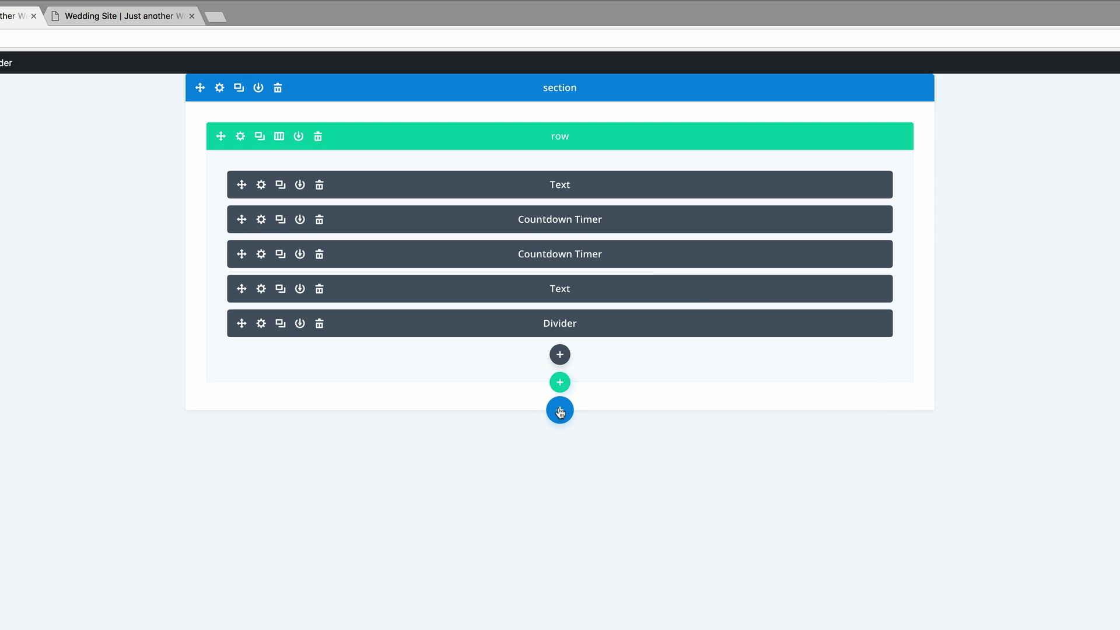
{"action": "left_click", "coordinate": [887, 41]}
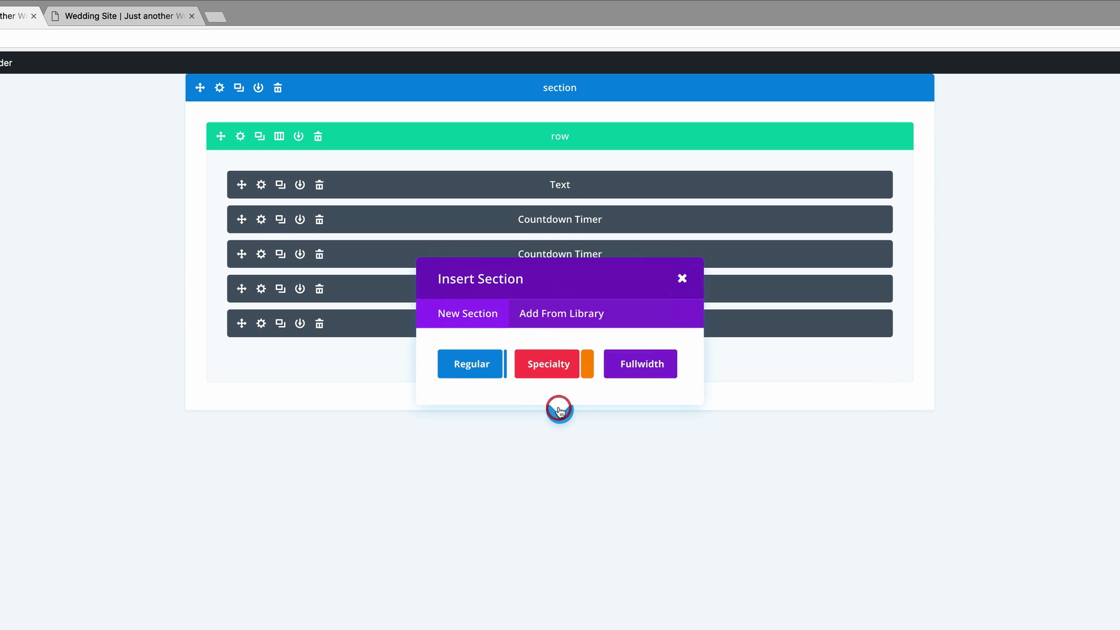
{"action": "left_click", "coordinate": [475, 357]}
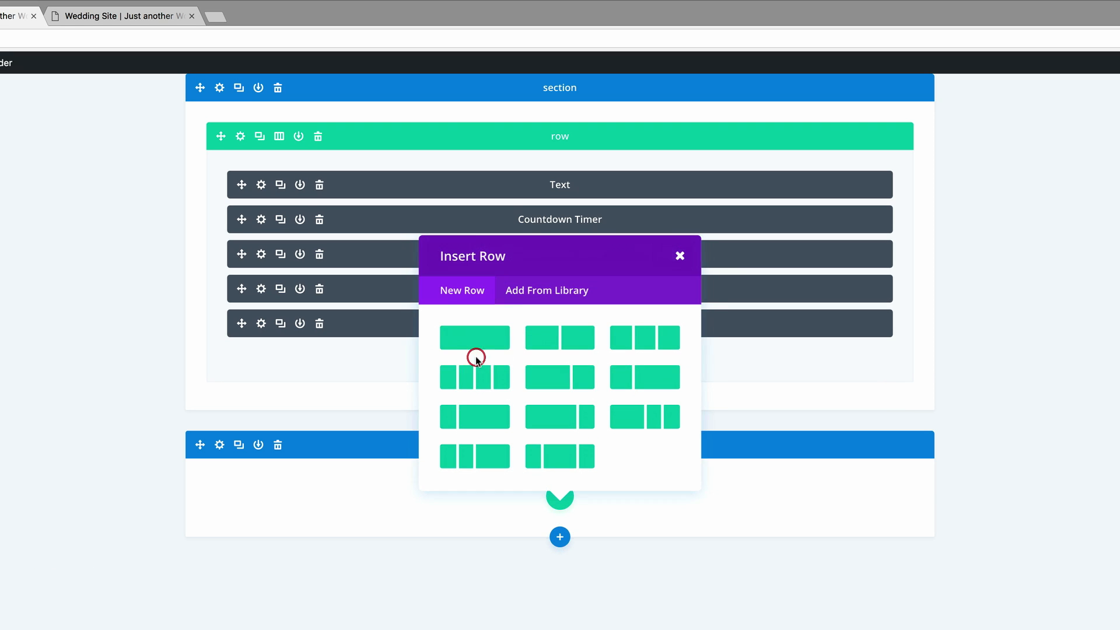
{"action": "left_click", "coordinate": [567, 341]}
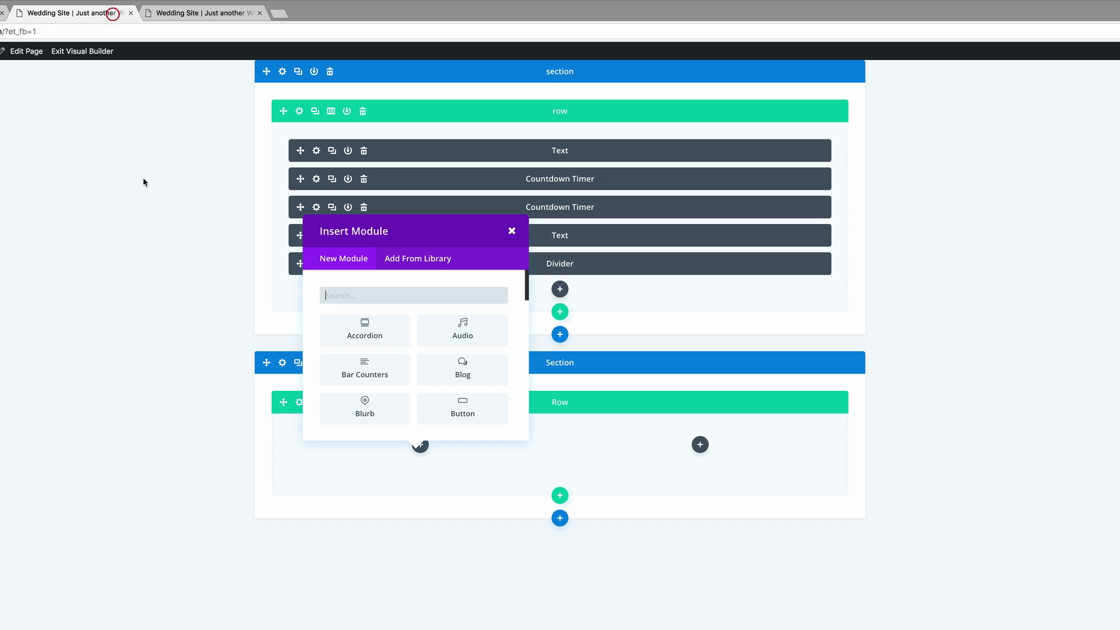
{"action": "left_click", "coordinate": [53, 476]}
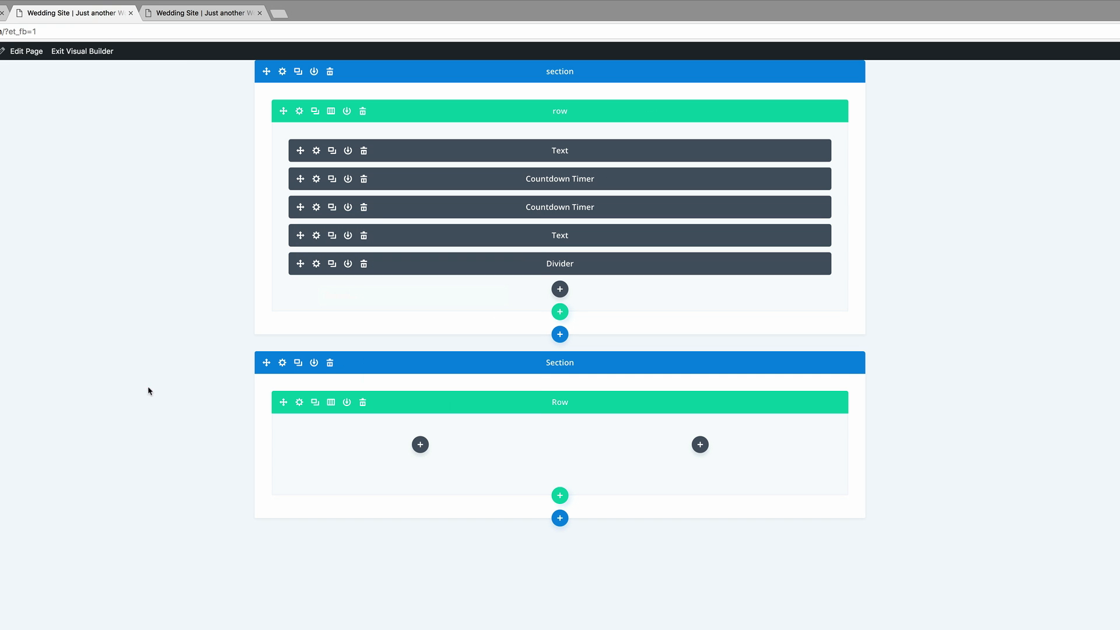
- Open the new section's background color for editing
{"action": "left_click", "coordinate": [283, 364]}
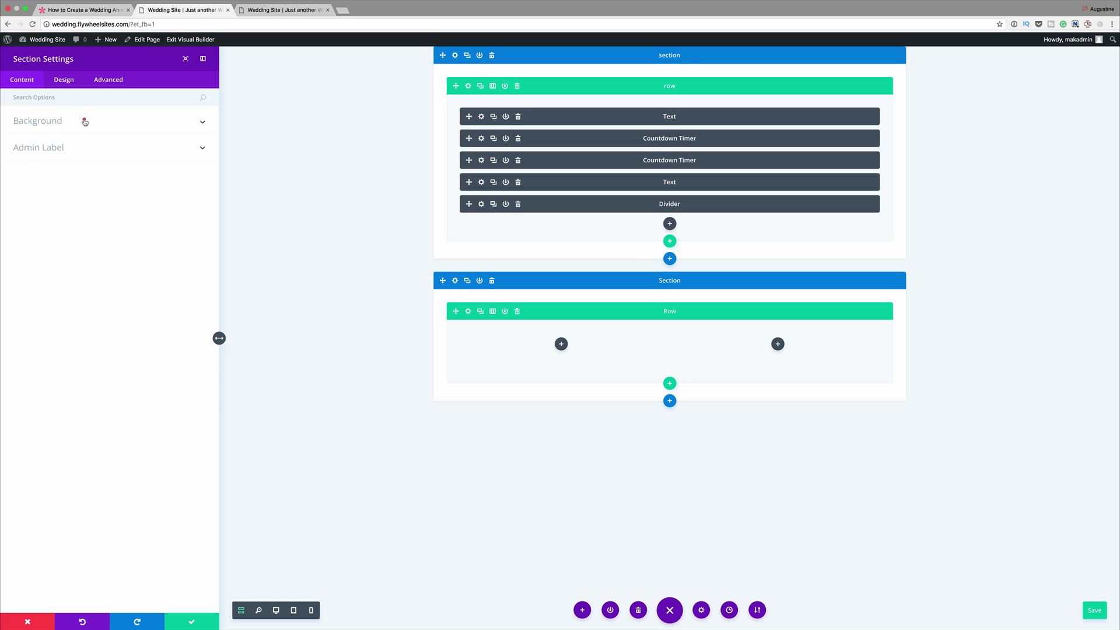
{"action": "left_click", "coordinate": [85, 121]}
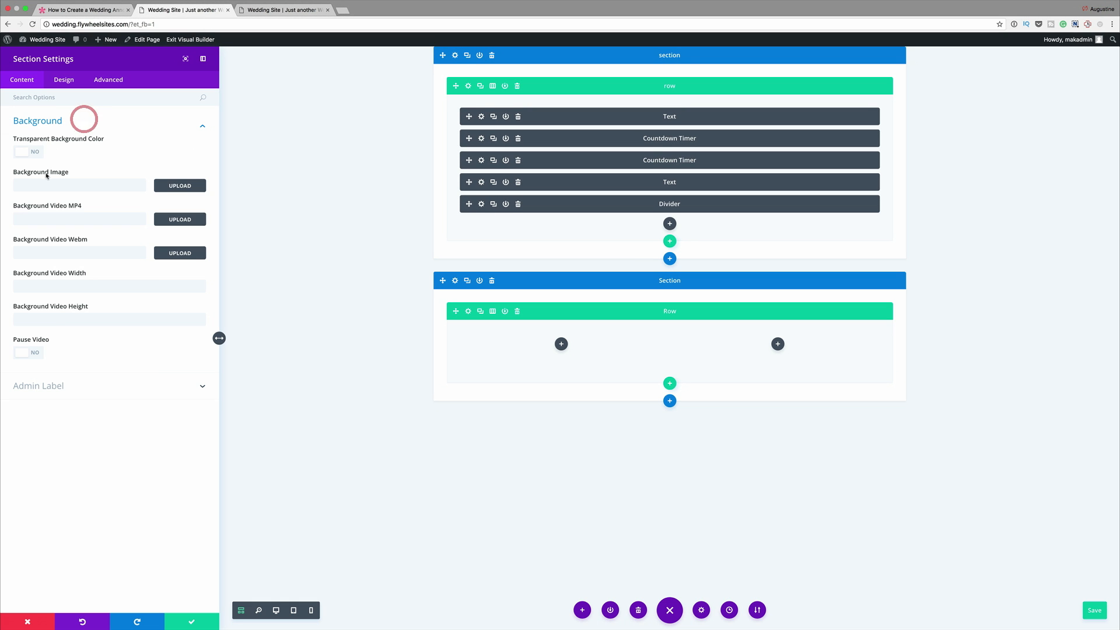
{"action": "left_click", "coordinate": [43, 176]}
{"action": "left_click", "coordinate": [52, 203]}
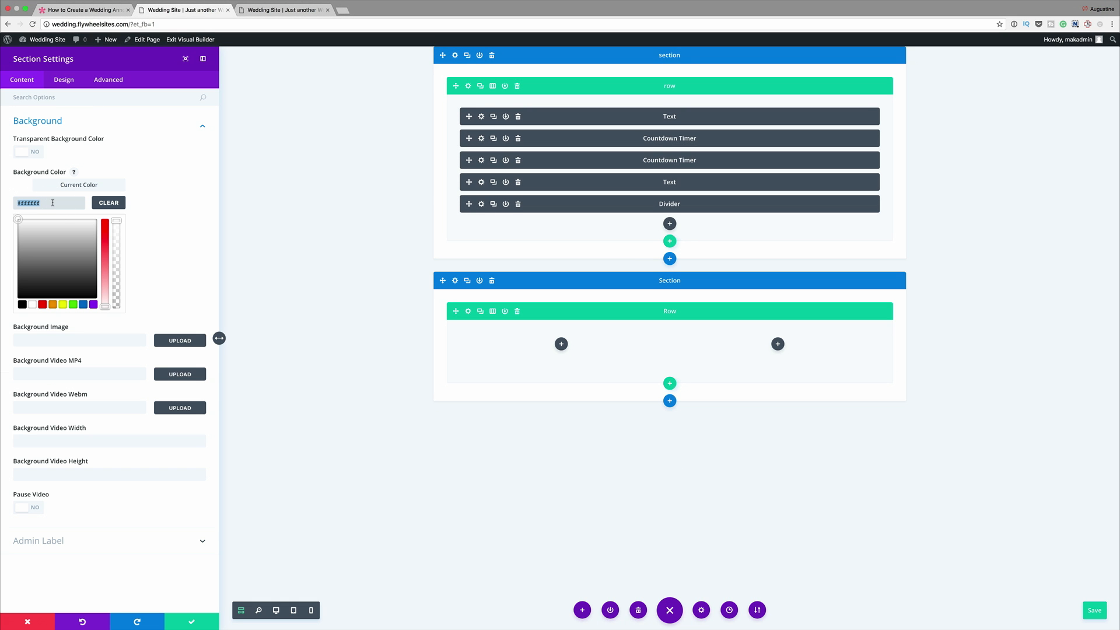
- Find the custom padding options for the new section, set the bottom padding to 5%, and save the settings
{"action": "left_click", "coordinate": [88, 103]}
{"action": "left_click", "coordinate": [88, 98]}
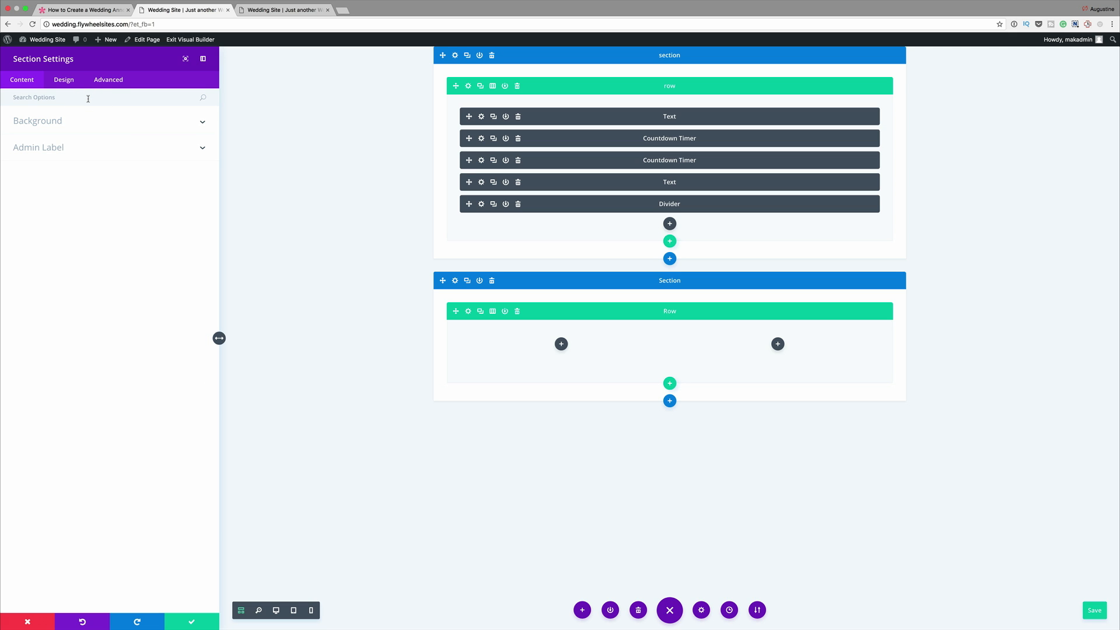
{"action": "type", "text": "b"}
{"action": "key", "text": "BackSpace"}
{"action": "type", "text": "Pad"}
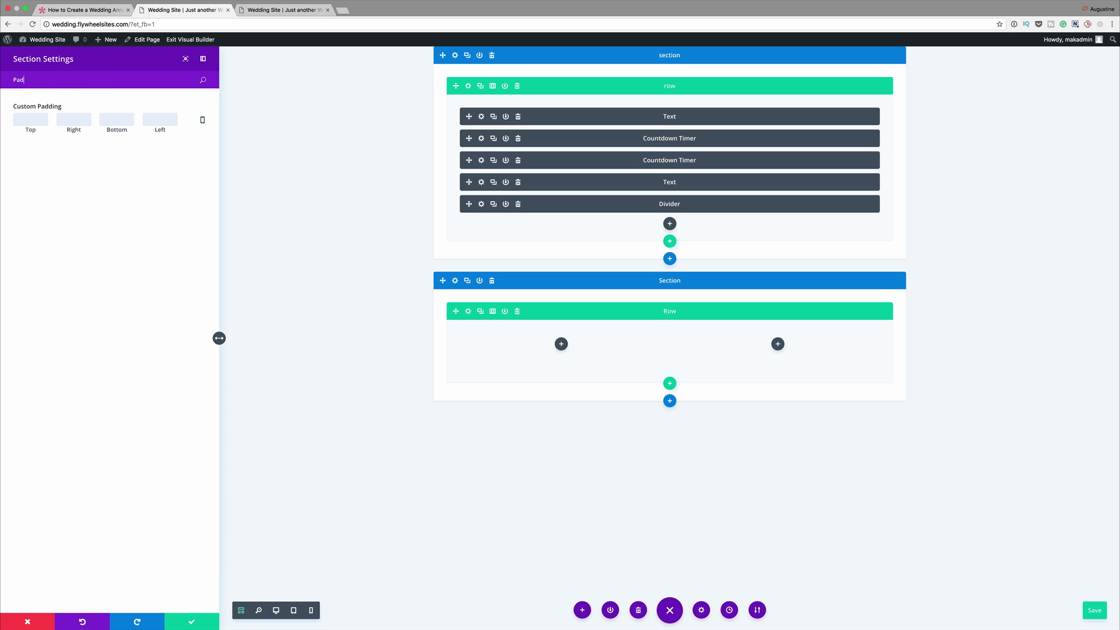
{"action": "left_click", "coordinate": [117, 120]}
{"action": "type", "text": "5%"}
{"action": "left_click", "coordinate": [194, 623]}
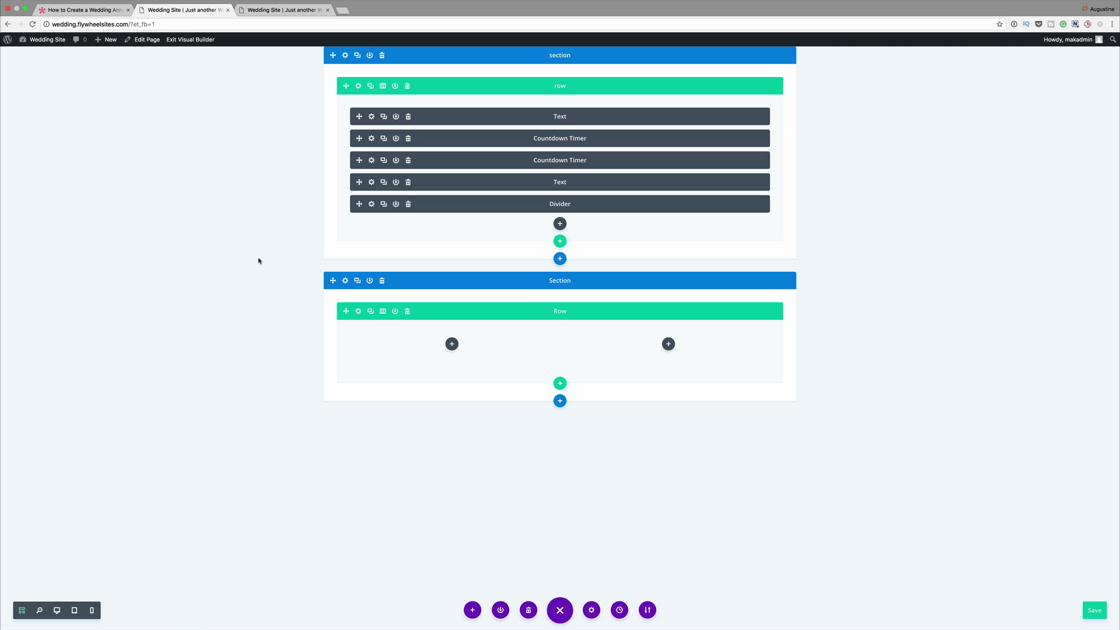
- Enable custom width for the new two-column row, switch the unit to percent, and set the width to 90%
{"action": "left_click", "coordinate": [359, 311]}
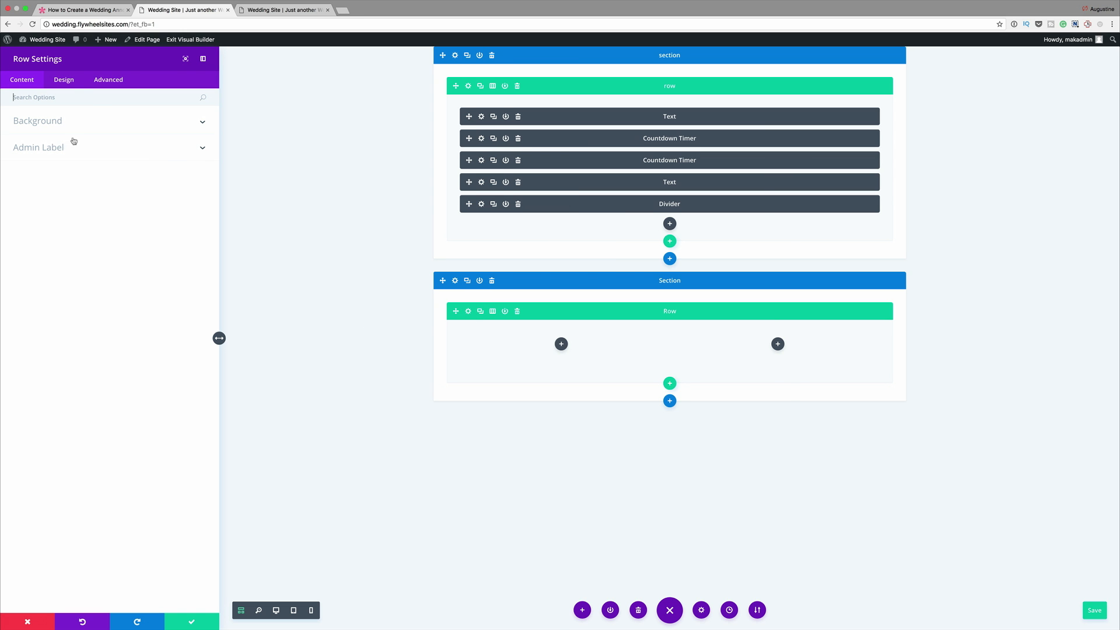
{"action": "left_click", "coordinate": [65, 80]}
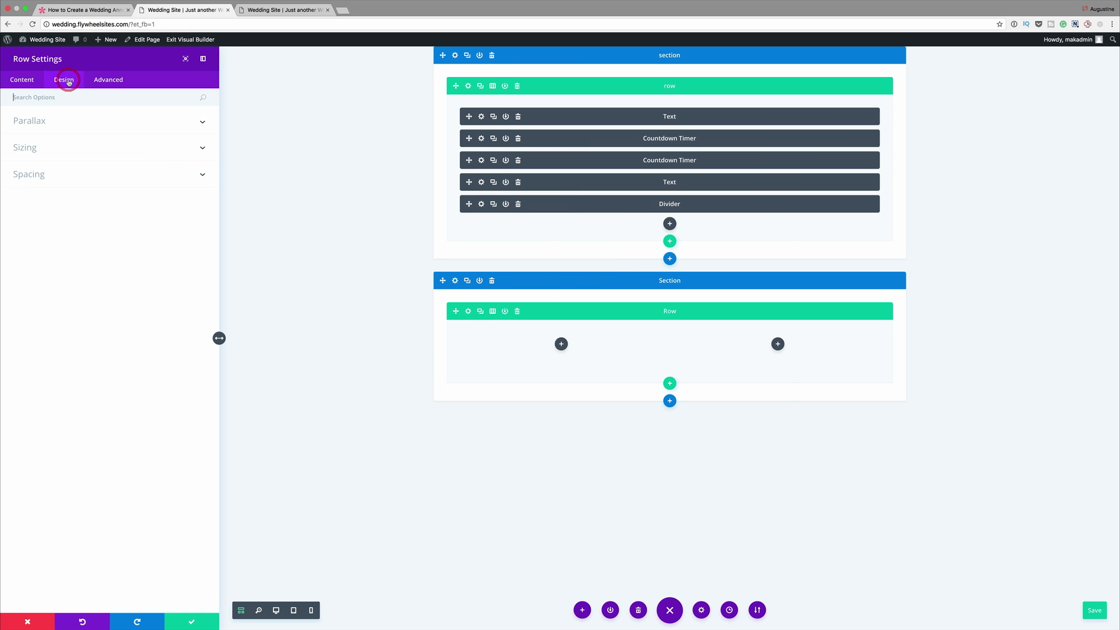
{"action": "left_click", "coordinate": [43, 151]}
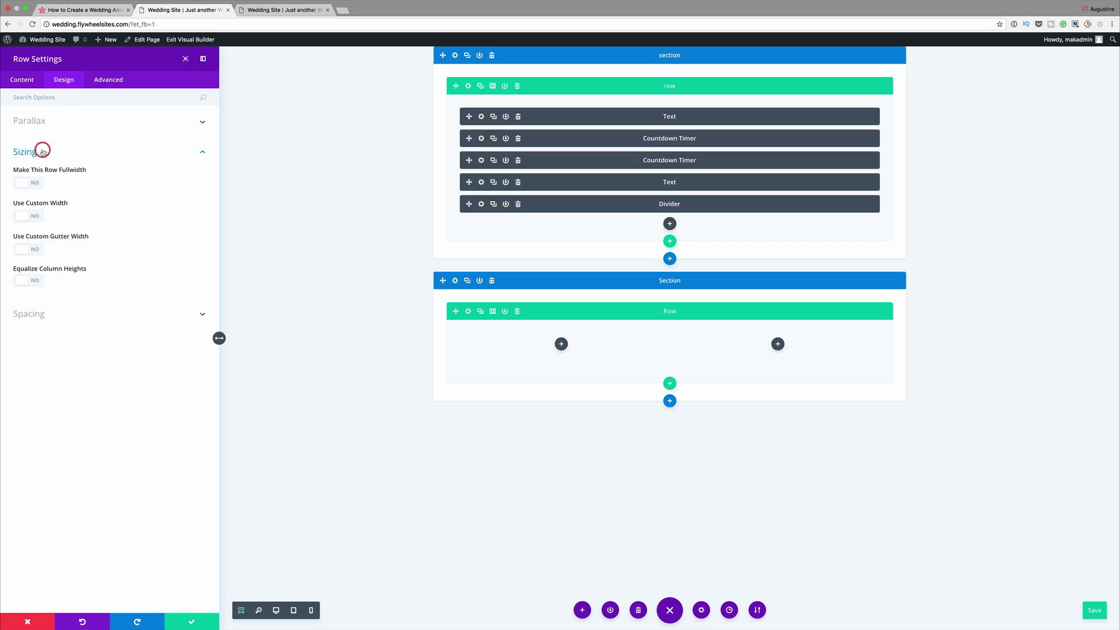
{"action": "left_click", "coordinate": [38, 217]}
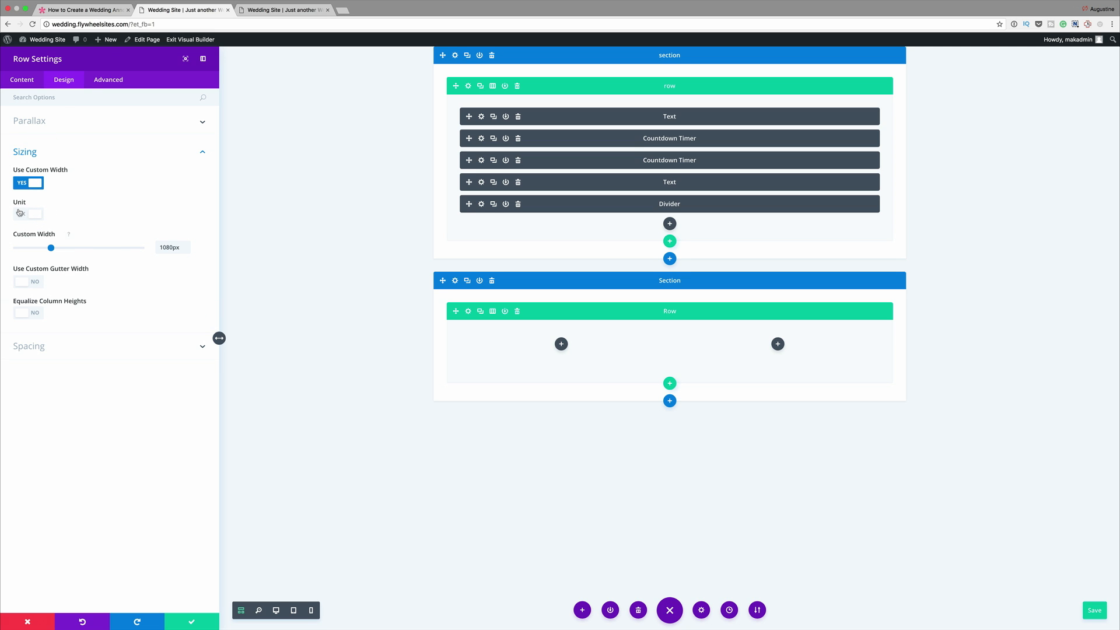
{"action": "left_click", "coordinate": [21, 215]}
{"action": "left_click", "coordinate": [164, 248]}
{"action": "key", "text": "BackSpace"}
{"action": "type", "text": "90"}
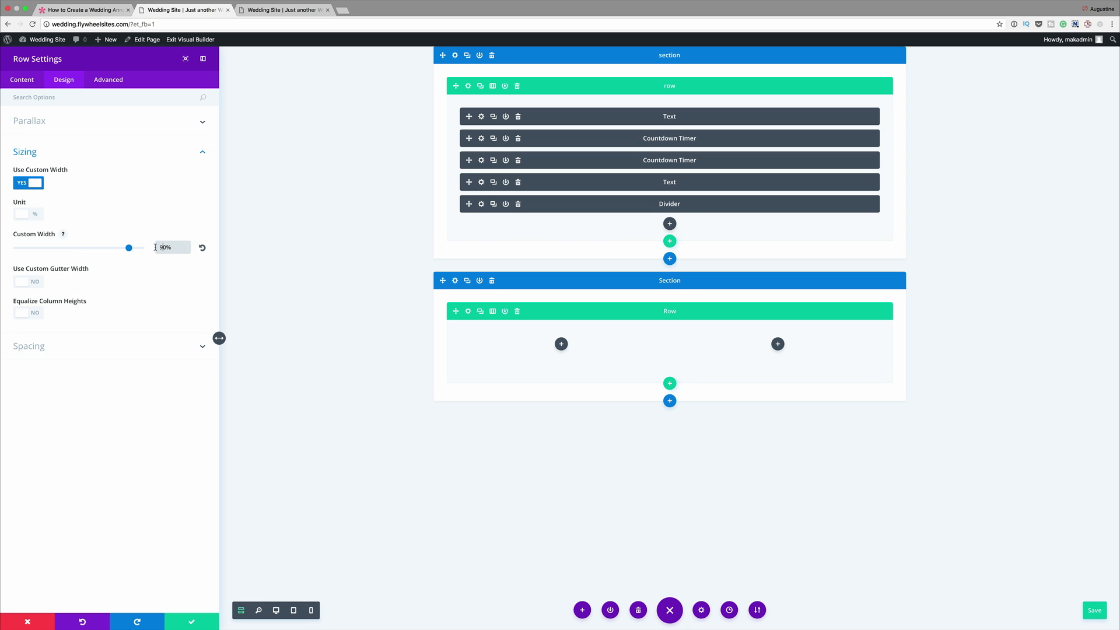
- Enable custom gutter width for the new row and set it to 1
{"action": "left_click", "coordinate": [36, 283]}
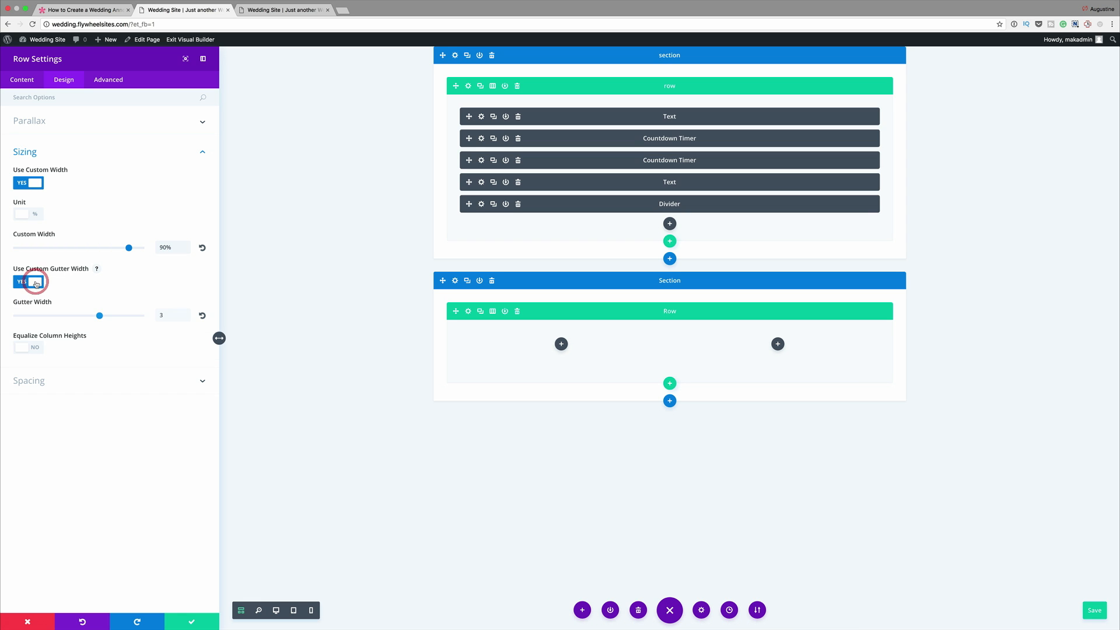
{"action": "left_click", "coordinate": [165, 314]}
{"action": "key", "text": "BackSpace"}
{"action": "type", "text": "1"}
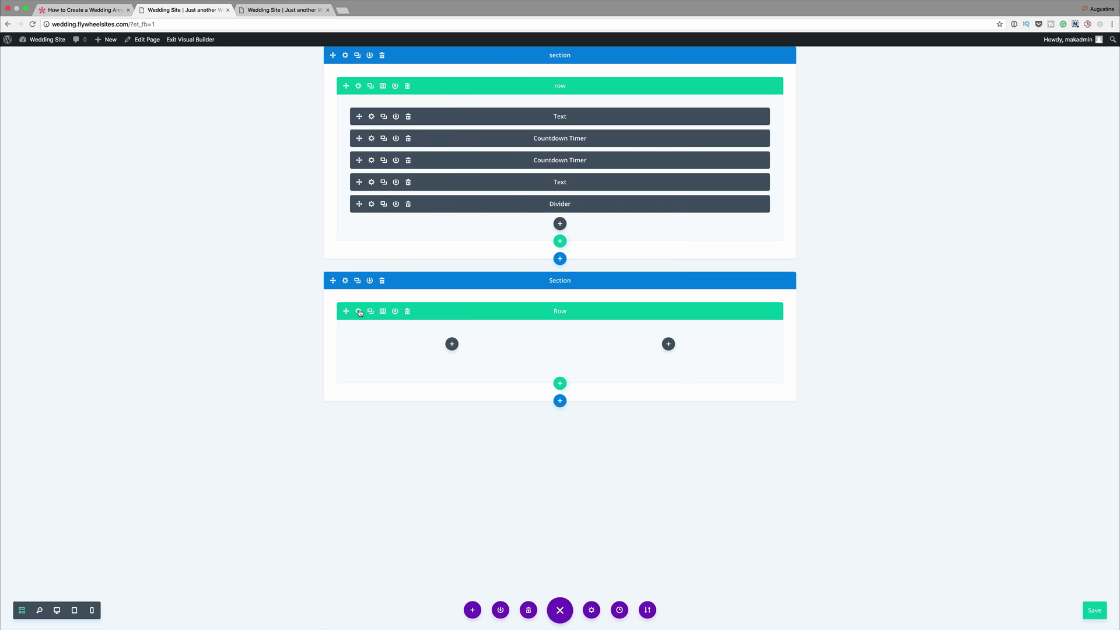
- Find the device visibility options for the new row, disable it on phone and tablet, and save
{"action": "left_click", "coordinate": [359, 310]}
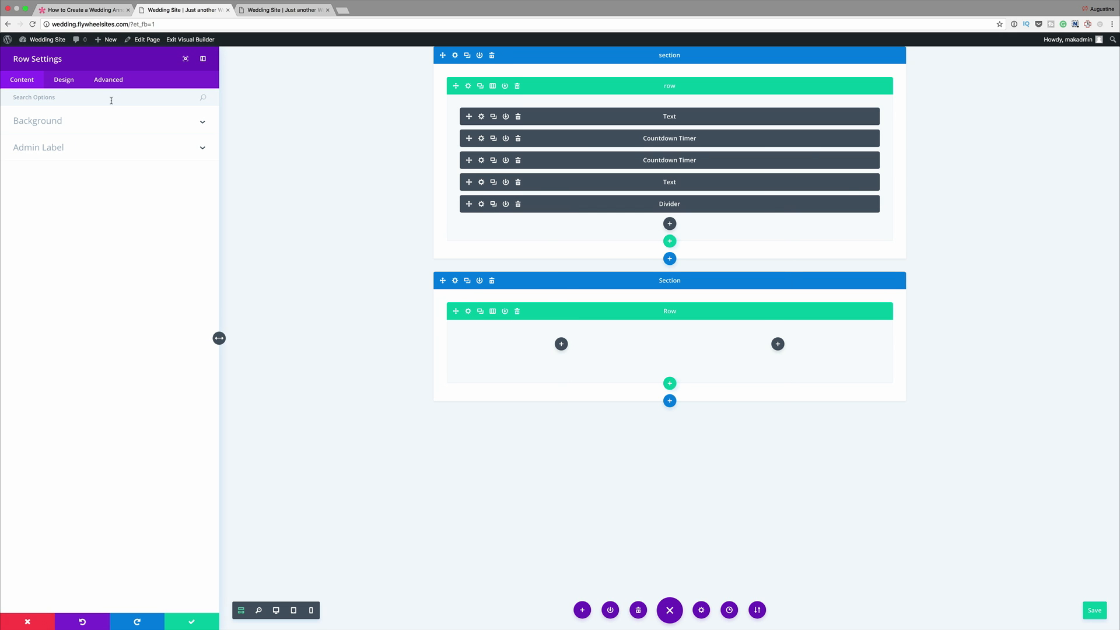
{"action": "left_click", "coordinate": [109, 97]}
{"action": "type", "text": "Di"}
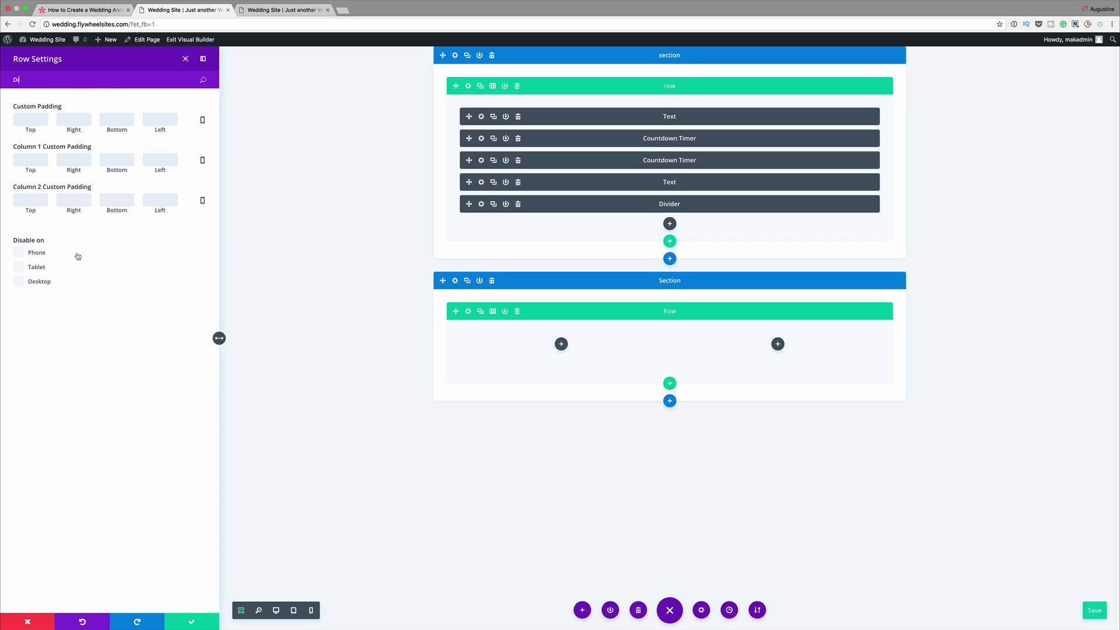
{"action": "left_click", "coordinate": [19, 254]}
{"action": "left_click", "coordinate": [19, 267]}
{"action": "left_click", "coordinate": [193, 623]}
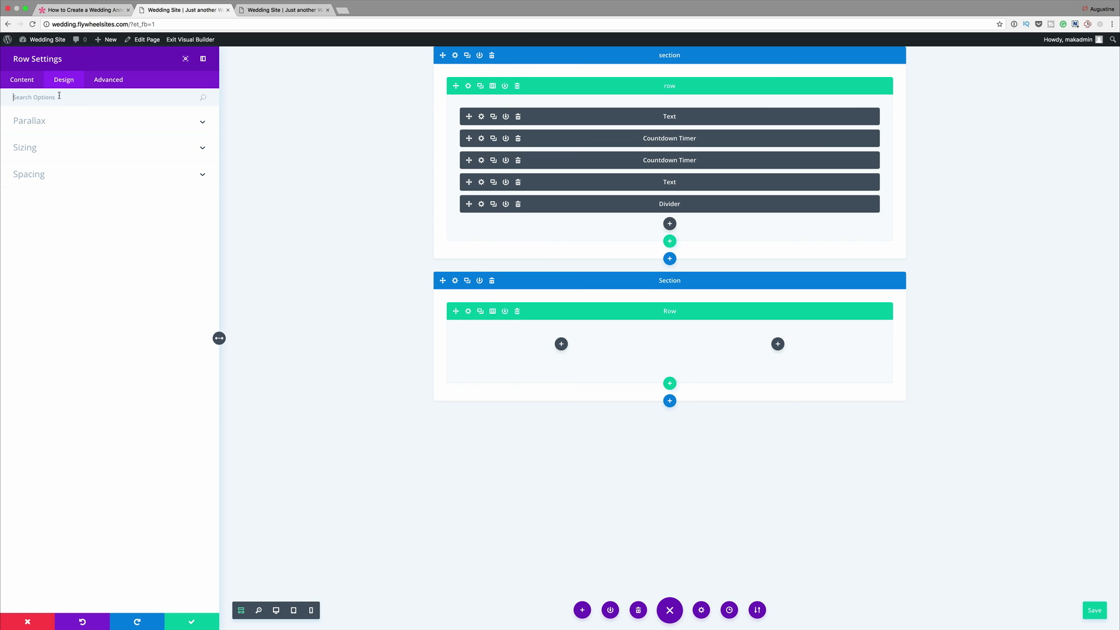
- Find the Equalize Column Heights option for the two-column row and try to enable it
{"action": "left_click", "coordinate": [59, 95]}
{"action": "type", "text": "E"}
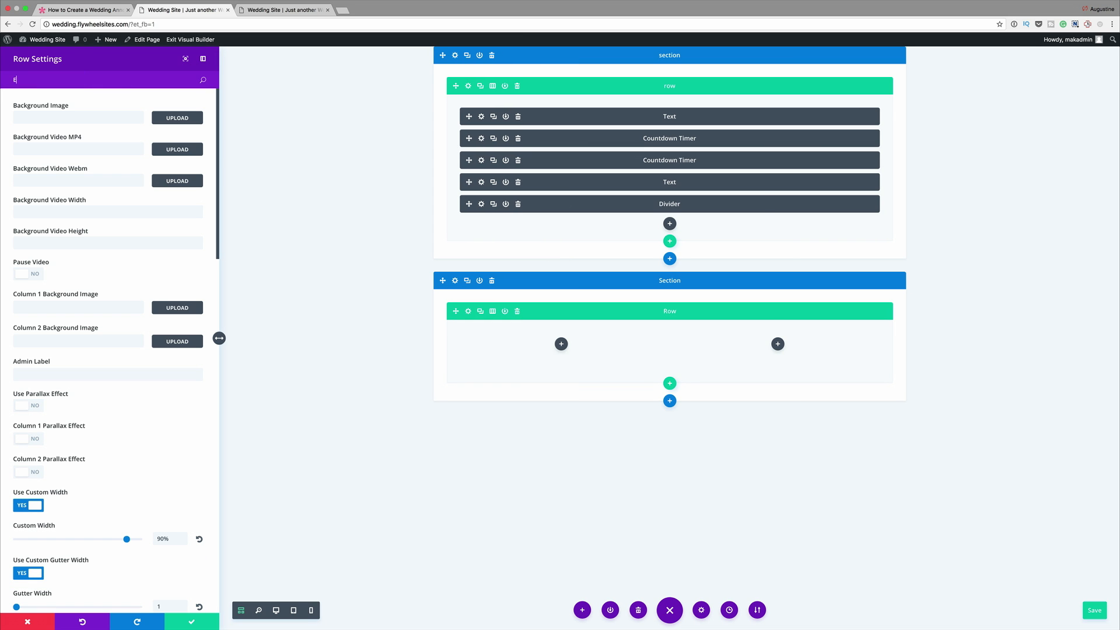
{"action": "type", "text": "q"}
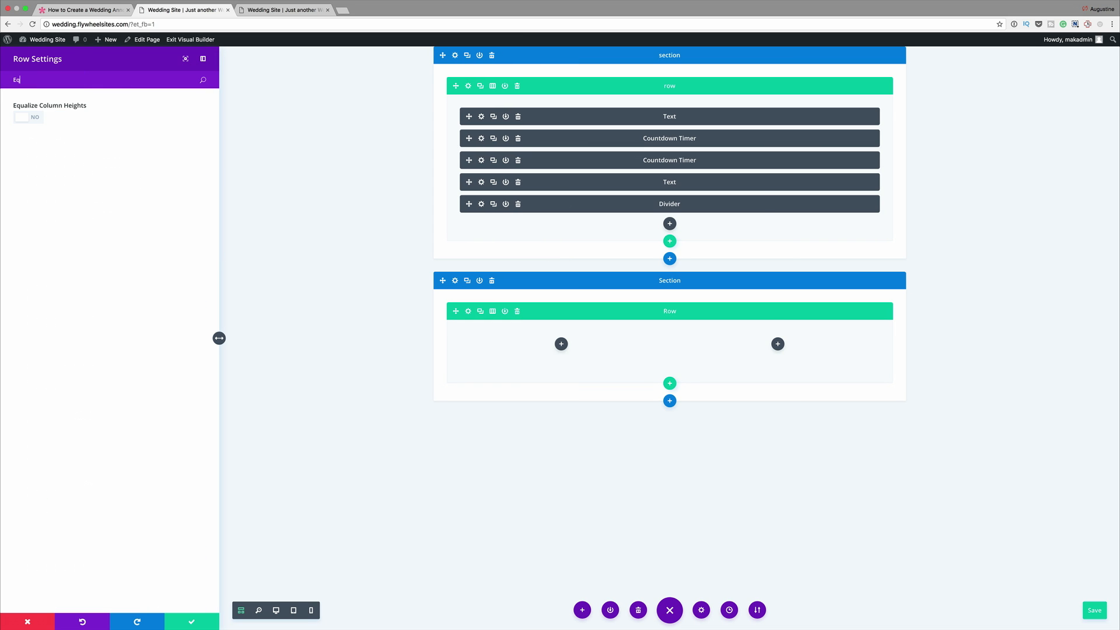
{"action": "left_click", "coordinate": [36, 118]}
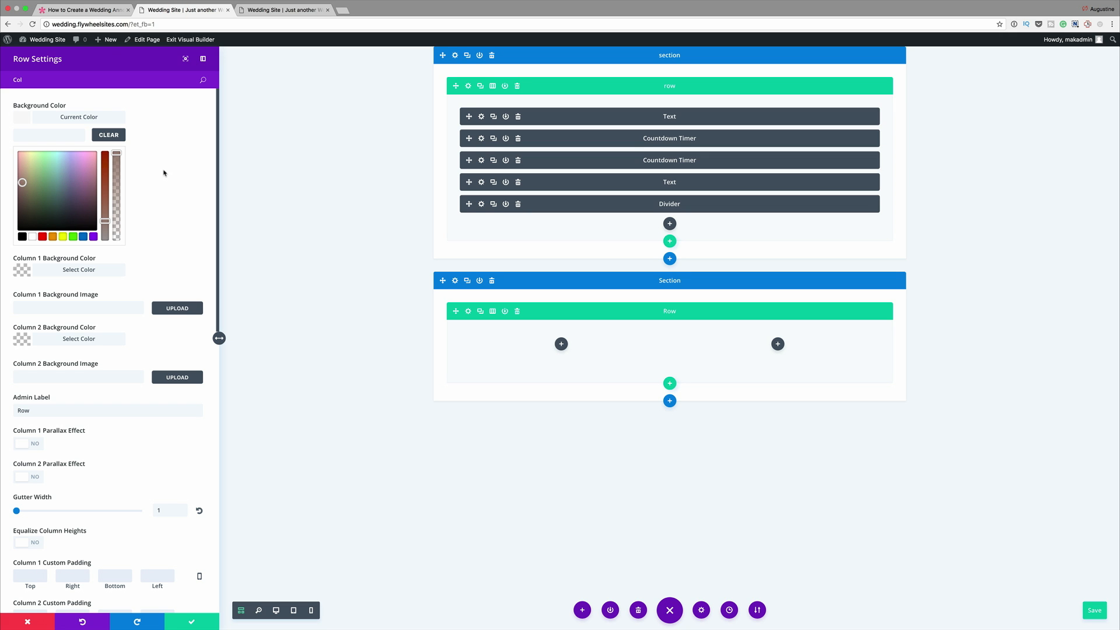
- Set the background color of the row's first column to the copied brown color code
{"action": "left_click", "coordinate": [25, 271]}
{"action": "left_click", "coordinate": [59, 170]}
{"action": "type", "text": "#9b857b"}
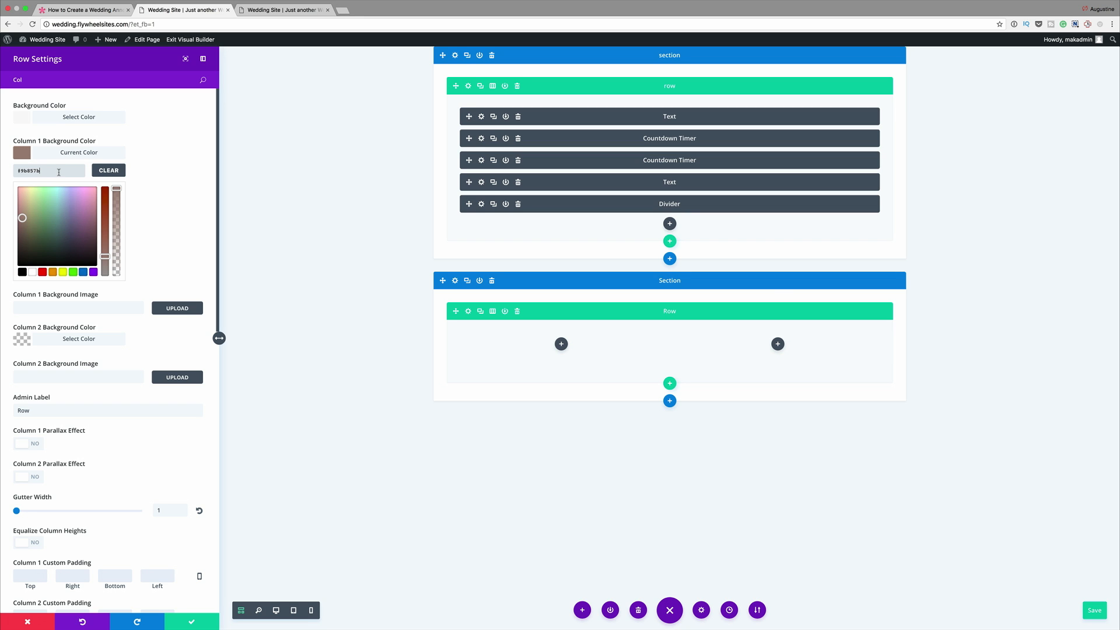
- Set column 1's custom padding to 5% top, 10% right, 5% bottom and 10% left
{"action": "scroll", "coordinate": [124, 214], "scroll_direction": "down", "scroll_amount": 5}
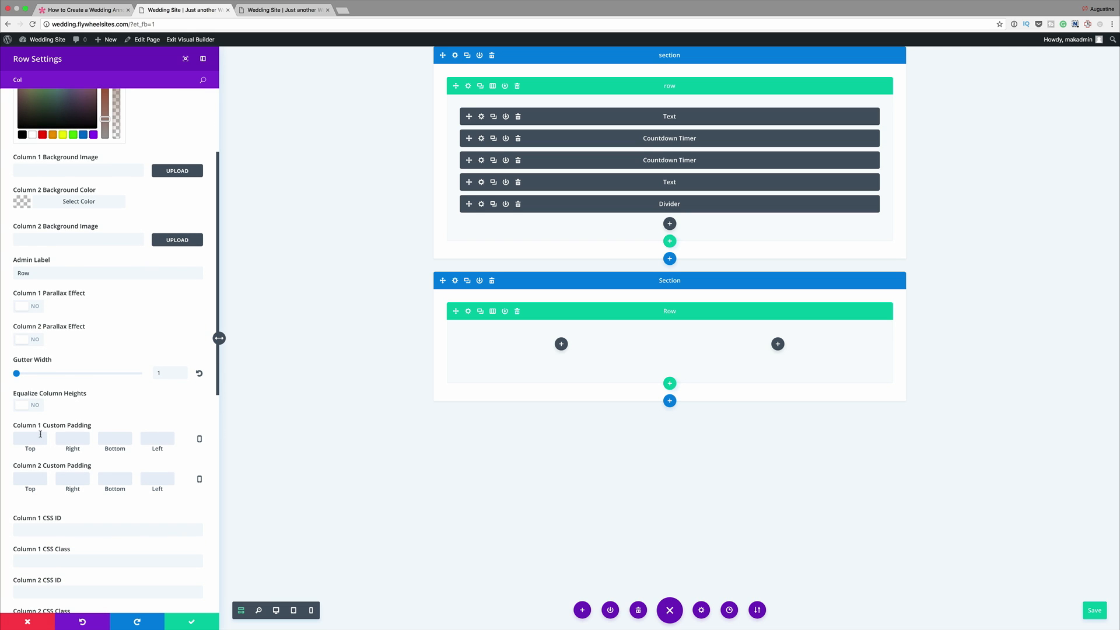
{"action": "scroll", "coordinate": [35, 437], "scroll_direction": "down", "scroll_amount": 4}
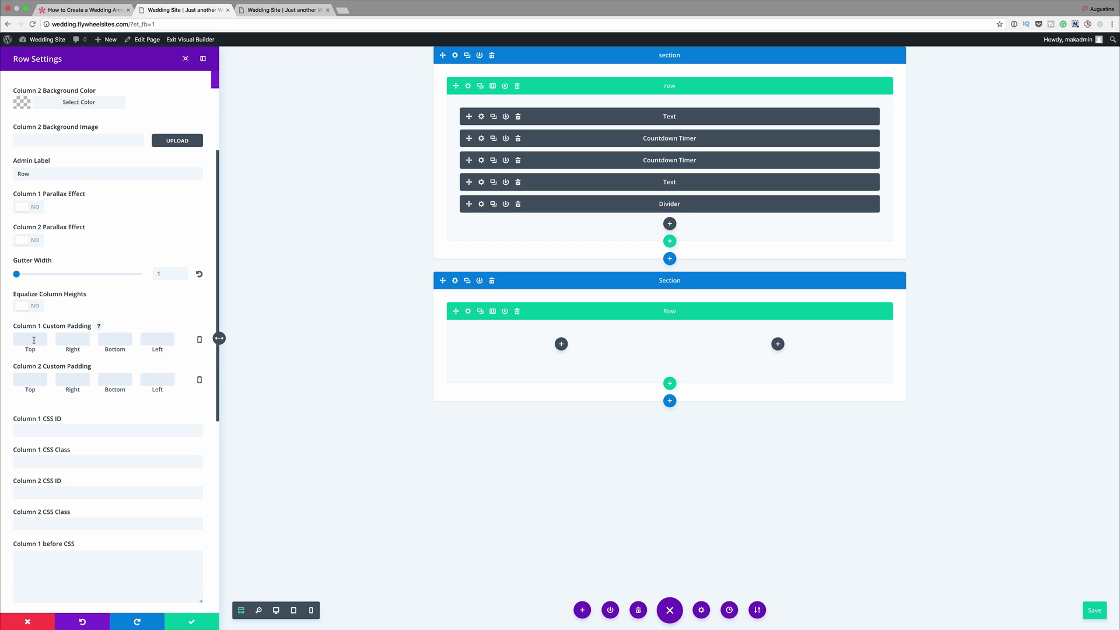
{"action": "type", "text": "5%"}
{"action": "left_click", "coordinate": [83, 340]}
{"action": "type", "text": "10%"}
{"action": "left_click", "coordinate": [114, 340]}
{"action": "type", "text": "5%"}
{"action": "left_click", "coordinate": [166, 340]}
{"action": "type", "text": "10%"}
- Upload WeddingImage4.jpg from the Wedding Website's Other folder and use it as the column 2 background image
{"action": "scroll", "coordinate": [182, 219], "scroll_direction": "up", "scroll_amount": 4}
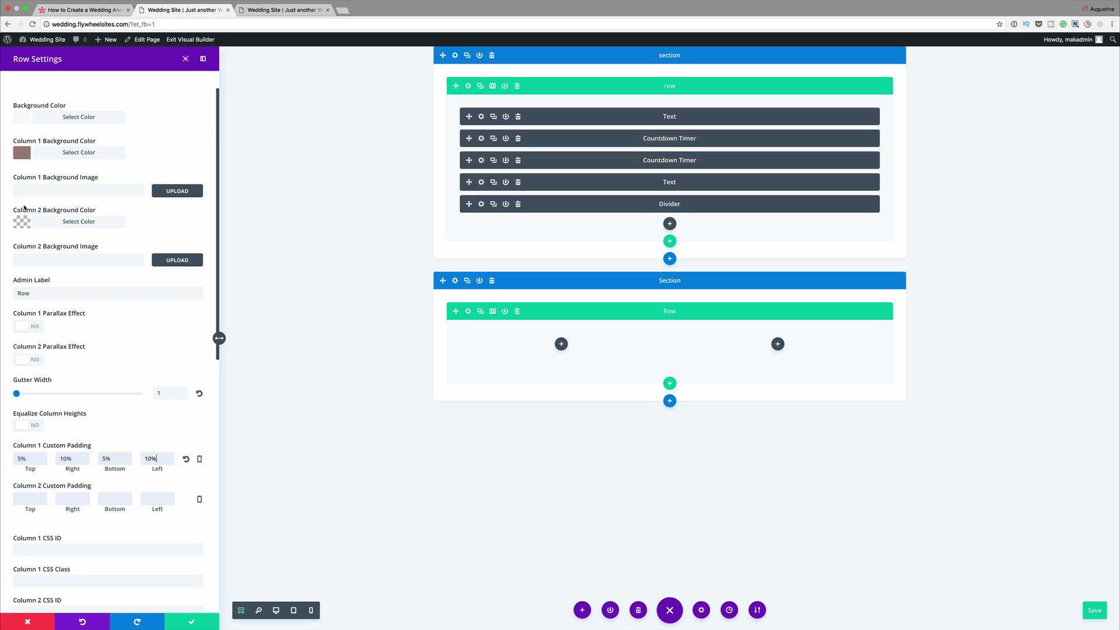
{"action": "left_click", "coordinate": [180, 259]}
{"action": "left_click", "coordinate": [39, 74]}
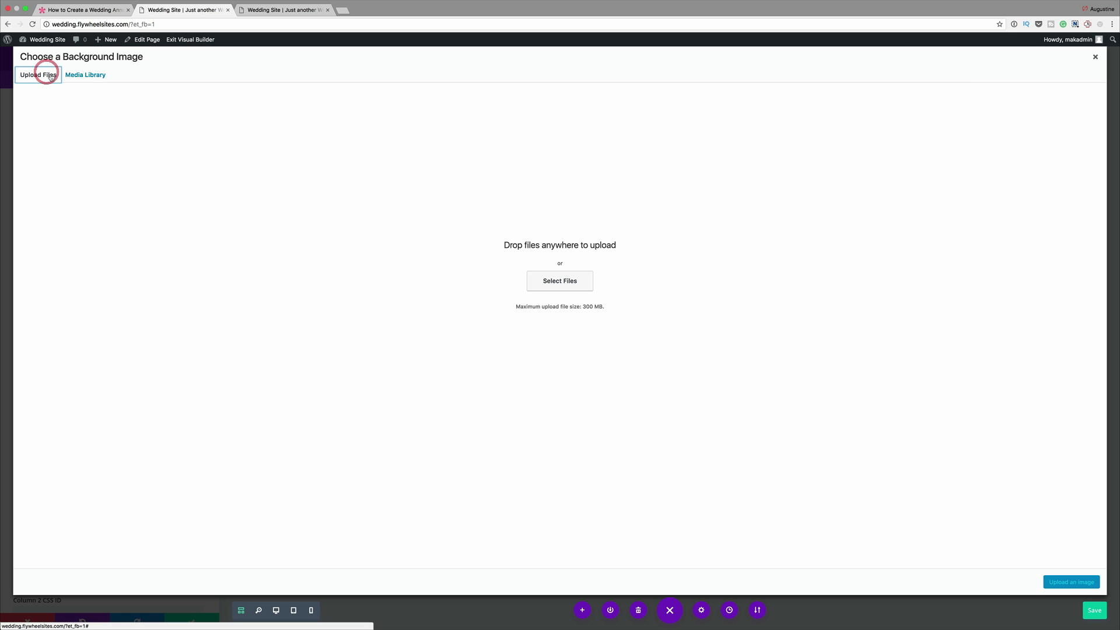
{"action": "left_click", "coordinate": [561, 286]}
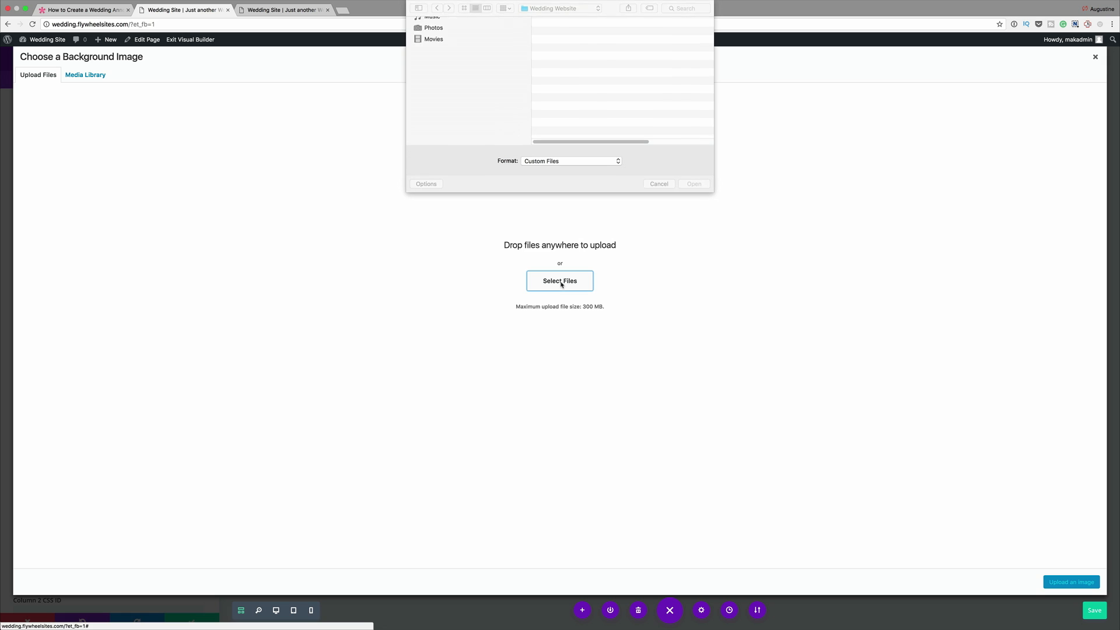
{"action": "left_click_drag", "start_coordinate": [712, 192], "coordinate": [868, 334]}
{"action": "left_click", "coordinate": [379, 31]}
{"action": "left_click", "coordinate": [409, 39]}
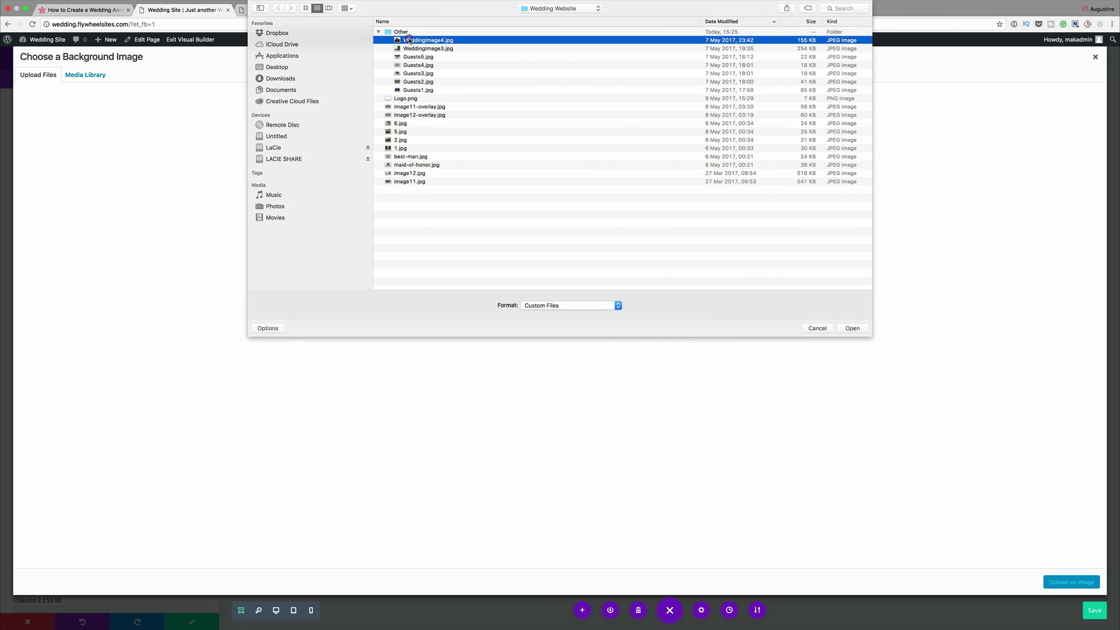
{"action": "key", "text": "space"}
{"action": "key", "text": "space"}
{"action": "double_click", "coordinate": [401, 42]}
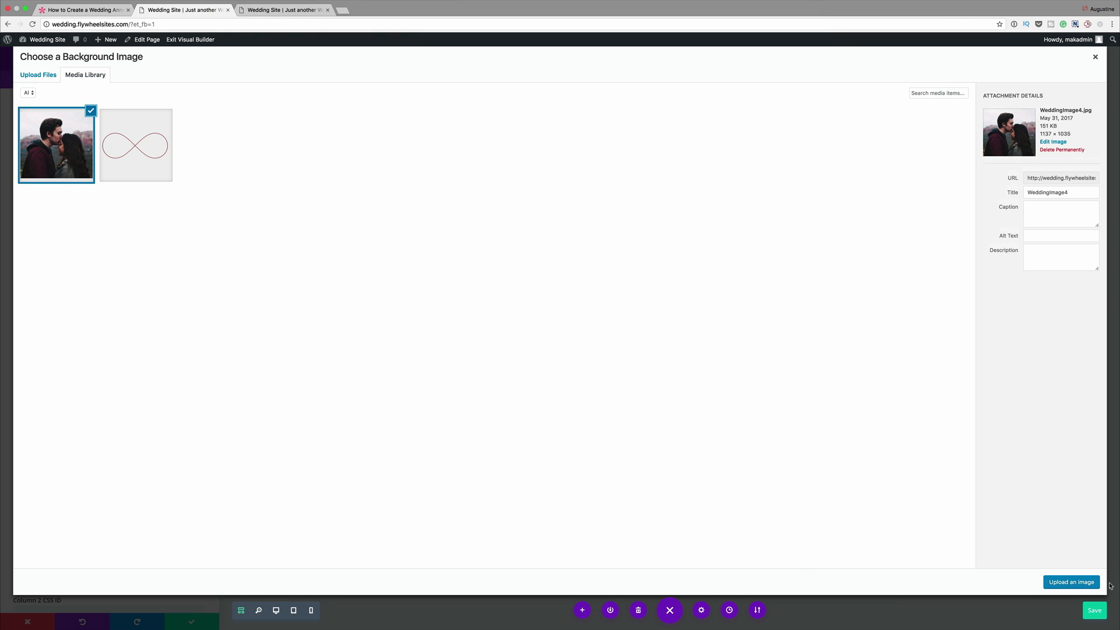
{"action": "left_click", "coordinate": [1085, 583]}
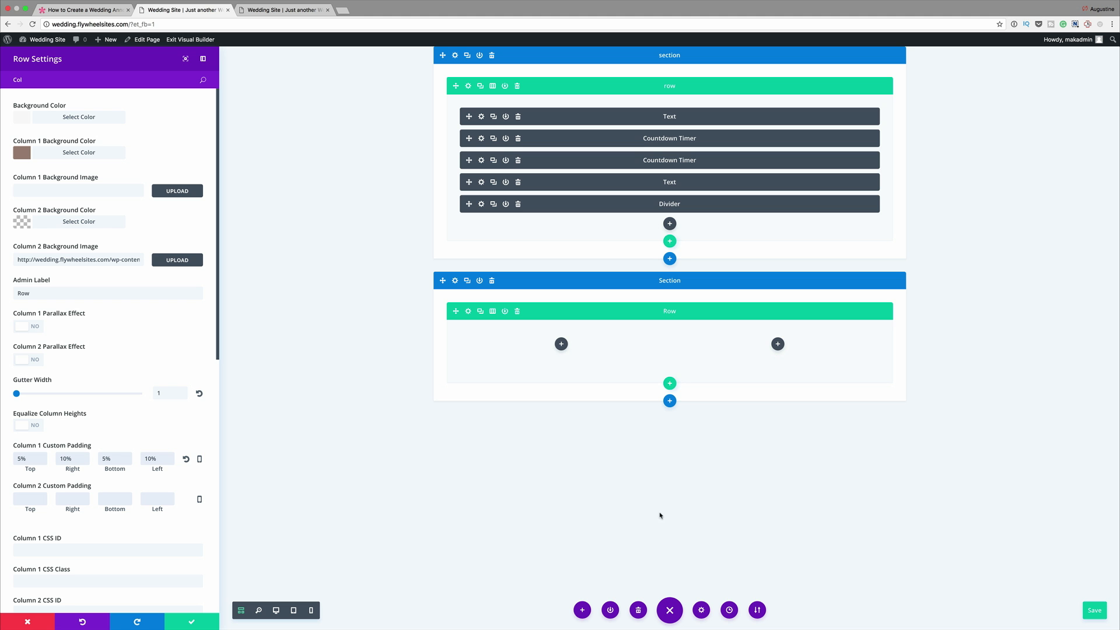
- Switch to the desktop preview and add a text module to the brown column containing the copied Lorem ipsum paragraph
{"action": "left_click", "coordinate": [277, 610]}
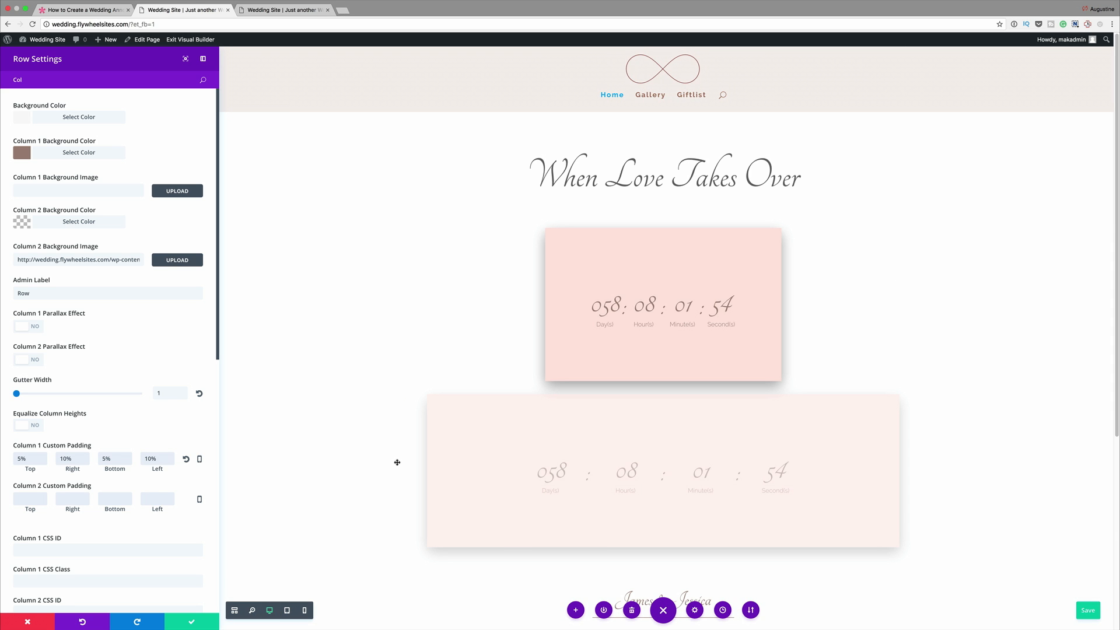
{"action": "scroll", "coordinate": [398, 462], "scroll_direction": "down", "scroll_amount": 5}
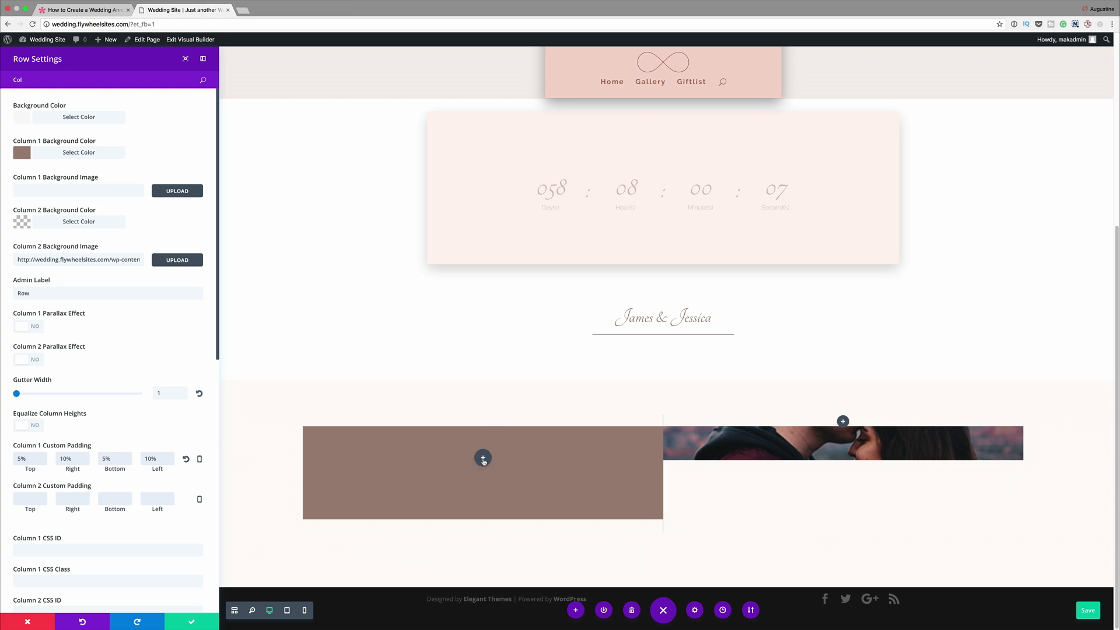
{"action": "left_click", "coordinate": [483, 458]}
{"action": "type", "text": "text"}
{"action": "left_click", "coordinate": [297, 441]}
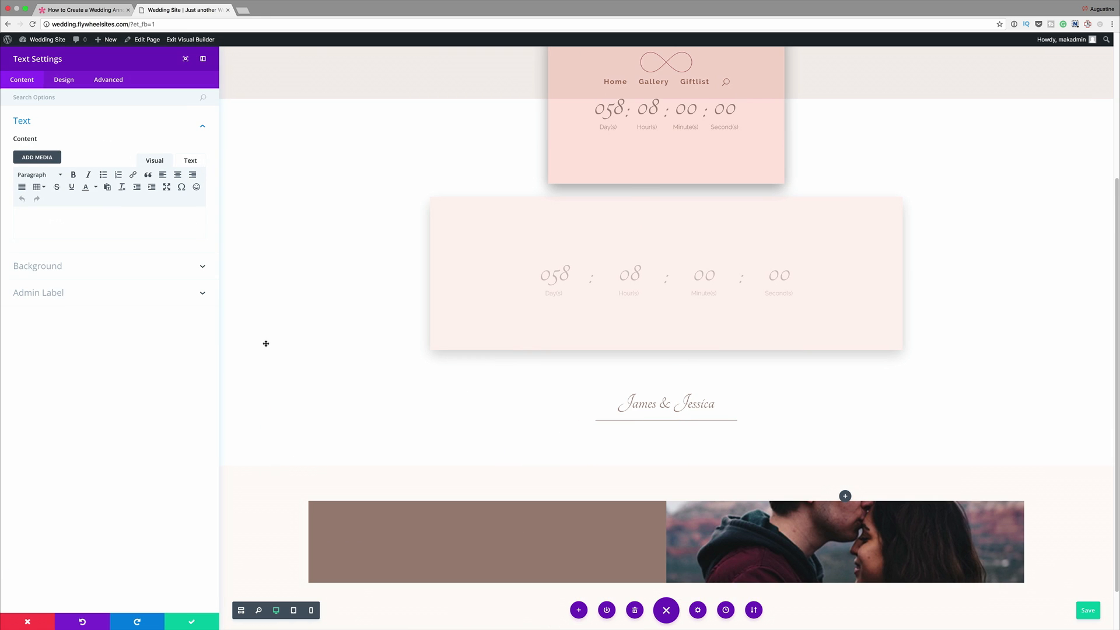
{"action": "left_click", "coordinate": [88, 218]}
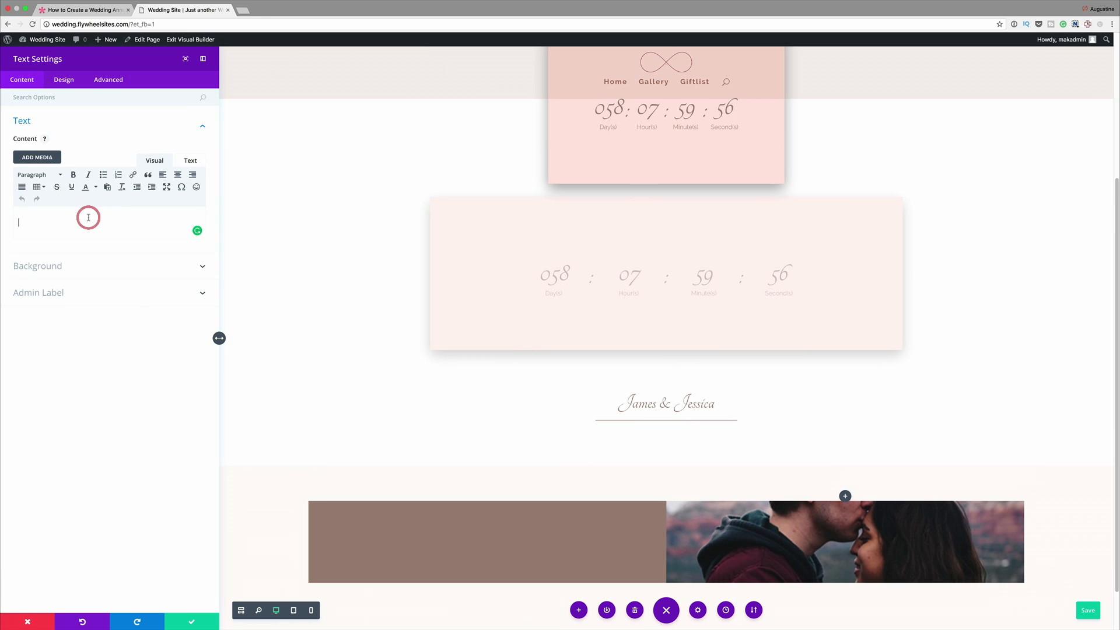
{"action": "type", "text": "Lorem ipsum dolor sit amet, consectetuer adipiscing elit. Donec odio. Quisque volutpat mattis eros. Nullam malesuada erat ut turpis. Suspendisse urna nibh, viverra non, semper suscipit, posuere a, pede."}
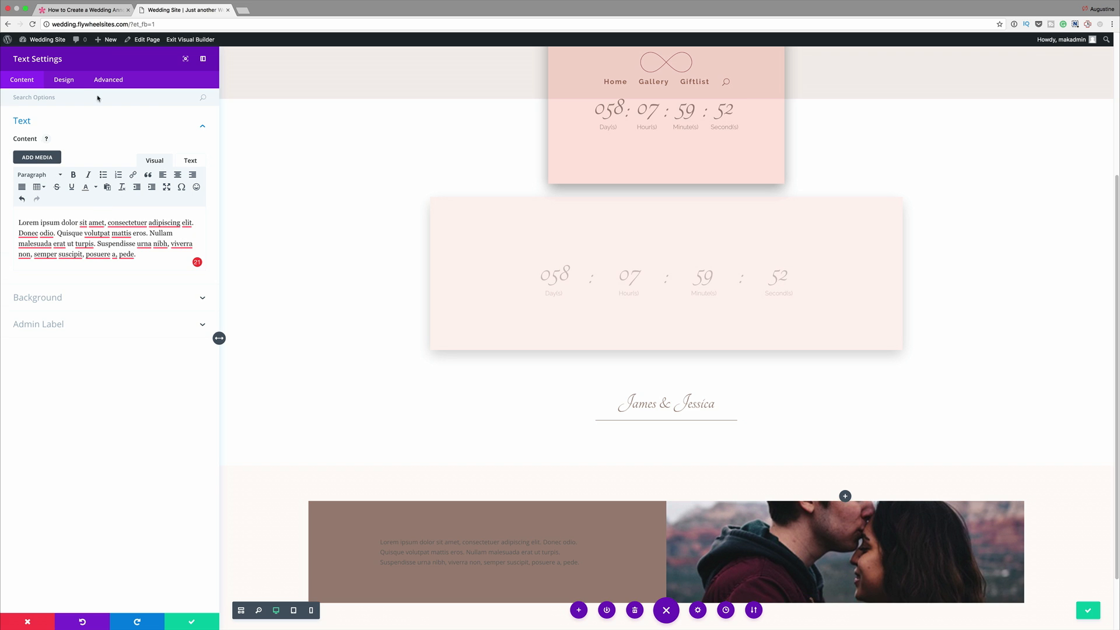
- Set the text orientation of the Lorem ipsum module to Center in its design settings
{"action": "left_click", "coordinate": [68, 81]}
{"action": "left_click", "coordinate": [25, 121]}
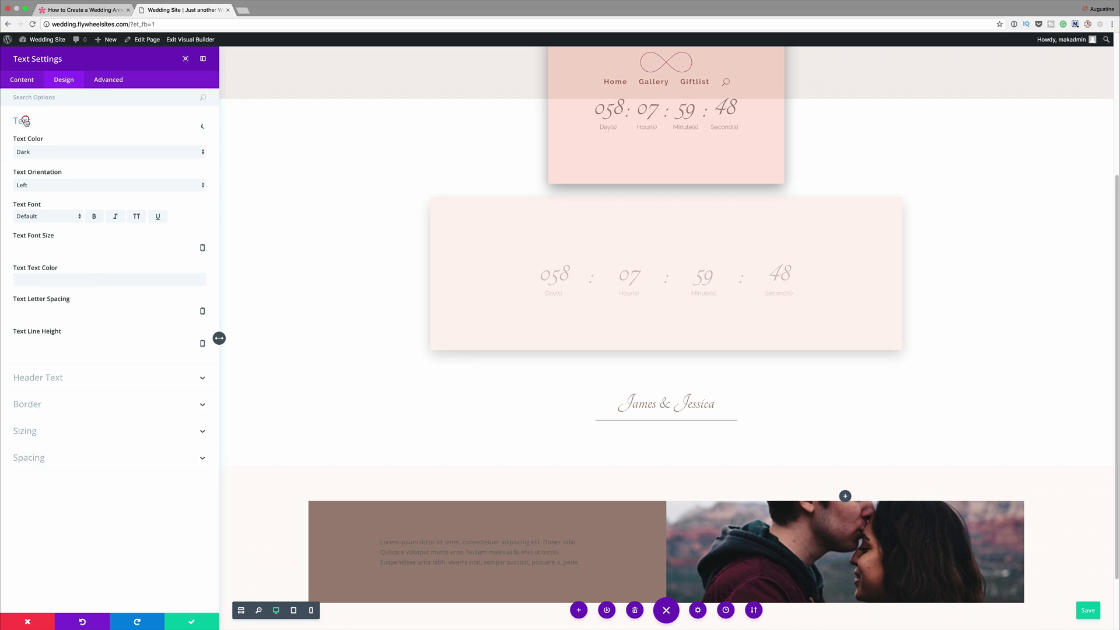
{"action": "left_click", "coordinate": [40, 185]}
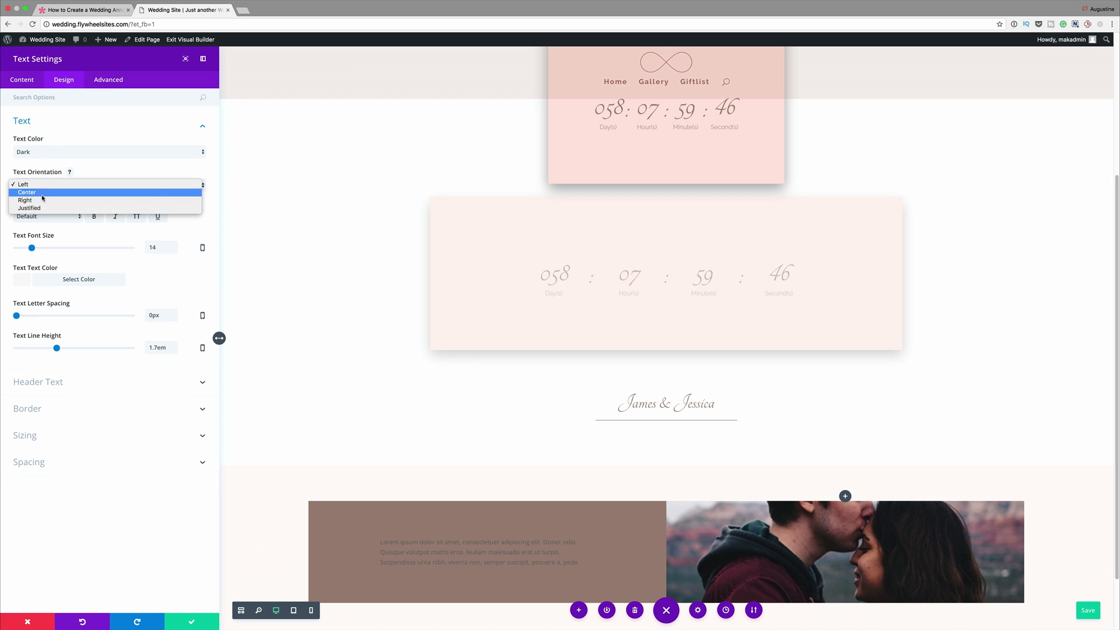
{"action": "left_click", "coordinate": [40, 193]}
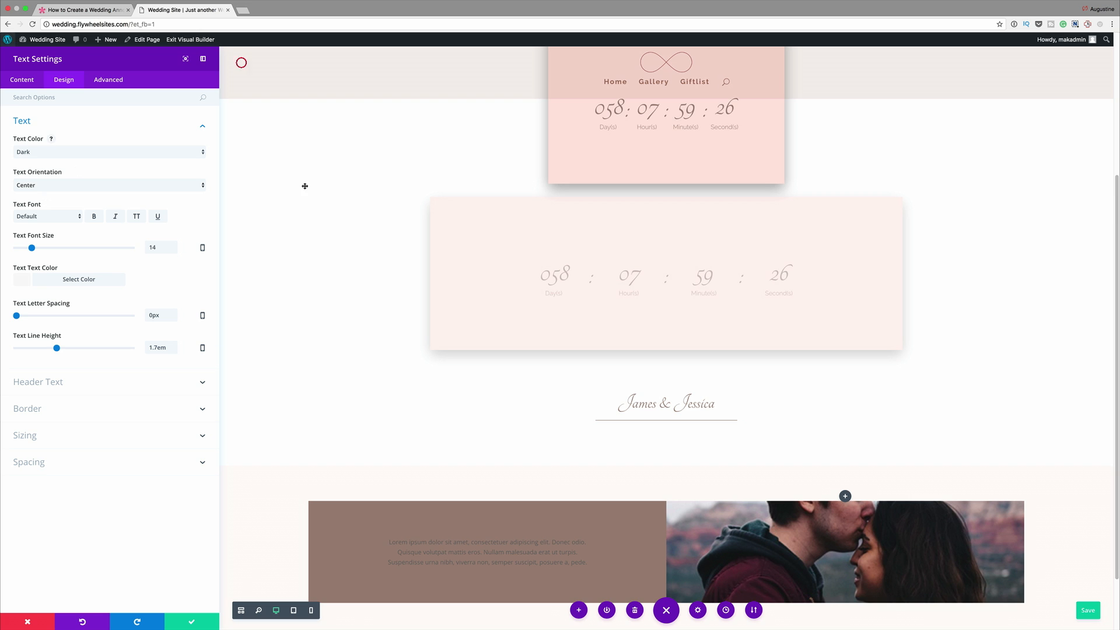
- Set the paragraph's text color to the copied off-white color code
{"action": "scroll", "coordinate": [424, 445], "scroll_direction": "down", "scroll_amount": 2}
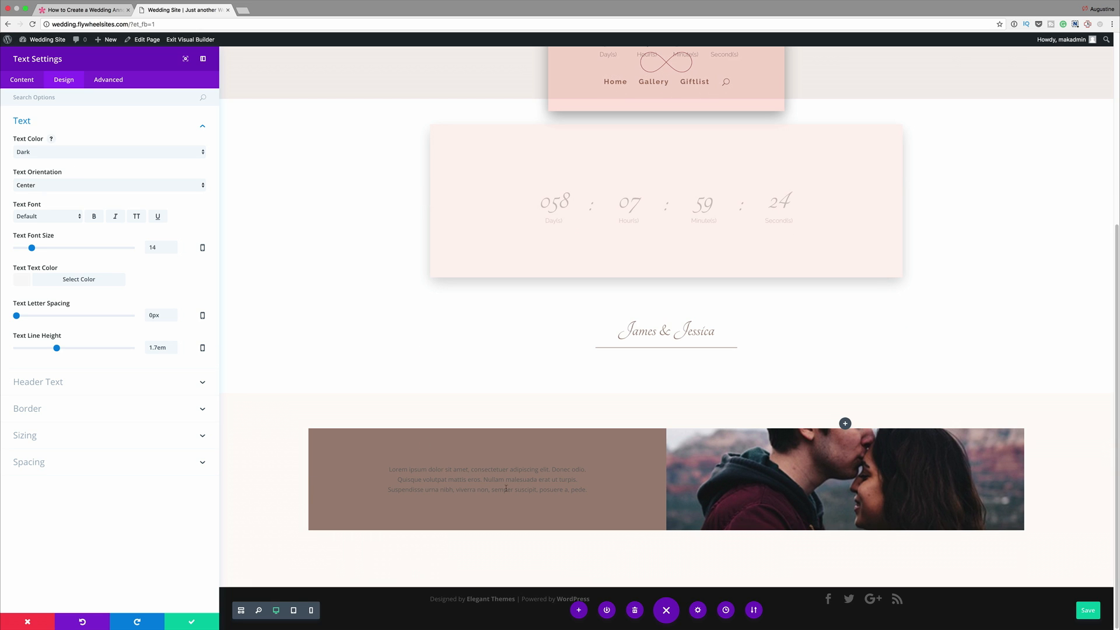
{"action": "left_click", "coordinate": [23, 281]}
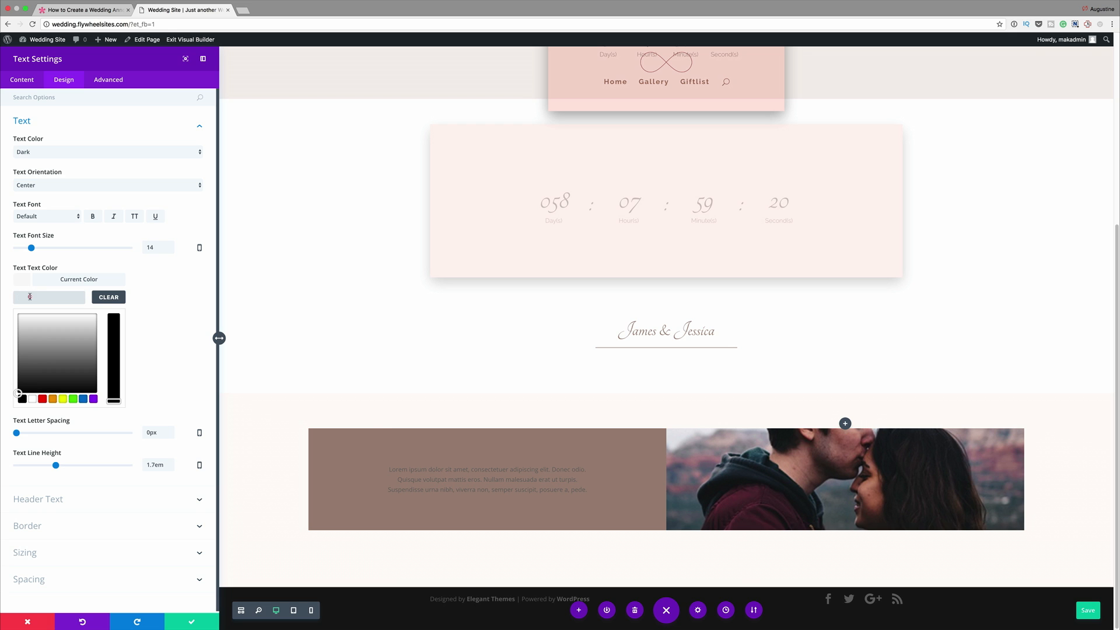
{"action": "type", "text": "#fefaf6"}
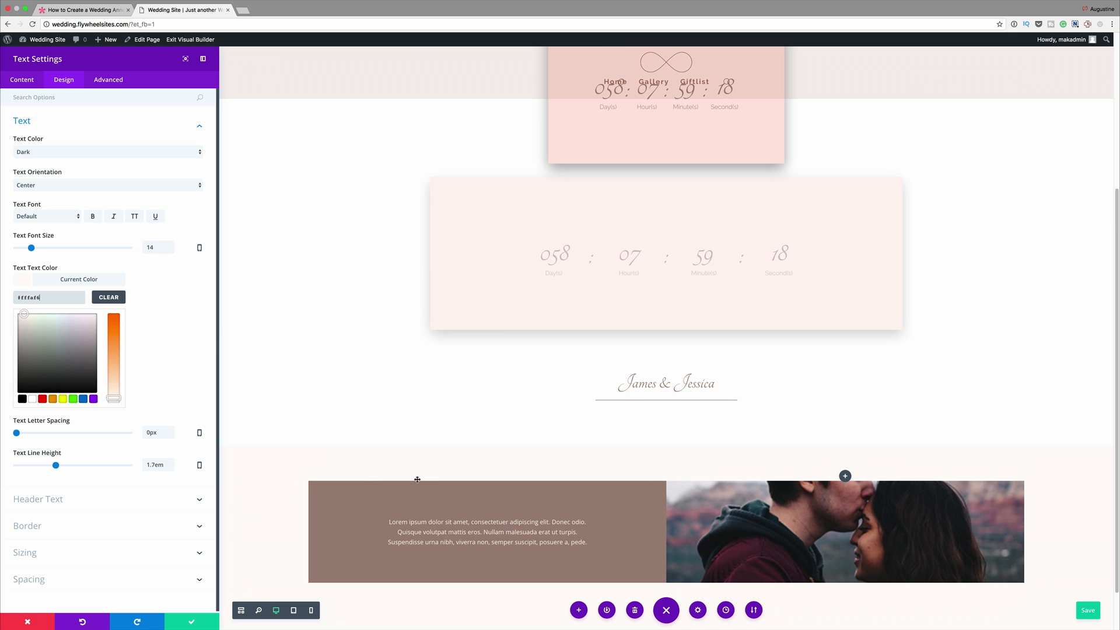
{"action": "scroll", "coordinate": [490, 482], "scroll_direction": "down", "scroll_amount": 2}
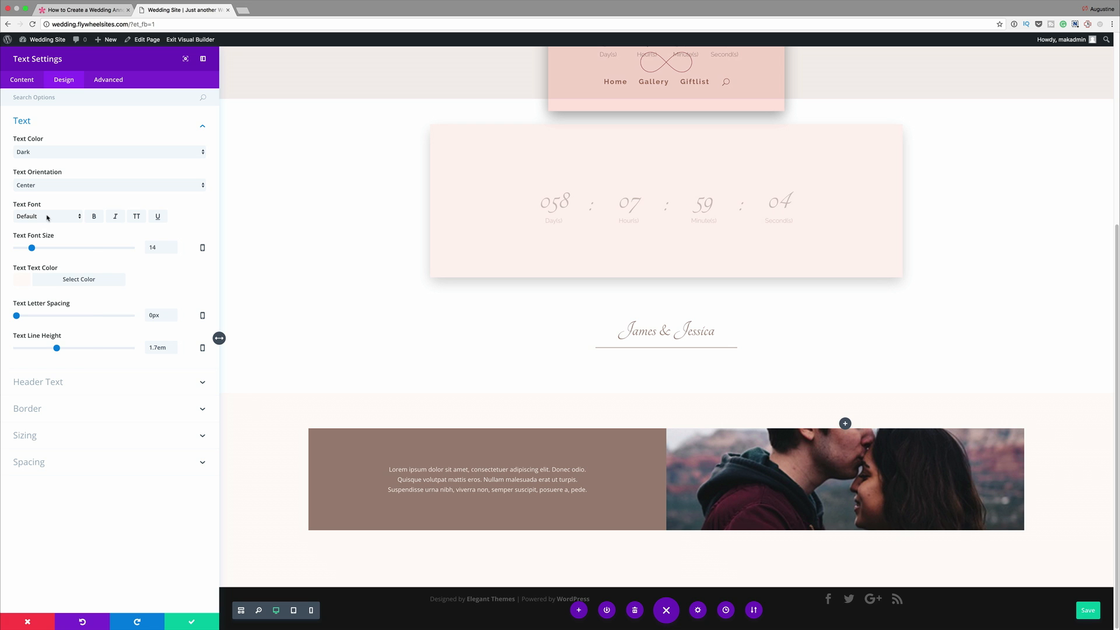
- Change the paragraph's font to Tangerine and enlarge its font size to 44px
{"action": "left_click", "coordinate": [48, 218]}
{"action": "scroll", "coordinate": [50, 423], "scroll_direction": "down", "scroll_amount": 5}
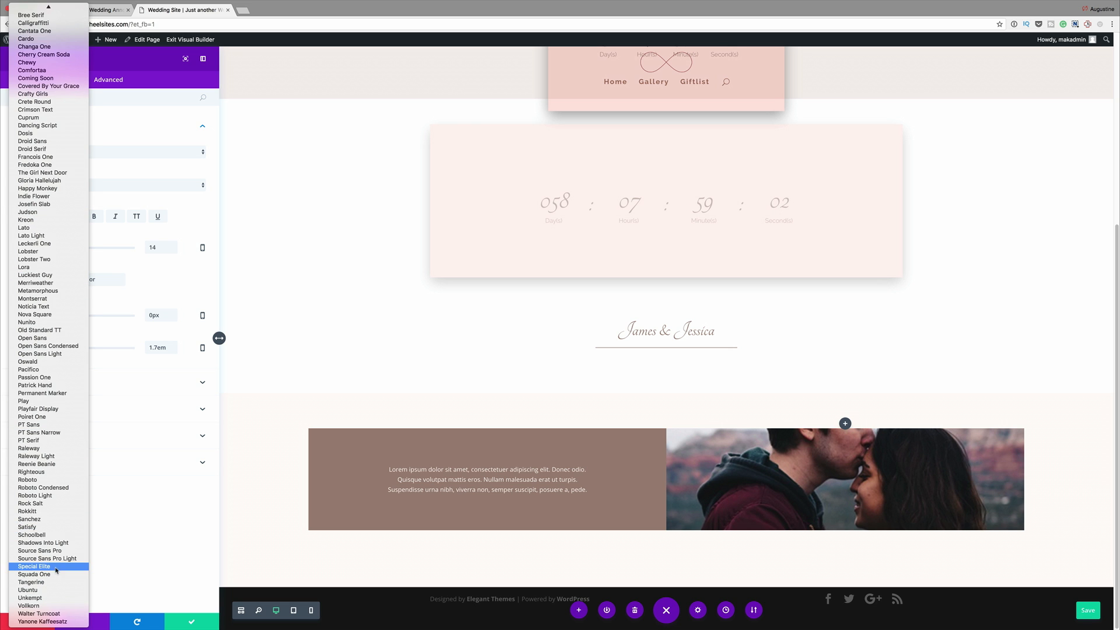
{"action": "left_click", "coordinate": [53, 582]}
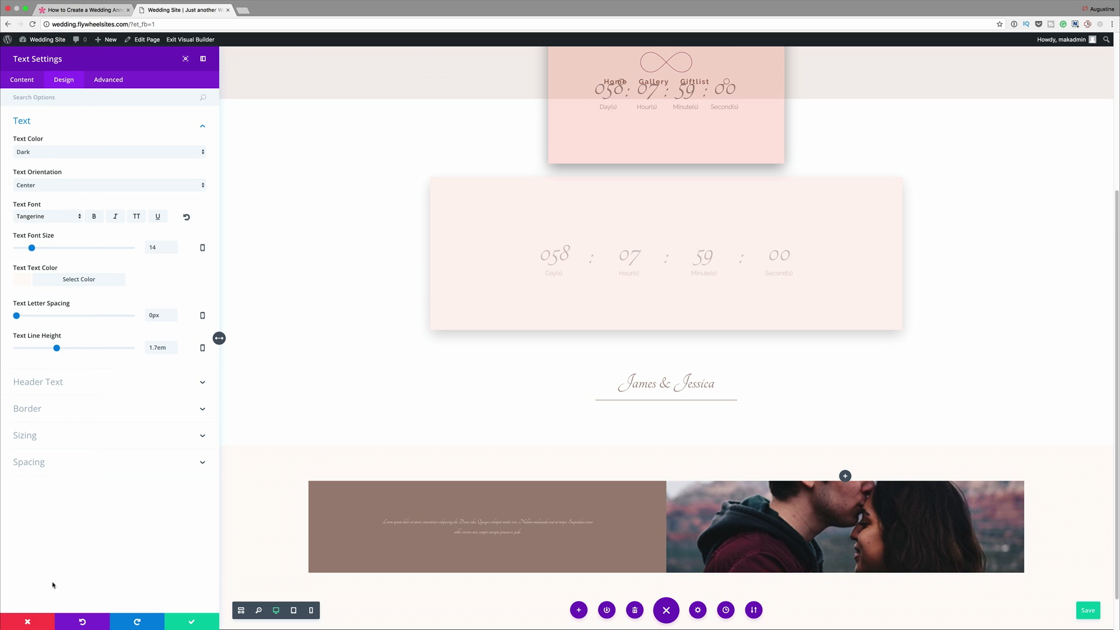
{"action": "left_click_drag", "start_coordinate": [33, 249], "coordinate": [66, 250]}
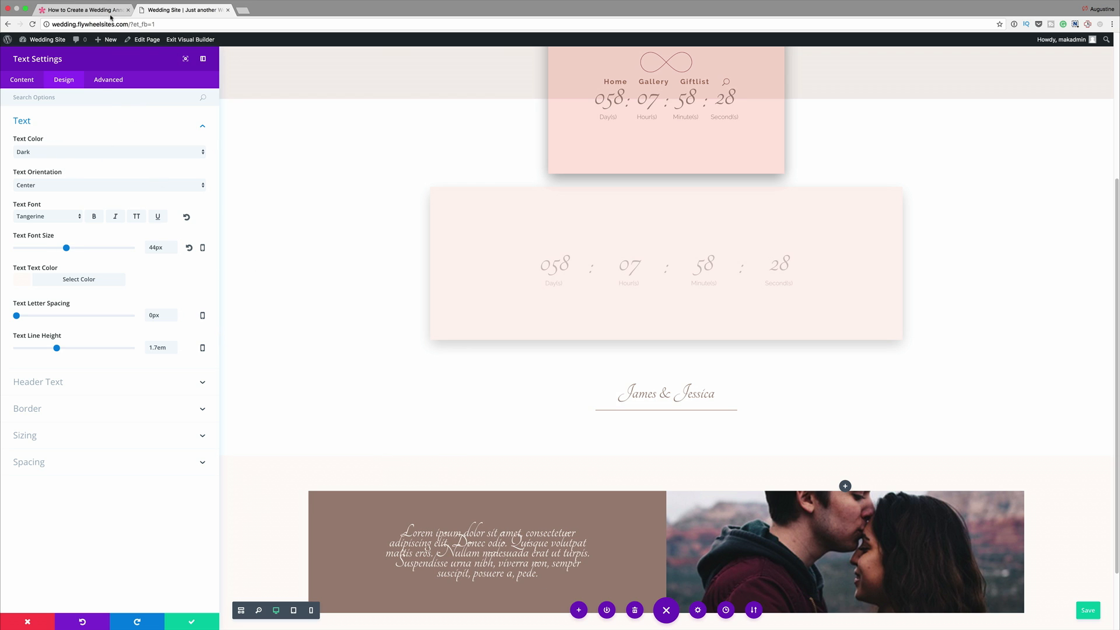
- Find the text module's width options, set the max width to 500, and disable the module on desktop
{"action": "left_click", "coordinate": [86, 97]}
{"action": "type", "text": "Wi"}
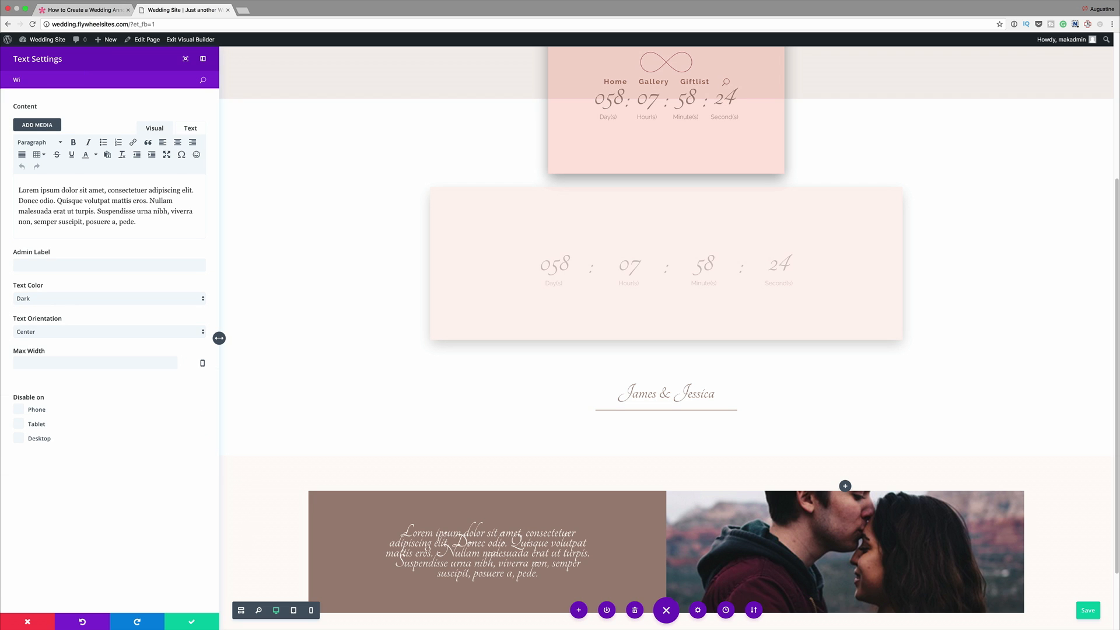
{"action": "left_click", "coordinate": [77, 362]}
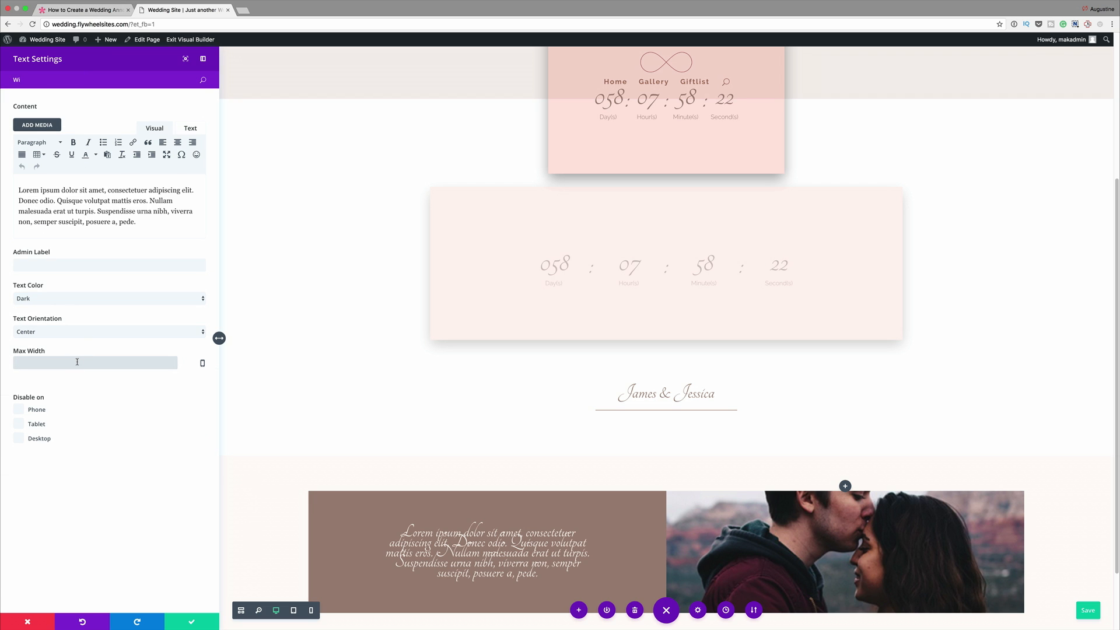
{"action": "type", "text": "500"}
{"action": "left_click", "coordinate": [20, 439]}
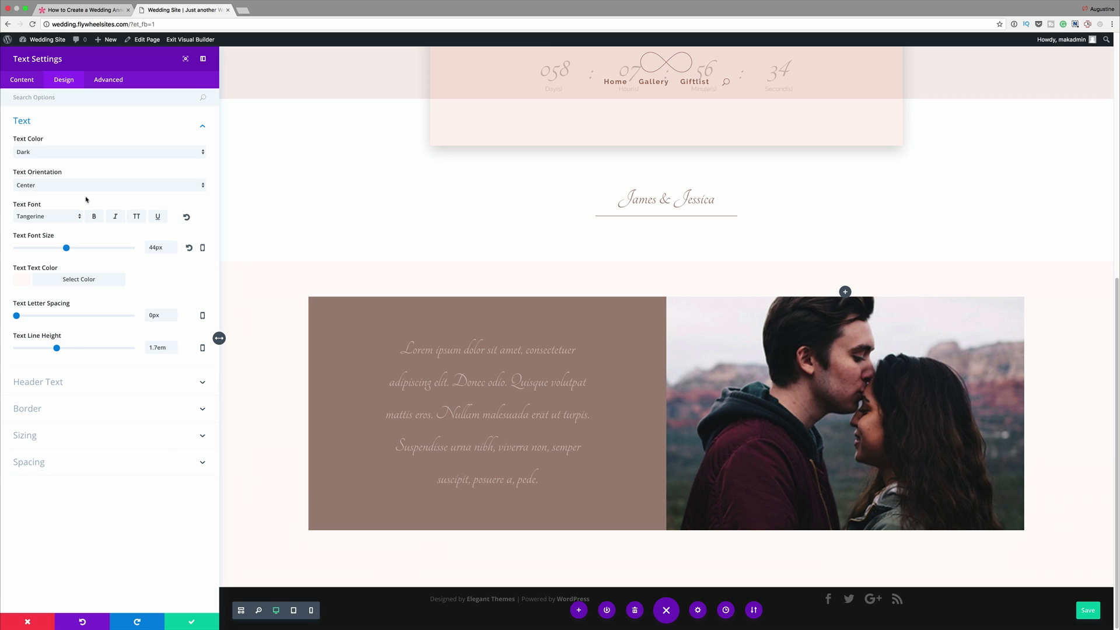
- Find the text module's custom padding options, set the bottom padding to 5%, and save the module settings
{"action": "left_click", "coordinate": [96, 100]}
{"action": "type", "text": "Pa"}
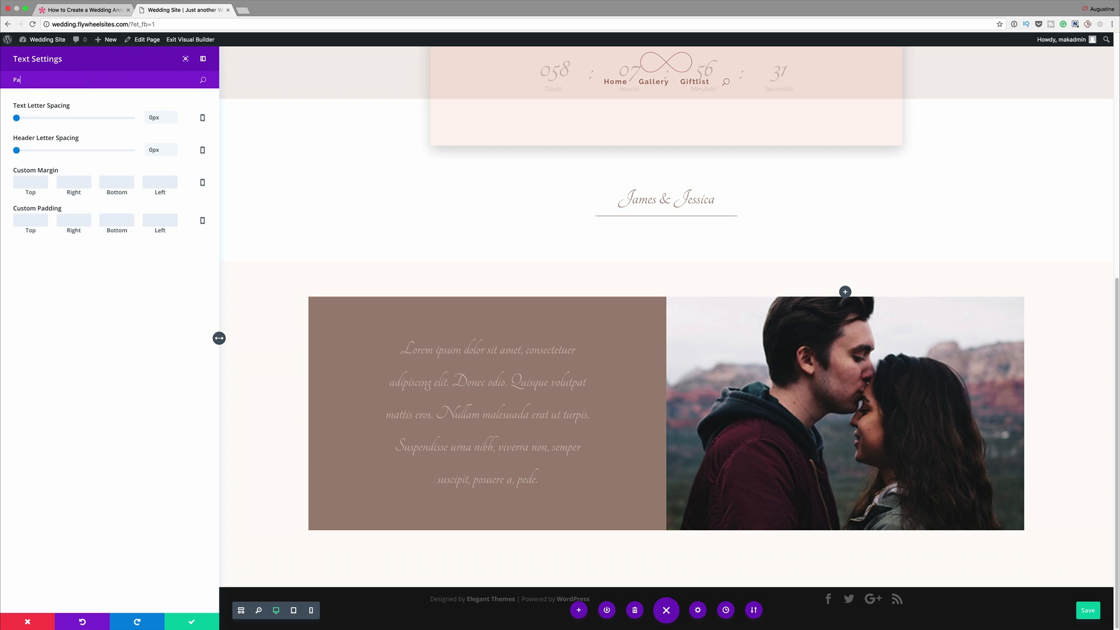
{"action": "left_click", "coordinate": [119, 222]}
{"action": "type", "text": "50px5%"}
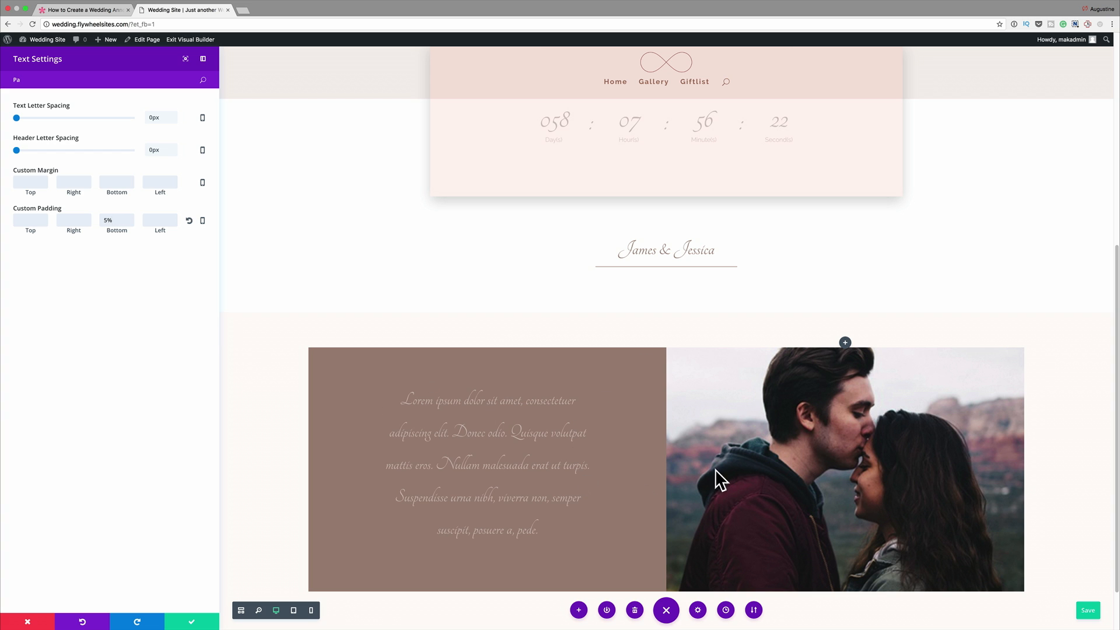
{"action": "scroll", "coordinate": [851, 493], "scroll_direction": "down", "scroll_amount": 2}
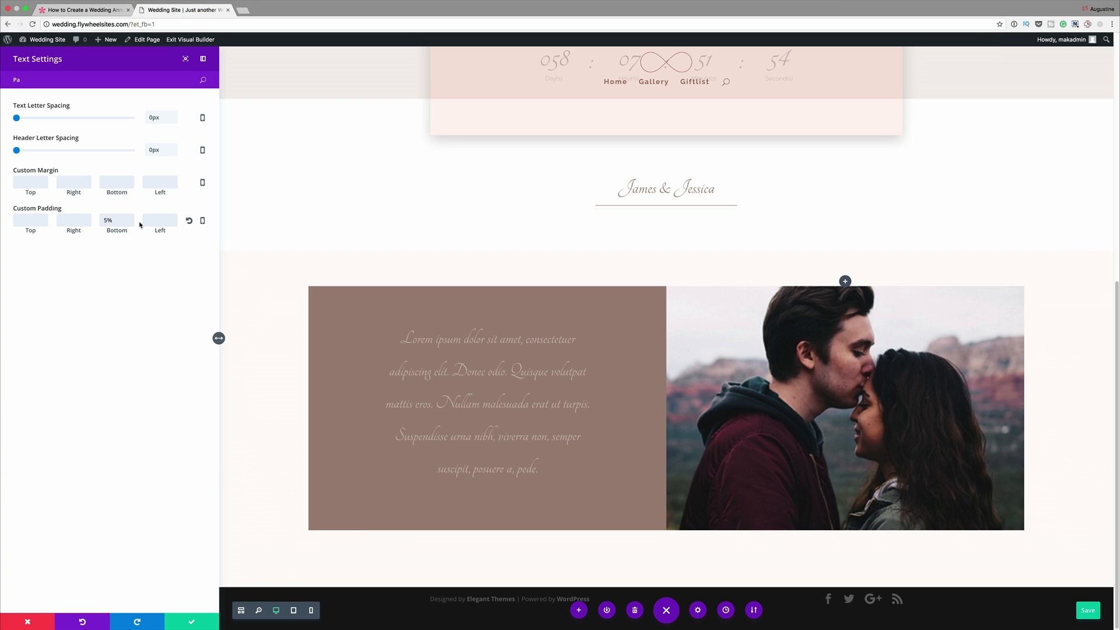
{"action": "left_click", "coordinate": [191, 623]}
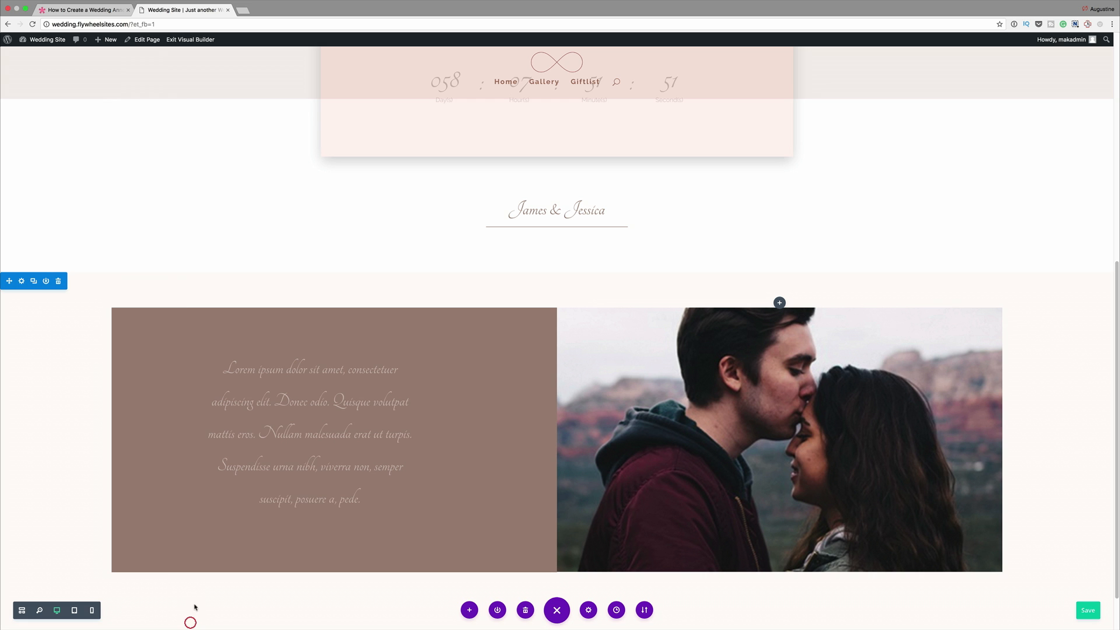
- Add a text module below the script paragraph and paste the copied "Praesent dapibus" placeholder text as its content
{"action": "left_click", "coordinate": [310, 503]}
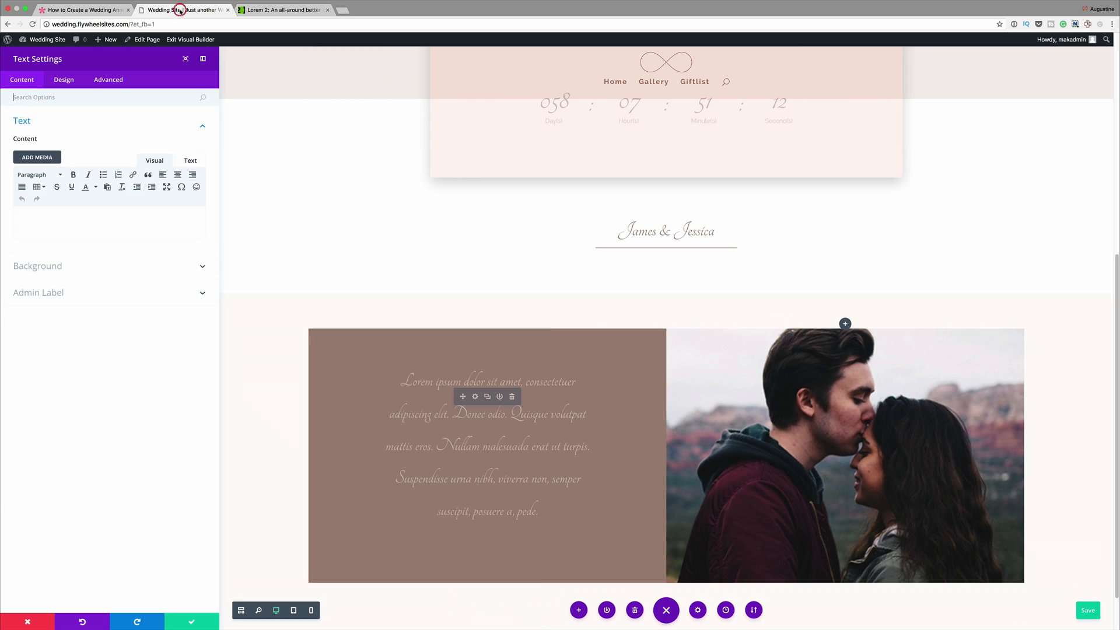
{"action": "left_click", "coordinate": [93, 217]}
{"action": "type", "text": "Praesent dapibus, neque id cursus faucibus, tortor neque egestas augue, eu vulputate magna eros eu erat. Aliquam erat volutpat. Nam dui mi, tincidunt quis, accumsan porttitor, facilisis luctus, metus."}
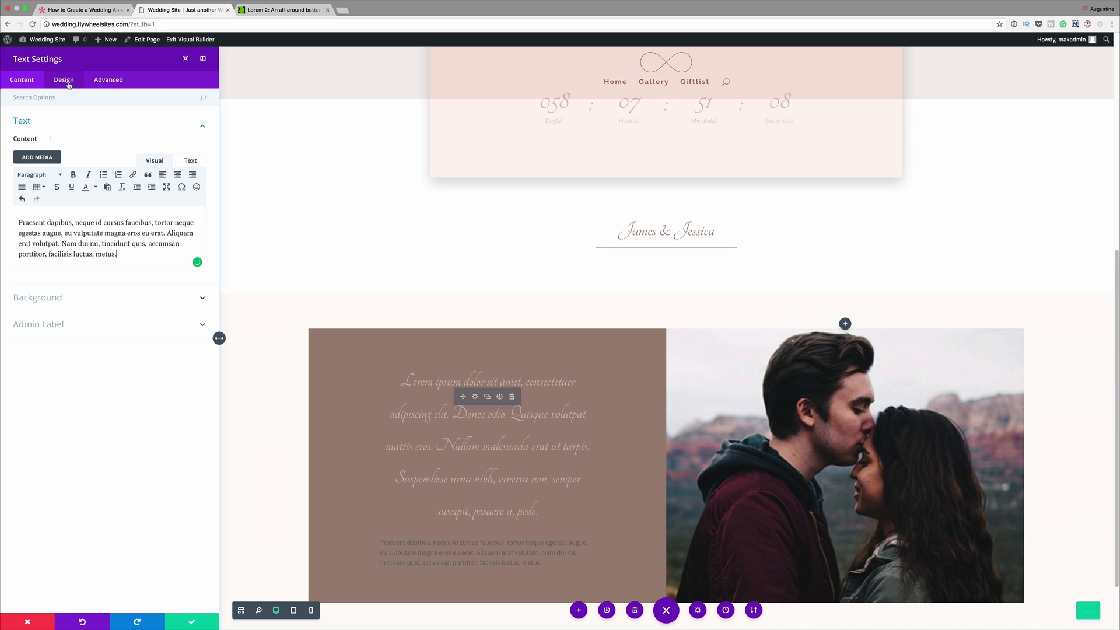
- Style the new paragraph with Justified orientation, the Raleway Light font and the copied off-white text color
{"action": "left_click", "coordinate": [64, 80]}
{"action": "left_click", "coordinate": [46, 126]}
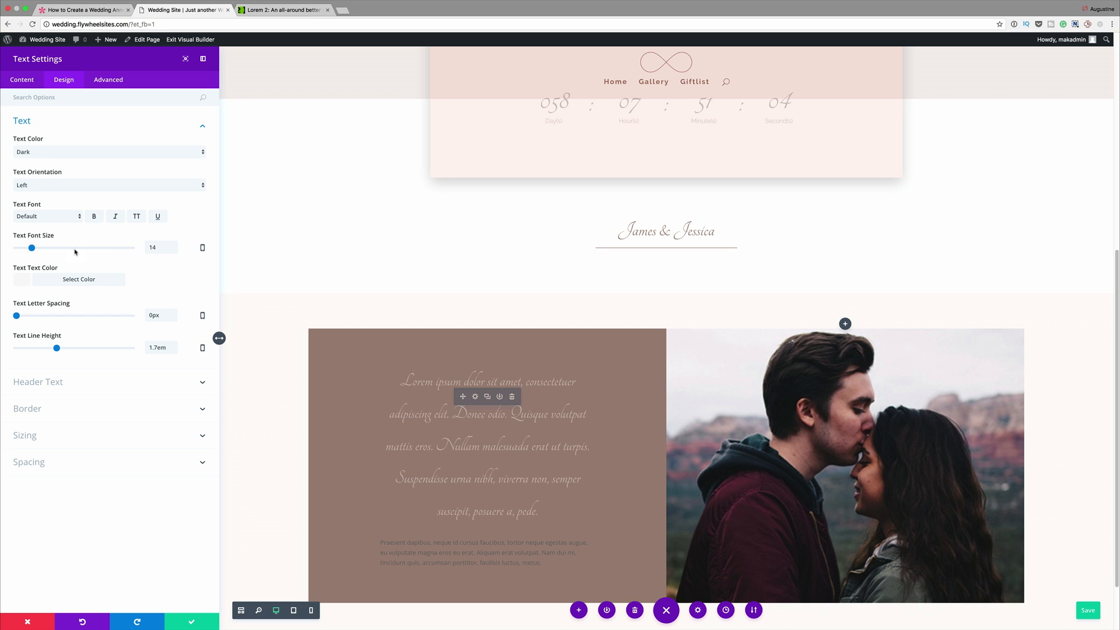
{"action": "left_click", "coordinate": [40, 184]}
{"action": "left_click", "coordinate": [45, 209]}
{"action": "left_click", "coordinate": [61, 218]}
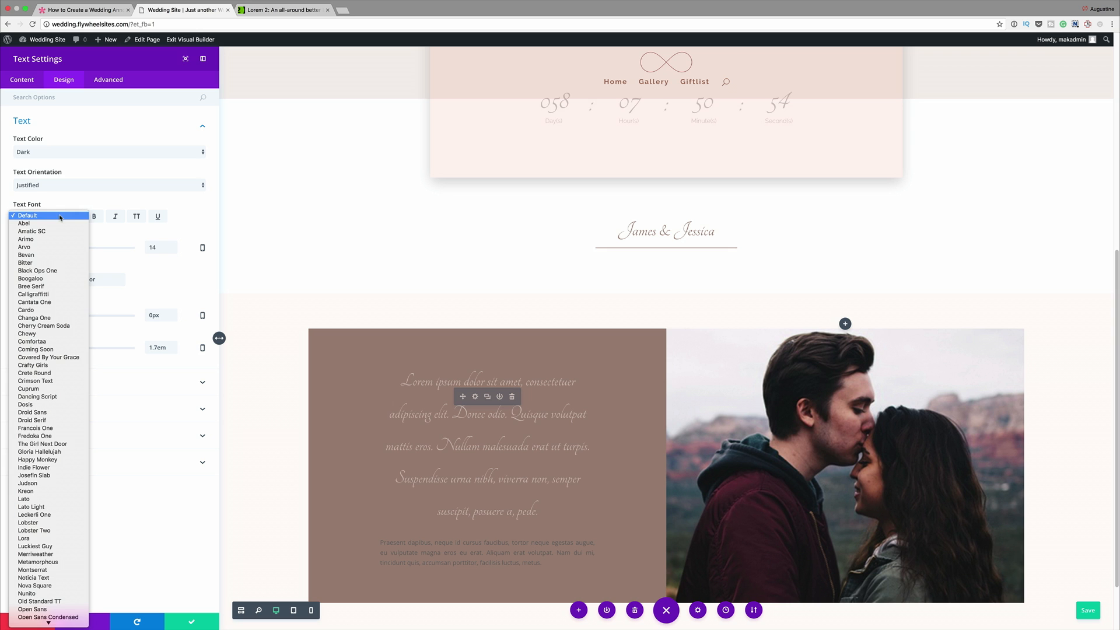
{"action": "scroll", "coordinate": [76, 492], "scroll_direction": "down", "scroll_amount": 10}
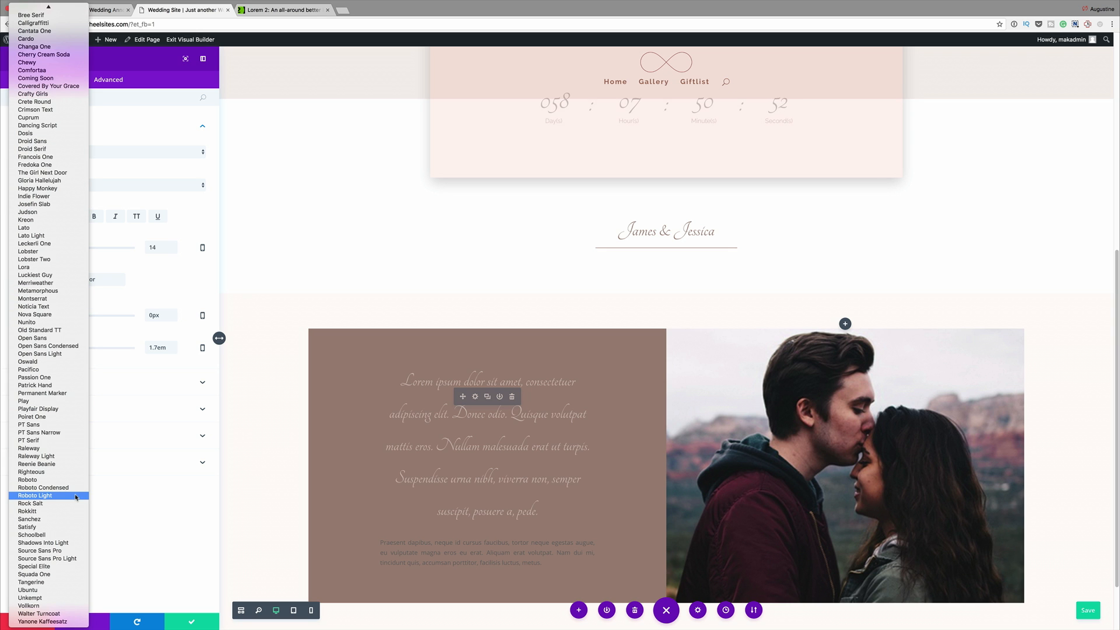
{"action": "left_click", "coordinate": [74, 456]}
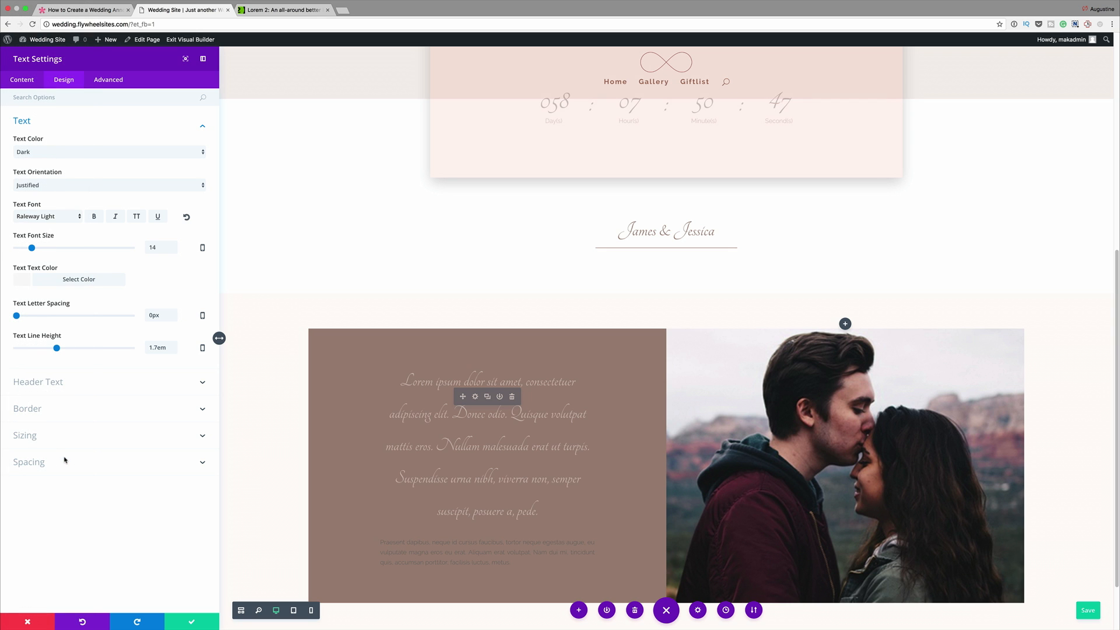
{"action": "left_click", "coordinate": [24, 280]}
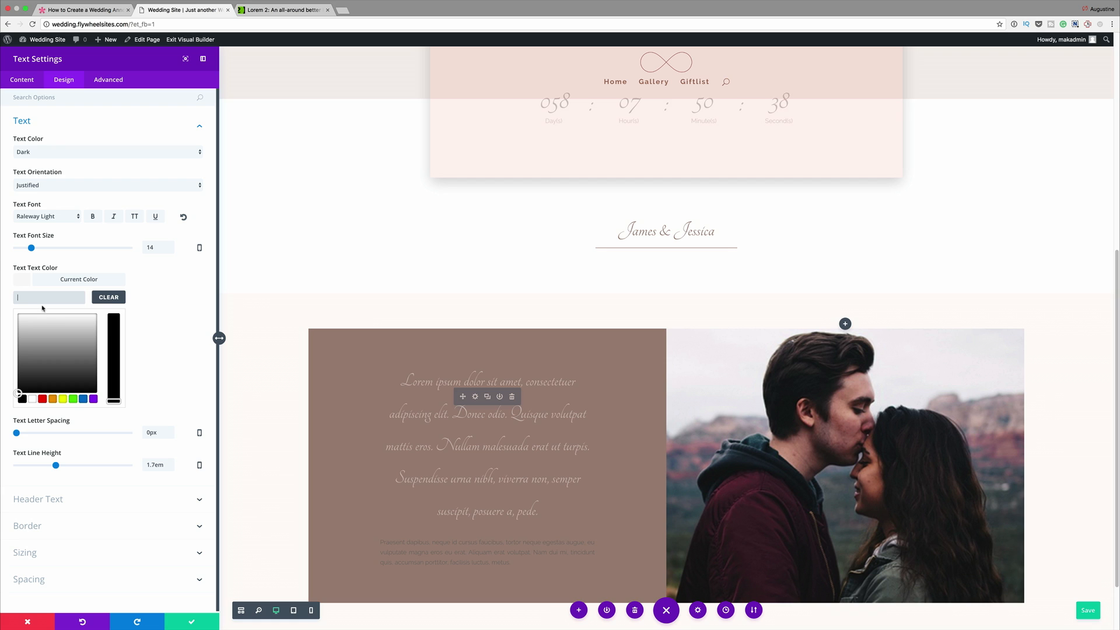
{"action": "type", "text": "#fffaf6"}
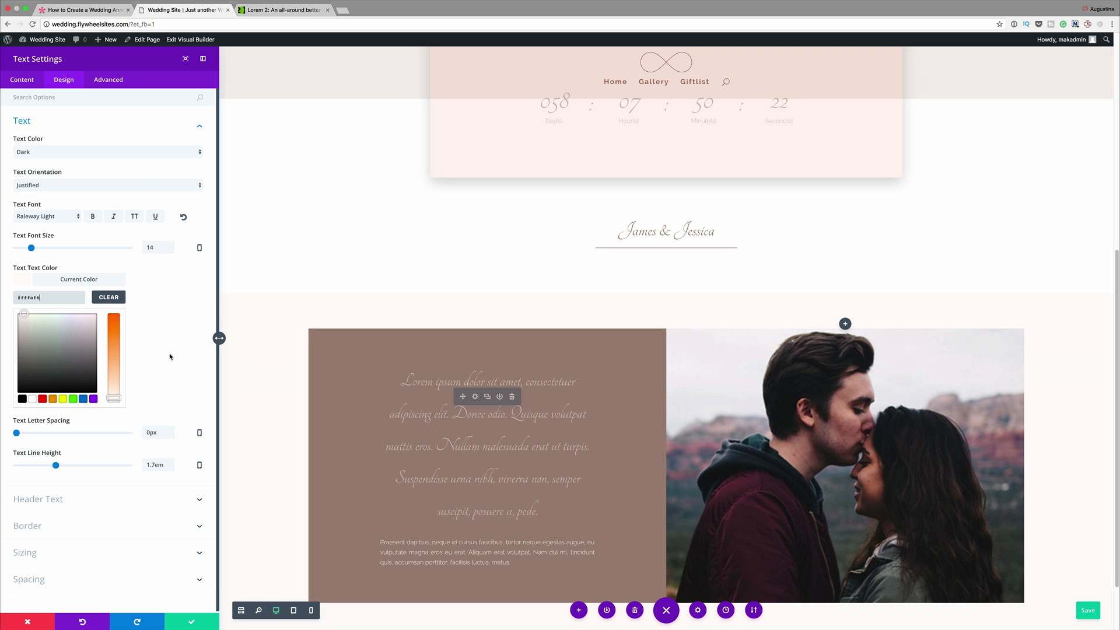
- Find the text module's max width option, set it to 500, make the text bold, and save the module settings
{"action": "left_click", "coordinate": [136, 97]}
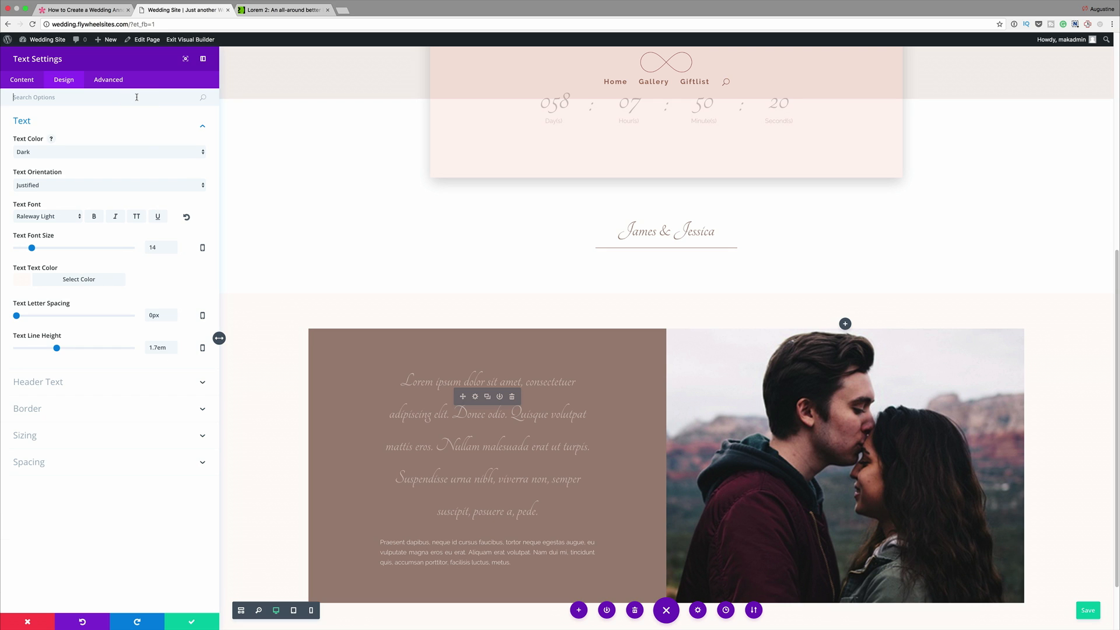
{"action": "type", "text": "Max"}
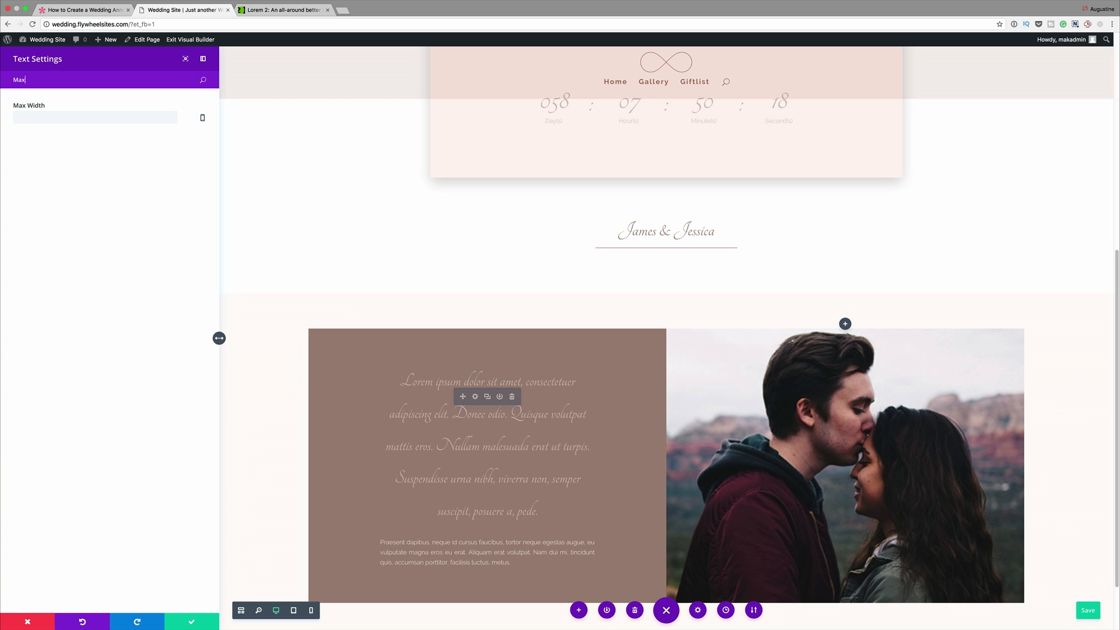
{"action": "left_click", "coordinate": [90, 114]}
{"action": "type", "text": "500"}
{"action": "left_click", "coordinate": [132, 318]}
{"action": "left_click", "coordinate": [191, 622]}
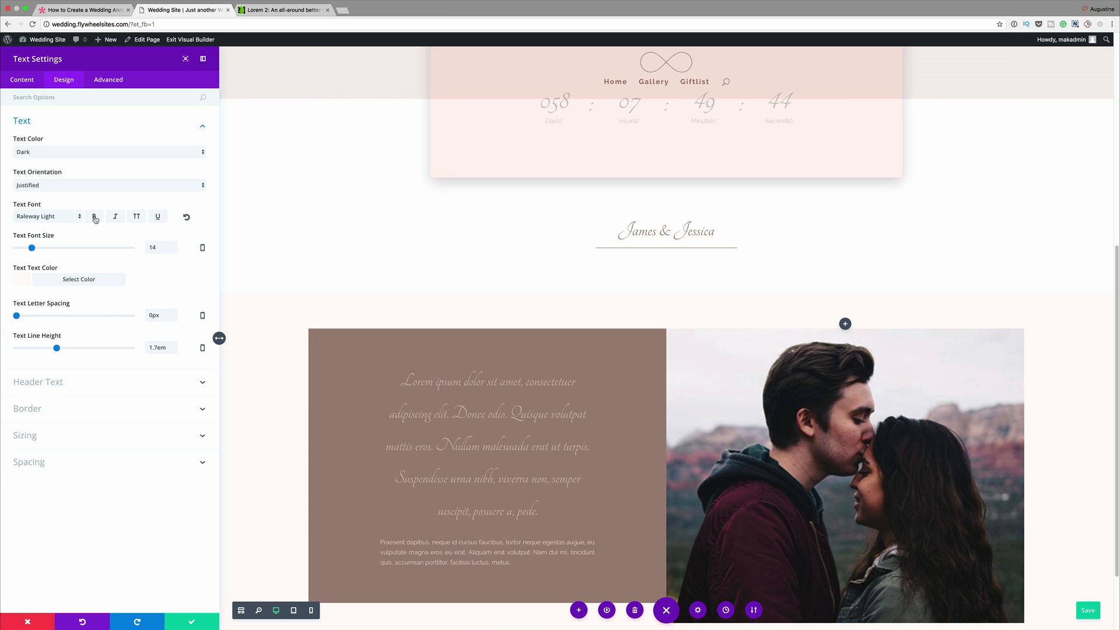
{"action": "left_click", "coordinate": [94, 216]}
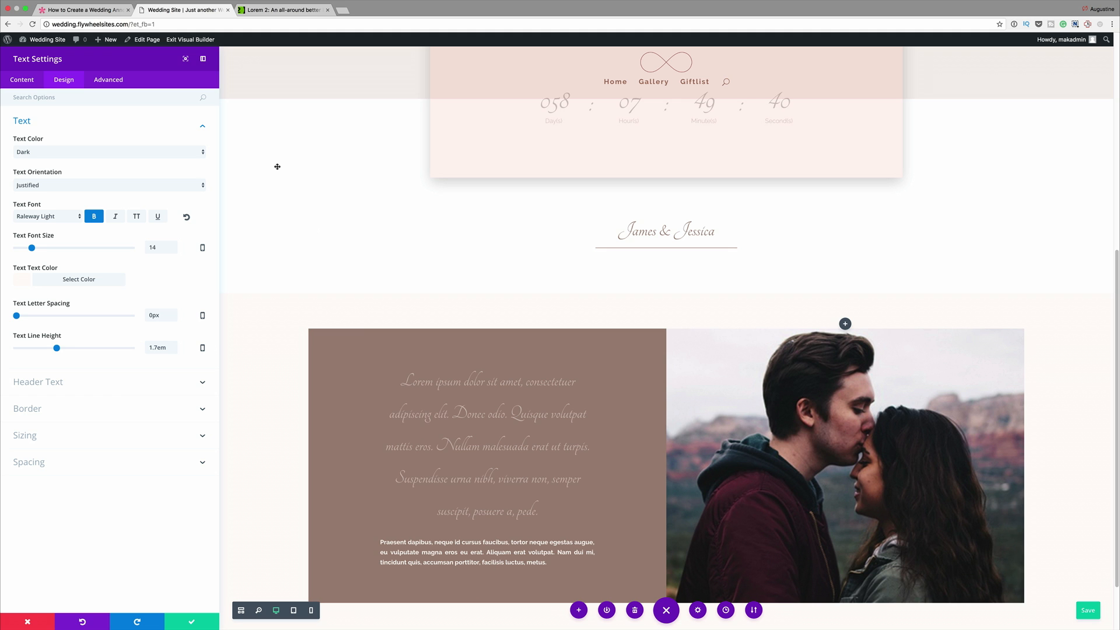
{"action": "left_click", "coordinate": [192, 621]}
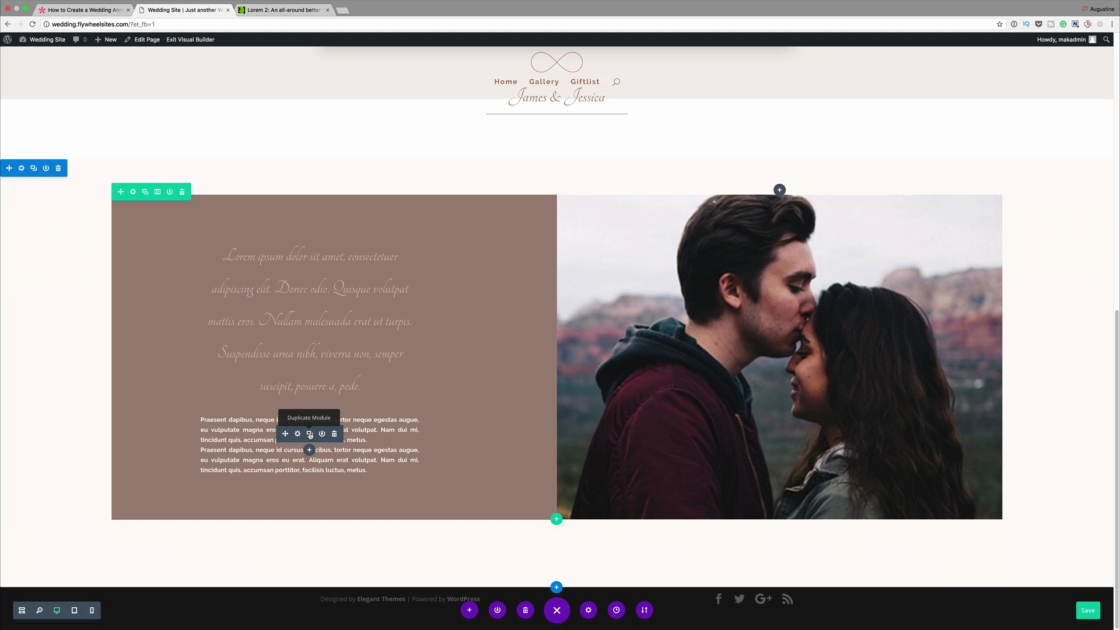
{"action": "left_click", "coordinate": [309, 435]}
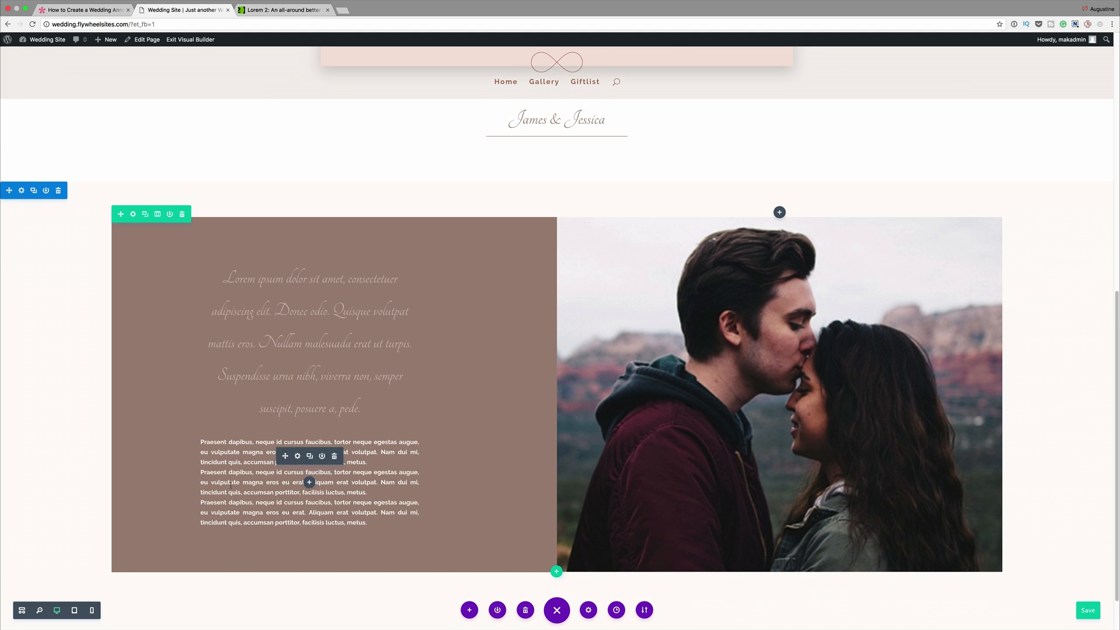
{"action": "key", "text": "super+z"}
{"action": "key", "text": "super+z"}
- Shorten the script paragraph by deleting everything after "Quisque volutpat"
{"action": "scroll", "coordinate": [427, 471], "scroll_direction": "down", "scroll_amount": 2}
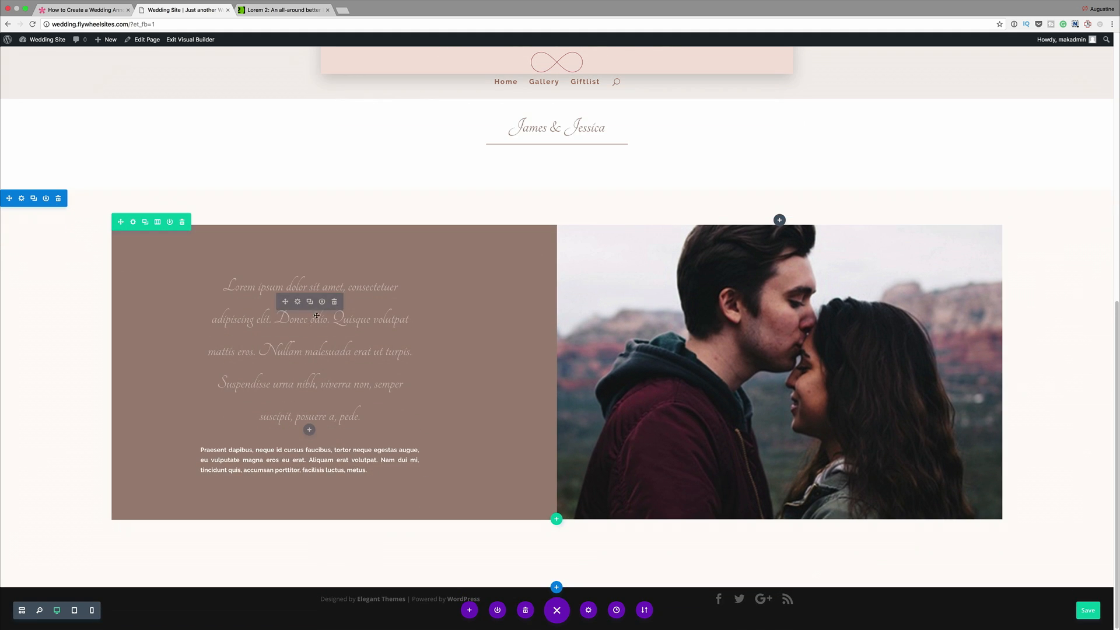
{"action": "left_click_drag", "start_coordinate": [361, 415], "coordinate": [330, 416]}
{"action": "left_click_drag", "start_coordinate": [206, 349], "coordinate": [413, 363]}
{"action": "key", "text": "BackSpace"}
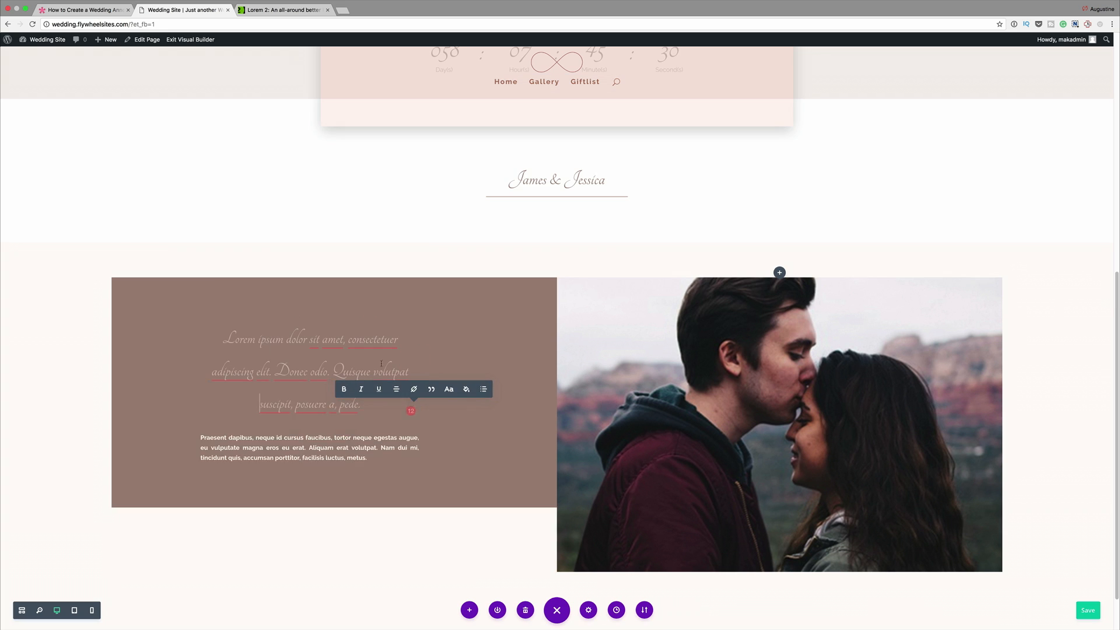
{"action": "left_click_drag", "start_coordinate": [369, 415], "coordinate": [251, 415]}
{"action": "key", "text": "BackSpace"}
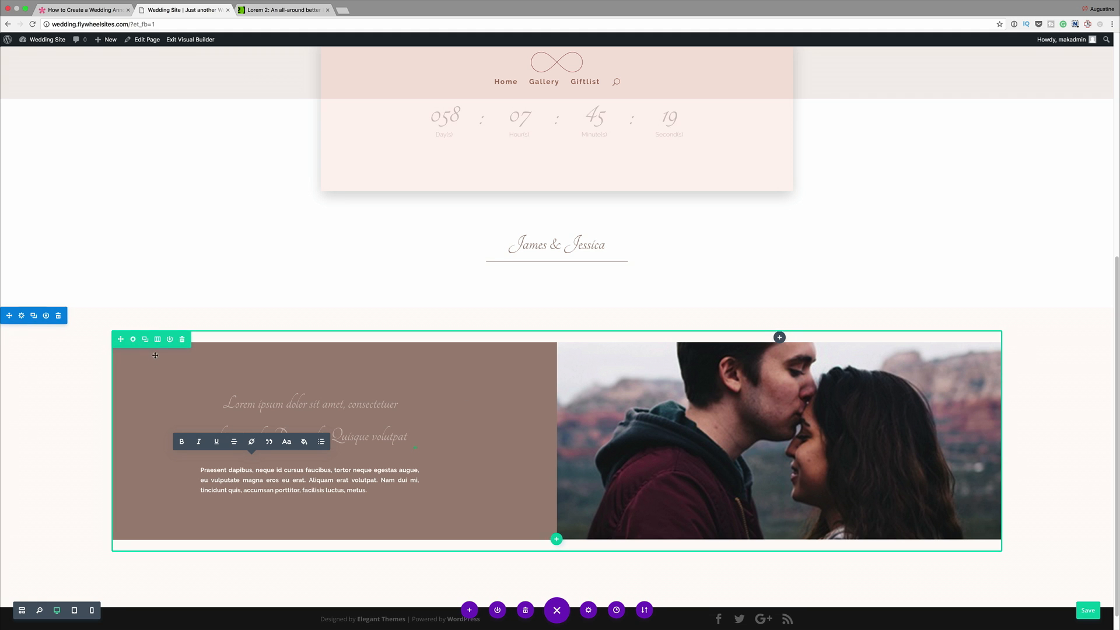
- Duplicate the two-column row containing the styled text and the couple's photo
{"action": "left_click", "coordinate": [146, 340]}
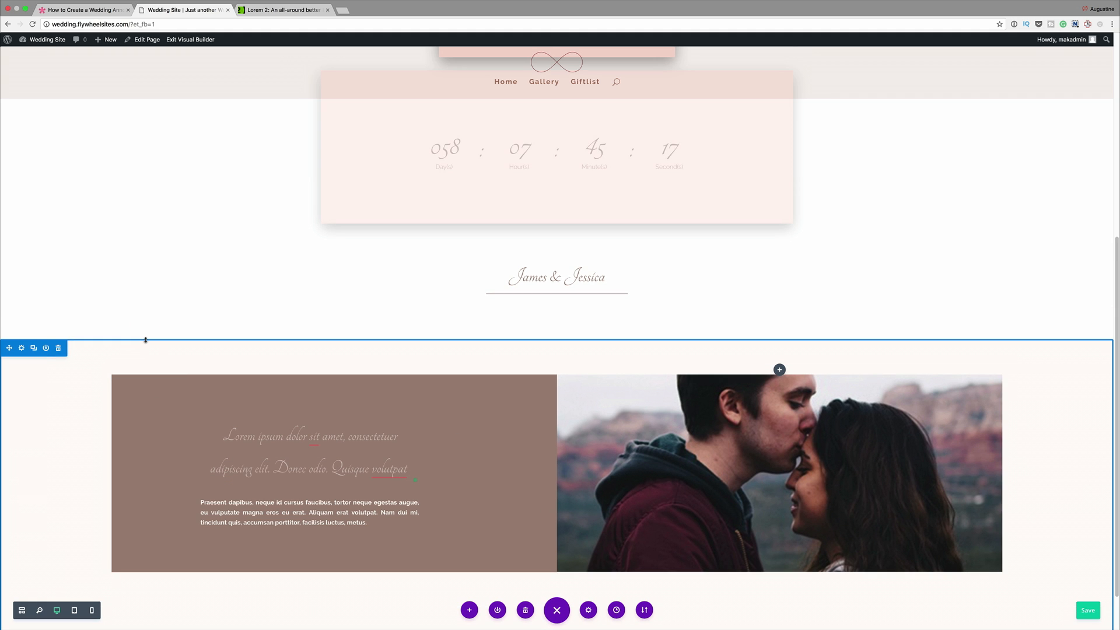
{"action": "scroll", "coordinate": [145, 340], "scroll_direction": "down", "scroll_amount": 1}
{"action": "left_click", "coordinate": [145, 320]}
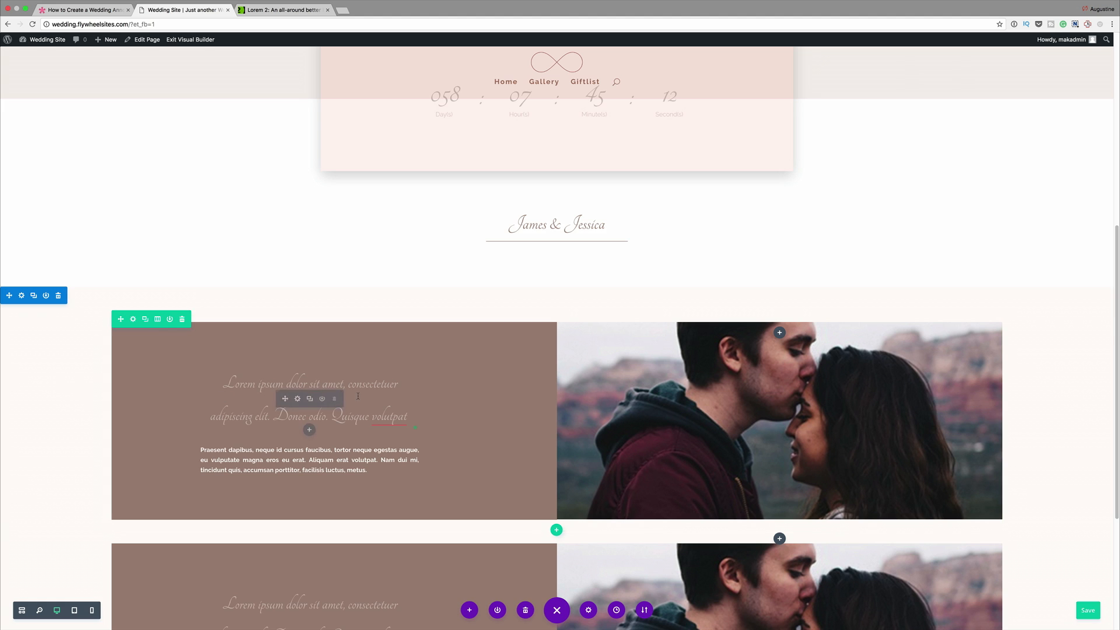
- In the duplicated row, move the script text module and the bold paragraph module from the brown column into the photo column
{"action": "scroll", "coordinate": [358, 396], "scroll_direction": "down", "scroll_amount": 4}
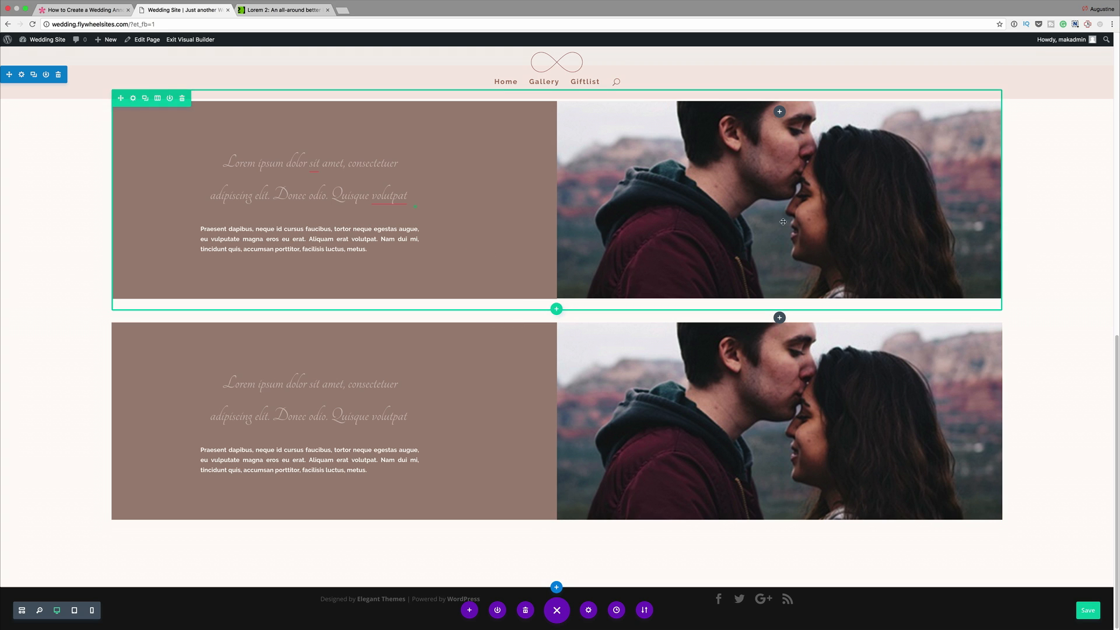
{"action": "left_click_drag", "start_coordinate": [585, 178], "coordinate": [616, 405]}
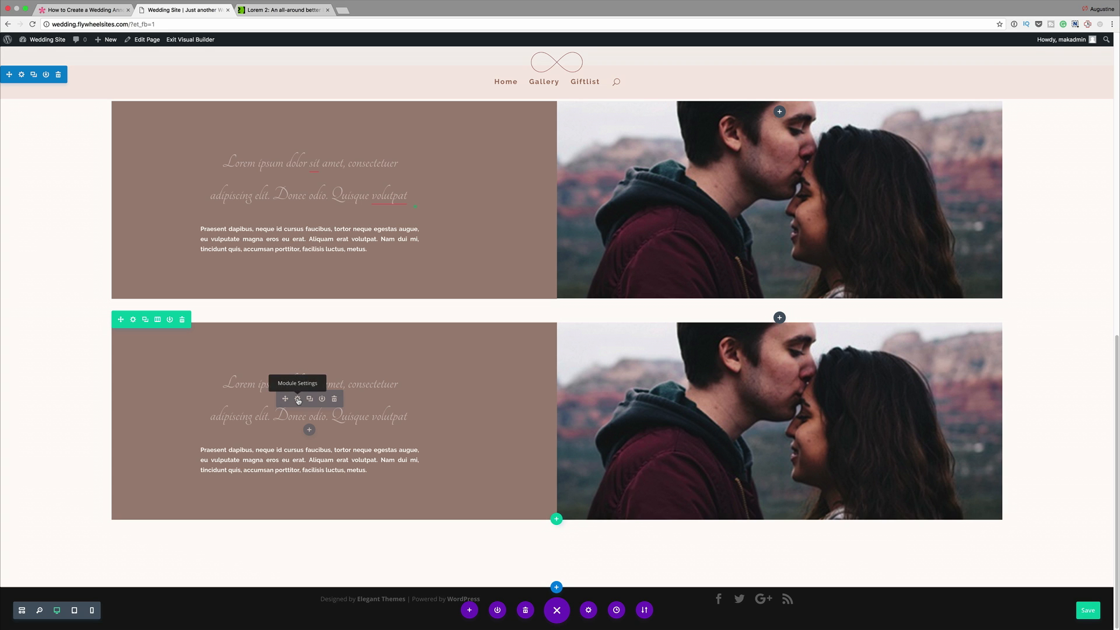
{"action": "mouse_move", "coordinate": [309, 399]}
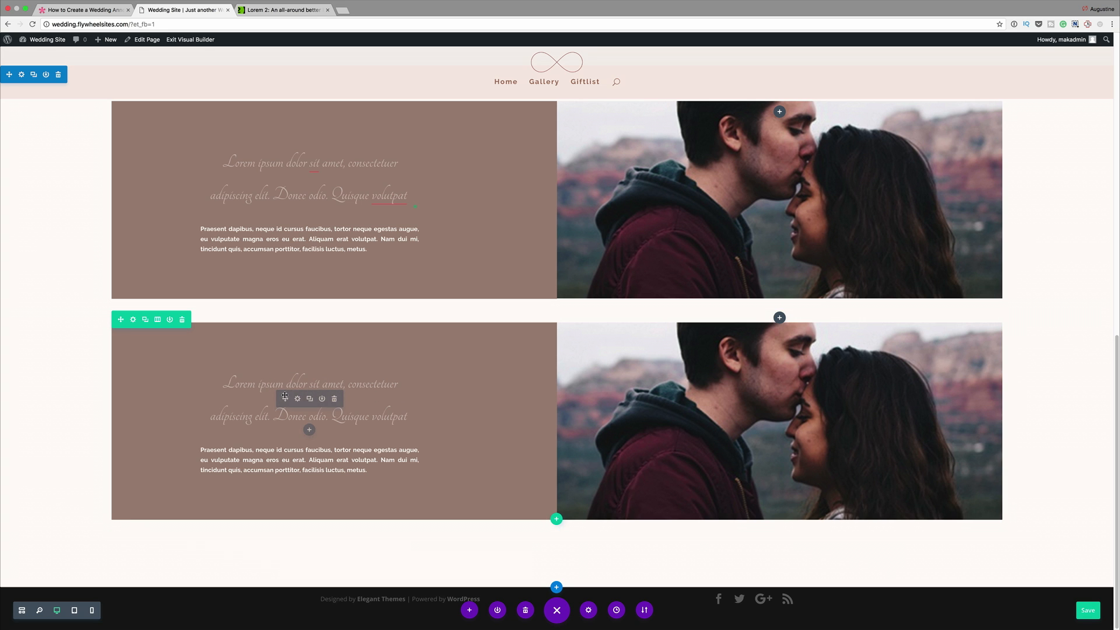
{"action": "left_click_drag", "start_coordinate": [284, 398], "coordinate": [785, 431]}
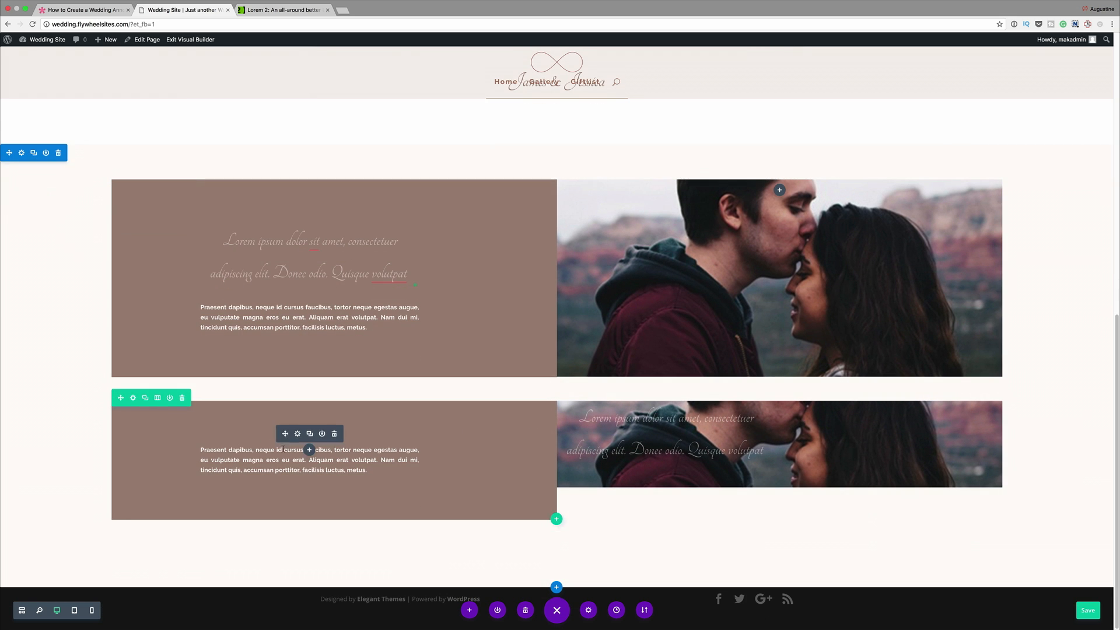
{"action": "left_click_drag", "start_coordinate": [287, 441], "coordinate": [851, 474]}
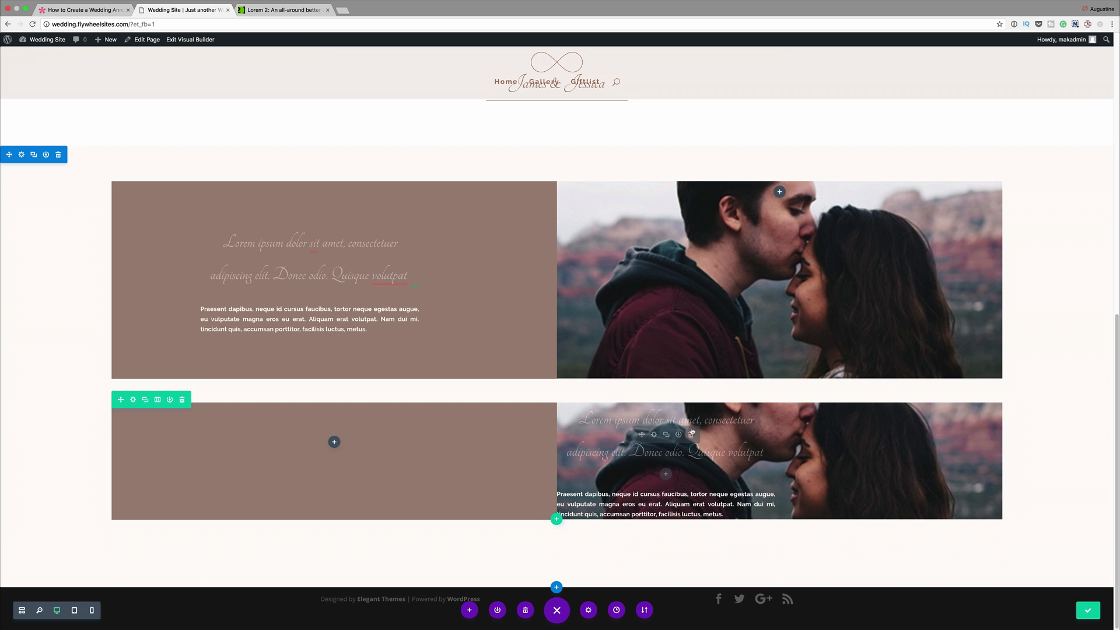
- In the duplicated row's settings, clear column 1's custom padding and set column 2's to 5% top and bottom, 10% right and left
{"action": "left_click", "coordinate": [133, 400]}
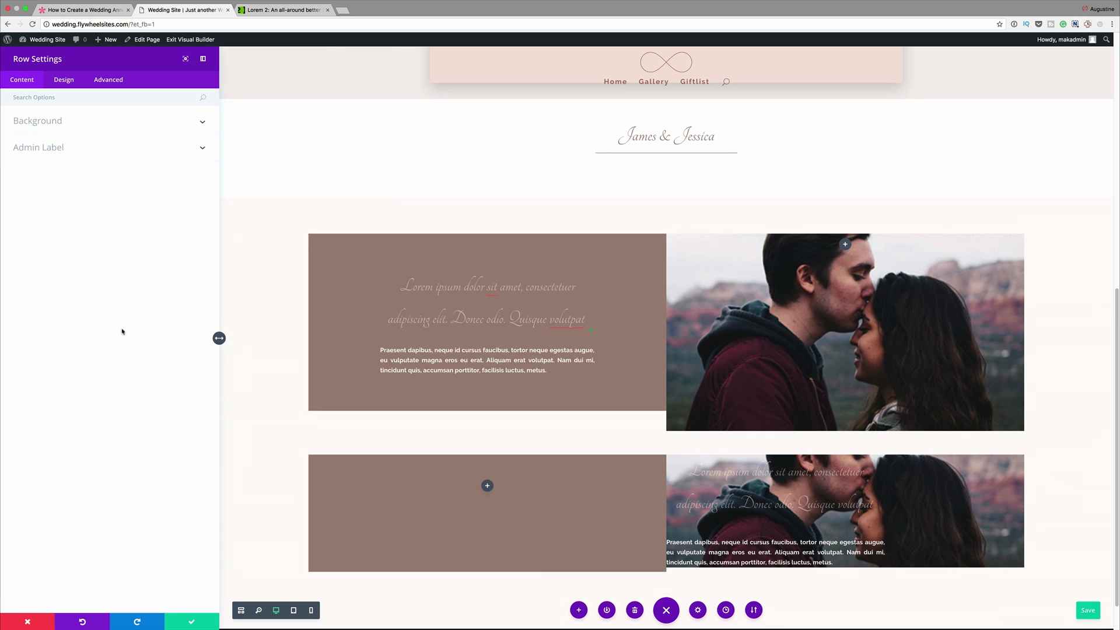
{"action": "type", "text": "Col"}
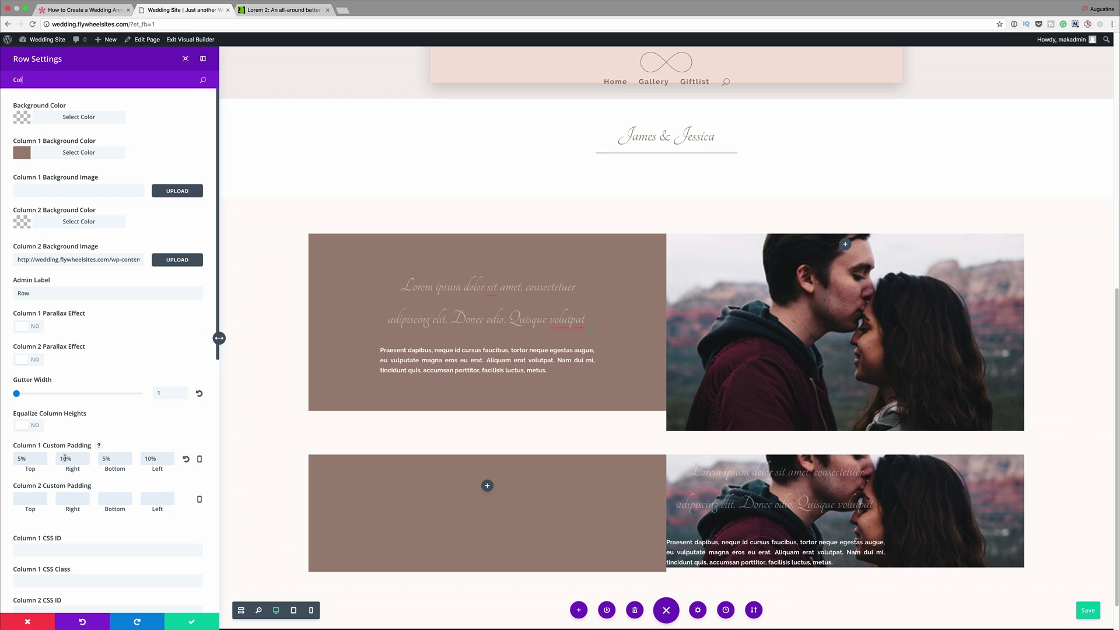
{"action": "scroll", "coordinate": [141, 456], "scroll_direction": "down", "scroll_amount": 1}
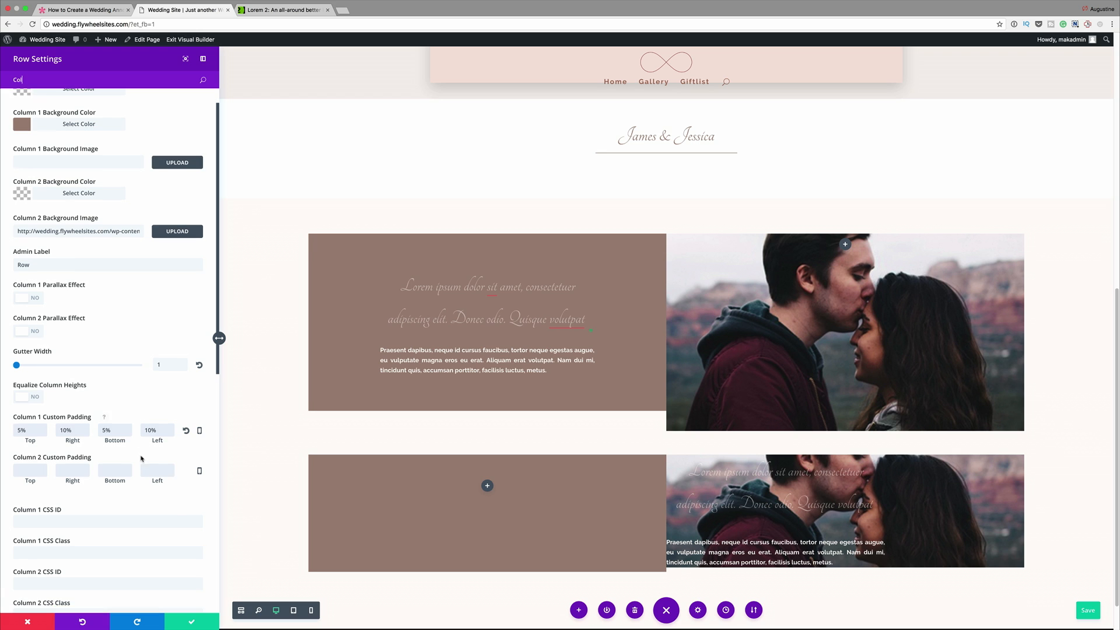
{"action": "left_click", "coordinate": [185, 431]}
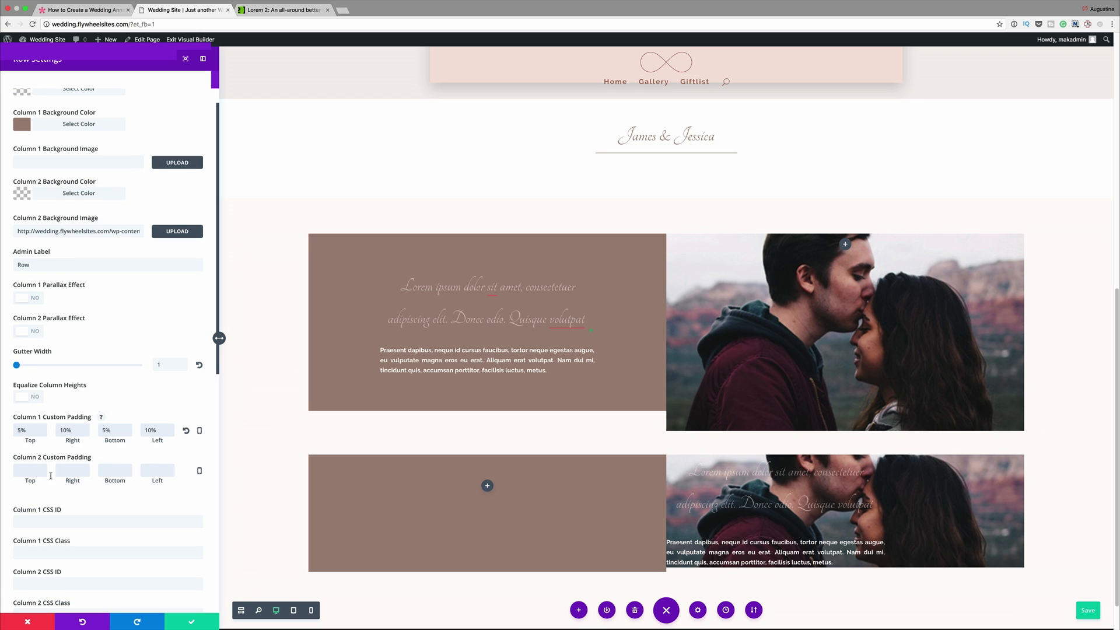
{"action": "double_click", "coordinate": [29, 431]}
{"action": "key", "text": "super+c"}
{"action": "key", "text": "BackSpace"}
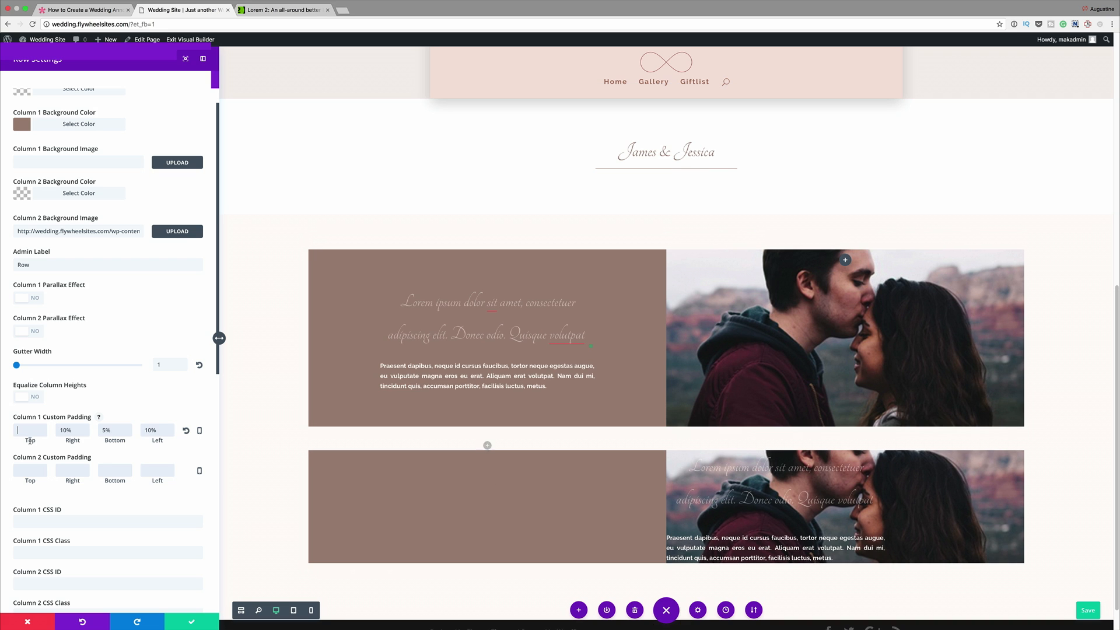
{"action": "left_click", "coordinate": [27, 471]}
{"action": "key", "text": "super+v"}
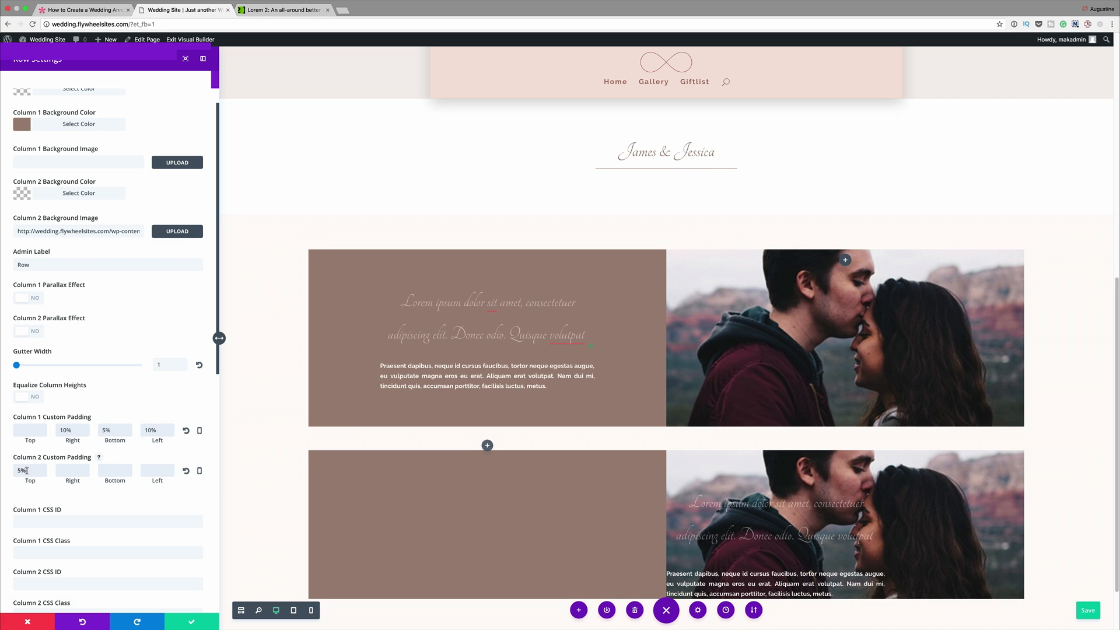
{"action": "double_click", "coordinate": [70, 431]}
{"action": "key", "text": "super+x"}
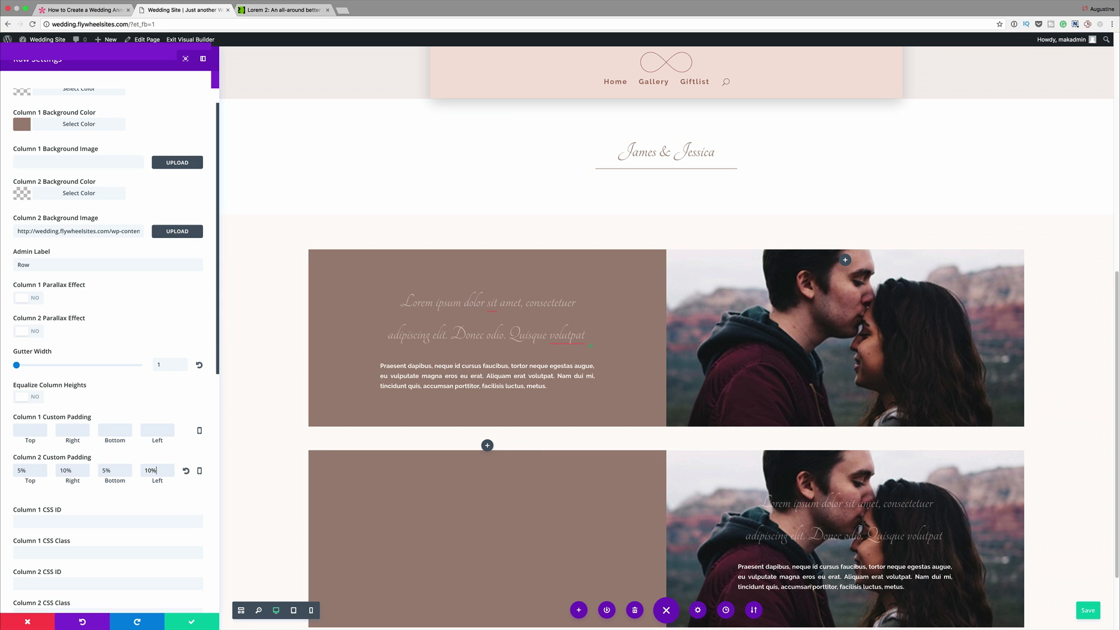
{"action": "scroll", "coordinate": [655, 369], "scroll_direction": "down", "scroll_amount": 3}
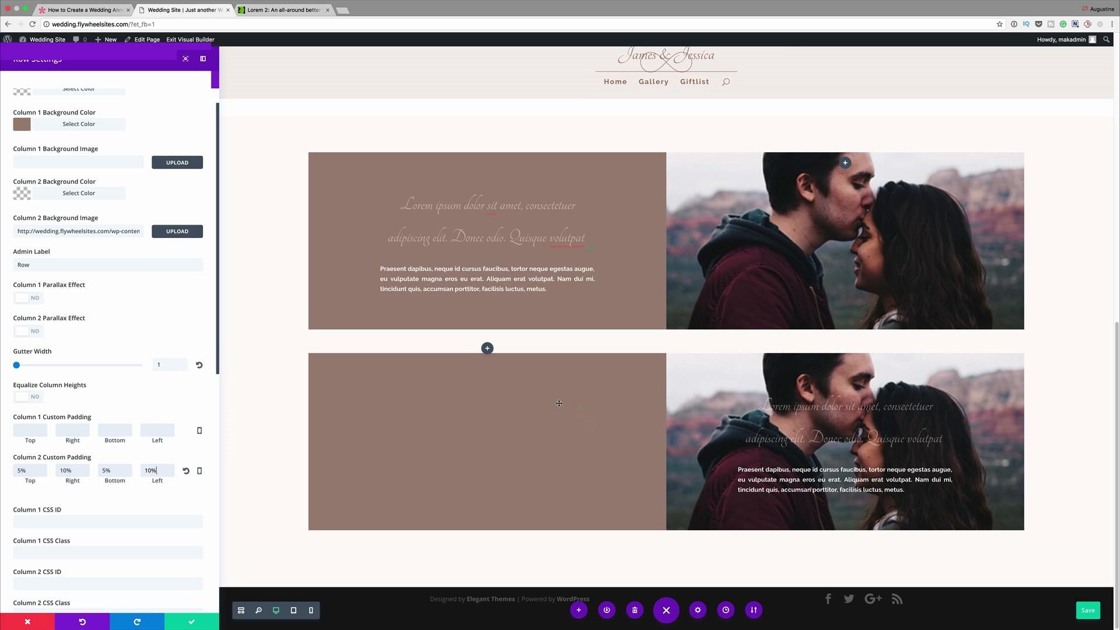
- In the duplicated row, clear column 1's background color, give column 2 the same brown background, and remove column 2's background image
{"action": "left_click", "coordinate": [52, 126]}
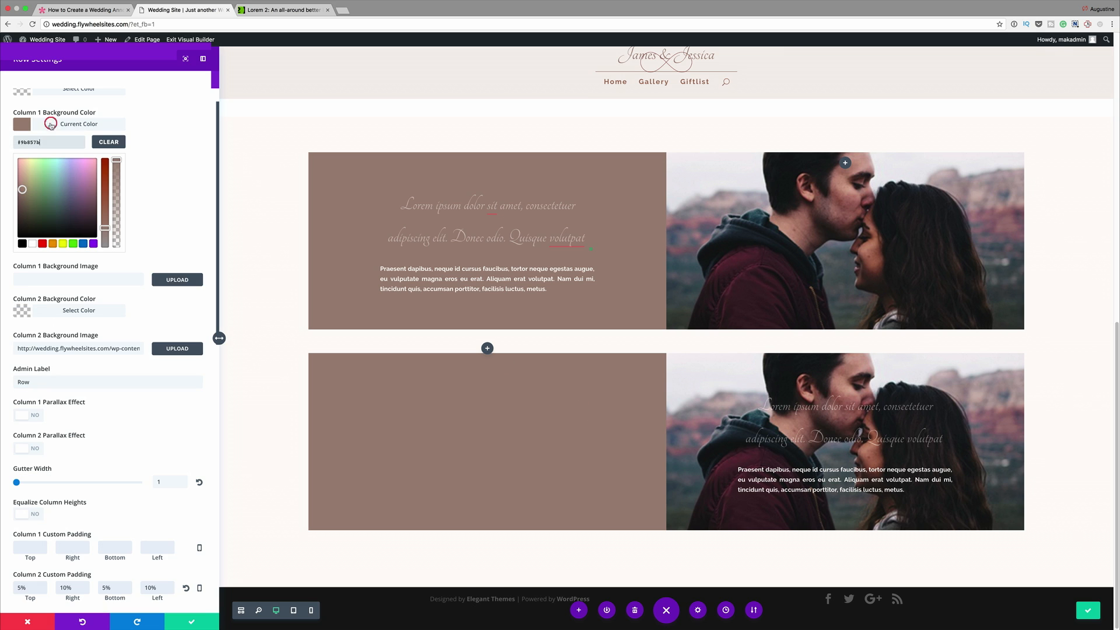
{"action": "triple_click", "coordinate": [49, 141]}
{"action": "key", "text": "BackSpace"}
{"action": "scroll", "coordinate": [170, 180], "scroll_direction": "down", "scroll_amount": 2}
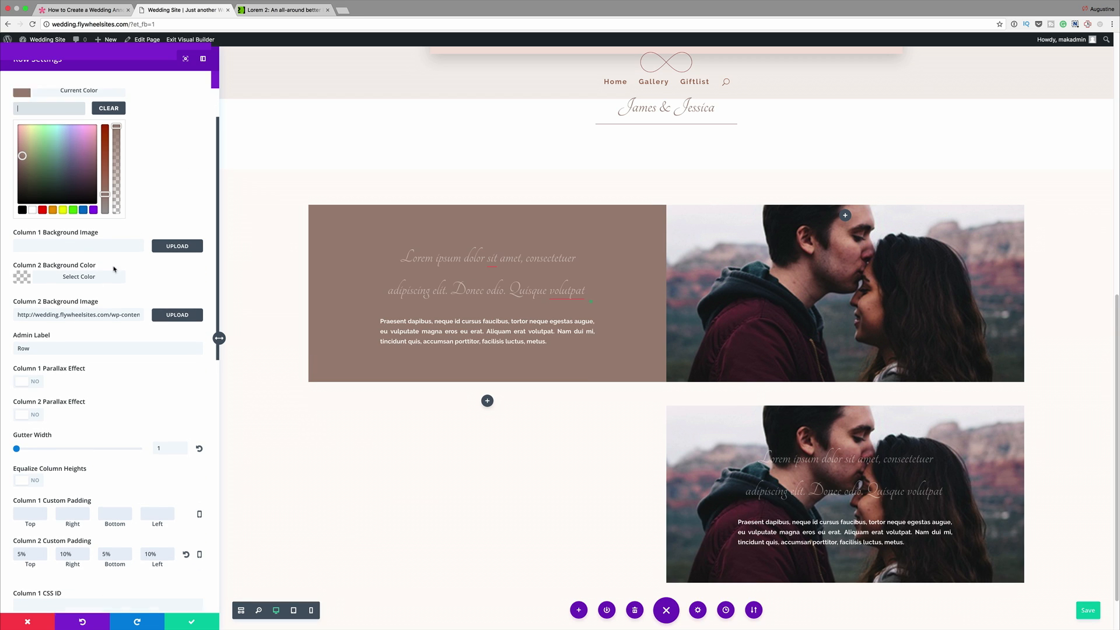
{"action": "left_click", "coordinate": [25, 272]}
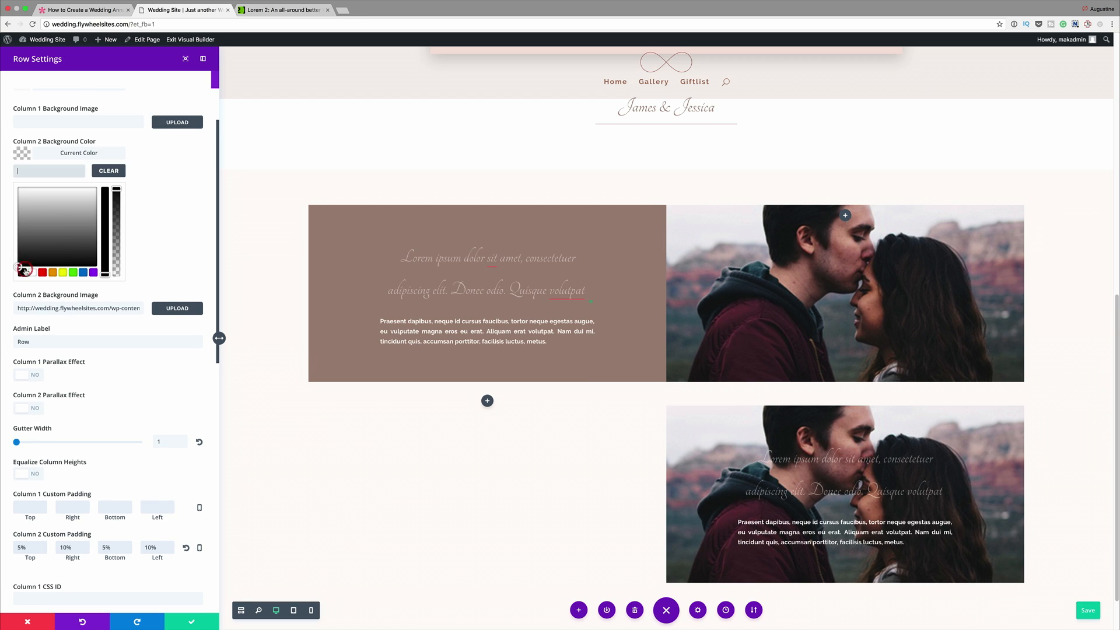
{"action": "left_click", "coordinate": [116, 187]}
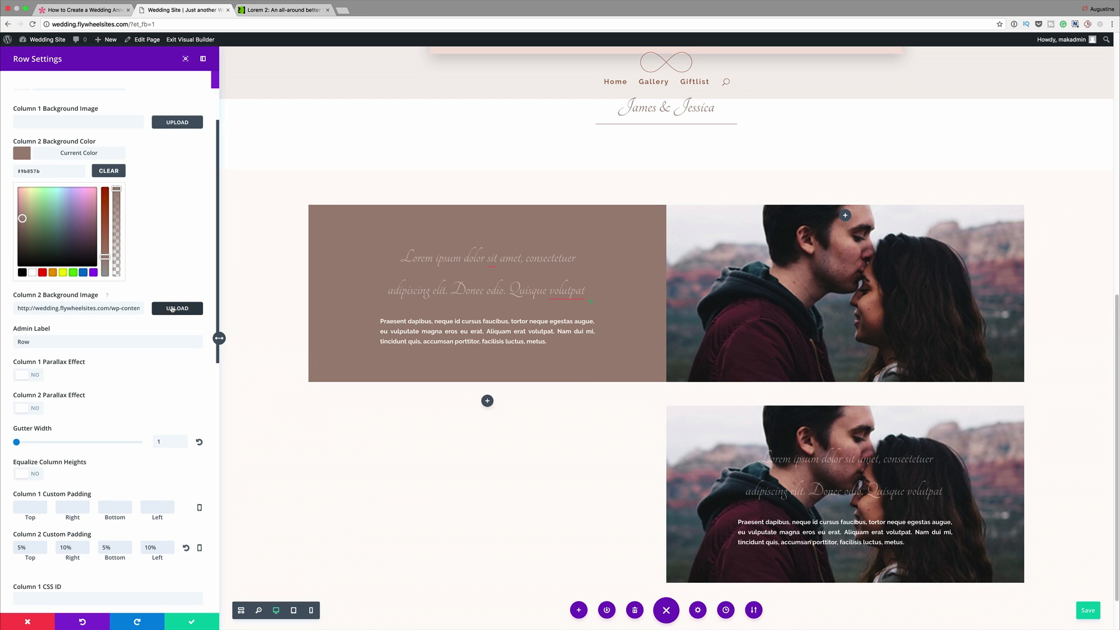
{"action": "triple_click", "coordinate": [130, 307]}
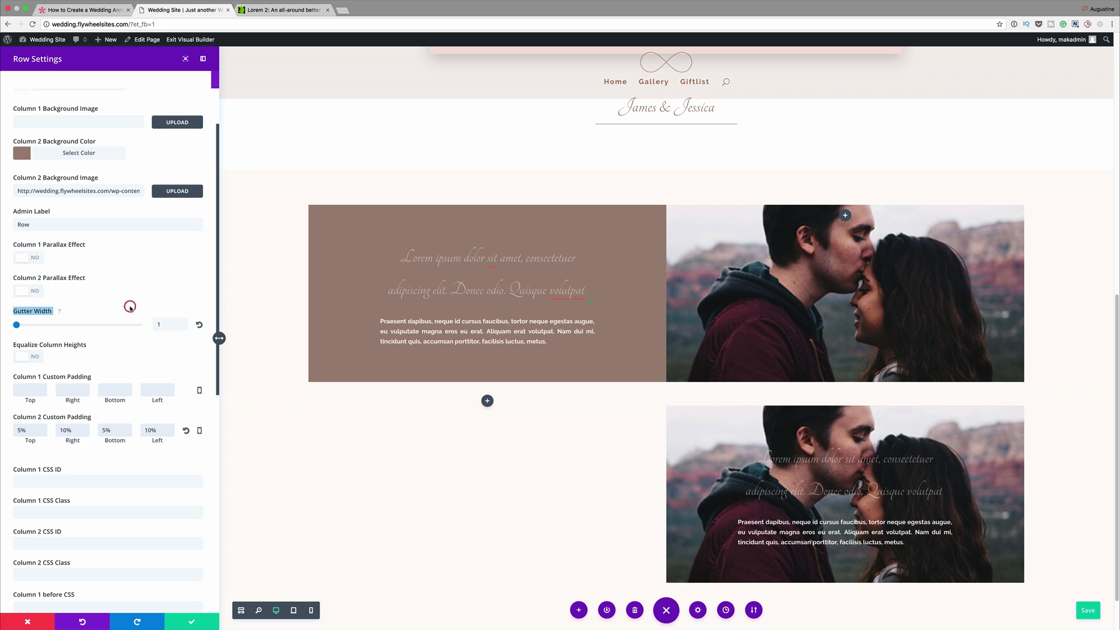
{"action": "triple_click", "coordinate": [114, 192]}
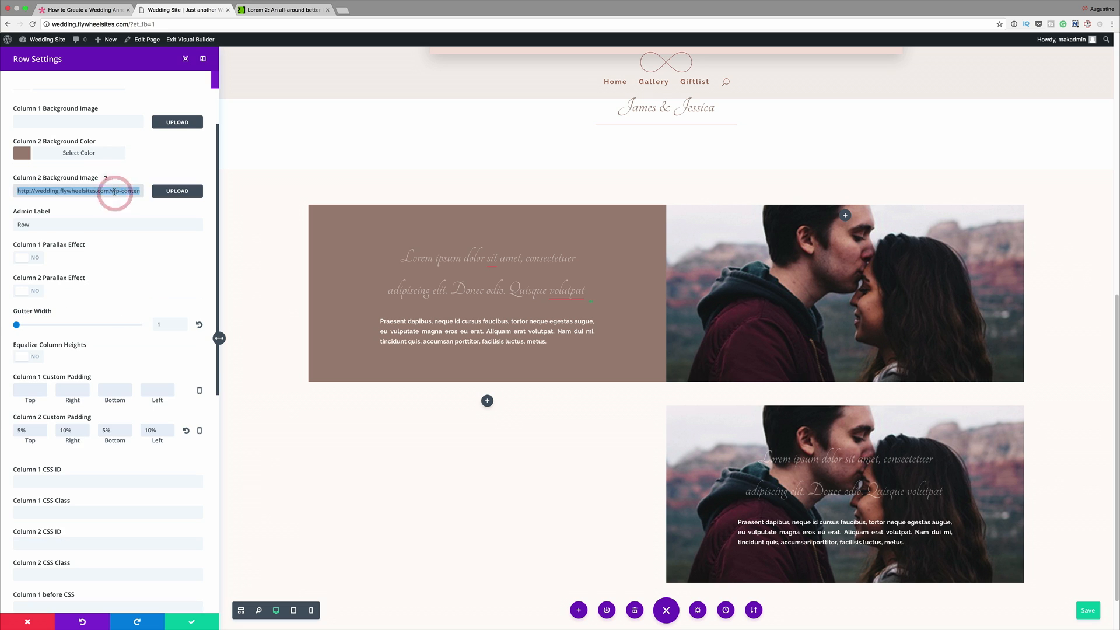
{"action": "key", "text": "BackSpace"}
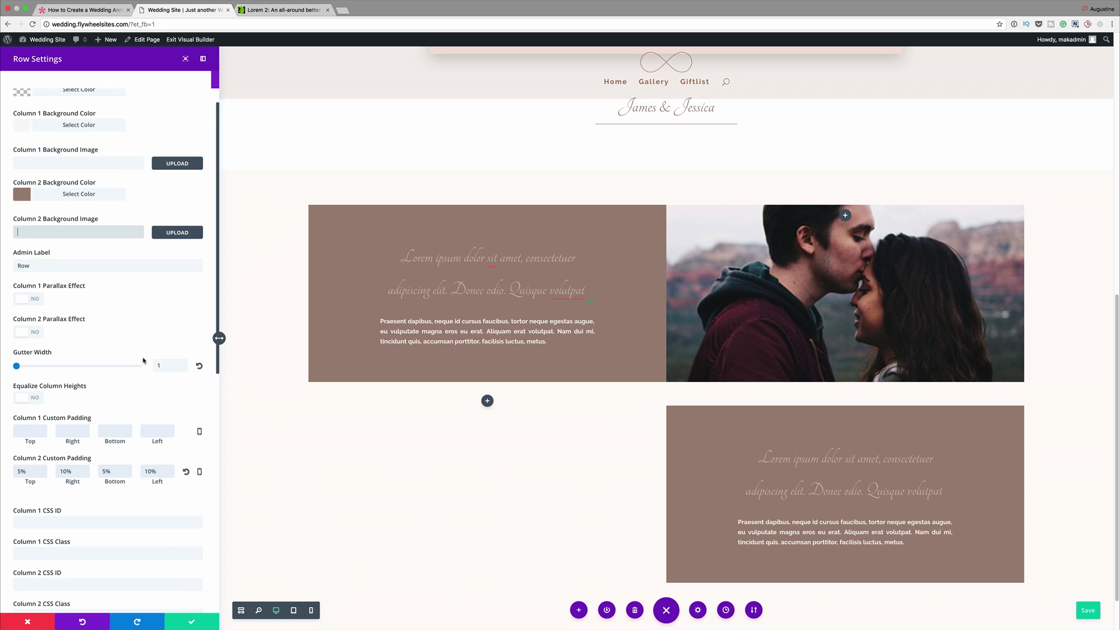
- Upload WeddingImage3.jpg as the duplicated row's column 1 background image and save the row settings
{"action": "scroll", "coordinate": [146, 321], "scroll_direction": "up", "scroll_amount": 2}
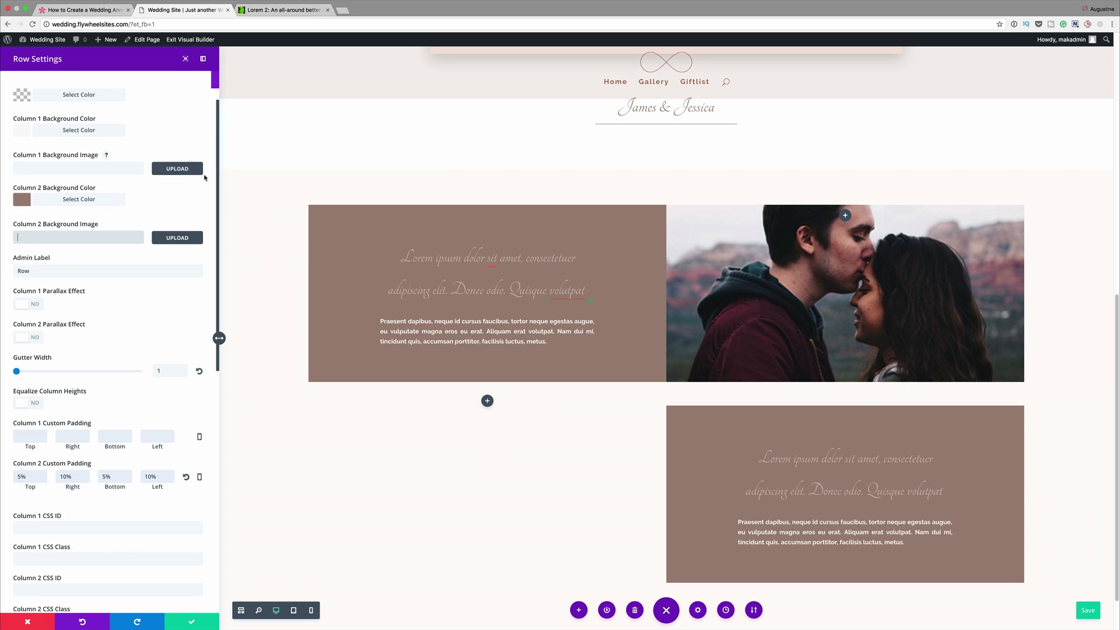
{"action": "left_click", "coordinate": [177, 169]}
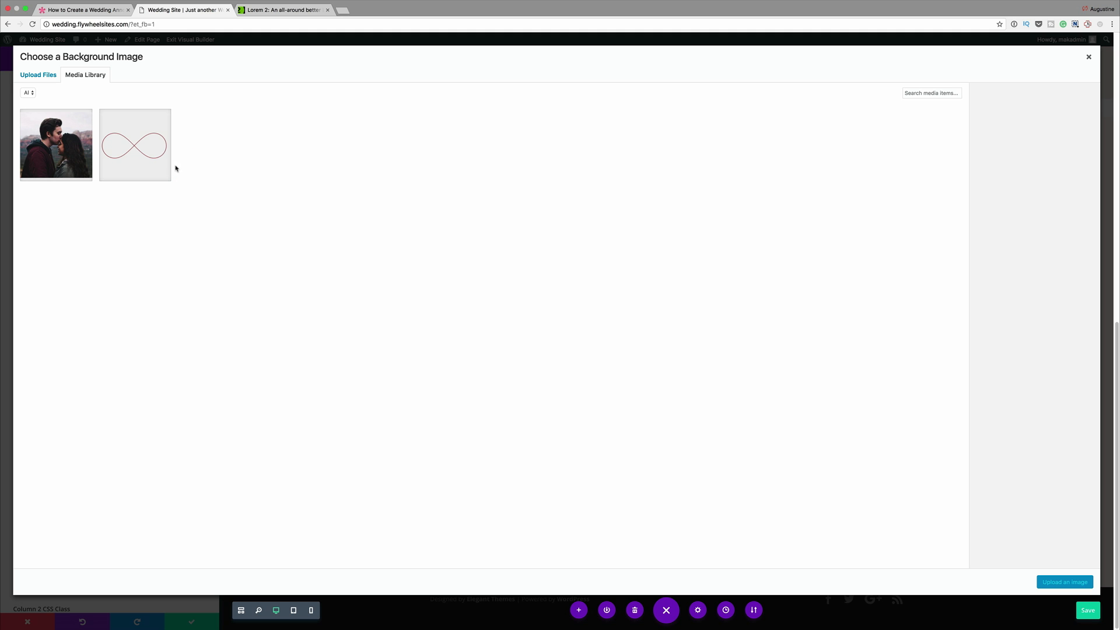
{"action": "left_click", "coordinate": [35, 74]}
{"action": "left_click", "coordinate": [565, 283]}
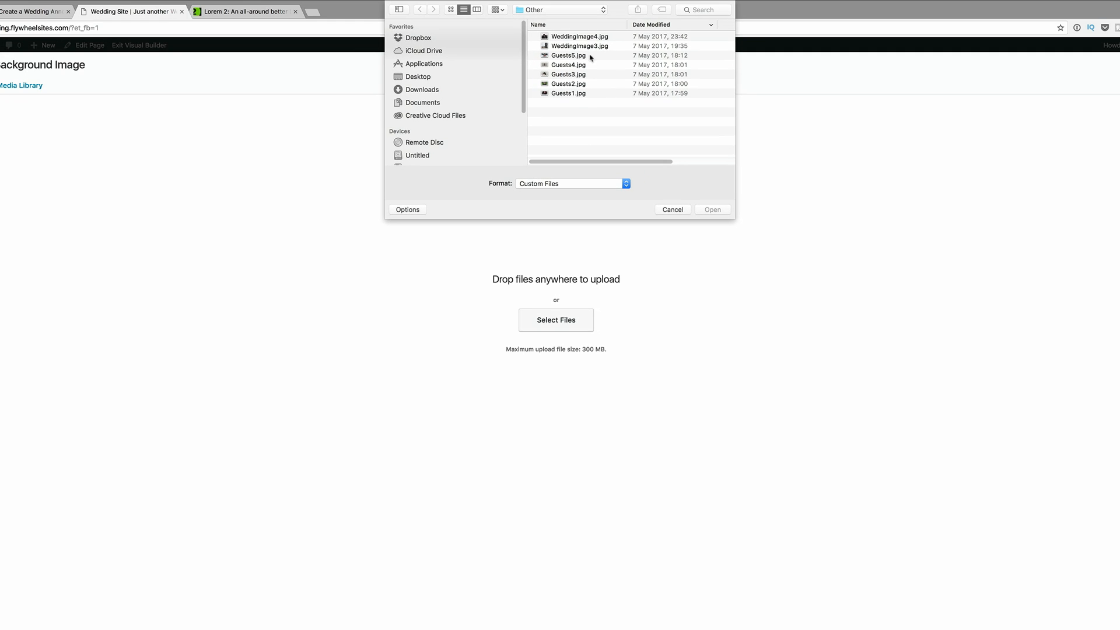
{"action": "left_click", "coordinate": [590, 48]}
{"action": "key", "text": "space"}
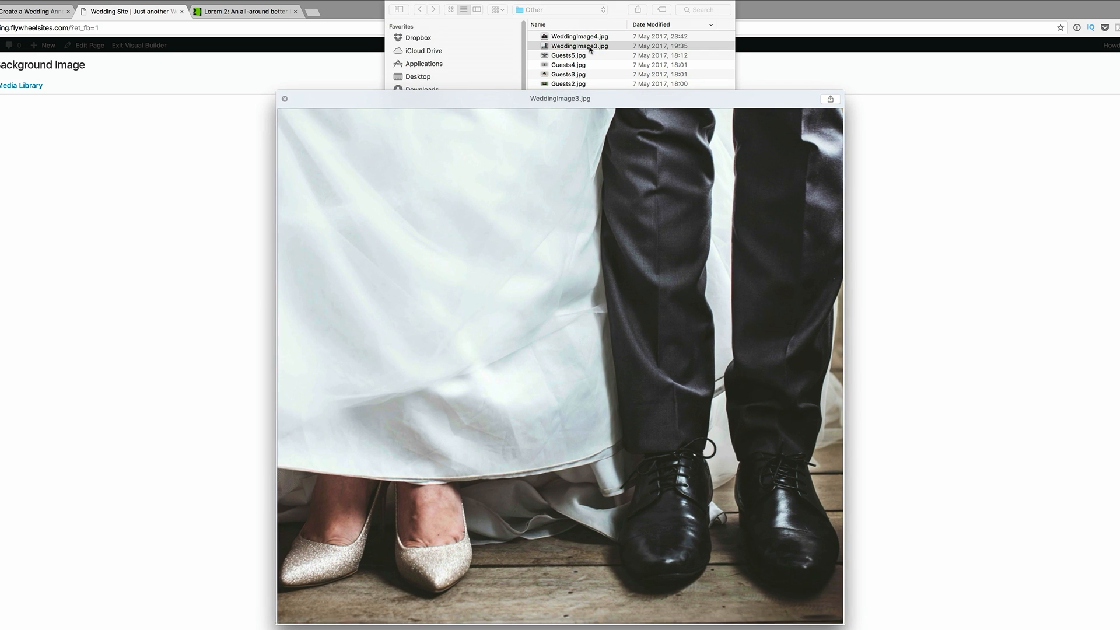
{"action": "key", "text": "space"}
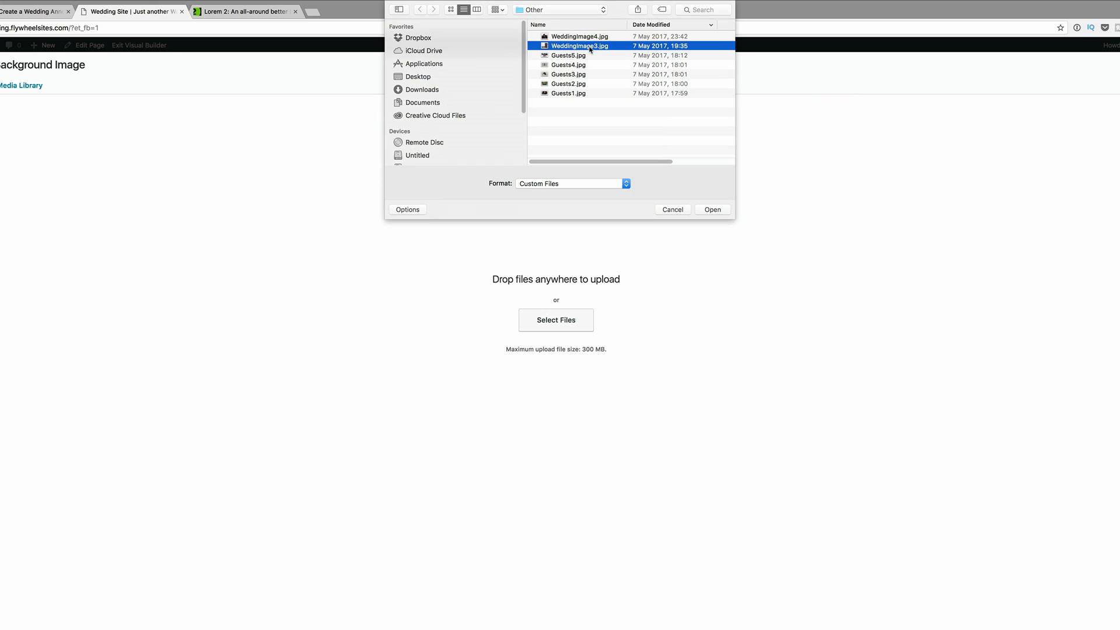
{"action": "double_click", "coordinate": [590, 47]}
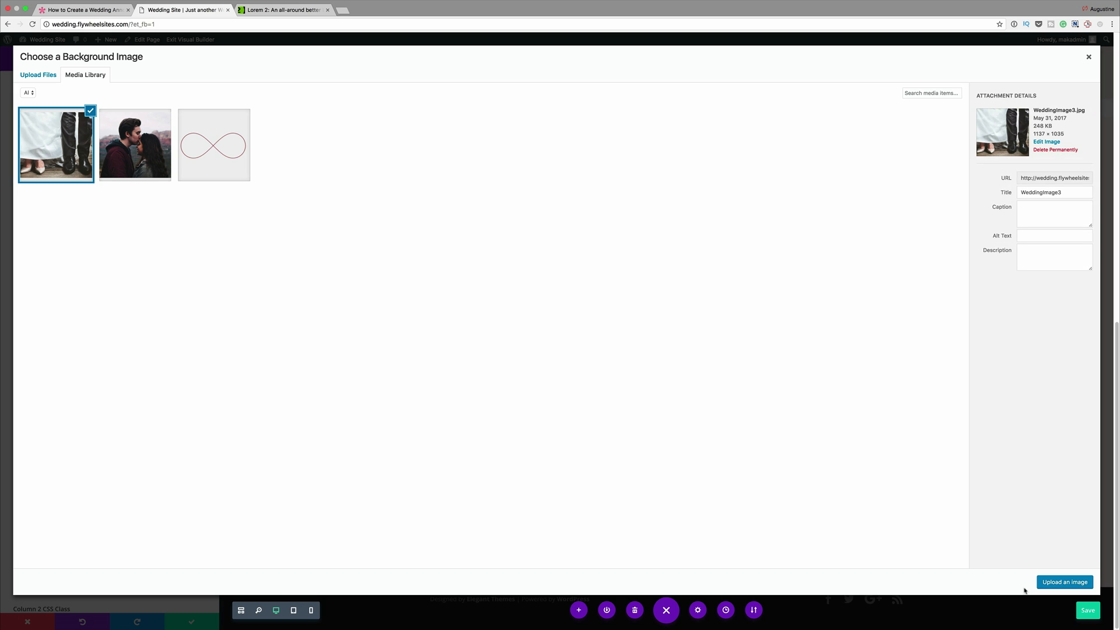
{"action": "left_click", "coordinate": [1065, 582]}
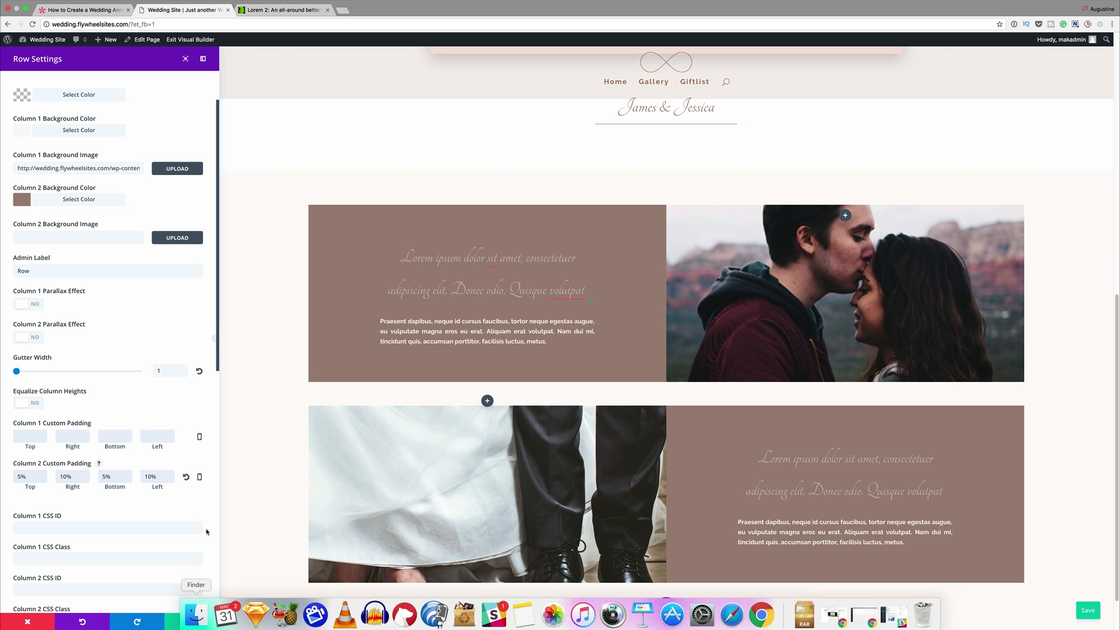
{"action": "left_click", "coordinate": [193, 622]}
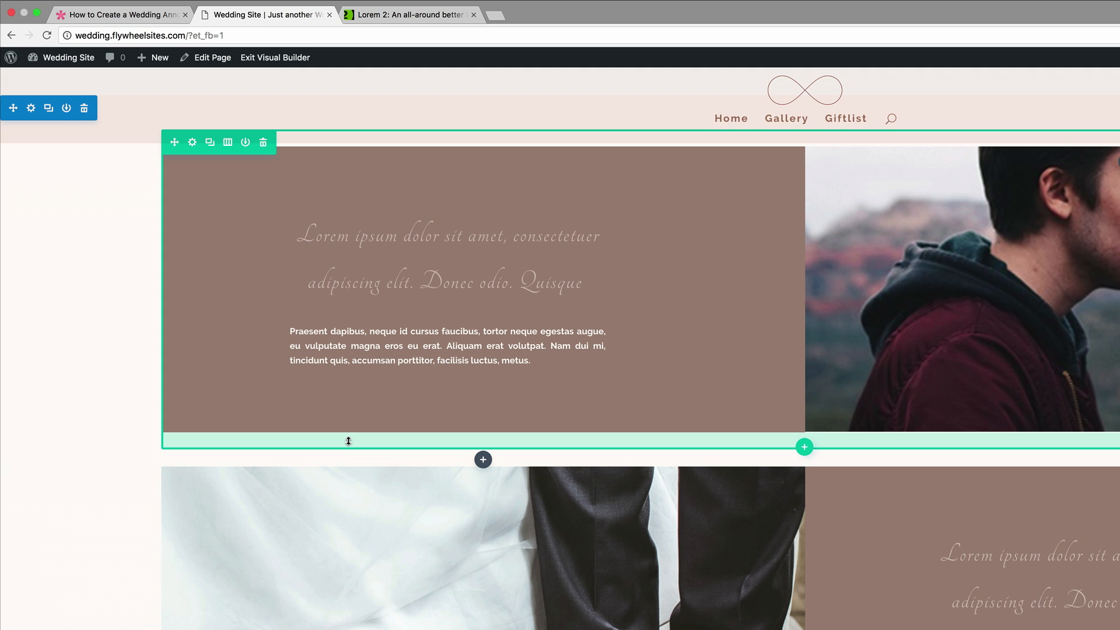
- Set the custom padding of both two-column photo rows to 0px at top and bottom, saving the row settings
{"action": "left_click", "coordinate": [193, 148]}
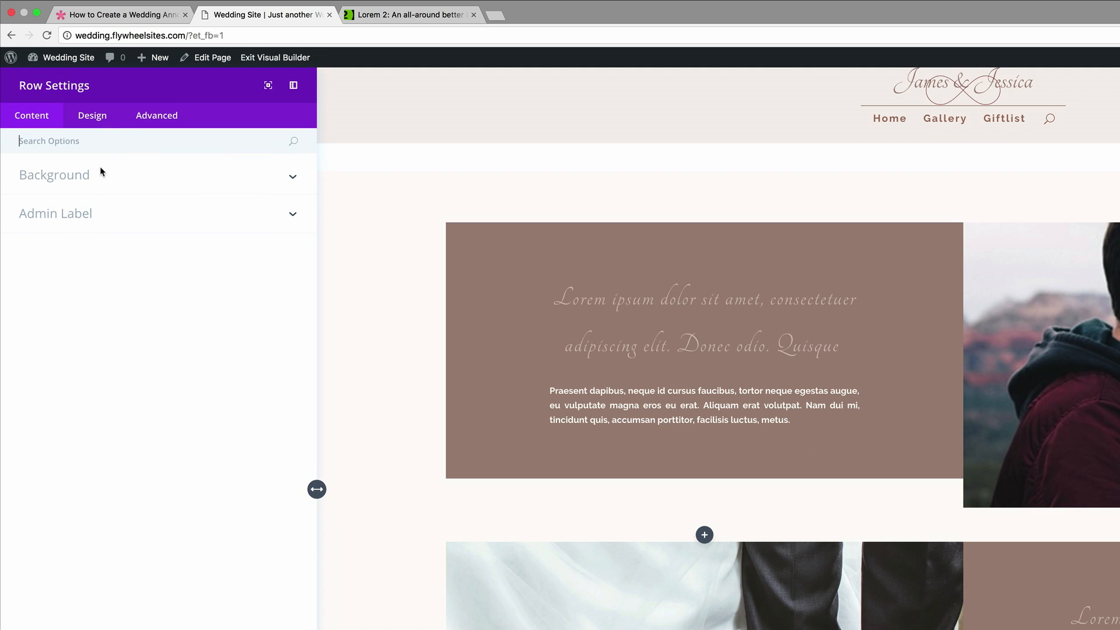
{"action": "left_click", "coordinate": [97, 146]}
{"action": "type", "text": "Pa"}
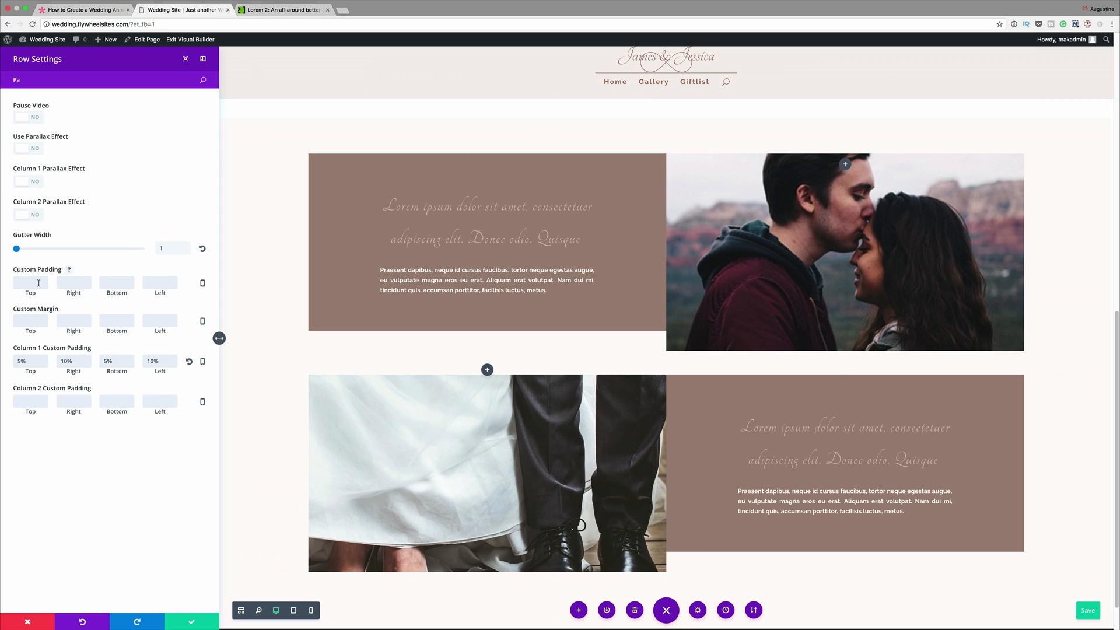
{"action": "type", "text": "0"}
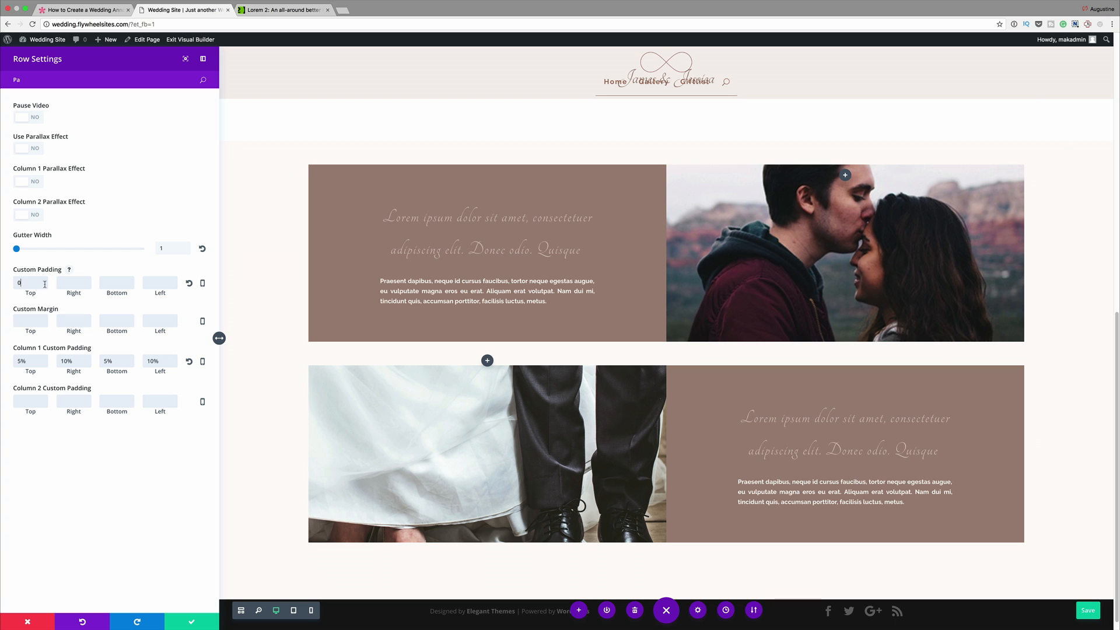
{"action": "left_click", "coordinate": [129, 282]}
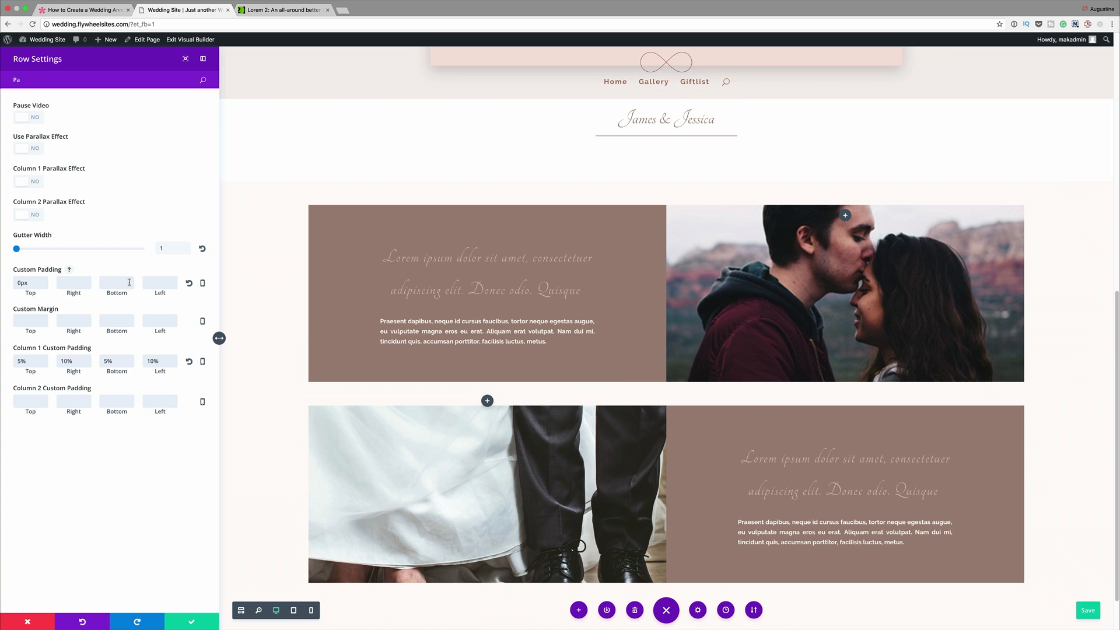
{"action": "type", "text": "0"}
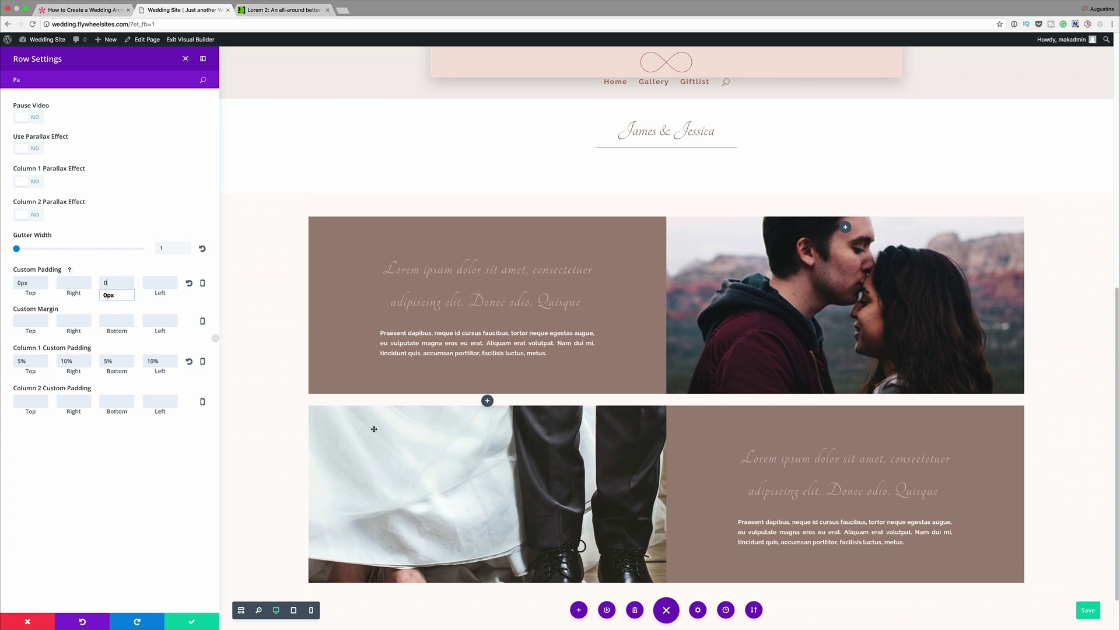
{"action": "type", "text": "d"}
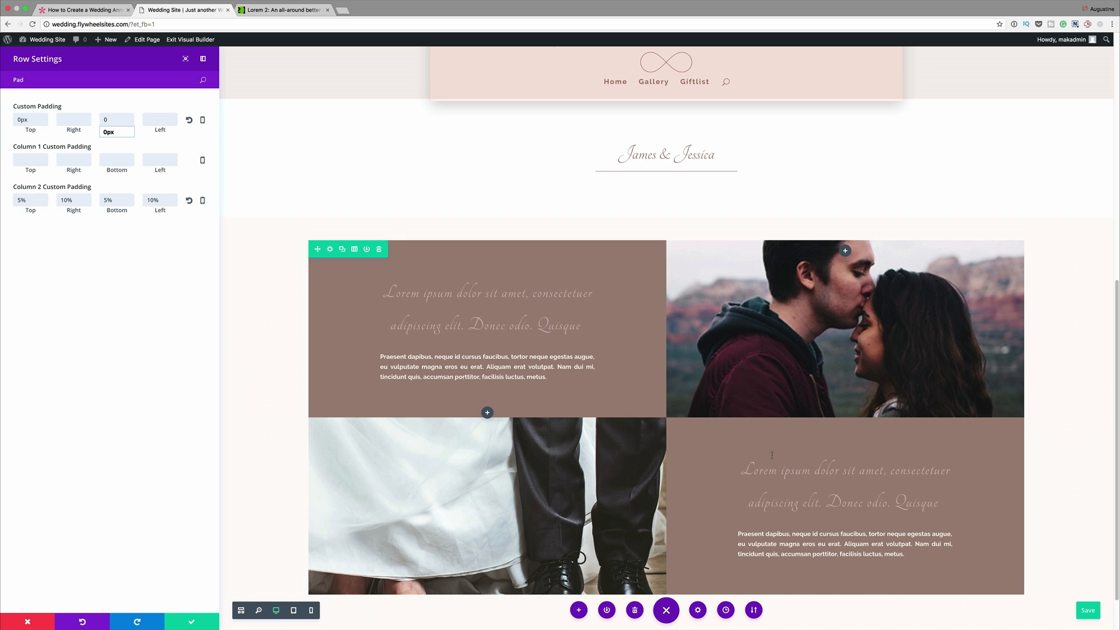
{"action": "left_click", "coordinate": [206, 626]}
- Insert an empty row with two equal columns below the shoes photo row, without adding a module
{"action": "left_click", "coordinate": [555, 518]}
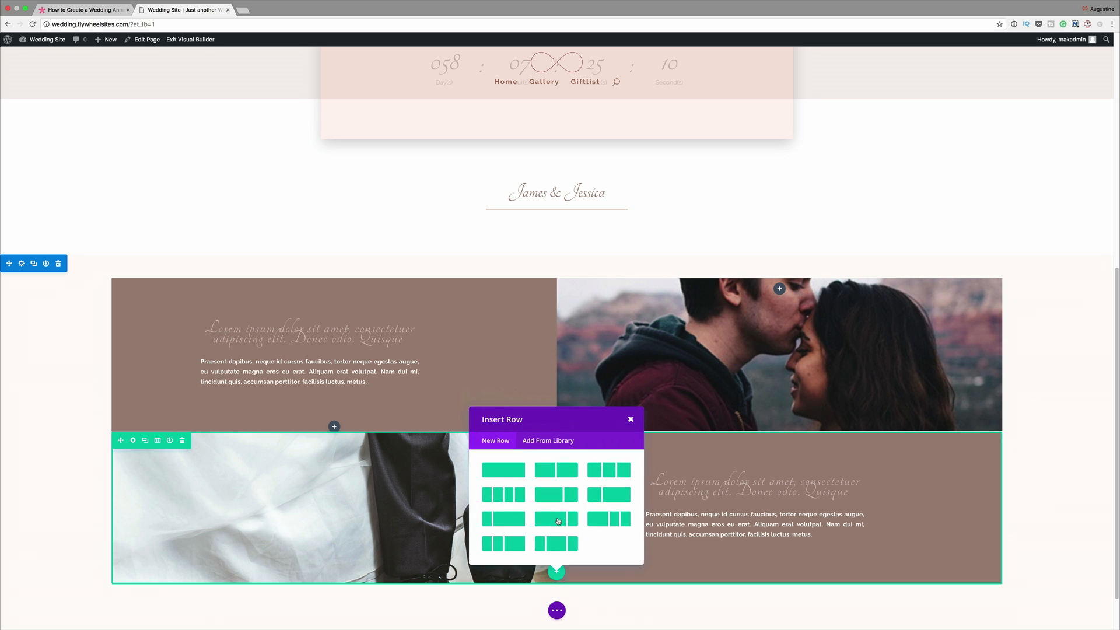
{"action": "left_click", "coordinate": [558, 472]}
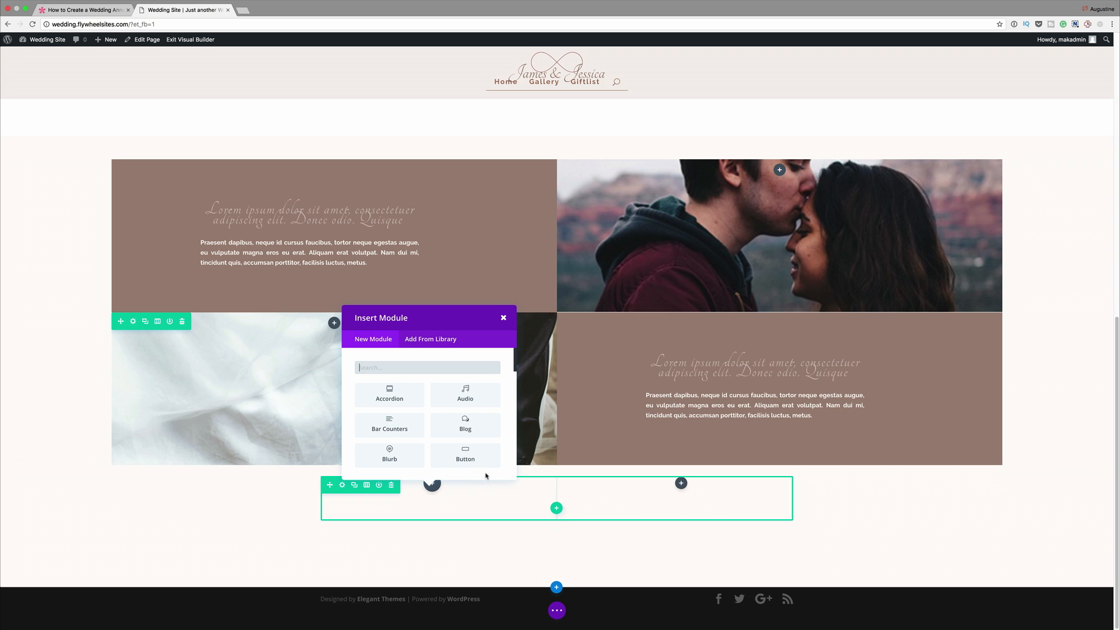
{"action": "left_click", "coordinate": [504, 318]}
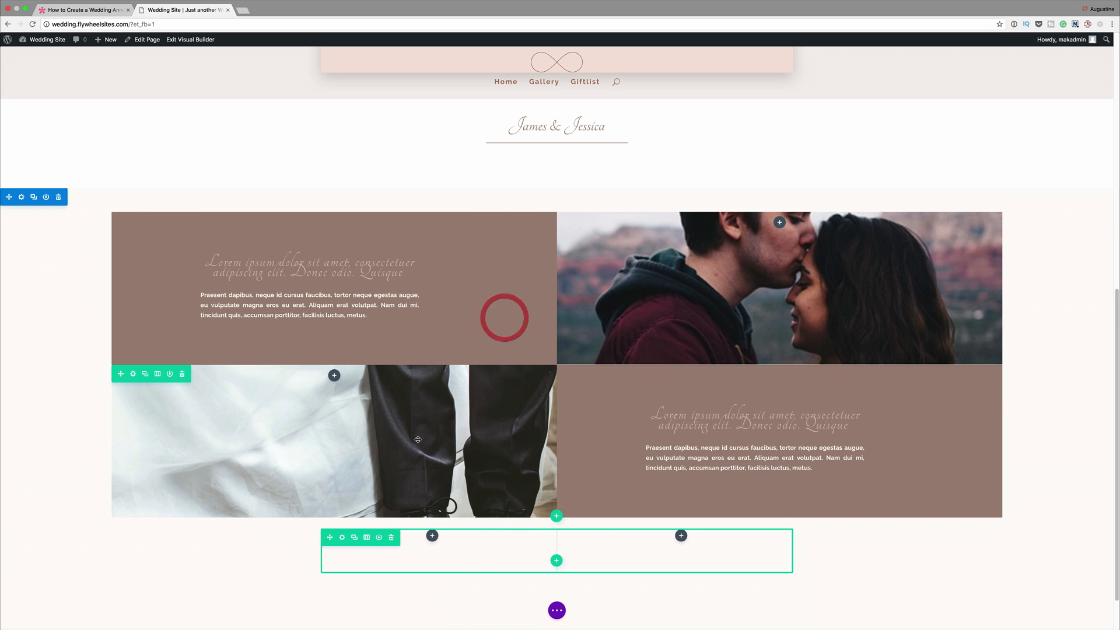
- Make the new two-column row fullwidth and turn on its custom gutter width
{"action": "left_click", "coordinate": [343, 539]}
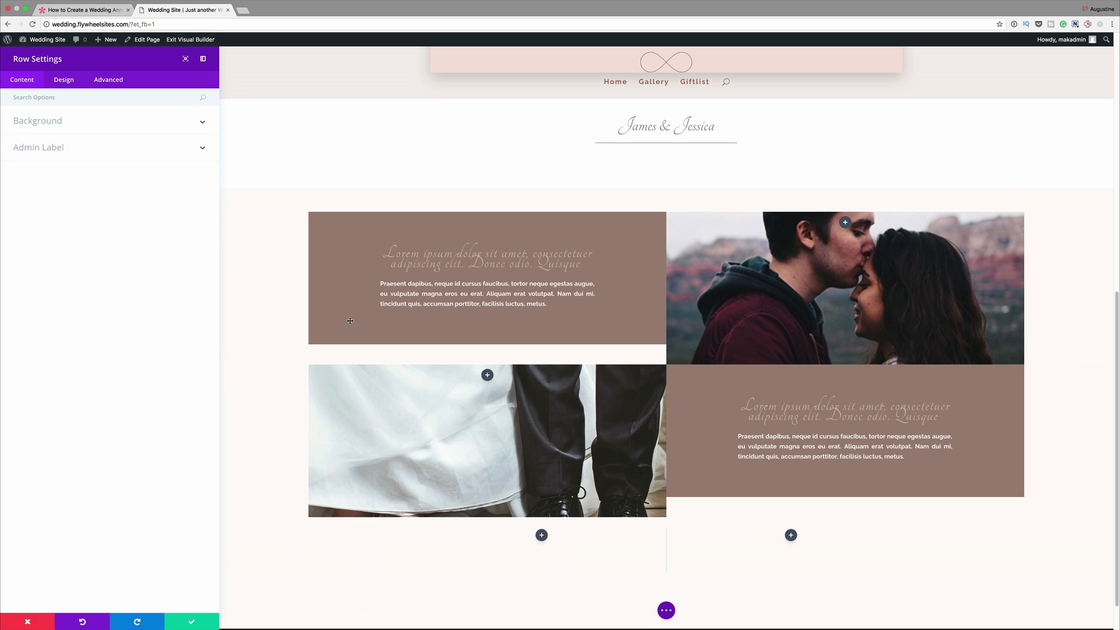
{"action": "left_click", "coordinate": [142, 97]}
{"action": "type", "text": "Fu"}
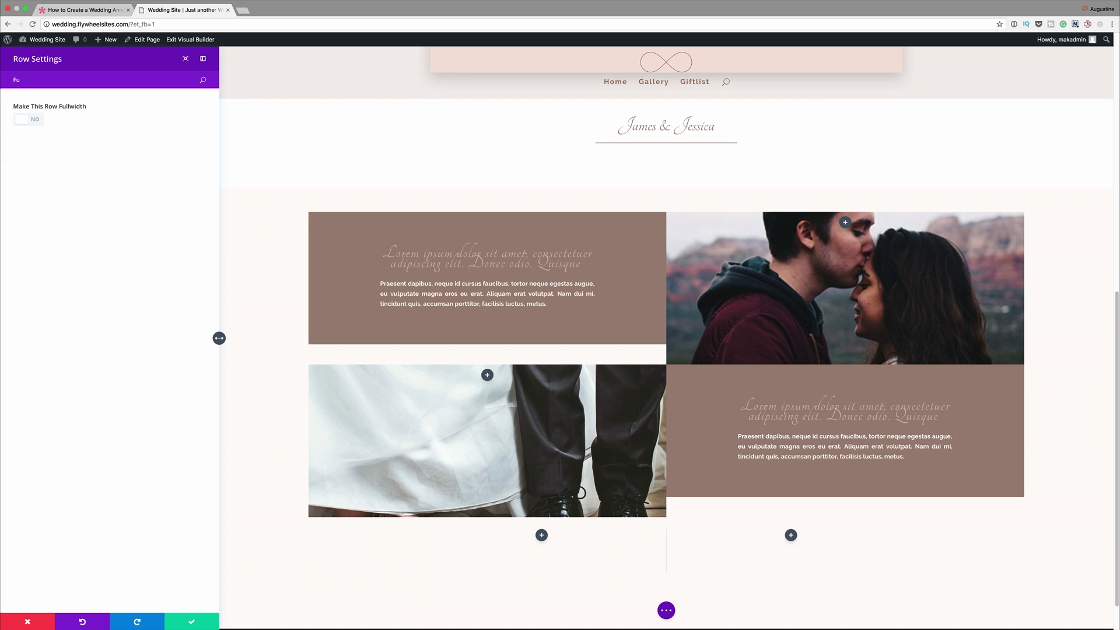
{"action": "left_click", "coordinate": [38, 121]}
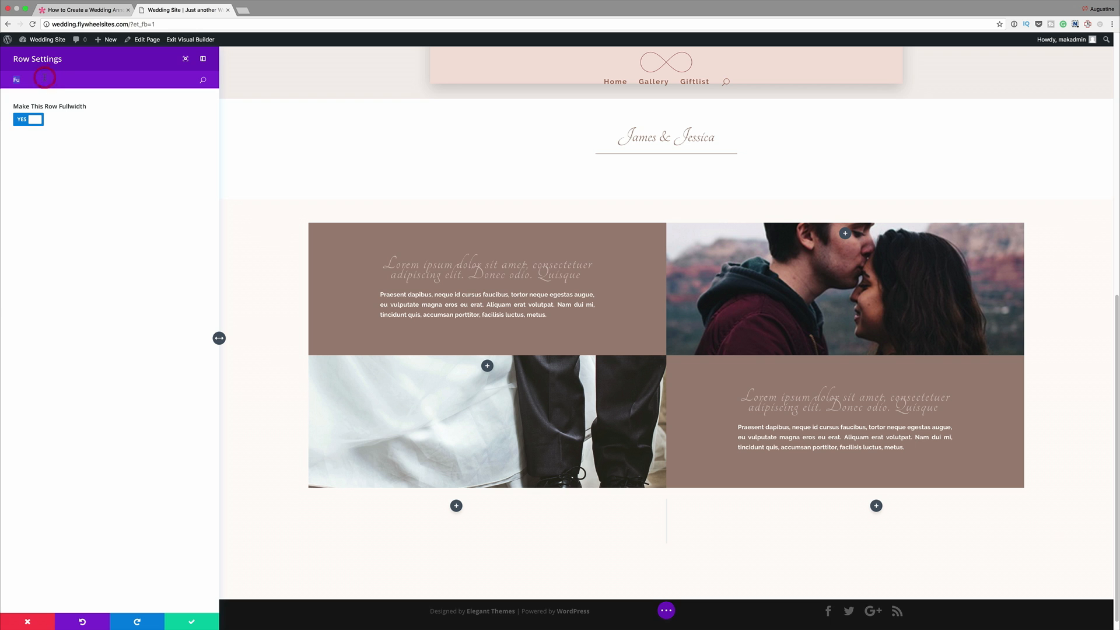
{"action": "key", "text": "BackSpace"}
{"action": "type", "text": "Gut"}
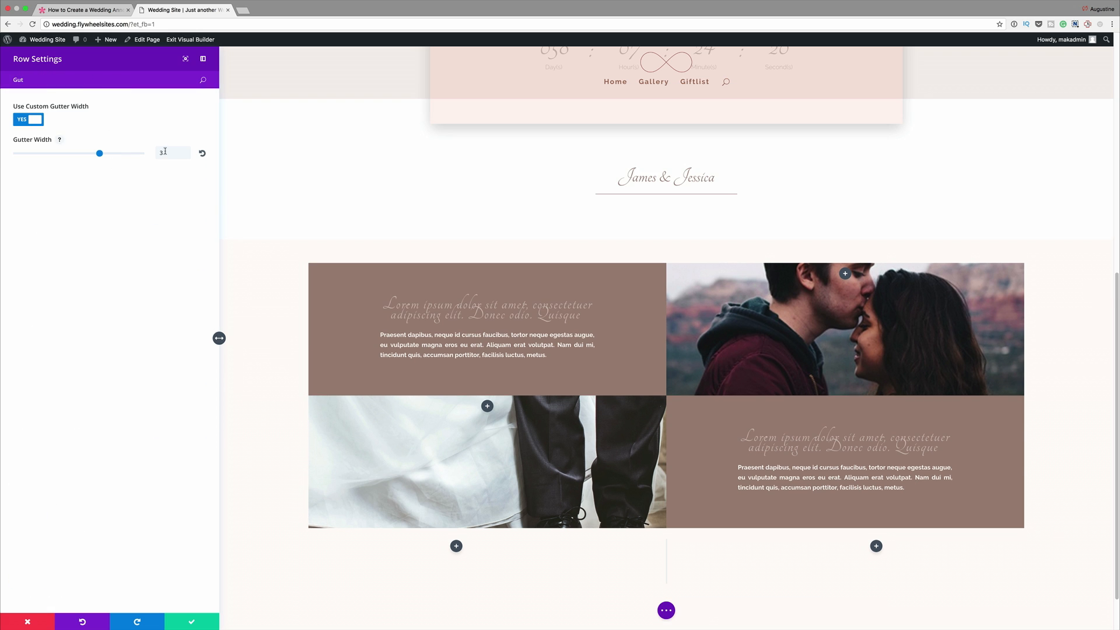
- Disable the new two-column row on desktop
{"action": "double_click", "coordinate": [55, 78]}
{"action": "key", "text": "BackSpace"}
{"action": "type", "text": "Di"}
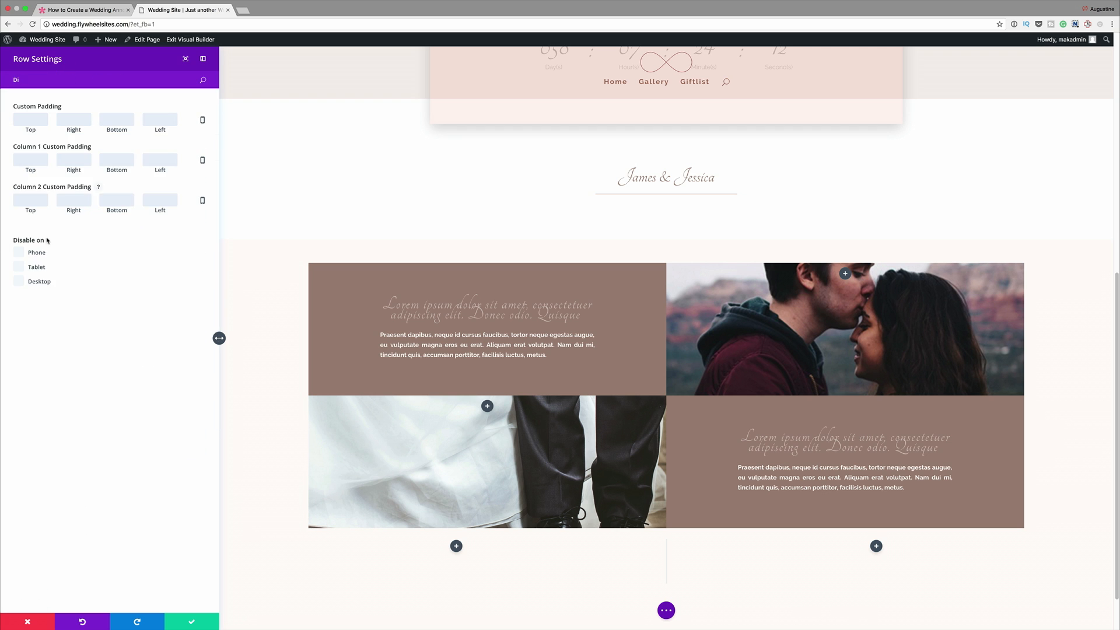
{"action": "left_click", "coordinate": [21, 283]}
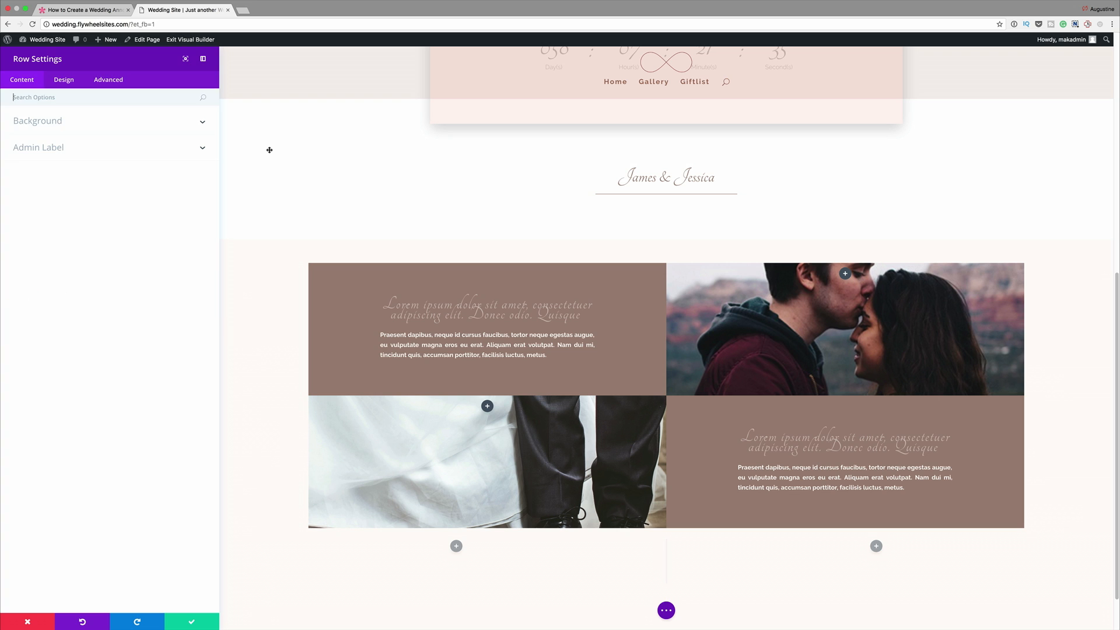
- In the new row's settings, set column 1's custom padding to 5% top and bottom and 10% right and left
{"action": "left_click", "coordinate": [72, 81]}
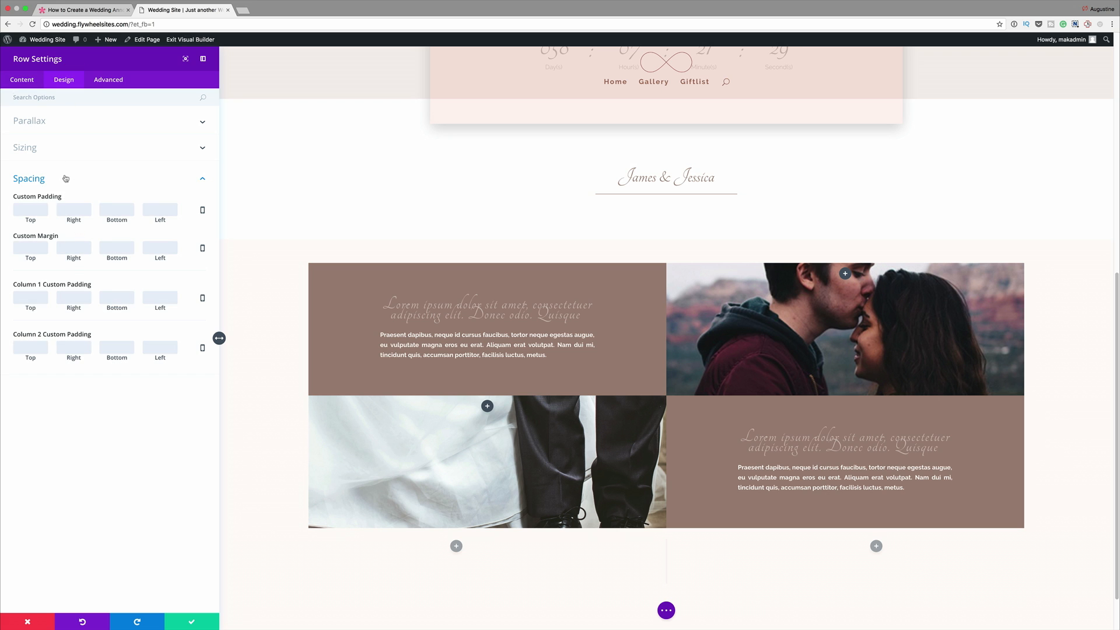
{"action": "left_click", "coordinate": [44, 97]}
{"action": "type", "text": "Col"}
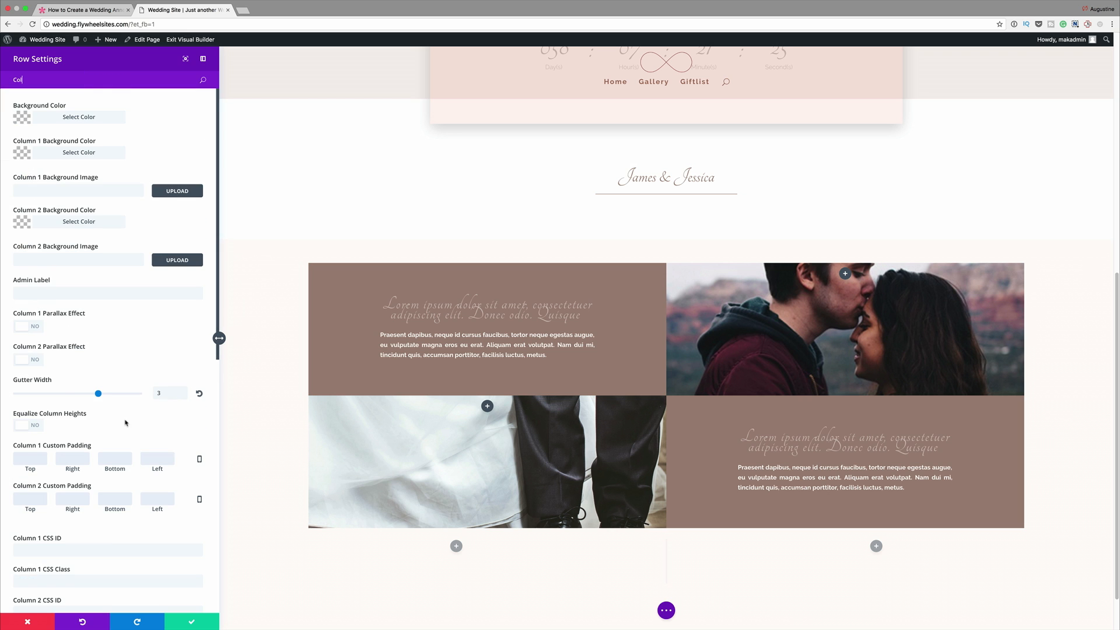
{"action": "scroll", "coordinate": [82, 424], "scroll_direction": "down", "scroll_amount": 2}
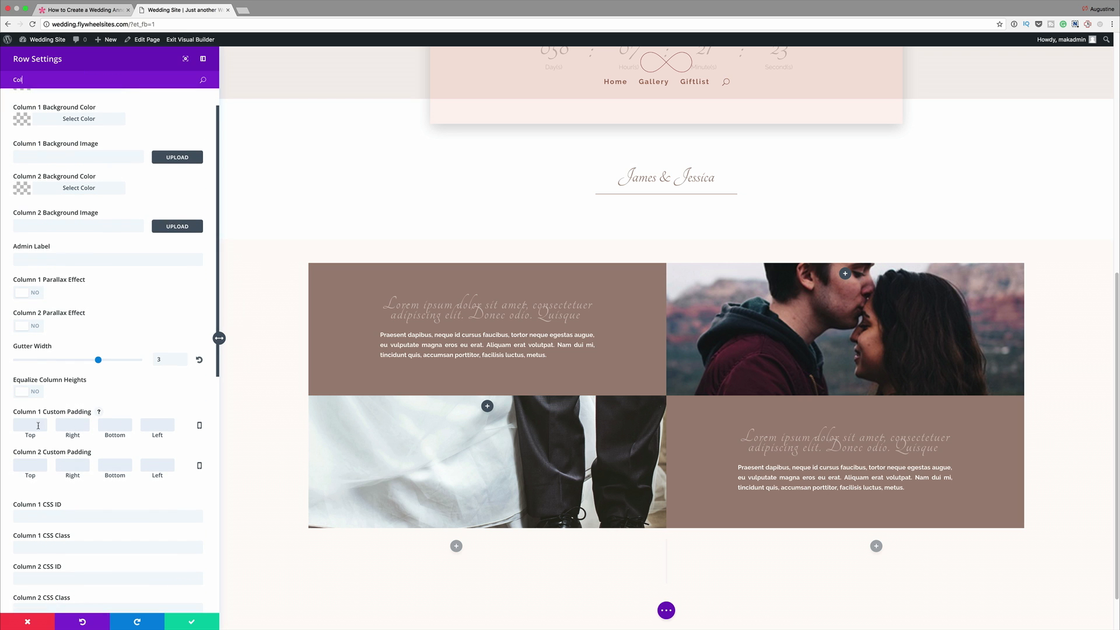
{"action": "left_click", "coordinate": [38, 426]}
{"action": "type", "text": "%"}
{"action": "type", "text": "5"}
{"action": "type", "text": "10"}
{"action": "type", "text": "%"}
{"action": "type", "text": "5%"}
{"action": "left_click", "coordinate": [163, 425]}
{"action": "type", "text": "10%"}
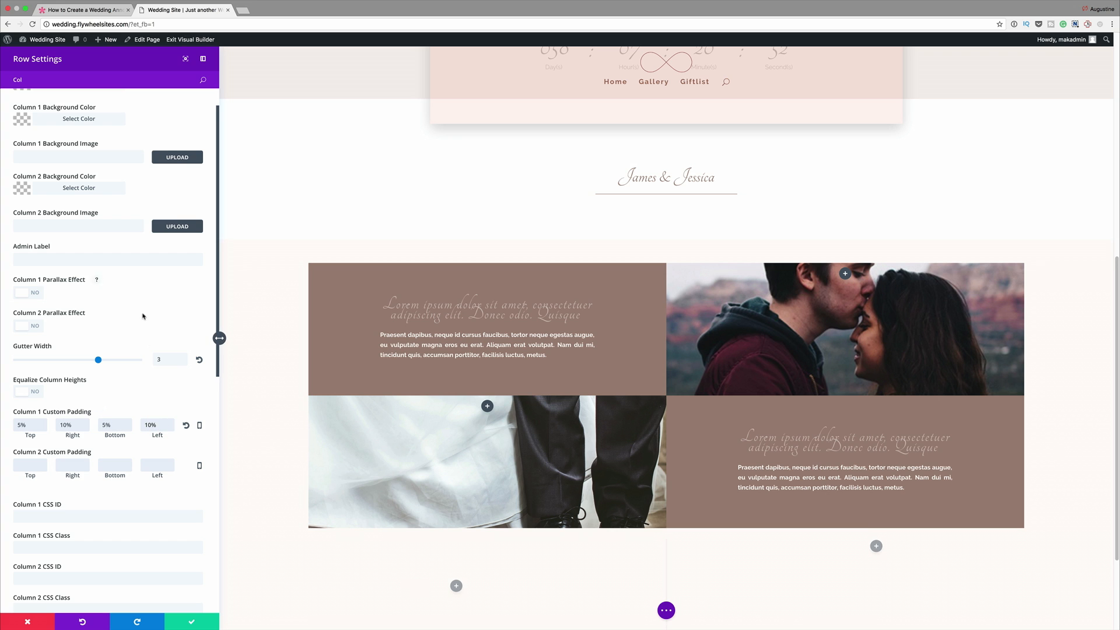
{"action": "scroll", "coordinate": [150, 362], "scroll_direction": "down", "scroll_amount": 3}
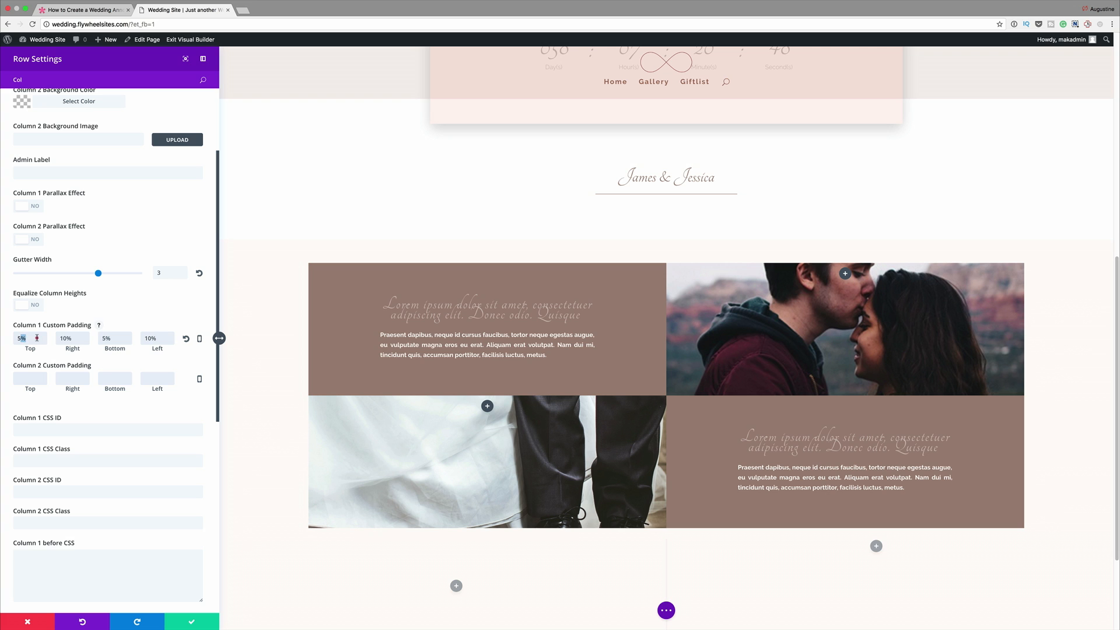
- Set column 2's custom padding to 5% top and bottom and 10% right and left in the new row's settings
{"action": "left_click", "coordinate": [24, 375]}
{"action": "type", "text": "5%"}
{"action": "scroll", "coordinate": [159, 442], "scroll_direction": "down", "scroll_amount": 2}
- Set the new row's column 1 background image to the couple photo Weddingimage4.jpg from the media library
{"action": "scroll", "coordinate": [159, 441], "scroll_direction": "up", "scroll_amount": 2}
{"action": "scroll", "coordinate": [159, 442], "scroll_direction": "up", "scroll_amount": 5}
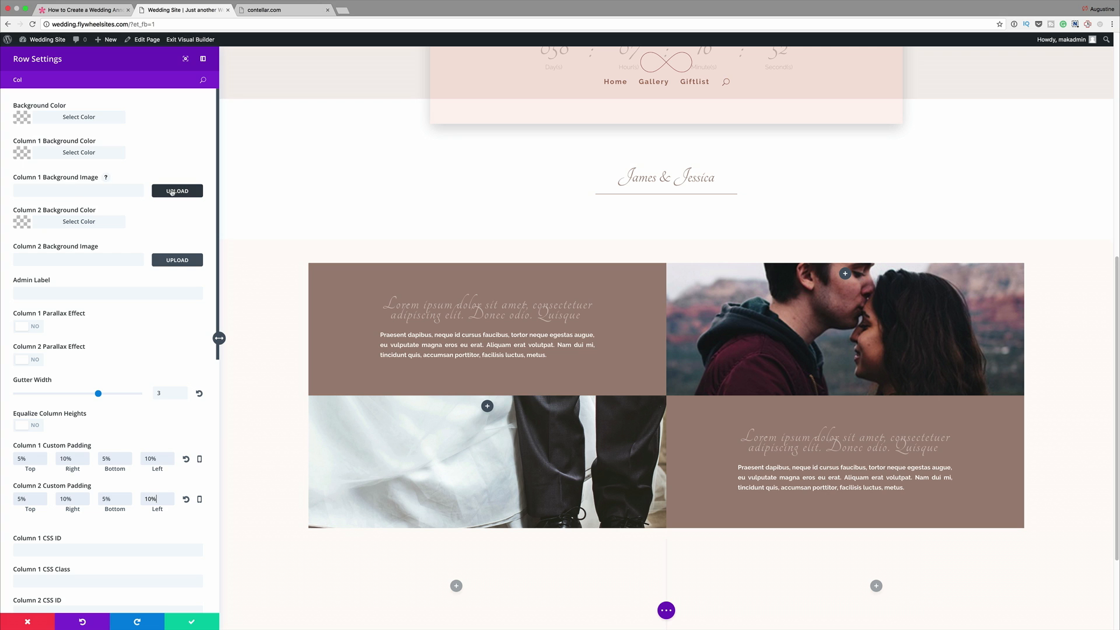
{"action": "left_click", "coordinate": [178, 192]}
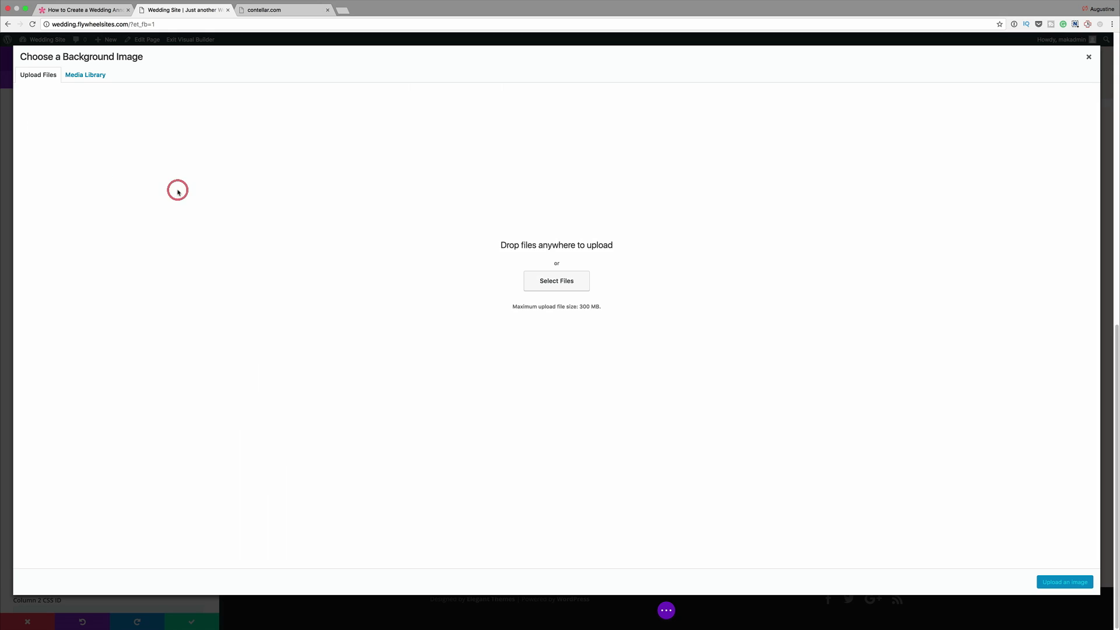
{"action": "left_click", "coordinate": [103, 77]}
{"action": "left_click", "coordinate": [152, 153]}
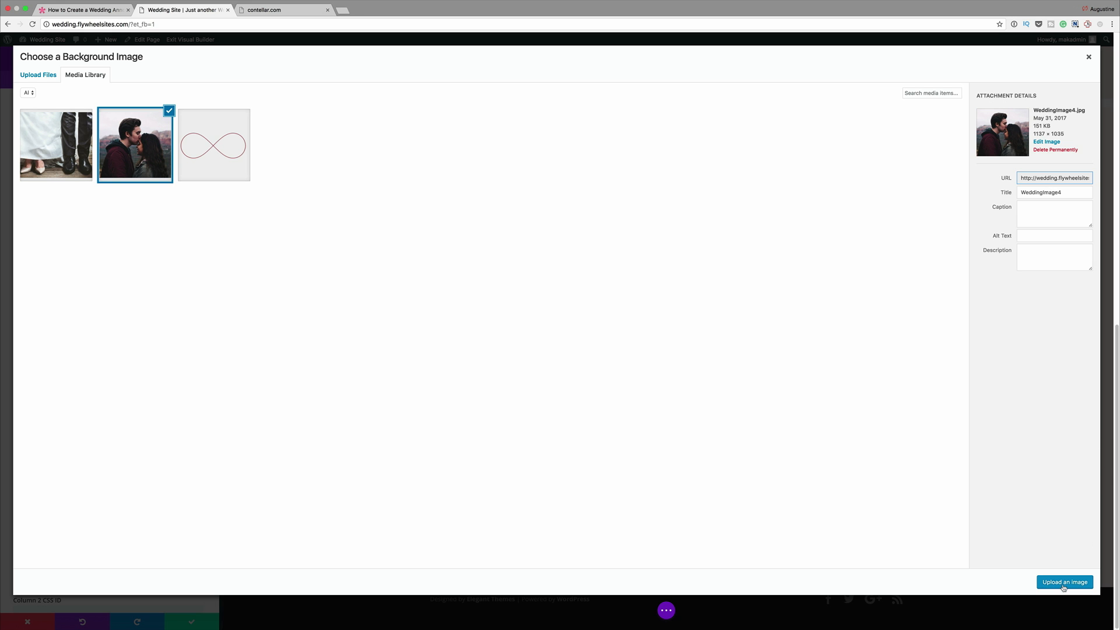
{"action": "left_click", "coordinate": [1064, 583]}
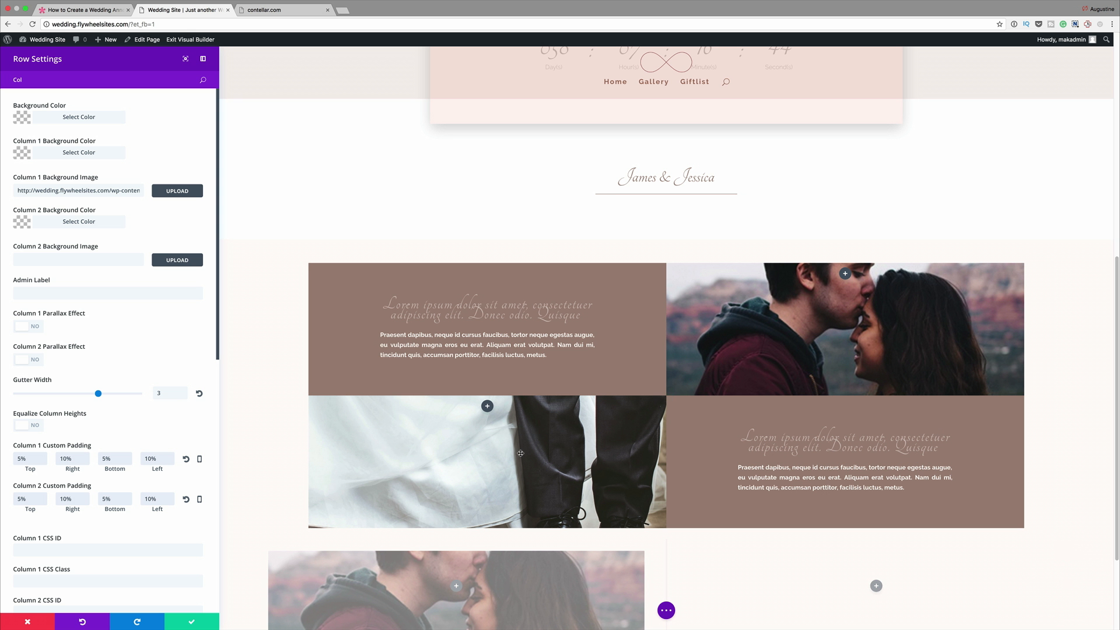
- Set column 2's background image to the shoes photo Weddingimage3.jpg from the media library and save the row settings
{"action": "scroll", "coordinate": [520, 453], "scroll_direction": "down", "scroll_amount": 1}
{"action": "scroll", "coordinate": [520, 453], "scroll_direction": "down", "scroll_amount": 3}
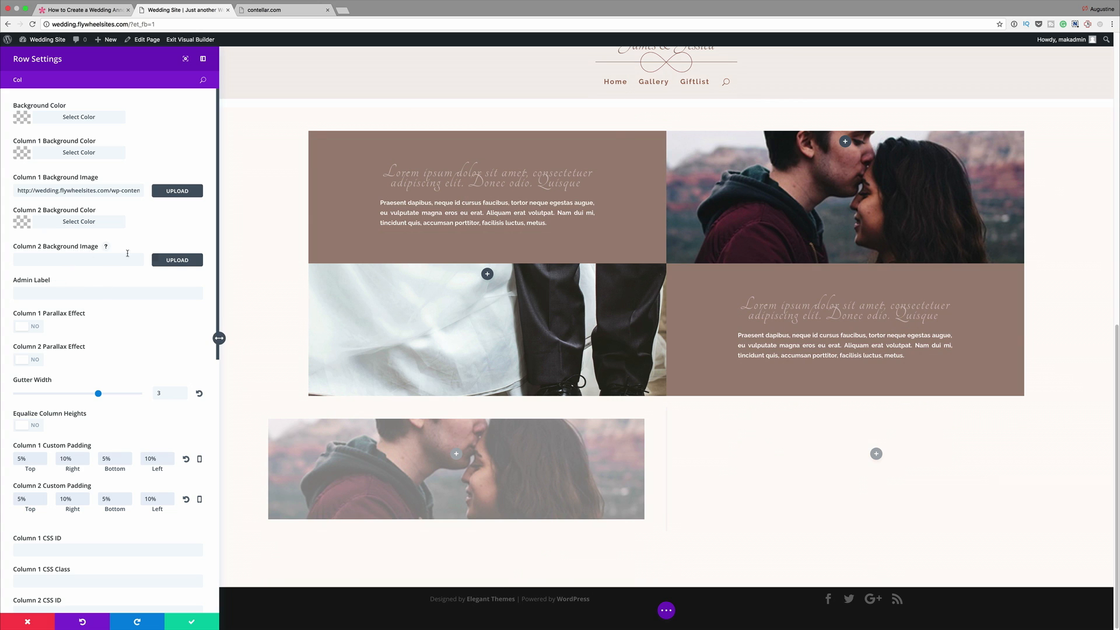
{"action": "left_click", "coordinate": [177, 260]}
{"action": "left_click", "coordinate": [67, 132]}
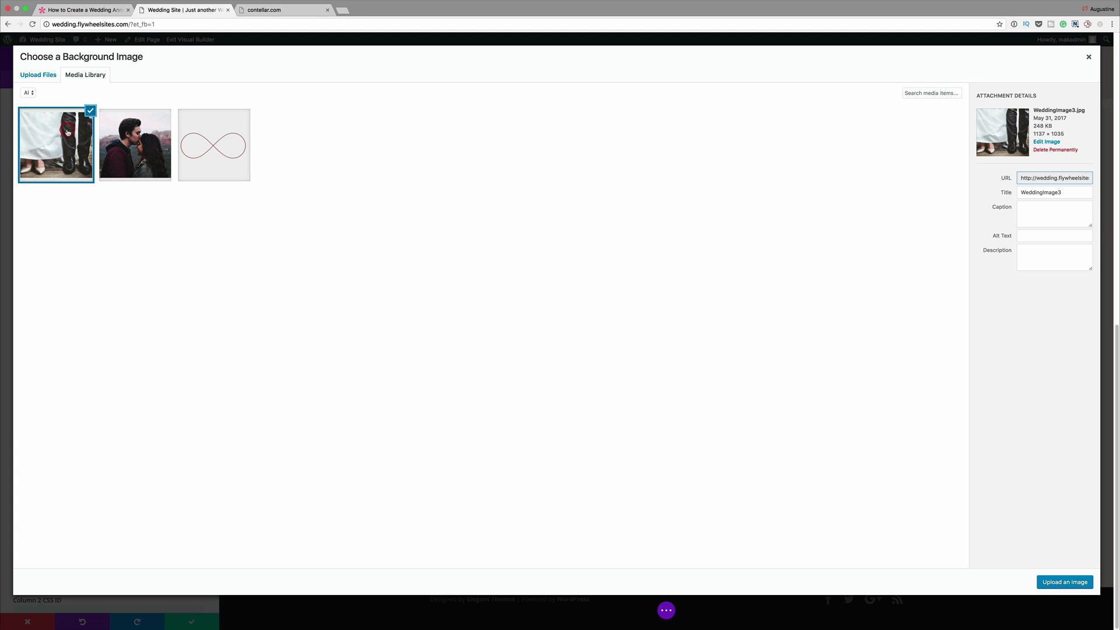
{"action": "left_click", "coordinate": [1057, 583]}
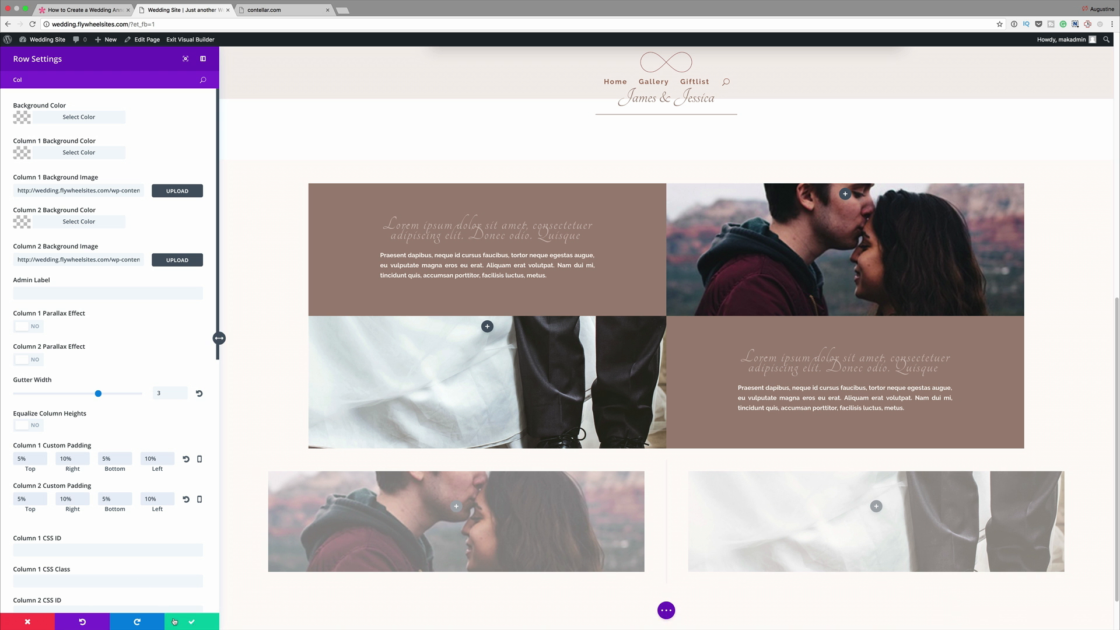
{"action": "left_click", "coordinate": [194, 623]}
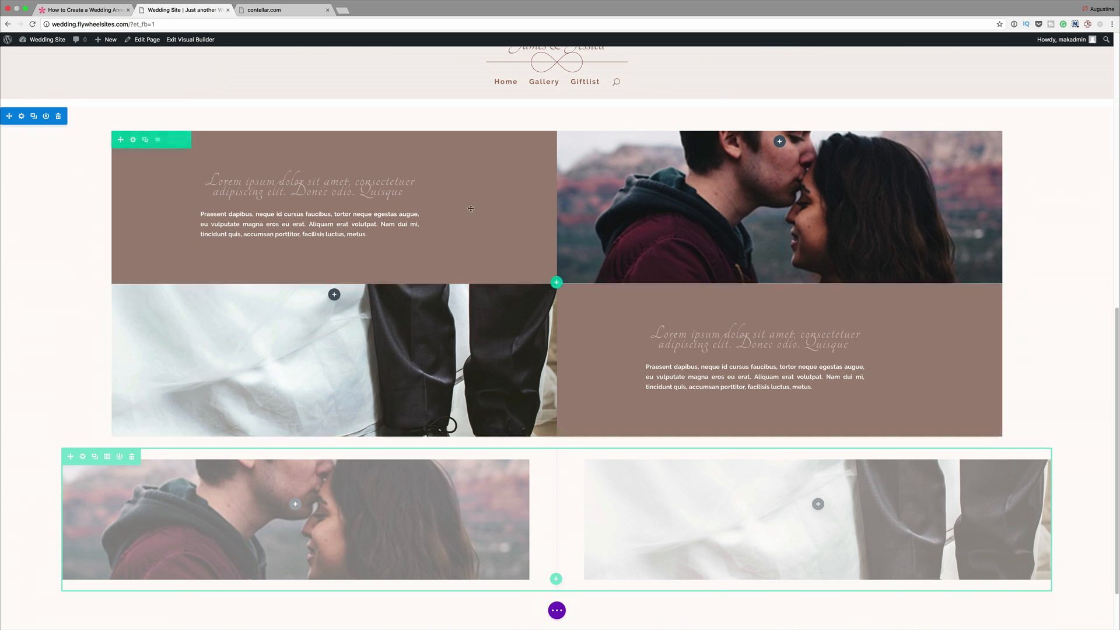
- Check which devices the first text-and-photo row is disabled on and close its settings without changes
{"action": "left_click", "coordinate": [134, 141]}
{"action": "left_click", "coordinate": [103, 98]}
{"action": "type", "text": "Di"}
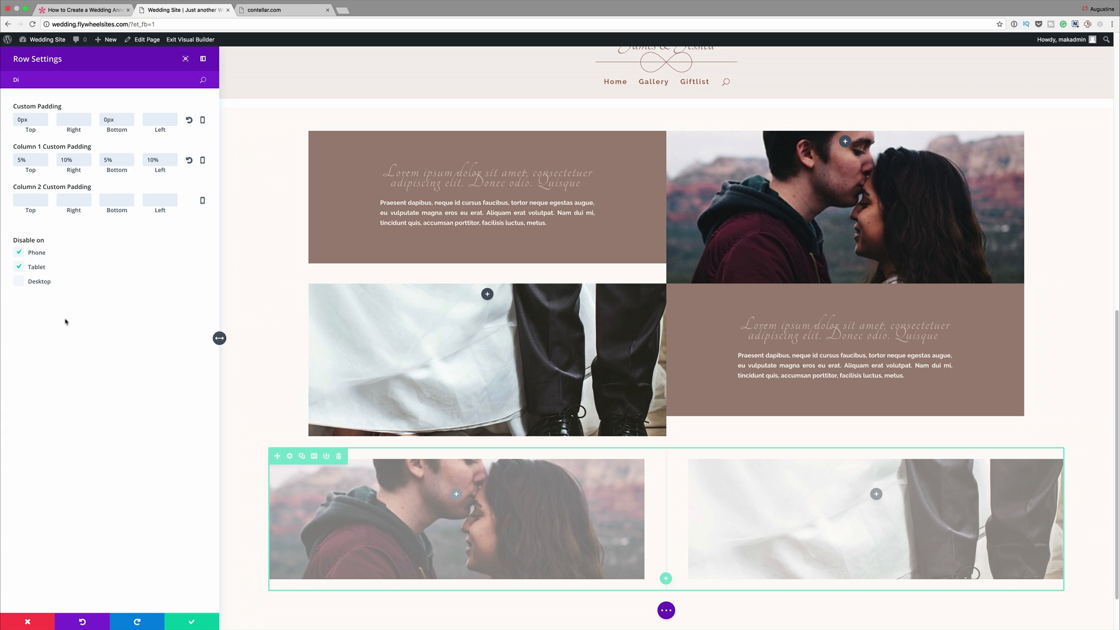
{"action": "left_click", "coordinate": [23, 623]}
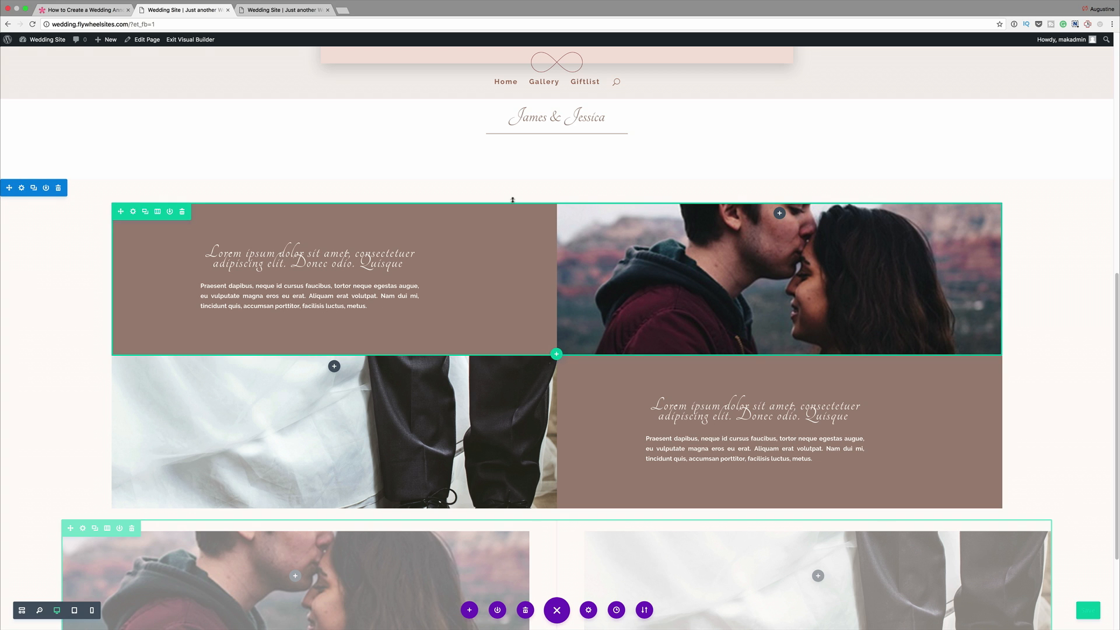
- Reload the published wedding page in the other browser tab and check how the photo columns display
{"action": "left_click", "coordinate": [274, 10]}
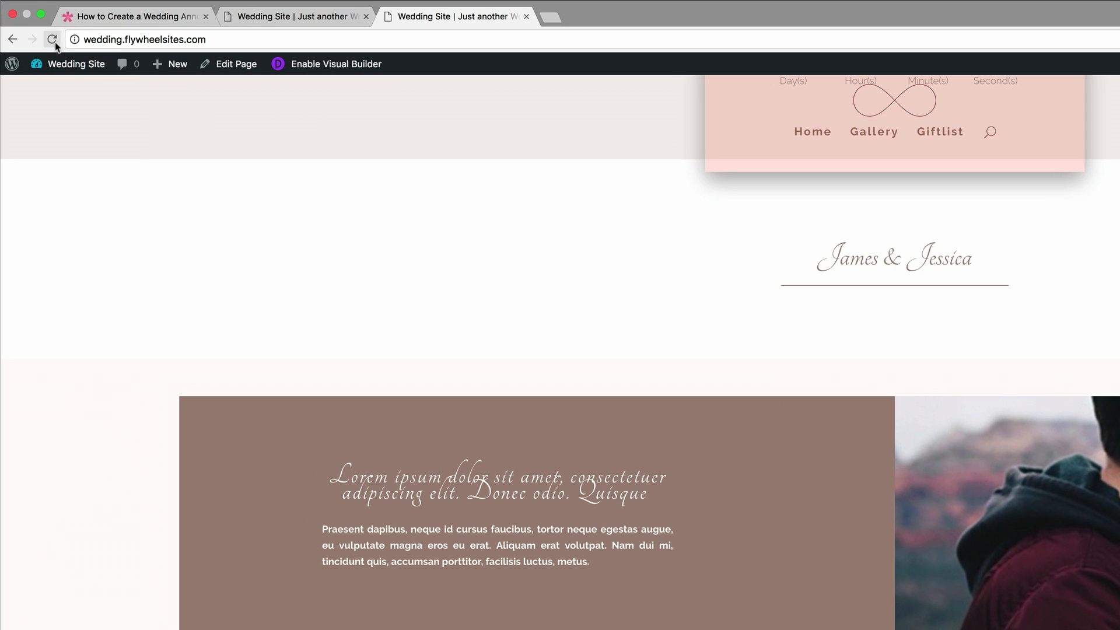
{"action": "left_click", "coordinate": [32, 25]}
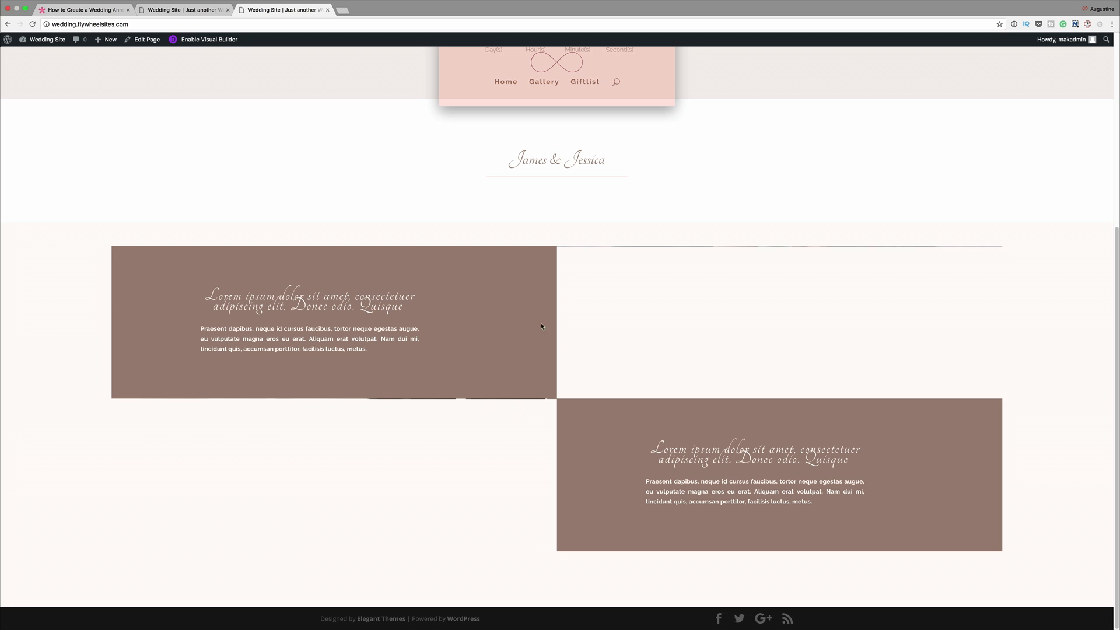
{"action": "scroll", "coordinate": [591, 334], "scroll_direction": "up", "scroll_amount": 5}
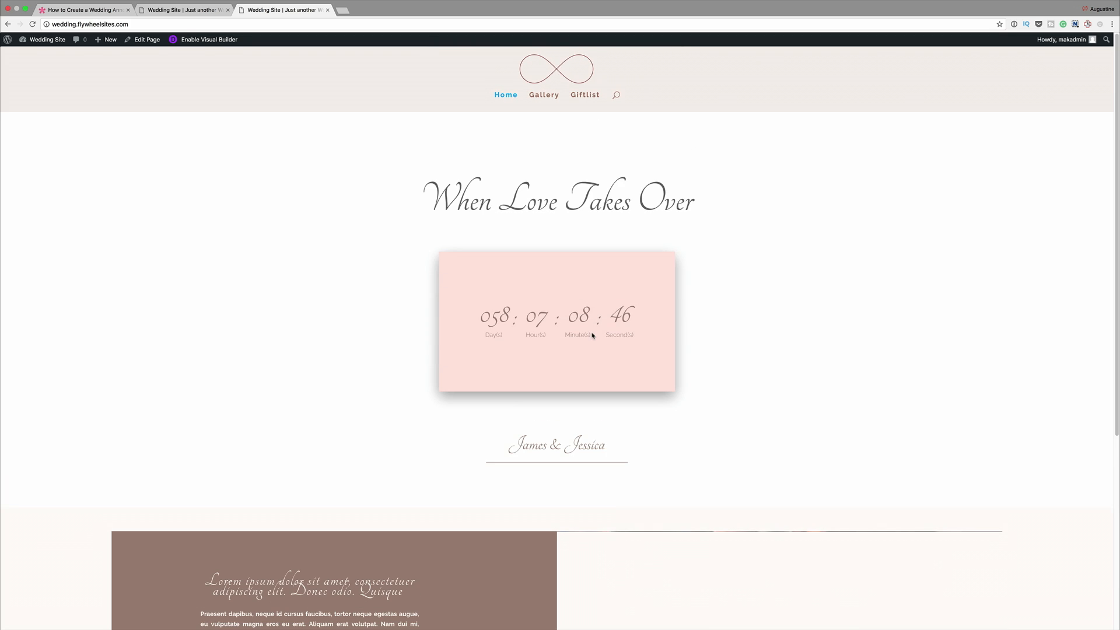
{"action": "scroll", "coordinate": [592, 334], "scroll_direction": "down", "scroll_amount": 5}
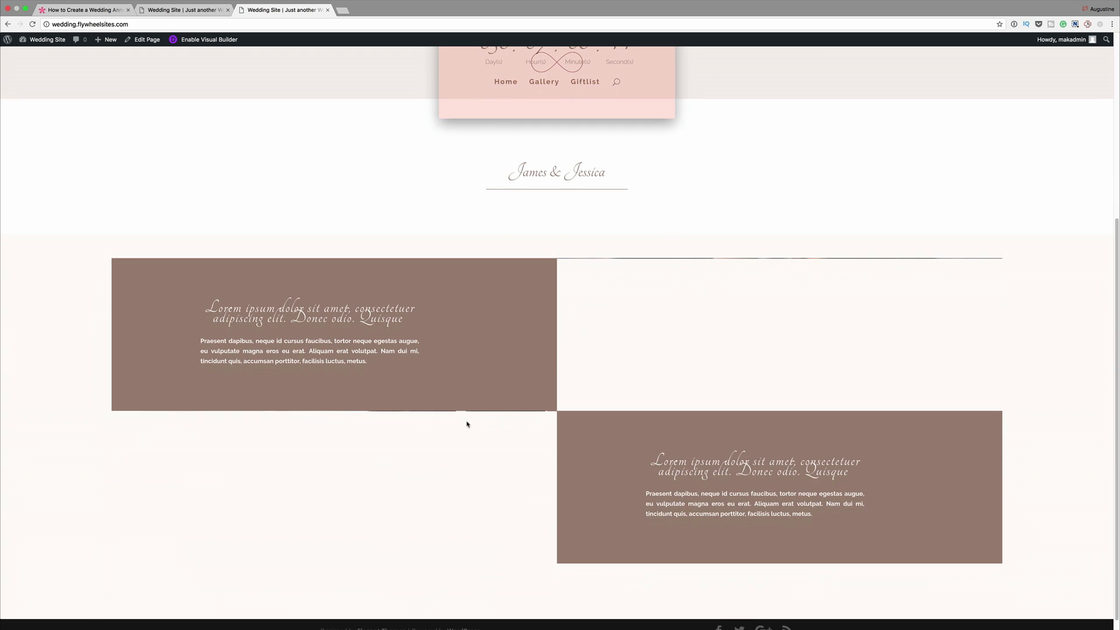
- Back in the visual builder, turn on Equalize Column Heights for the first text-and-photo row and save its settings
{"action": "left_click", "coordinate": [192, 10]}
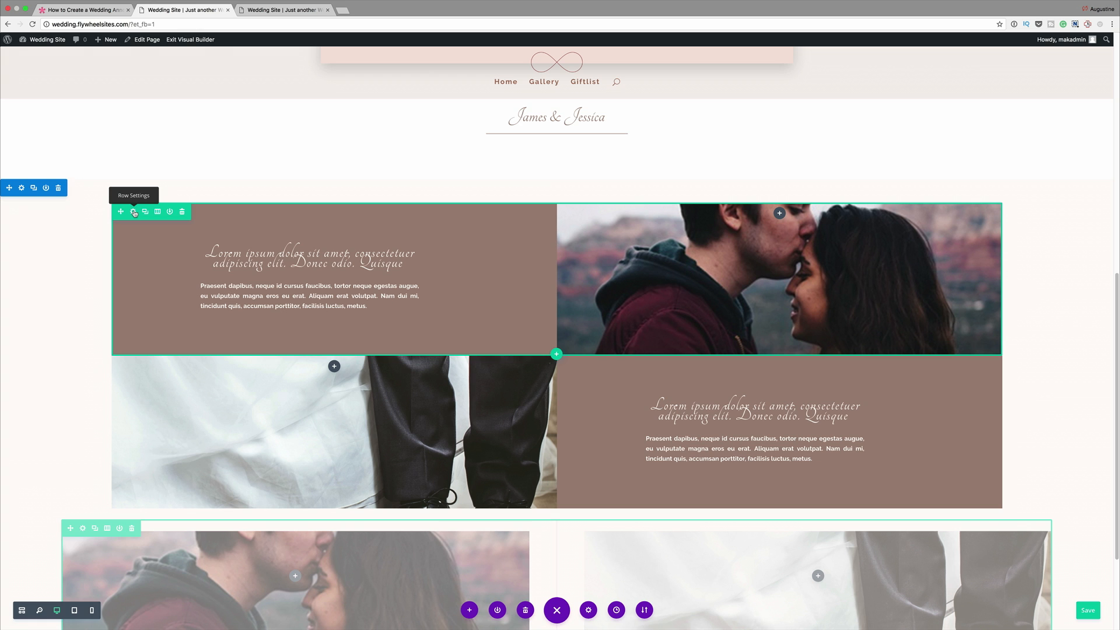
{"action": "left_click", "coordinate": [134, 212]}
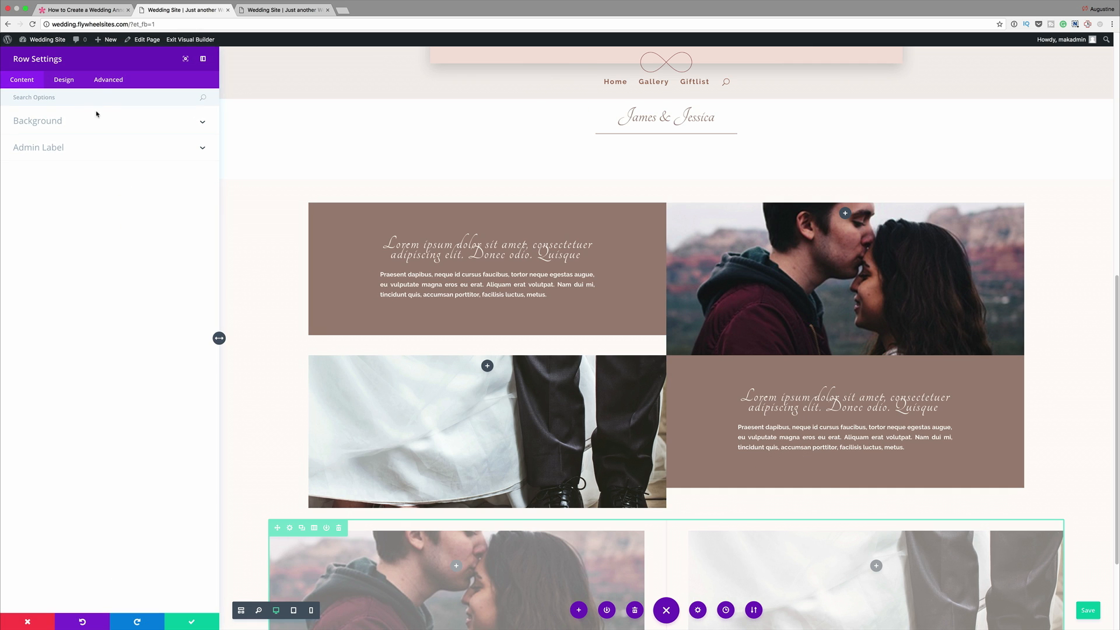
{"action": "left_click", "coordinate": [93, 97]}
{"action": "type", "text": "Eq"}
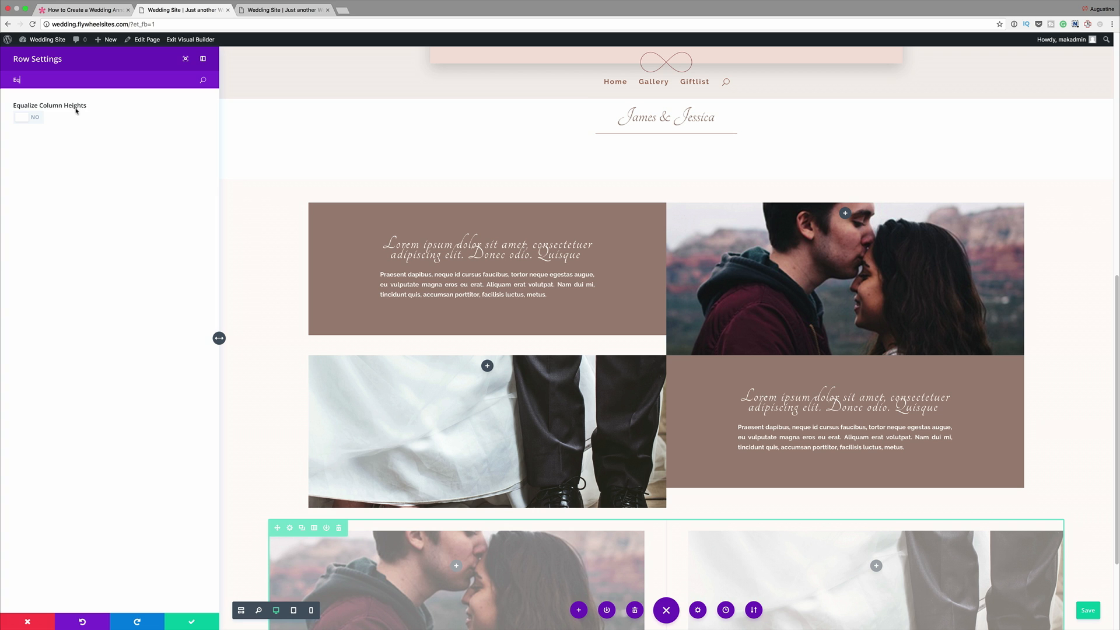
{"action": "left_click", "coordinate": [36, 119]}
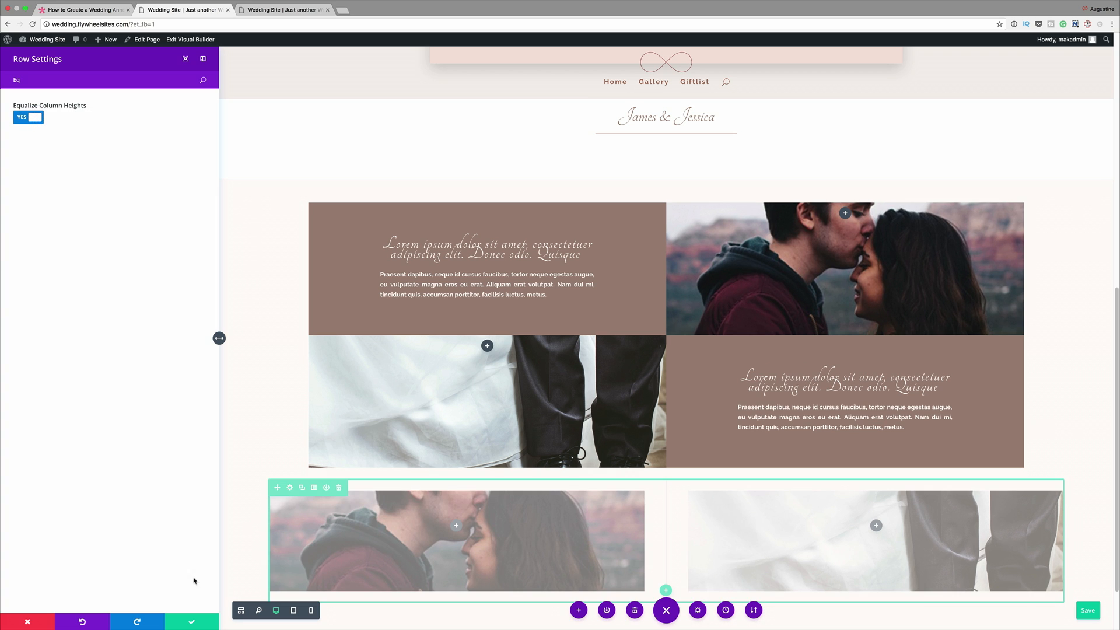
{"action": "left_click", "coordinate": [197, 621]}
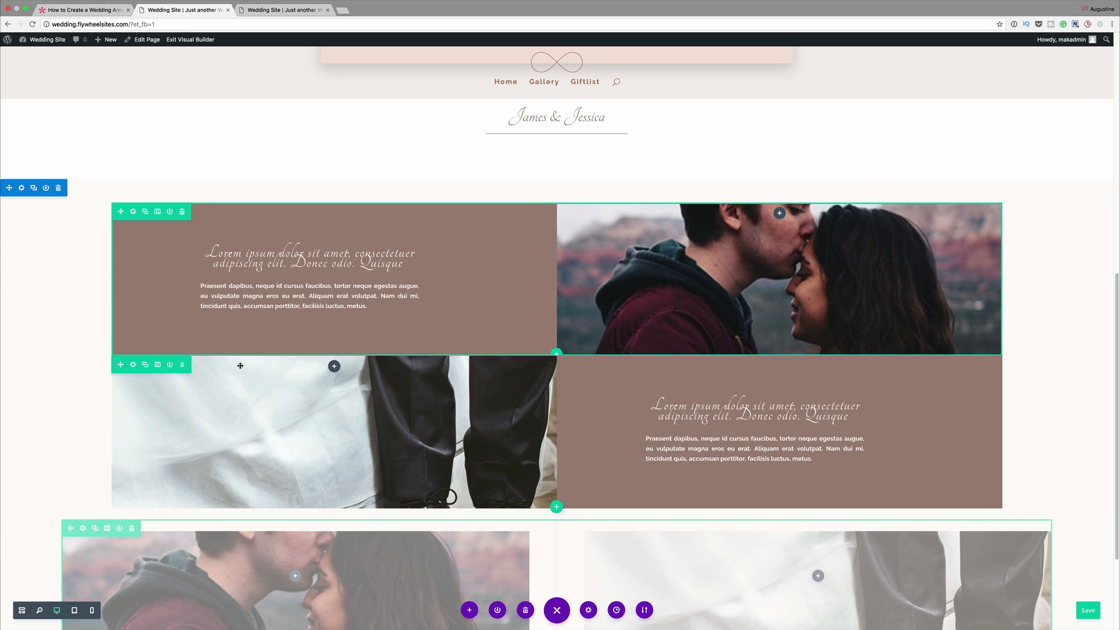
- Turn on Equalize Column Heights for the shoes photo row and save its settings
{"action": "left_click", "coordinate": [134, 365]}
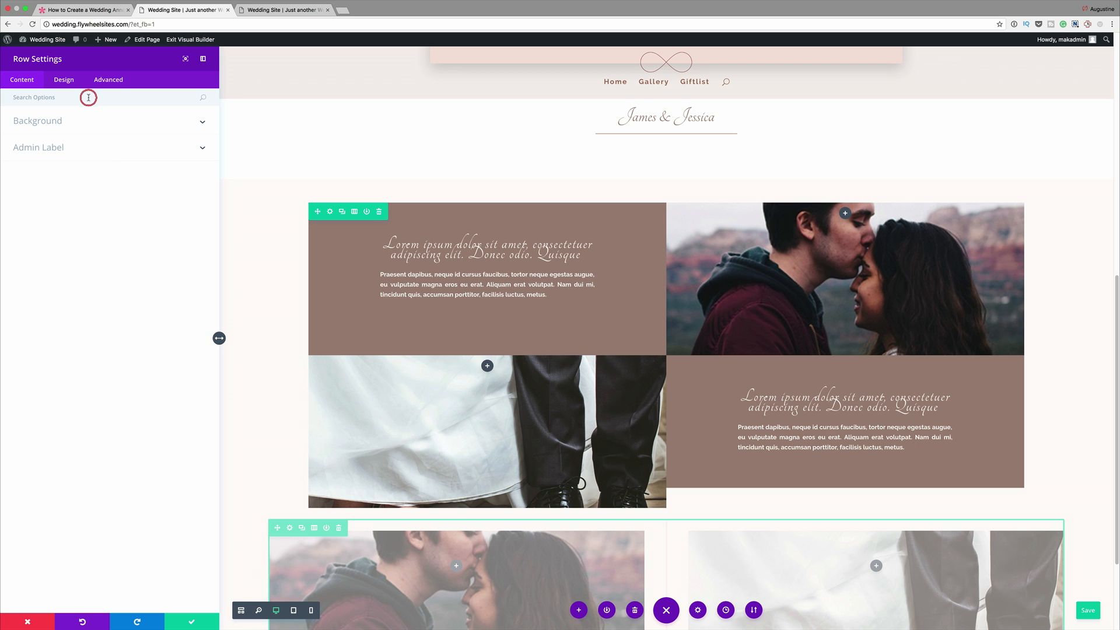
{"action": "type", "text": "q"}
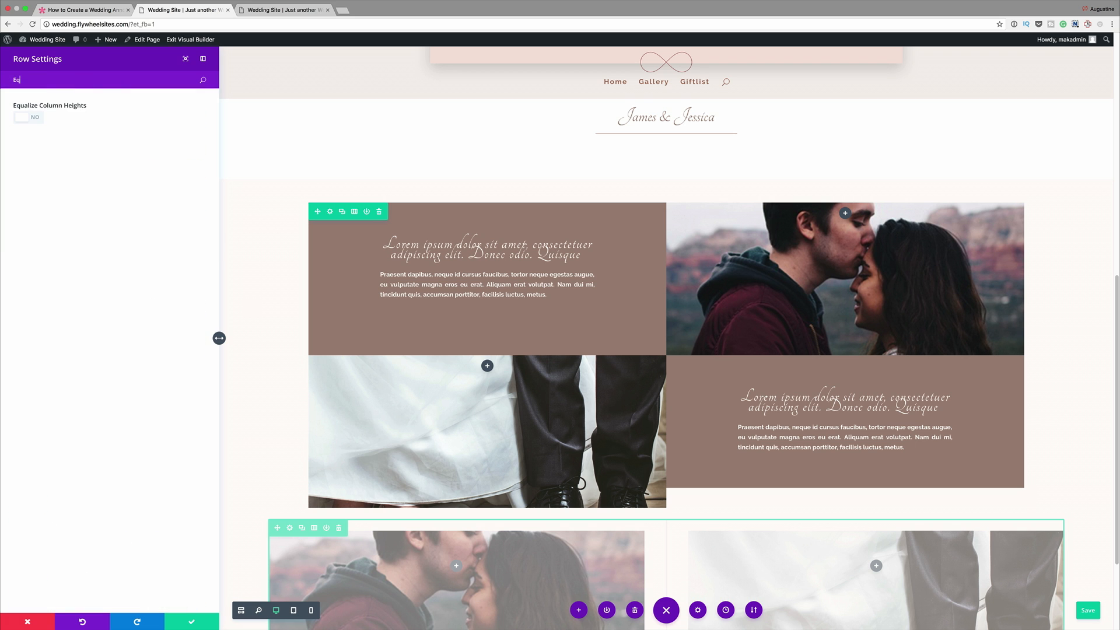
{"action": "left_click", "coordinate": [36, 118]}
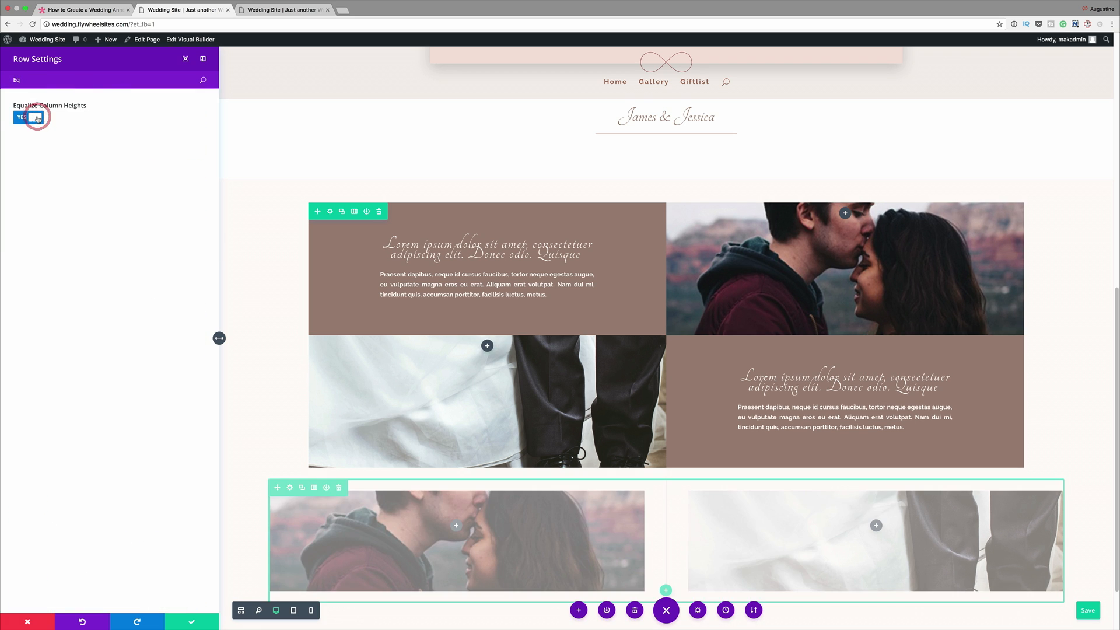
{"action": "left_click", "coordinate": [191, 622]}
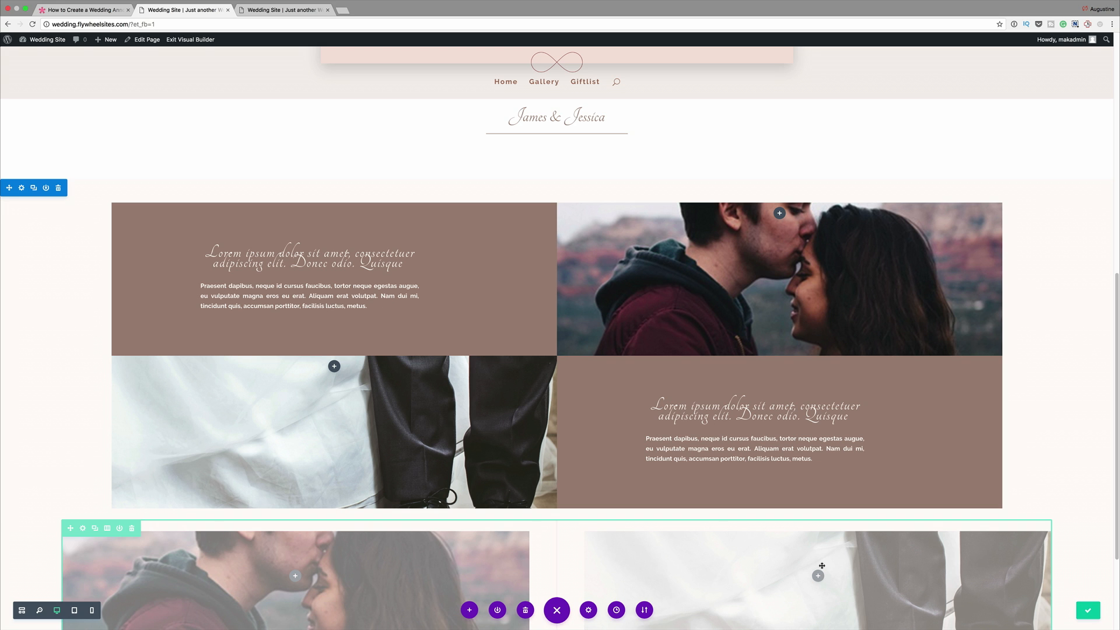
- Reload the published wedding page and review its layout from the countdown down to both text-and-photo rows
{"action": "left_click", "coordinate": [295, 10]}
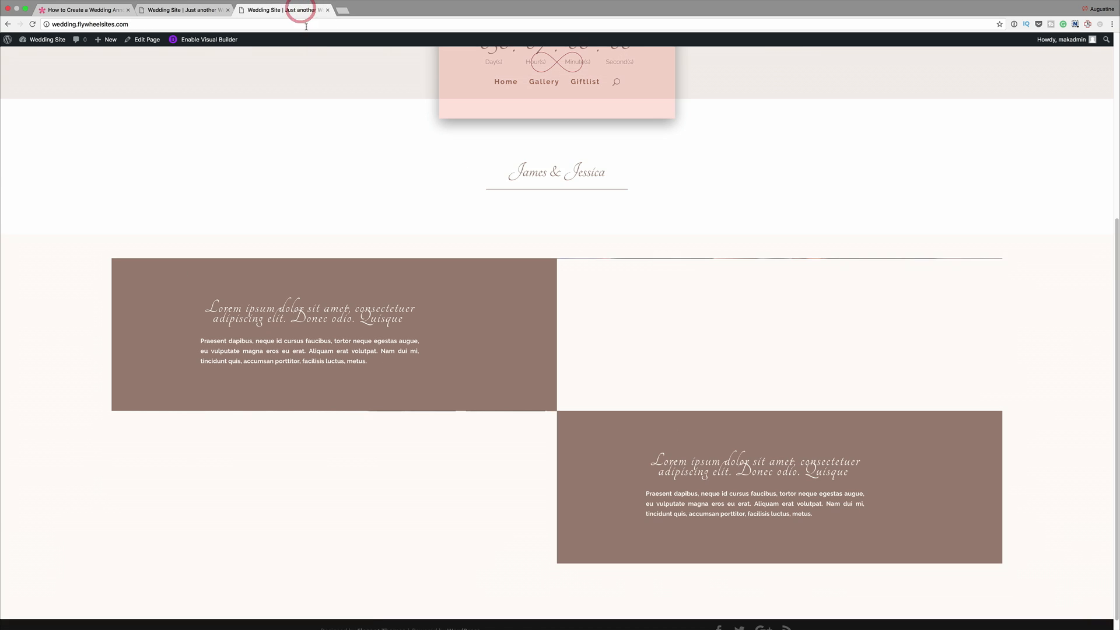
{"action": "left_click", "coordinate": [32, 24]}
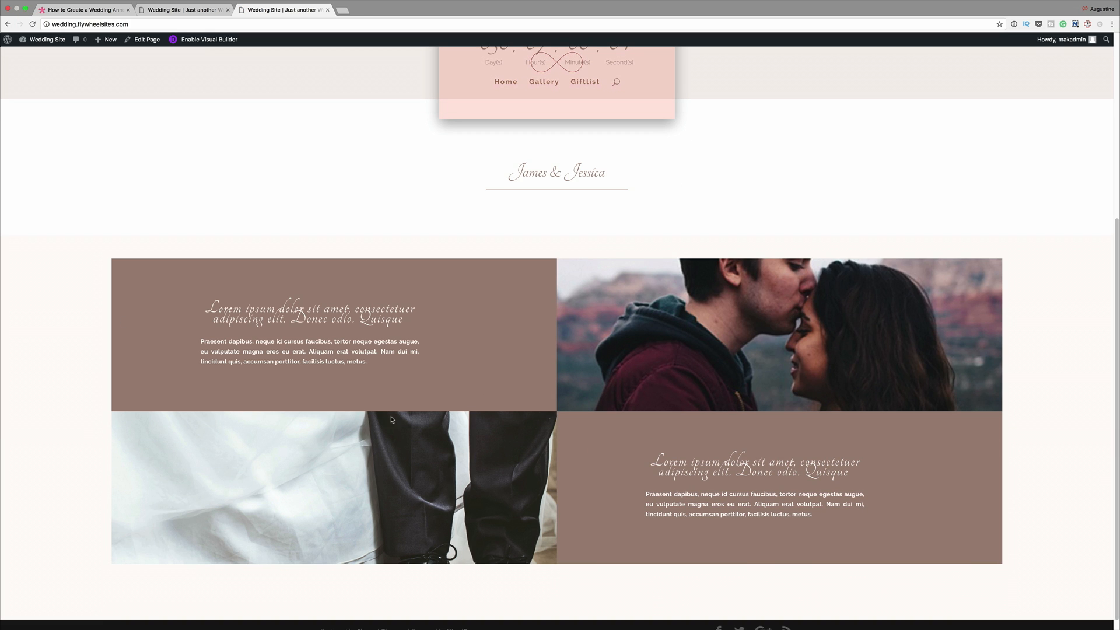
{"action": "scroll", "coordinate": [875, 408], "scroll_direction": "up", "scroll_amount": 5}
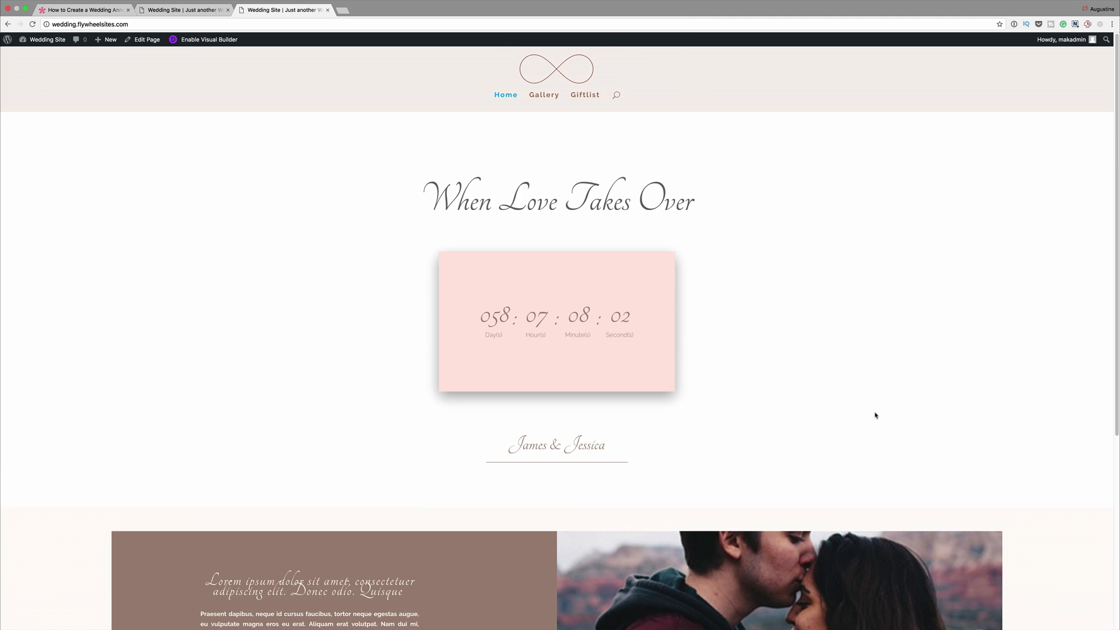
{"action": "scroll", "coordinate": [875, 415], "scroll_direction": "down", "scroll_amount": 5}
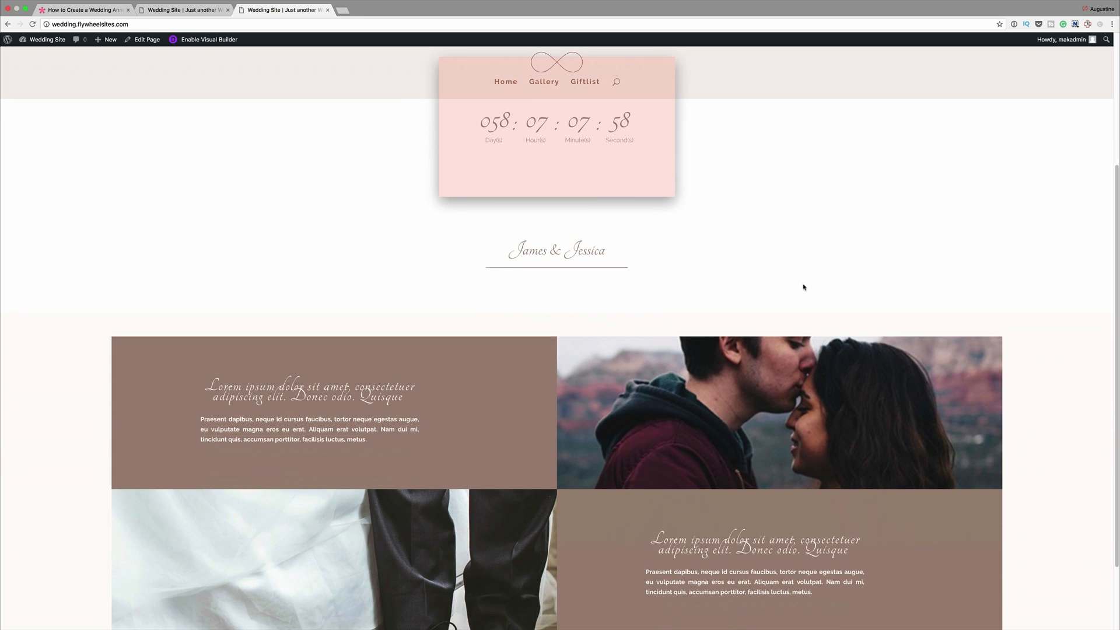
{"action": "scroll", "coordinate": [801, 287], "scroll_direction": "down", "scroll_amount": 2}
{"action": "scroll", "coordinate": [803, 287], "scroll_direction": "down", "scroll_amount": 1}
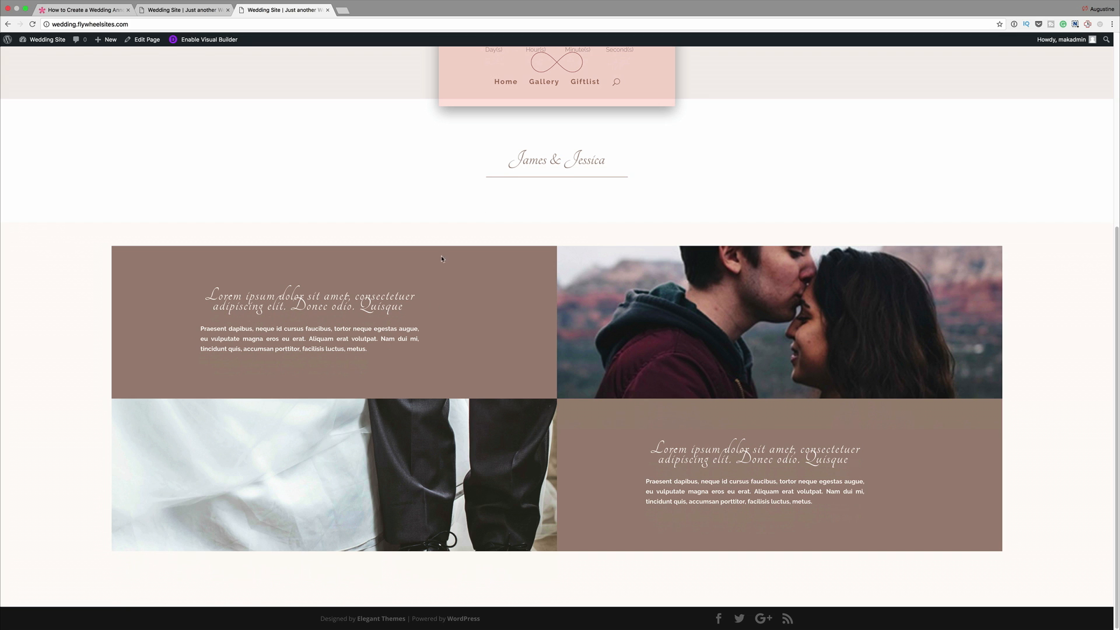
{"action": "scroll", "coordinate": [746, 412], "scroll_direction": "up", "scroll_amount": 3}
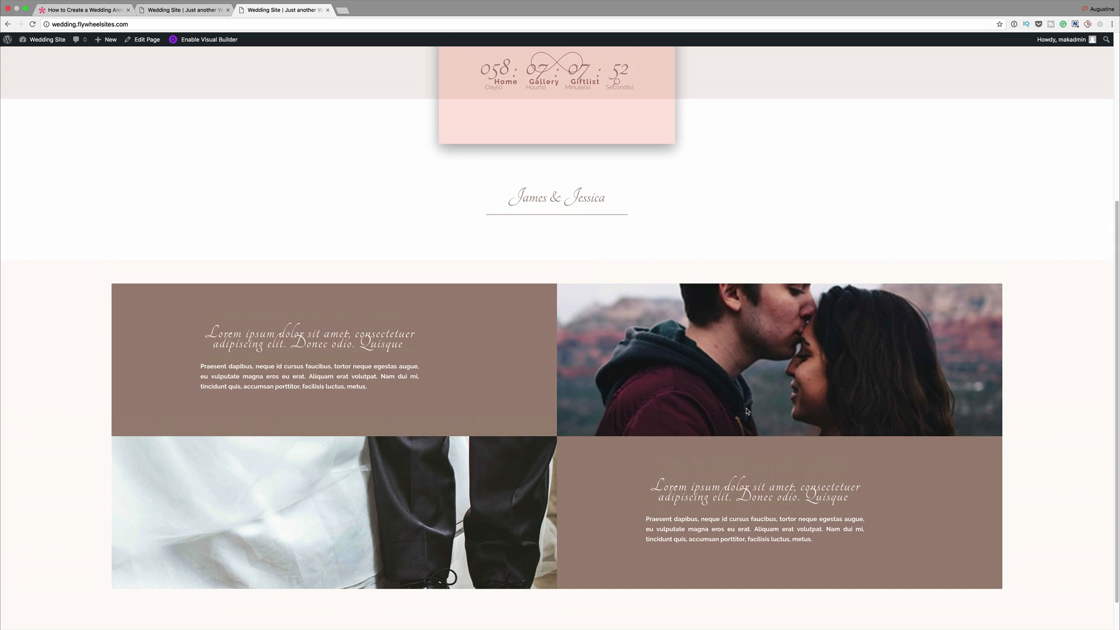
{"action": "scroll", "coordinate": [746, 411], "scroll_direction": "down", "scroll_amount": 3}
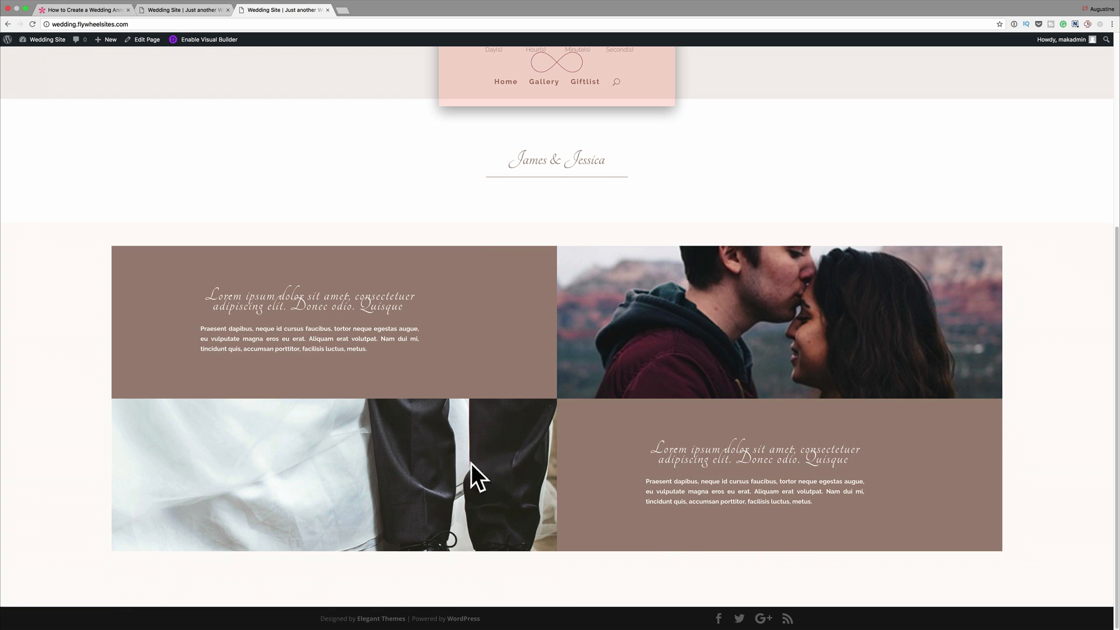
- In the visual builder, set the text line height of the first row's script heading to 1.2em
{"action": "key", "text": "ctrl+shift+Tab"}
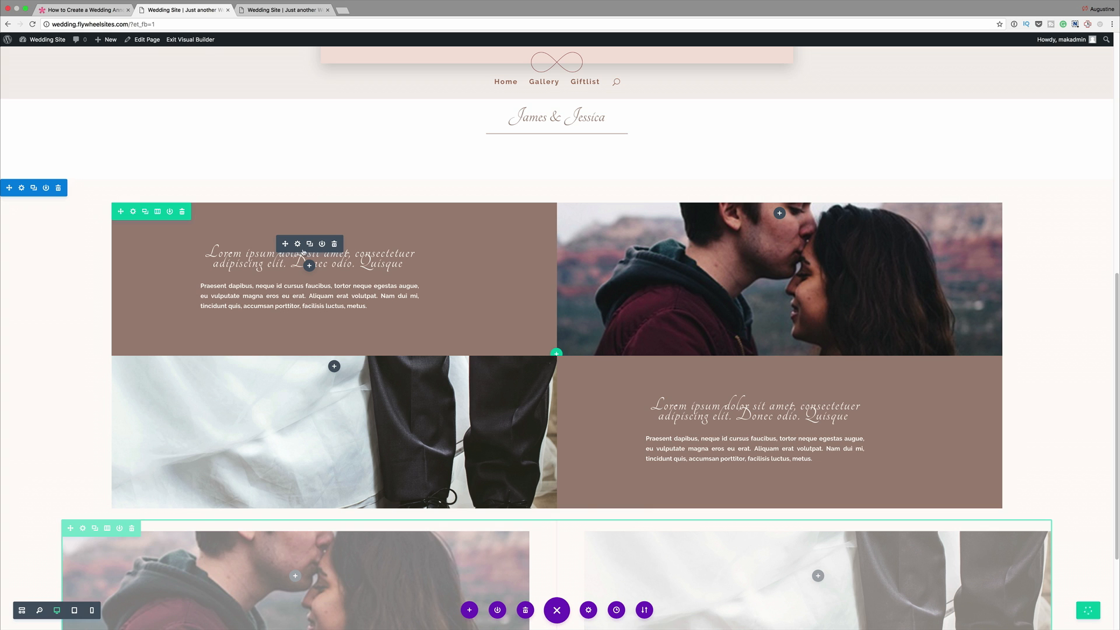
{"action": "left_click", "coordinate": [298, 245]}
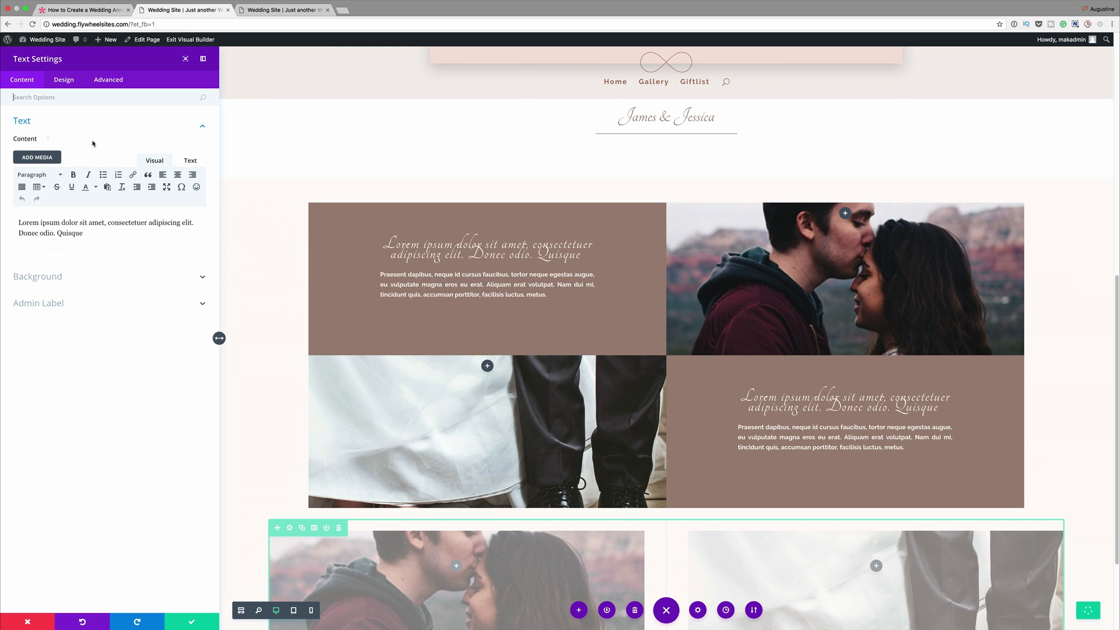
{"action": "left_click", "coordinate": [61, 82]}
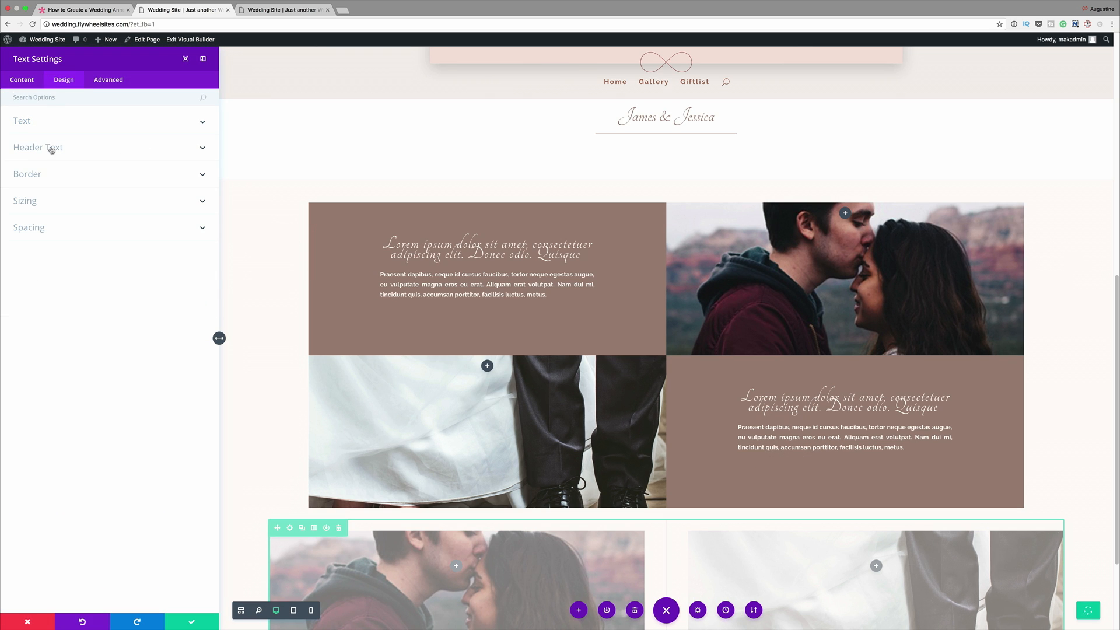
{"action": "left_click", "coordinate": [42, 124]}
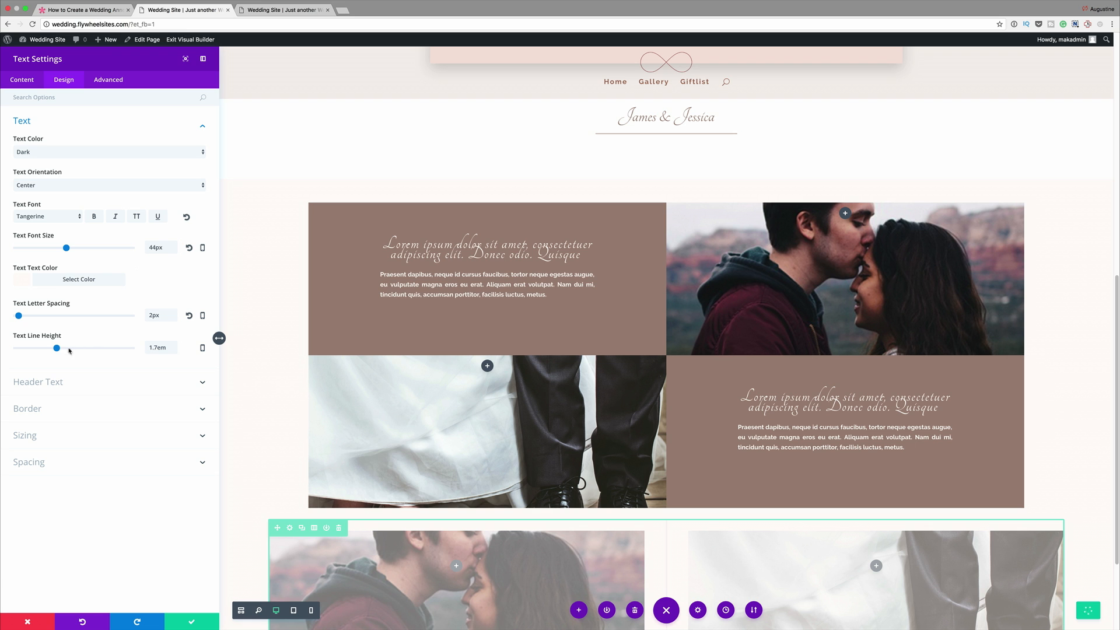
{"action": "left_click_drag", "start_coordinate": [59, 348], "coordinate": [27, 350]}
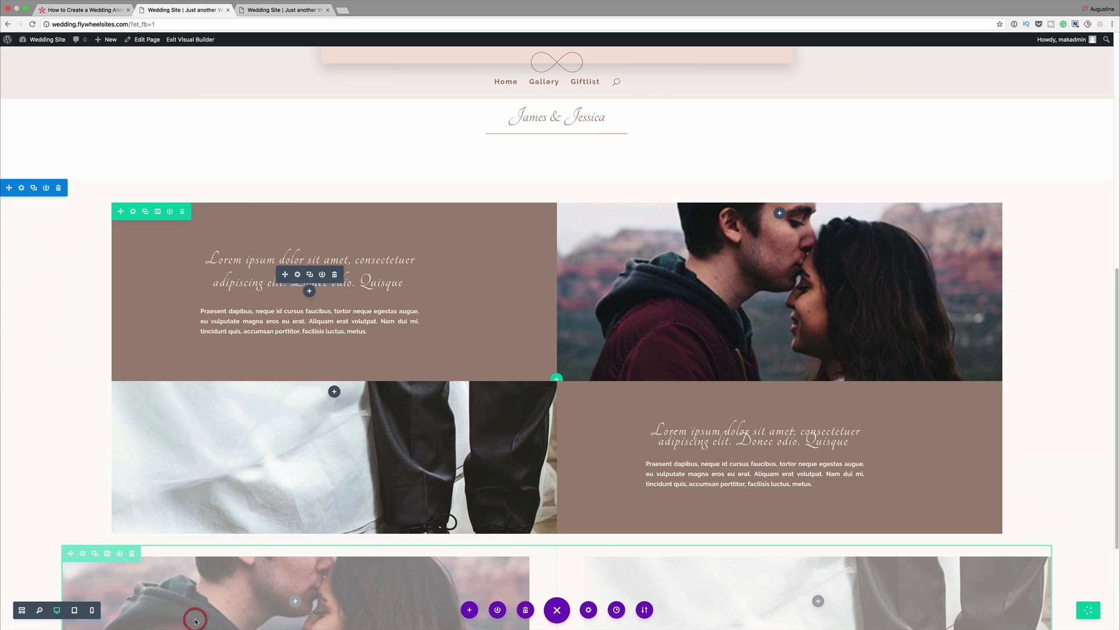
- Save the first row's script heading, set the shoes row's script heading to a 1.2em text line height, and save it
{"action": "left_click", "coordinate": [191, 622]}
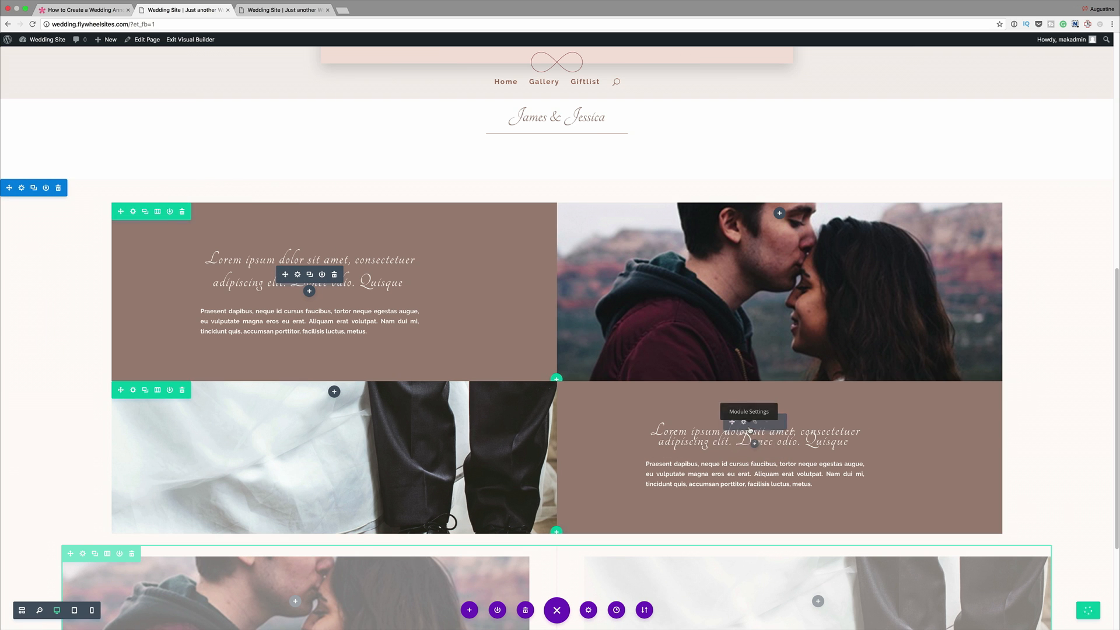
{"action": "left_click", "coordinate": [744, 421]}
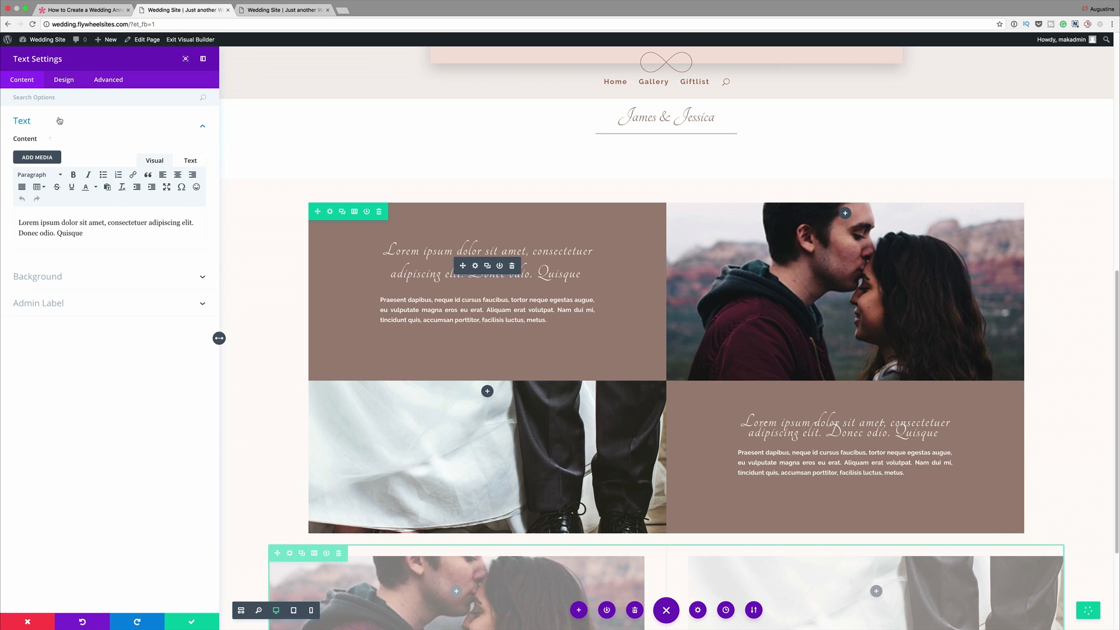
{"action": "left_click", "coordinate": [70, 82]}
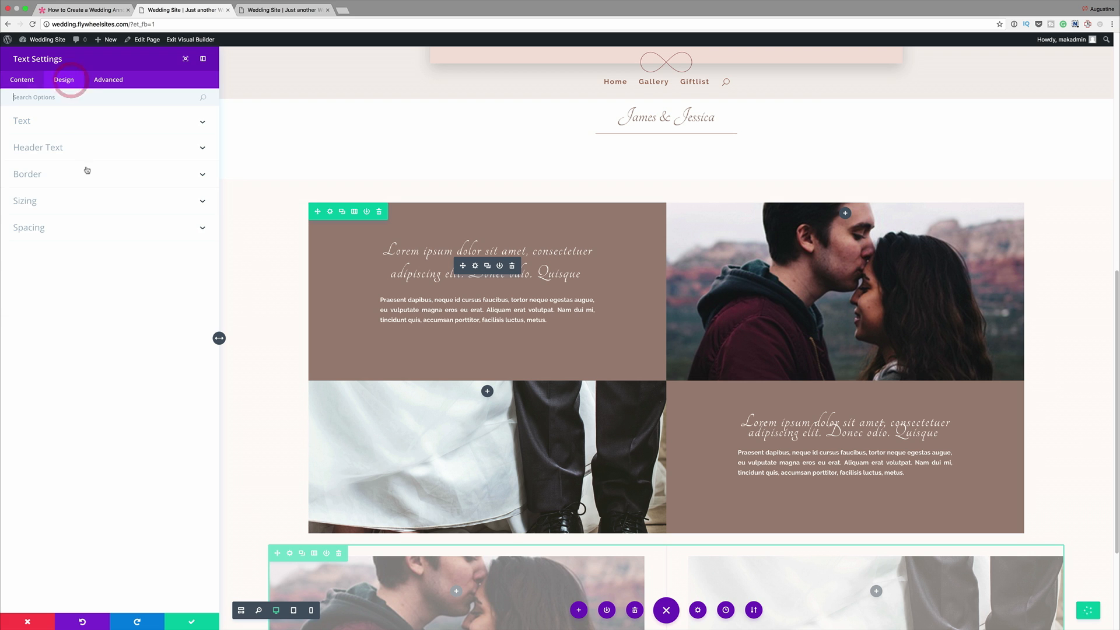
{"action": "left_click", "coordinate": [58, 121]}
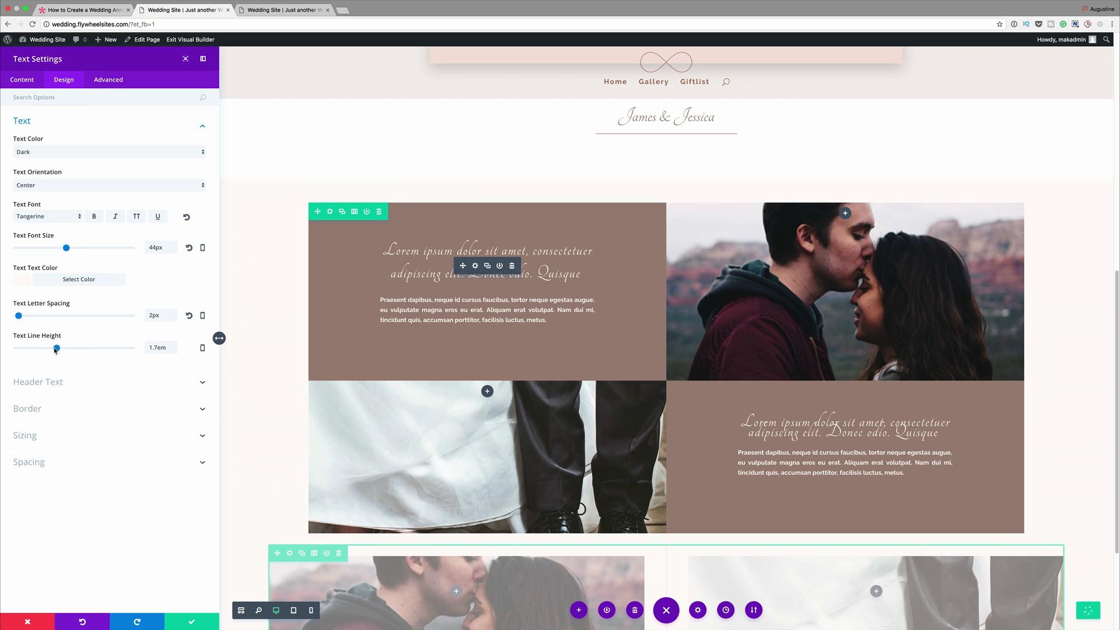
{"action": "left_click_drag", "start_coordinate": [56, 350], "coordinate": [29, 351]}
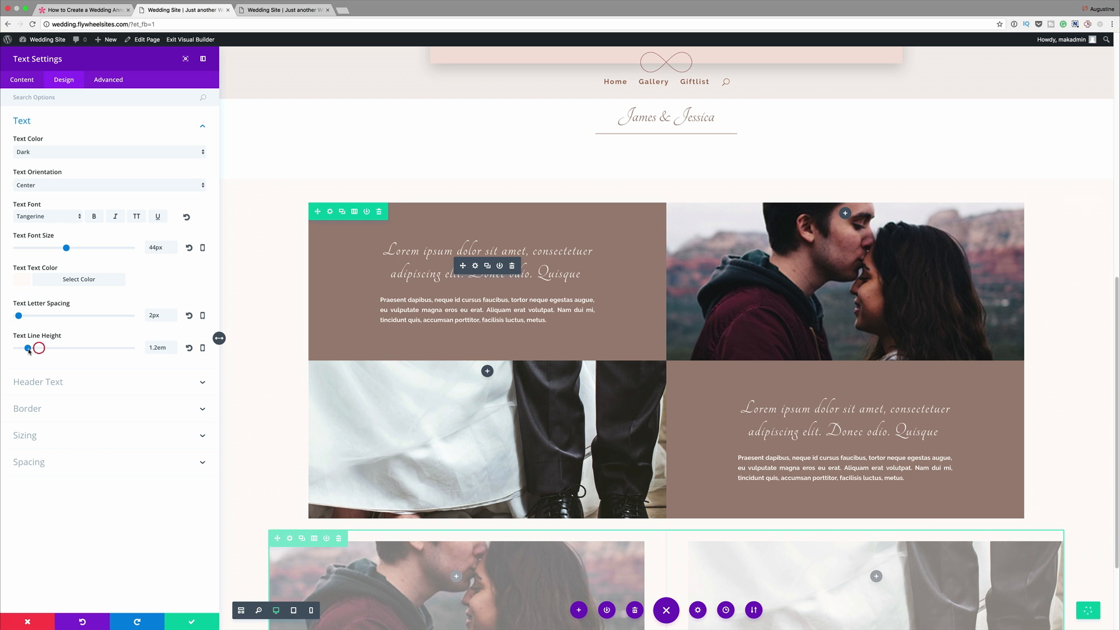
{"action": "left_click", "coordinate": [192, 623]}
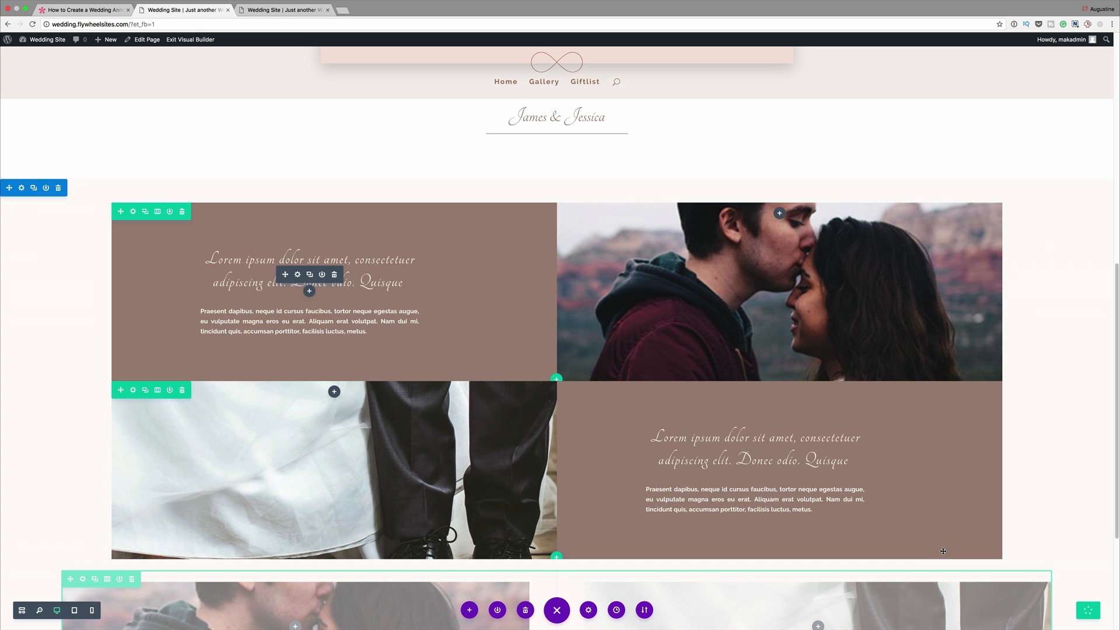
- In wireframe view, add a regular section with a single-column row below the photo rows
{"action": "scroll", "coordinate": [394, 386], "scroll_direction": "down", "scroll_amount": 5}
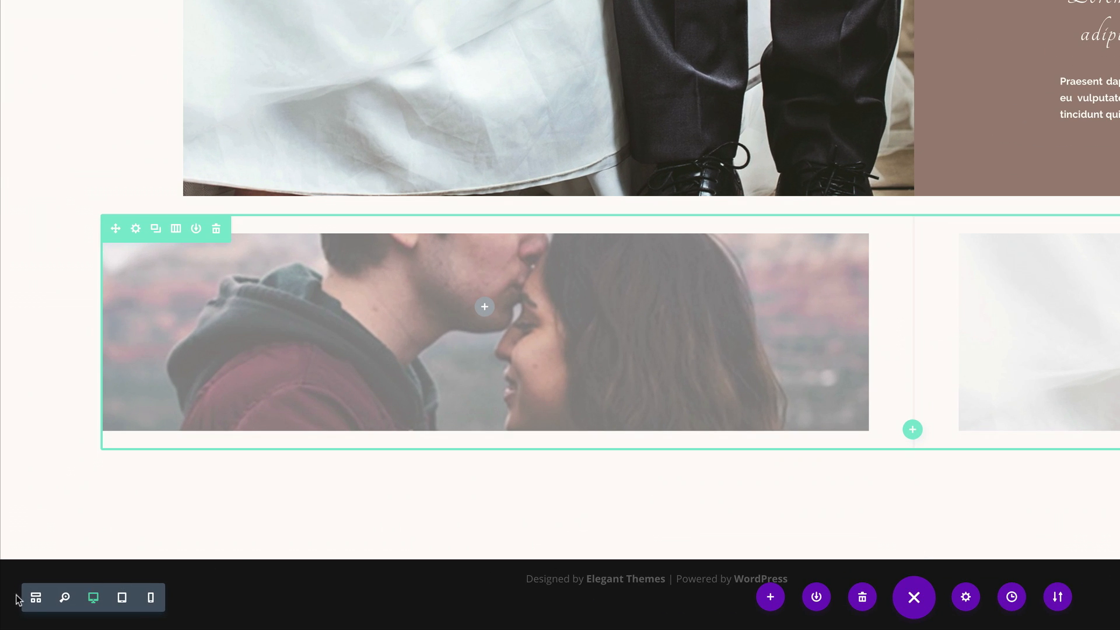
{"action": "left_click", "coordinate": [36, 597]}
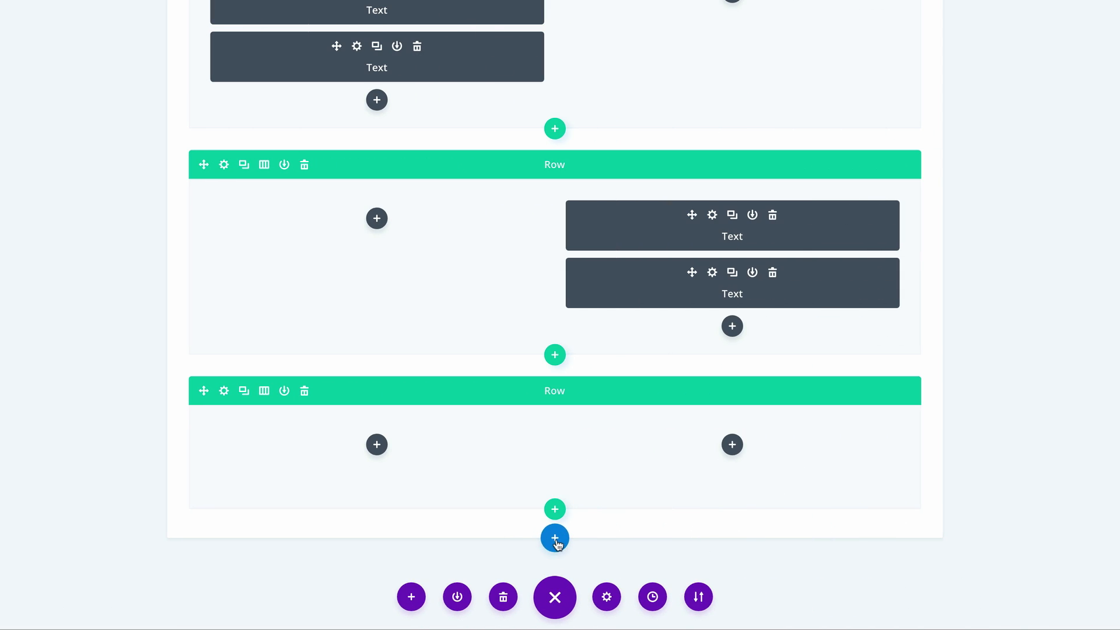
{"action": "left_click", "coordinate": [556, 540]}
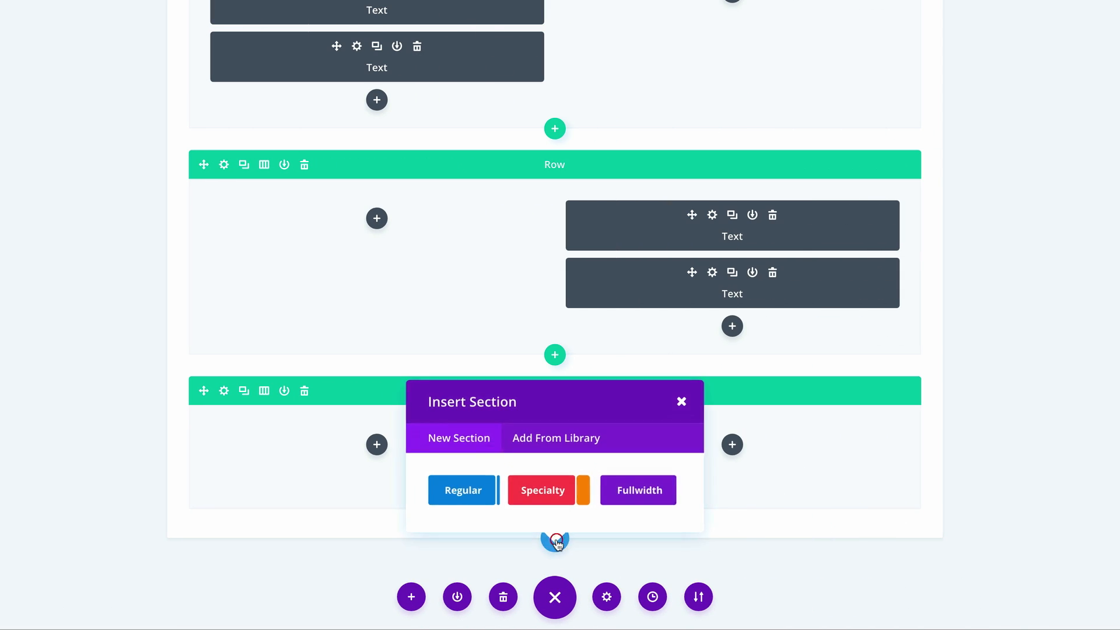
{"action": "left_click", "coordinate": [477, 488]}
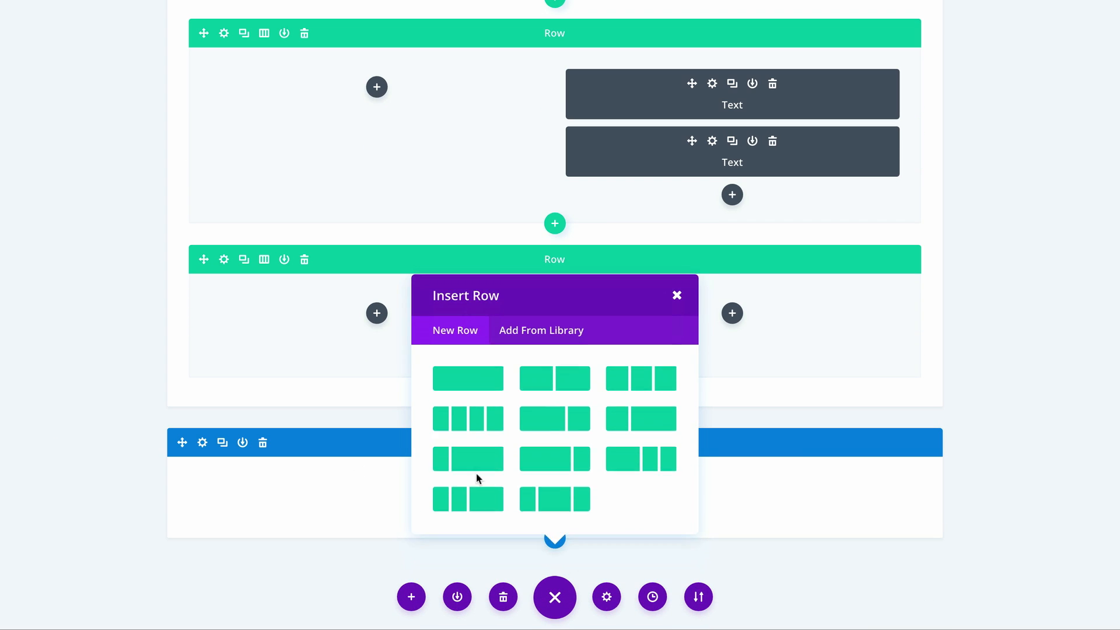
{"action": "left_click", "coordinate": [479, 328]}
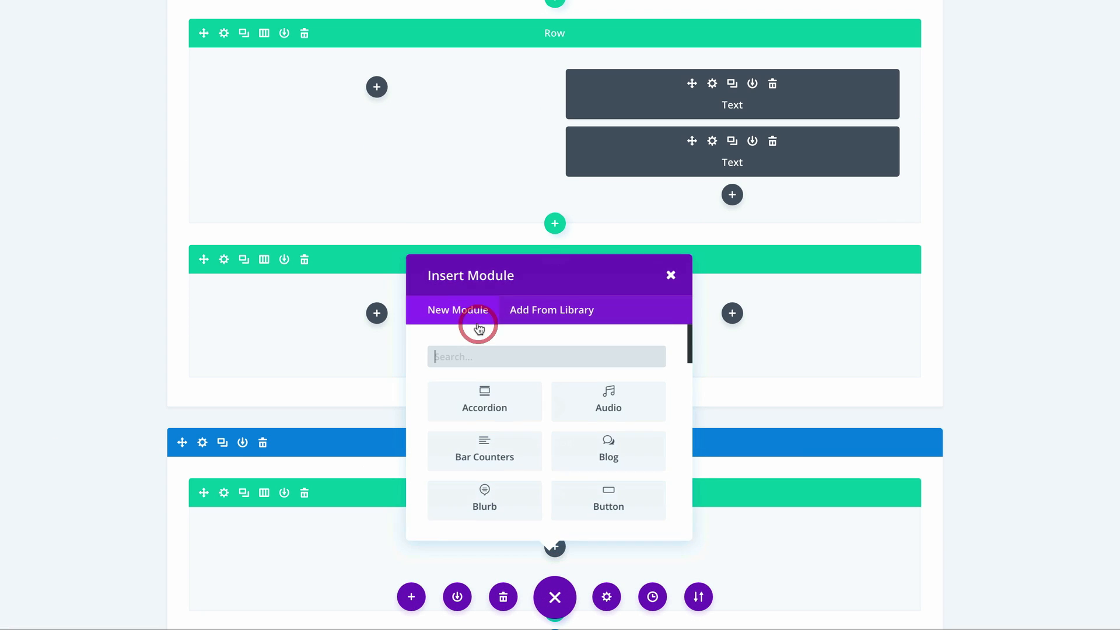
- Insert a Text module reading "A Special Thanks To You" into the new single-column row and save it
{"action": "left_click", "coordinate": [533, 359]}
{"action": "type", "text": "te"}
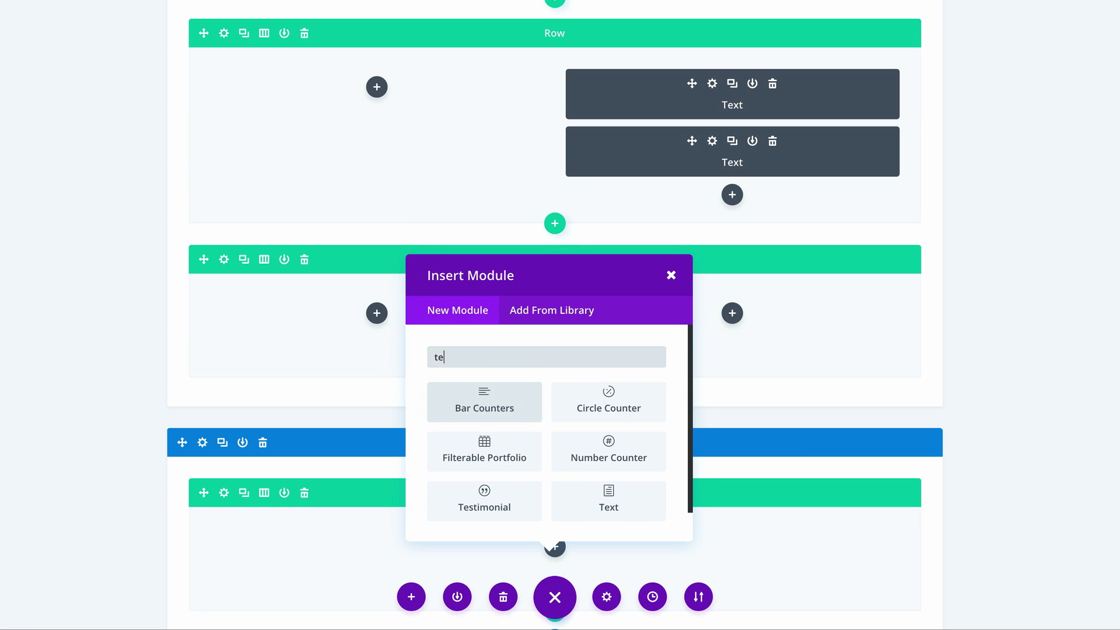
{"action": "left_click", "coordinate": [608, 495]}
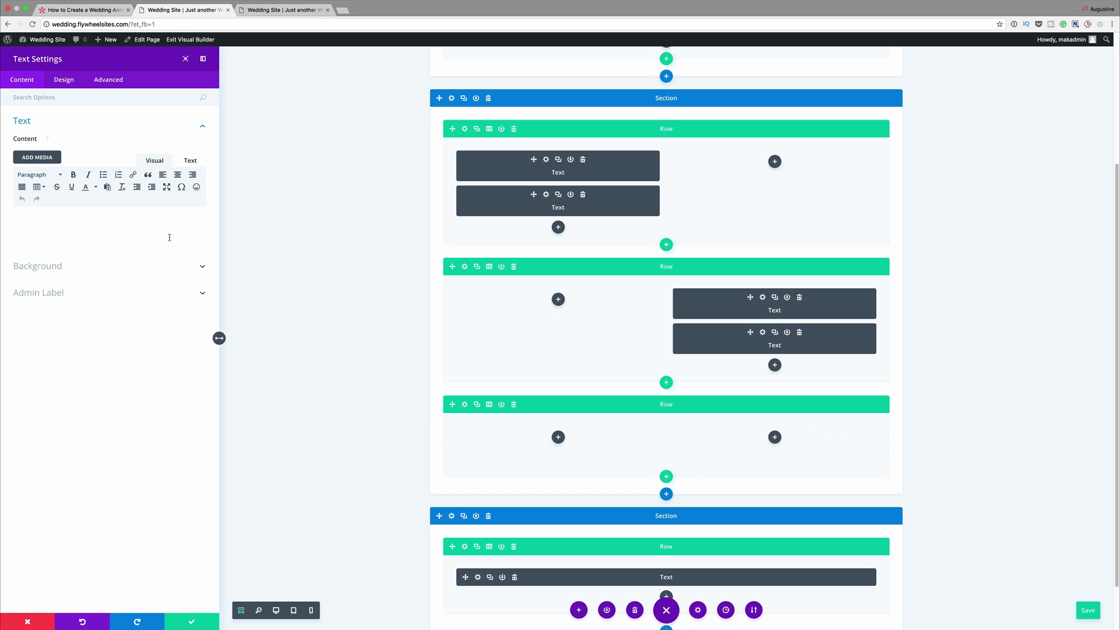
{"action": "left_click", "coordinate": [159, 214]}
{"action": "type", "text": "A Special Thanks To You"}
{"action": "left_click", "coordinate": [192, 620]}
- Add a two-column row below the thank-you text and place a default Person module in each column, duplicating the first for the second
{"action": "scroll", "coordinate": [367, 513], "scroll_direction": "down", "scroll_amount": 2}
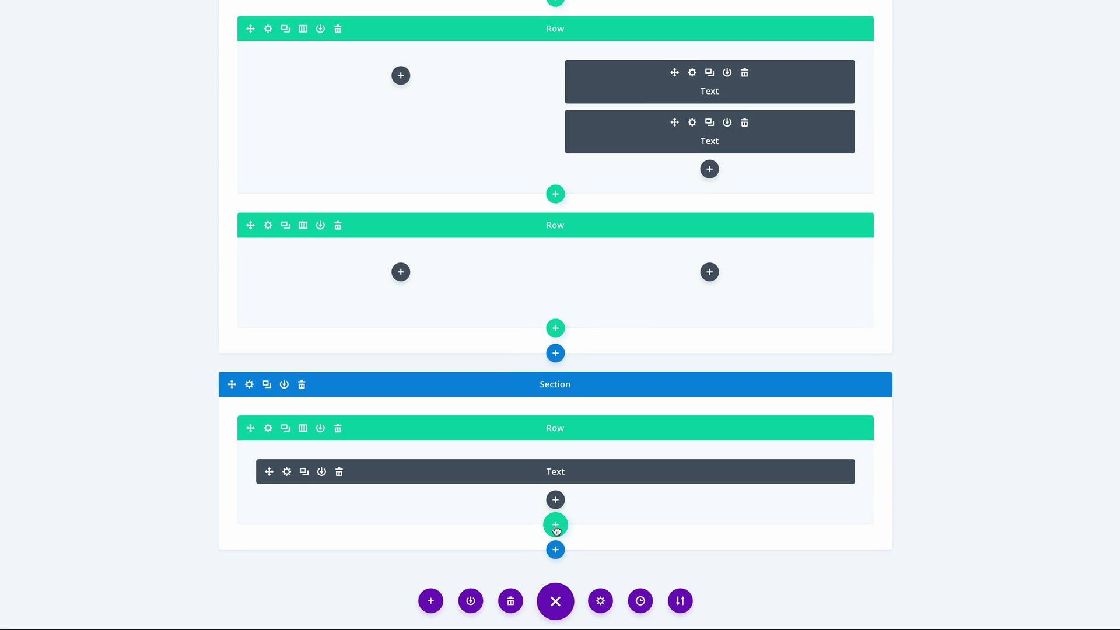
{"action": "left_click", "coordinate": [555, 524]}
{"action": "left_click", "coordinate": [558, 370]}
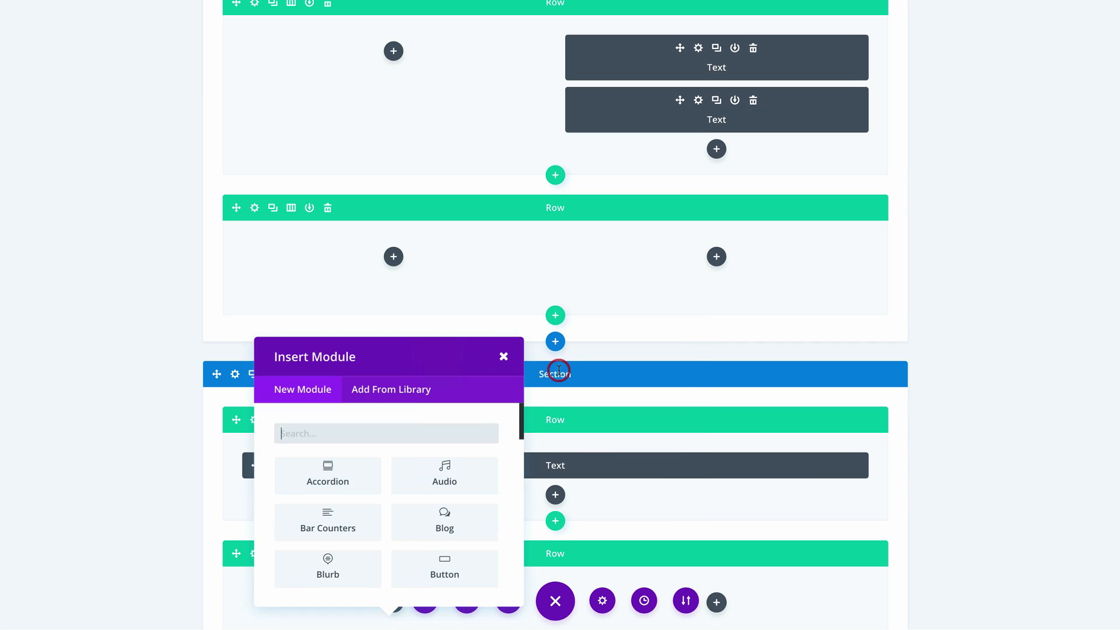
{"action": "type", "text": "per"}
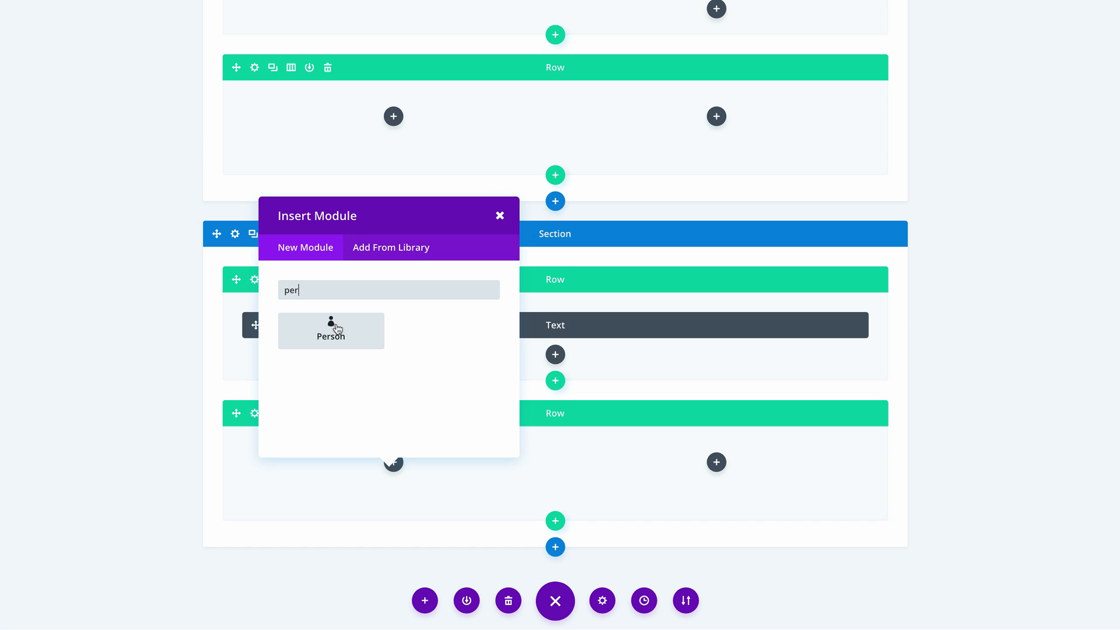
{"action": "left_click", "coordinate": [334, 328]}
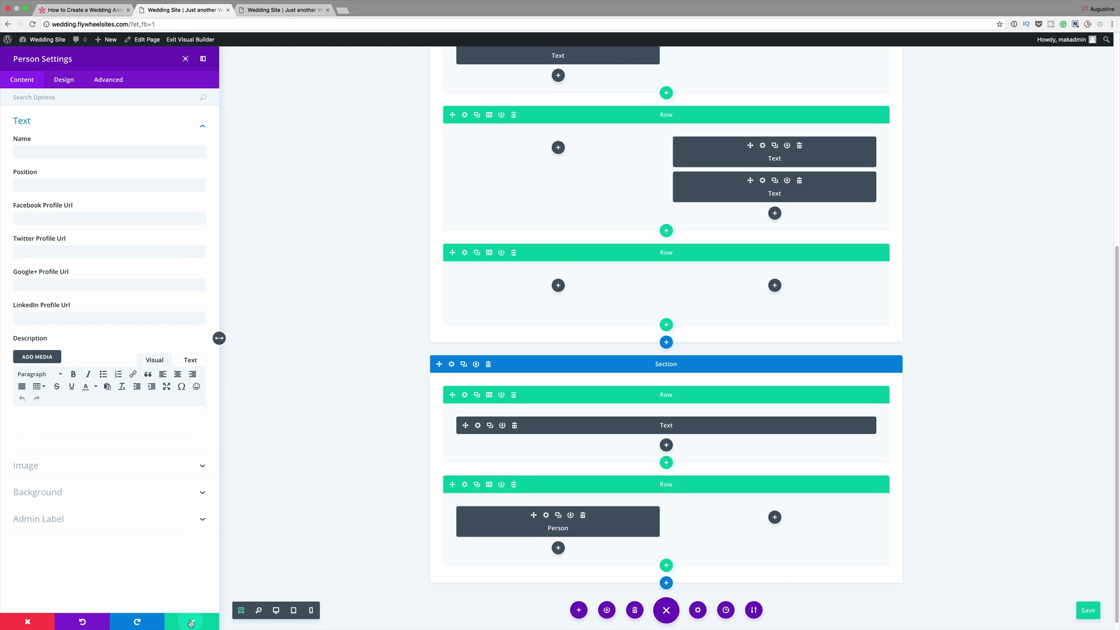
{"action": "left_click", "coordinate": [10, 617]}
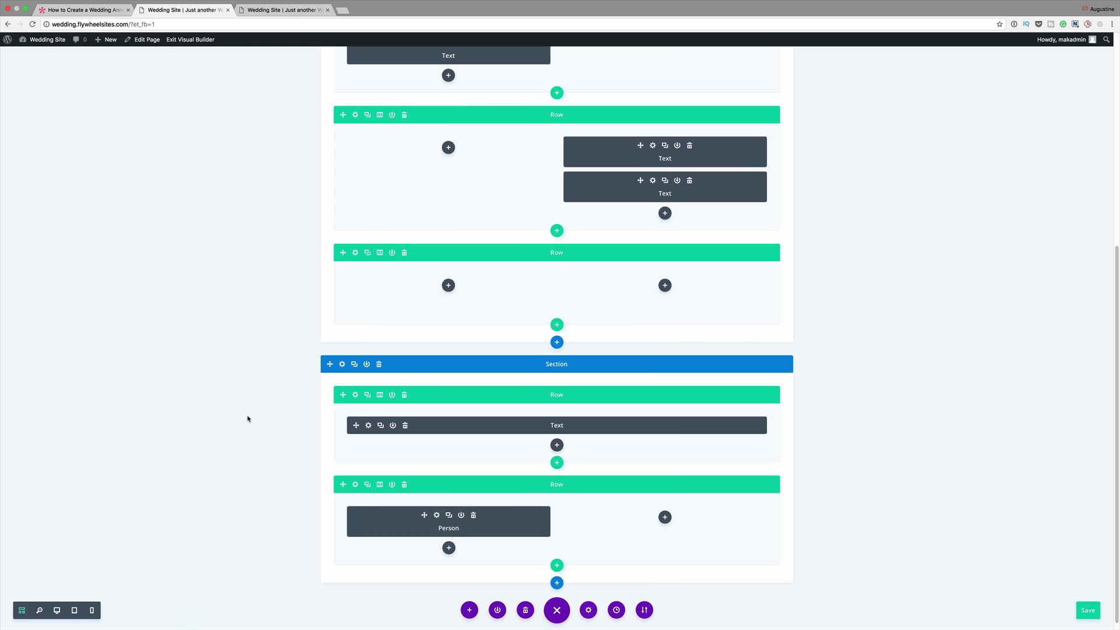
{"action": "left_click", "coordinate": [449, 515]}
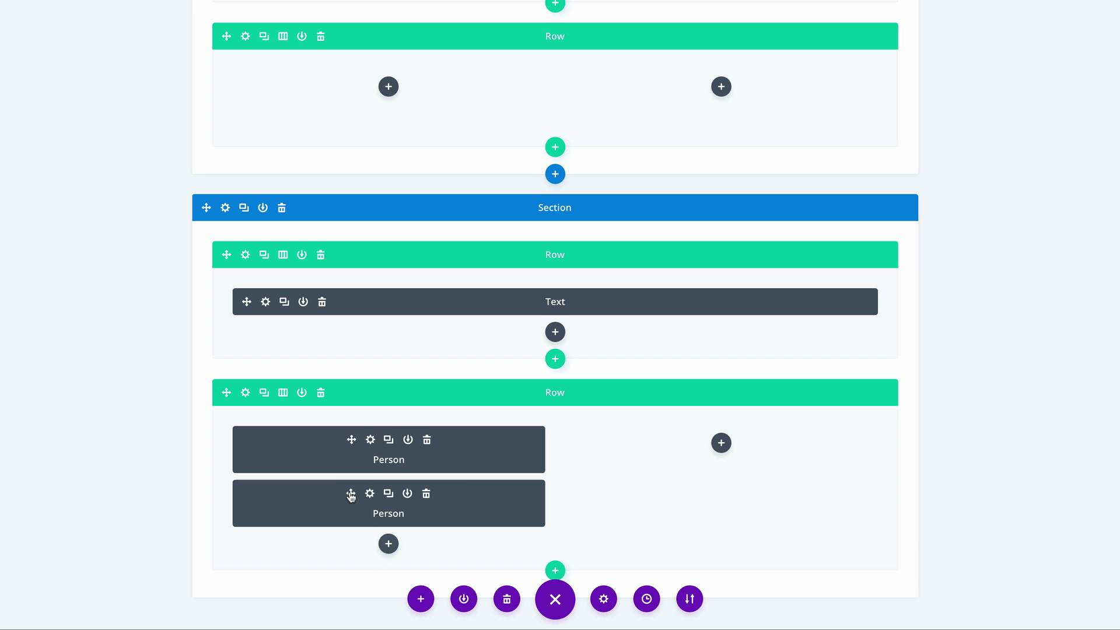
{"action": "left_click_drag", "start_coordinate": [351, 495], "coordinate": [717, 444]}
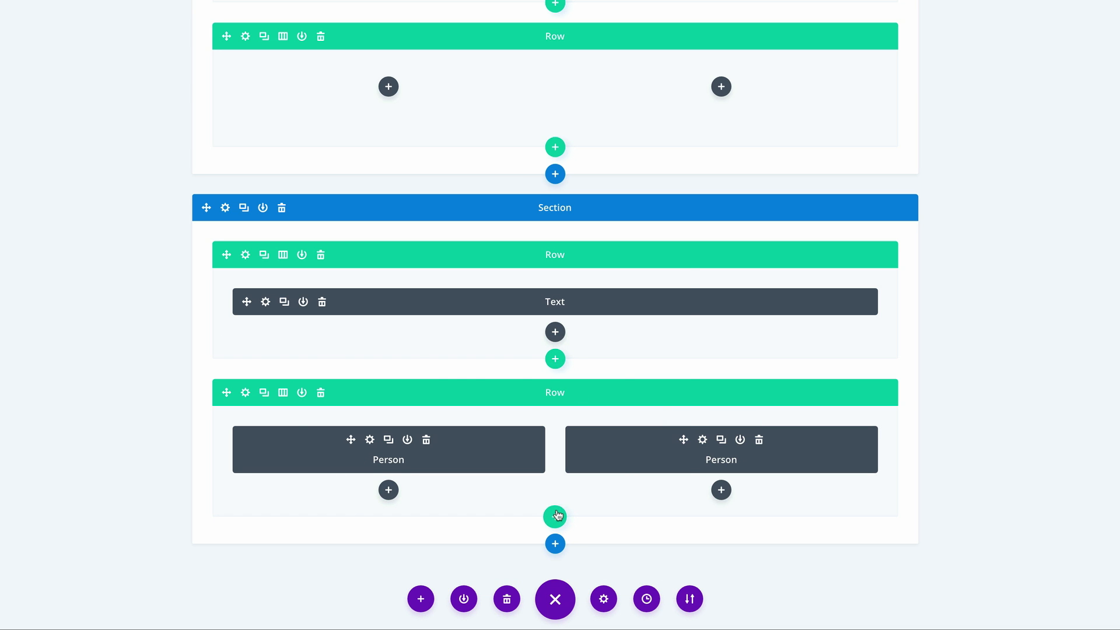
- Add an empty four-column row beneath the row of two Person modules
{"action": "left_click", "coordinate": [555, 517]}
{"action": "left_click", "coordinate": [481, 399]}
{"action": "scroll", "coordinate": [188, 357], "scroll_direction": "down", "scroll_amount": 3}
{"action": "left_click", "coordinate": [418, 202]}
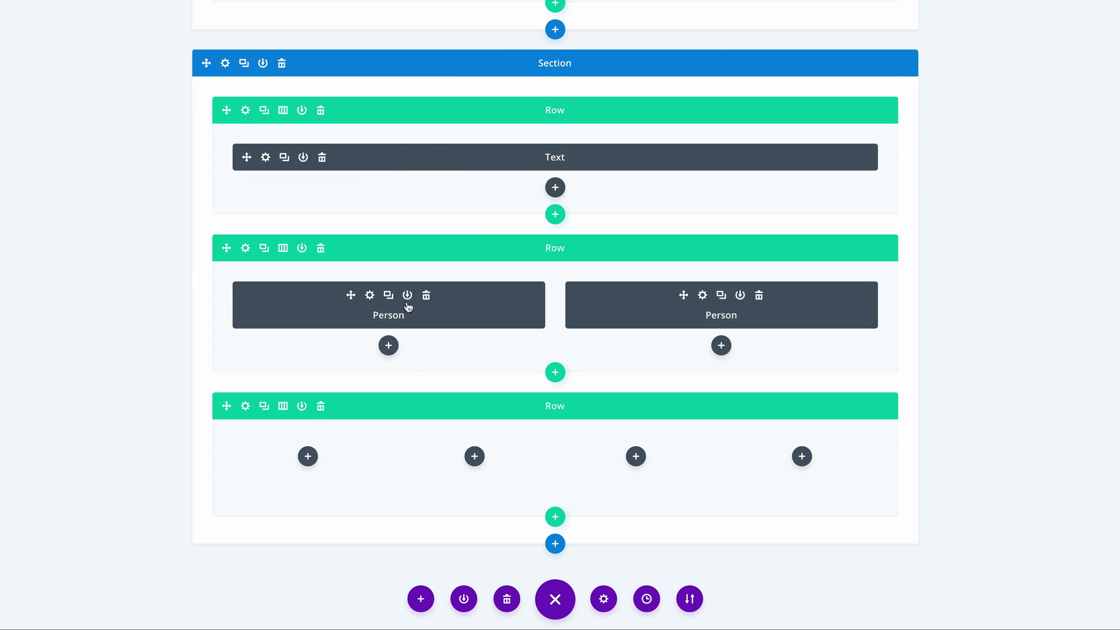
- Fill each column of the four-column row with a copy of the Person module
{"action": "left_click", "coordinate": [389, 297]}
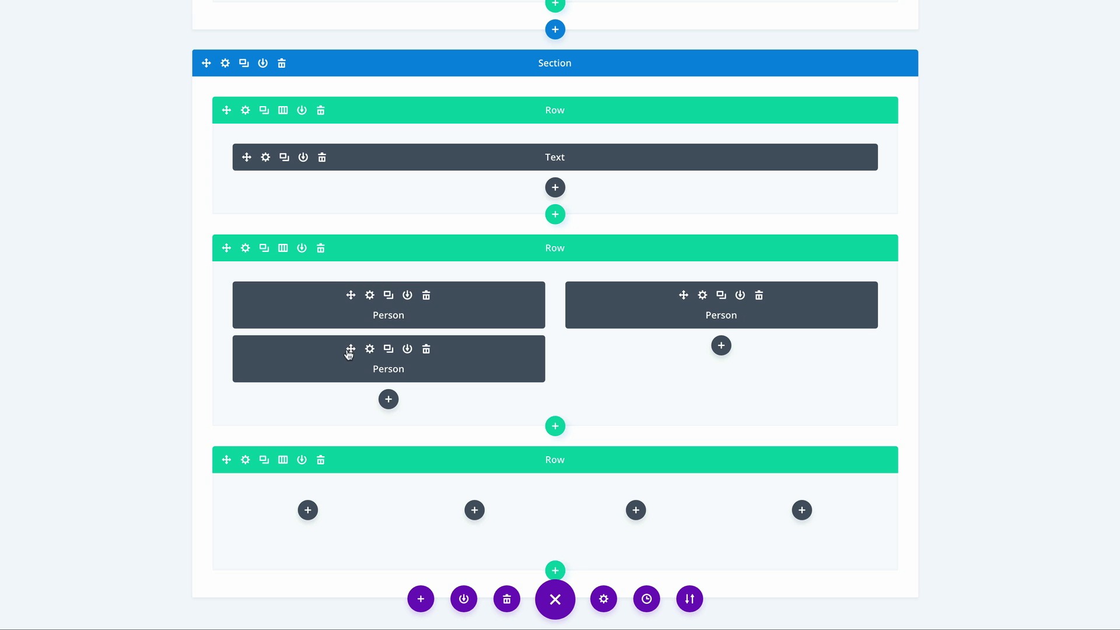
{"action": "left_click_drag", "start_coordinate": [351, 349], "coordinate": [309, 455]}
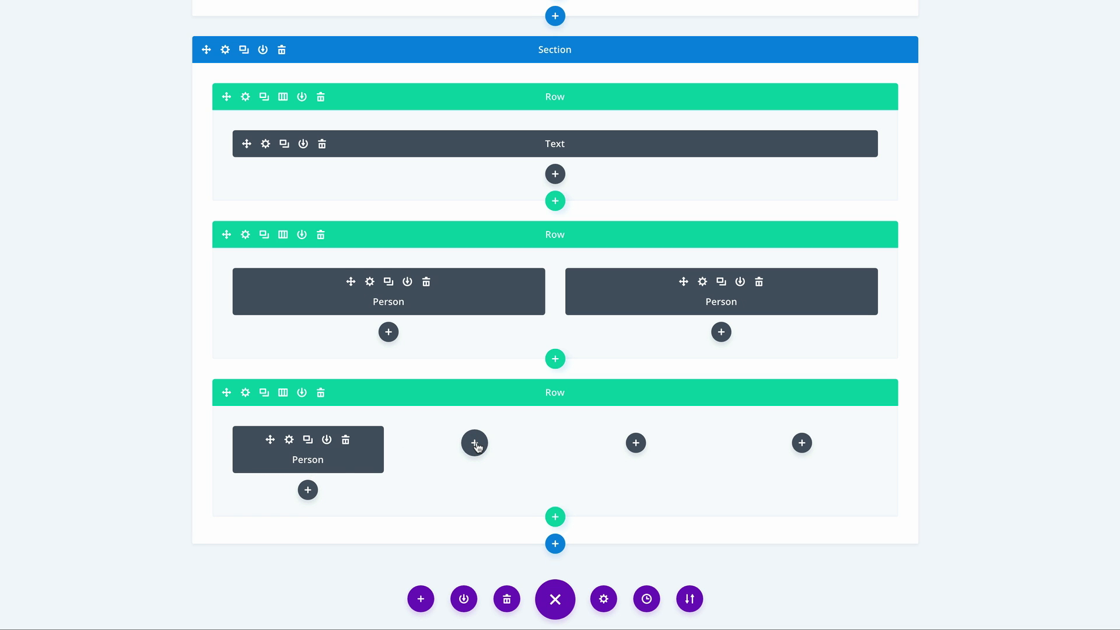
{"action": "key", "text": "ctrl+v"}
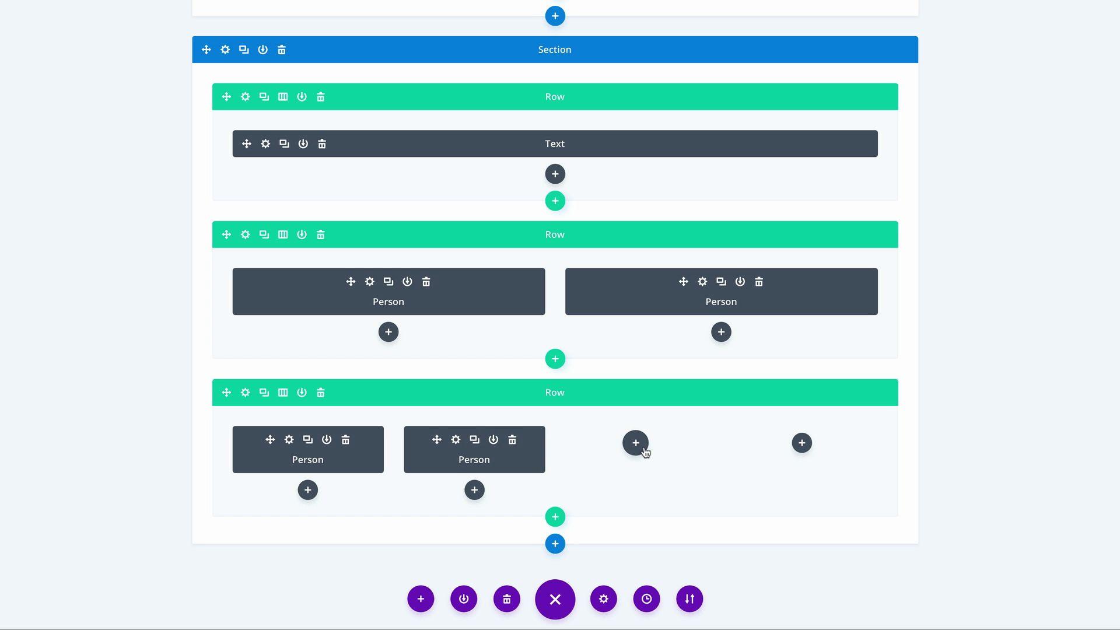
{"action": "key", "text": "ctrl+v"}
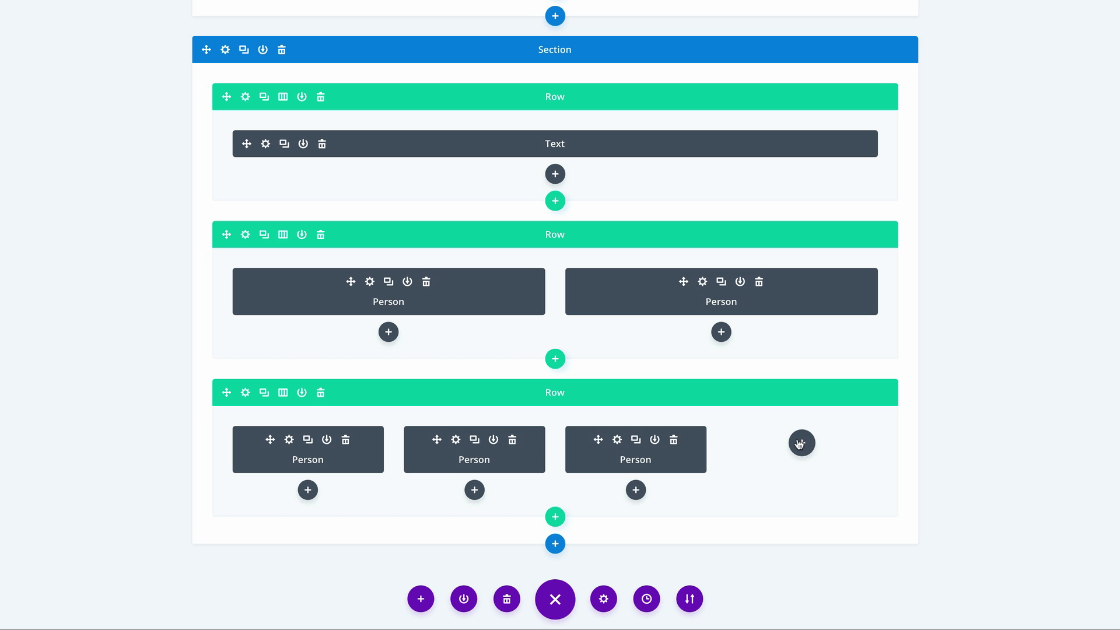
{"action": "key", "text": "ctrl+v"}
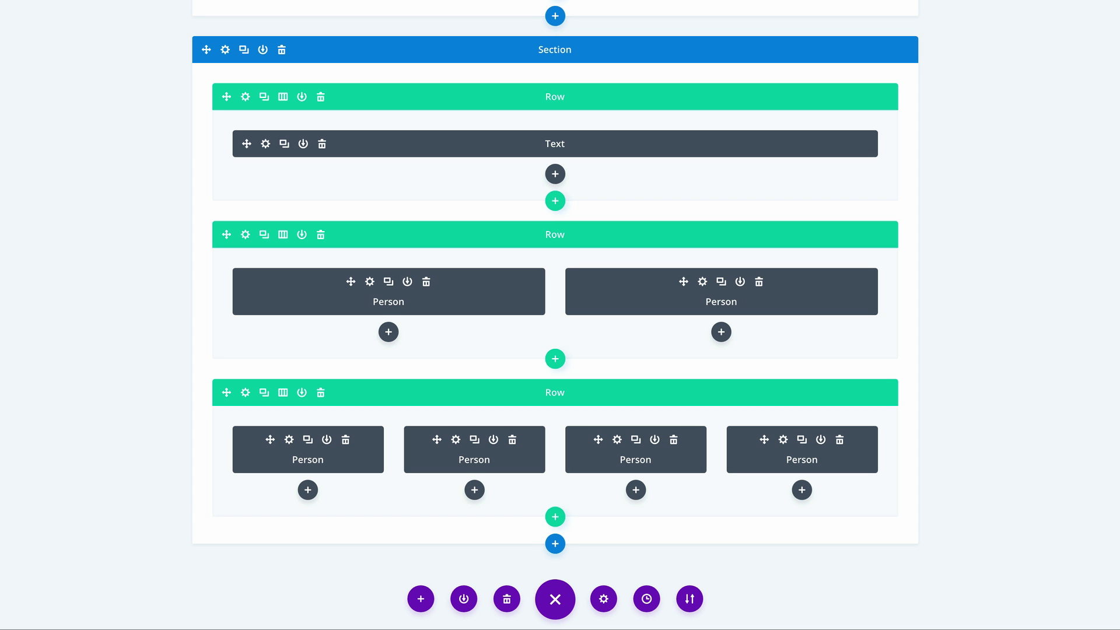
- Give the new thank-you section the copied pale pink background color and save its settings
{"action": "left_click", "coordinate": [225, 51]}
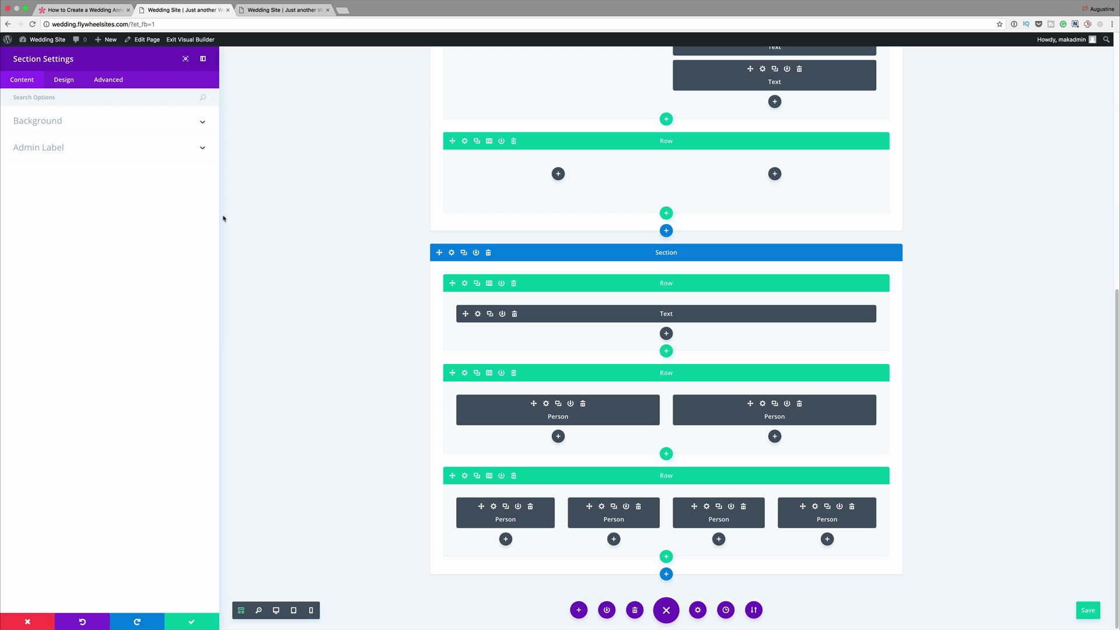
{"action": "left_click", "coordinate": [48, 122]}
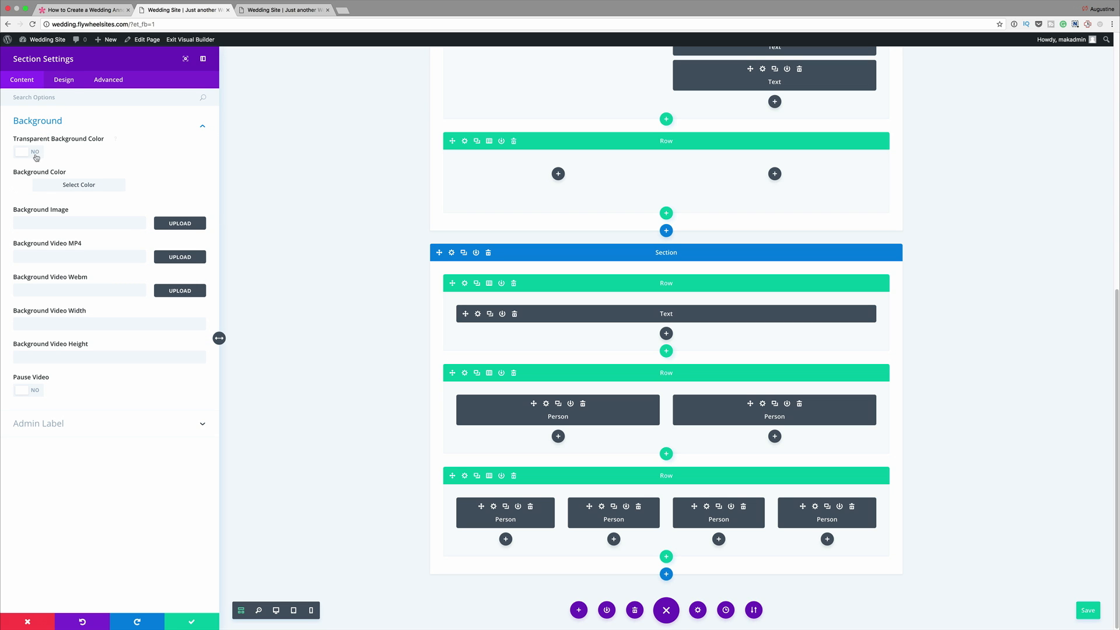
{"action": "left_click", "coordinate": [24, 186]}
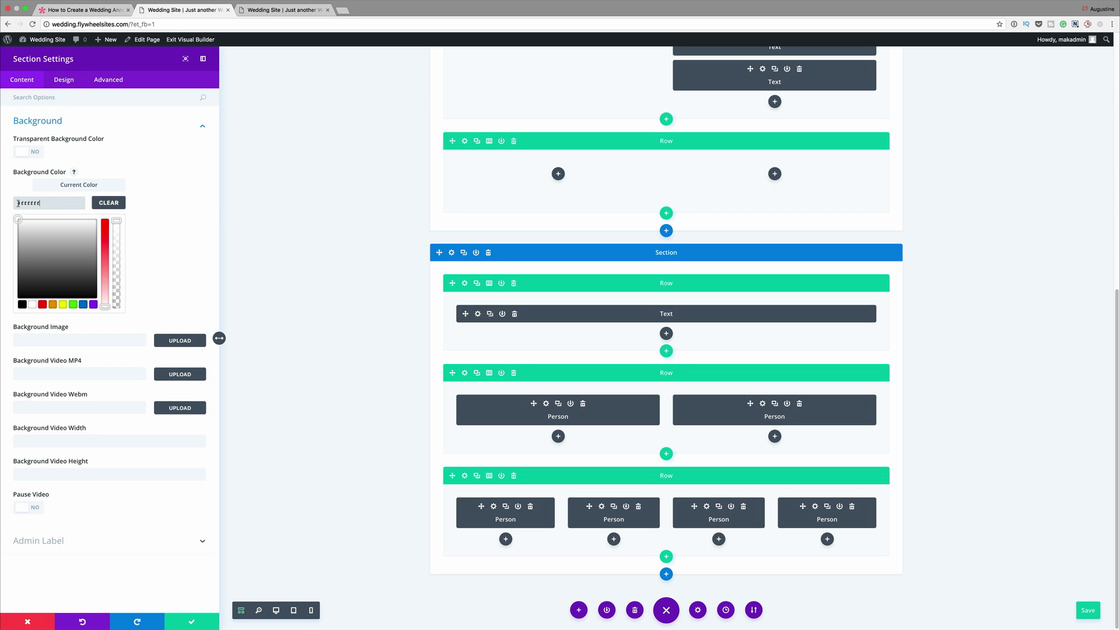
{"action": "left_click_drag", "start_coordinate": [21, 204], "coordinate": [54, 203]}
{"action": "type", "text": "fae4de"}
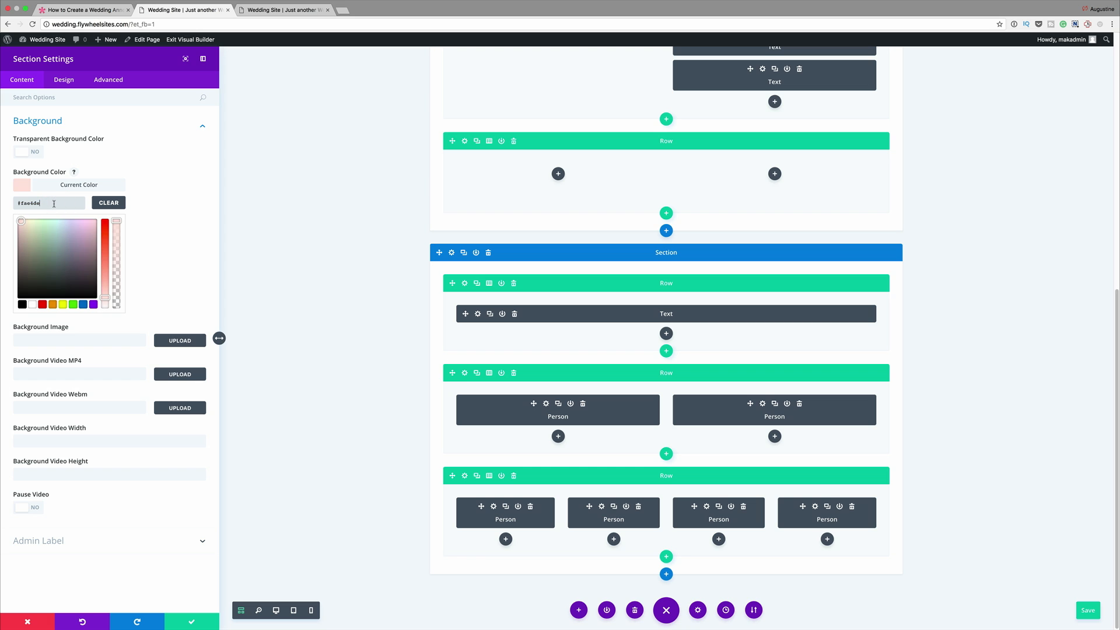
{"action": "left_click", "coordinate": [192, 622]}
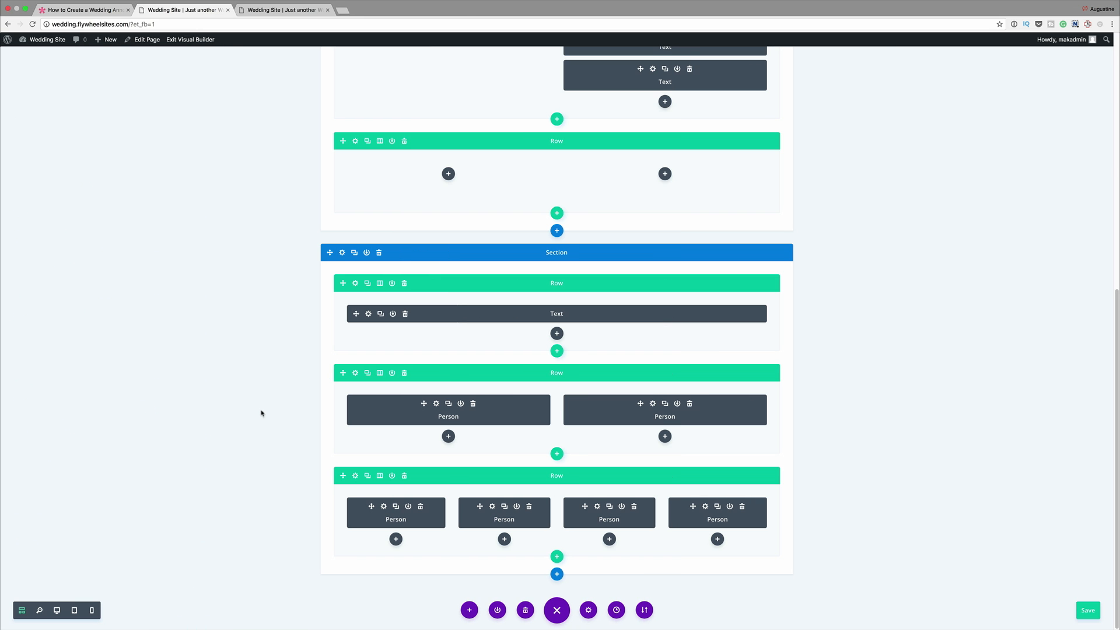
- Set the "A Special Thanks To You" text's font size to 100px on desktop and 68px on smartphone
{"action": "left_click", "coordinate": [368, 314]}
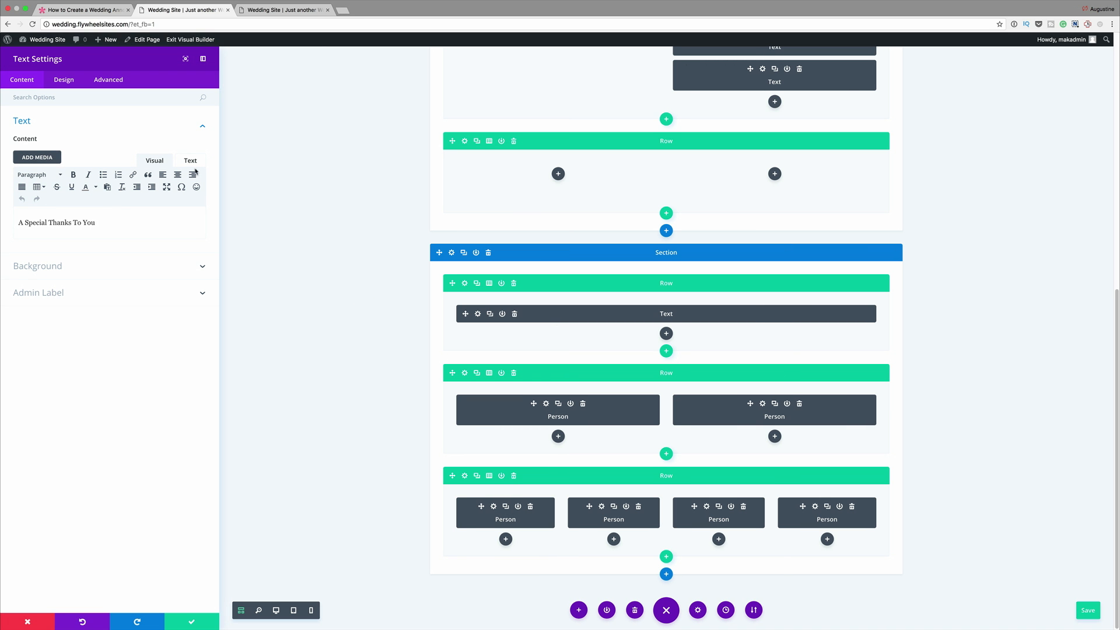
{"action": "left_click", "coordinate": [277, 610]}
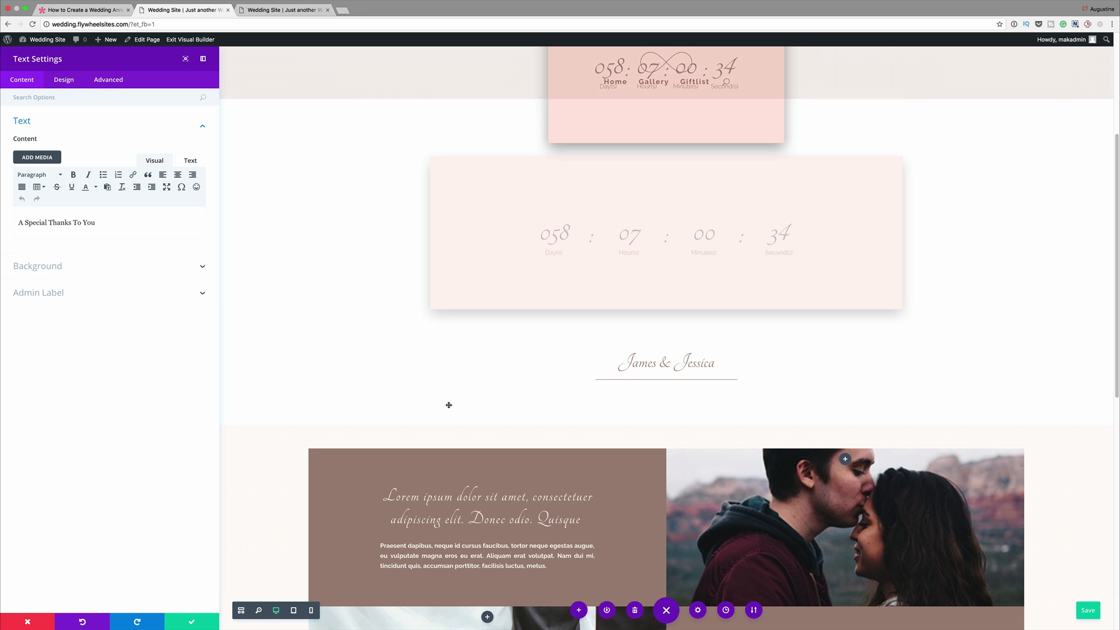
{"action": "scroll", "coordinate": [448, 405], "scroll_direction": "down", "scroll_amount": 9}
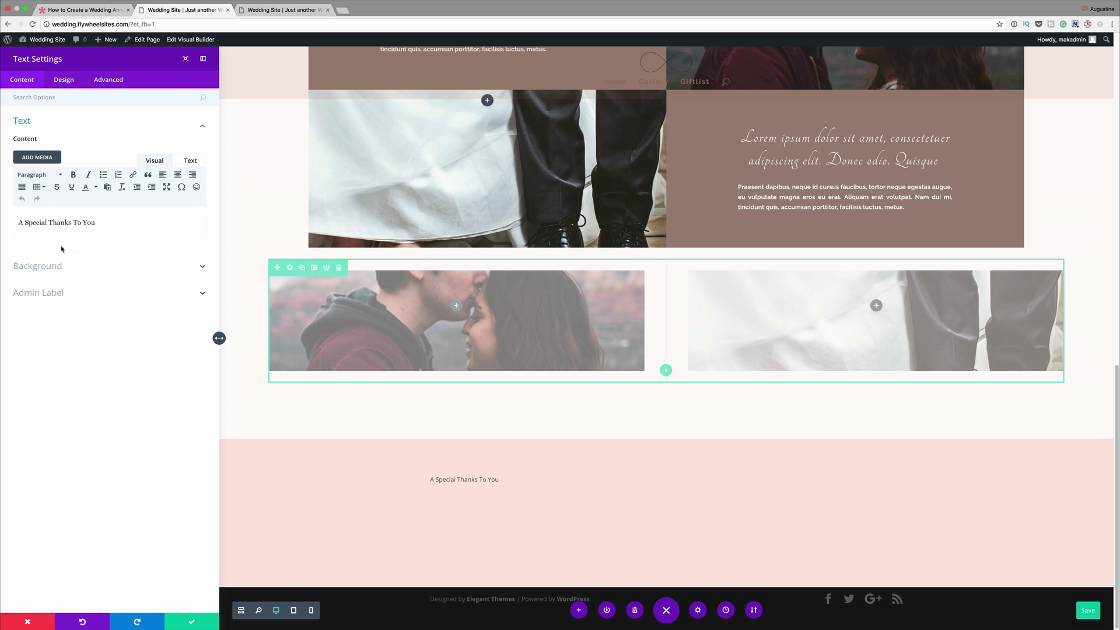
{"action": "left_click", "coordinate": [62, 81]}
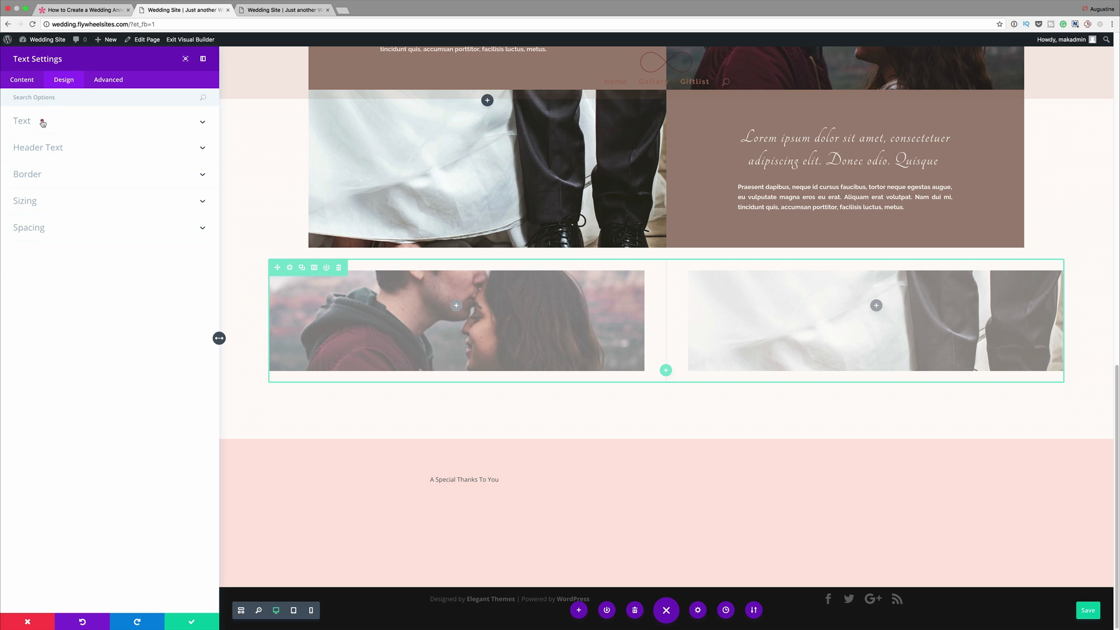
{"action": "left_click", "coordinate": [41, 121]}
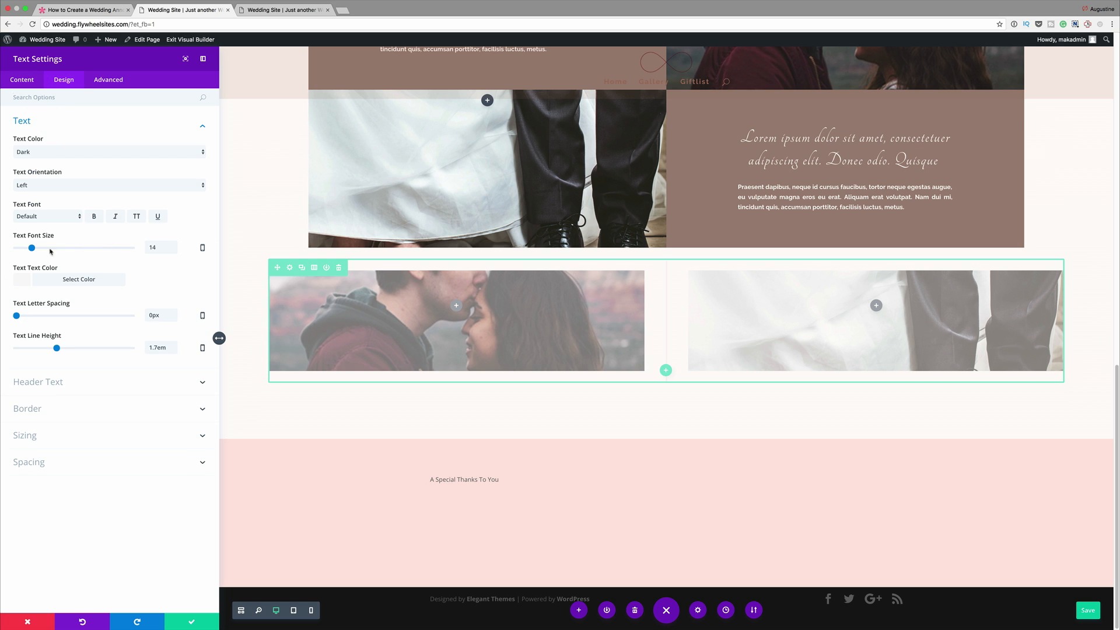
{"action": "left_click", "coordinate": [202, 248]}
{"action": "double_click", "coordinate": [162, 277]}
{"action": "type", "text": "100"}
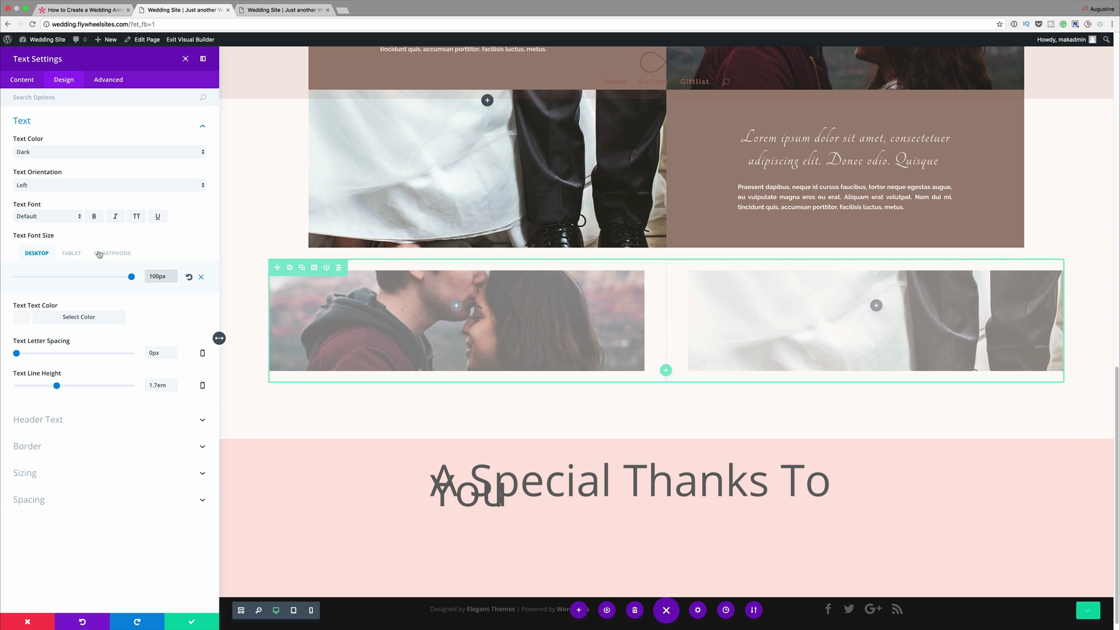
{"action": "double_click", "coordinate": [169, 275]}
{"action": "type", "text": "68px"}
{"action": "left_click", "coordinate": [126, 254]}
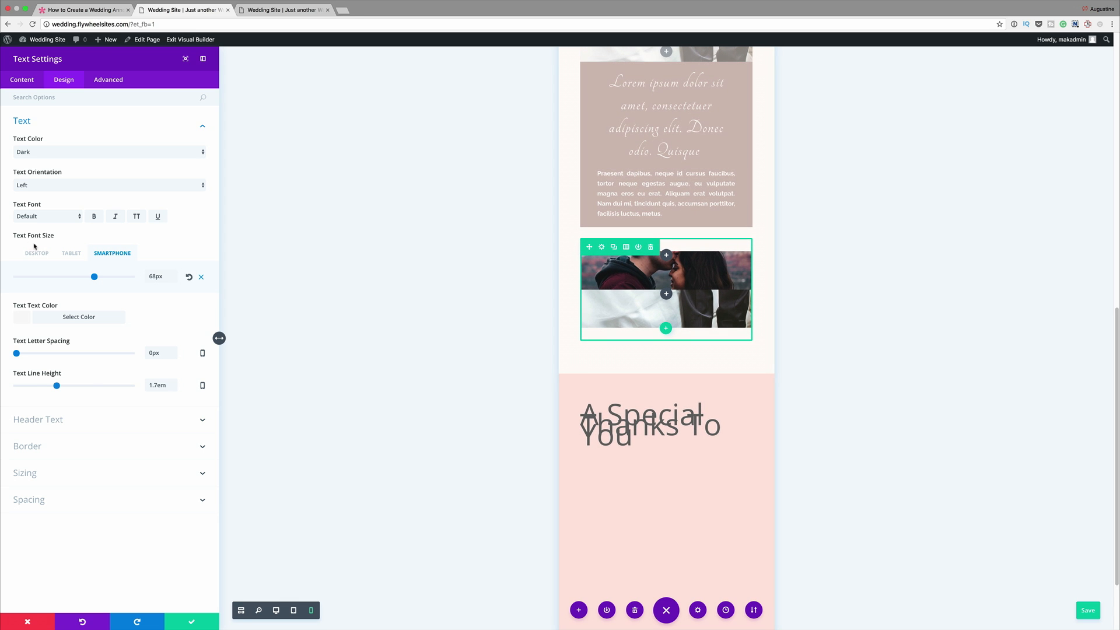
- Change the font of the "A Special Thanks To You" text to Tangerine
{"action": "left_click", "coordinate": [46, 217]}
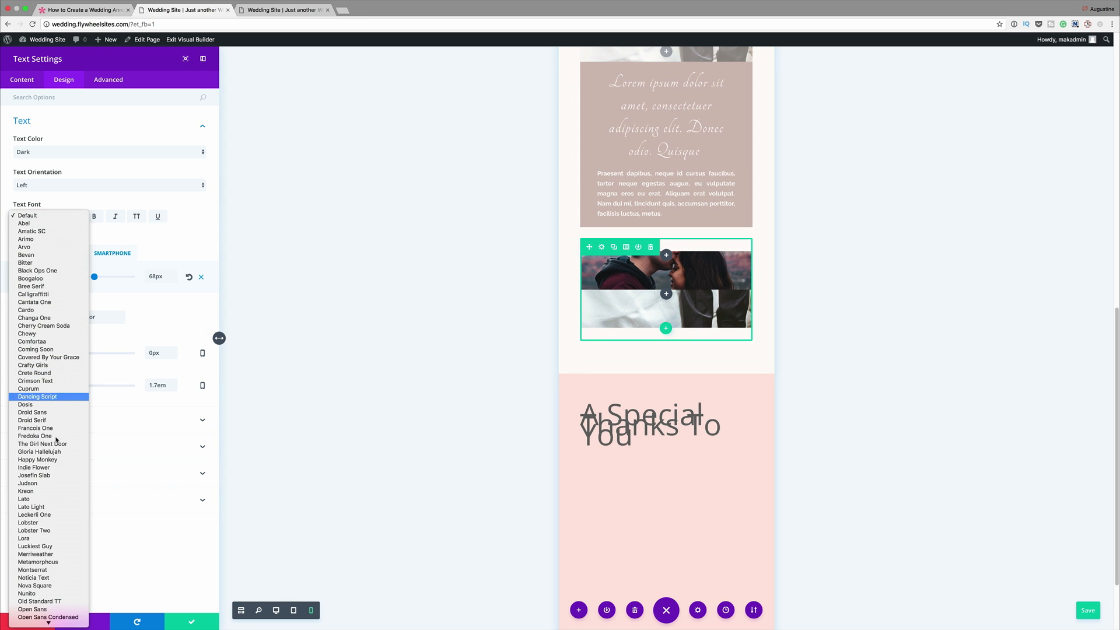
{"action": "scroll", "coordinate": [57, 502], "scroll_direction": "down", "scroll_amount": 10}
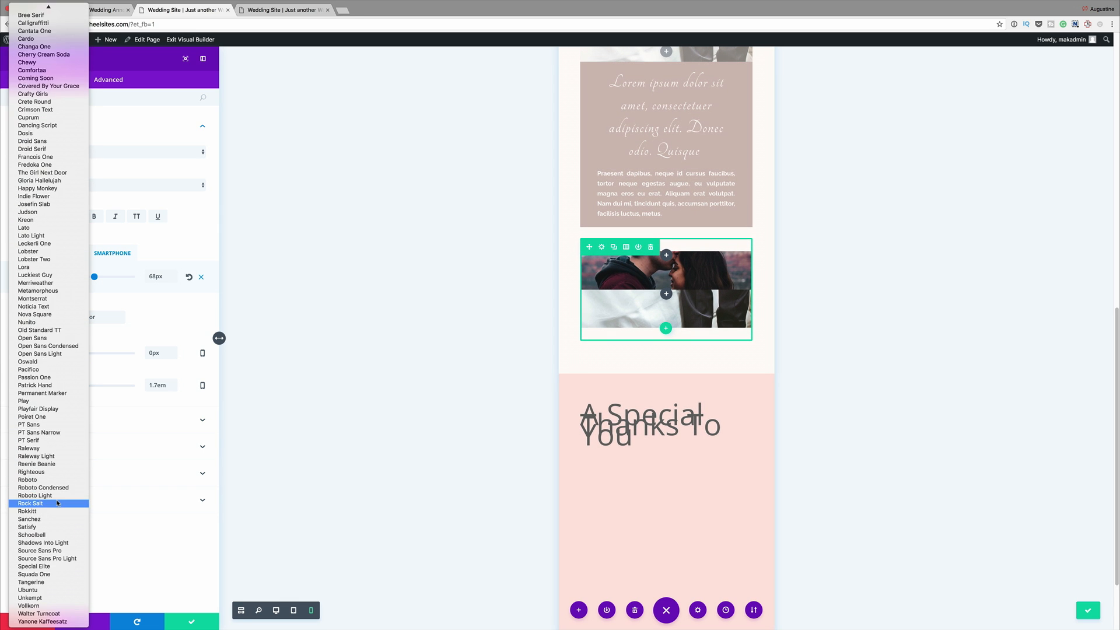
{"action": "left_click", "coordinate": [50, 582]}
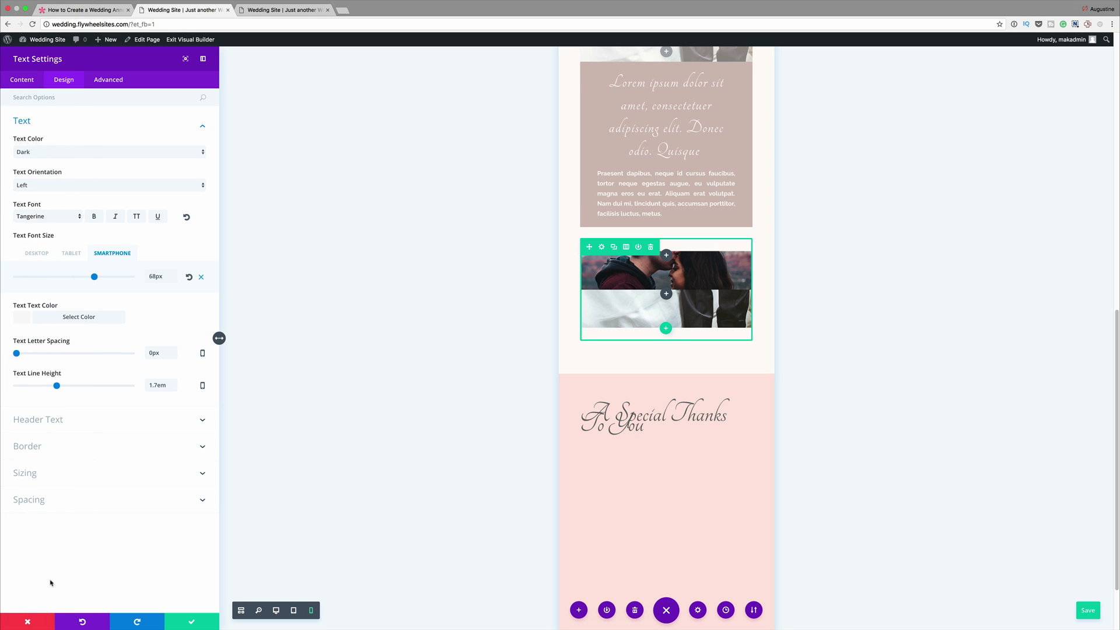
- Give the thank-you text the copied brown color in the desktop view and center its orientation
{"action": "left_click", "coordinate": [36, 253]}
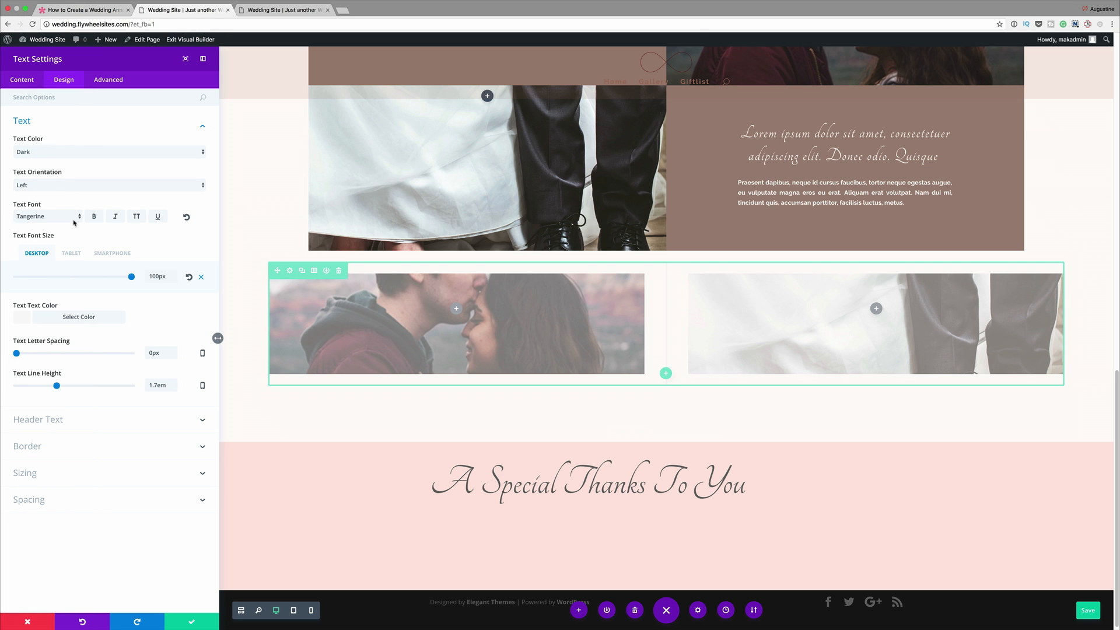
{"action": "left_click", "coordinate": [25, 318]}
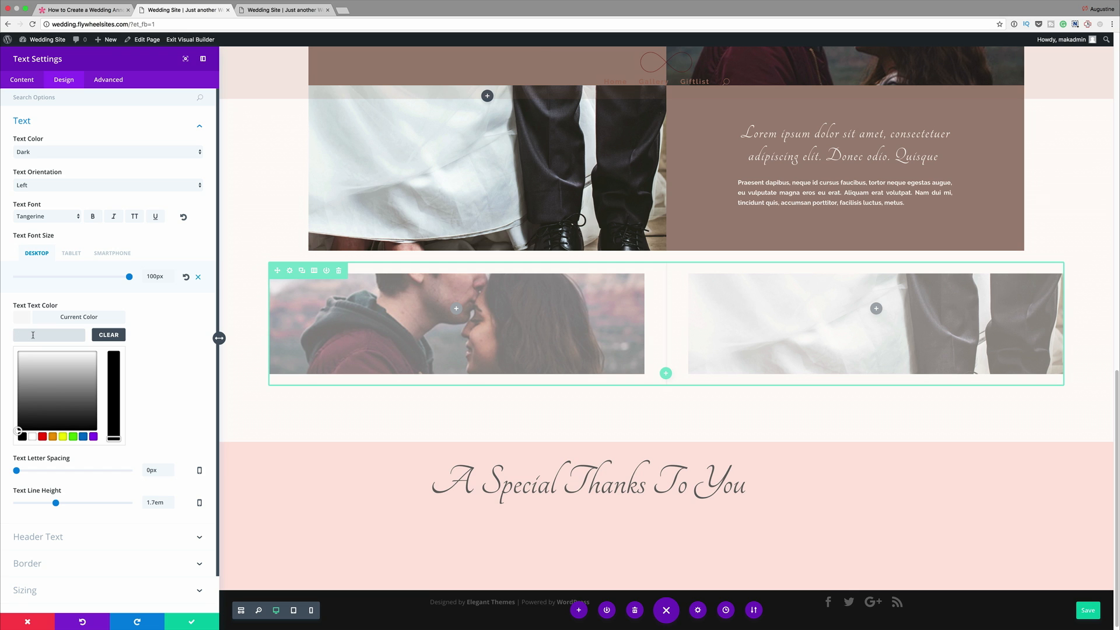
{"action": "type", "text": "#9b857b"}
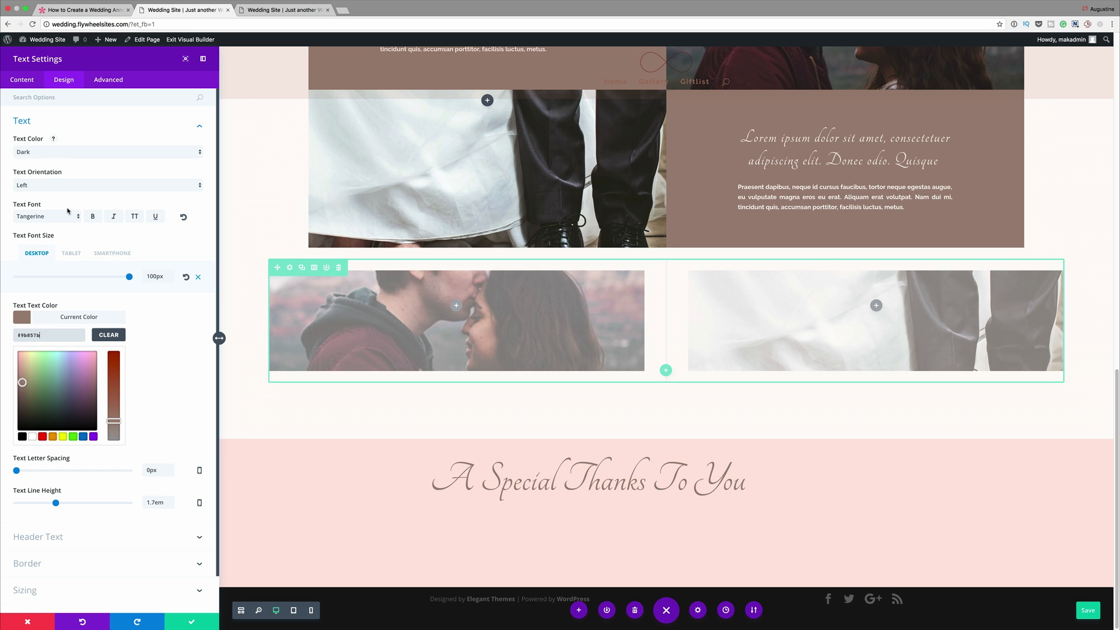
{"action": "left_click", "coordinate": [69, 188]}
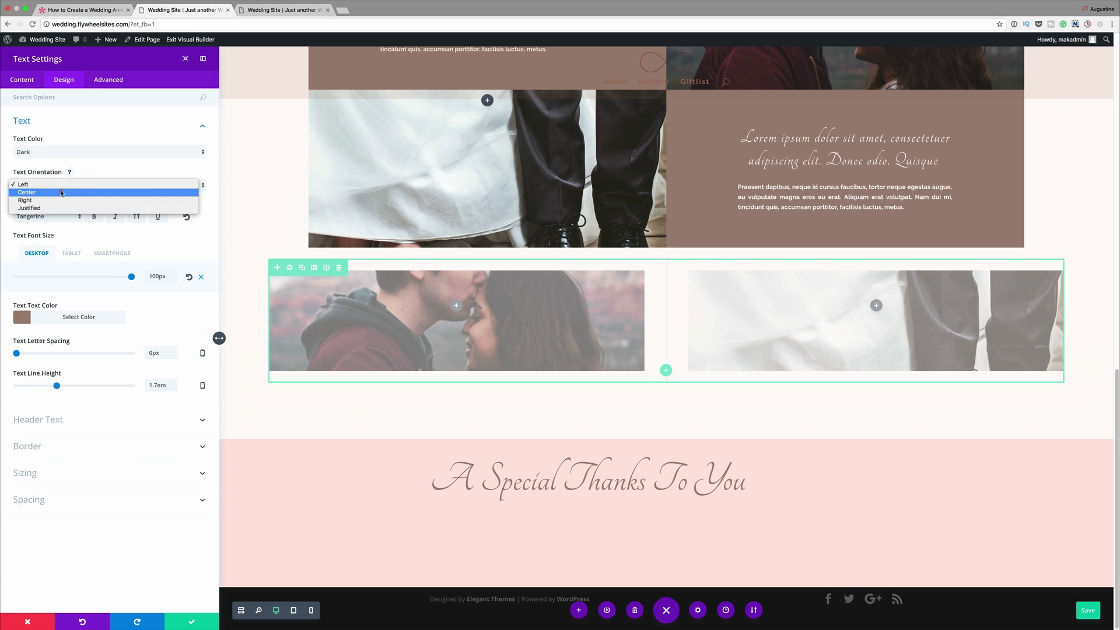
{"action": "left_click", "coordinate": [65, 195]}
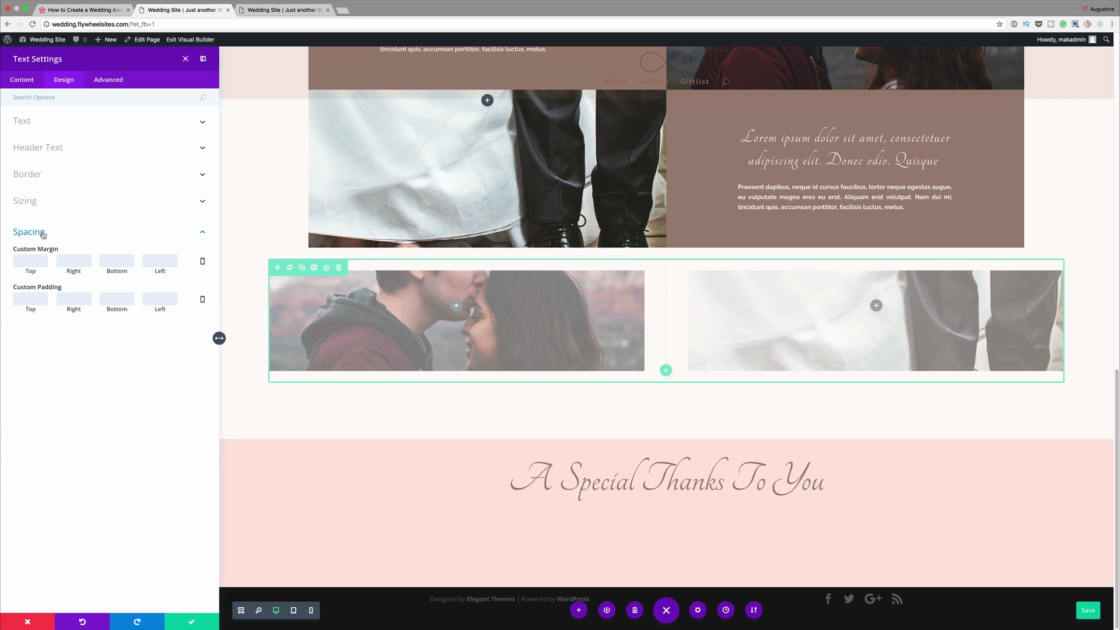
- Set the thank-you text's custom margin to 10% top and 5% bottom, and save the module settings
{"action": "left_click", "coordinate": [36, 260]}
{"action": "type", "text": "10%"}
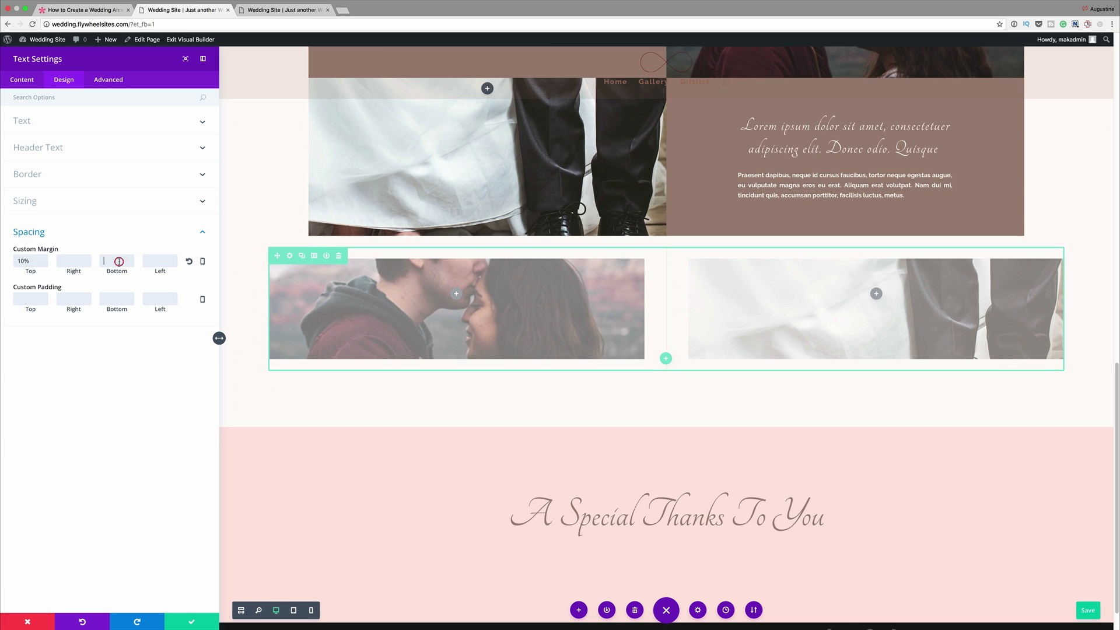
{"action": "type", "text": "5%"}
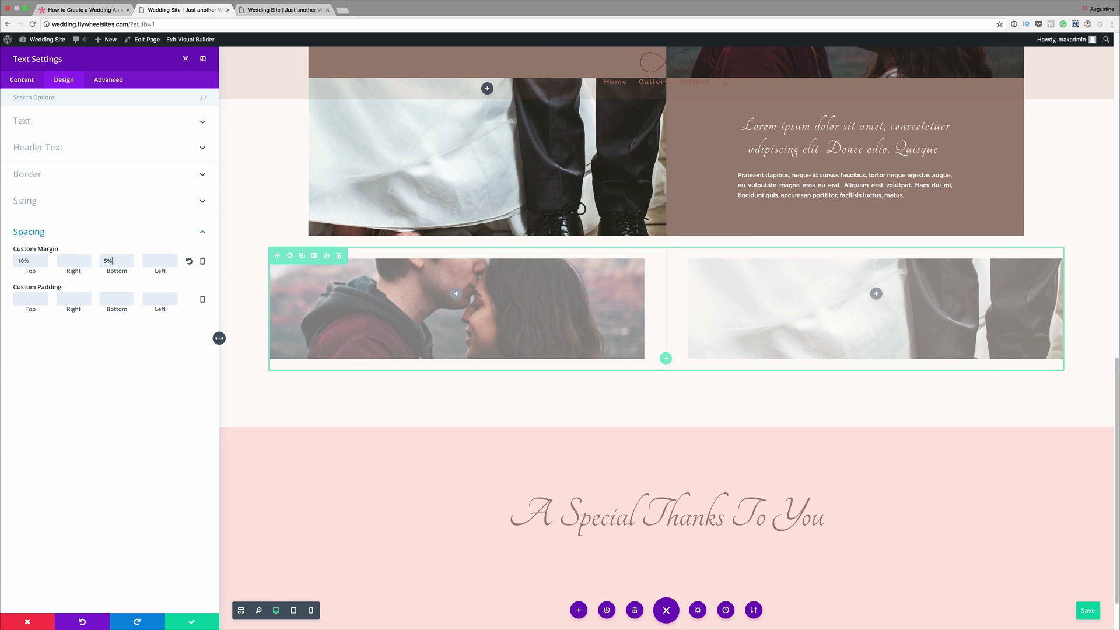
{"action": "scroll", "coordinate": [500, 452], "scroll_direction": "down", "scroll_amount": 1}
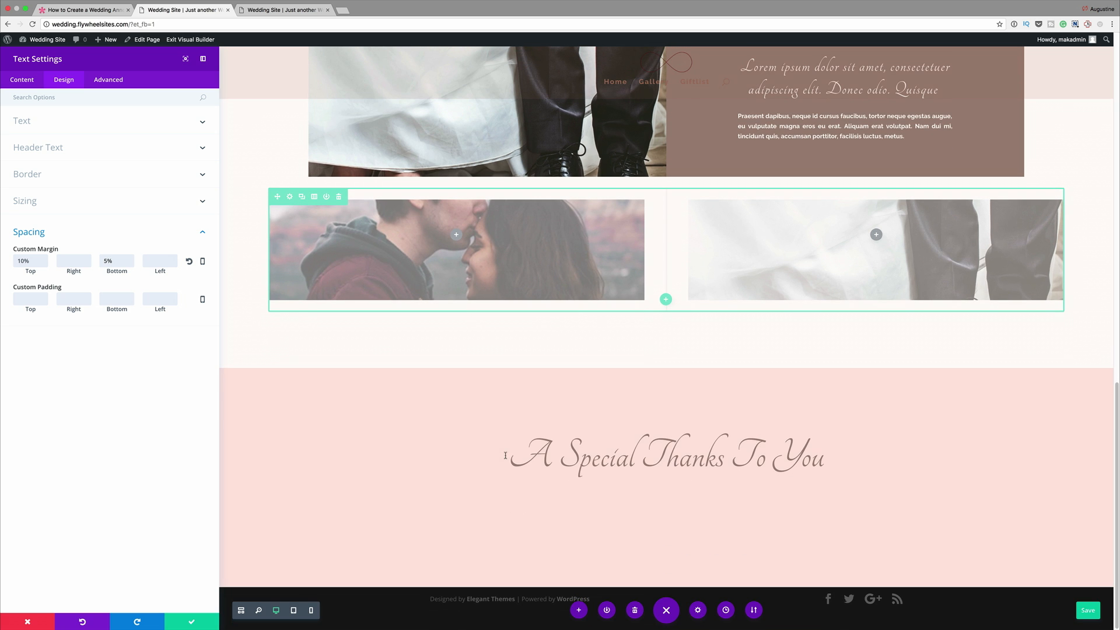
{"action": "left_click", "coordinate": [195, 623]}
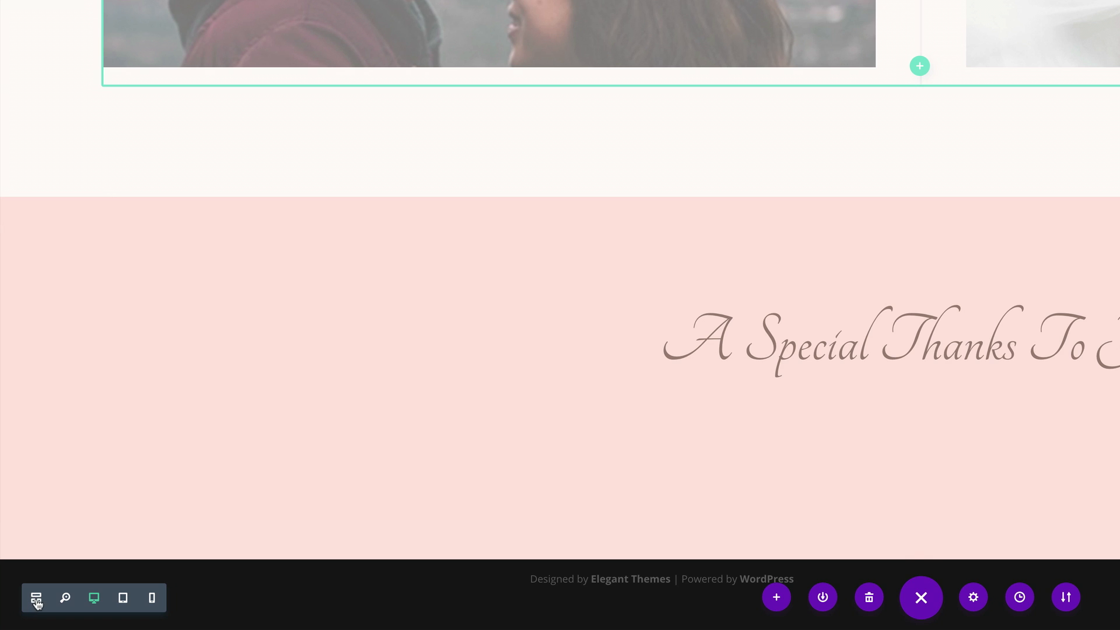
- In the first Person module of the two-column row, enter the person's name and the position Best Man
{"action": "left_click", "coordinate": [36, 599]}
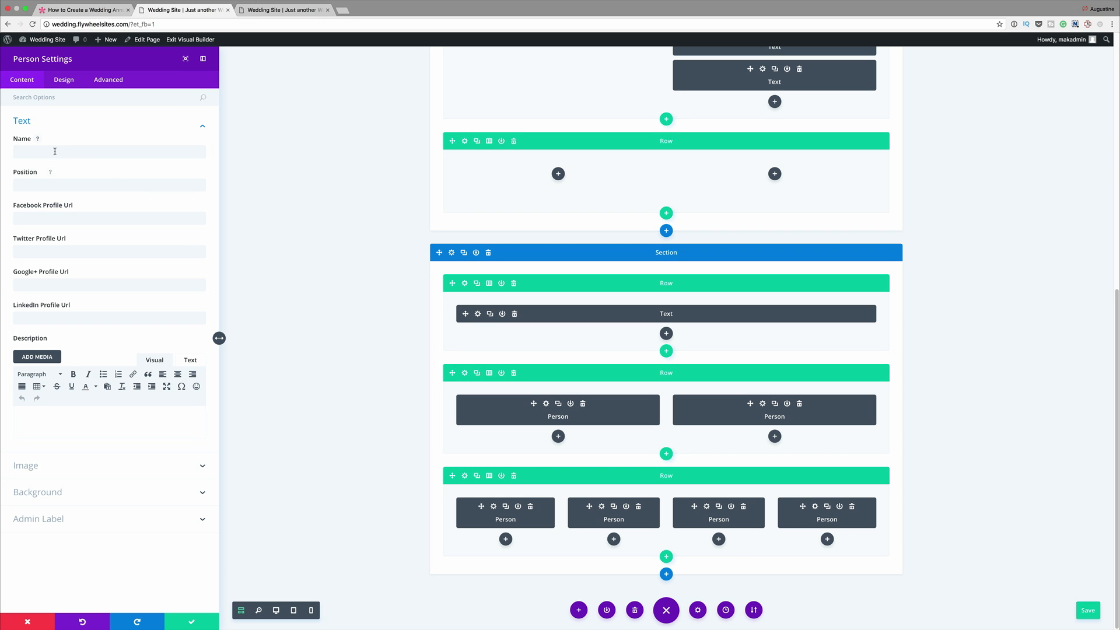
{"action": "left_click", "coordinate": [55, 151]}
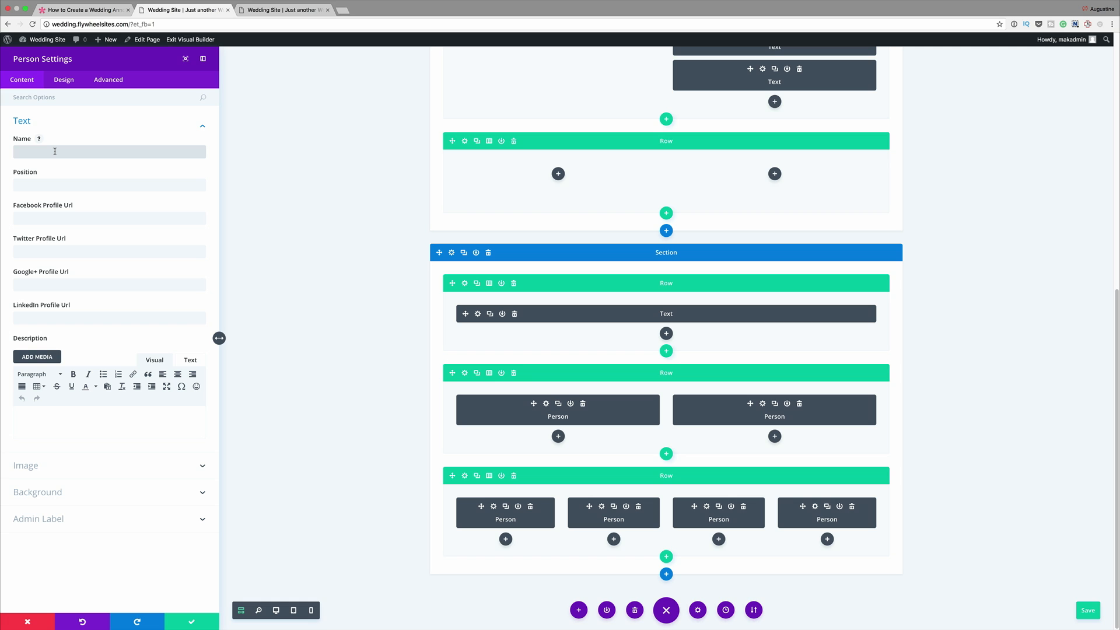
{"action": "type", "text": "Mark"}
{"action": "left_click", "coordinate": [85, 185]}
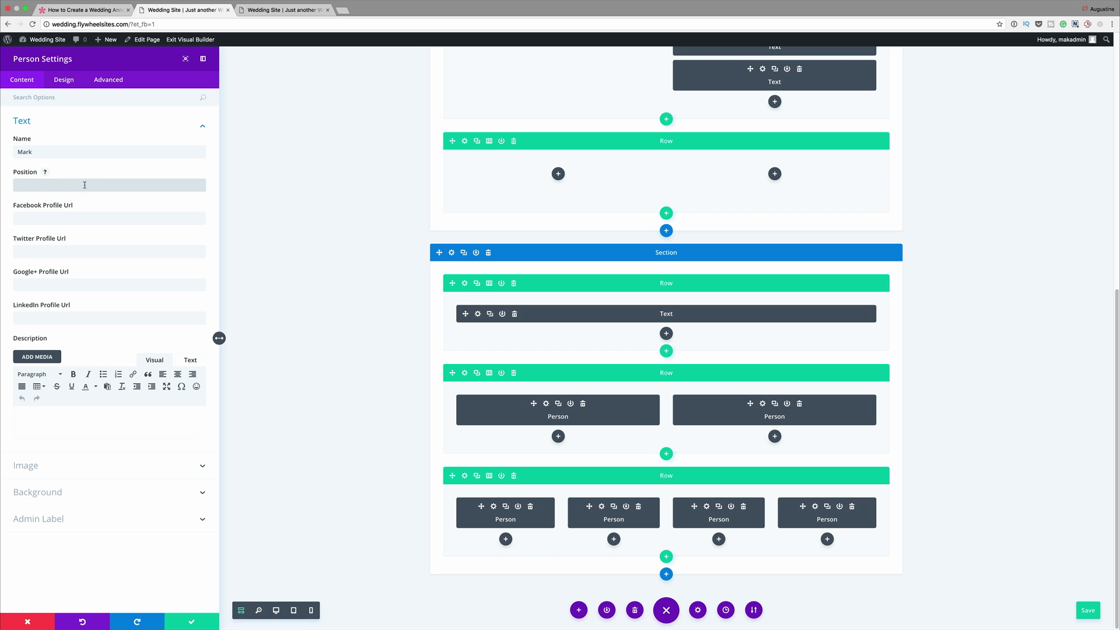
{"action": "type", "text": "Best Man"}
- Set the person's Facebook and Twitter profile URLs to # and paste the copied lorem ipsum paragraph as the description
{"action": "left_click", "coordinate": [59, 217]}
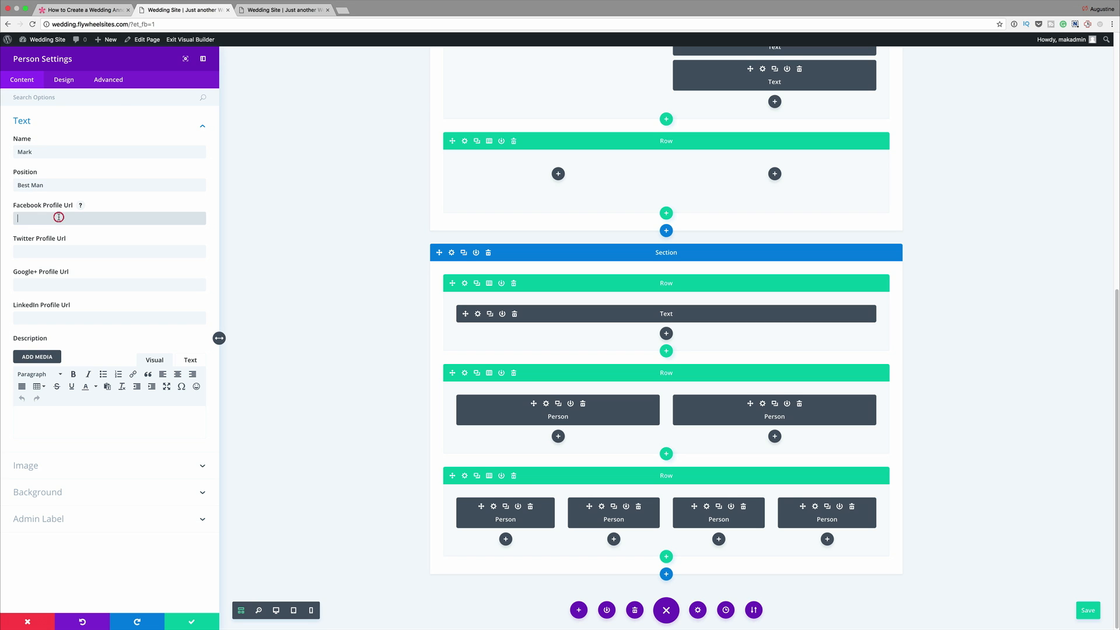
{"action": "type", "text": "#"}
{"action": "left_click", "coordinate": [317, 198]}
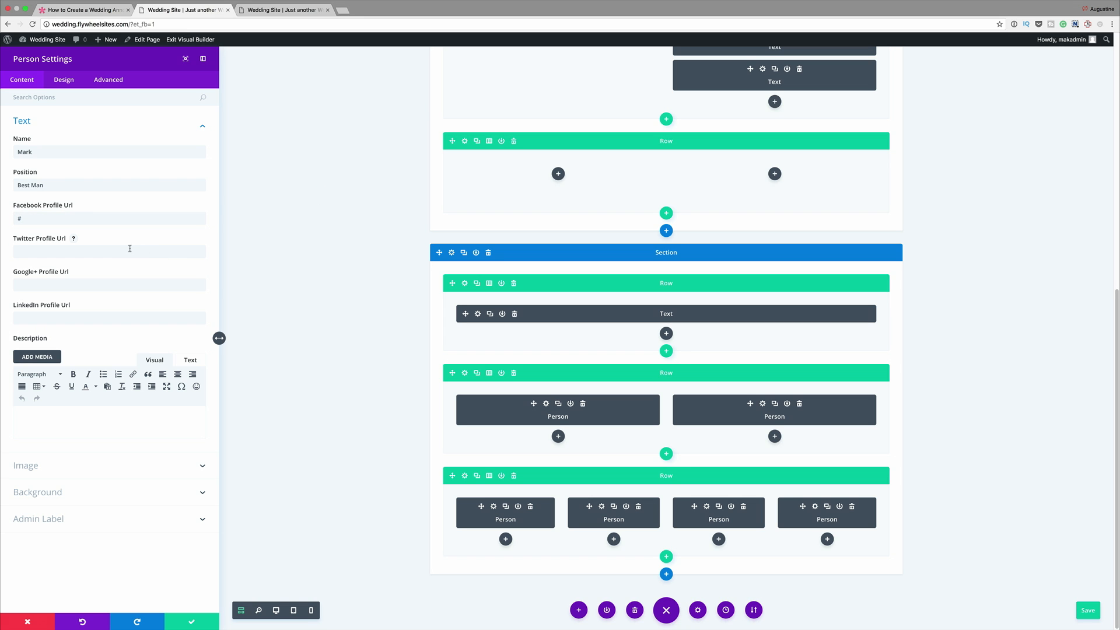
{"action": "left_click", "coordinate": [130, 249]}
{"action": "type", "text": "#"}
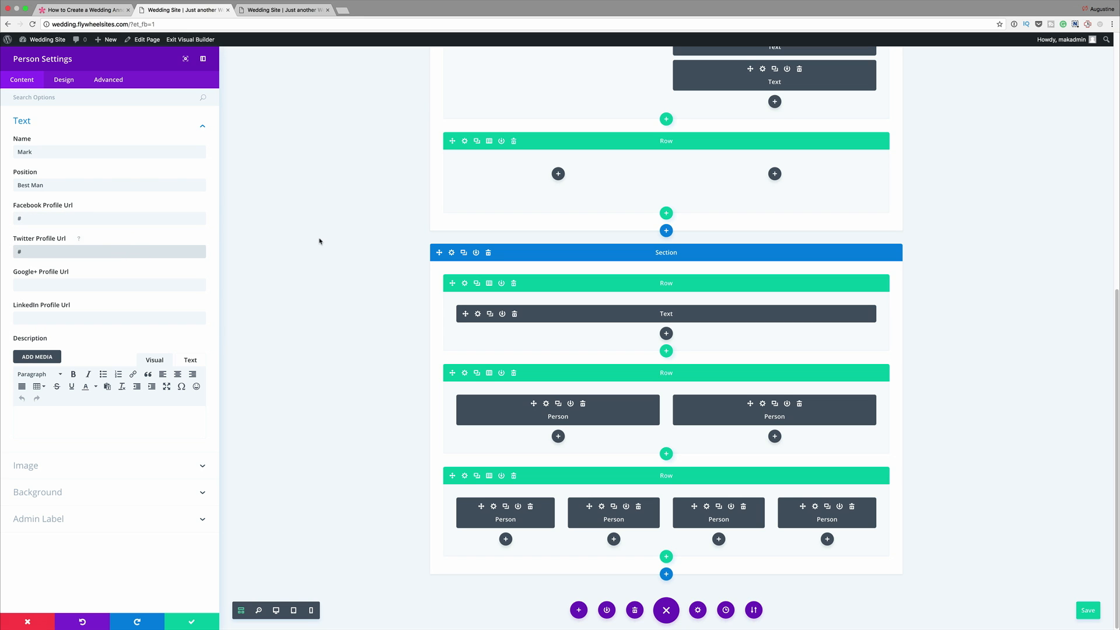
{"action": "left_click", "coordinate": [319, 239]}
{"action": "left_click", "coordinate": [68, 415]}
{"action": "type", "text": "Lorem ipsum dolor sit amet, consectetuer adipiscing elit. Donec odio. Quisque volutpat mattis eros. Nullam malesuada erat ut turpis. Suspendisse urna nibh, viverra non, semper suscipit, posuere a, pede."}
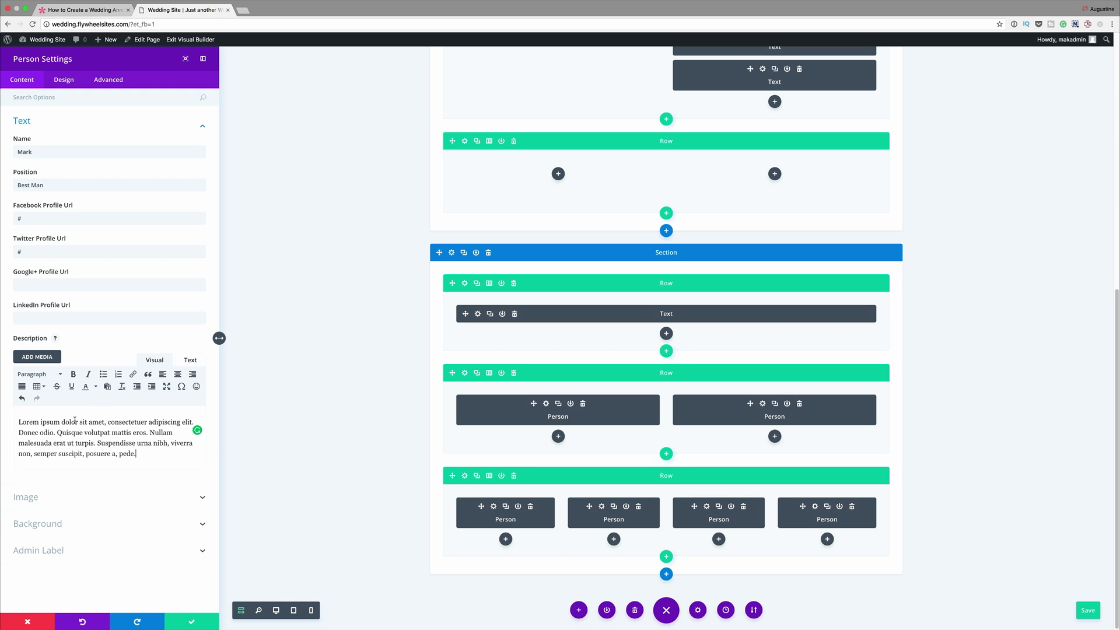
- Upload Guests2.jpg to the media library and use it as the Best Man Person module's image
{"action": "left_click", "coordinate": [31, 499]}
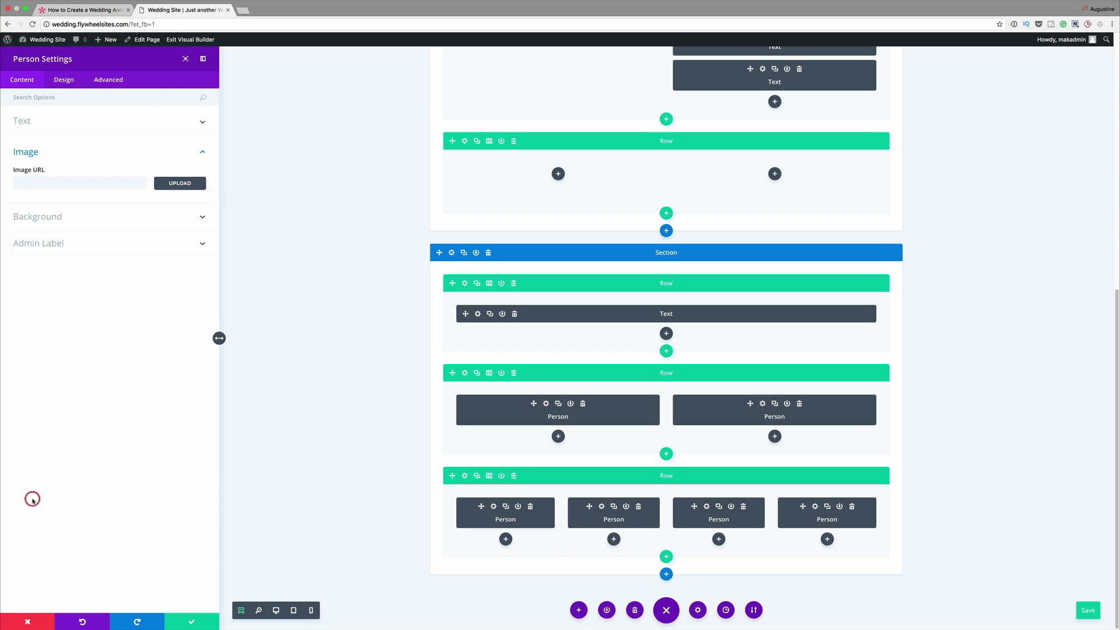
{"action": "left_click", "coordinate": [182, 184]}
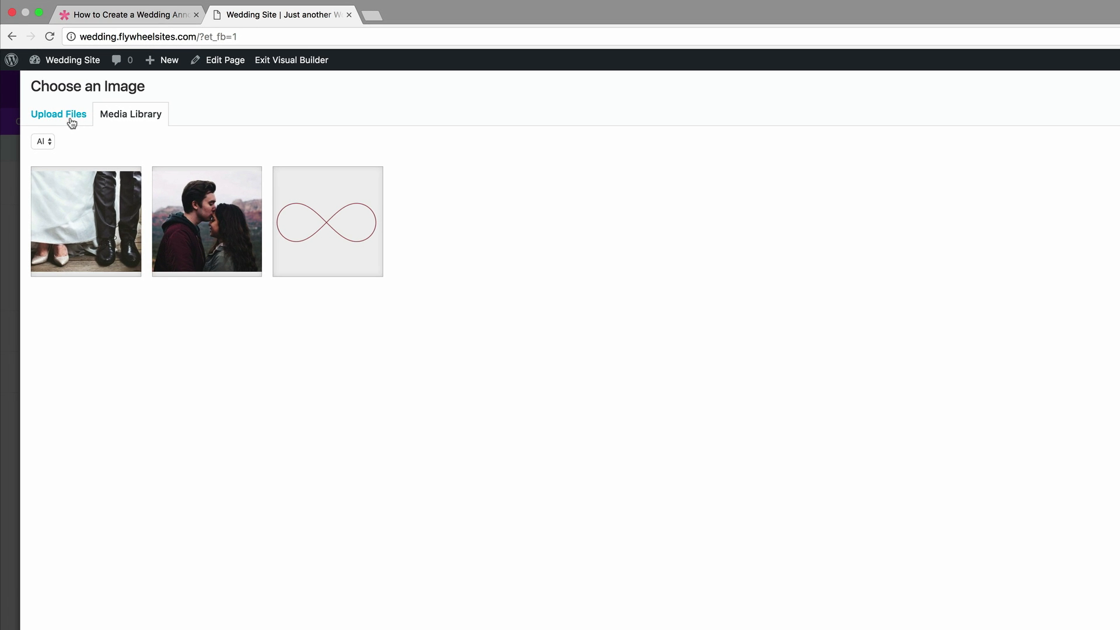
{"action": "left_click", "coordinate": [71, 119]}
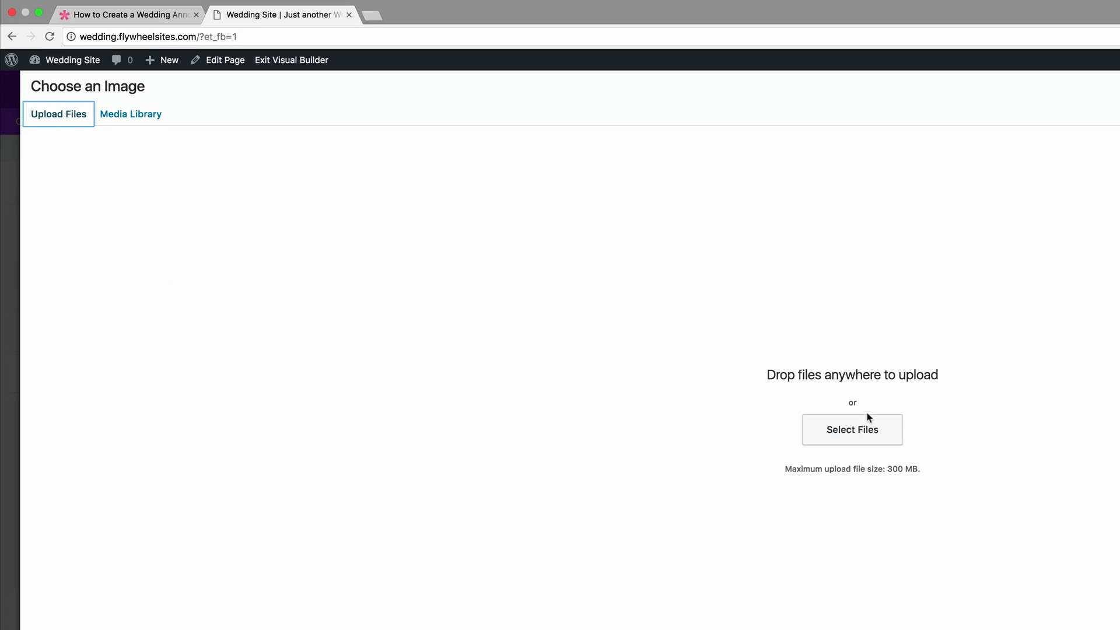
{"action": "left_click", "coordinate": [853, 430]}
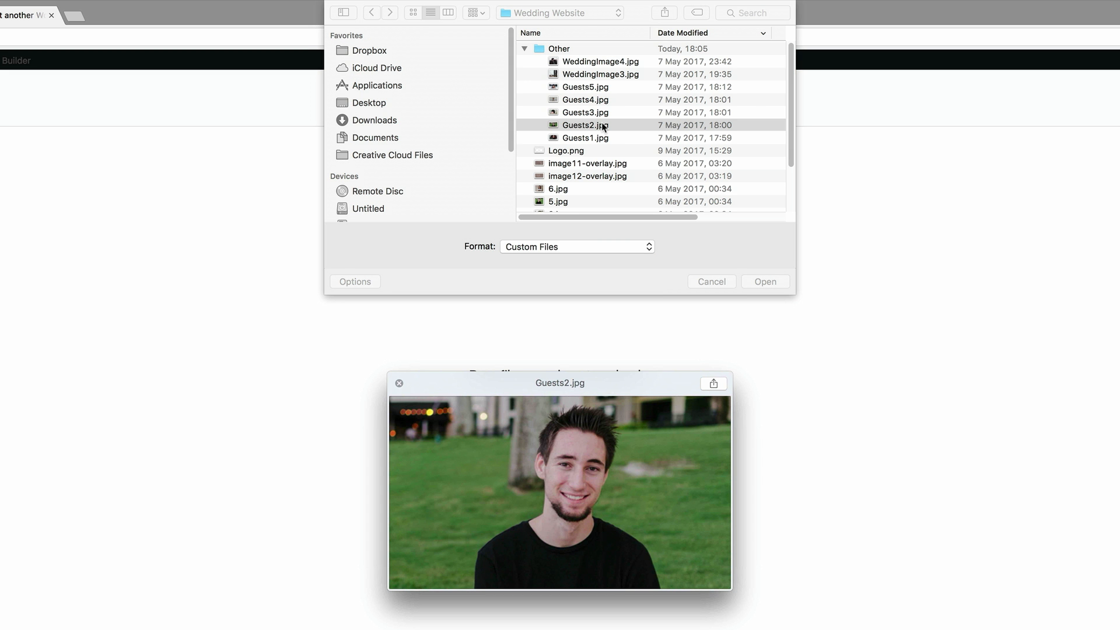
{"action": "double_click", "coordinate": [601, 124]}
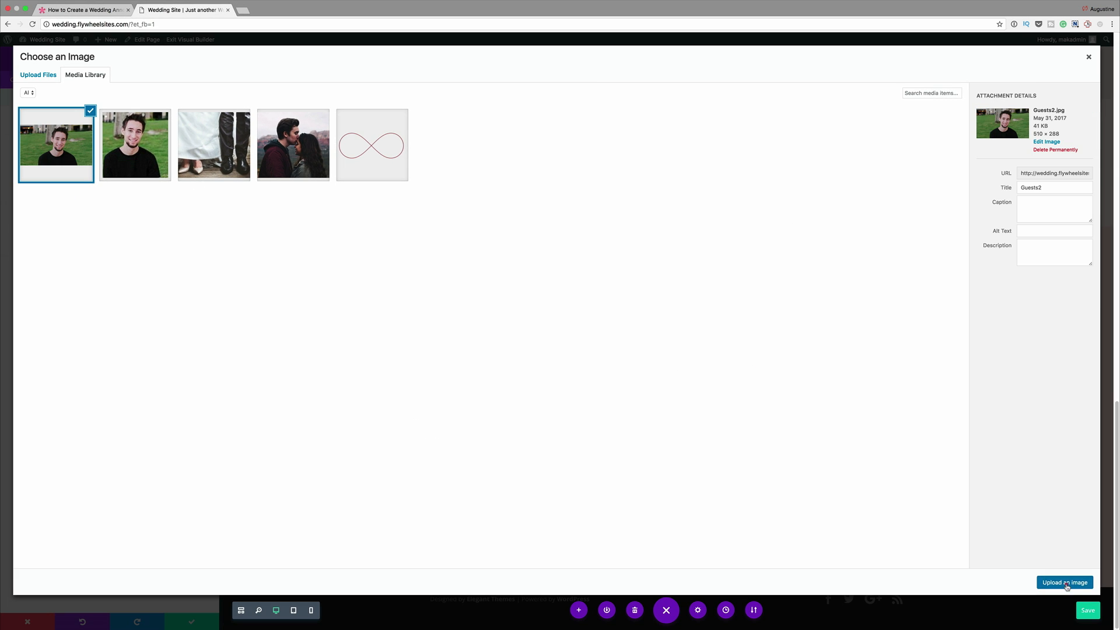
{"action": "left_click", "coordinate": [1066, 582]}
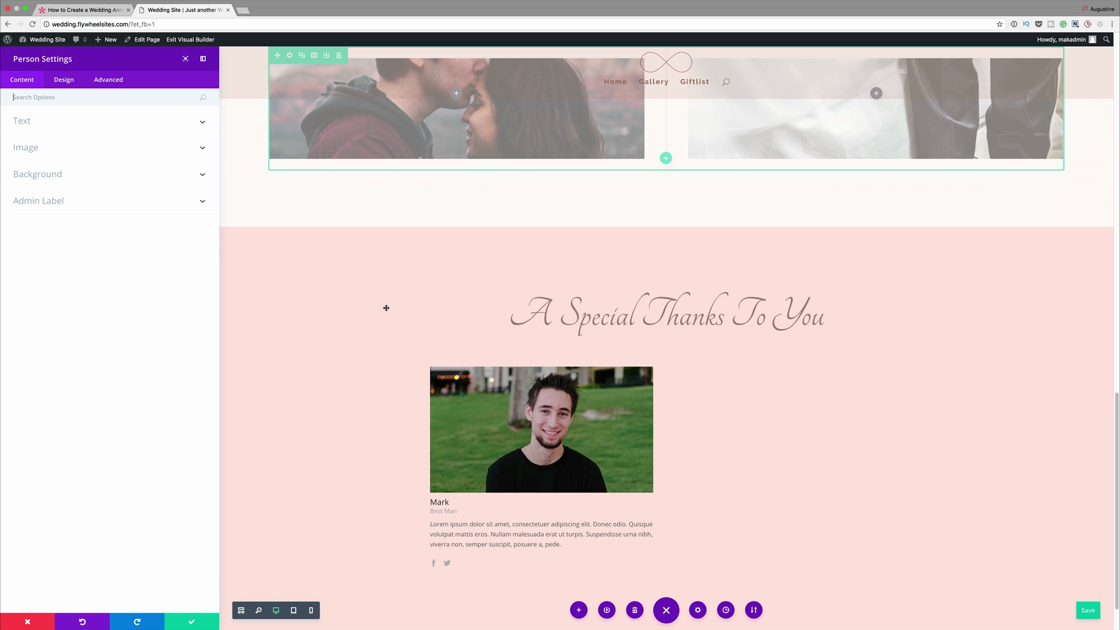
- Set the Best Man module's header text to bold Raleway Light at 14px
{"action": "left_click", "coordinate": [68, 80]}
{"action": "left_click", "coordinate": [68, 217]}
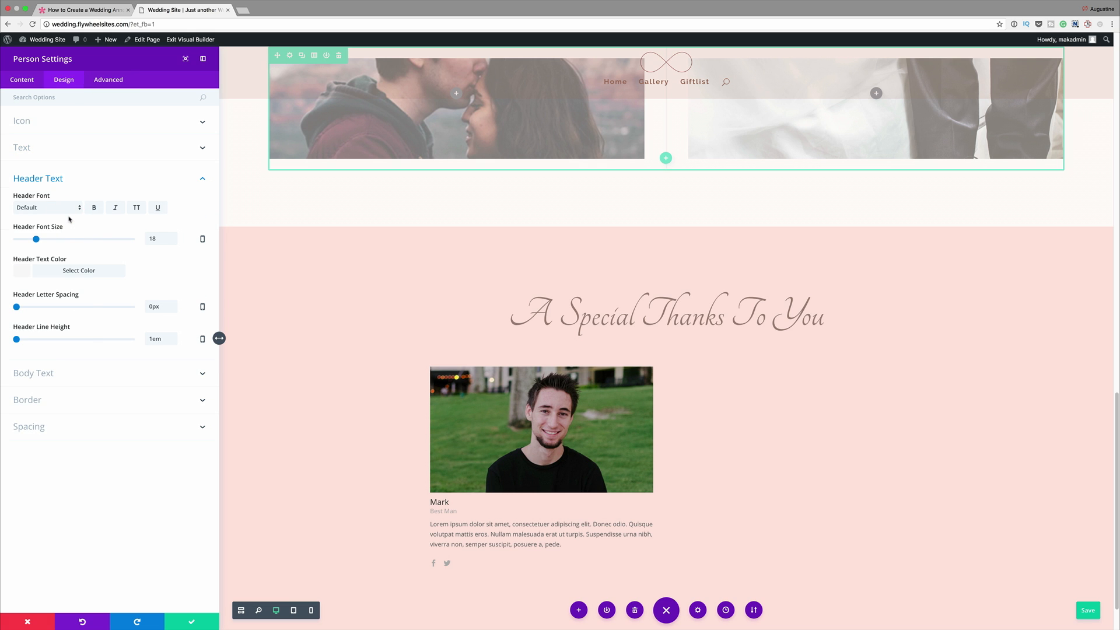
{"action": "left_click", "coordinate": [58, 211]}
{"action": "left_click", "coordinate": [53, 214]}
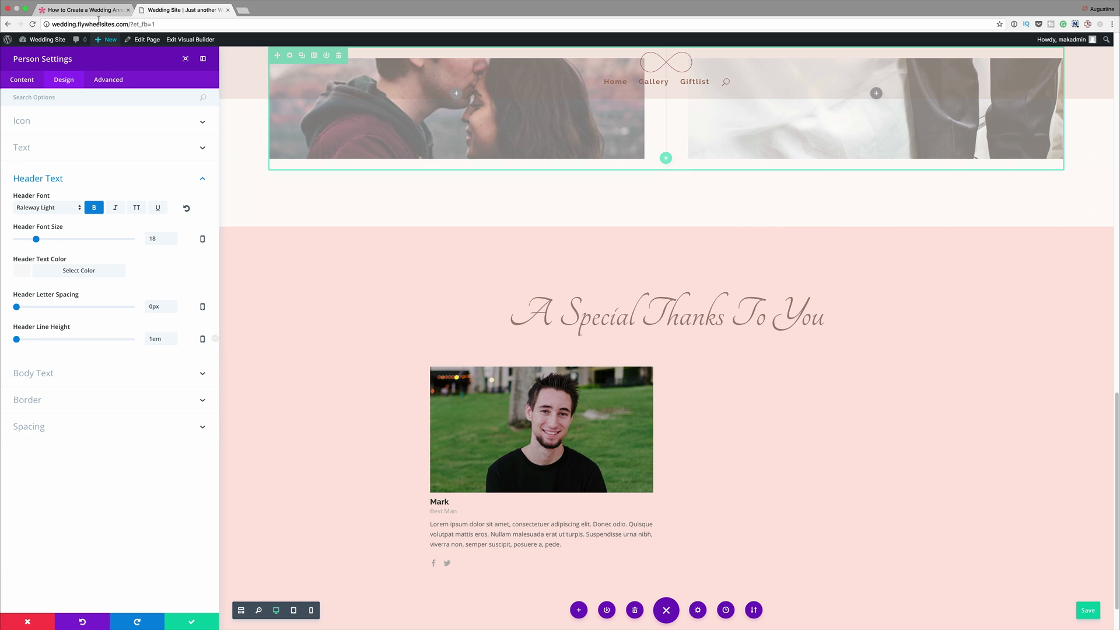
{"action": "left_click_drag", "start_coordinate": [36, 240], "coordinate": [34, 242]}
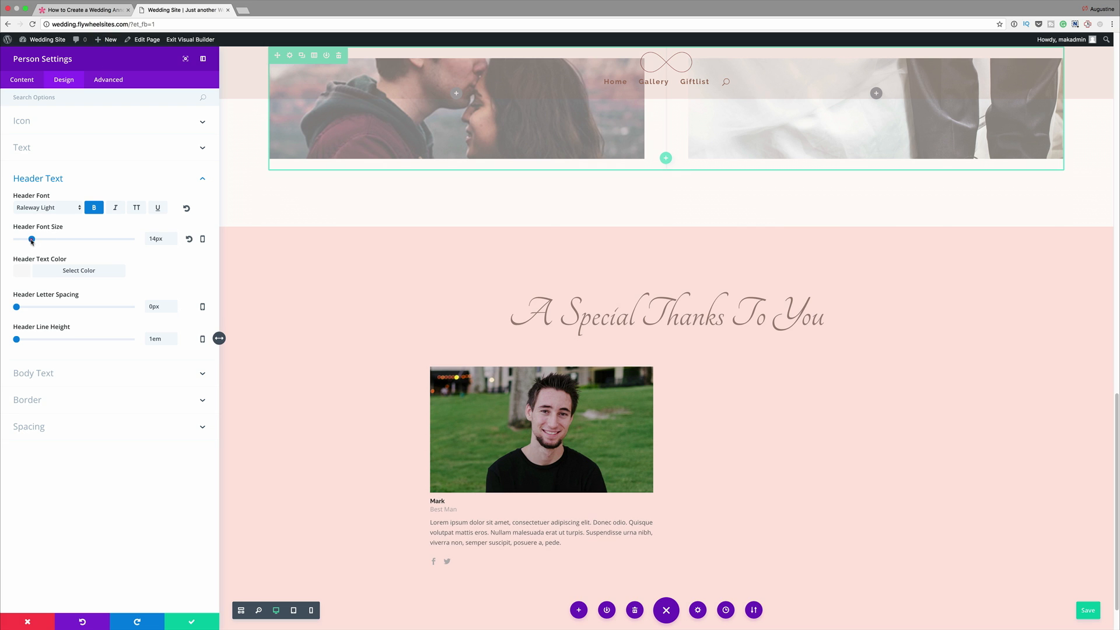
- Set the Best Man module's header text color to the copied brown hex value
{"action": "left_click_drag", "start_coordinate": [33, 242], "coordinate": [31, 240]}
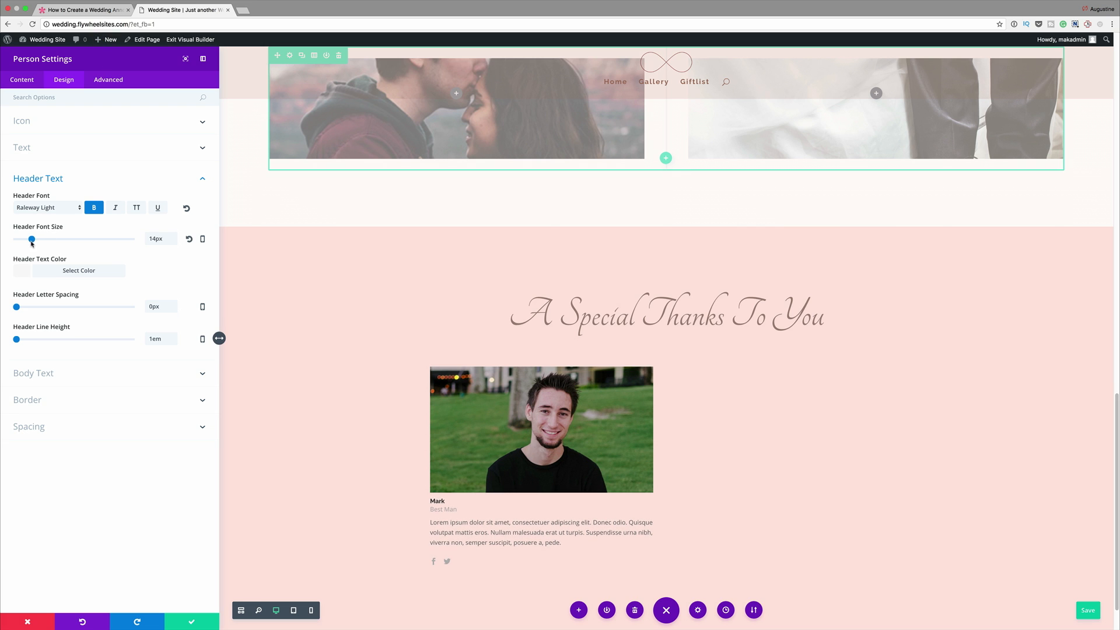
{"action": "left_click", "coordinate": [22, 272]}
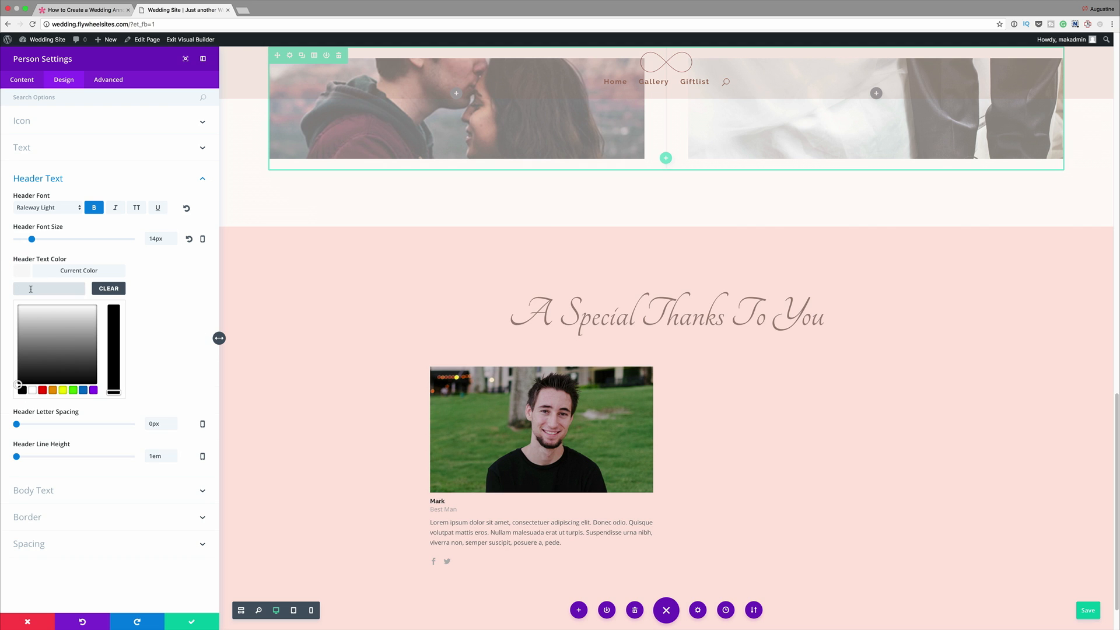
{"action": "left_click", "coordinate": [31, 289]}
{"action": "type", "text": "#9b867b"}
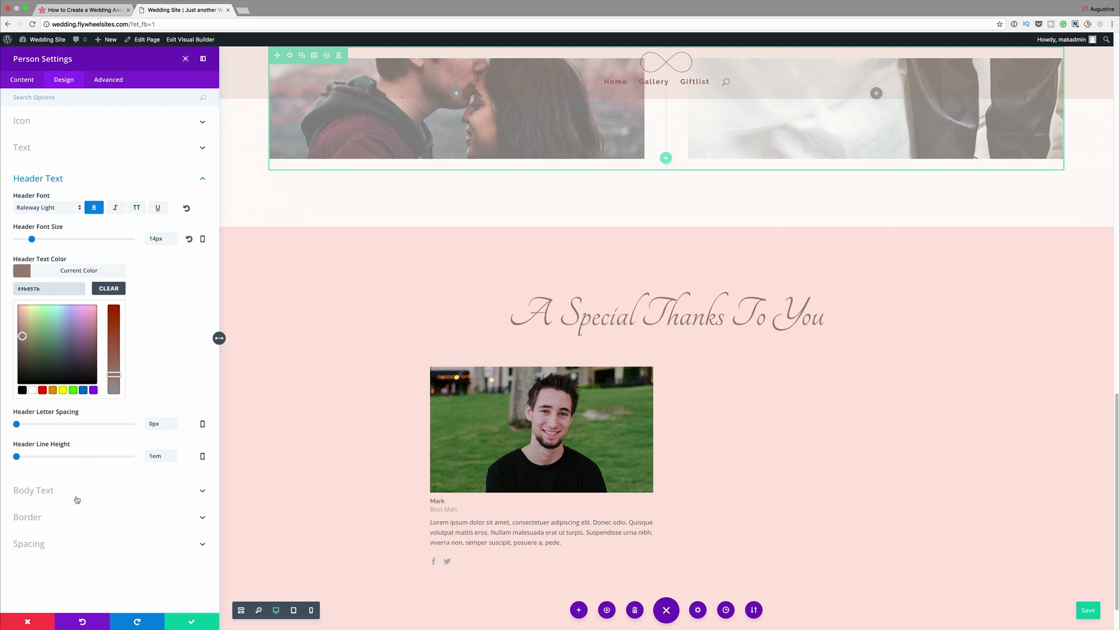
- Set the Best Man module's body text to bold Raleway Light and paste the copied brown hex value as its color
{"action": "left_click", "coordinate": [55, 493]}
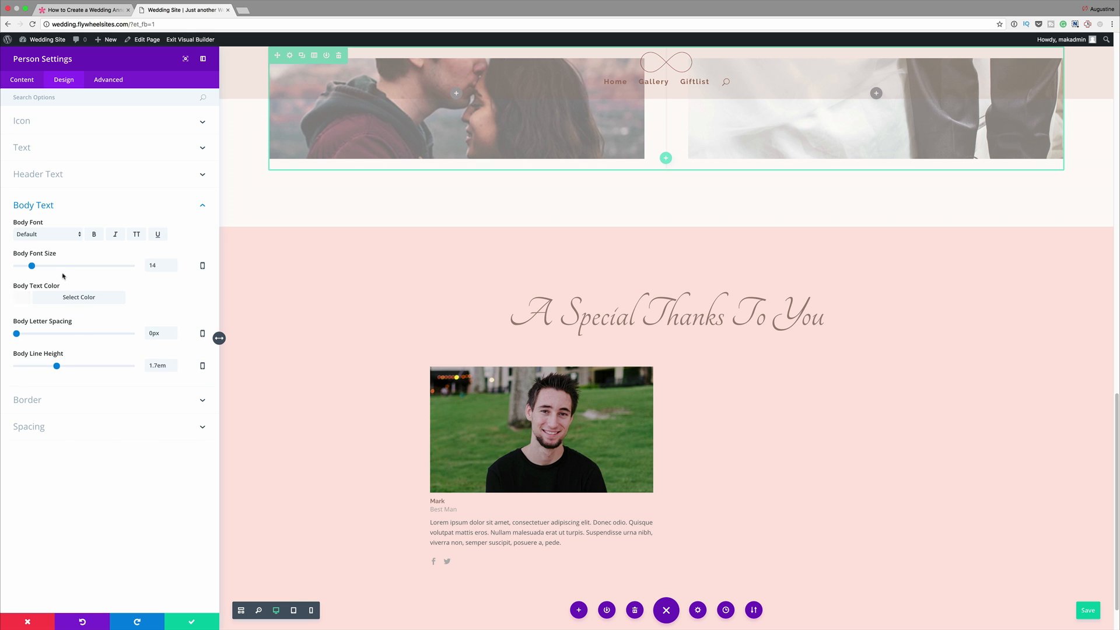
{"action": "left_click", "coordinate": [60, 234]}
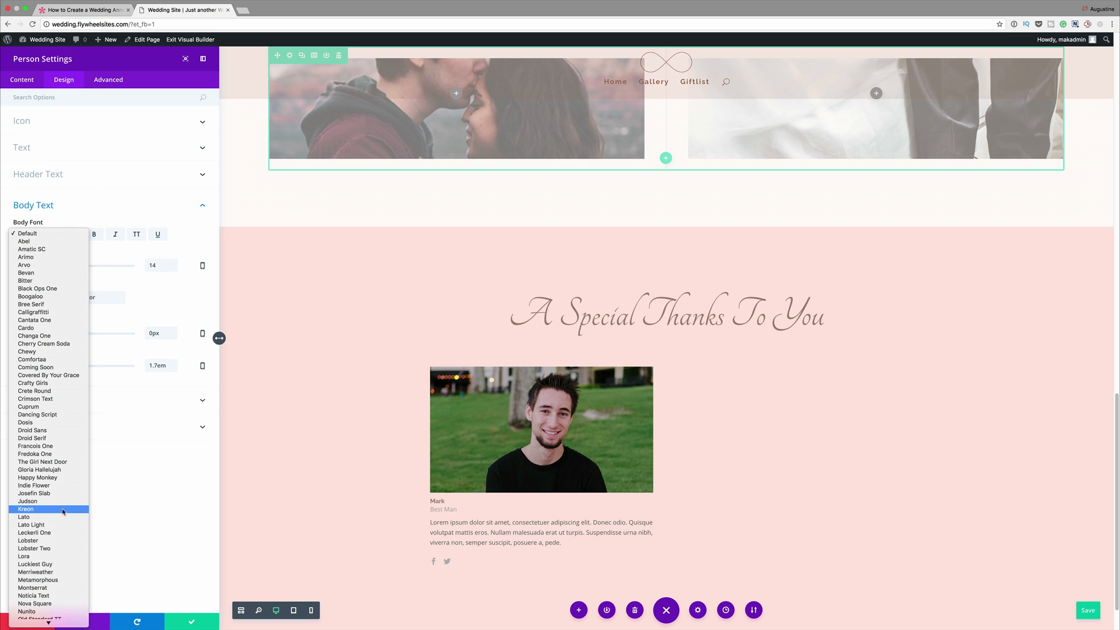
{"action": "scroll", "coordinate": [54, 502], "scroll_direction": "down", "scroll_amount": 5}
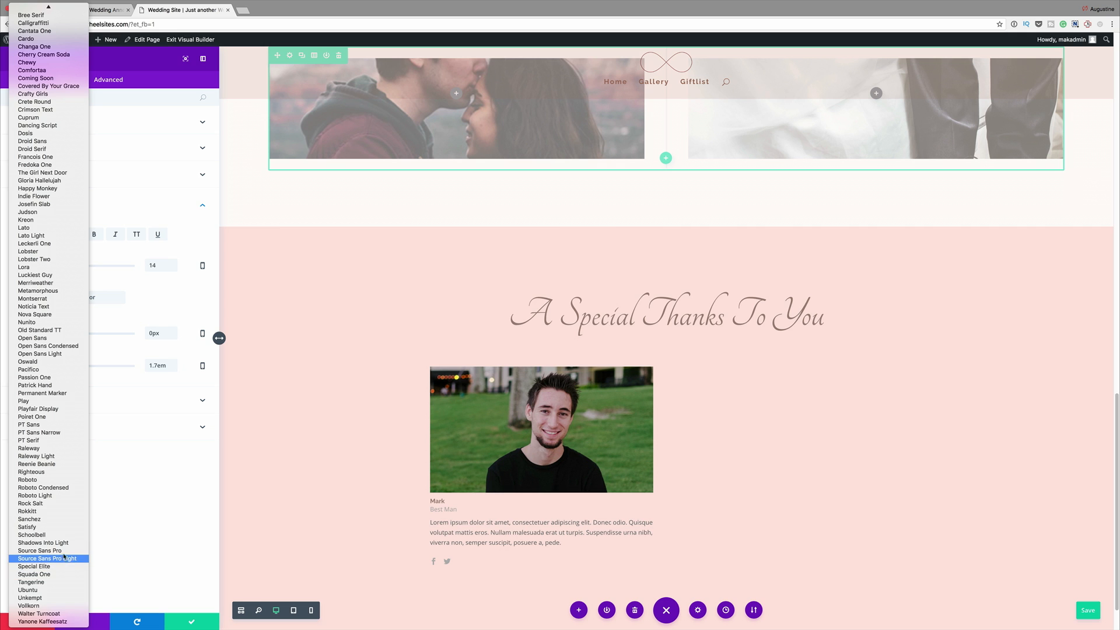
{"action": "left_click", "coordinate": [53, 456]}
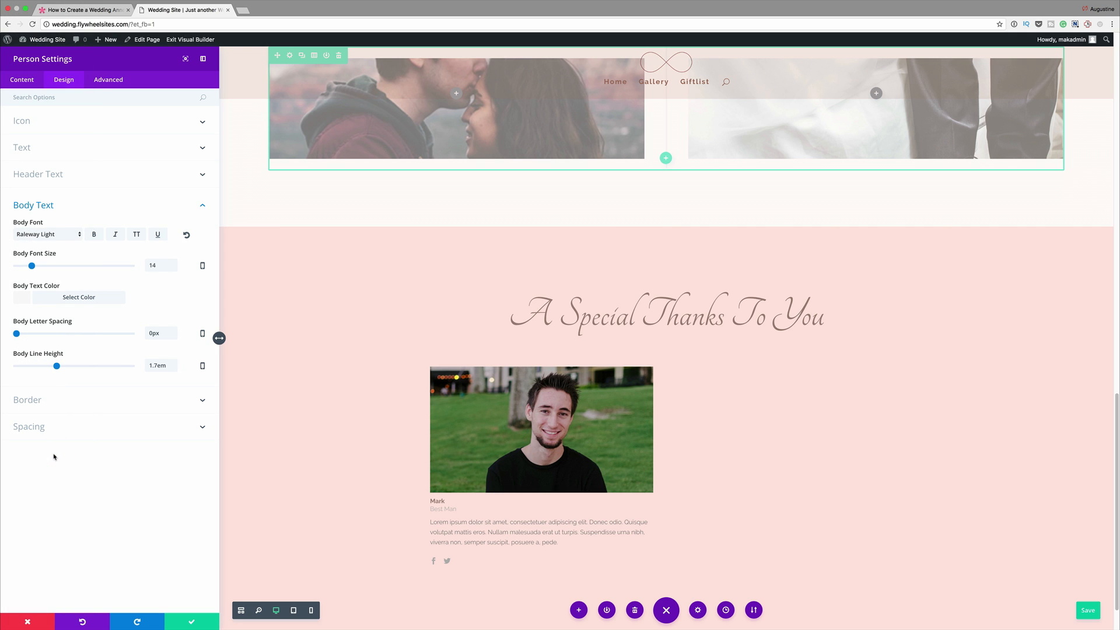
{"action": "left_click", "coordinate": [94, 234]}
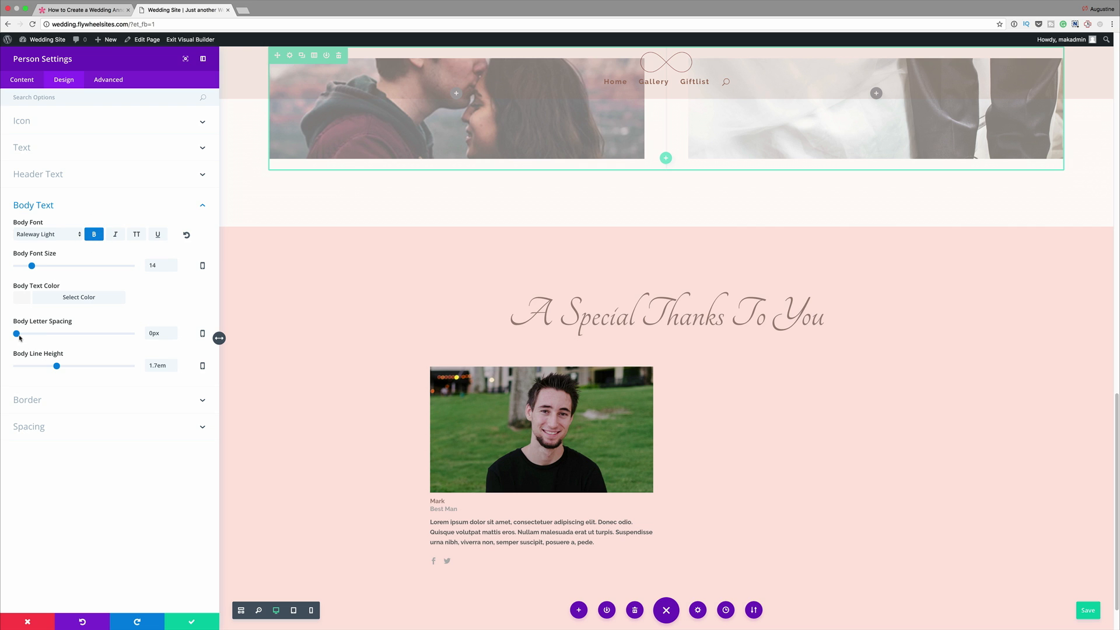
{"action": "left_click", "coordinate": [25, 300]}
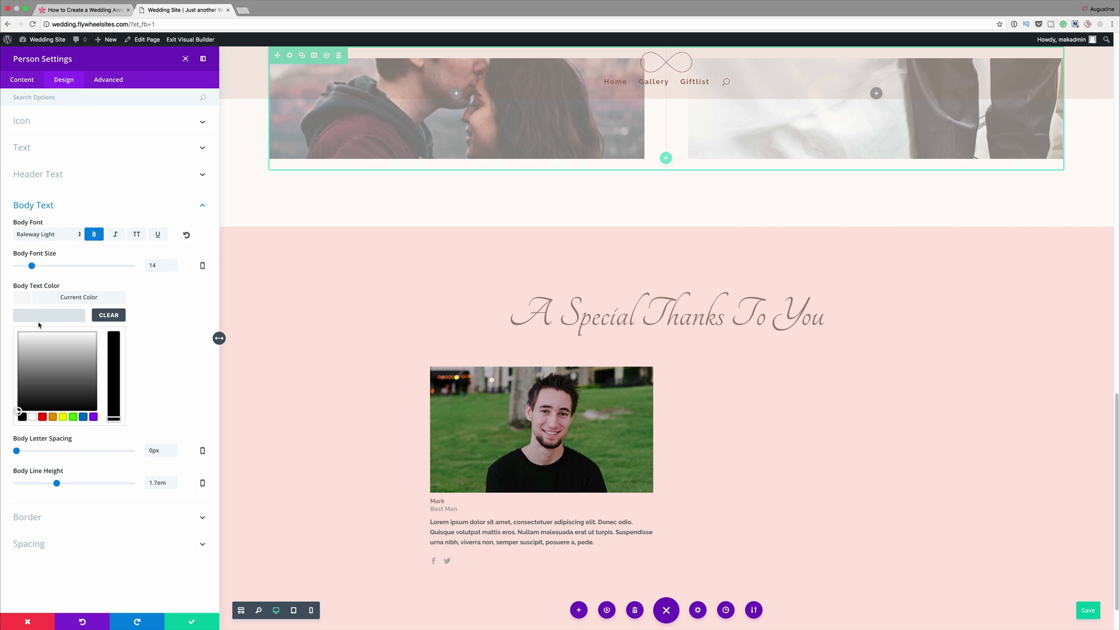
{"action": "type", "text": "#9b857b"}
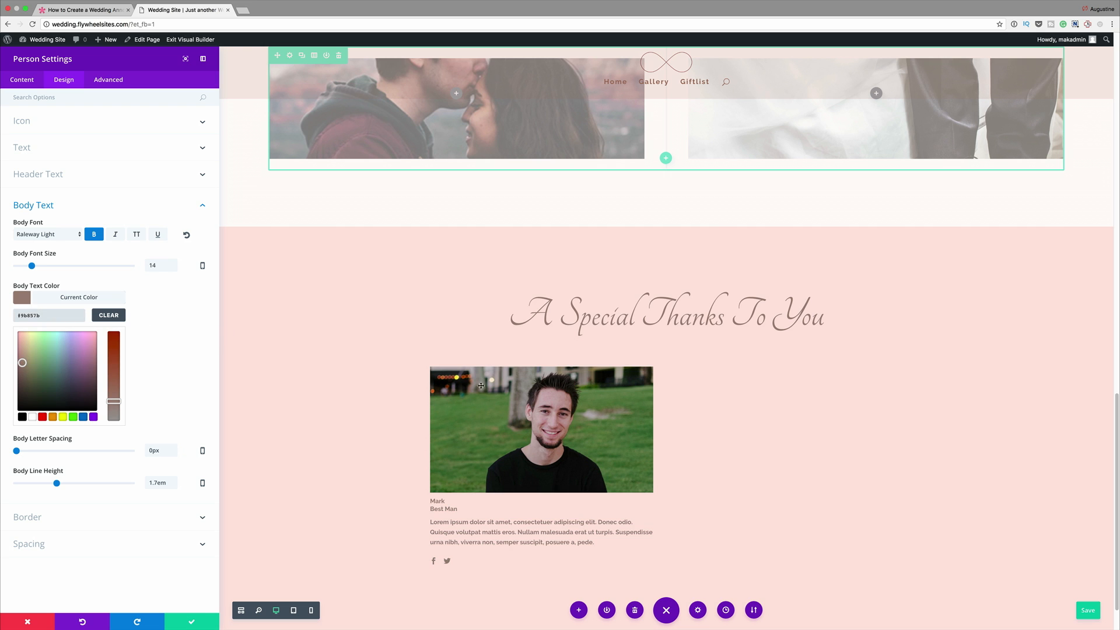
- Paste the copied diamond-shape CSS into the Member Image custom CSS of the Best Man module
{"action": "left_click", "coordinate": [112, 80]}
{"action": "left_click", "coordinate": [91, 147]}
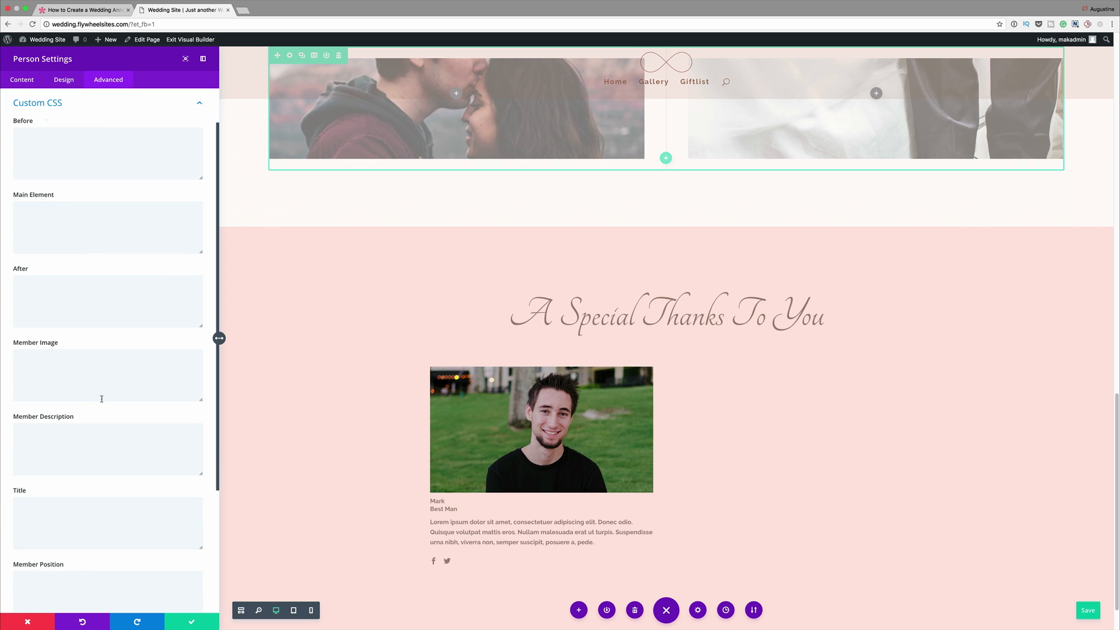
{"action": "left_click", "coordinate": [90, 370]}
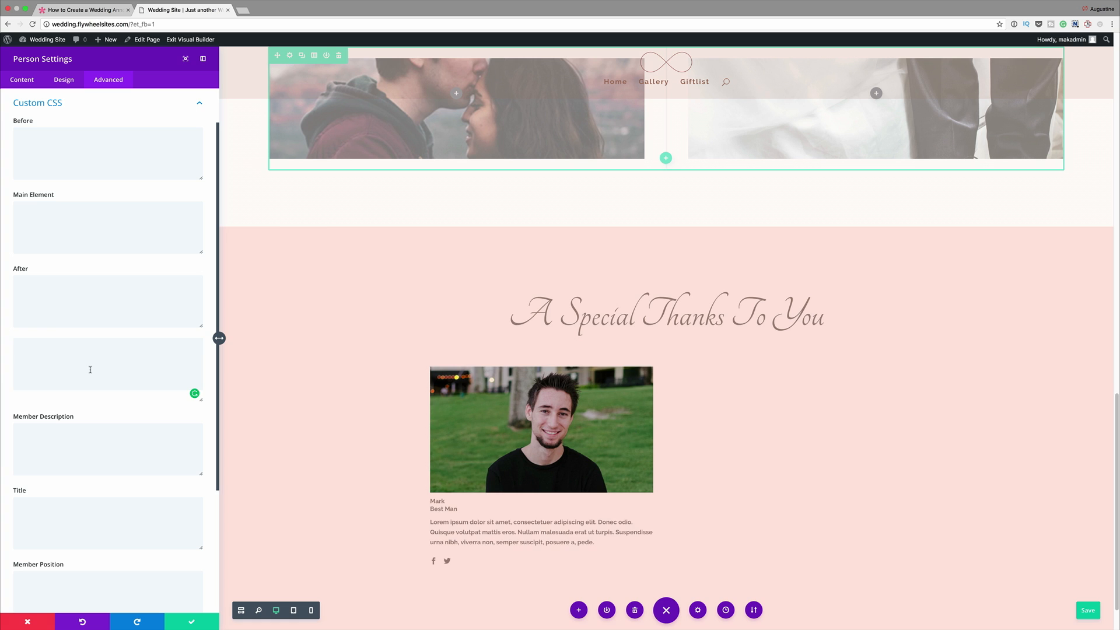
{"action": "type", "text": "-webkit-clip-path: polygon(50% 0%, 100% 50%, 50% 100%, 0% 50%); clip-path: polygon(50% 0%, 100% 50%, 50% 100%, 0% 50%); margin-left: 5%; margin-right: 5%;"}
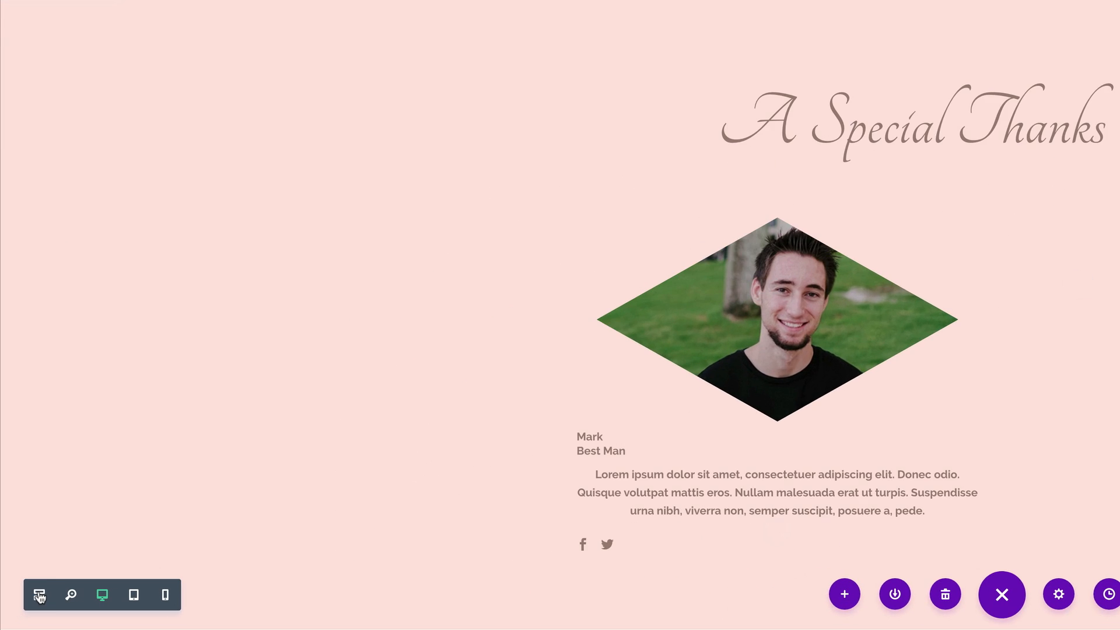
- In wireframe view, duplicate the Best Man Person module, move the copy into the row's empty second column, and return to the desktop view
{"action": "left_click", "coordinate": [39, 595]}
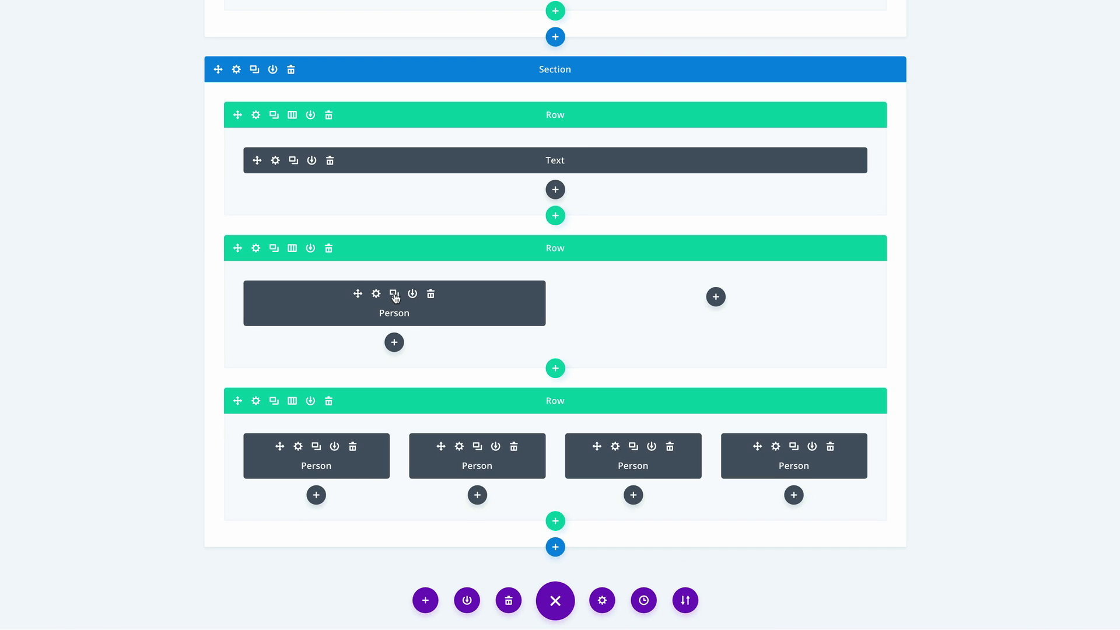
{"action": "left_click", "coordinate": [807, 223]}
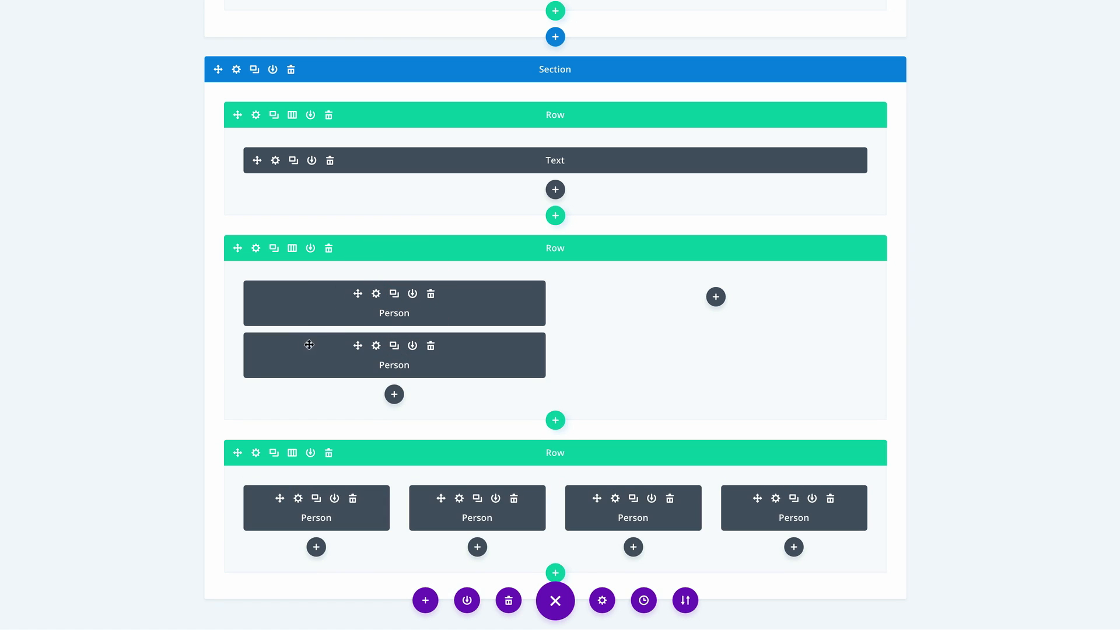
{"action": "left_click_drag", "start_coordinate": [357, 346], "coordinate": [712, 301]}
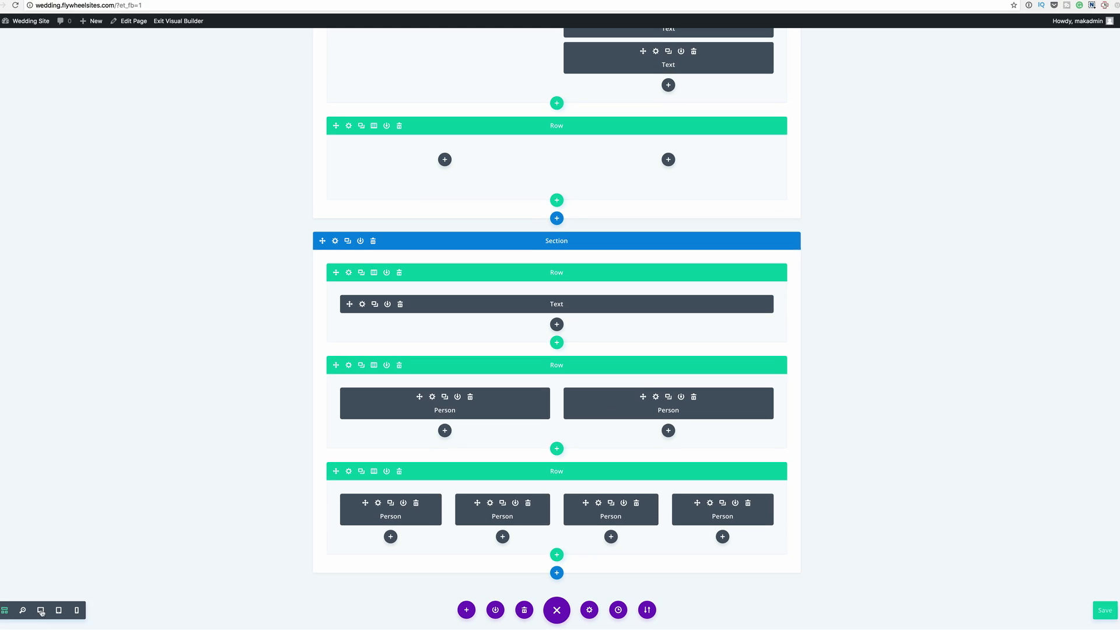
{"action": "left_click", "coordinate": [58, 611]}
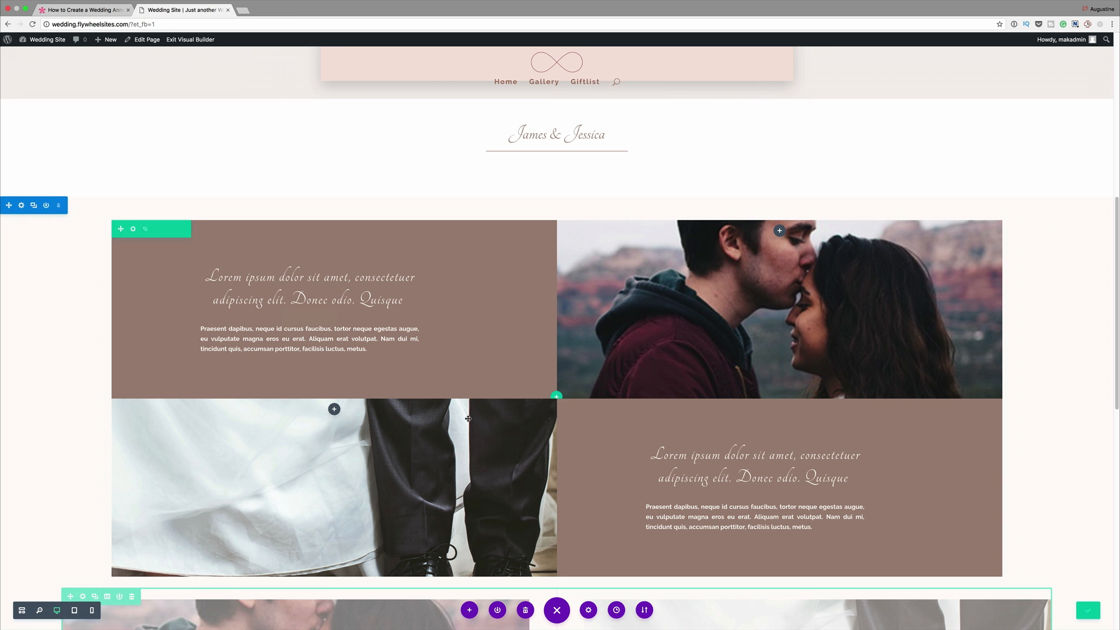
- In the duplicated Person module, enter the second person's name and set the position to Maid of Honor
{"action": "scroll", "coordinate": [650, 450], "scroll_direction": "down", "scroll_amount": 7}
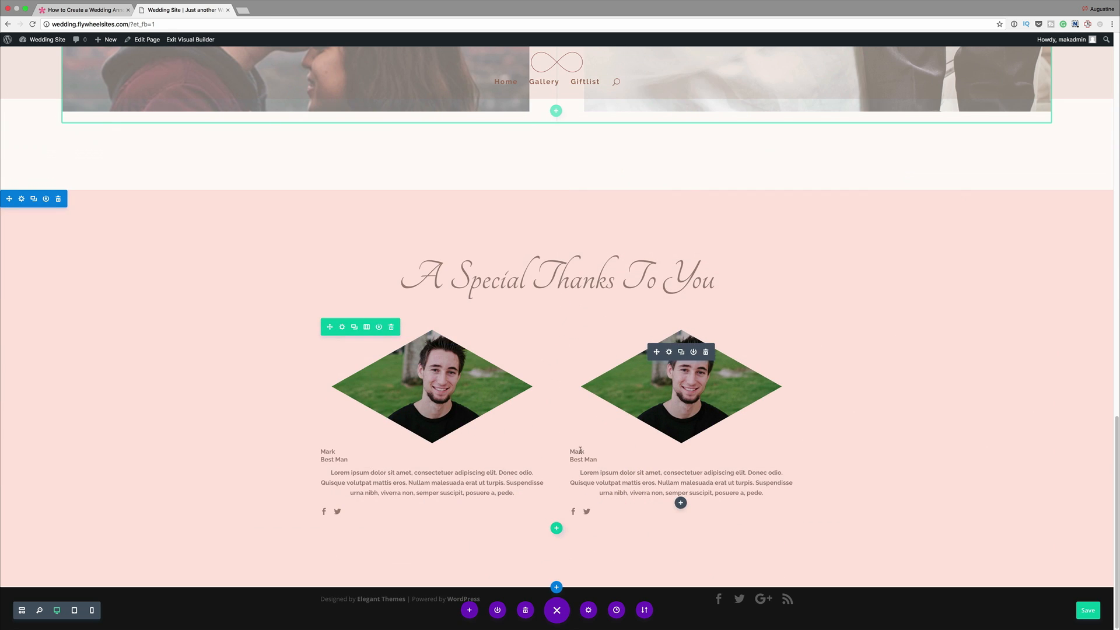
{"action": "left_click", "coordinate": [669, 351]}
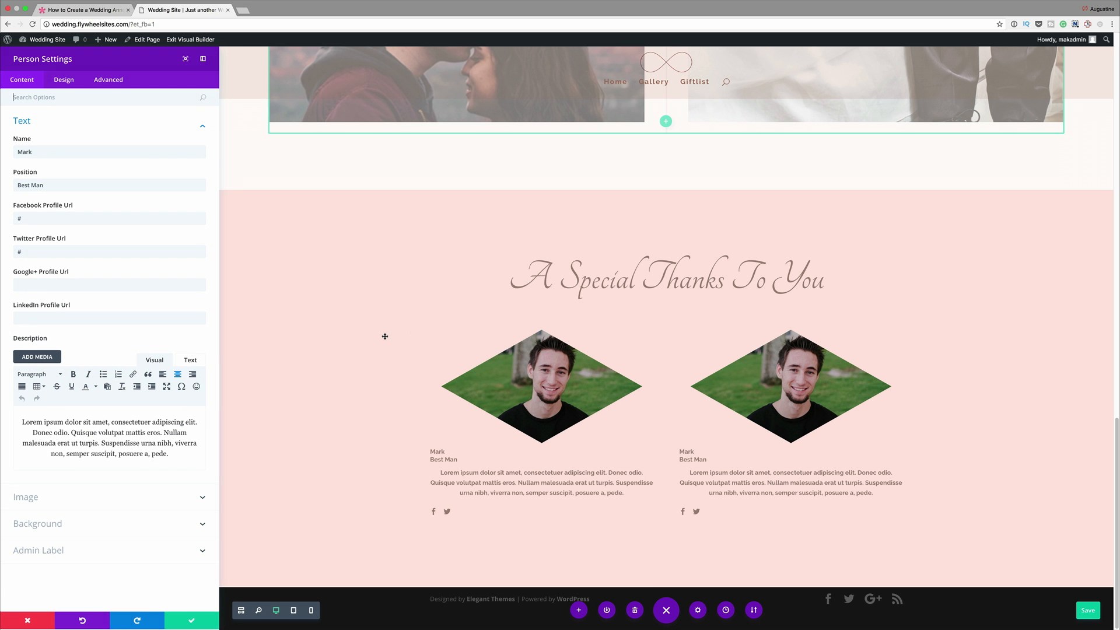
{"action": "double_click", "coordinate": [36, 151]}
{"action": "type", "text": "Ash"}
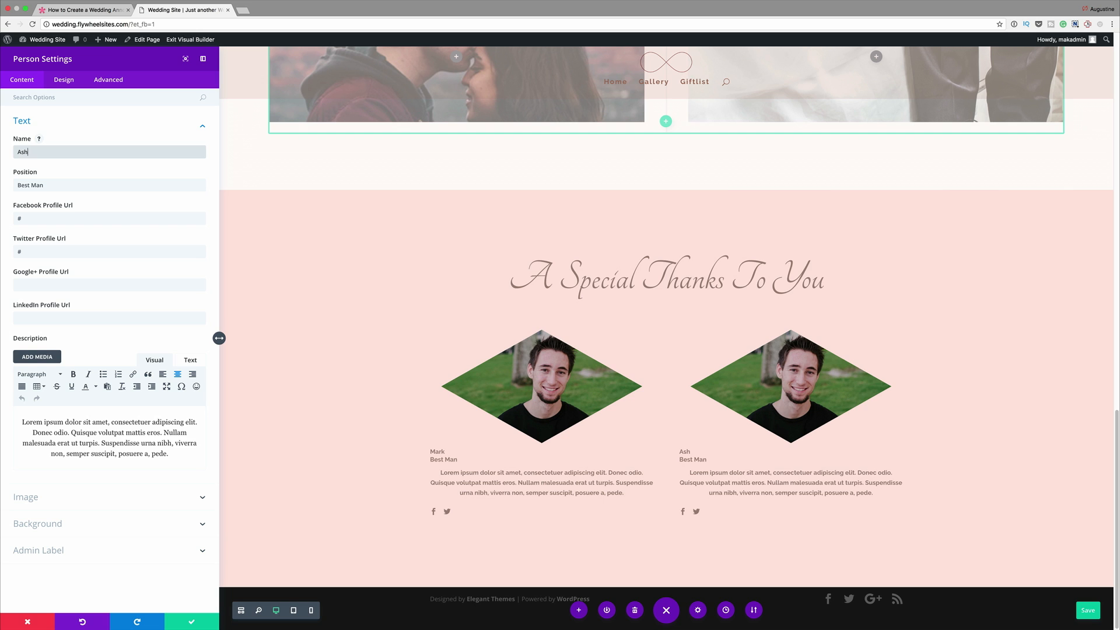
{"action": "type", "text": "eley"}
{"action": "triple_click", "coordinate": [47, 185]}
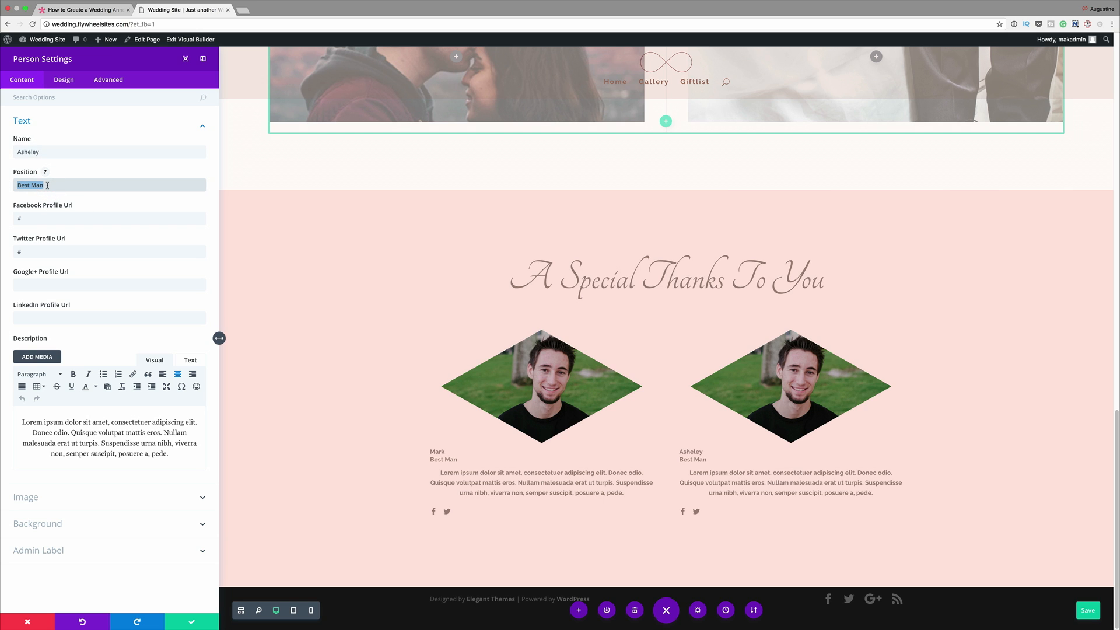
{"action": "type", "text": "Maid of Honor"}
- Upload the curly-haired woman's portrait as the Maid of Honor module's image, and save the module and the page
{"action": "left_click", "coordinate": [68, 498]}
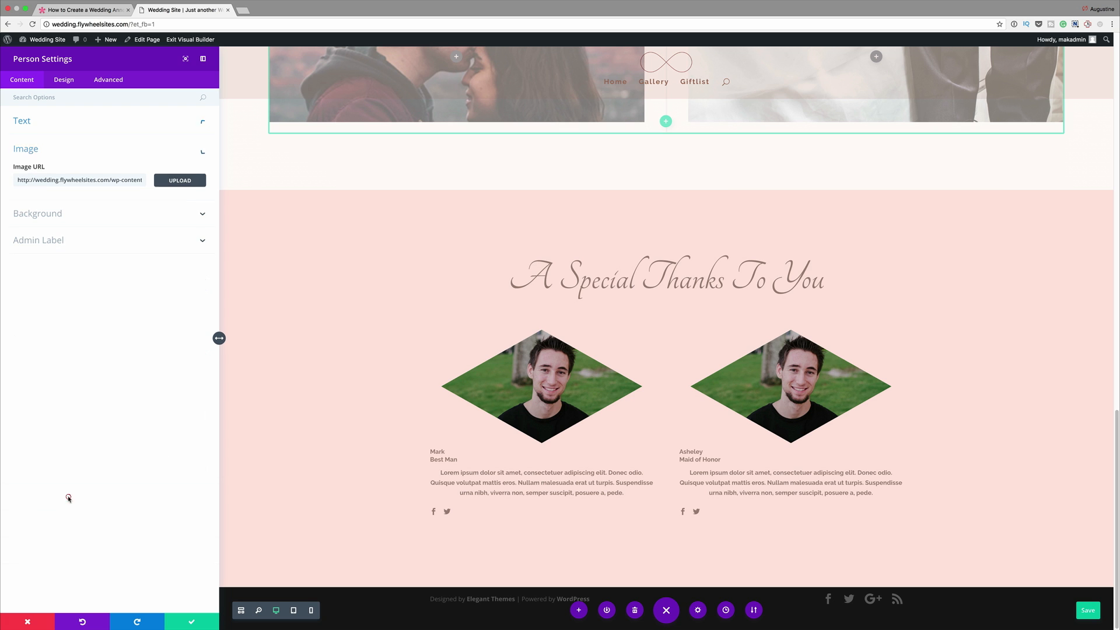
{"action": "left_click", "coordinate": [181, 184]}
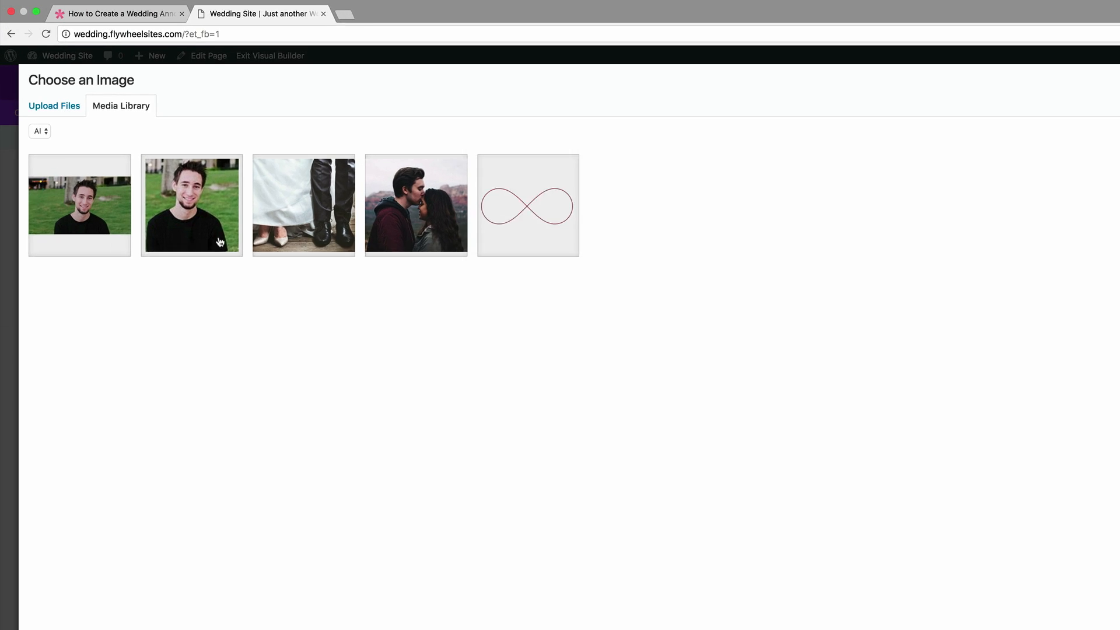
{"action": "left_click", "coordinate": [54, 106]}
{"action": "left_click", "coordinate": [798, 394]}
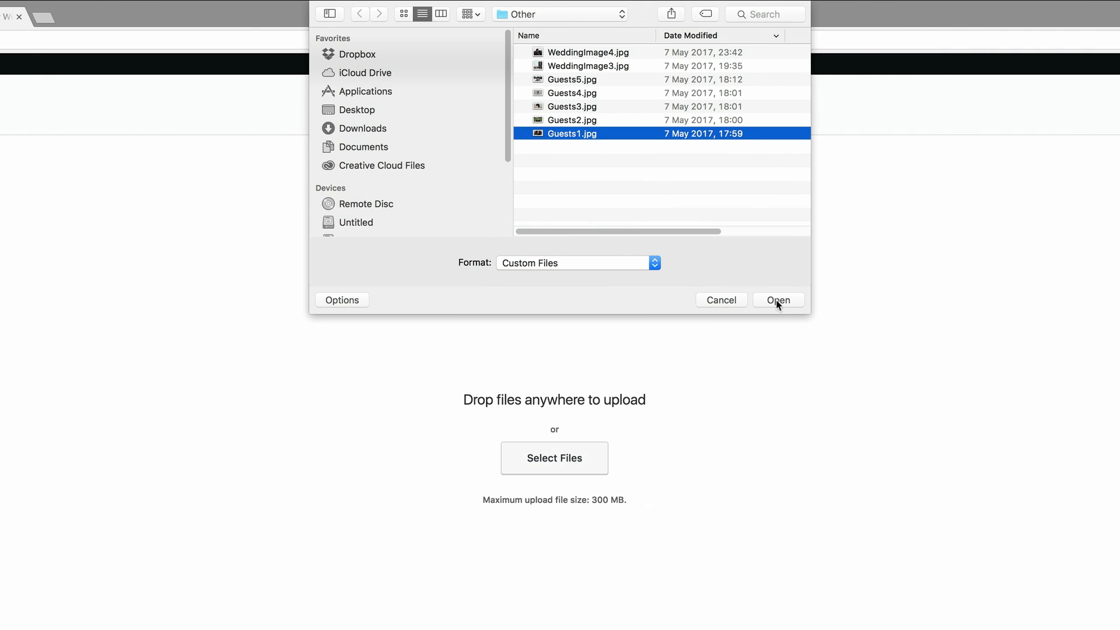
{"action": "left_click", "coordinate": [778, 301]}
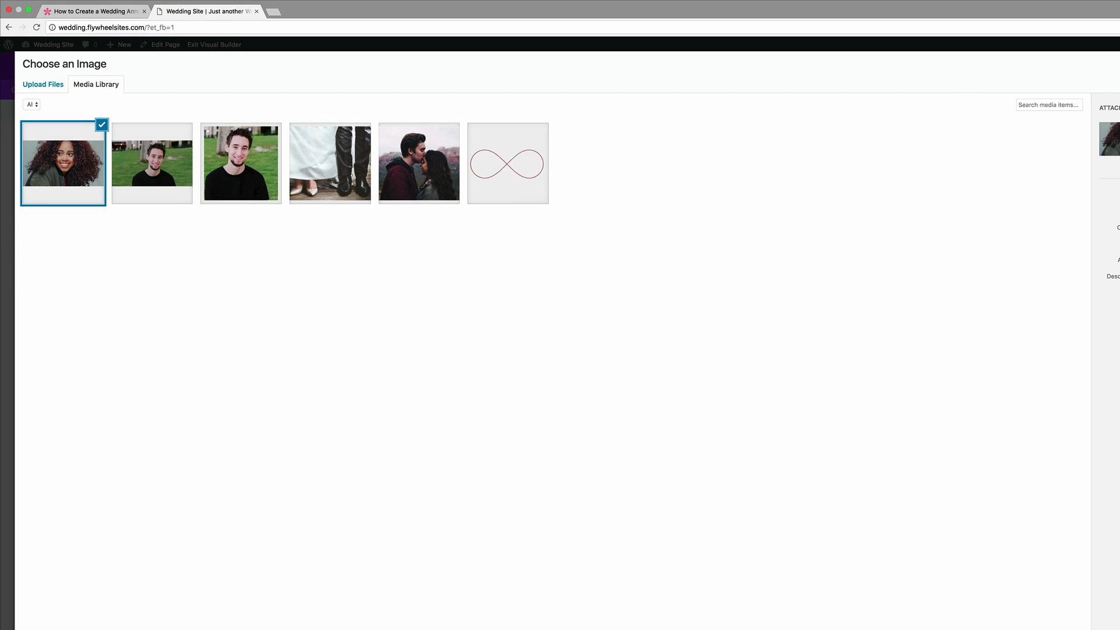
{"action": "left_click", "coordinate": [1067, 583]}
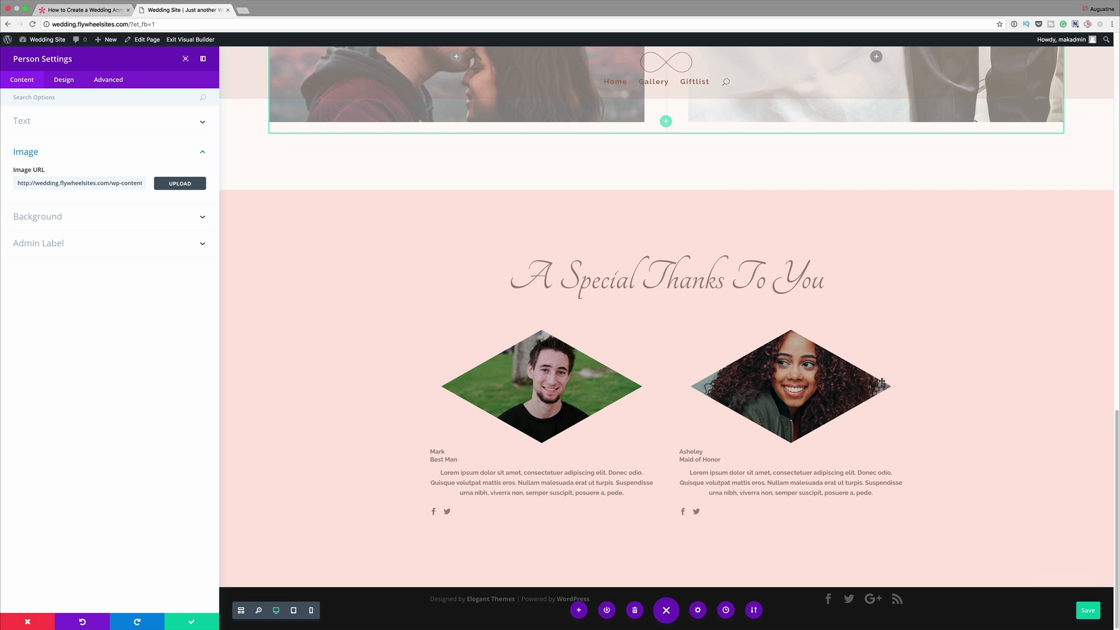
{"action": "left_click", "coordinate": [192, 623]}
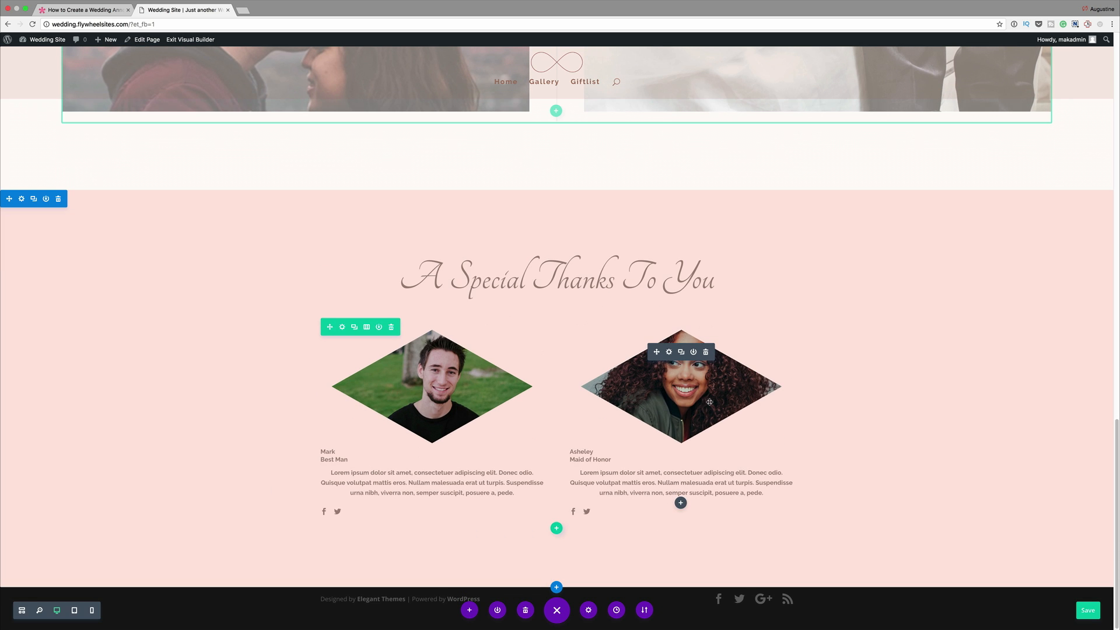
{"action": "key", "text": "super+s"}
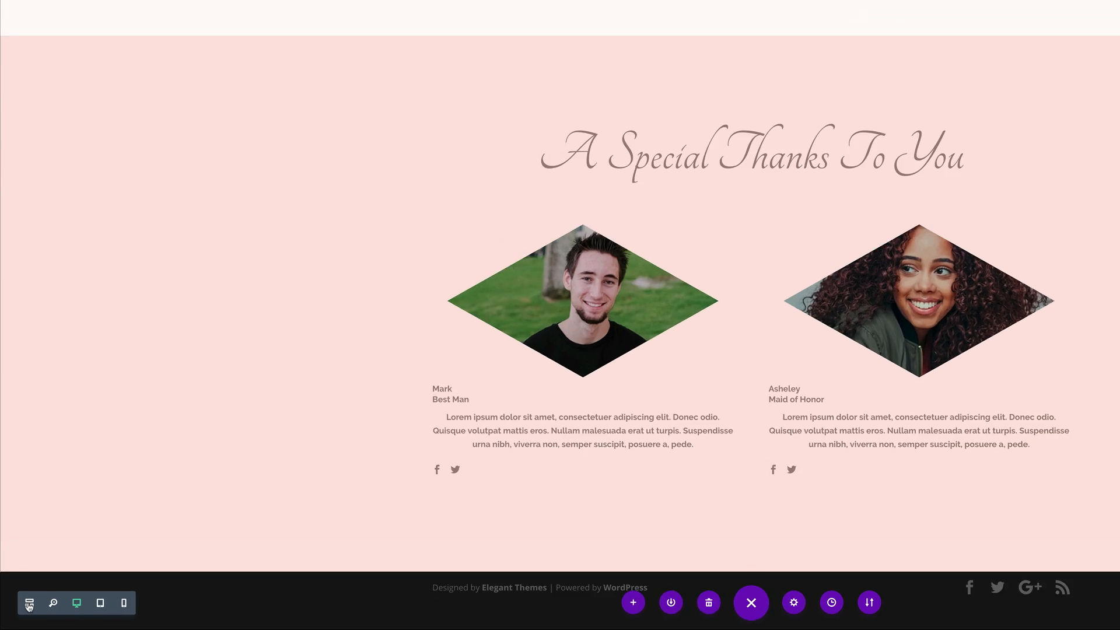
- Replace the first Person module in the four-column row with a duplicate of the Maid of Honor module
{"action": "left_click", "coordinate": [41, 595]}
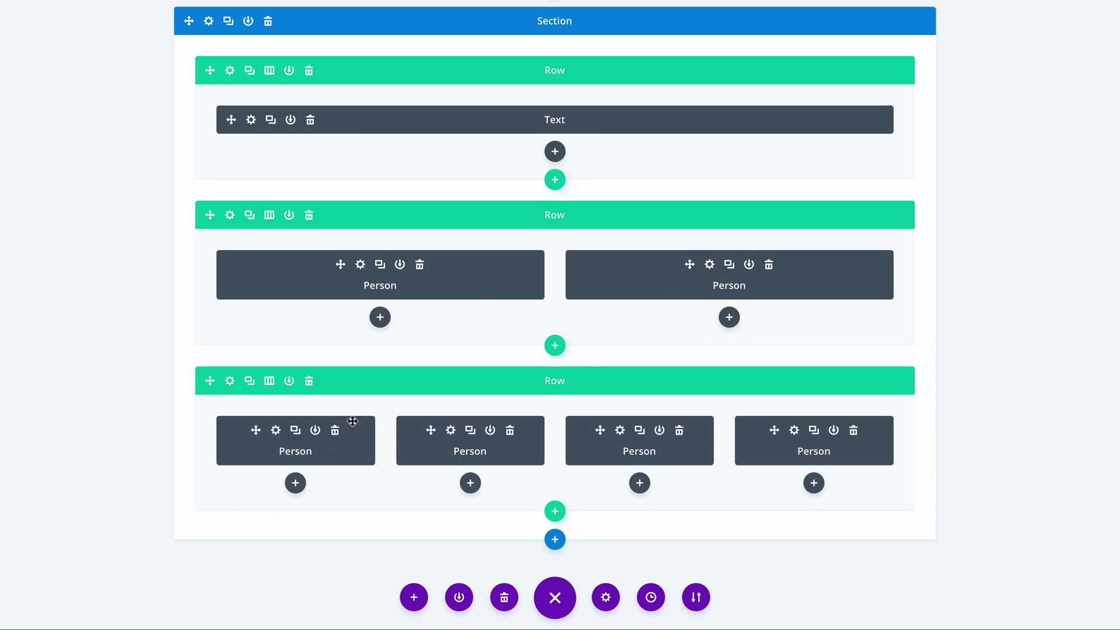
{"action": "left_click", "coordinate": [335, 430]}
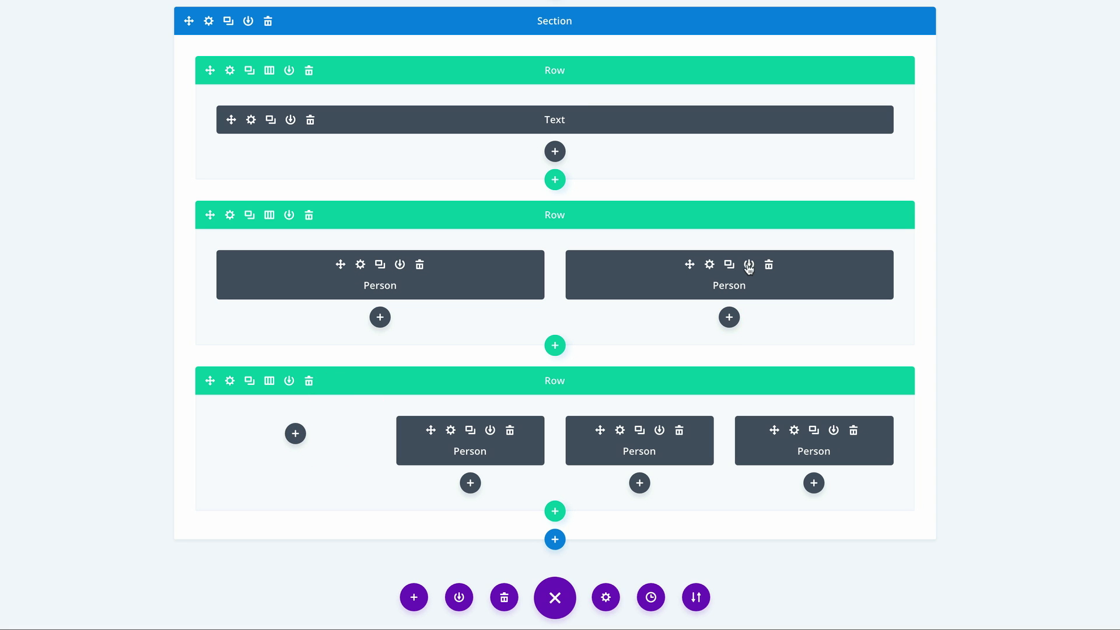
{"action": "left_click", "coordinate": [729, 265]}
{"action": "left_click_drag", "start_coordinate": [690, 320], "coordinate": [297, 437]}
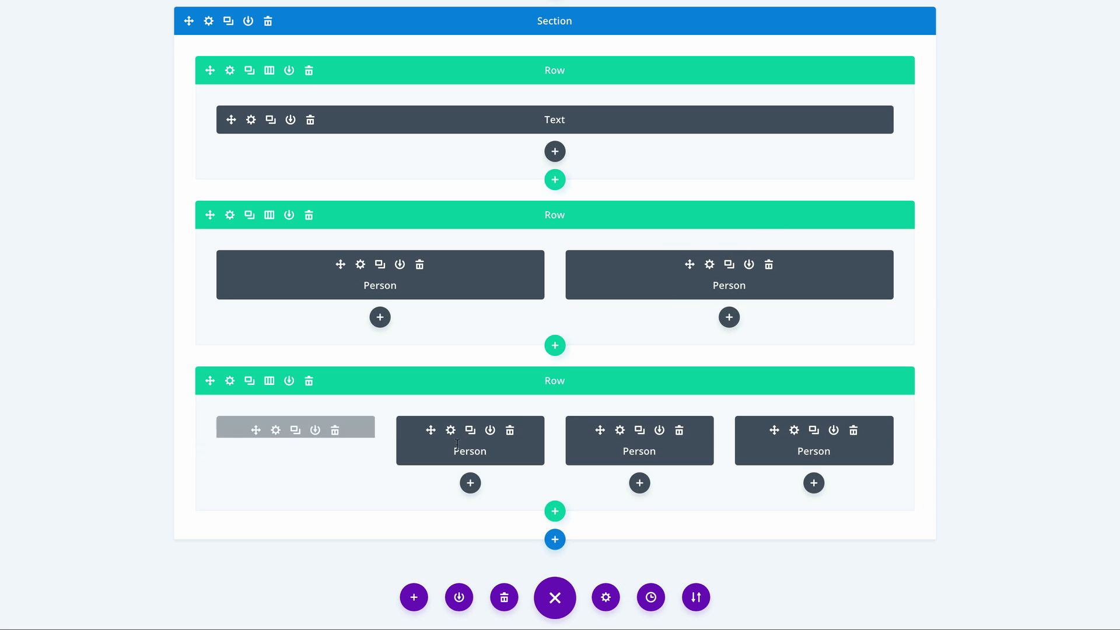
- Delete the old Person modules from the second, third and fourth columns of the four-column row
{"action": "left_click", "coordinate": [509, 430]}
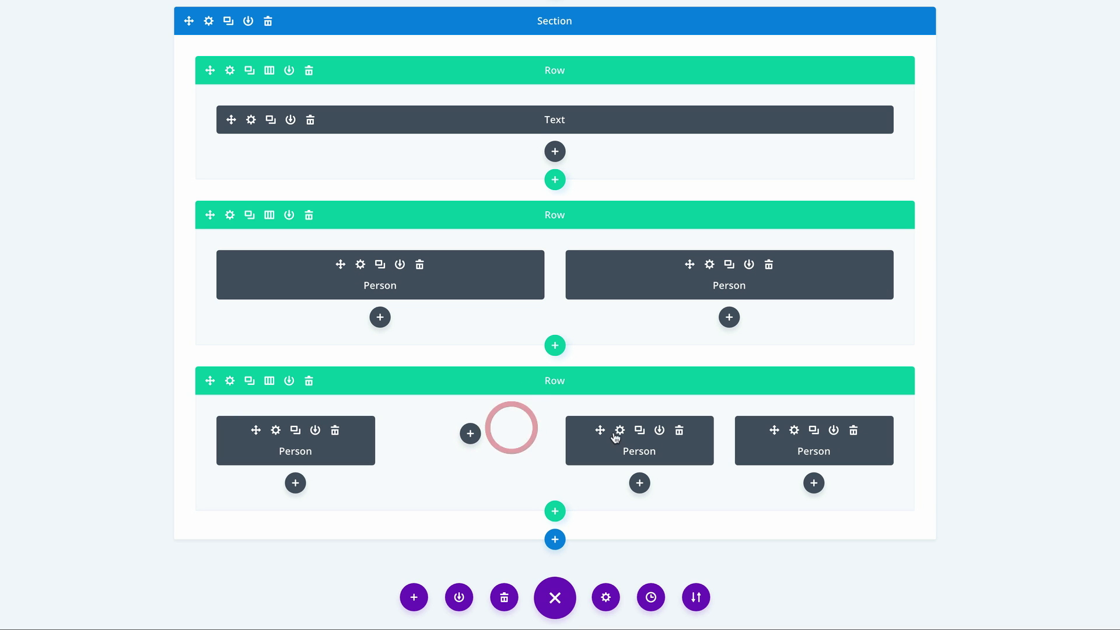
{"action": "left_click", "coordinate": [679, 430]}
{"action": "left_click", "coordinate": [854, 430]}
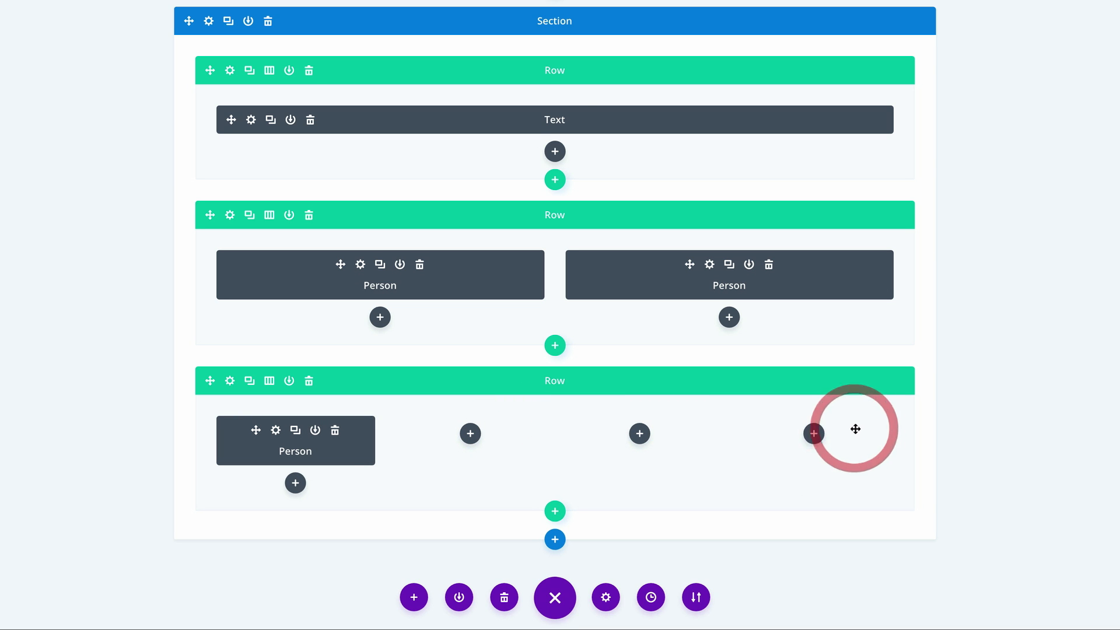
- Duplicate the four-column row's remaining Person module three times and move one copy into each empty column
{"action": "left_click", "coordinate": [295, 429]}
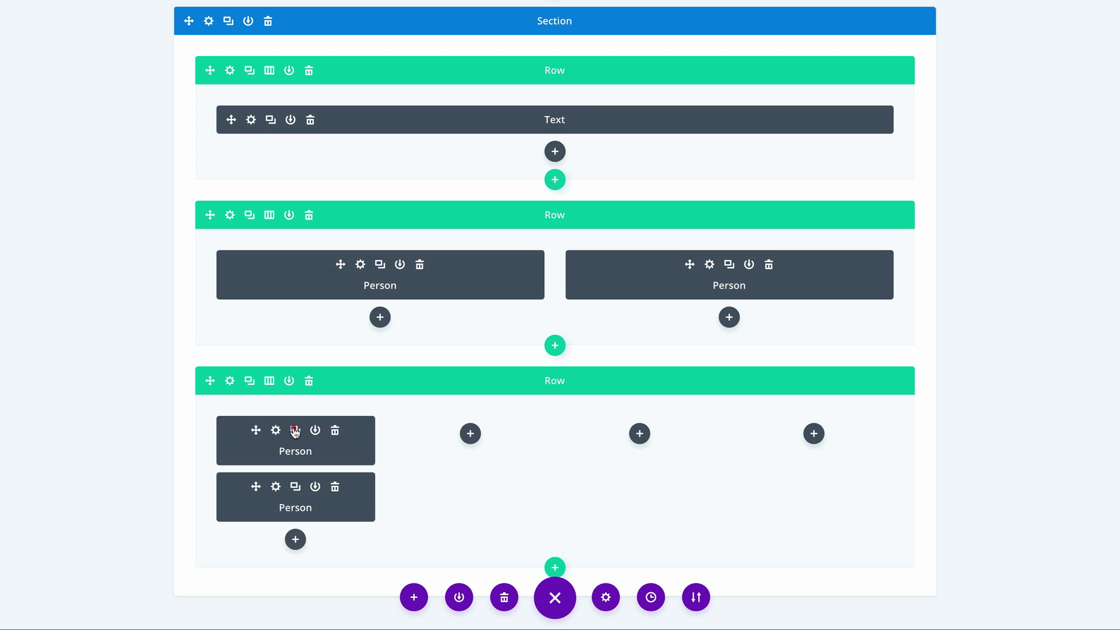
{"action": "left_click", "coordinate": [295, 430]}
{"action": "left_click", "coordinate": [295, 430]}
{"action": "left_click_drag", "start_coordinate": [256, 487], "coordinate": [462, 442]}
{"action": "left_click_drag", "start_coordinate": [256, 543], "coordinate": [645, 458]}
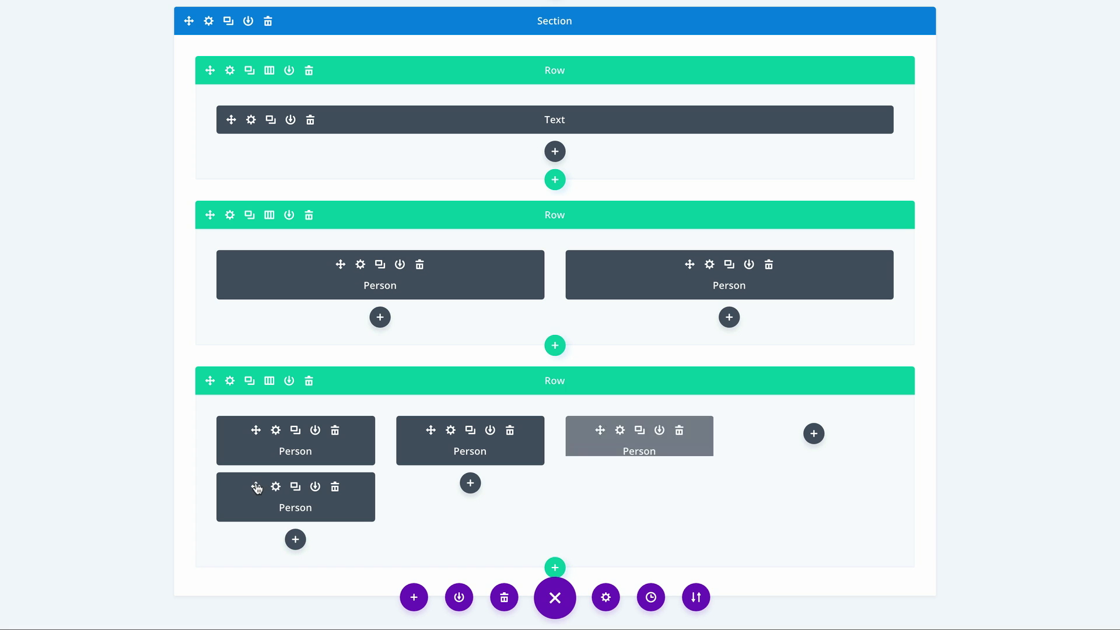
{"action": "left_click_drag", "start_coordinate": [256, 486], "coordinate": [776, 440]}
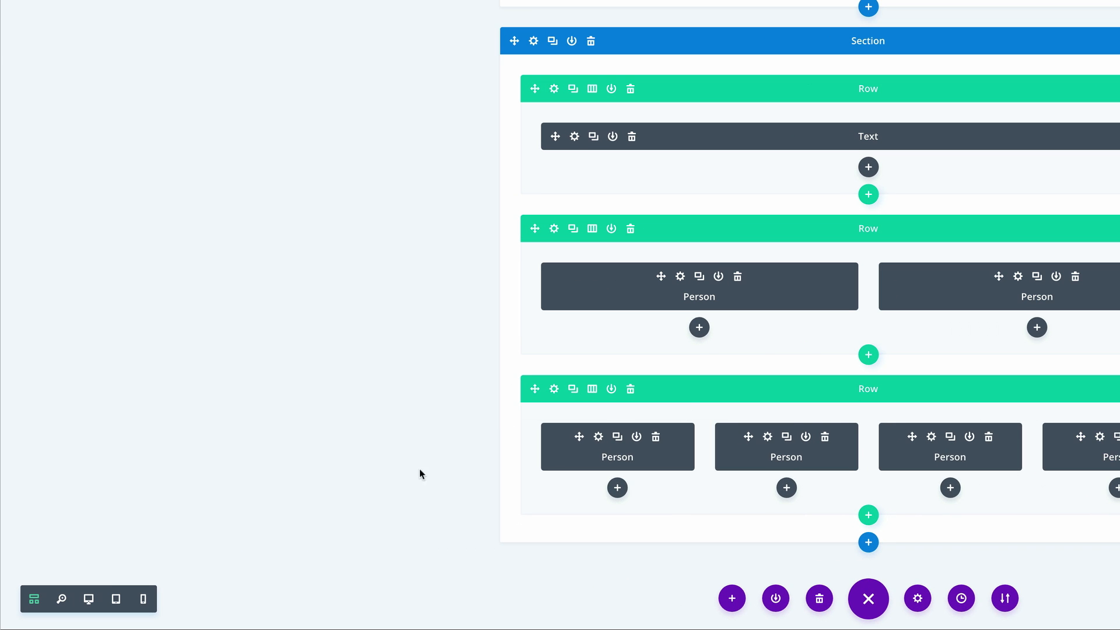
- In the desktop view, delete the last description sentence, starting "Suspendisse urna nibh", from the first Person module in the four-column row
{"action": "left_click", "coordinate": [88, 601]}
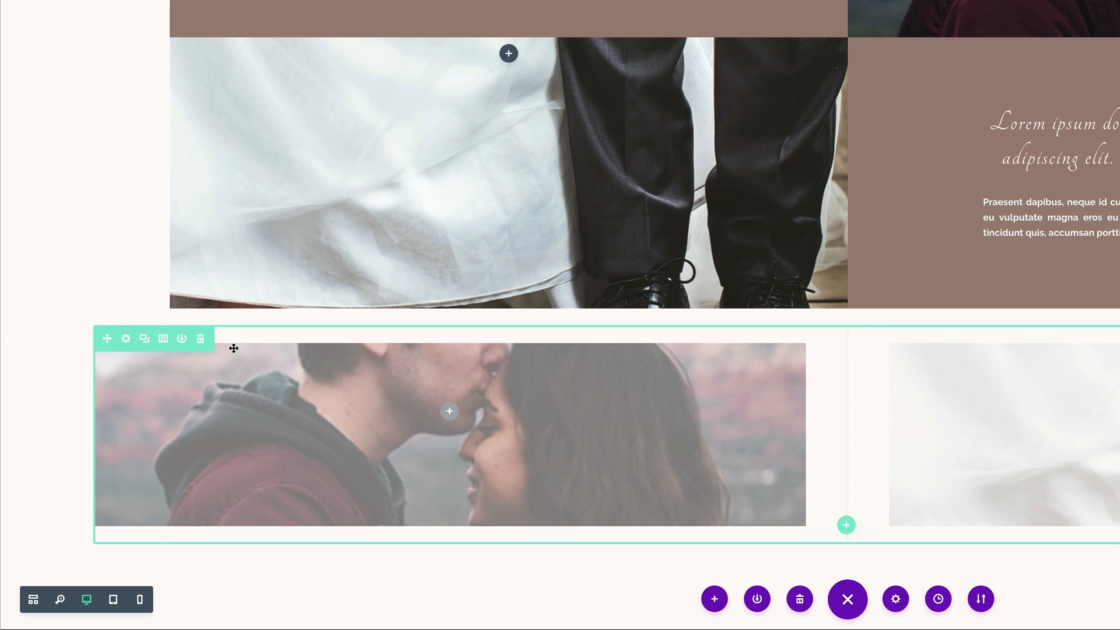
{"action": "scroll", "coordinate": [154, 445], "scroll_direction": "down", "scroll_amount": 5}
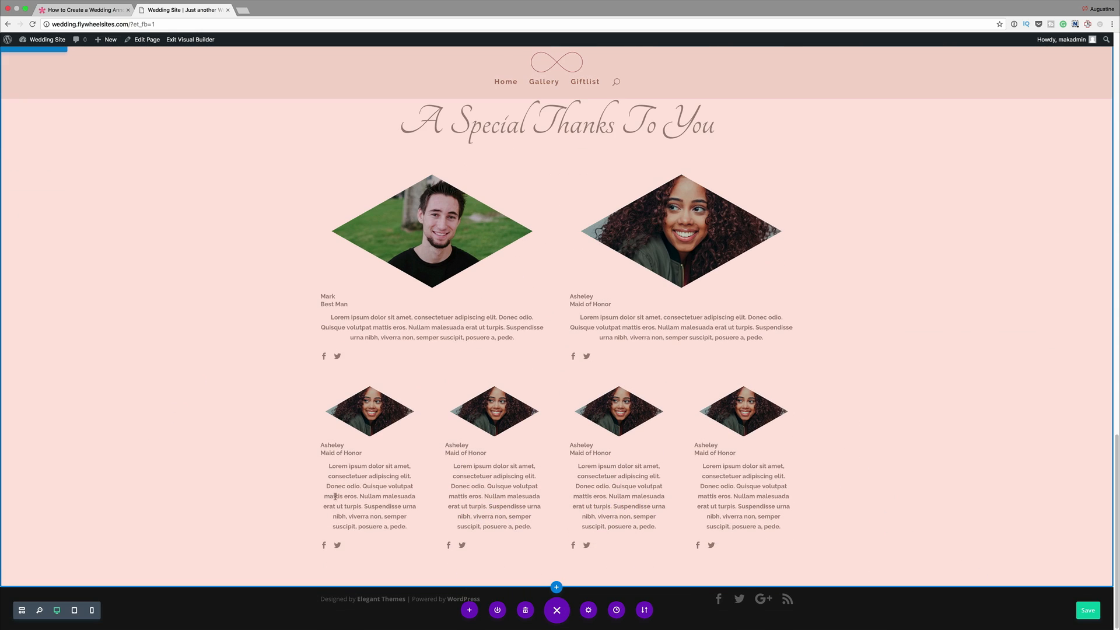
{"action": "mouse_move", "coordinate": [378, 393]}
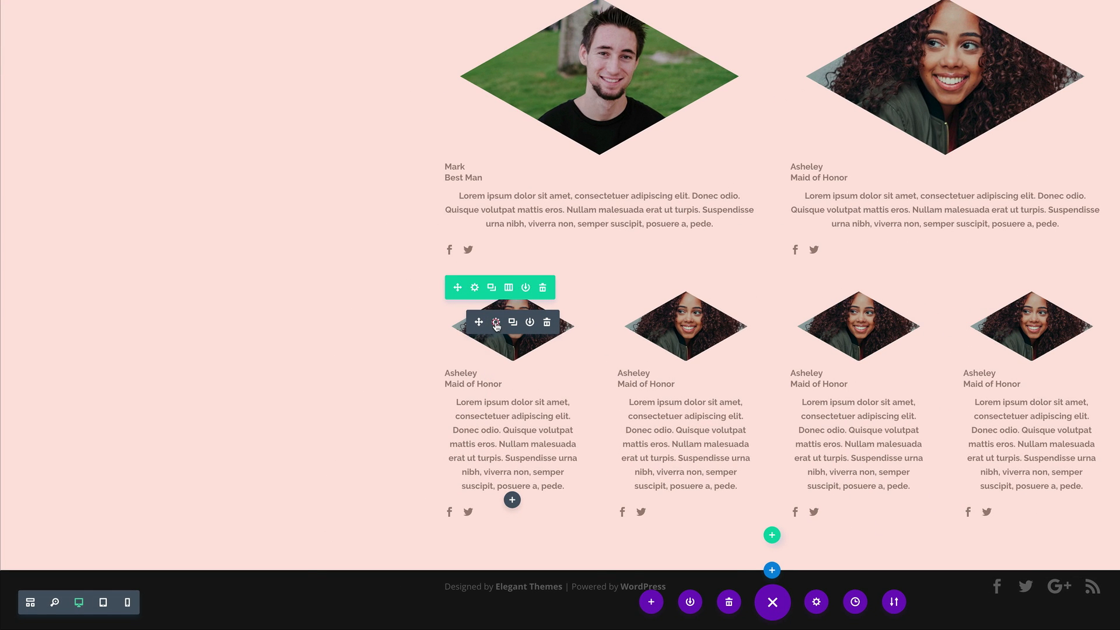
{"action": "left_click", "coordinate": [496, 324]}
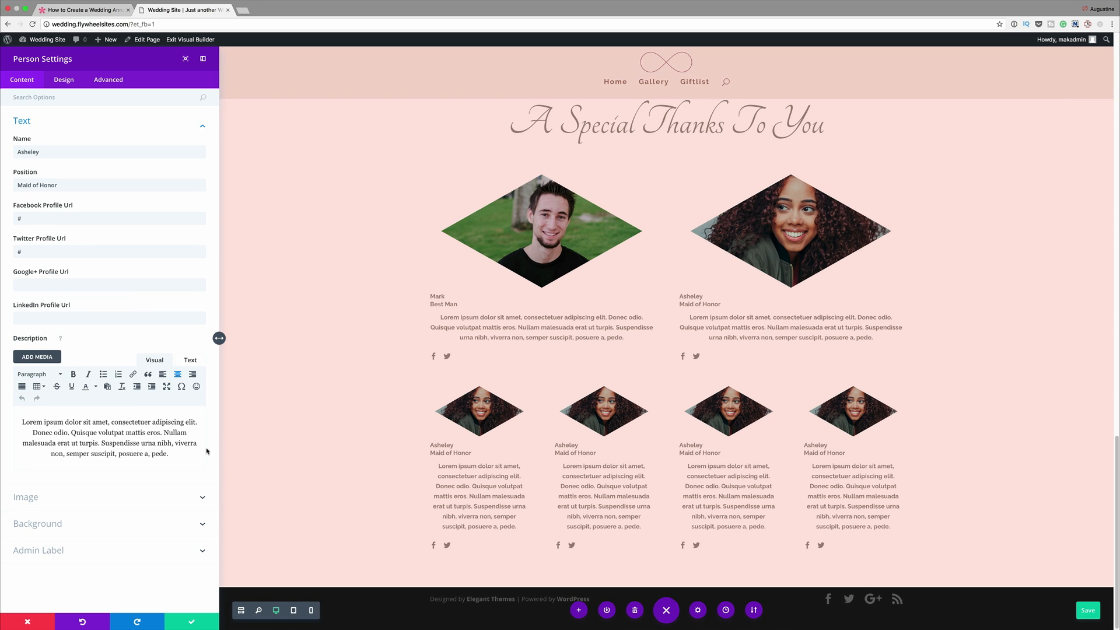
{"action": "left_click_drag", "start_coordinate": [102, 443], "coordinate": [171, 456]}
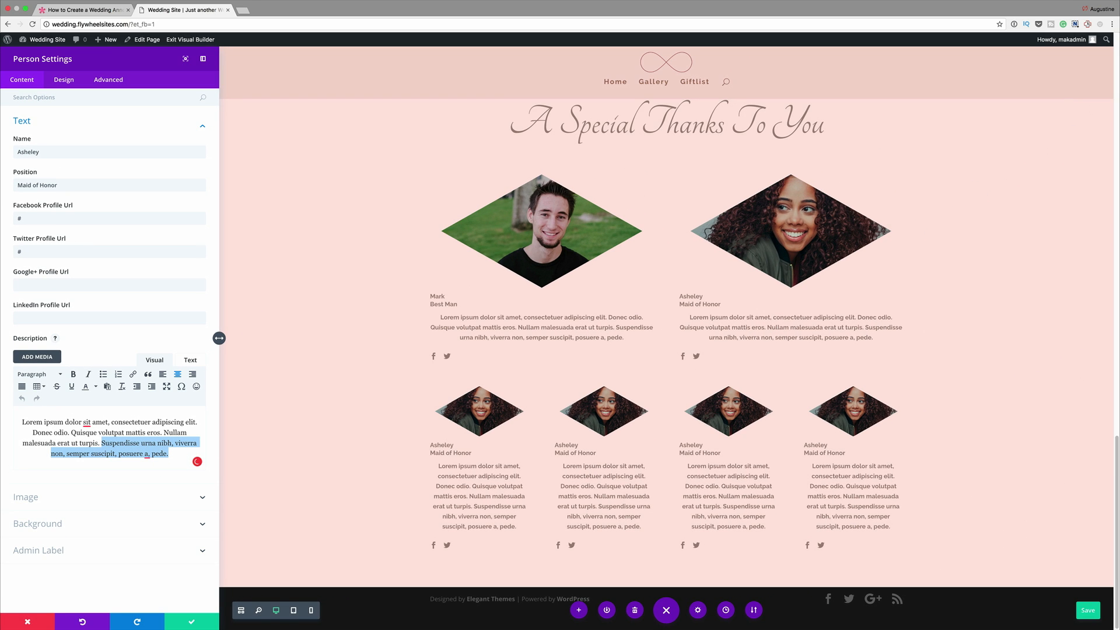
{"action": "key", "text": "BackSpace"}
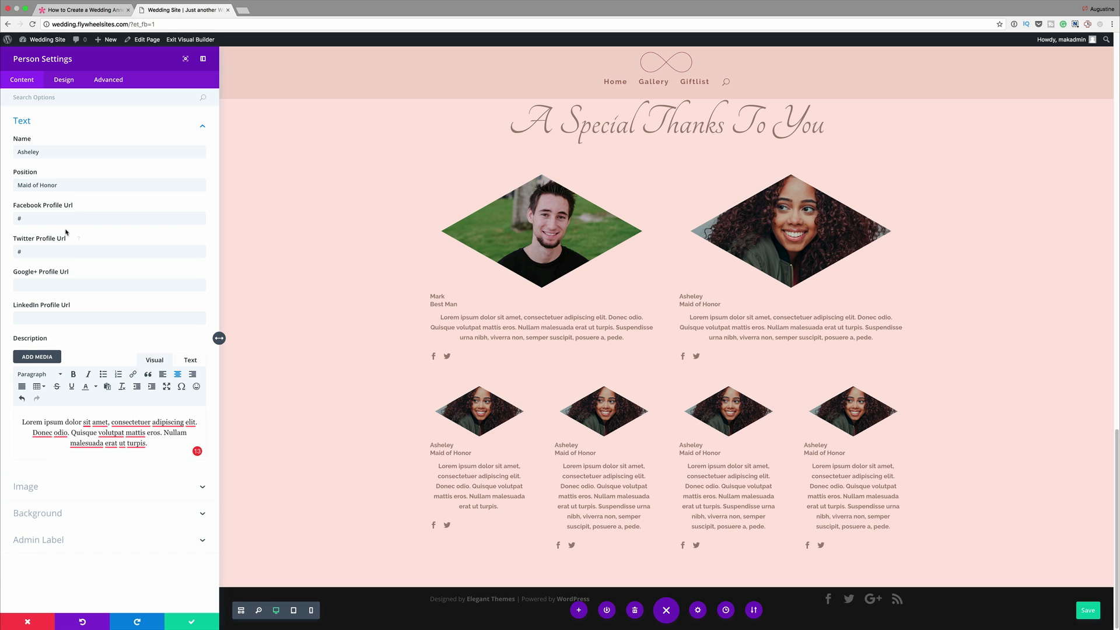
- Replace the Person module's name with the guest's first name and clear its position
{"action": "left_click", "coordinate": [46, 153]}
{"action": "double_click", "coordinate": [46, 152]}
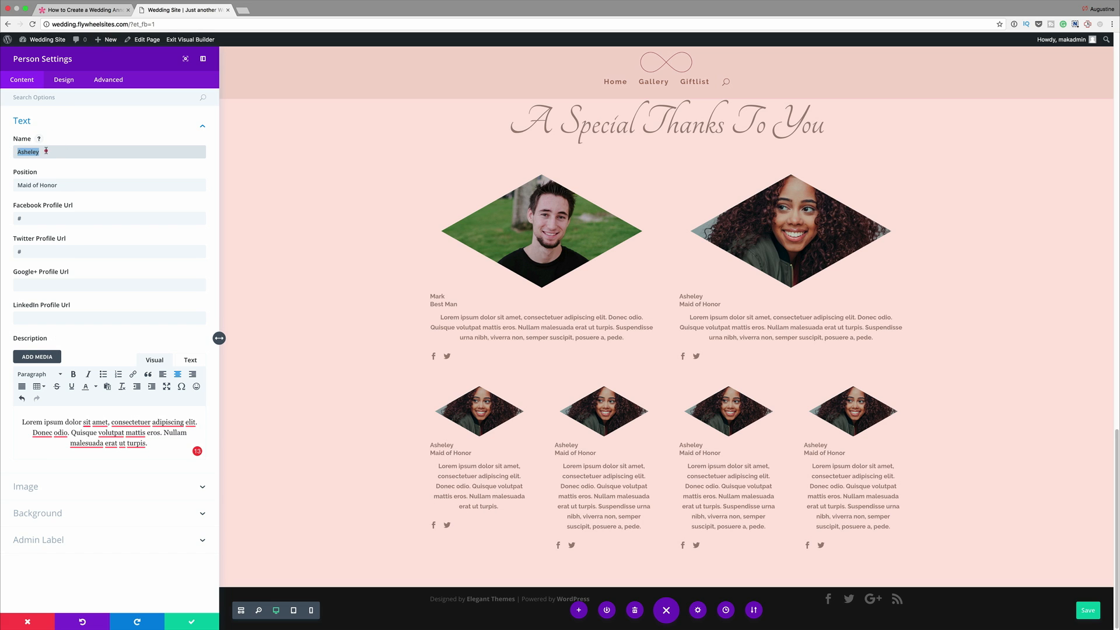
{"action": "type", "text": "J"}
{"action": "triple_click", "coordinate": [81, 186]}
{"action": "key", "text": "BackSpace"}
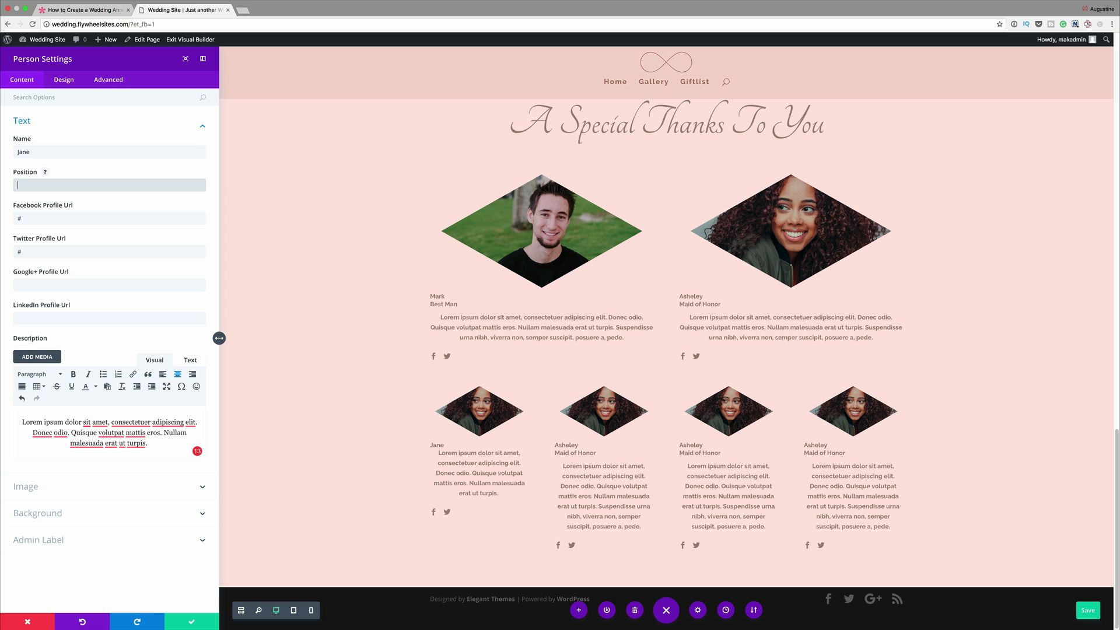
- Upload Guests3.jpg and set it as the image of the four-column row's first Person module
{"action": "left_click", "coordinate": [38, 488]}
{"action": "left_click", "coordinate": [184, 186]}
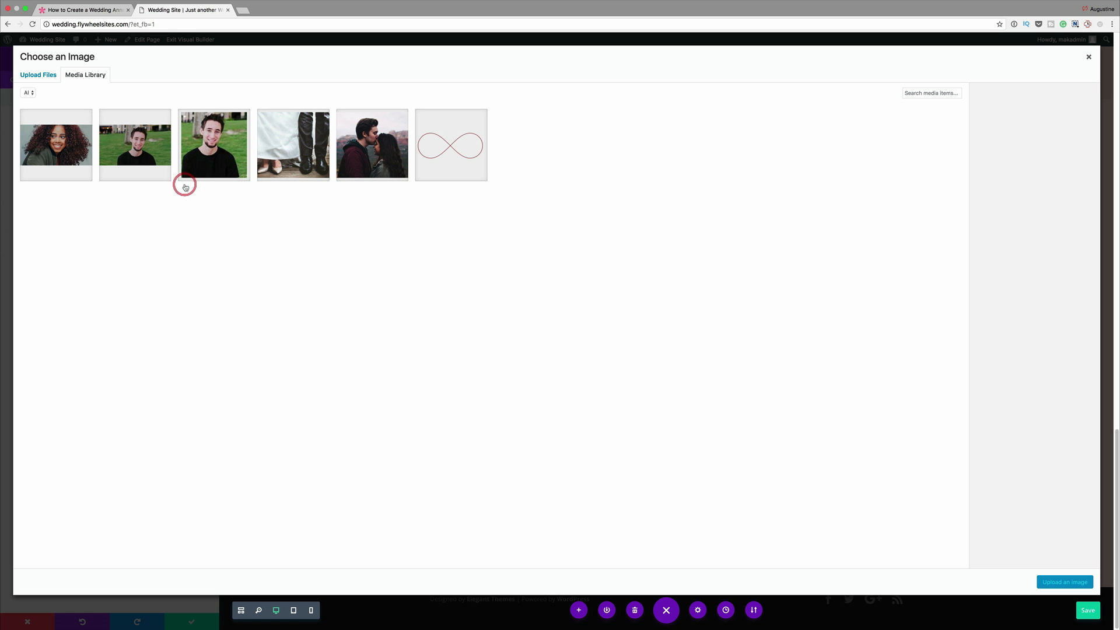
{"action": "left_click", "coordinate": [49, 77]}
{"action": "left_click", "coordinate": [557, 280]}
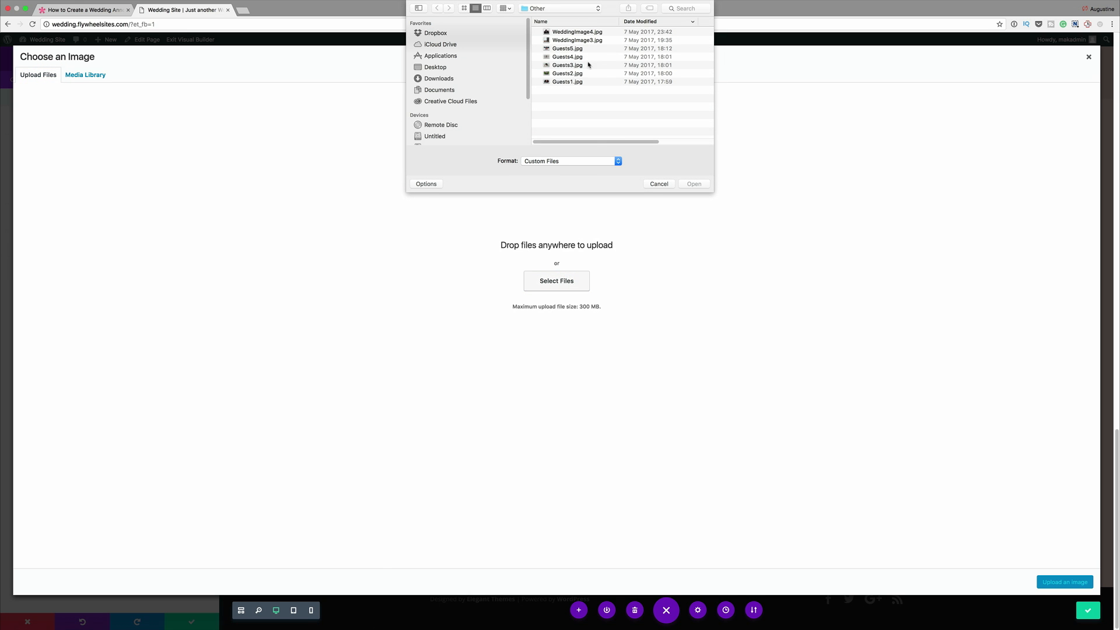
{"action": "left_click", "coordinate": [576, 66]}
{"action": "key", "text": "space"}
{"action": "key", "text": "space"}
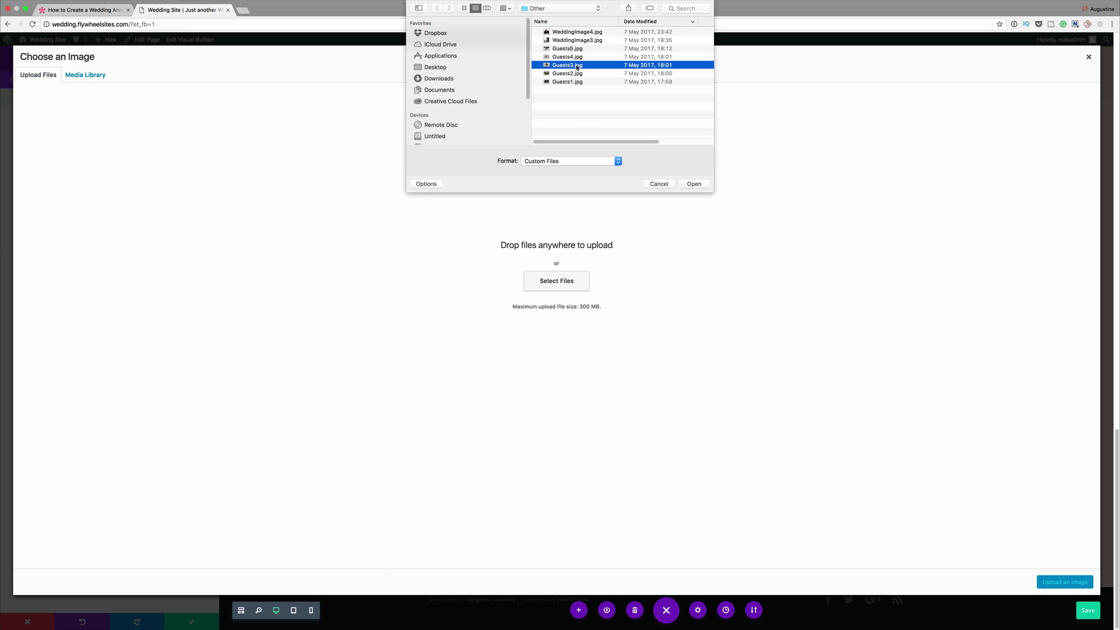
{"action": "double_click", "coordinate": [576, 66]}
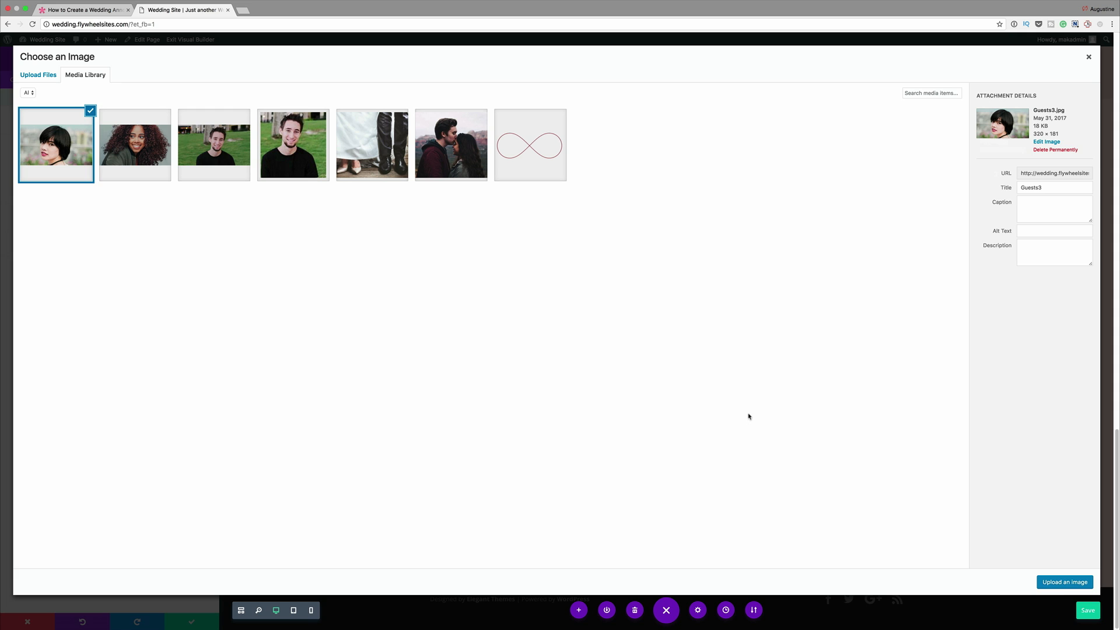
{"action": "left_click", "coordinate": [1079, 582]}
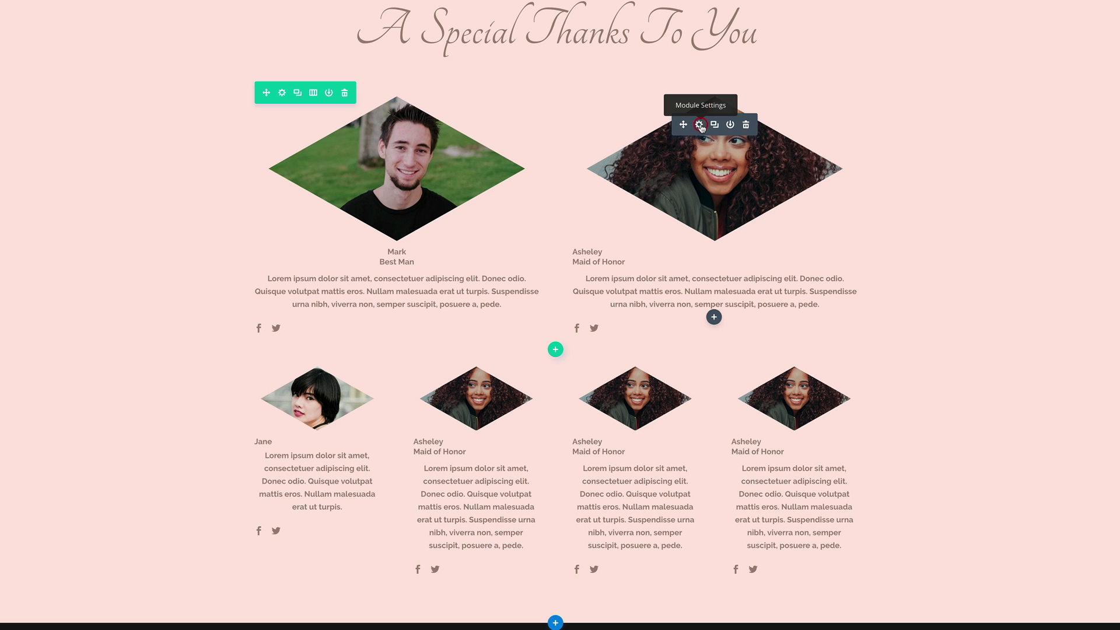
- Add the custom CSS "text-align: center;" to the Maid of Honor module's title and member position, and save the module
{"action": "left_click", "coordinate": [700, 126]}
{"action": "left_click", "coordinate": [114, 50]}
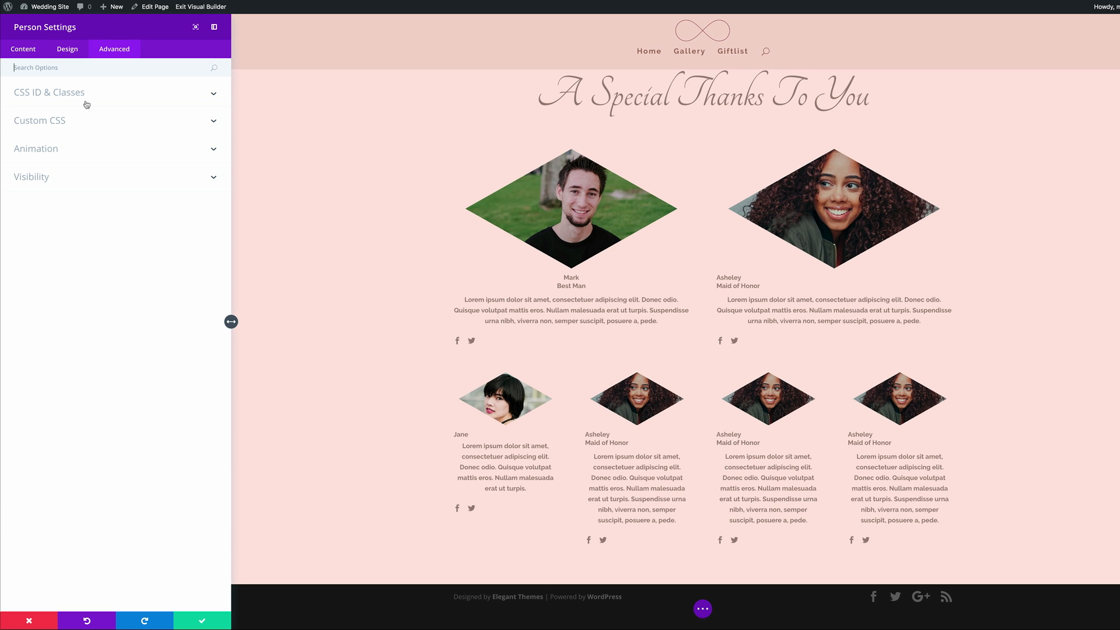
{"action": "left_click", "coordinate": [61, 120]}
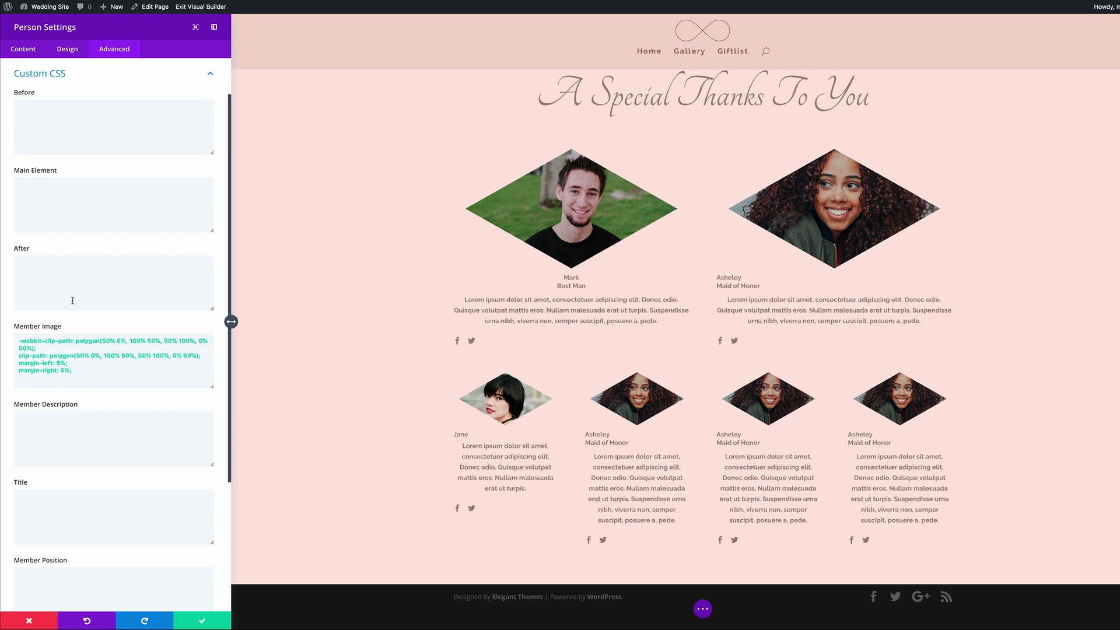
{"action": "scroll", "coordinate": [73, 300], "scroll_direction": "down", "scroll_amount": 3}
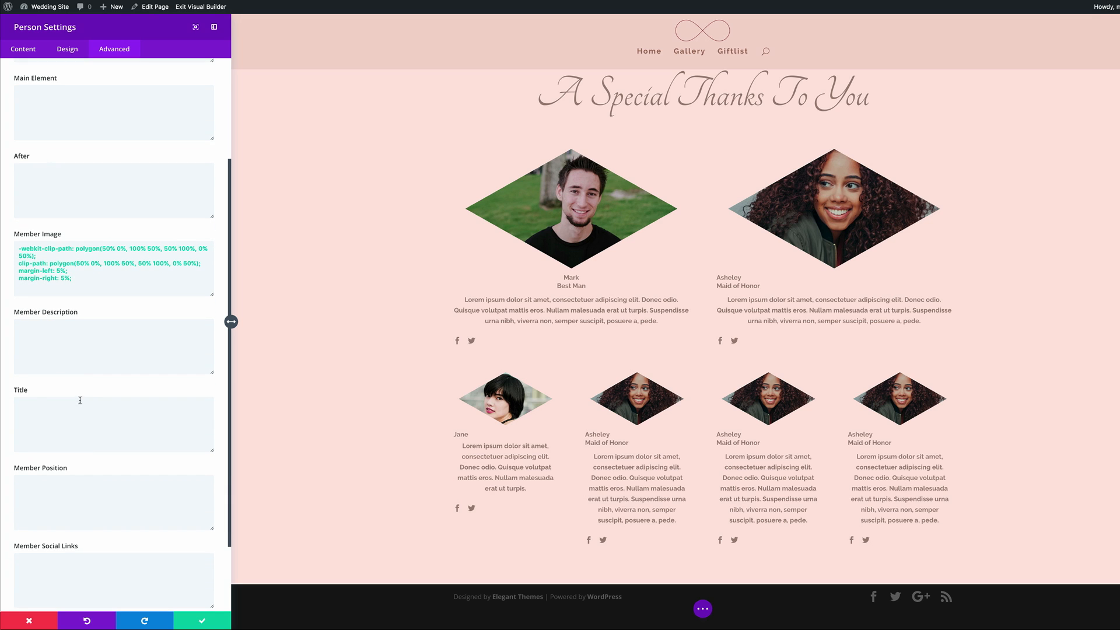
{"action": "left_click", "coordinate": [80, 410]}
{"action": "type", "text": "text-align: center;"}
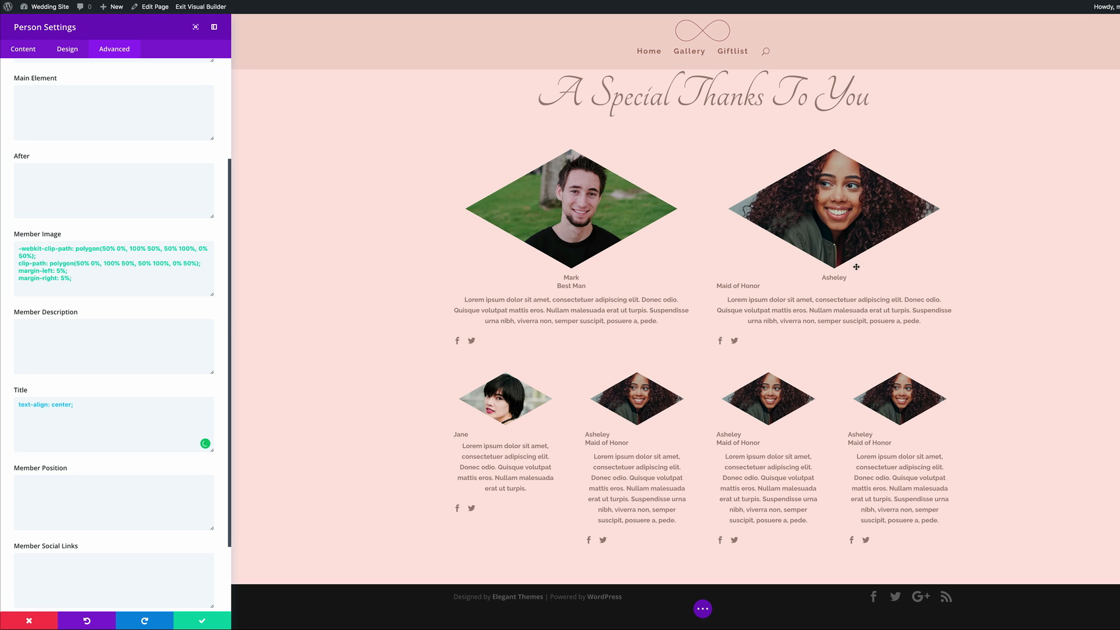
{"action": "left_click", "coordinate": [95, 488]}
{"action": "type", "text": "text-align: center;"}
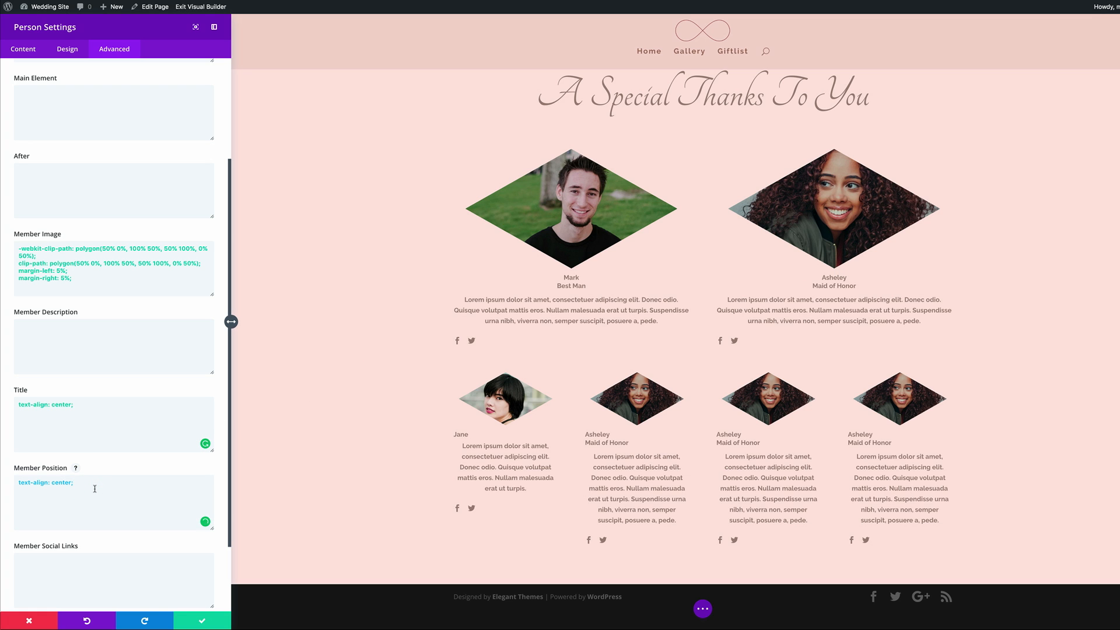
{"action": "left_click", "coordinate": [203, 621]}
- Add the custom CSS "text-align: center;" to the title of the four-column row's first Person module, and save it
{"action": "scroll", "coordinate": [417, 495], "scroll_direction": "down", "scroll_amount": 3}
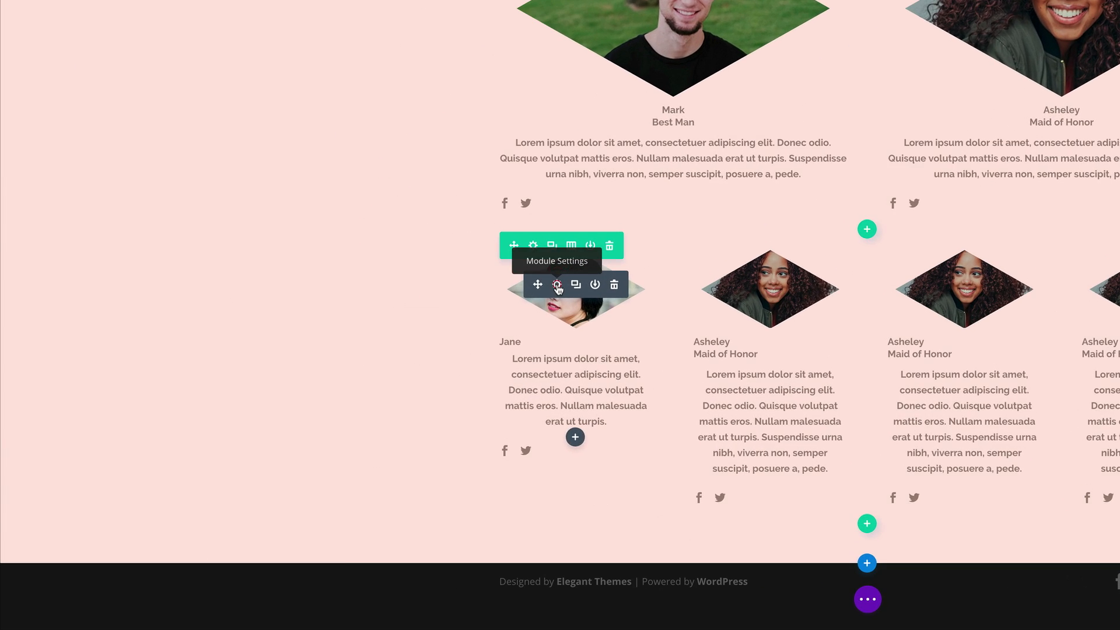
{"action": "left_click", "coordinate": [377, 397]}
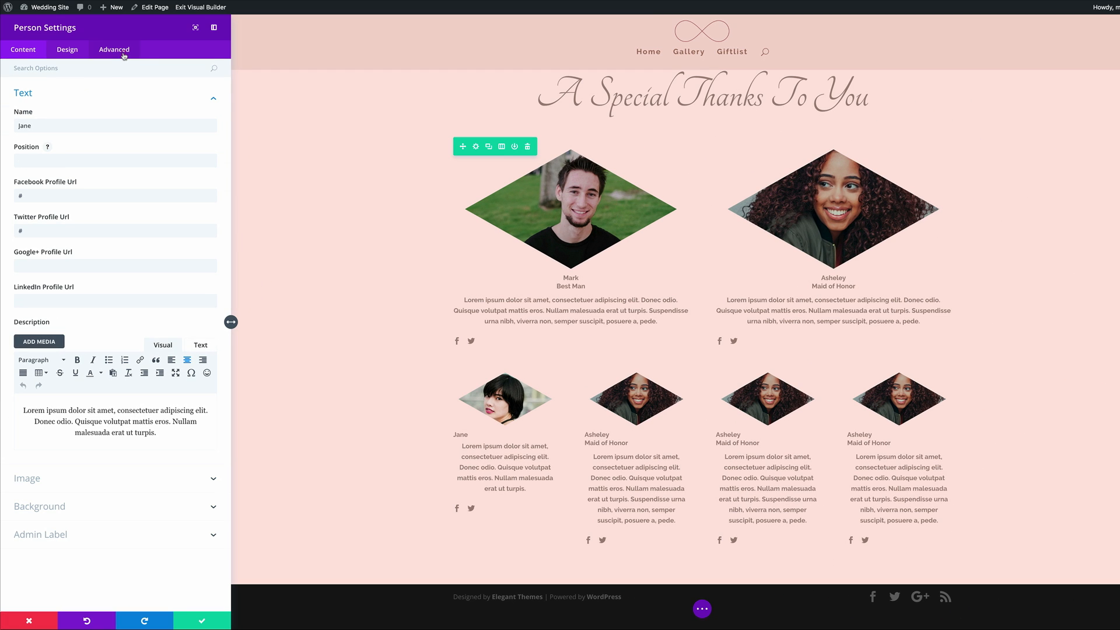
{"action": "left_click", "coordinate": [123, 56]}
{"action": "left_click", "coordinate": [62, 124]}
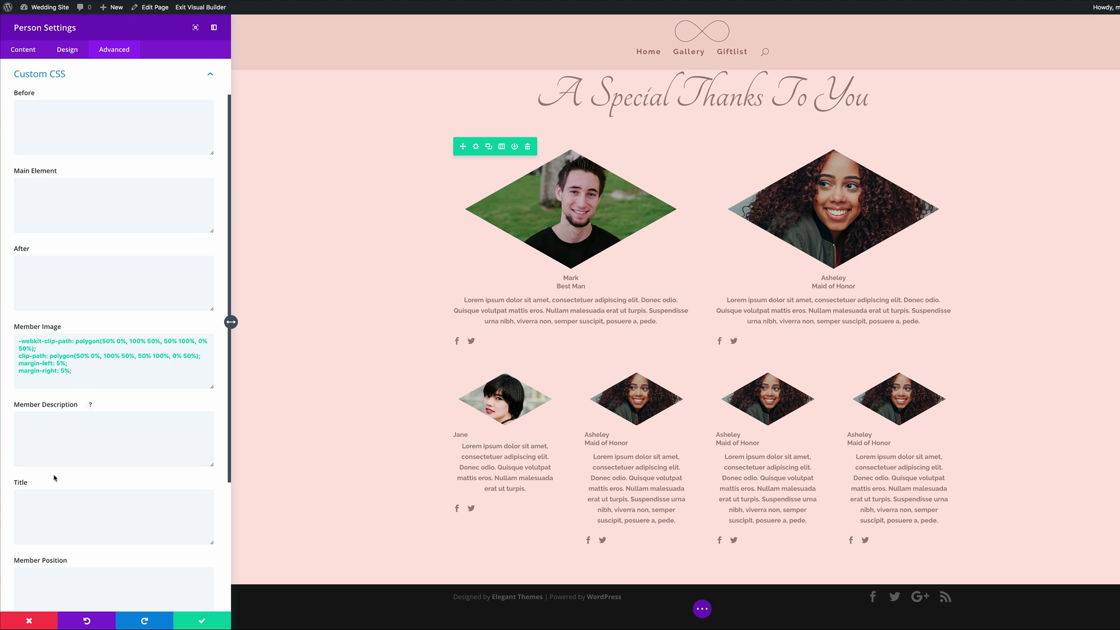
{"action": "left_click", "coordinate": [55, 502]}
{"action": "type", "text": "text-align: center;"}
{"action": "left_click", "coordinate": [202, 621]}
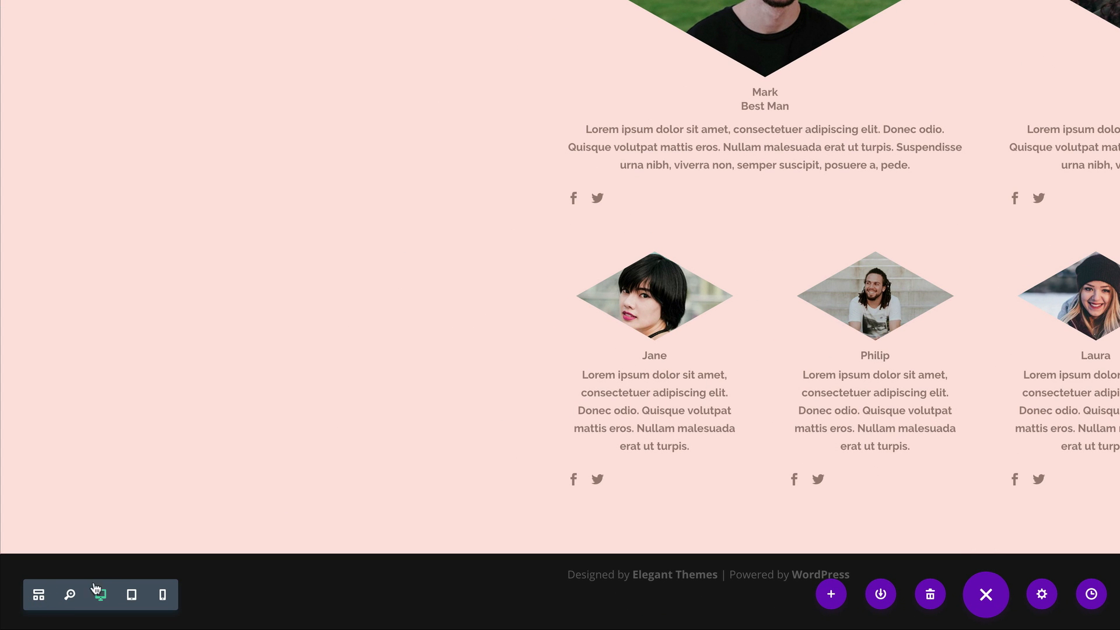
- In the wireframe view, add a regular section below the thank-you section with a row of one half and two quarter columns
{"action": "left_click", "coordinate": [39, 595]}
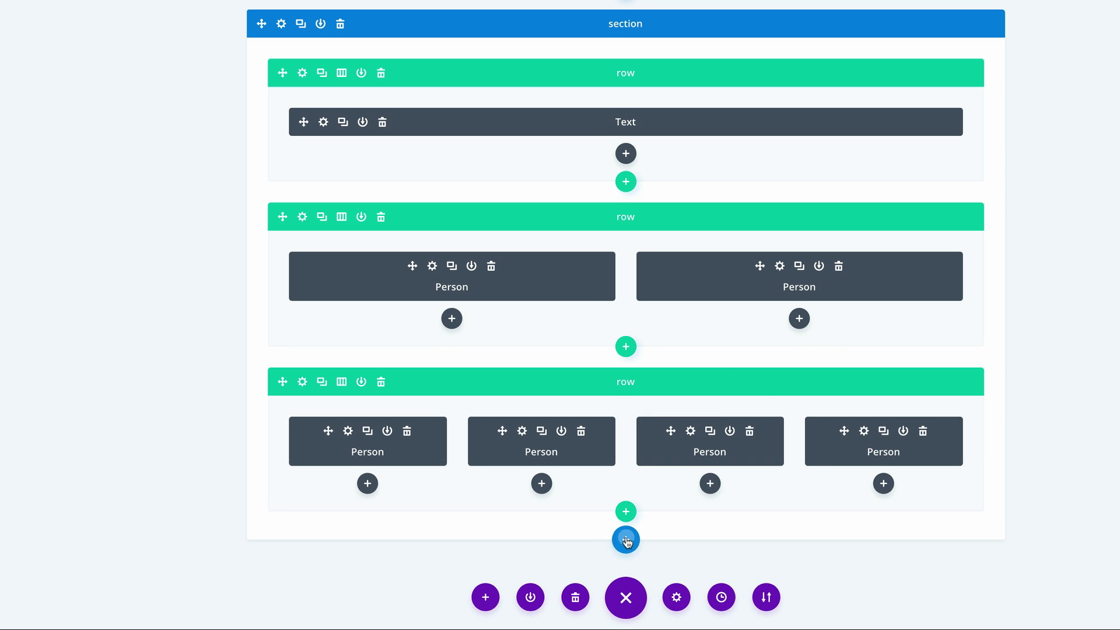
{"action": "left_click", "coordinate": [626, 540]}
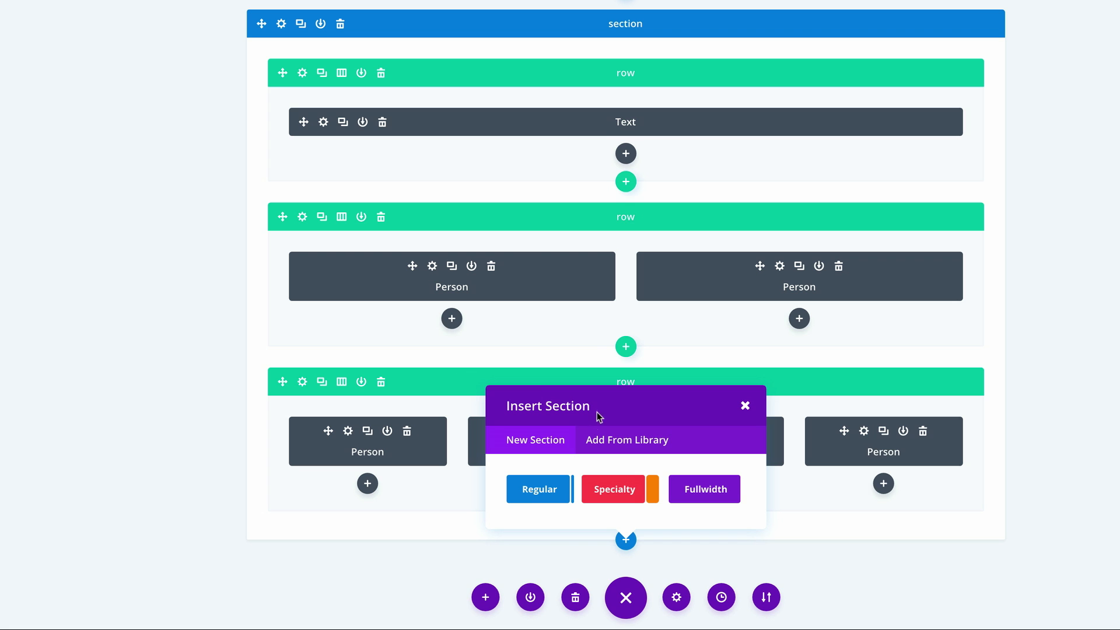
{"action": "left_click", "coordinate": [548, 492]}
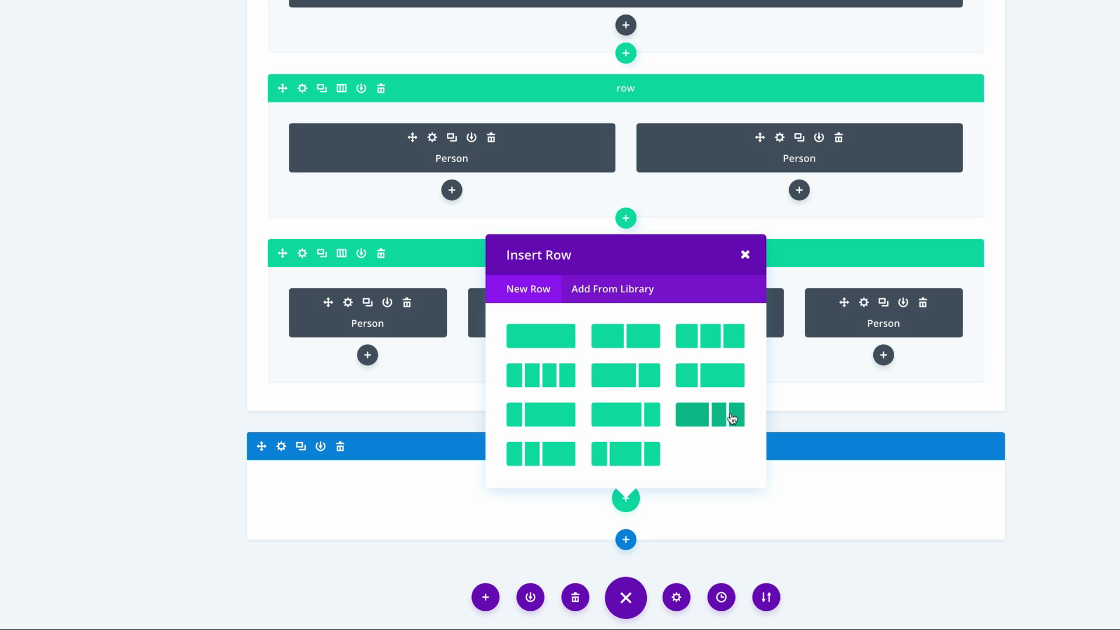
{"action": "left_click", "coordinate": [702, 415]}
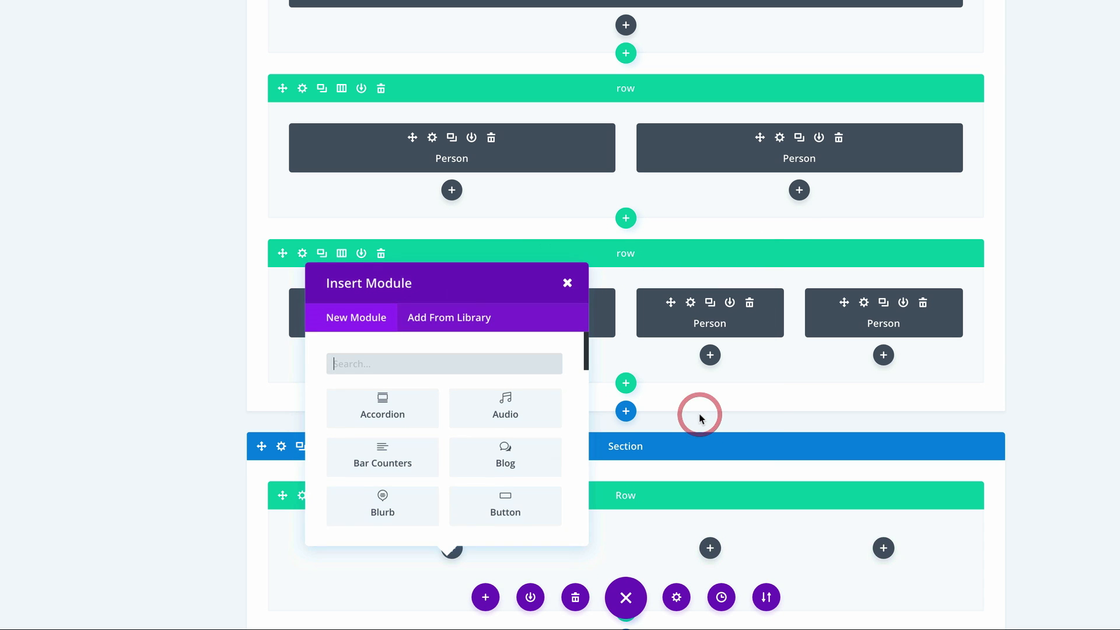
- Insert a Map module in the new row's half-width column with the center address Columbus, OH, USA, and save it
{"action": "scroll", "coordinate": [519, 369], "scroll_direction": "down", "scroll_amount": 3}
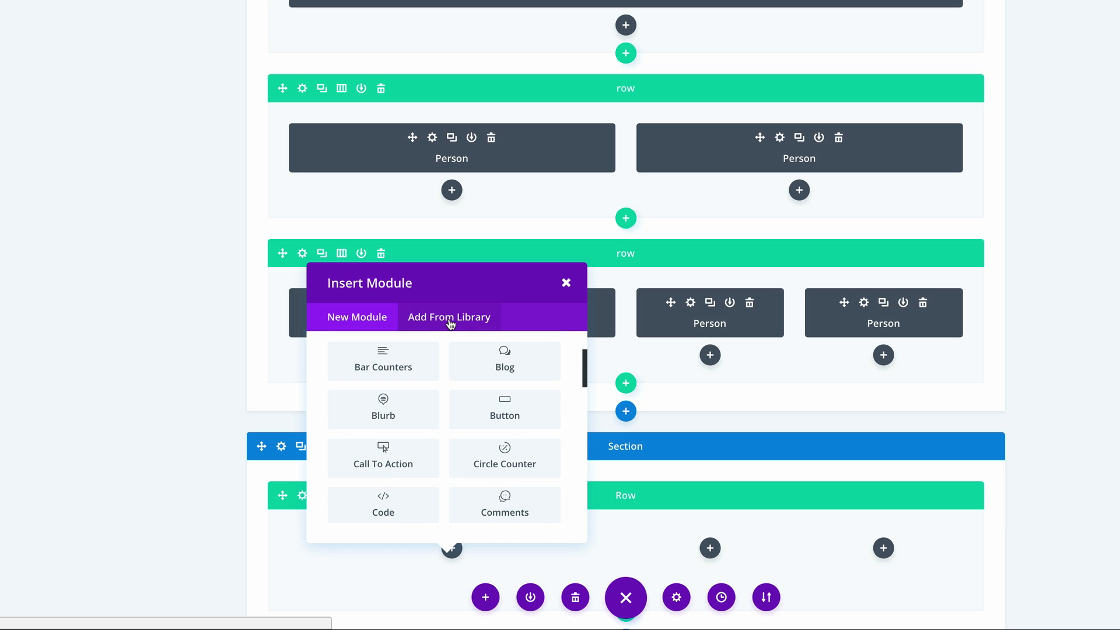
{"action": "scroll", "coordinate": [496, 368], "scroll_direction": "up", "scroll_amount": 1}
{"action": "scroll", "coordinate": [516, 363], "scroll_direction": "up", "scroll_amount": 2}
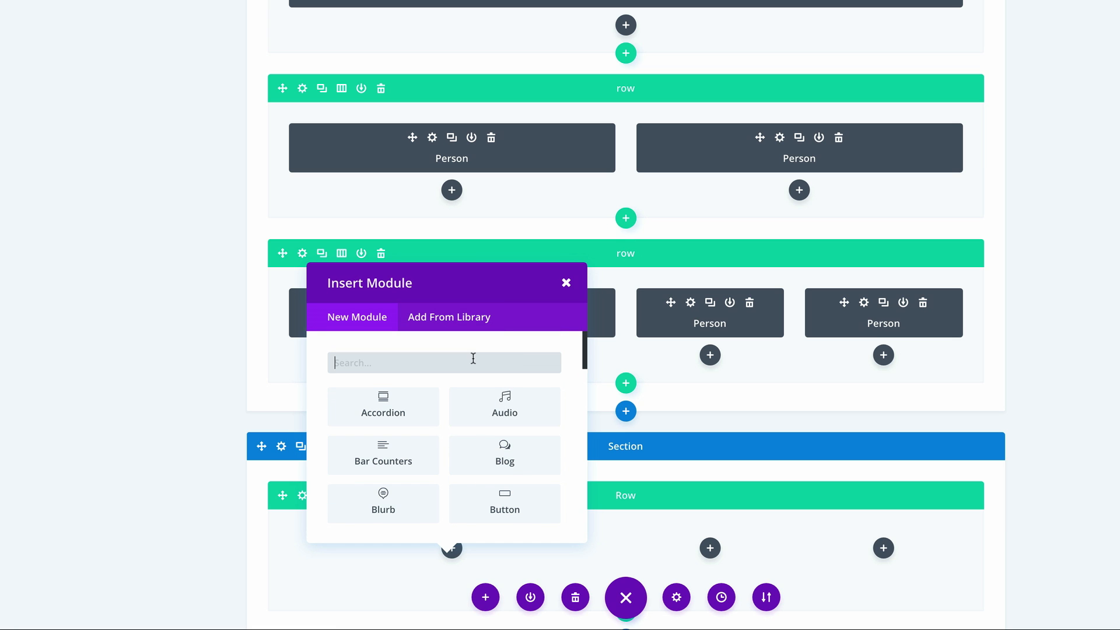
{"action": "left_click", "coordinate": [472, 363]}
{"action": "type", "text": "map"}
{"action": "left_click", "coordinate": [383, 408]}
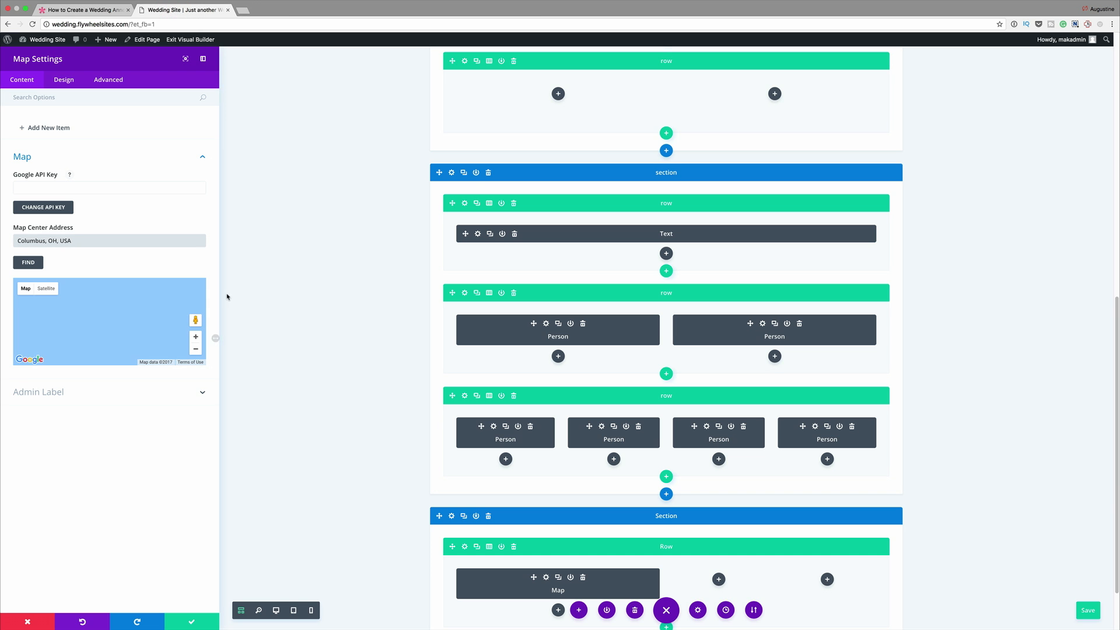
{"action": "left_click", "coordinate": [193, 621]}
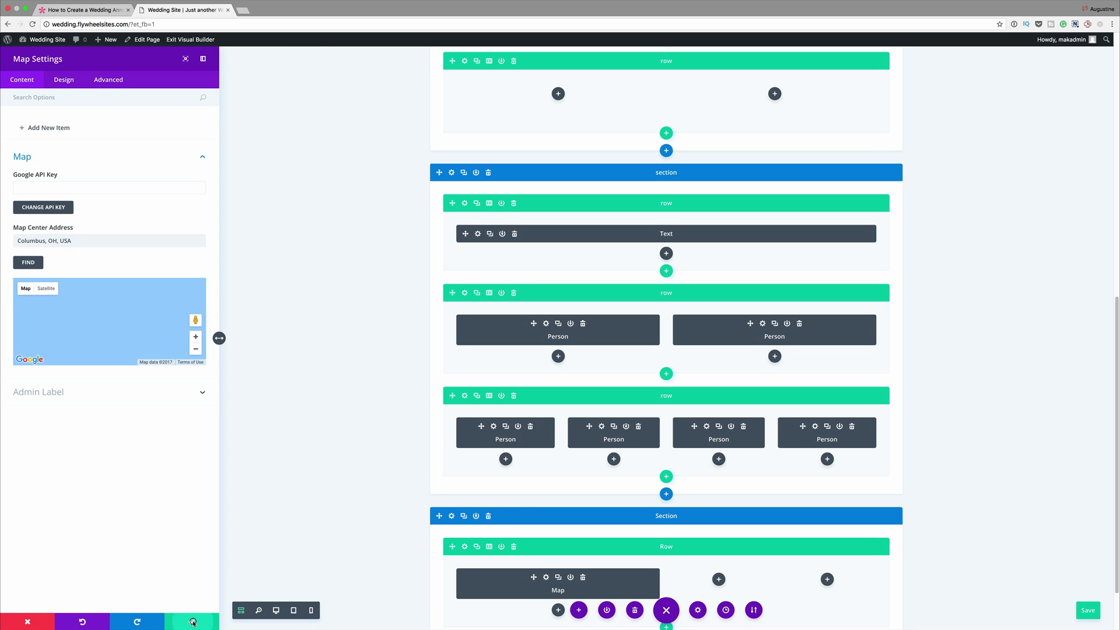
- Insert a Text module in the map row's first quarter column with the content "Where"
{"action": "scroll", "coordinate": [242, 540], "scroll_direction": "down", "scroll_amount": 2}
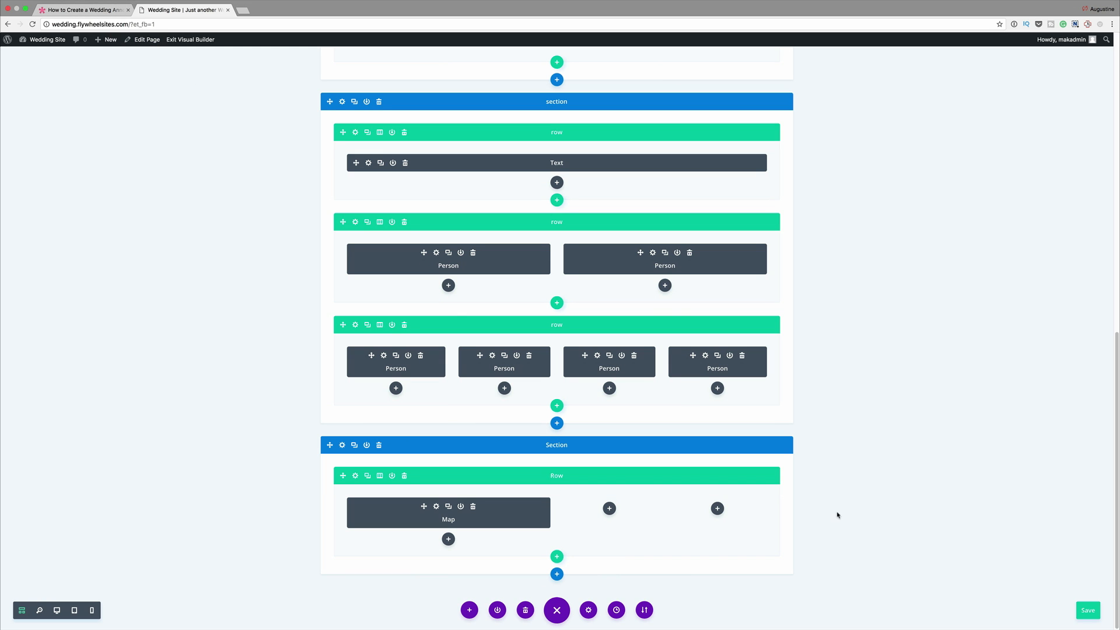
{"action": "left_click", "coordinate": [609, 508]}
{"action": "left_click", "coordinate": [594, 388]}
{"action": "type", "text": "tex"}
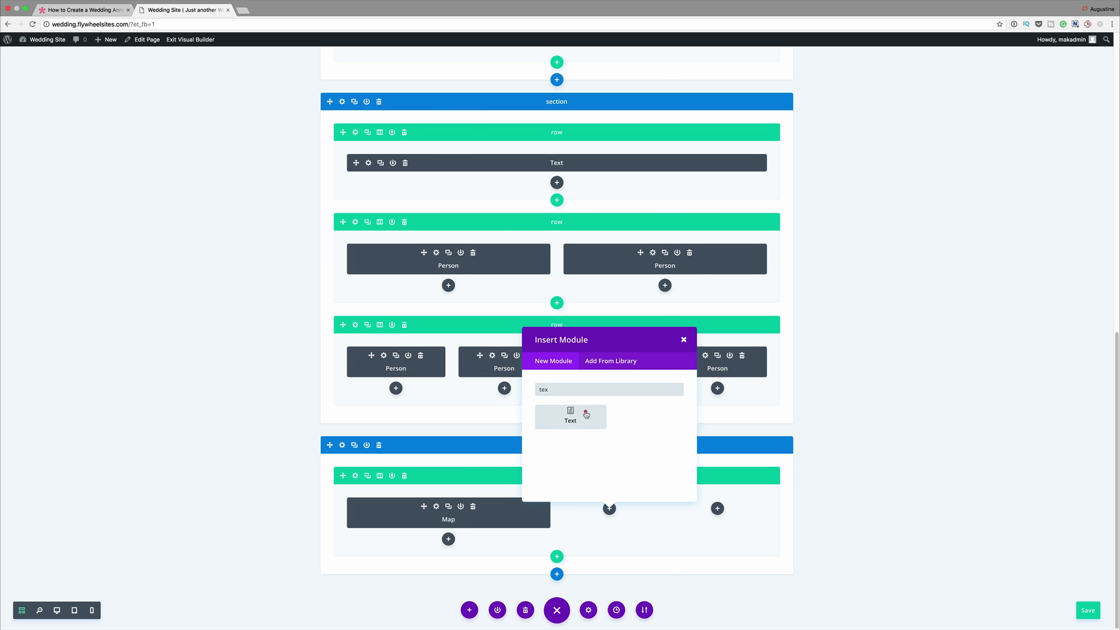
{"action": "left_click", "coordinate": [585, 413]}
{"action": "left_click", "coordinate": [132, 214]}
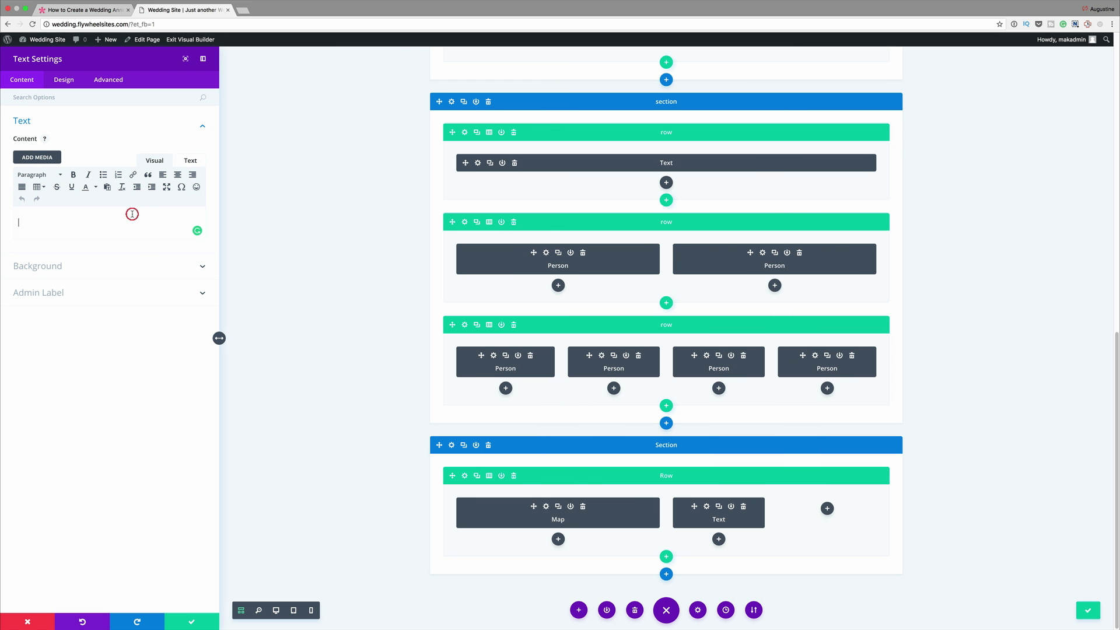
{"action": "type", "text": "Where"}
- Switch the builder to desktop view and set the "Where" module's text orientation to Center
{"action": "left_click", "coordinate": [65, 80]}
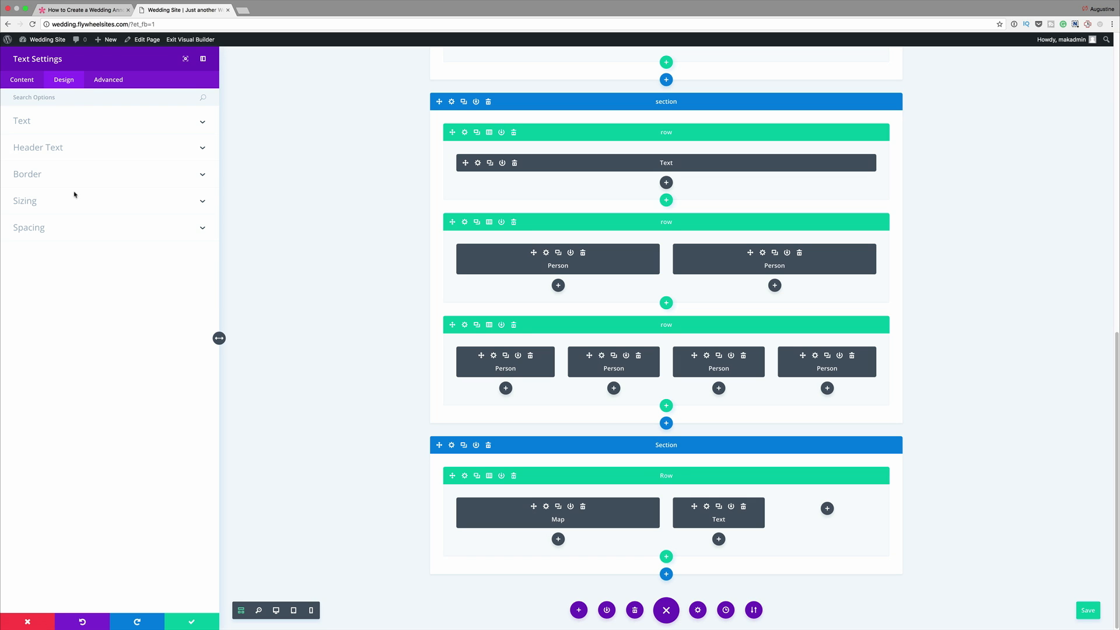
{"action": "left_click", "coordinate": [277, 611]}
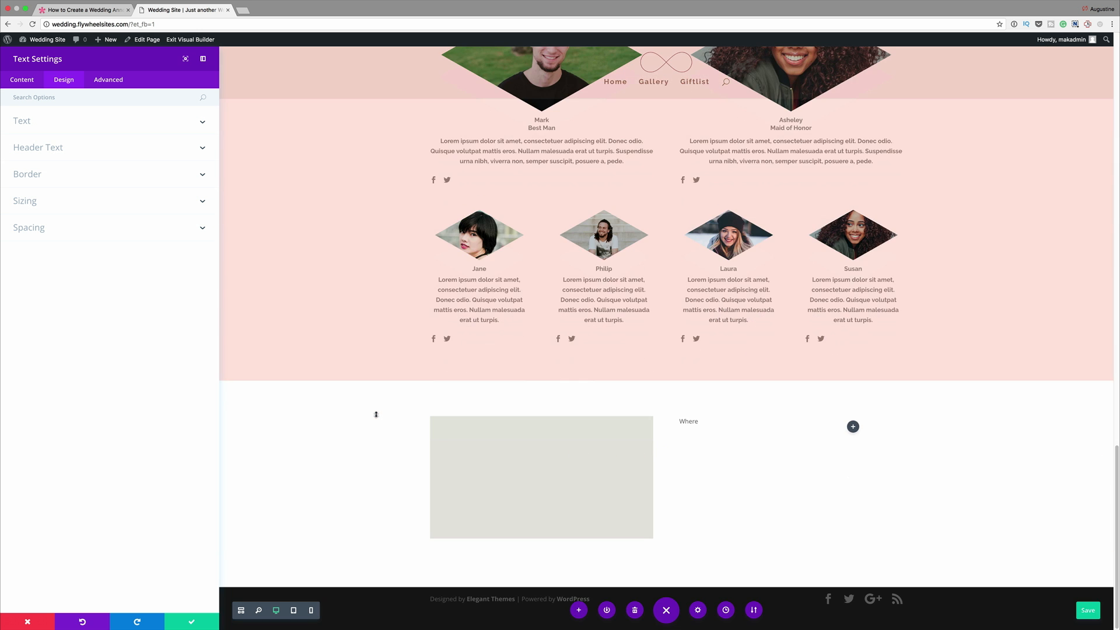
{"action": "left_click", "coordinate": [57, 122]}
{"action": "left_click", "coordinate": [50, 185]}
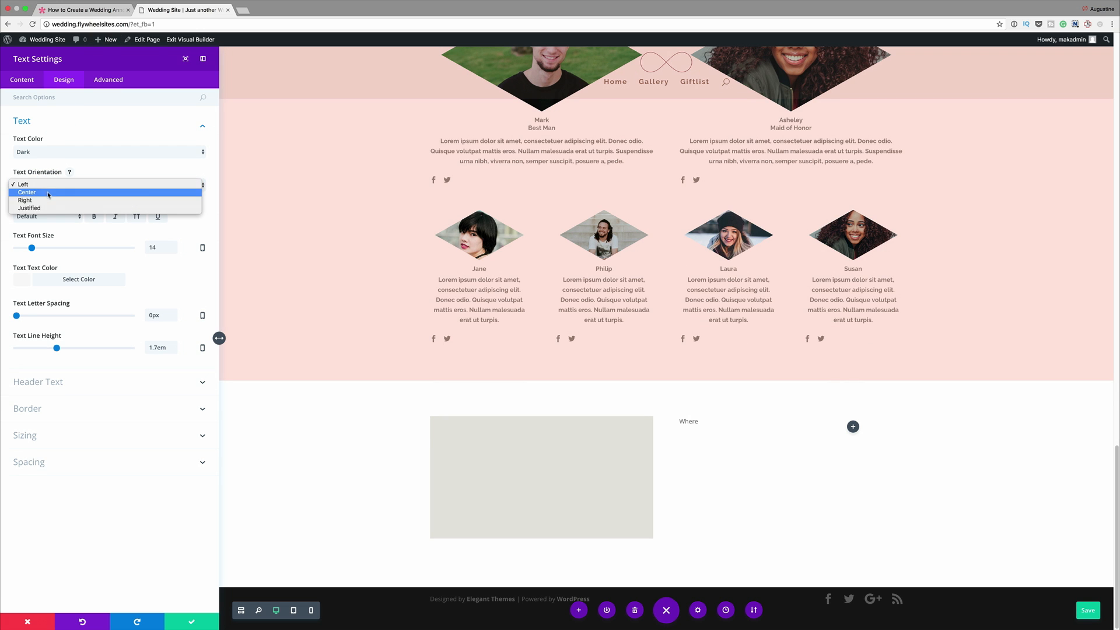
{"action": "left_click", "coordinate": [49, 193]}
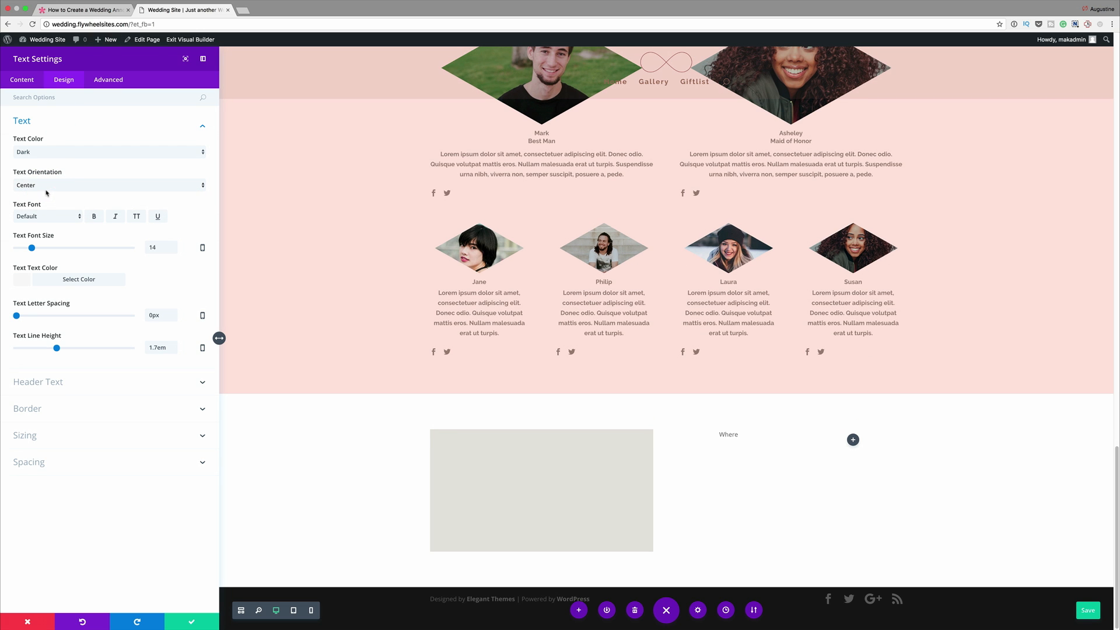
- Style the "Where" text in Tangerine at 50px with the copied brown color, and save the module
{"action": "left_click", "coordinate": [52, 215]}
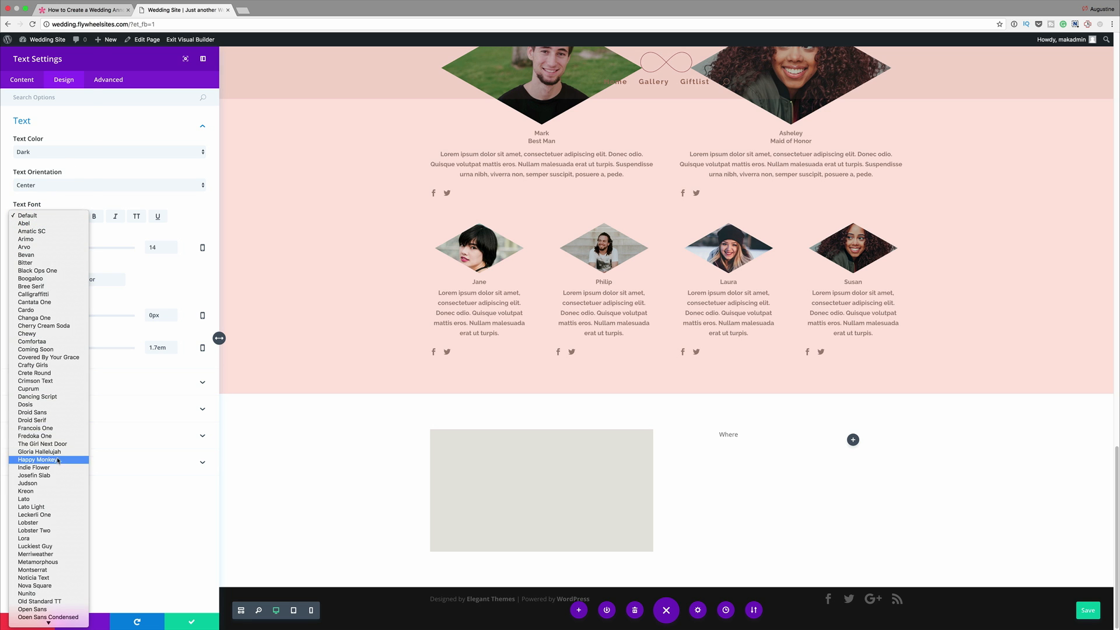
{"action": "scroll", "coordinate": [58, 458], "scroll_direction": "down", "scroll_amount": 5}
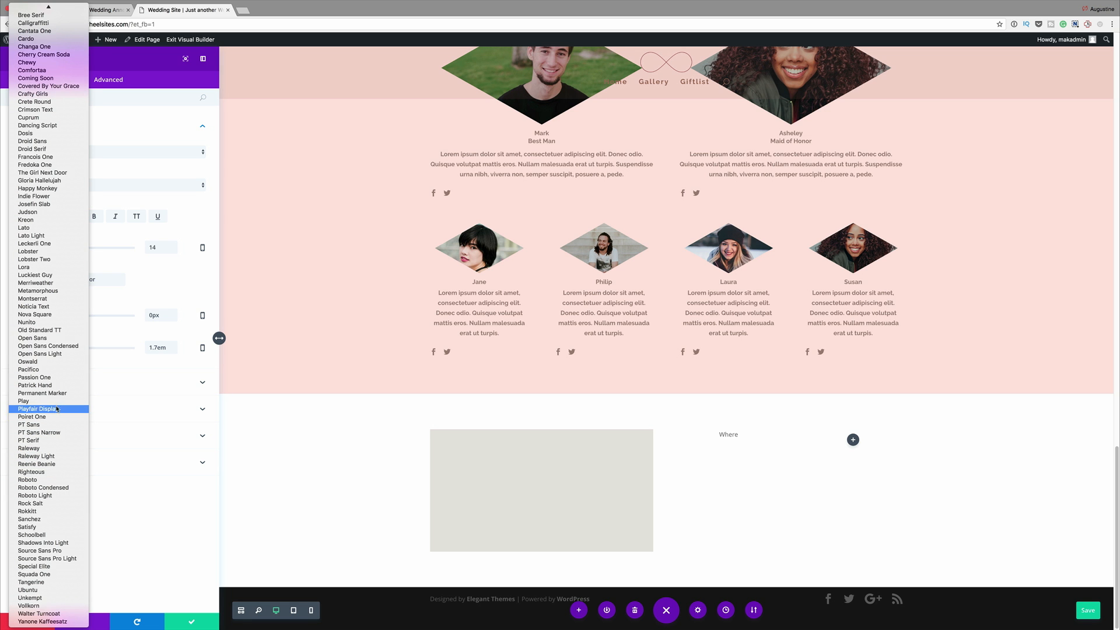
{"action": "left_click", "coordinate": [62, 583]}
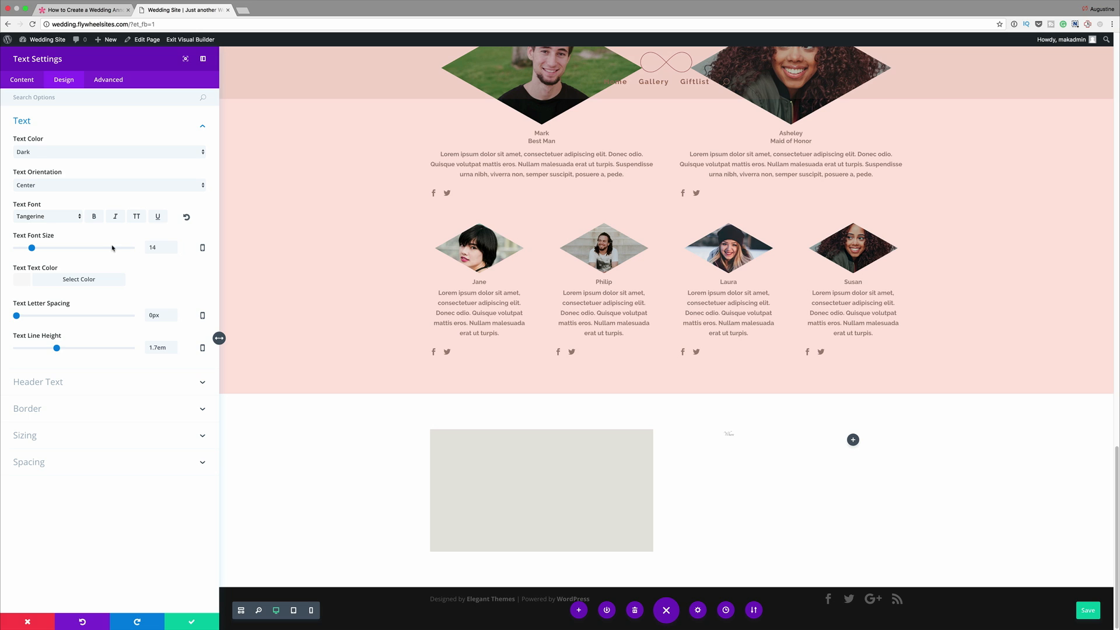
{"action": "double_click", "coordinate": [171, 248]}
{"action": "type", "text": "50"}
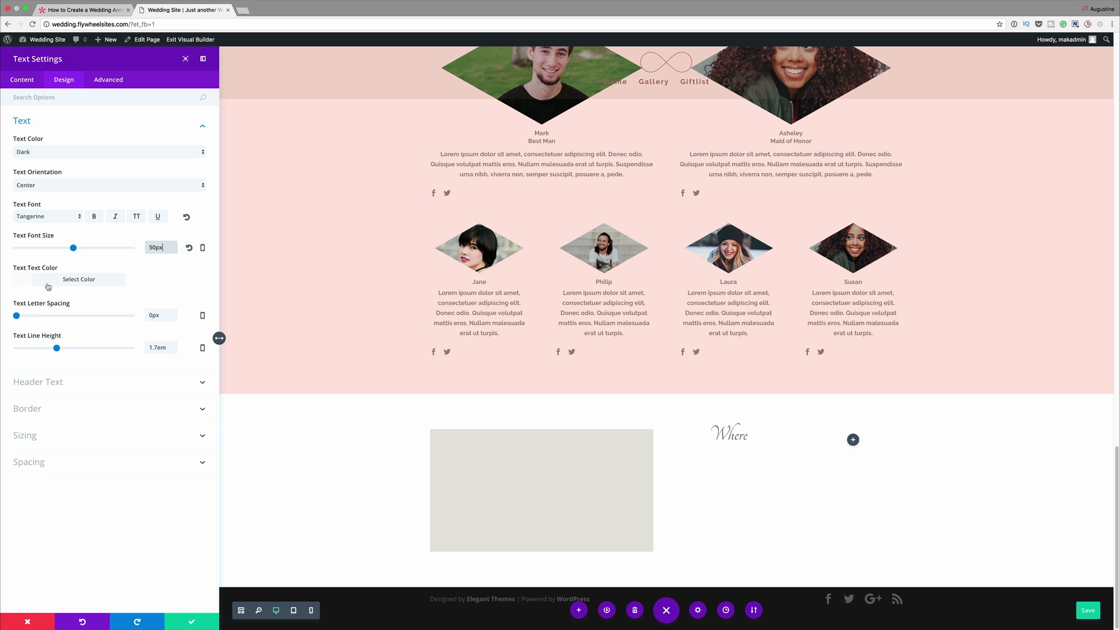
{"action": "left_click", "coordinate": [23, 280]}
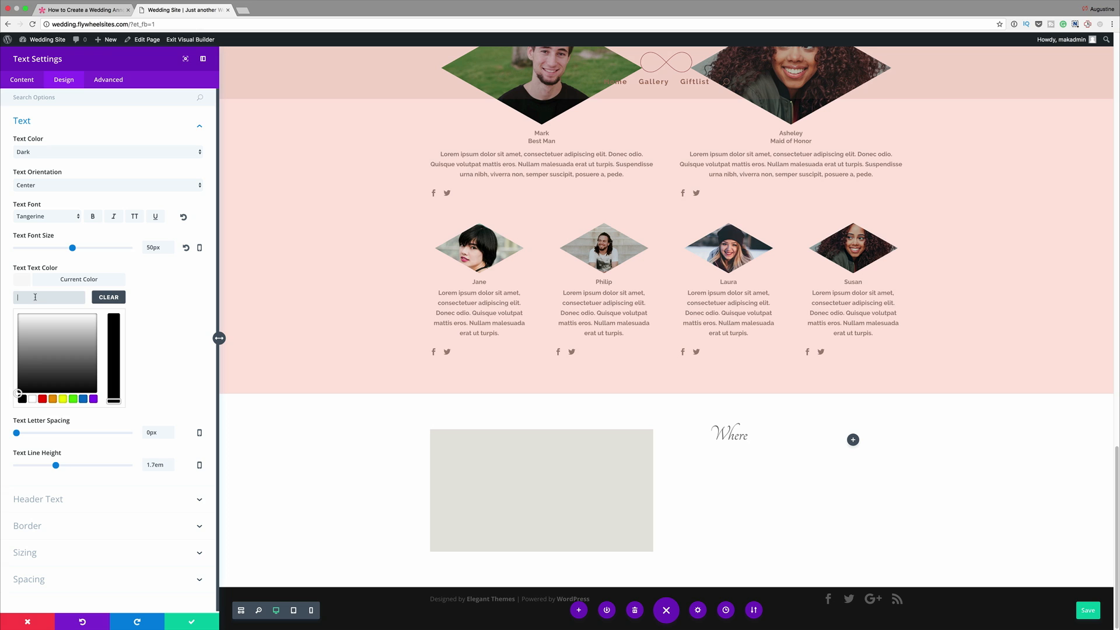
{"action": "type", "text": "#9b857b"}
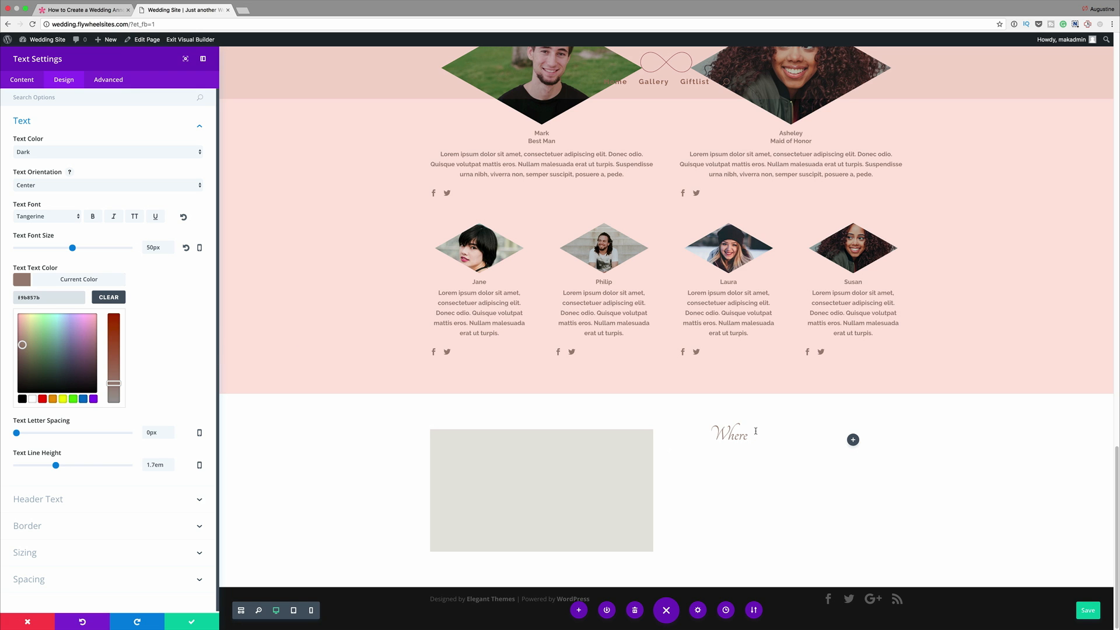
{"action": "left_click", "coordinate": [193, 622]}
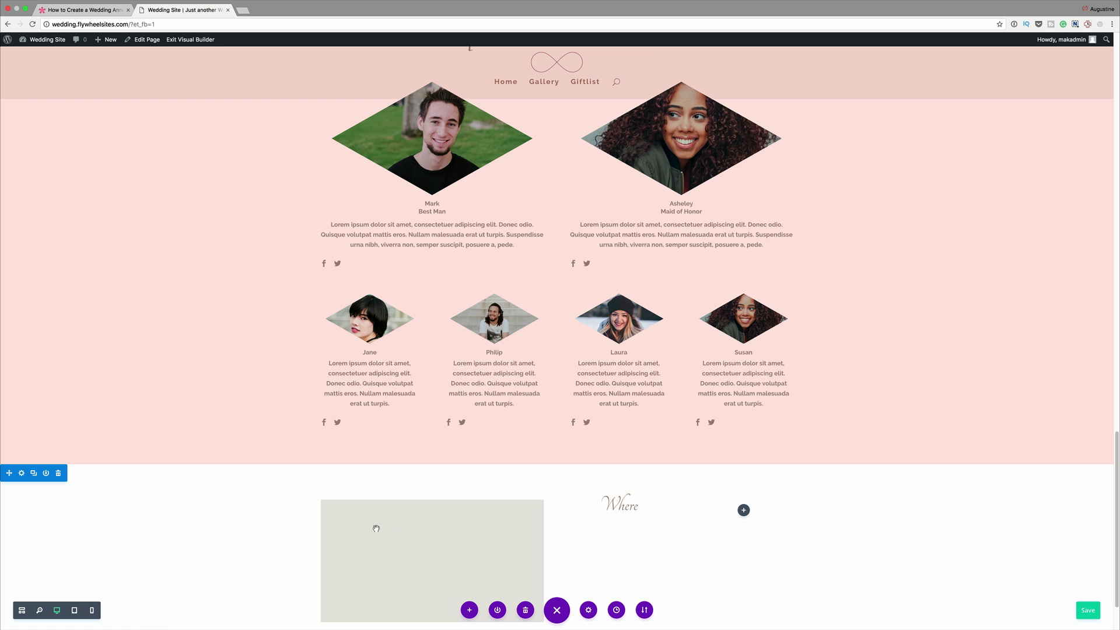
- Duplicate the "Where" module, move the copy into the empty quarter column, and change its text to "When"
{"action": "scroll", "coordinate": [645, 500], "scroll_direction": "down", "scroll_amount": 3}
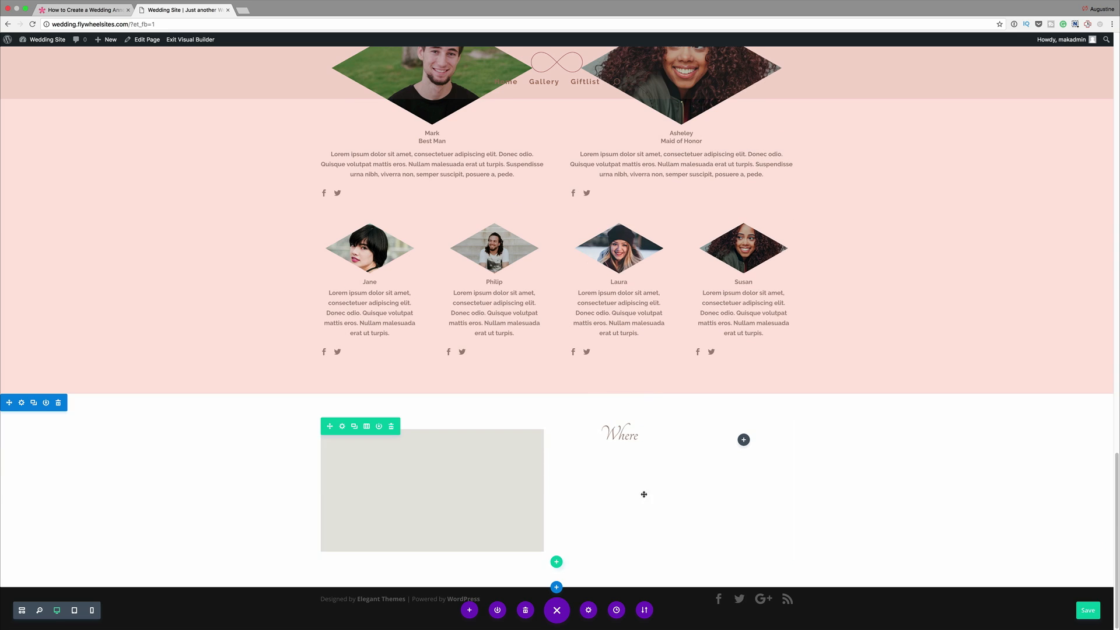
{"action": "left_click", "coordinate": [619, 403]}
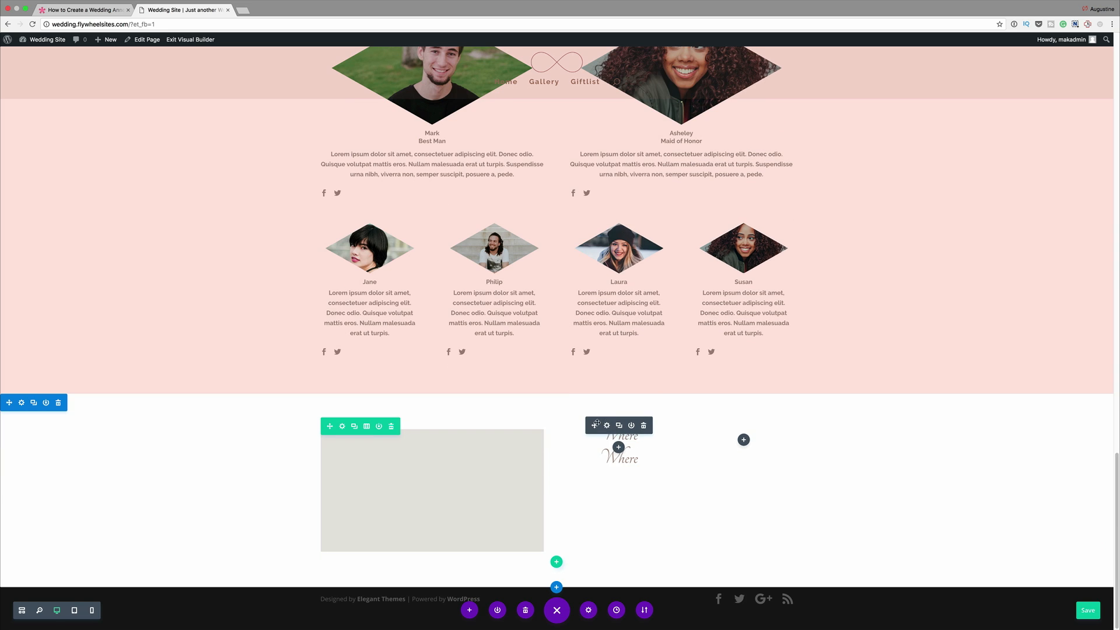
{"action": "left_click_drag", "start_coordinate": [594, 425], "coordinate": [727, 437]}
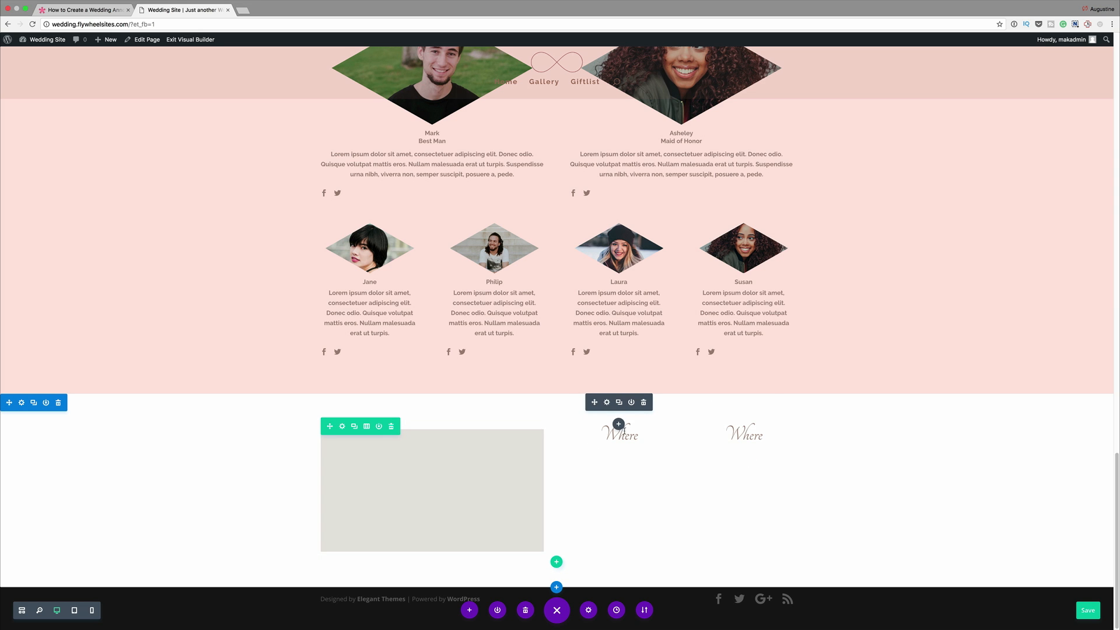
{"action": "left_click", "coordinate": [747, 435]}
{"action": "left_click_drag", "start_coordinate": [749, 434], "coordinate": [765, 436]}
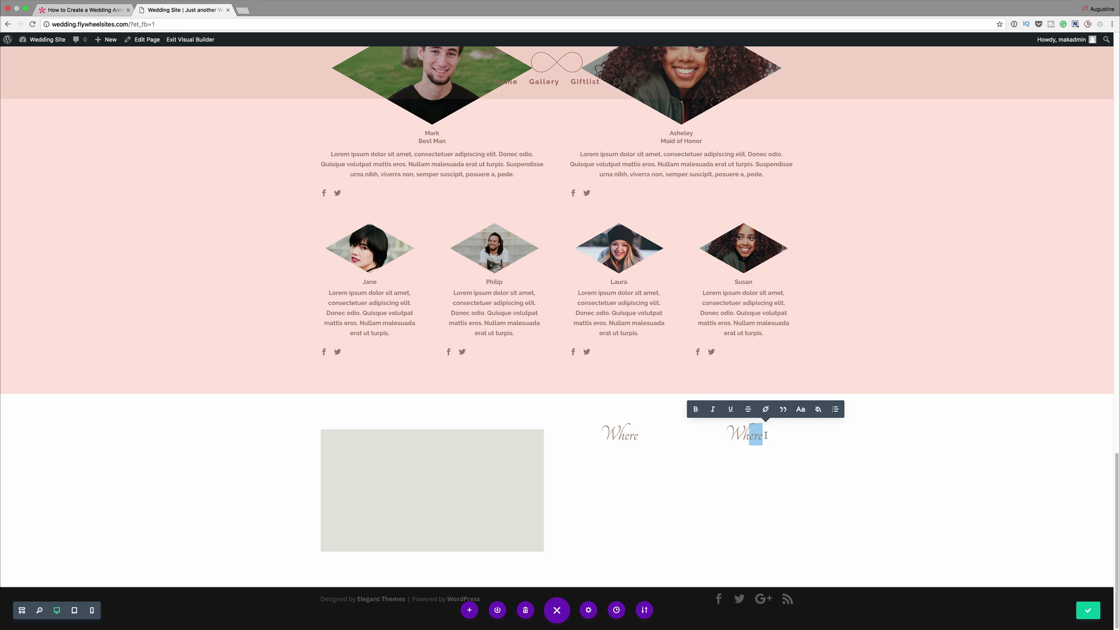
{"action": "type", "text": "en"}
{"action": "left_click", "coordinate": [895, 443]}
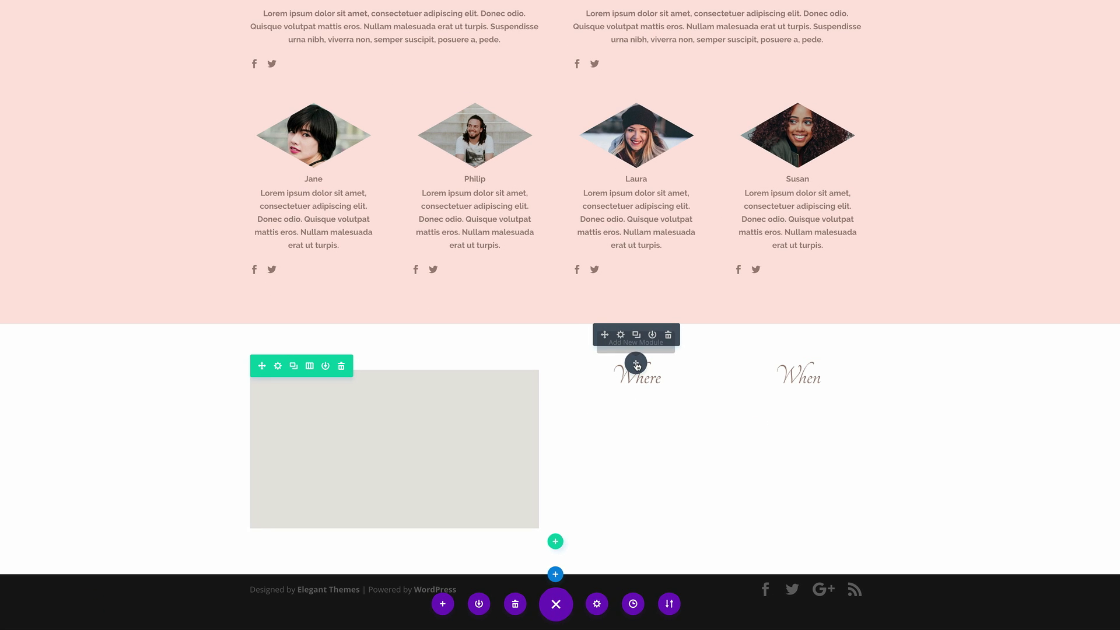
- Insert a Blurb module under the "Where" heading and enter the two-line venue address as its content
{"action": "left_click", "coordinate": [633, 371]}
{"action": "left_click", "coordinate": [614, 209]}
{"action": "type", "text": "bl"}
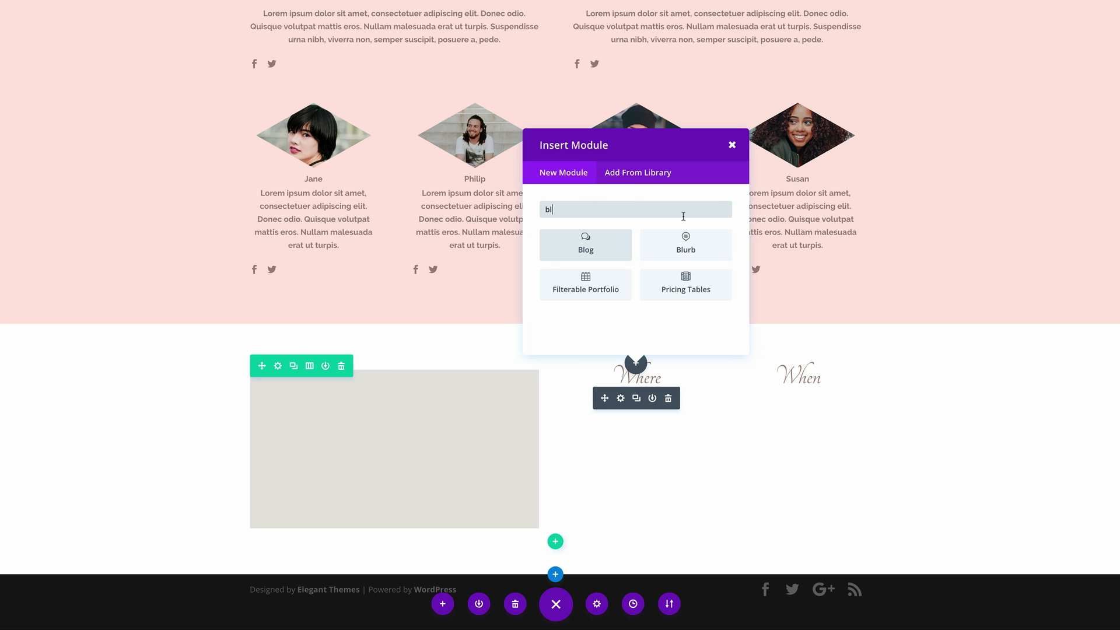
{"action": "left_click", "coordinate": [686, 245]}
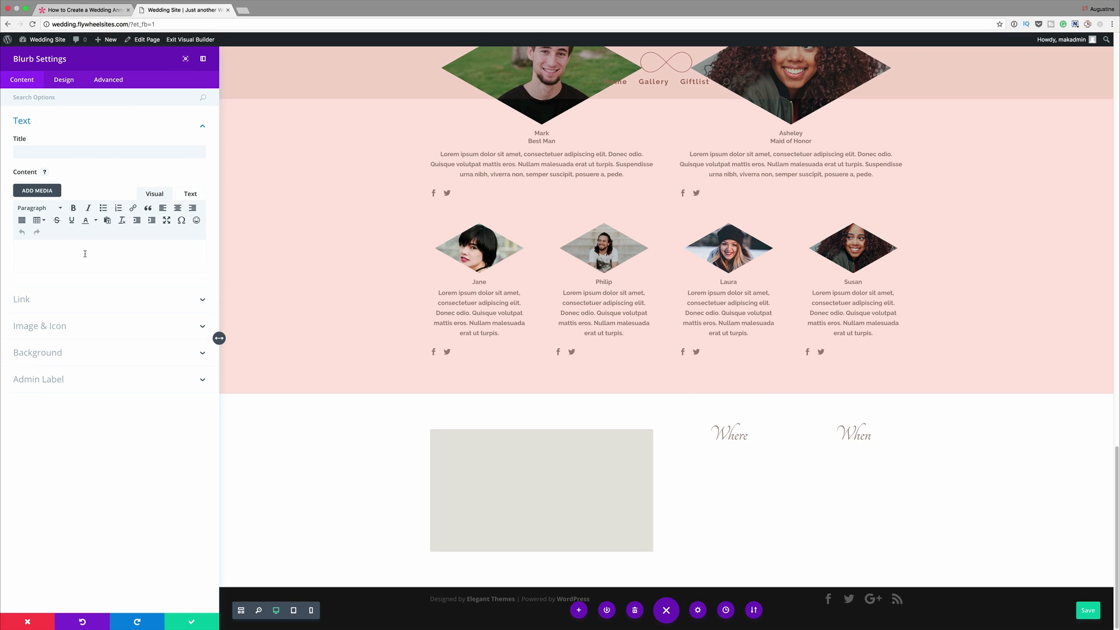
{"action": "left_click", "coordinate": [84, 253]}
{"action": "type", "text": "567 Ardvard Ave"}
{"action": "key", "text": "Return"}
{"action": "type", "text": "Nabraska, 47567"}
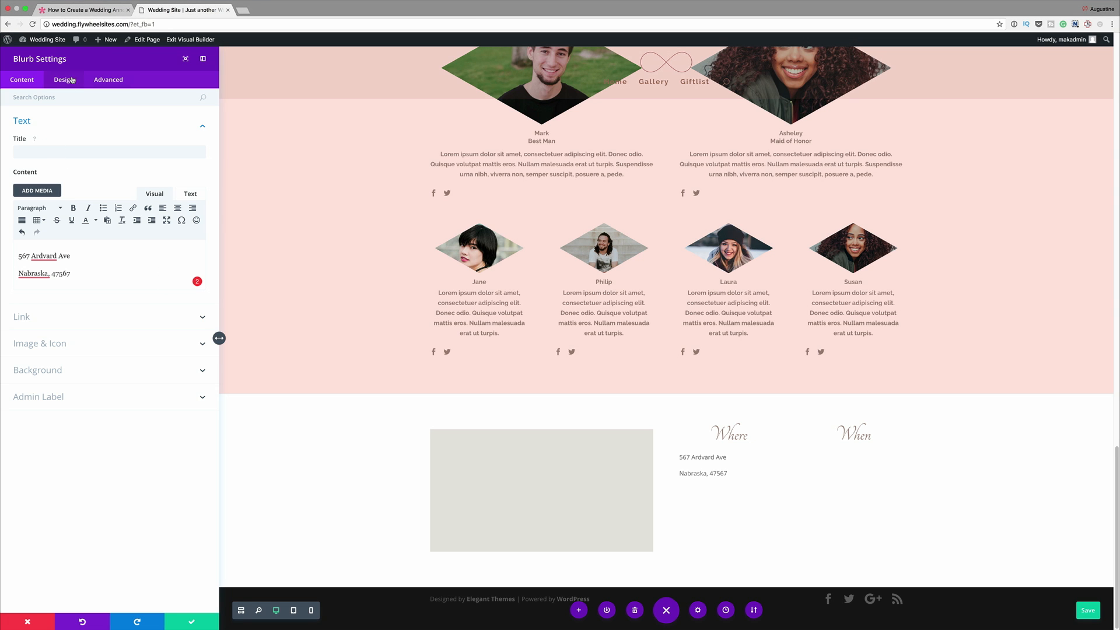
- Set the address blurb's text orientation to Center
{"action": "left_click", "coordinate": [68, 80]}
{"action": "left_click", "coordinate": [52, 150]}
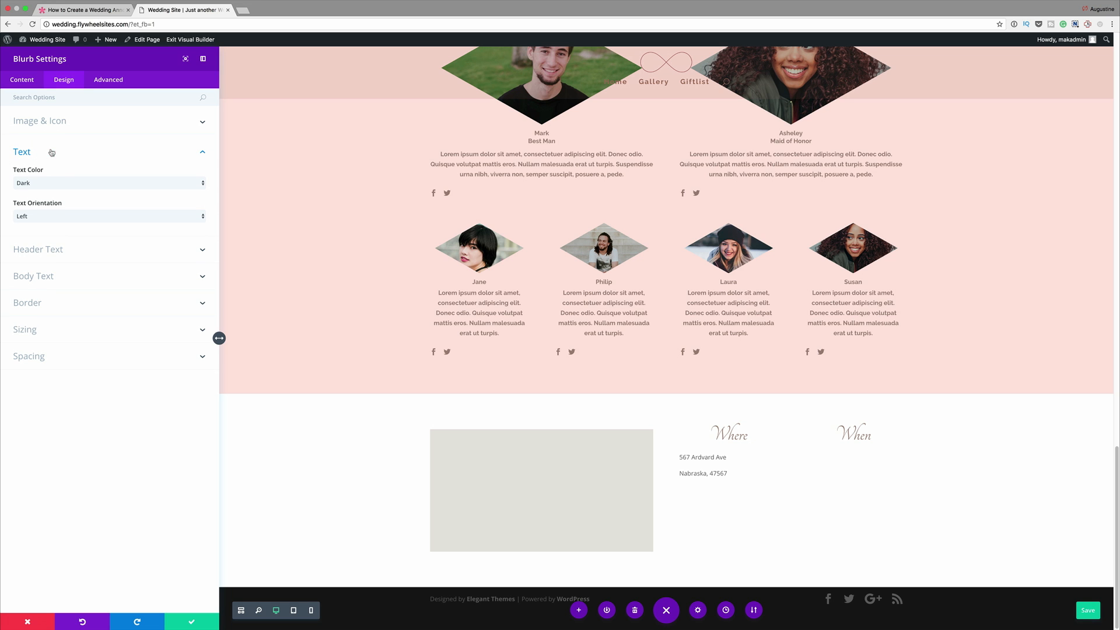
{"action": "left_click", "coordinate": [50, 219]}
{"action": "left_click", "coordinate": [49, 226]}
- Style the blurb's body text in bold Raleway Light with the copied brown color and a 1em line height
{"action": "left_click", "coordinate": [33, 276]}
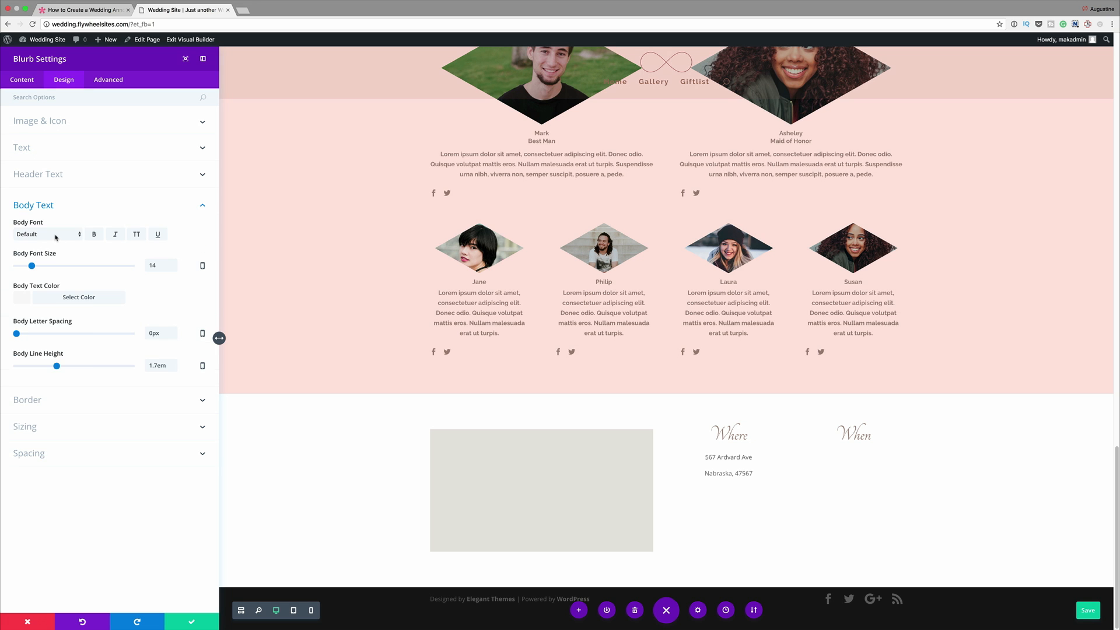
{"action": "left_click", "coordinate": [56, 233]}
{"action": "scroll", "coordinate": [61, 515], "scroll_direction": "down", "scroll_amount": 2}
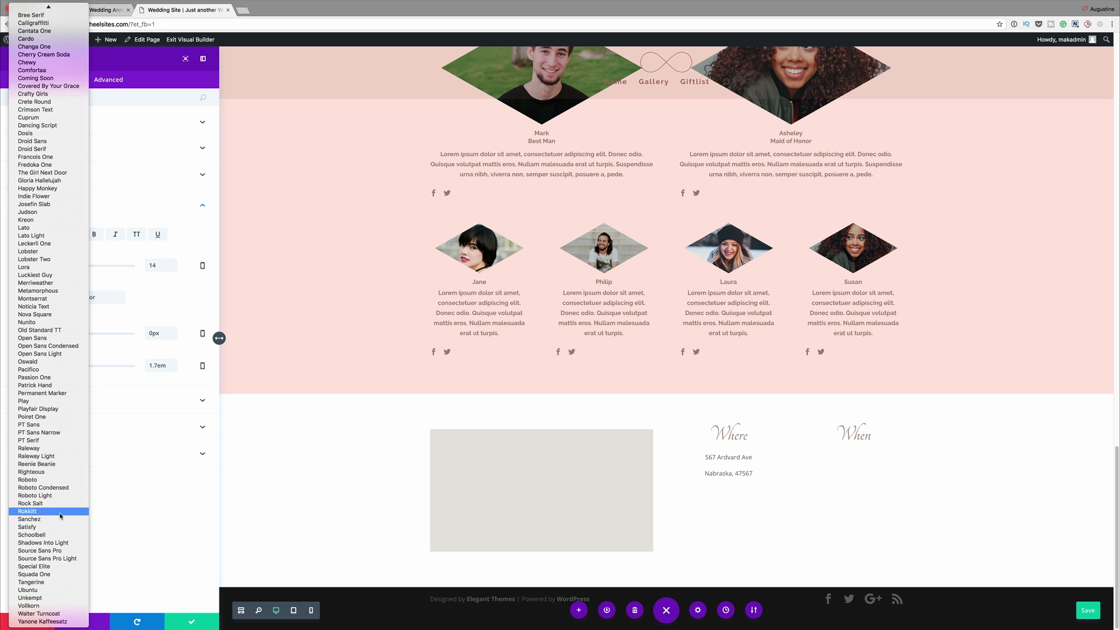
{"action": "left_click", "coordinate": [55, 456]}
{"action": "left_click", "coordinate": [93, 234]}
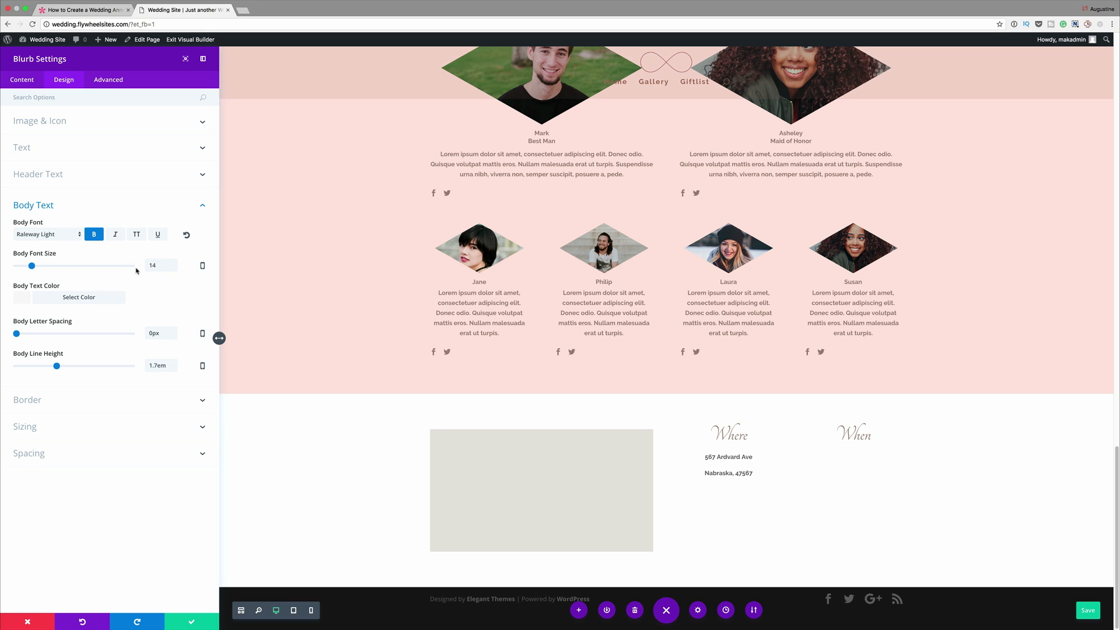
{"action": "left_click", "coordinate": [21, 297]}
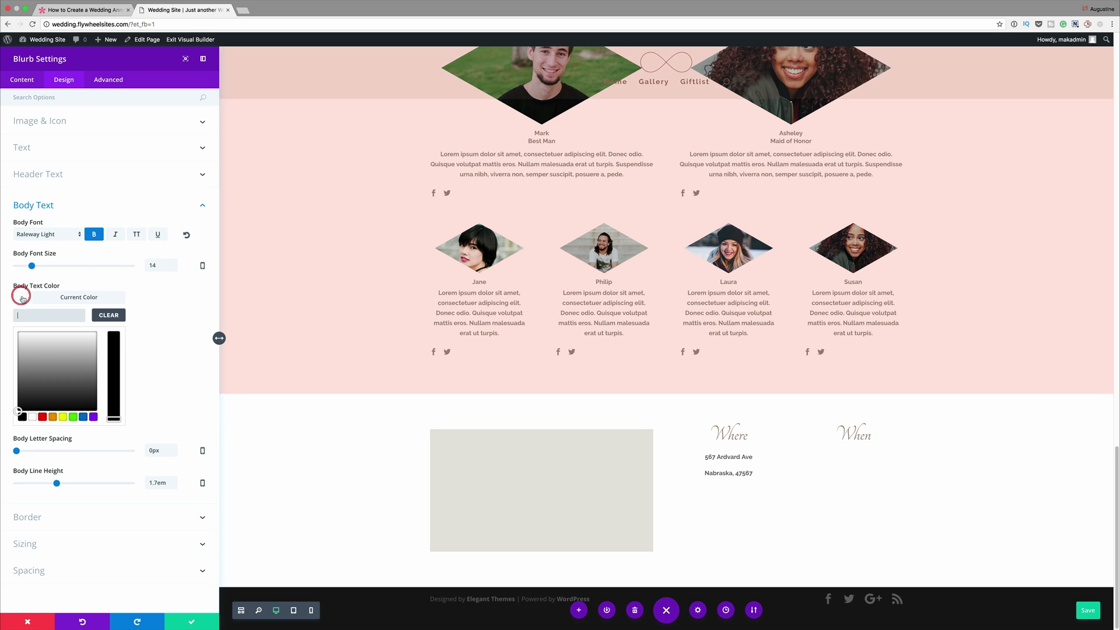
{"action": "left_click", "coordinate": [49, 315]}
{"action": "type", "text": "#9b857b"}
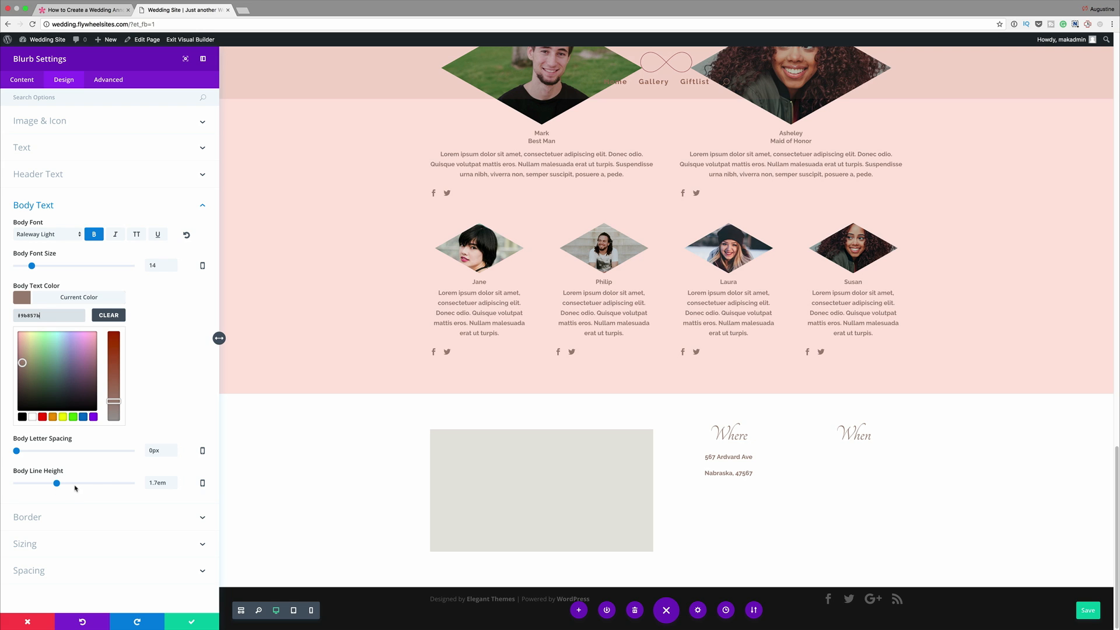
{"action": "left_click_drag", "start_coordinate": [58, 486], "coordinate": [15, 485]}
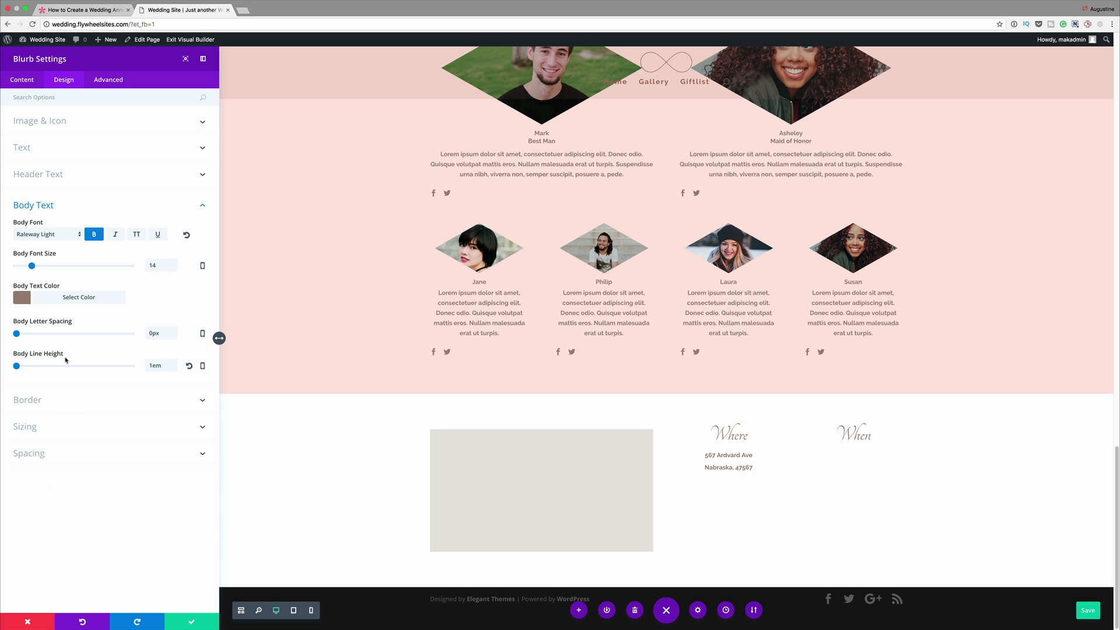
- Enable an icon for the address blurb and choose the map pin
{"action": "left_click", "coordinate": [29, 80]}
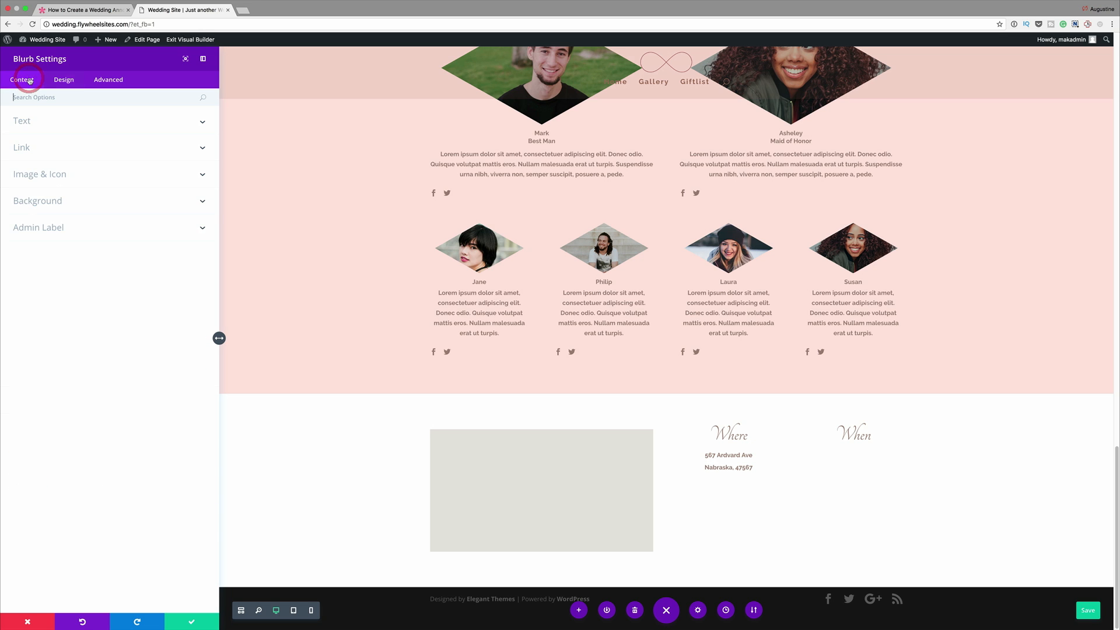
{"action": "left_click", "coordinate": [56, 175]}
{"action": "left_click", "coordinate": [35, 210]}
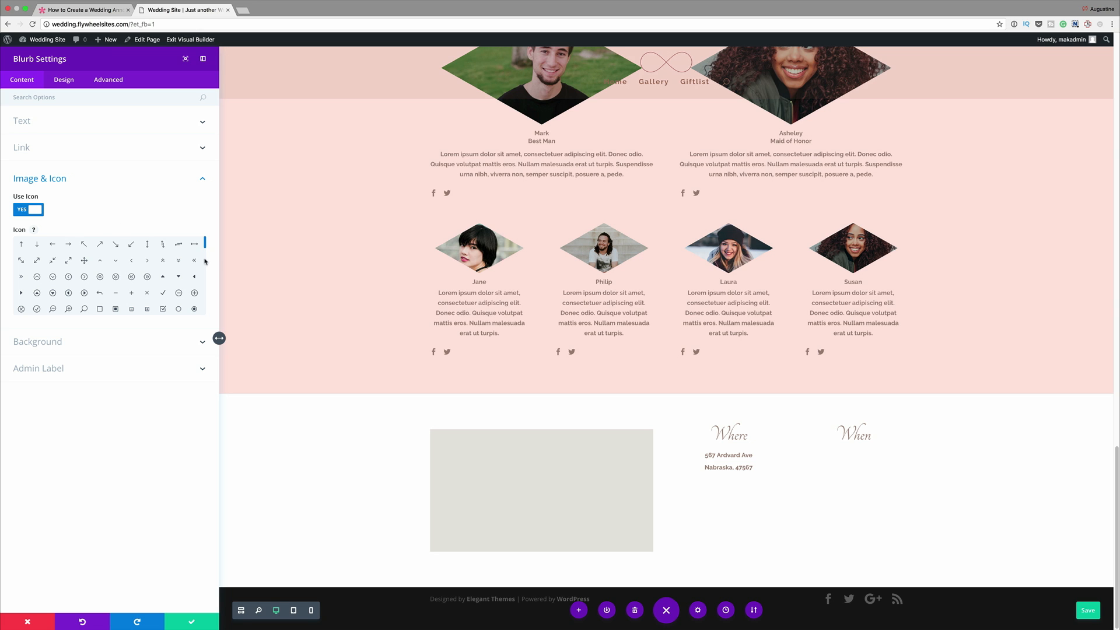
{"action": "scroll", "coordinate": [204, 249], "scroll_direction": "down", "scroll_amount": 5}
{"action": "left_click", "coordinate": [53, 285]}
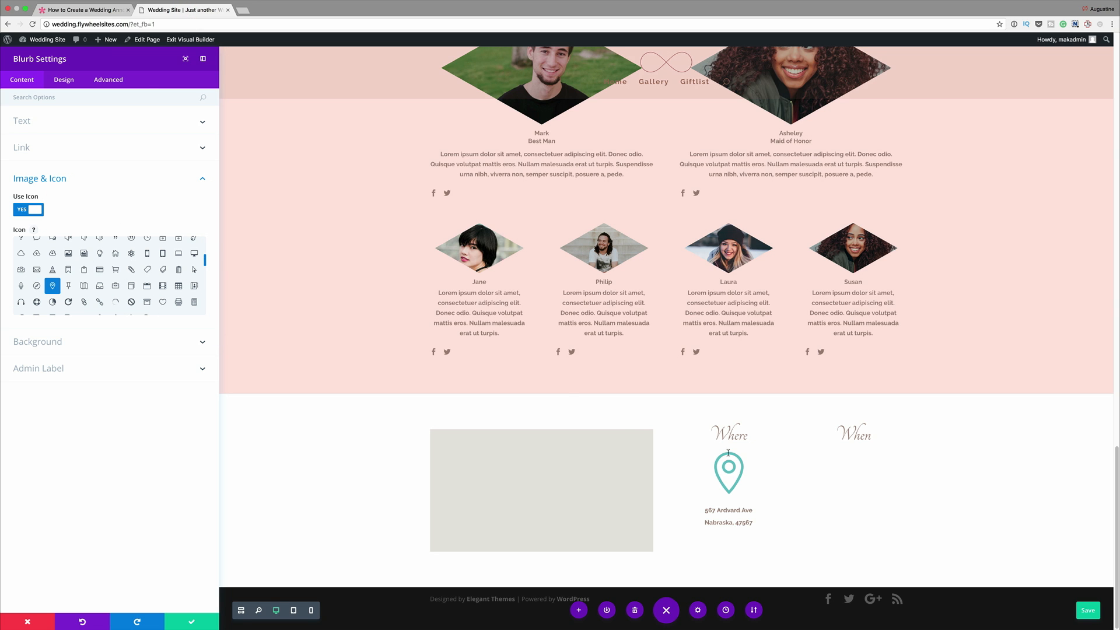
- Turn on a custom icon font size for the address blurb and set it to 42px
{"action": "left_click", "coordinate": [40, 98]}
{"action": "type", "text": "Ic"}
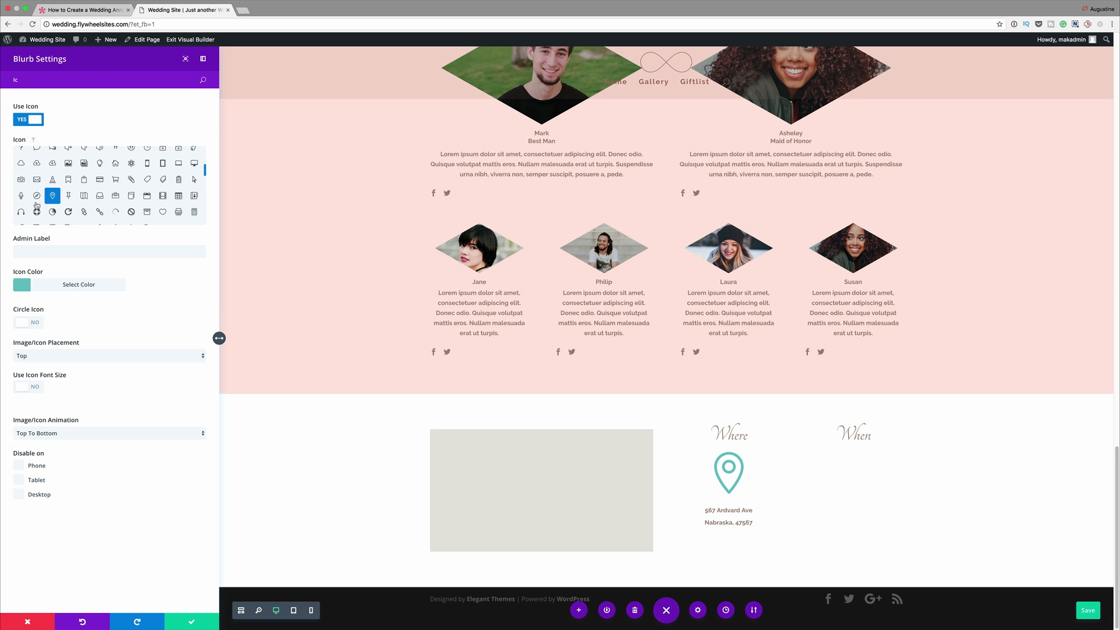
{"action": "left_click", "coordinate": [36, 389]}
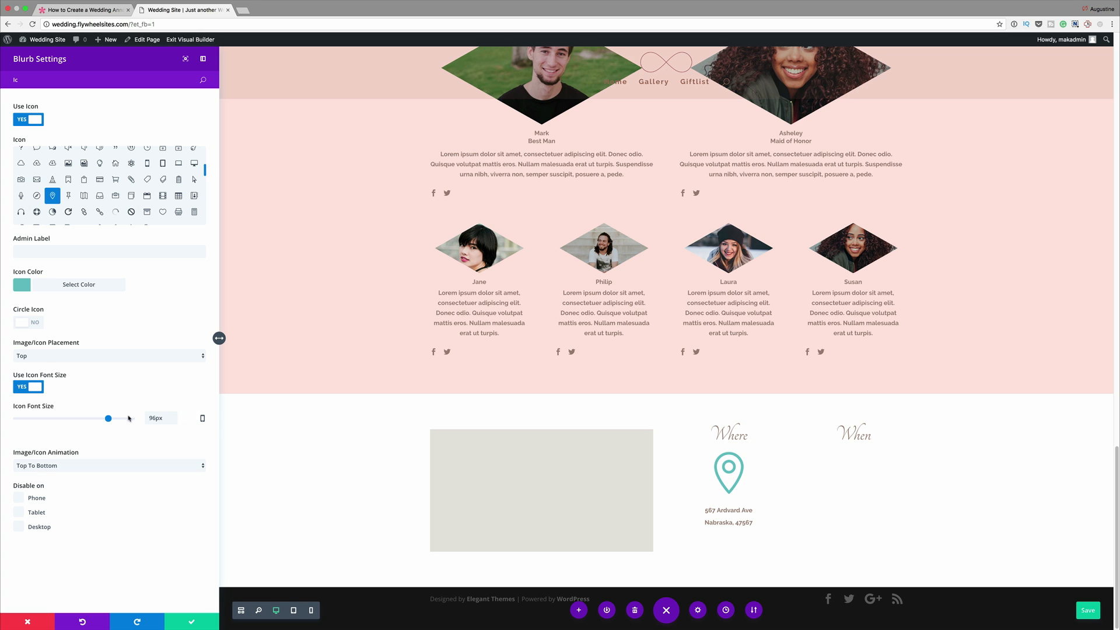
{"action": "double_click", "coordinate": [155, 417]}
{"action": "type", "text": "42"}
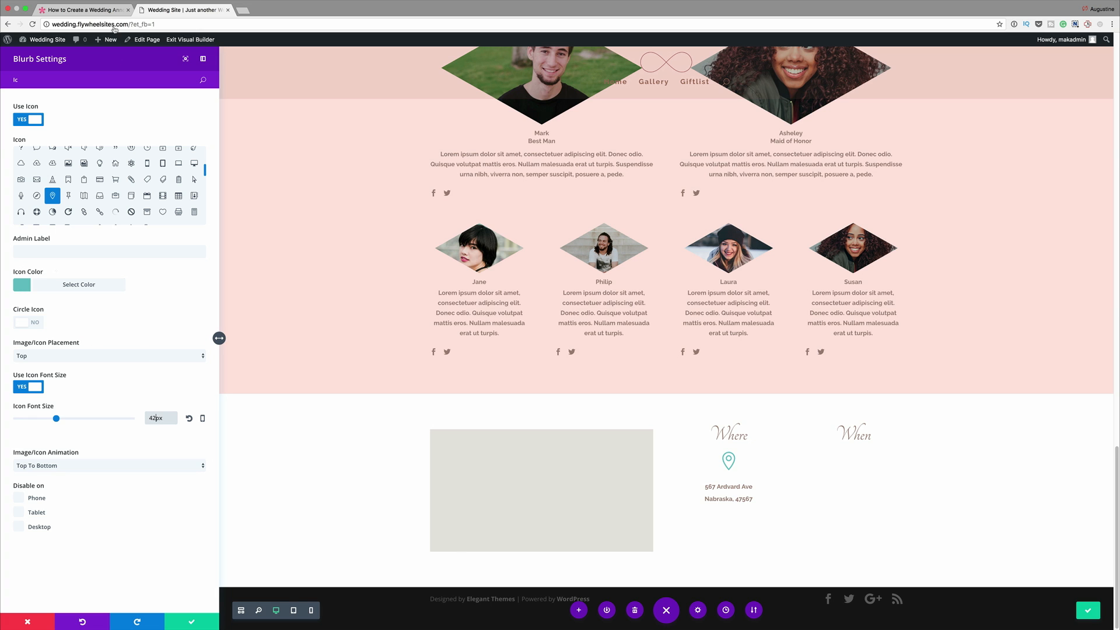
- Apply the copied brown color to the address blurb's icon and save the blurb
{"action": "left_click", "coordinate": [25, 288]}
{"action": "left_click_drag", "start_coordinate": [18, 302], "coordinate": [40, 302]}
{"action": "type", "text": "#9b857b"}
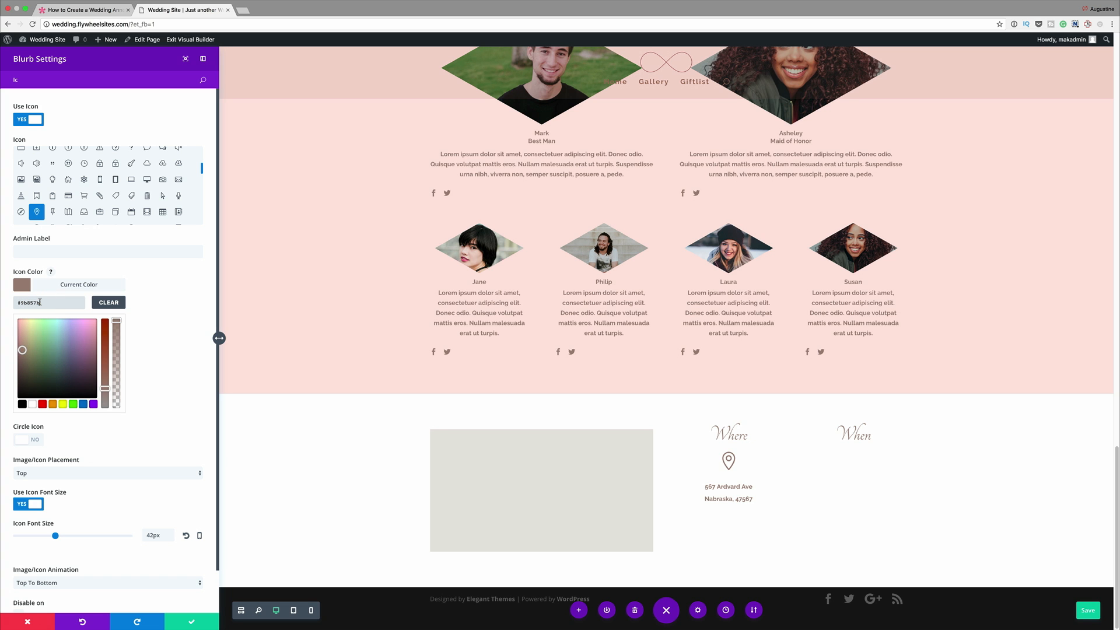
{"action": "left_click", "coordinate": [193, 623]}
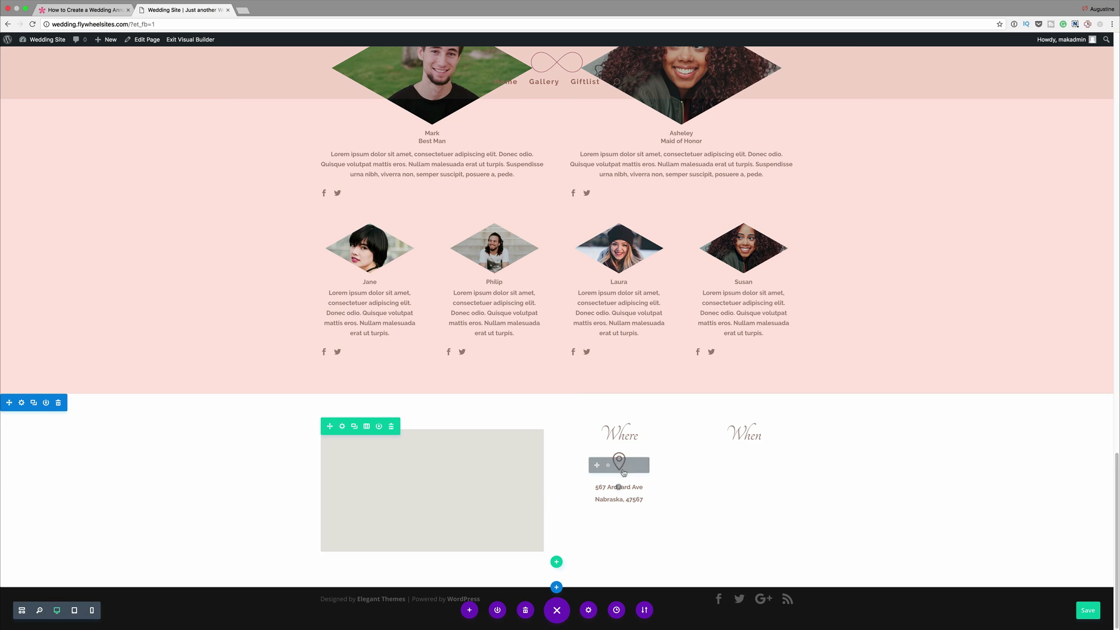
- Duplicate the address blurb, move the copy under the "When" heading and replace its content with the copied Lorem ipsum text
{"action": "left_click", "coordinate": [619, 466]}
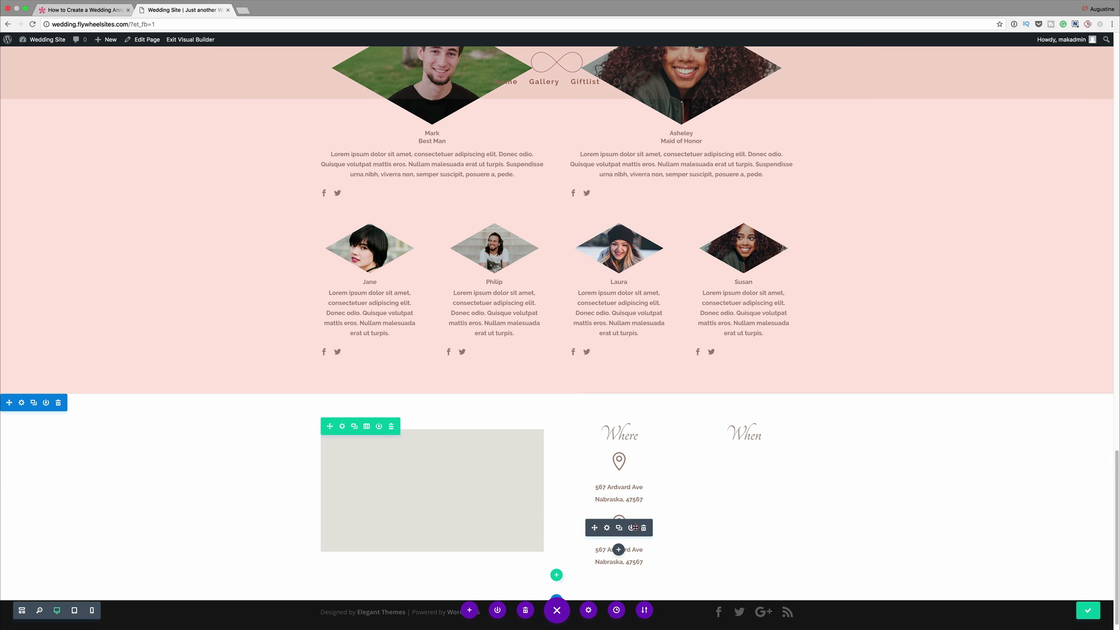
{"action": "left_click_drag", "start_coordinate": [594, 527], "coordinate": [732, 468]}
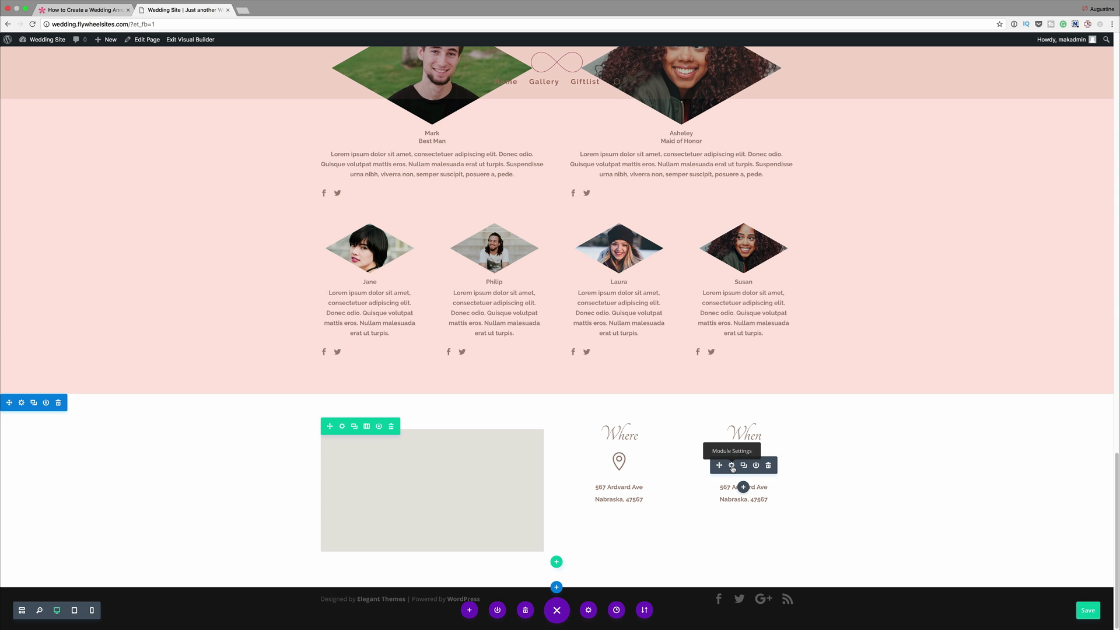
{"action": "left_click", "coordinate": [732, 466]}
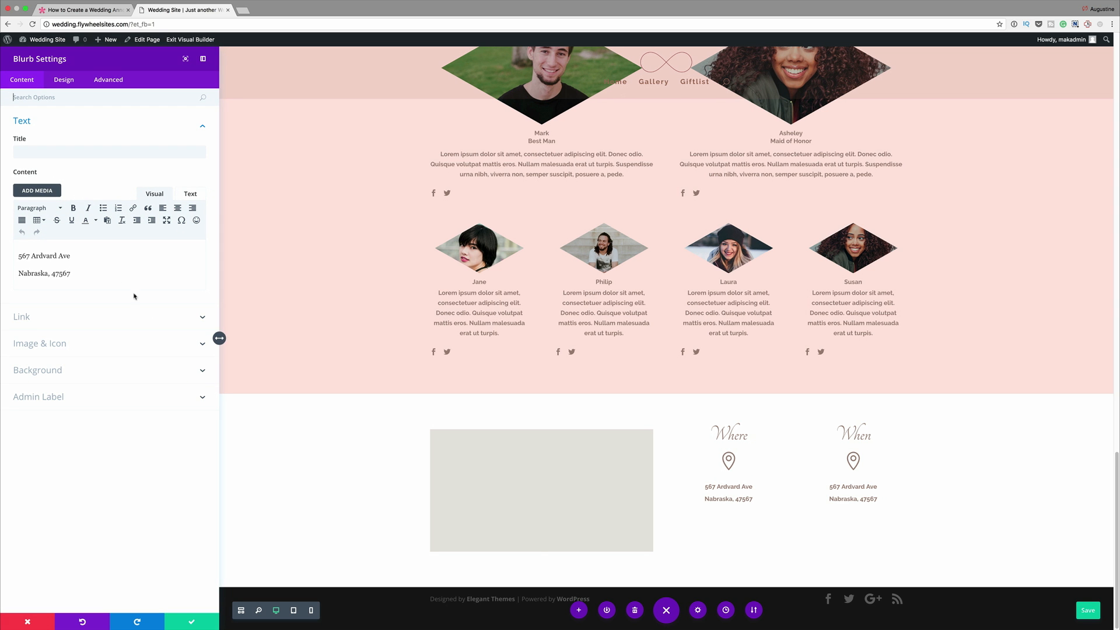
{"action": "left_click", "coordinate": [38, 269]}
{"action": "left_click", "coordinate": [74, 273]}
{"action": "left_click_drag", "start_coordinate": [74, 273], "coordinate": [12, 247]}
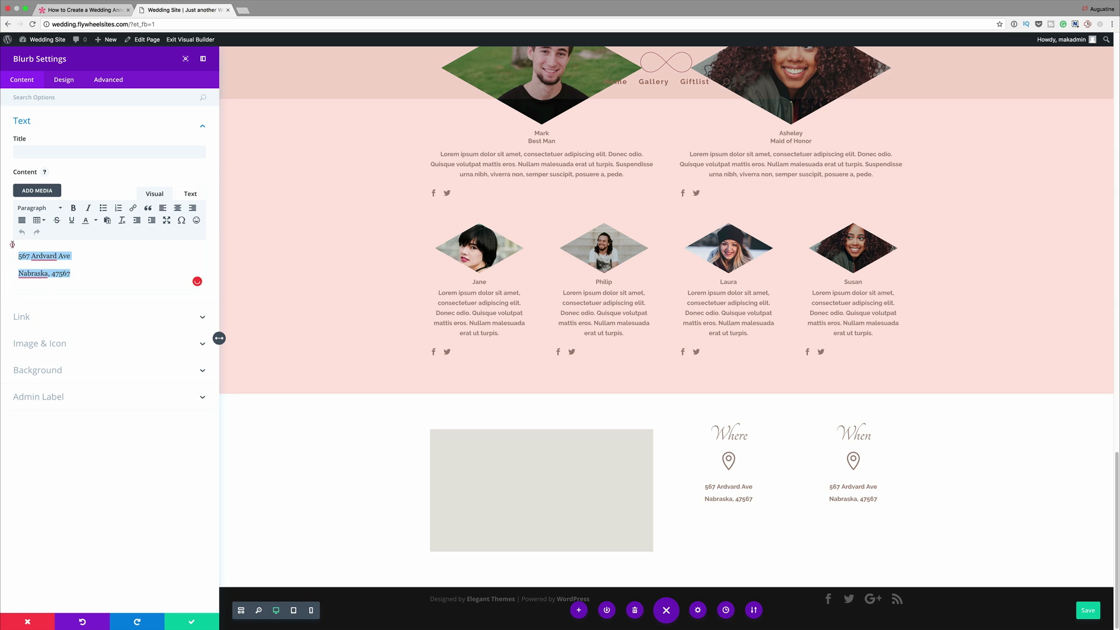
{"action": "type", "text": "Lorem ipsum dolor sit amet, consectetuer adipiscing elit. Donec odio. Quisque volutpat mattis eros"}
- Change the "When" blurb's icon from the map pin to the clock
{"action": "left_click", "coordinate": [59, 343]}
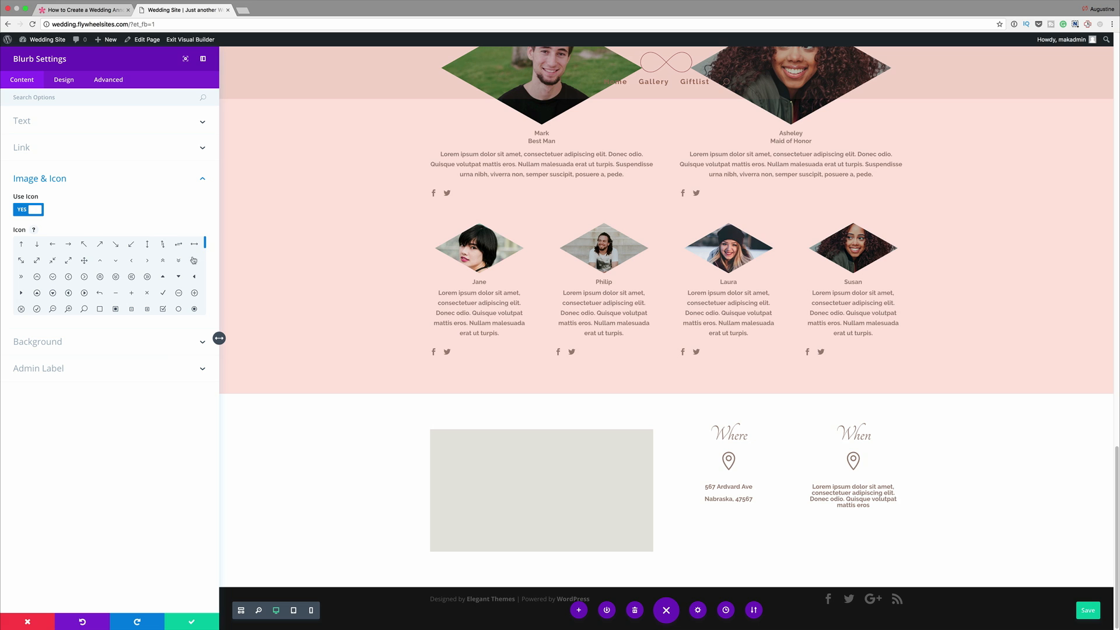
{"action": "left_click_drag", "start_coordinate": [205, 245], "coordinate": [205, 270]}
{"action": "scroll", "coordinate": [147, 262], "scroll_direction": "up", "scroll_amount": 3}
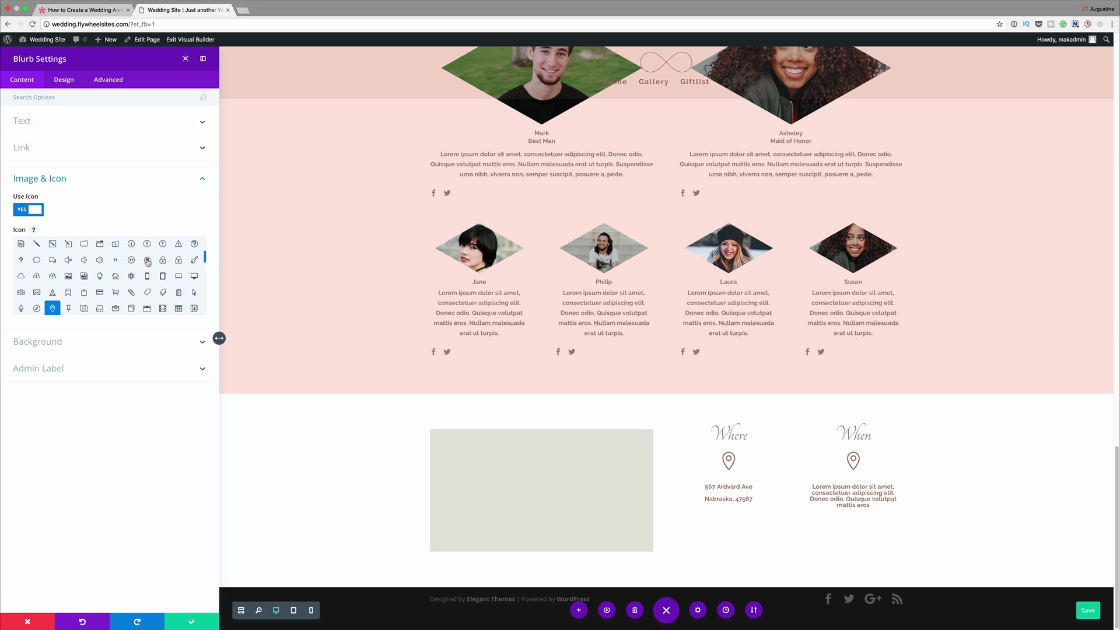
{"action": "left_click", "coordinate": [147, 261]}
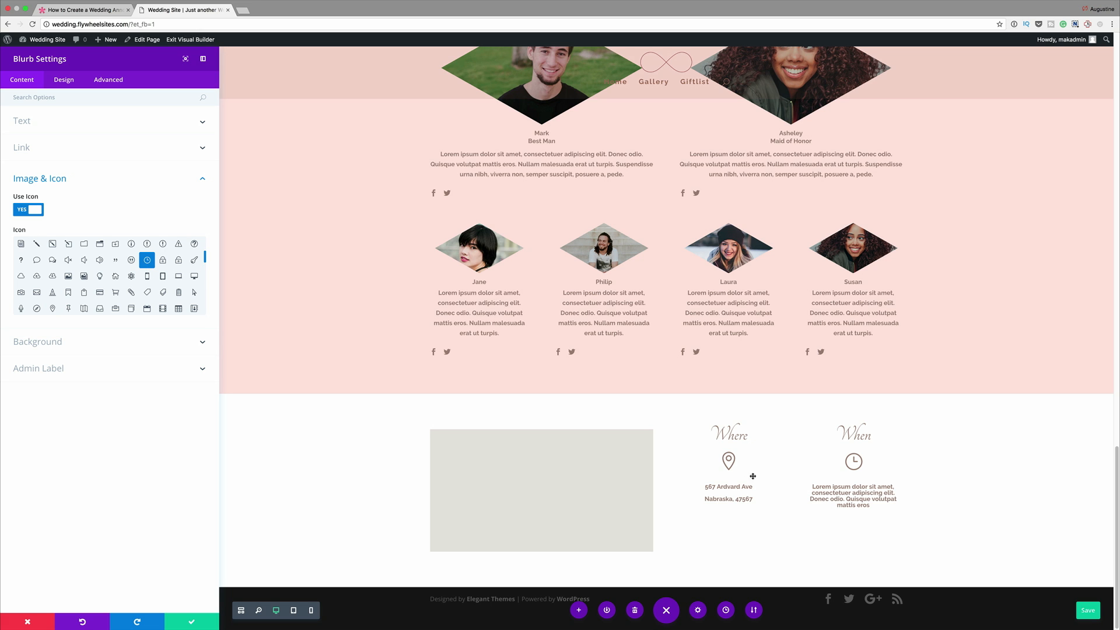
- Set the "When" blurb's body line height to 1.5em and save the blurb
{"action": "left_click", "coordinate": [40, 125]}
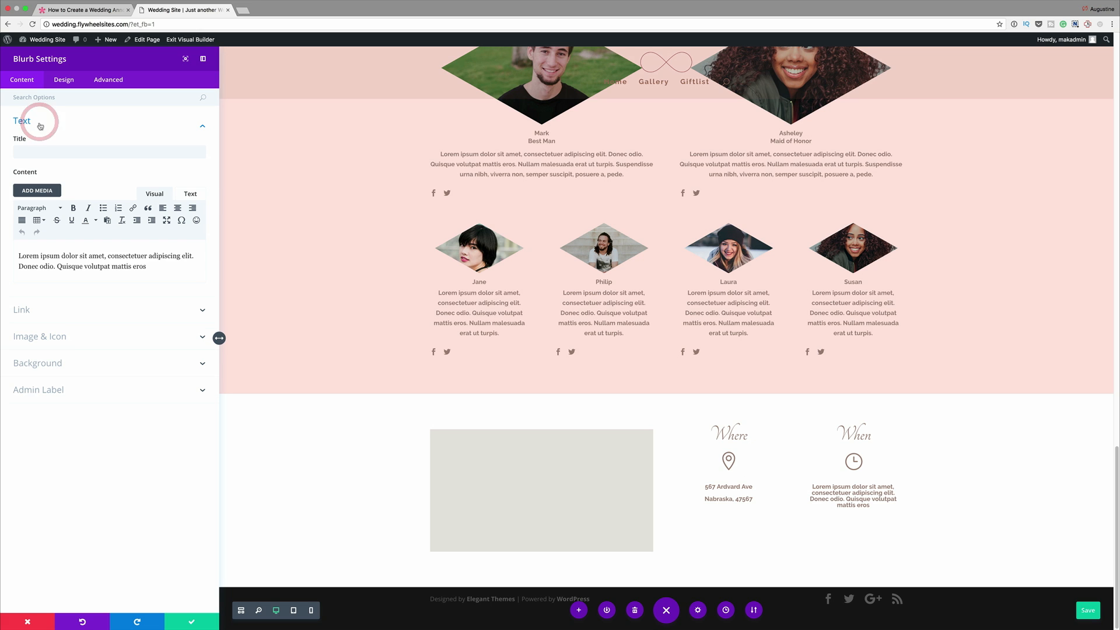
{"action": "left_click", "coordinate": [65, 82]}
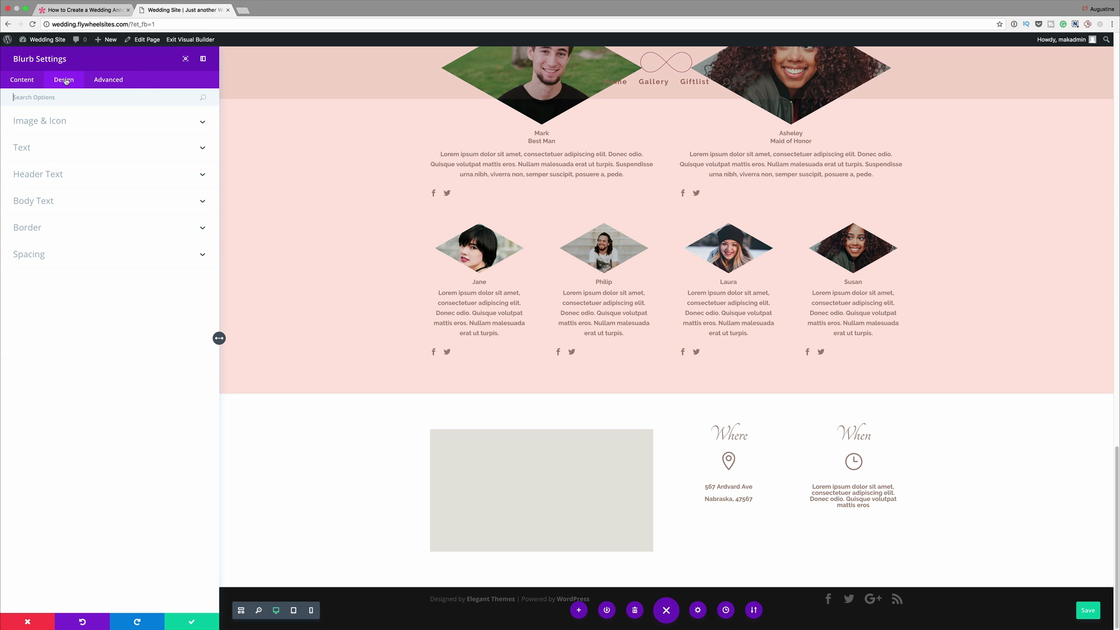
{"action": "left_click", "coordinate": [44, 153]}
{"action": "left_click", "coordinate": [46, 277]}
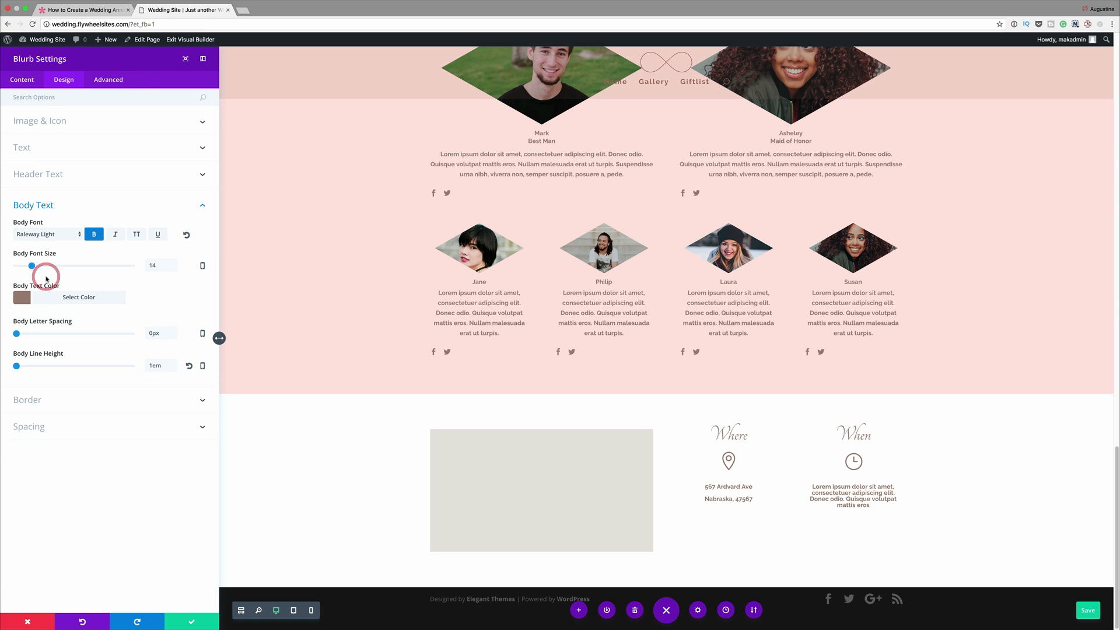
{"action": "left_click_drag", "start_coordinate": [17, 368], "coordinate": [48, 374]}
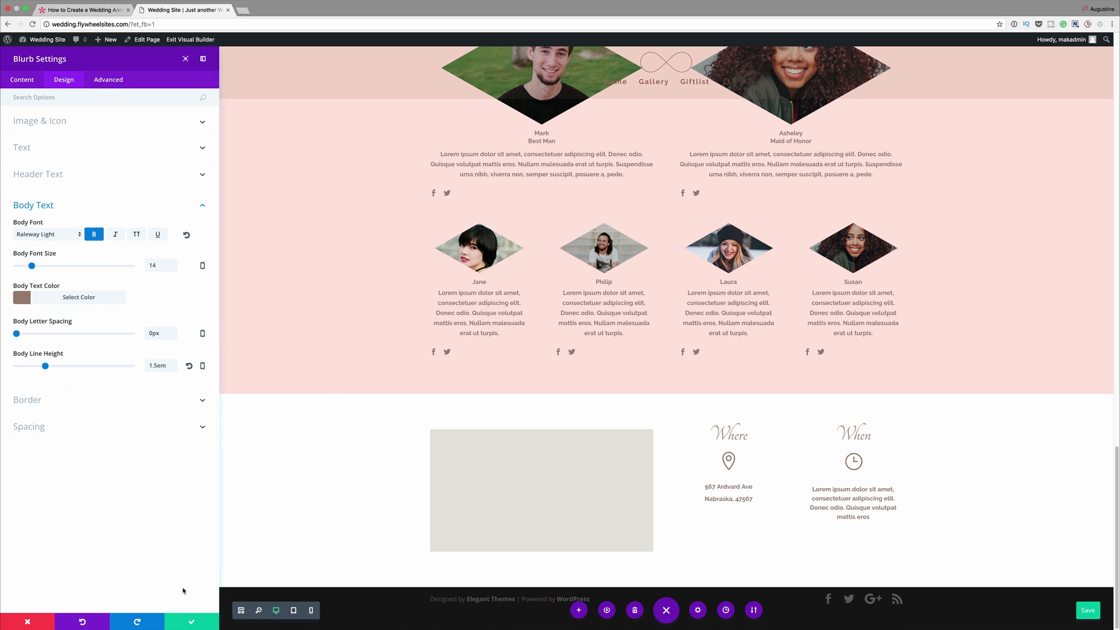
{"action": "left_click", "coordinate": [191, 621]}
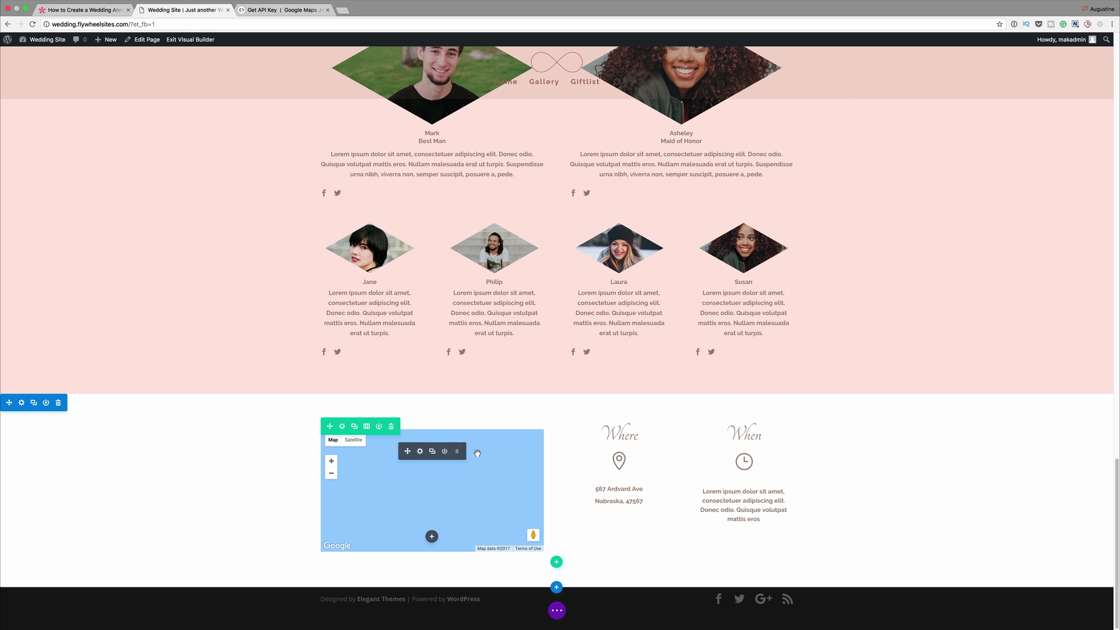
- From the map module's settings, open Divi Theme Options, paste the Google API key into its field and save the options
{"action": "left_click", "coordinate": [420, 452]}
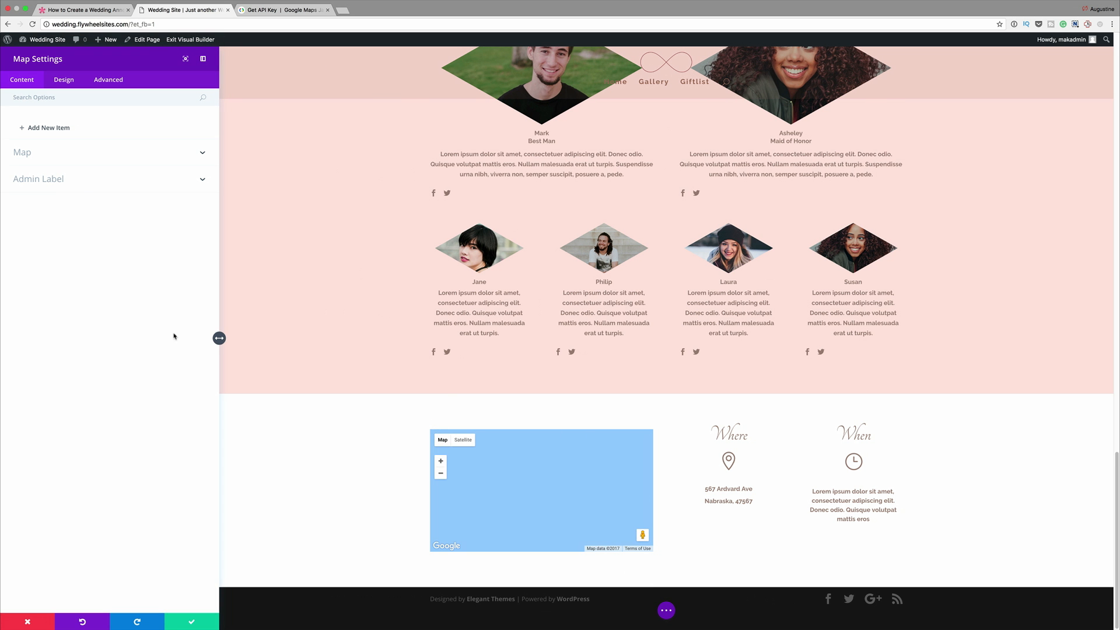
{"action": "left_click", "coordinate": [52, 154]}
{"action": "left_click", "coordinate": [54, 207]}
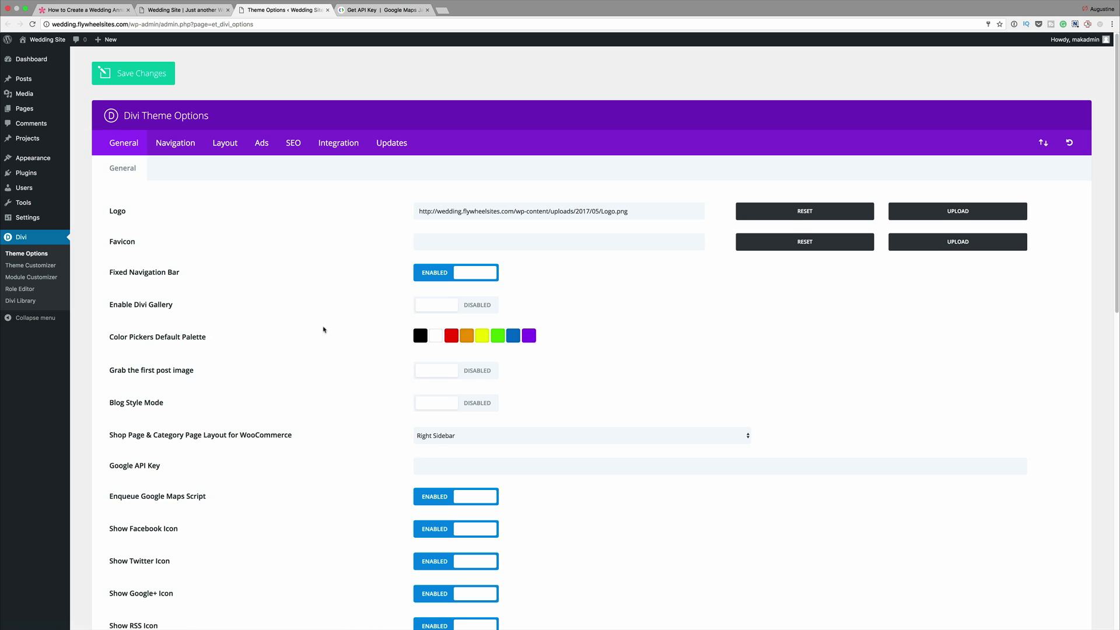
{"action": "scroll", "coordinate": [324, 327], "scroll_direction": "down", "scroll_amount": 3}
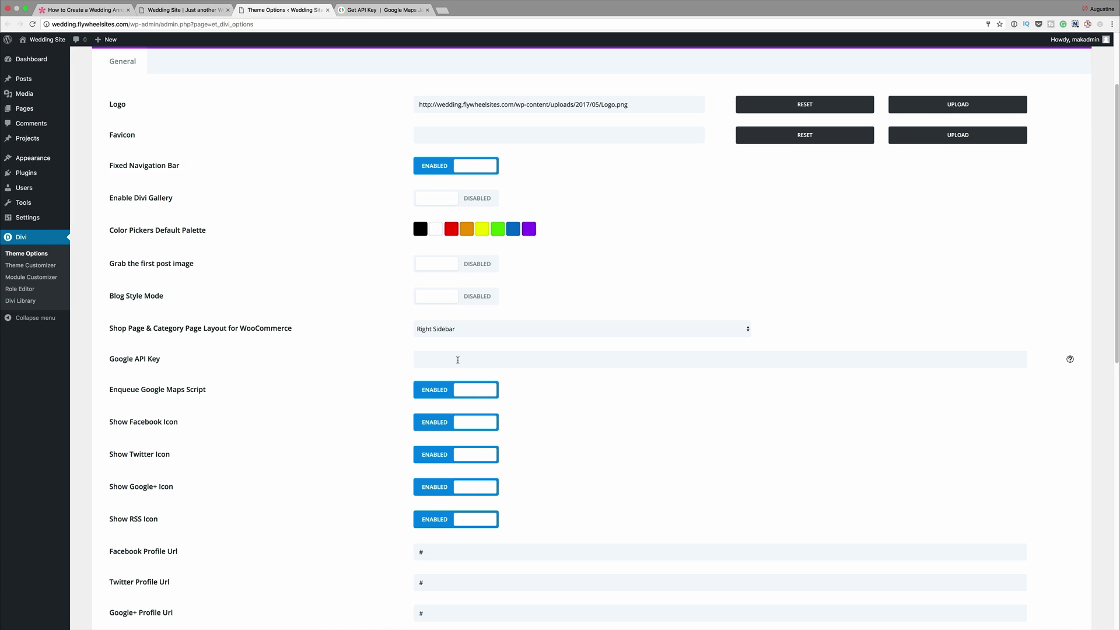
{"action": "left_click", "coordinate": [457, 361]}
{"action": "key", "text": "super+v"}
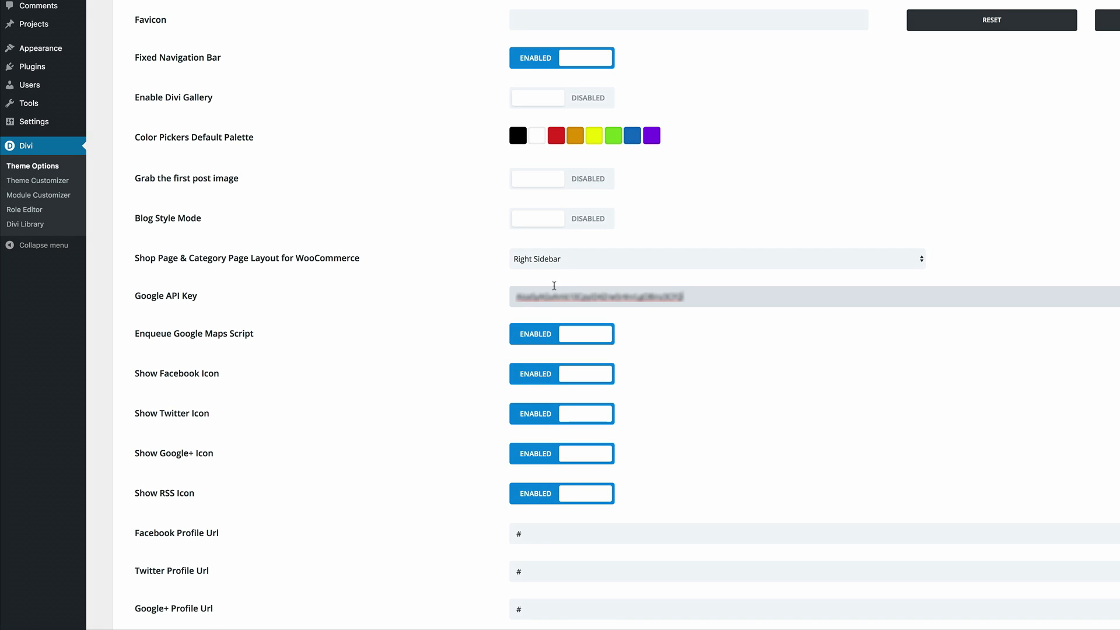
{"action": "scroll", "coordinate": [554, 286], "scroll_direction": "down", "scroll_amount": 15}
{"action": "left_click", "coordinate": [182, 536]}
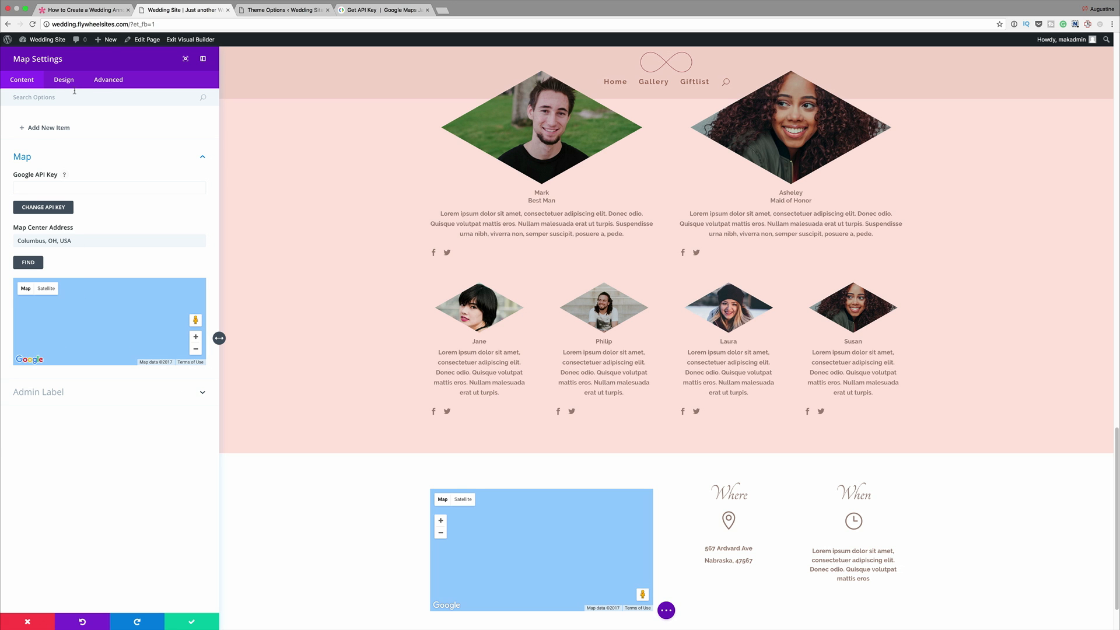
- Add a map pin titled "Wedding" with the address Columbus, OH, USA, and save the map module
{"action": "left_click", "coordinate": [47, 130]}
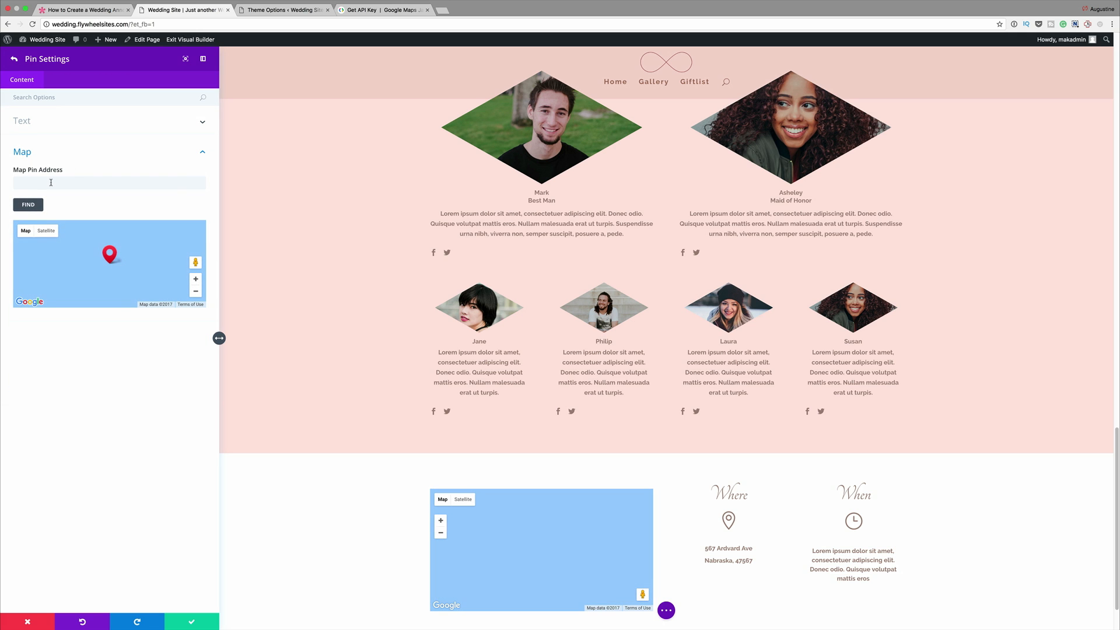
{"action": "left_click", "coordinate": [50, 183]}
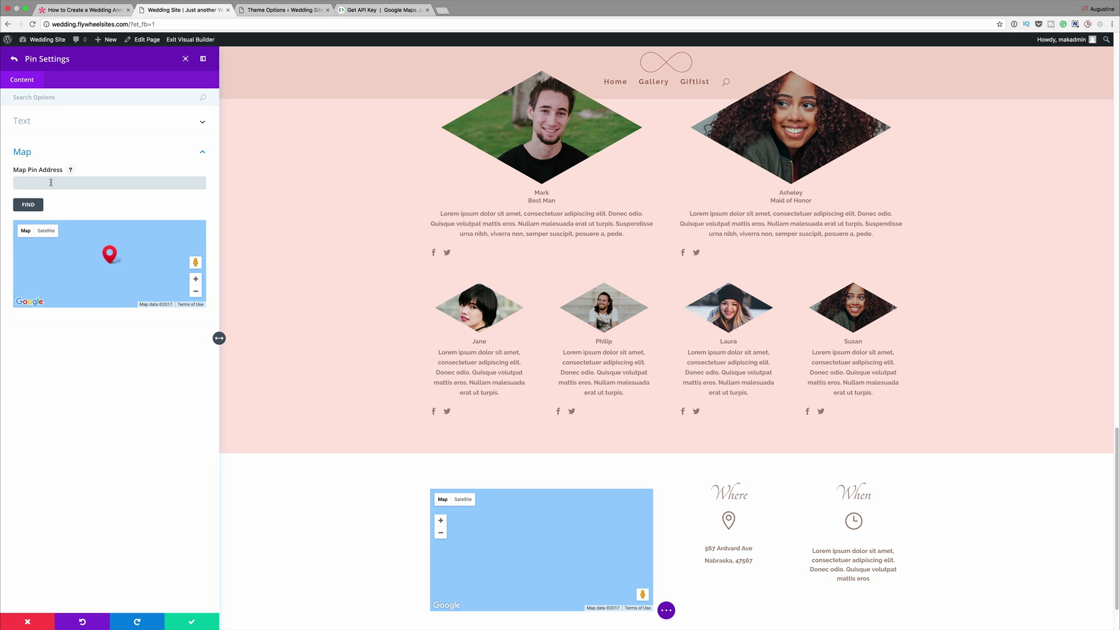
{"action": "type", "text": "Co"}
{"action": "type", "text": "lumbus, OH, USA"}
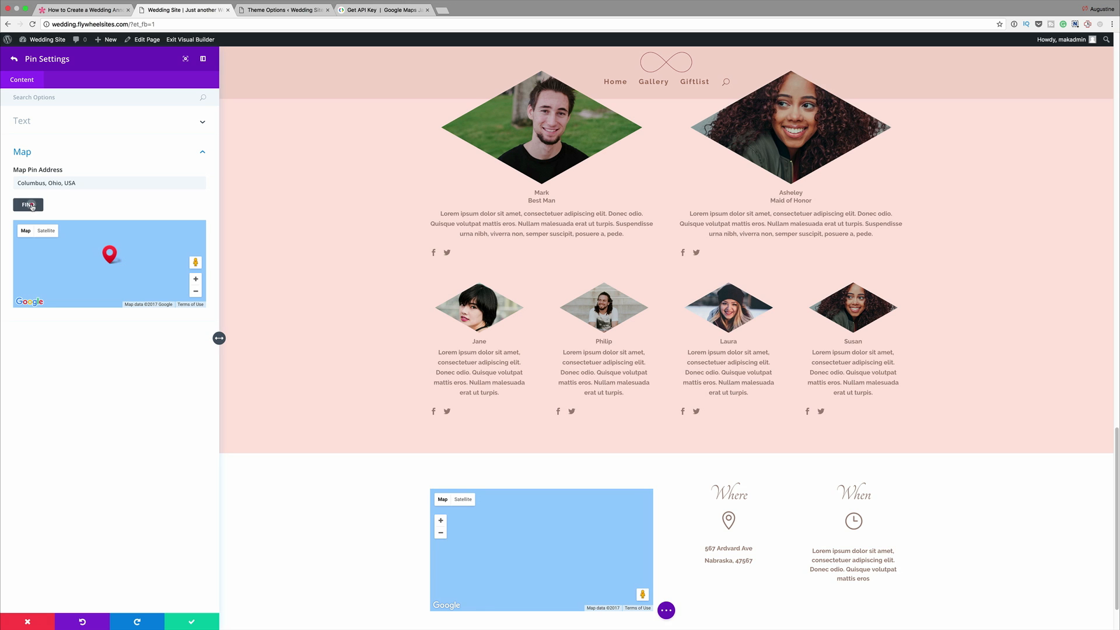
{"action": "left_click", "coordinate": [33, 207]}
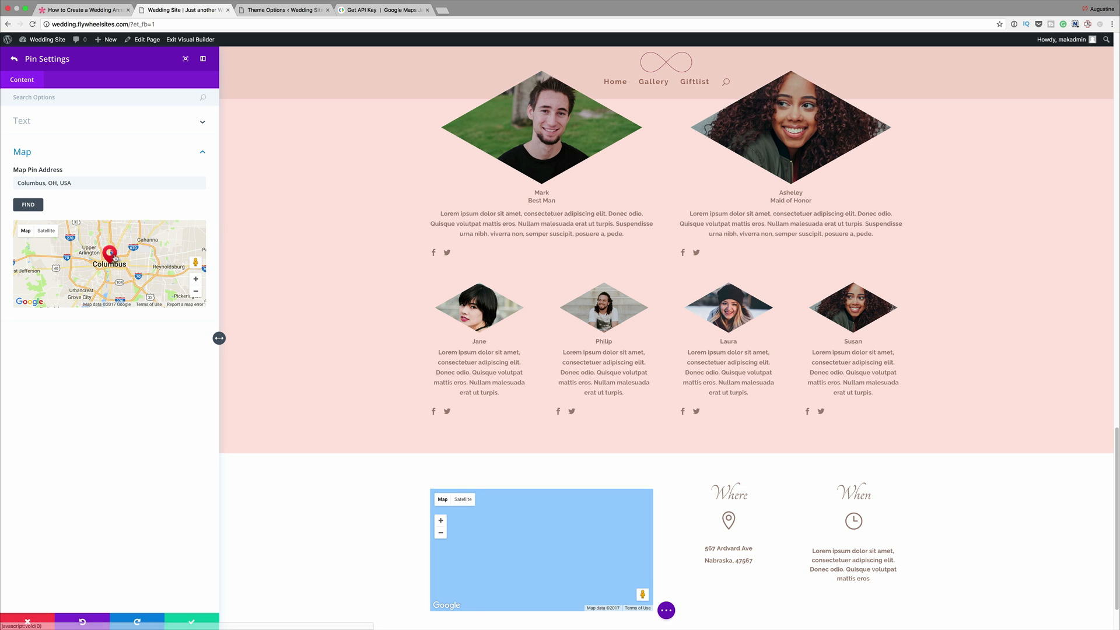
{"action": "scroll", "coordinate": [75, 254], "scroll_direction": "down", "scroll_amount": 2}
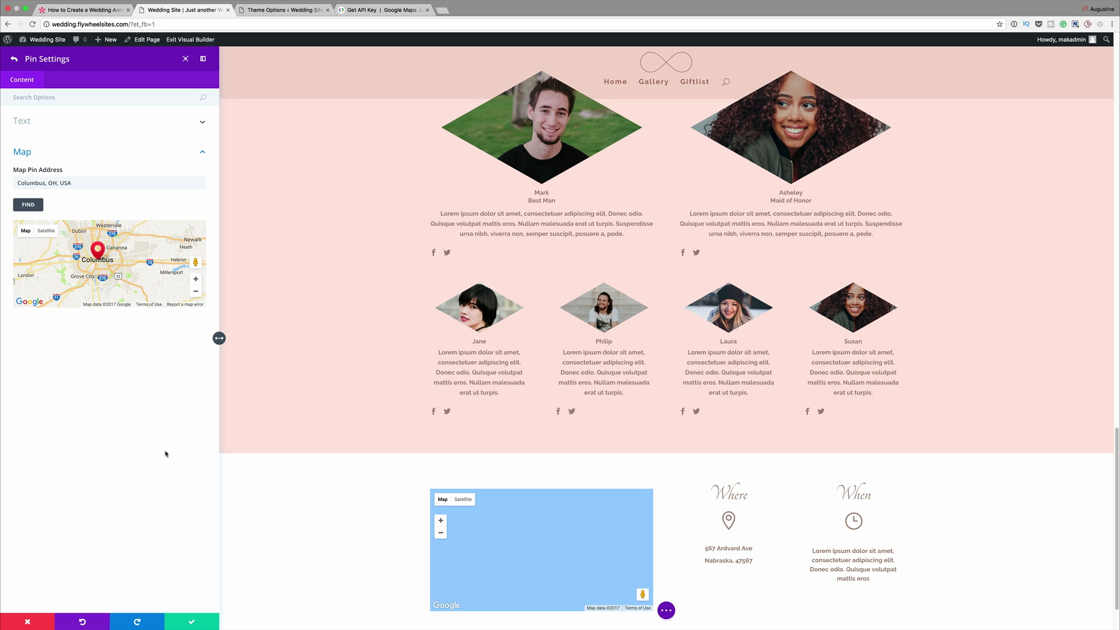
{"action": "left_click", "coordinate": [194, 623]}
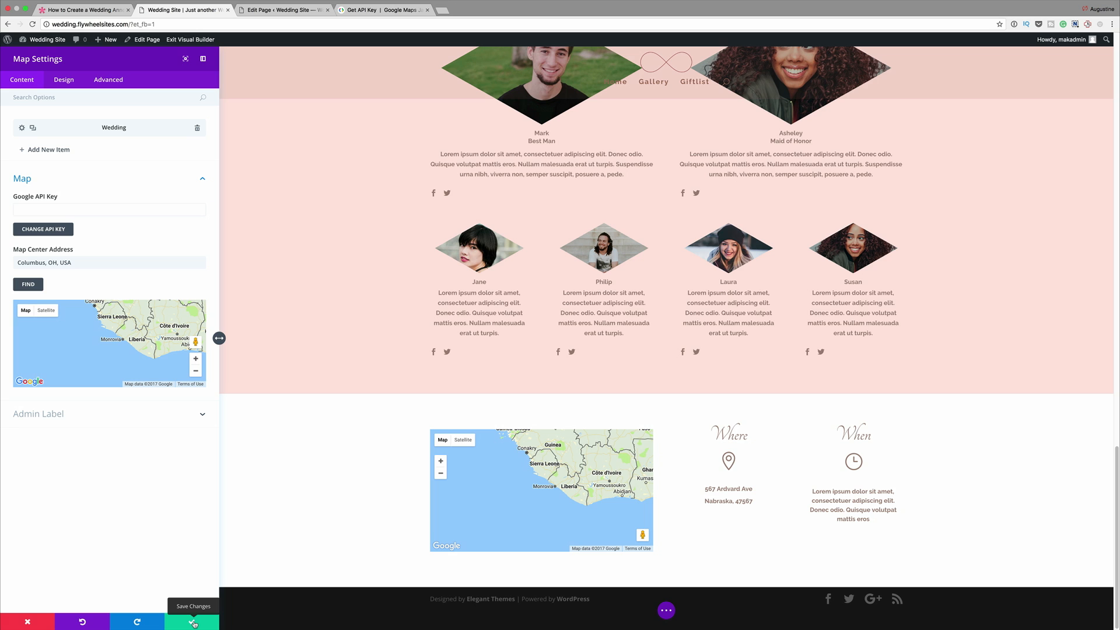
{"action": "left_click", "coordinate": [193, 623]}
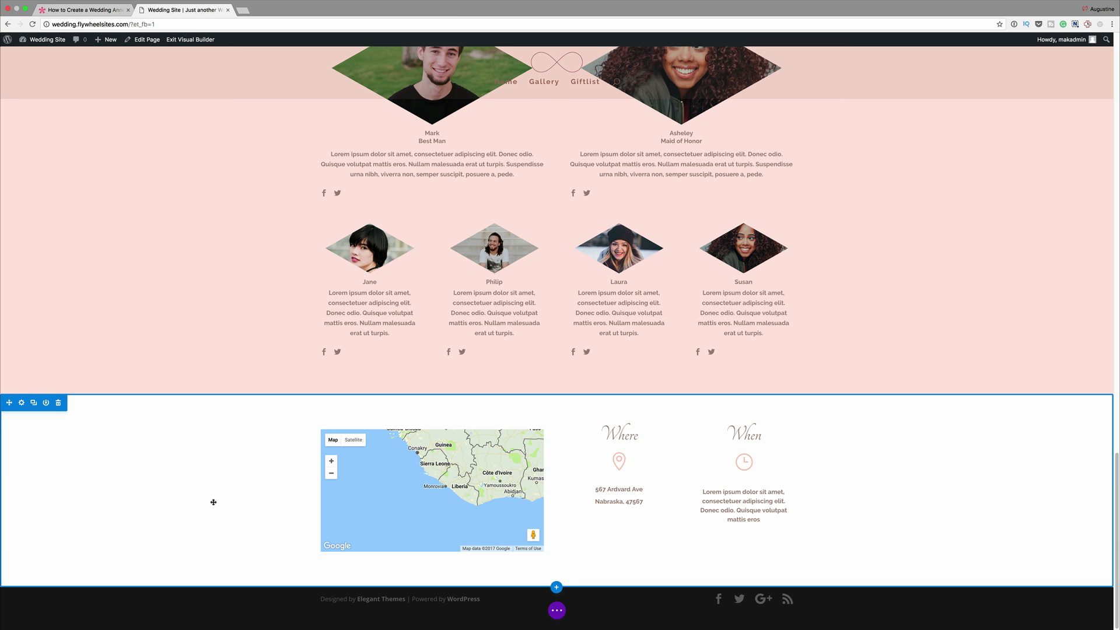
- Set the map section's background to the copied cream color and save the section settings
{"action": "left_click", "coordinate": [22, 403]}
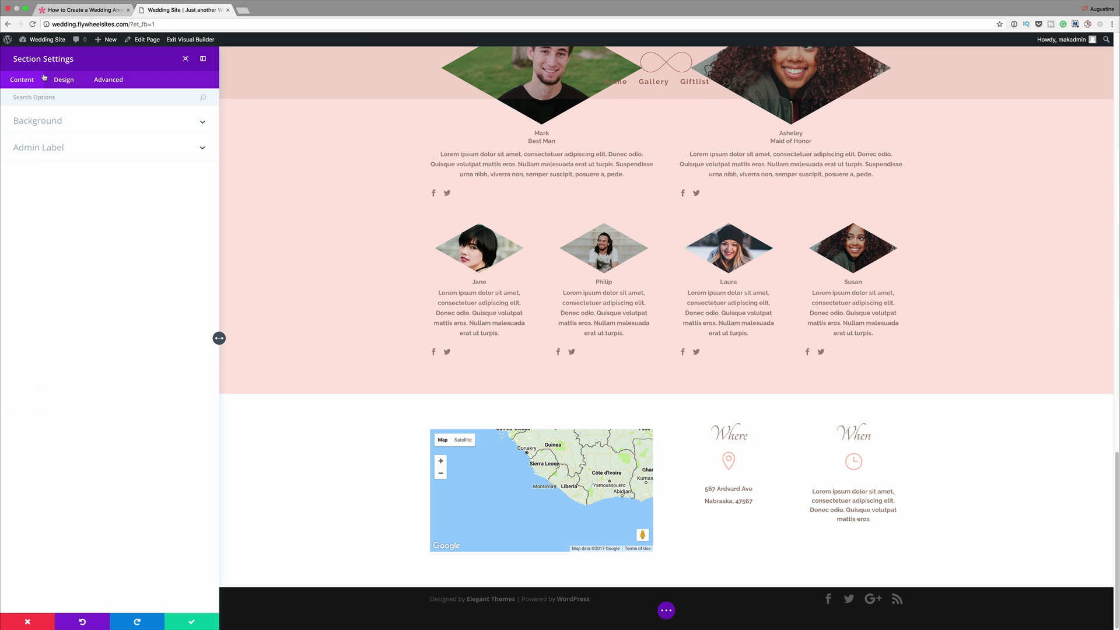
{"action": "left_click", "coordinate": [37, 121]}
{"action": "left_click", "coordinate": [33, 189]}
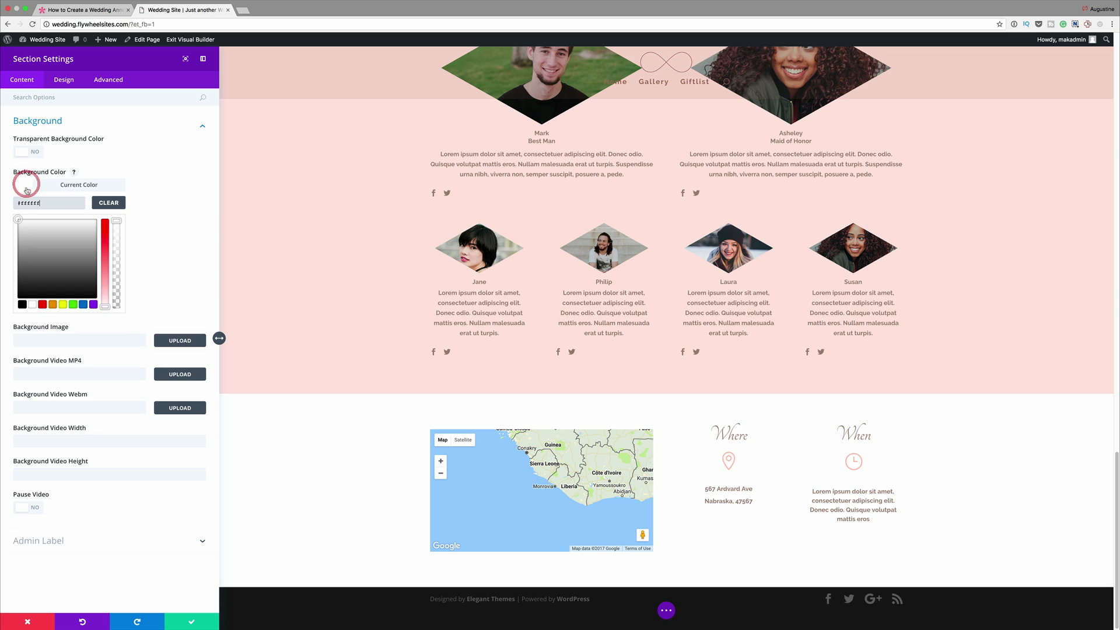
{"action": "left_click", "coordinate": [51, 203]}
{"action": "type", "text": "#fffaf6"}
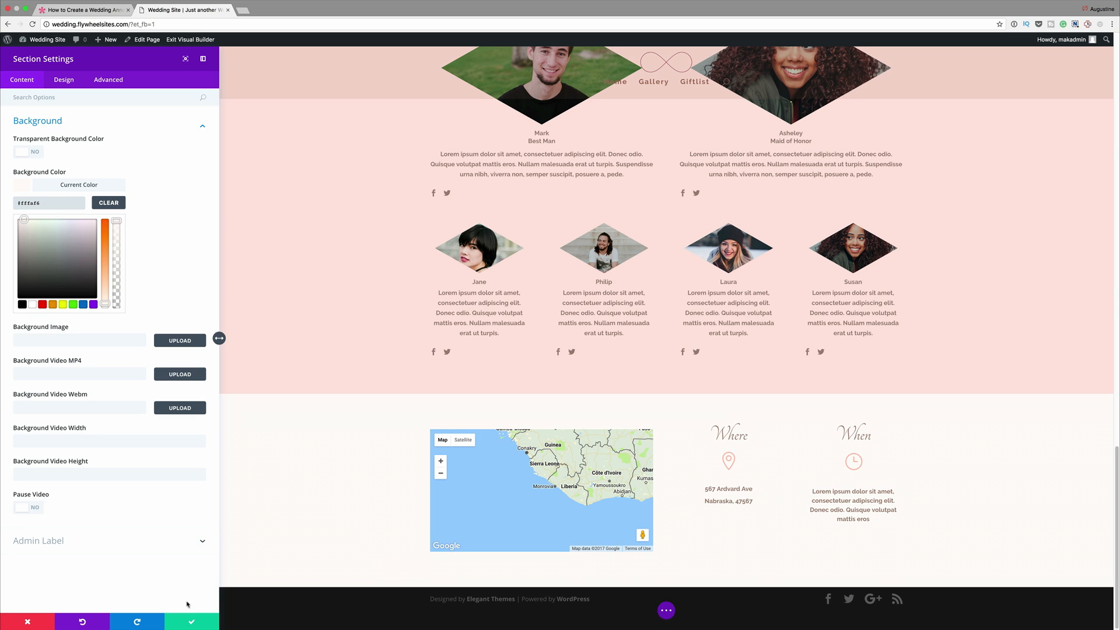
{"action": "left_click", "coordinate": [193, 624]}
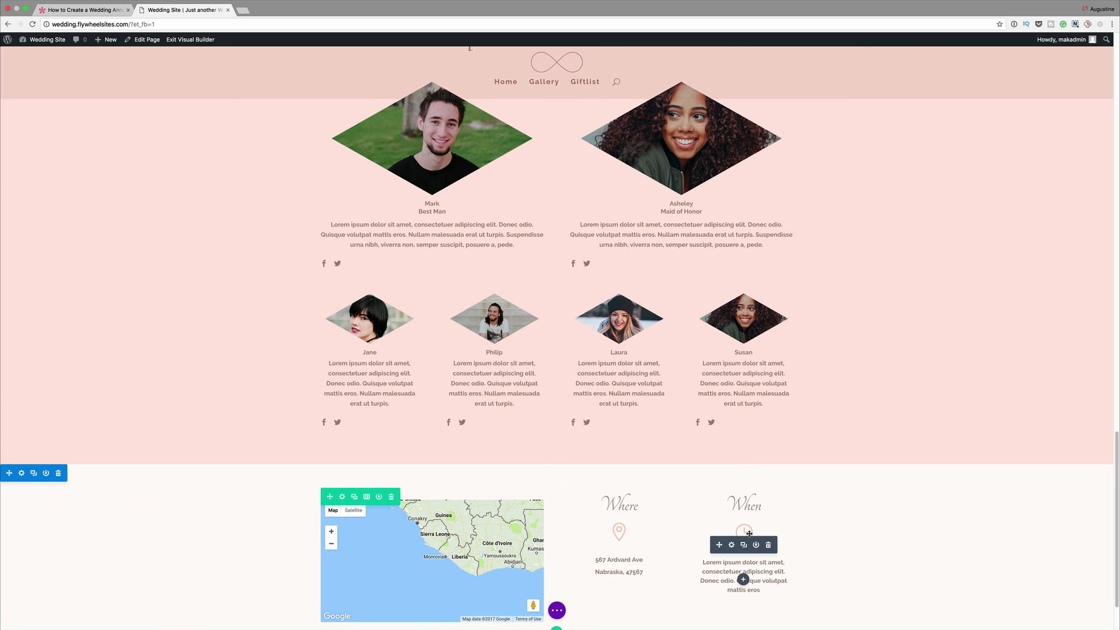
- Save the page, exit the Visual Builder and review the live Home page down to the map section
{"action": "key", "text": "super+s"}
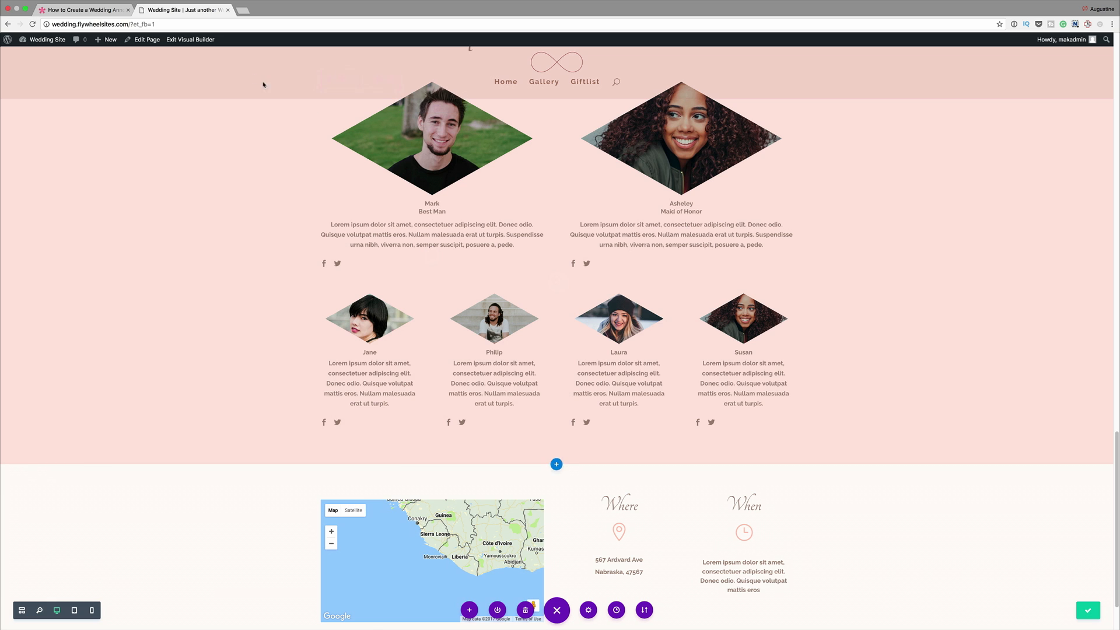
{"action": "left_click", "coordinate": [178, 41]}
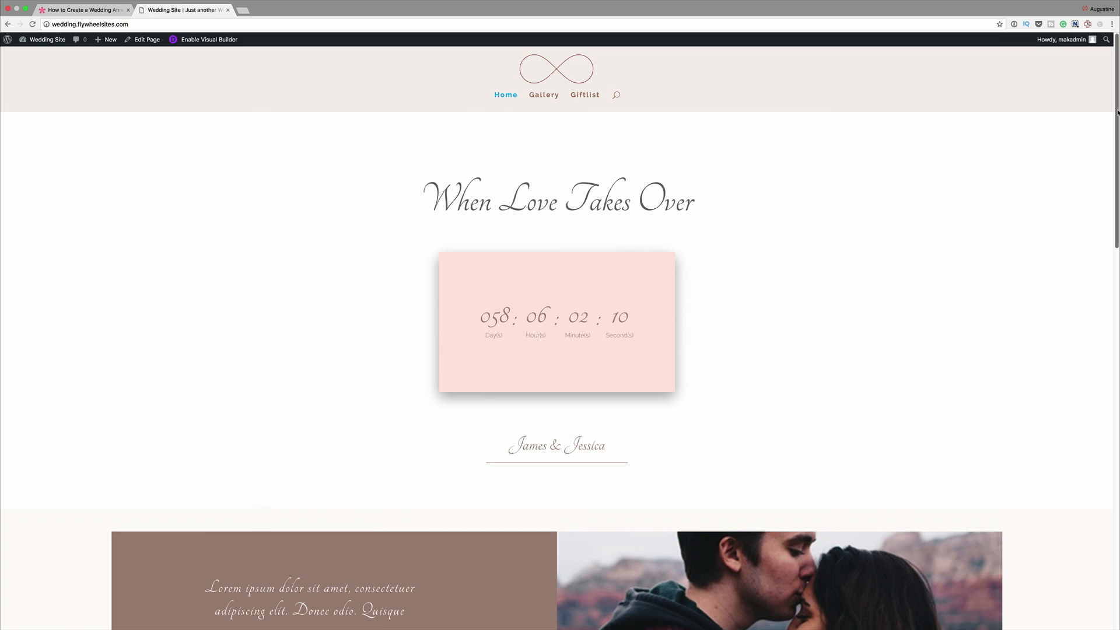
{"action": "left_click_drag", "start_coordinate": [1117, 112], "coordinate": [1118, 502]}
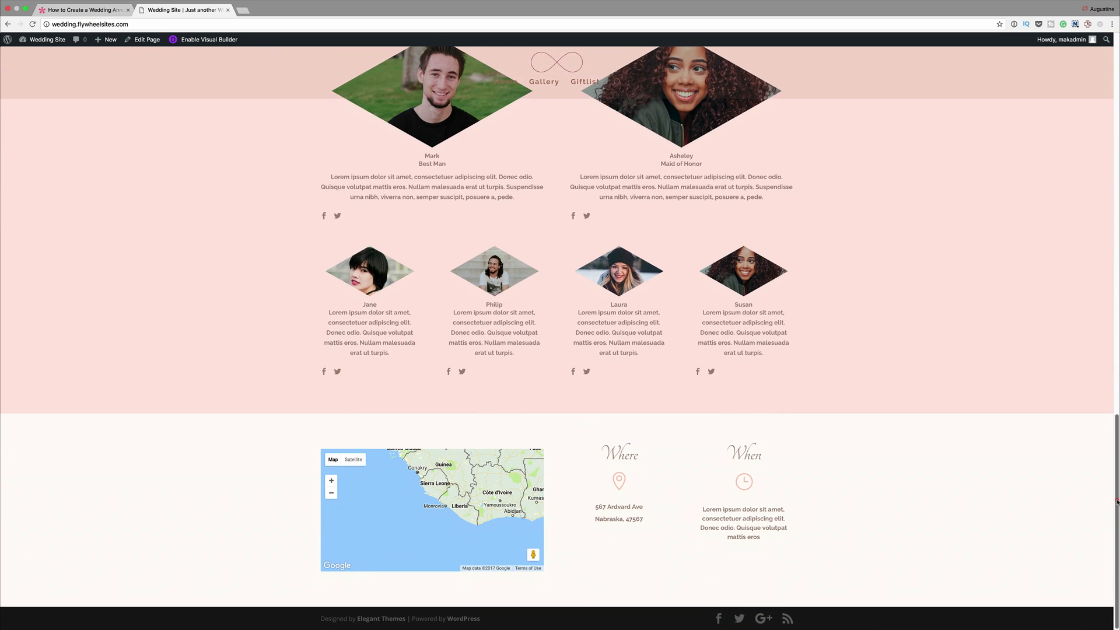